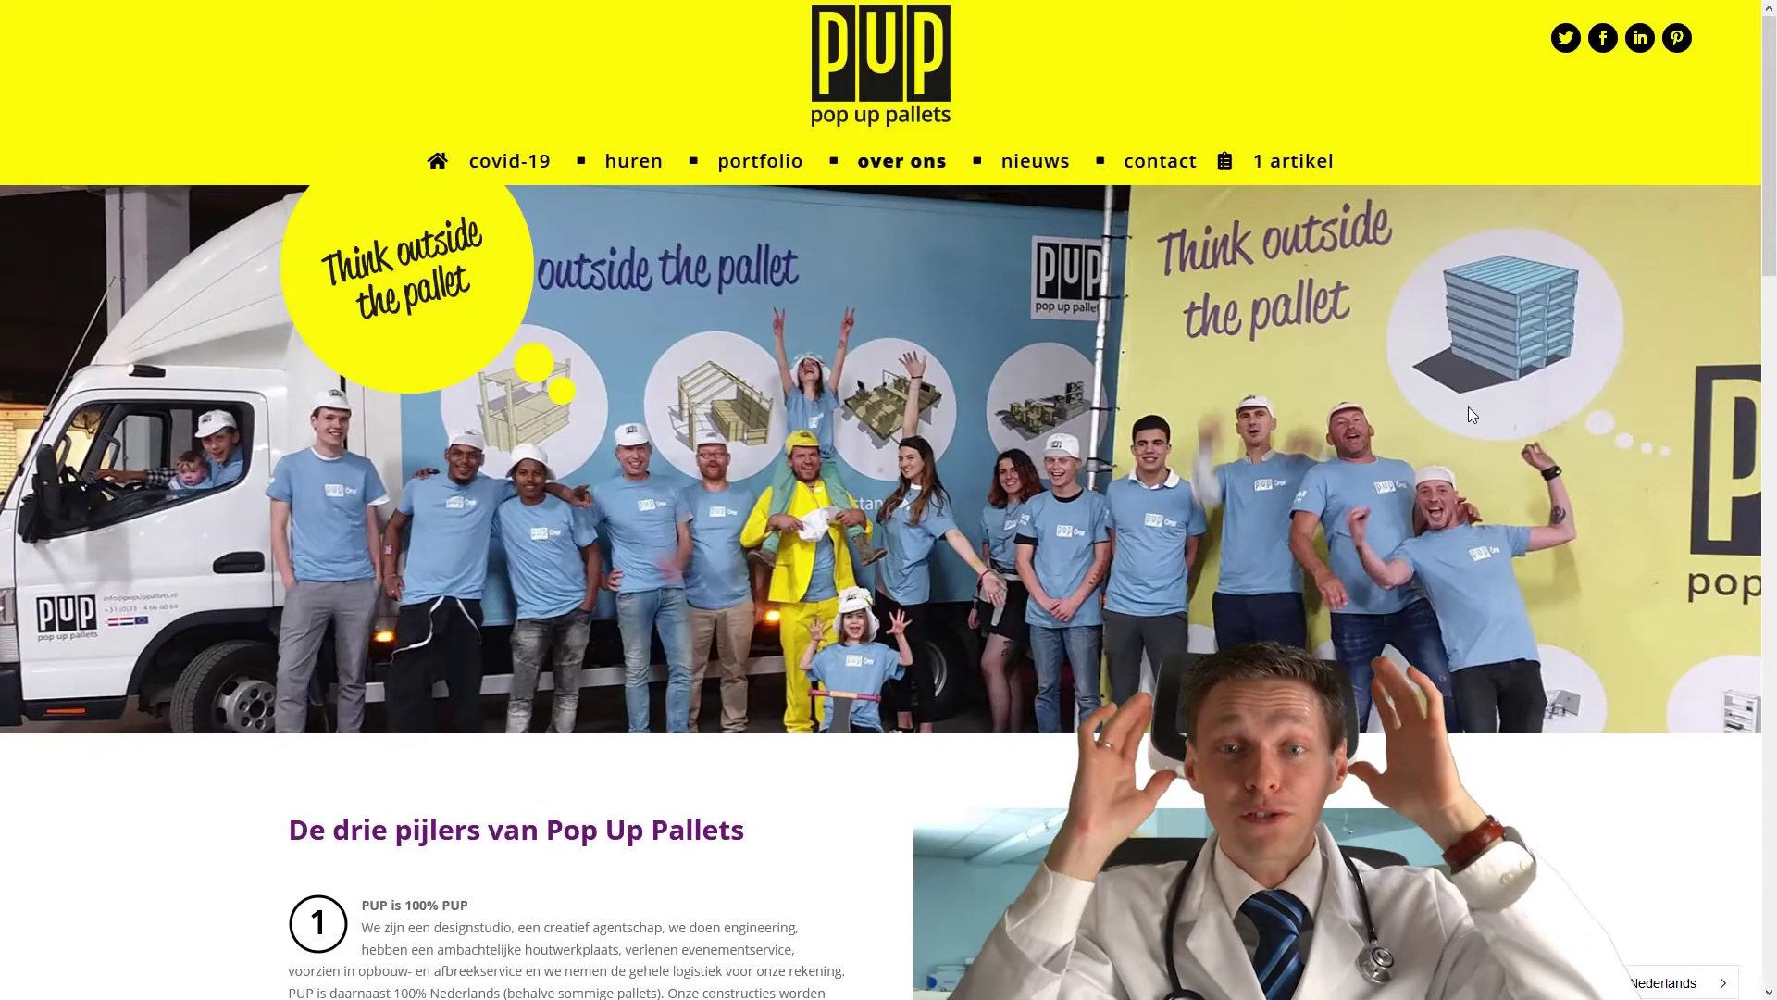
# - Autoscroll the Pop Up Pallets homepage down to its three pillars section
pyautogui.middleClick(1503, 415)
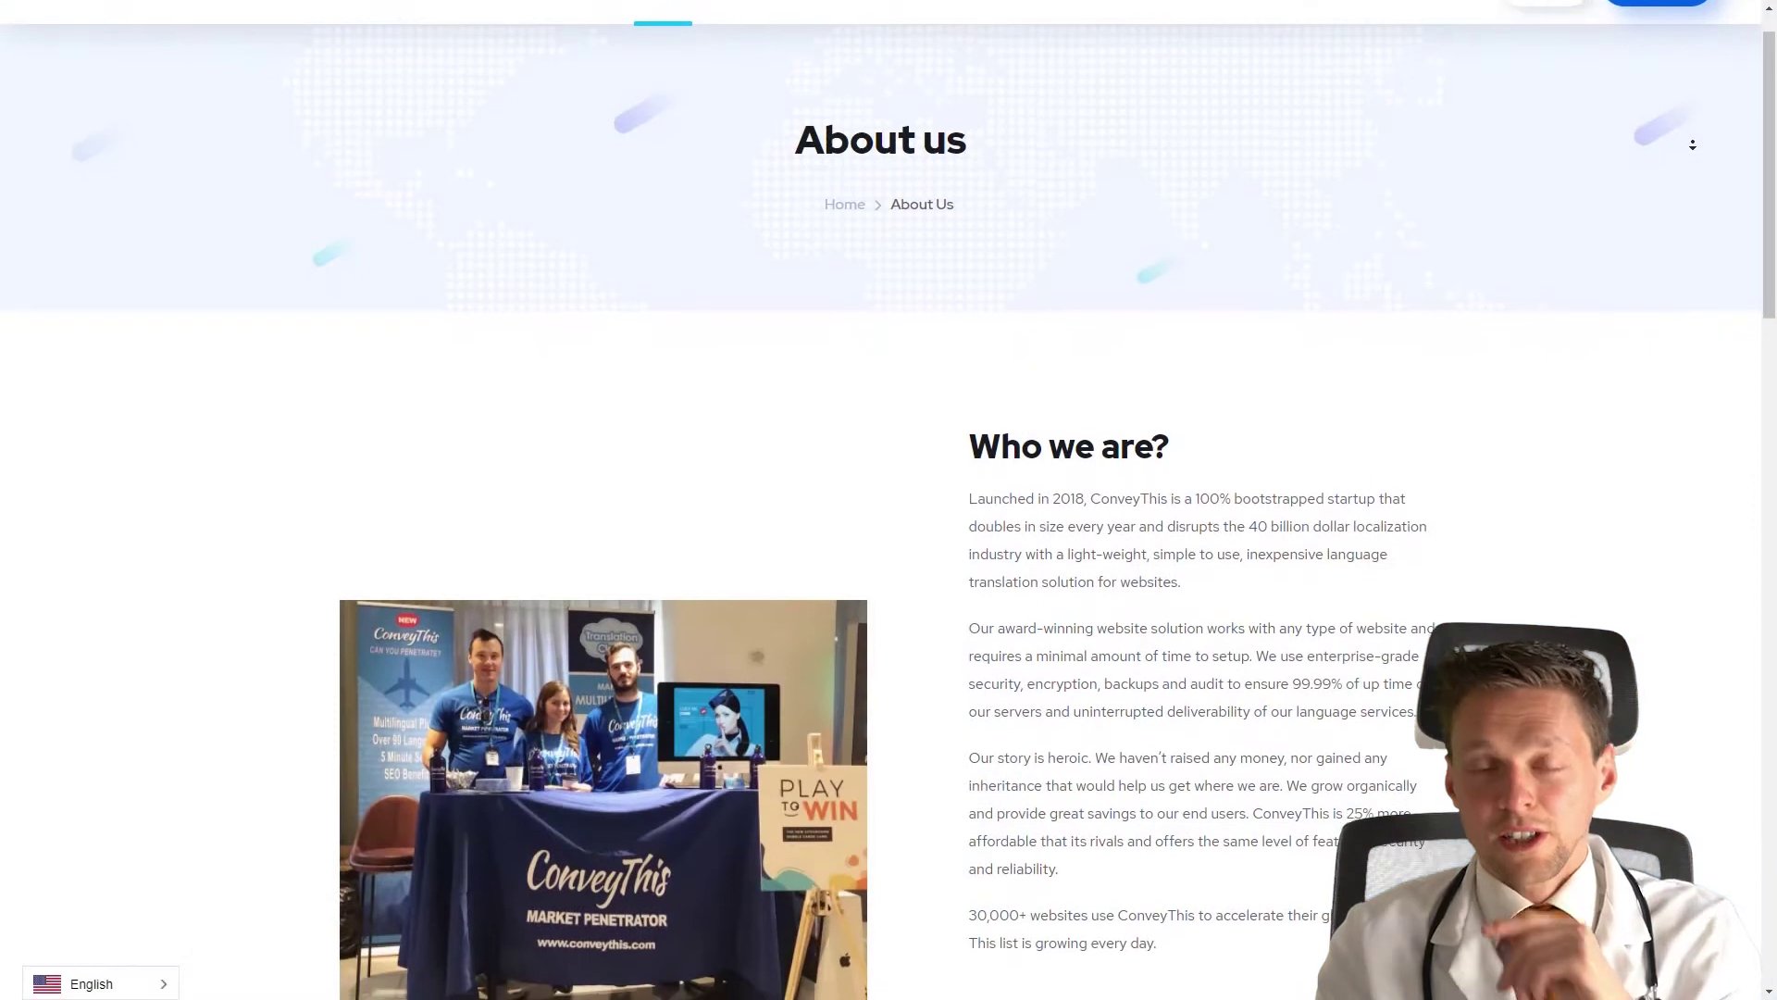
# - Scroll the About us page past 'Who we are?' to Our Mission and the stats banner
pyautogui.scroll(-1, 1692, 145)
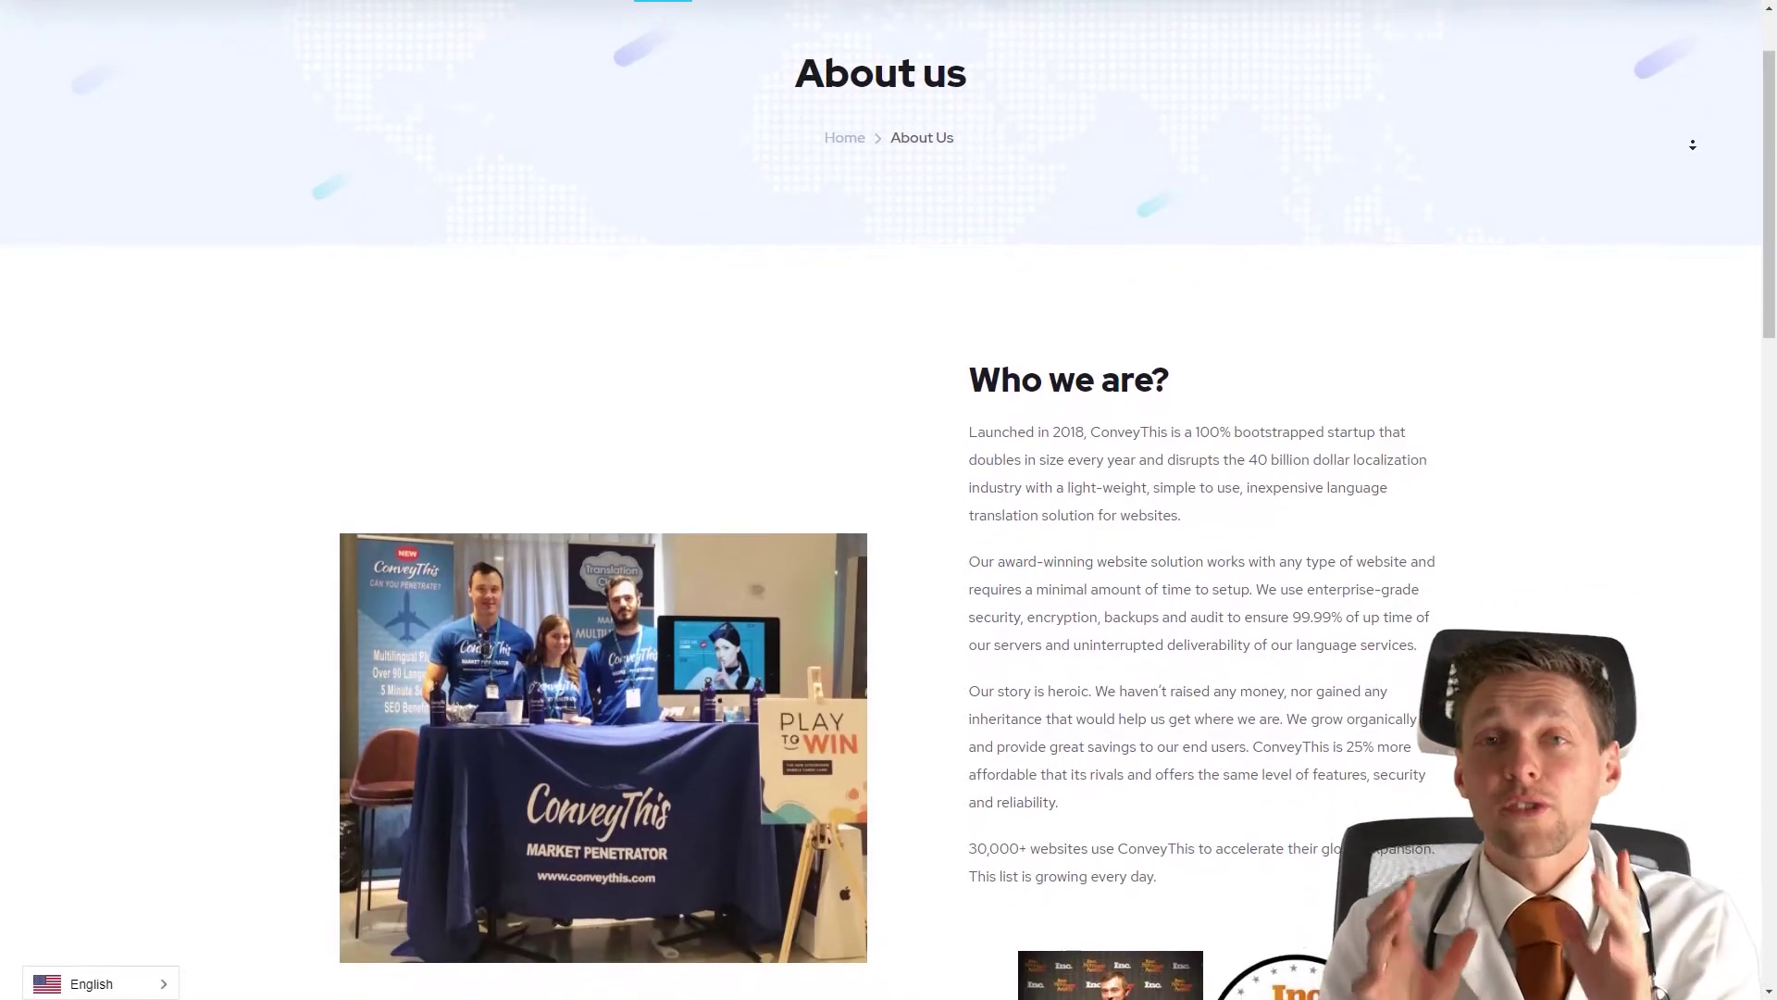
pyautogui.scroll(-1, 1692, 145)
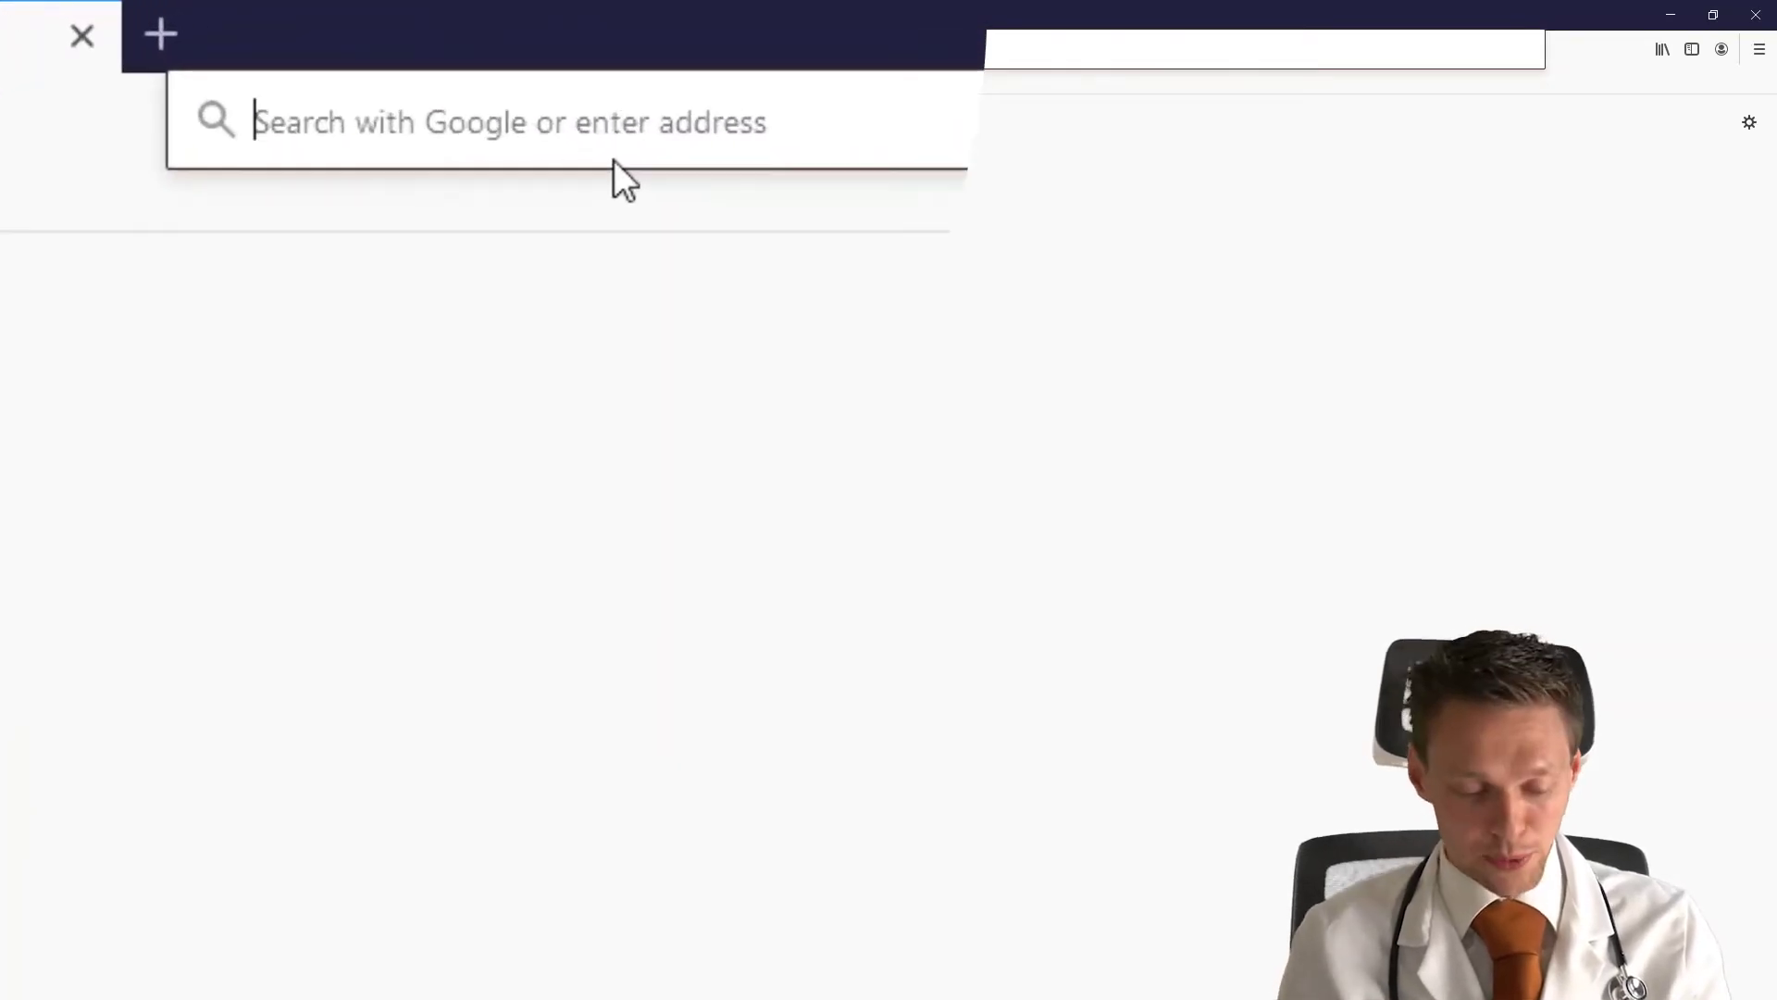
# - Load wpressdoctor.com/conveythis in a new tab to reach the ConveyThis sign-up form
pyautogui.write('w')
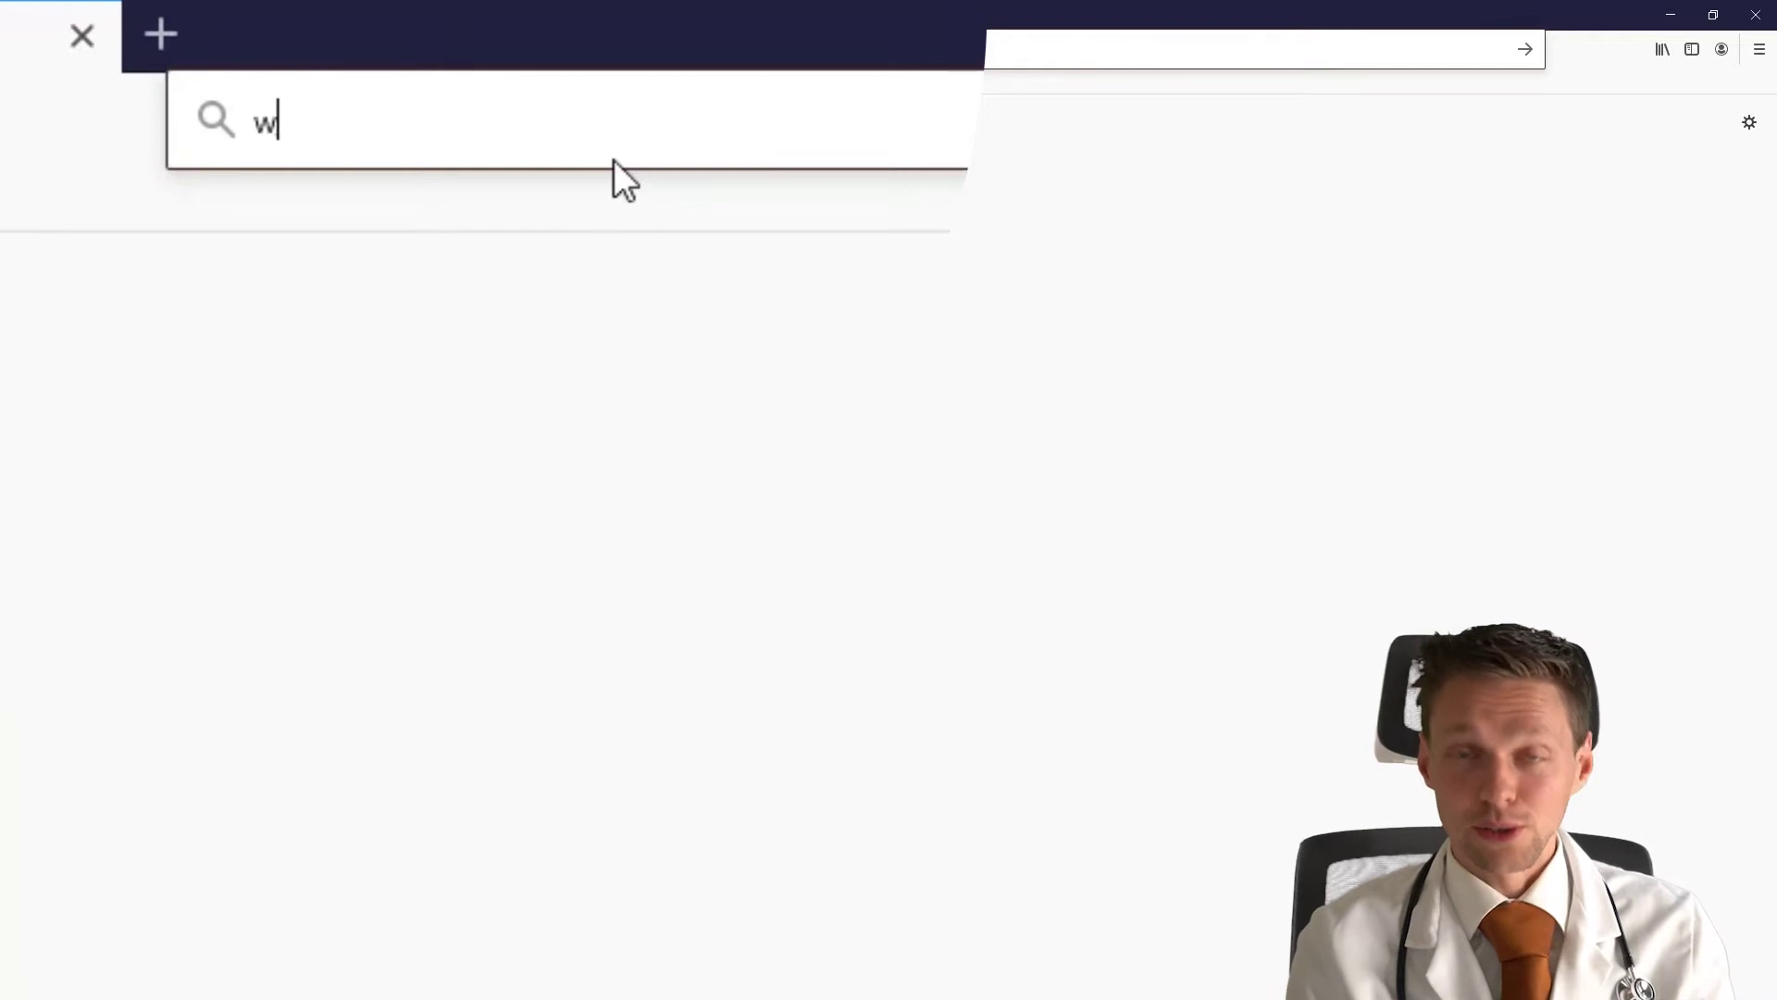
pyautogui.write('pressdoctor.com/conveythis')
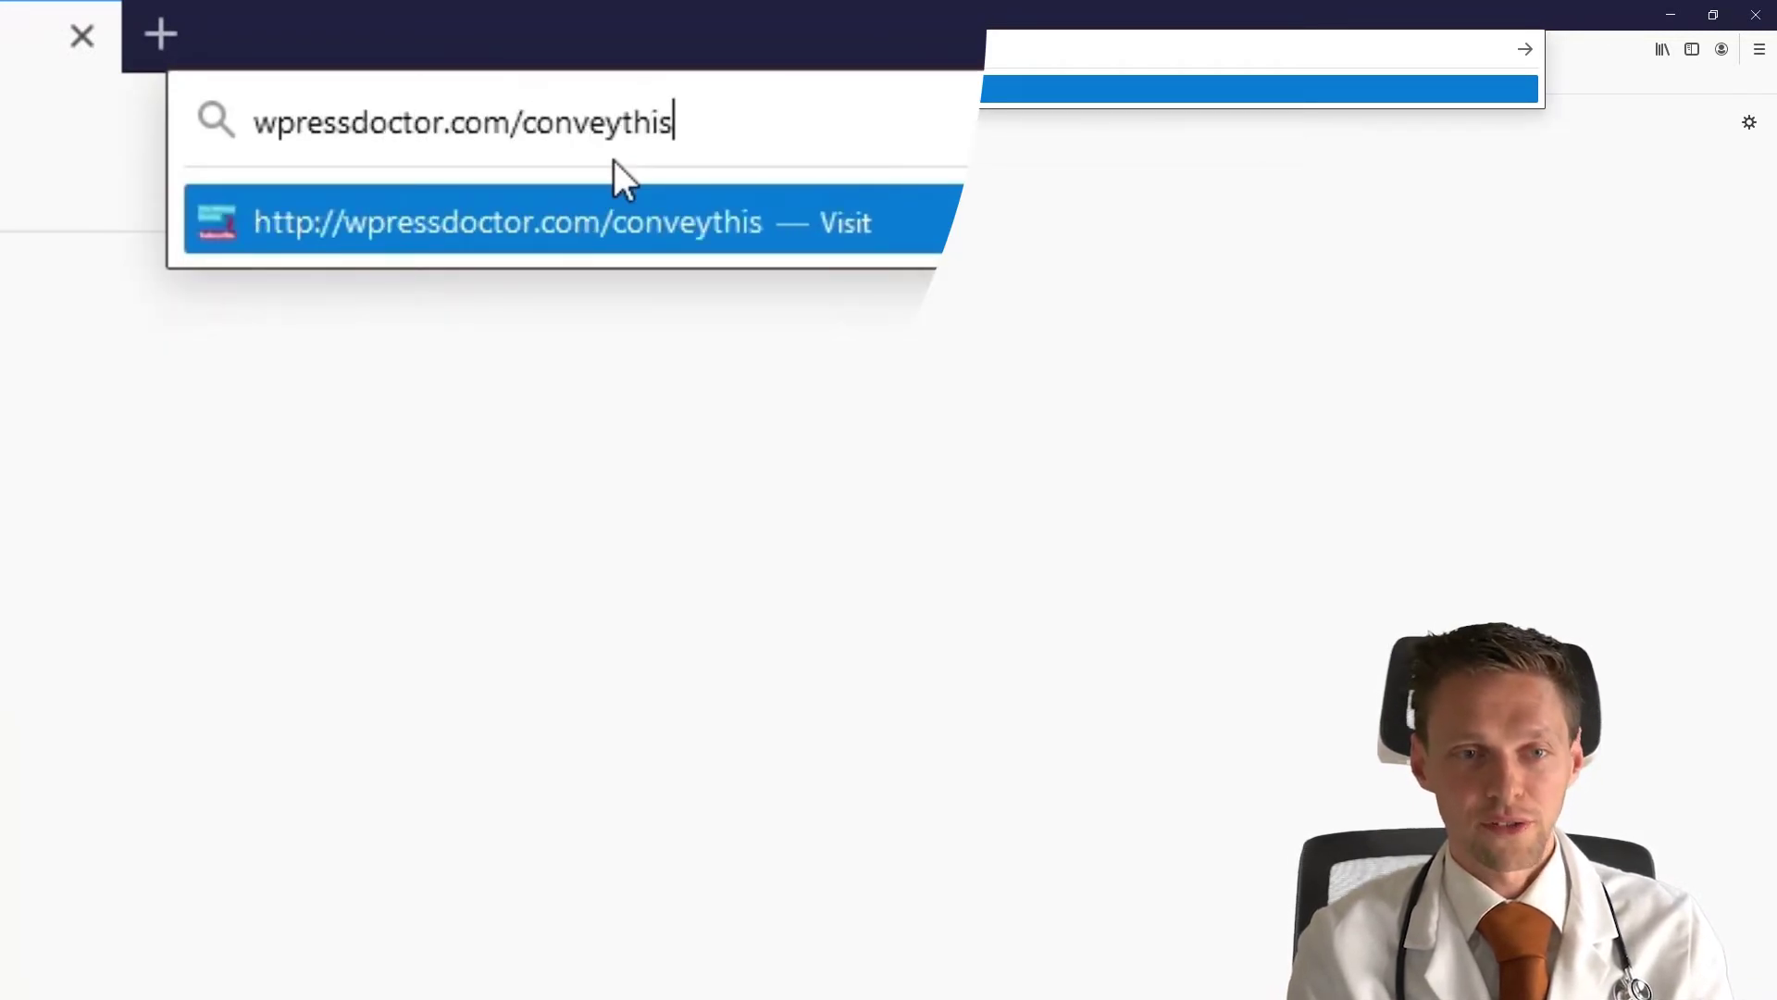
pyautogui.press('Return')
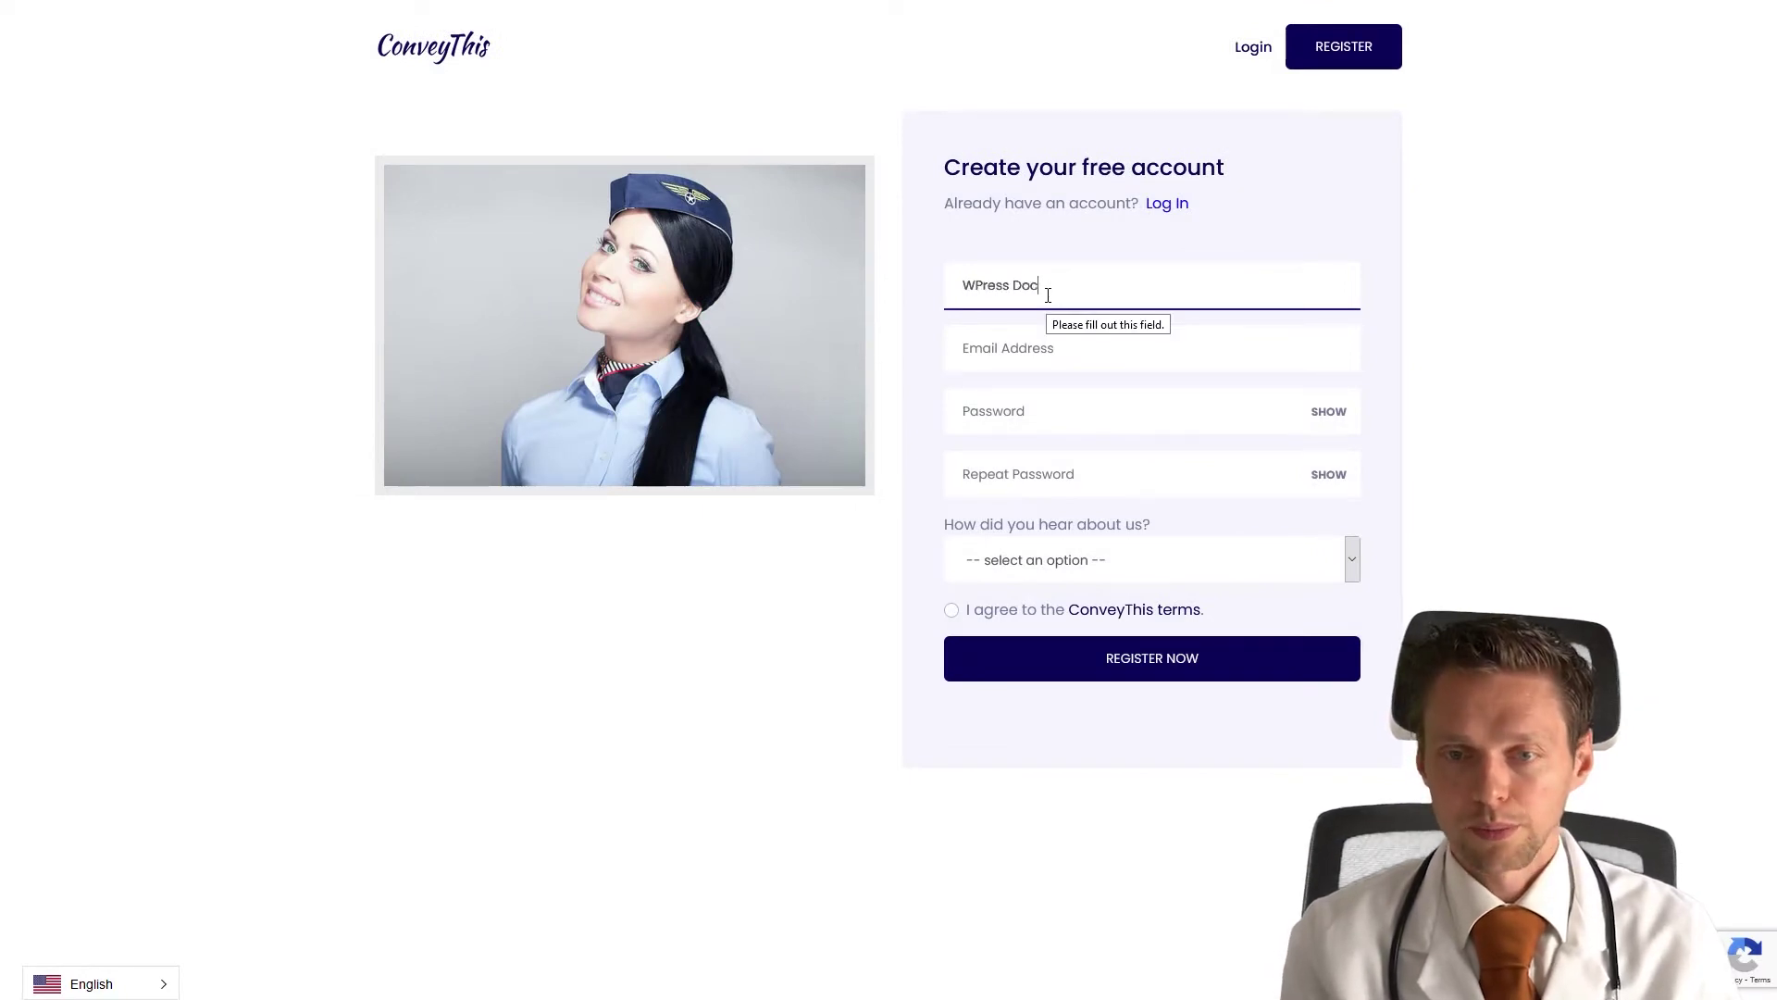
# - Register with the full name, saved e-mail and a Firefox-generated password, skipping saving the login
pyautogui.write('tor')
pyautogui.press('Tab')
pyautogui.click(1092, 359)
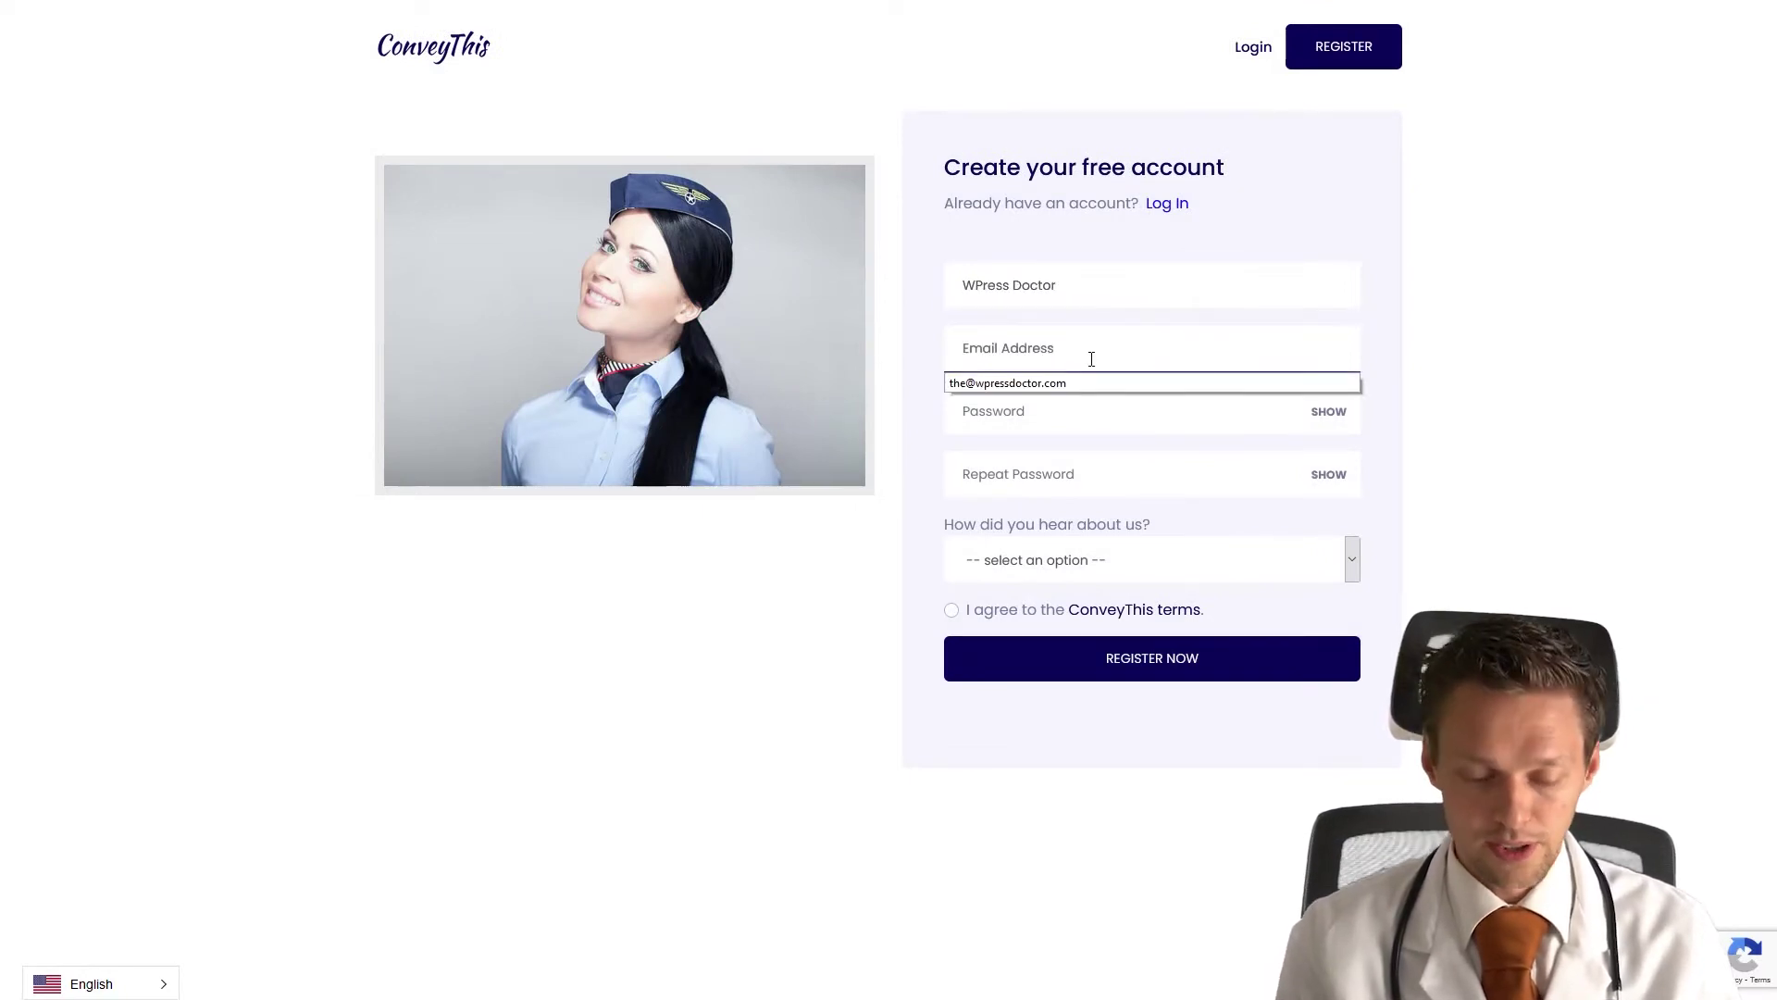
pyautogui.click(1174, 382)
pyautogui.click(984, 428)
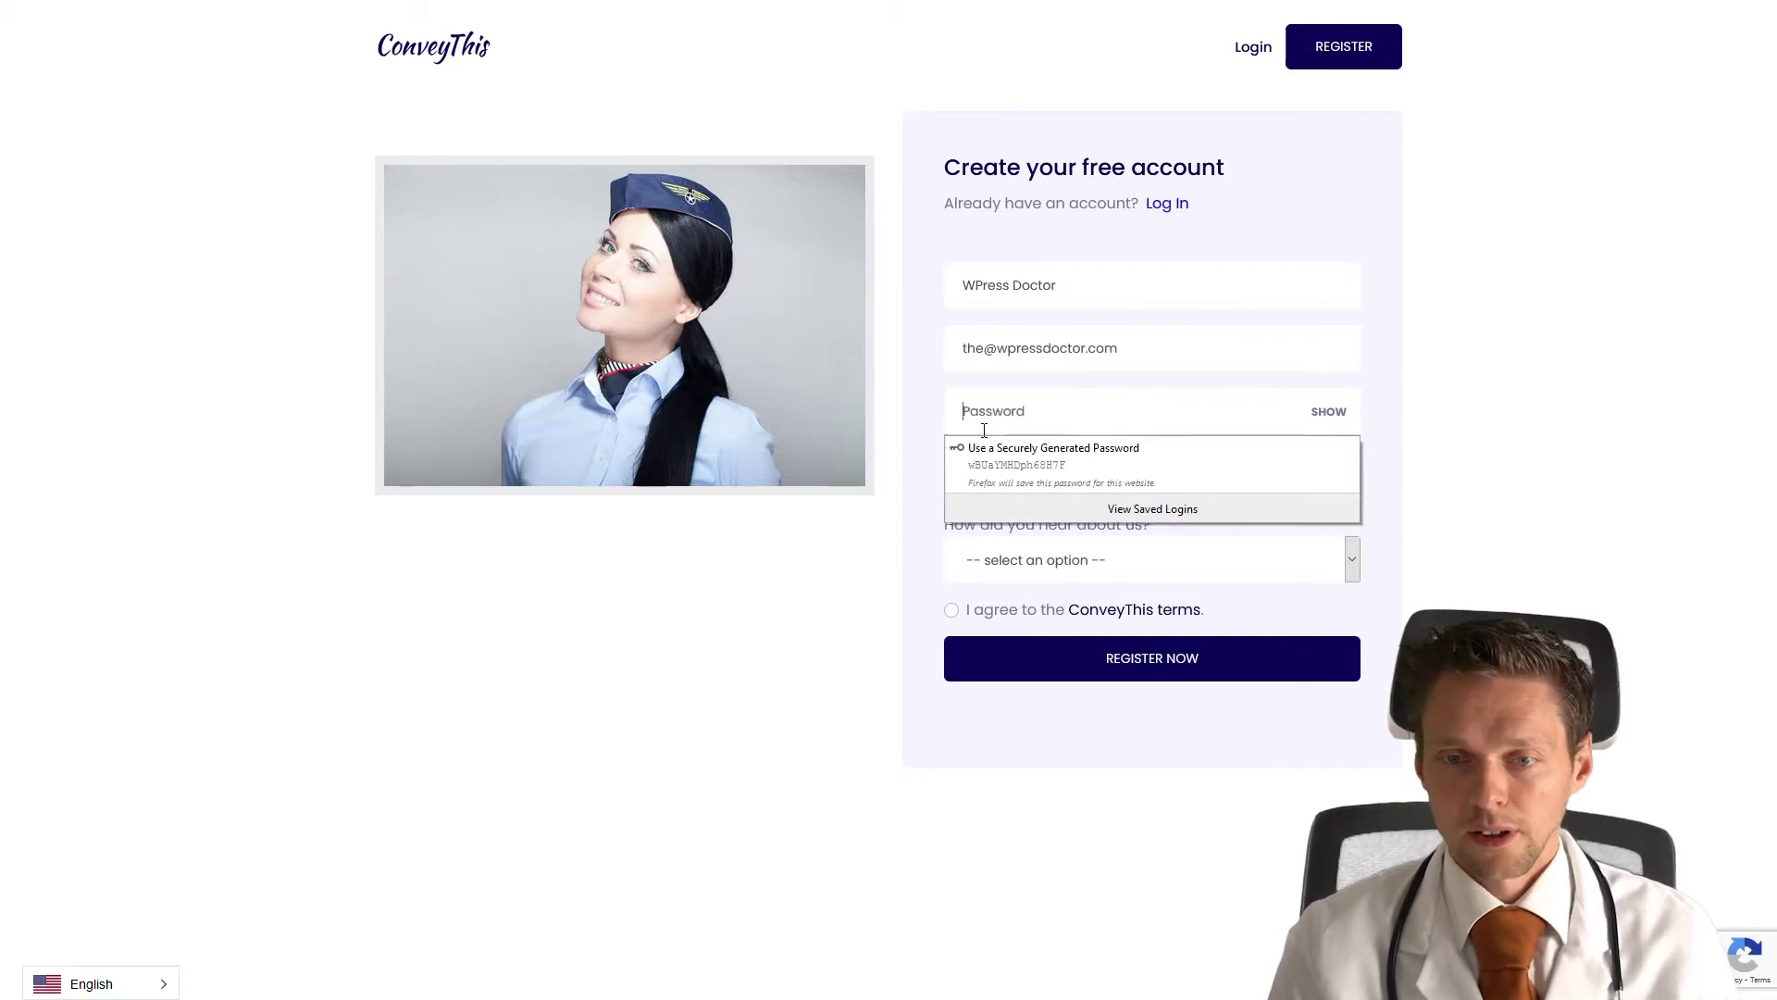
pyautogui.click(1064, 456)
pyautogui.click(1102, 472)
pyautogui.hotkey('ctrl', 'v')
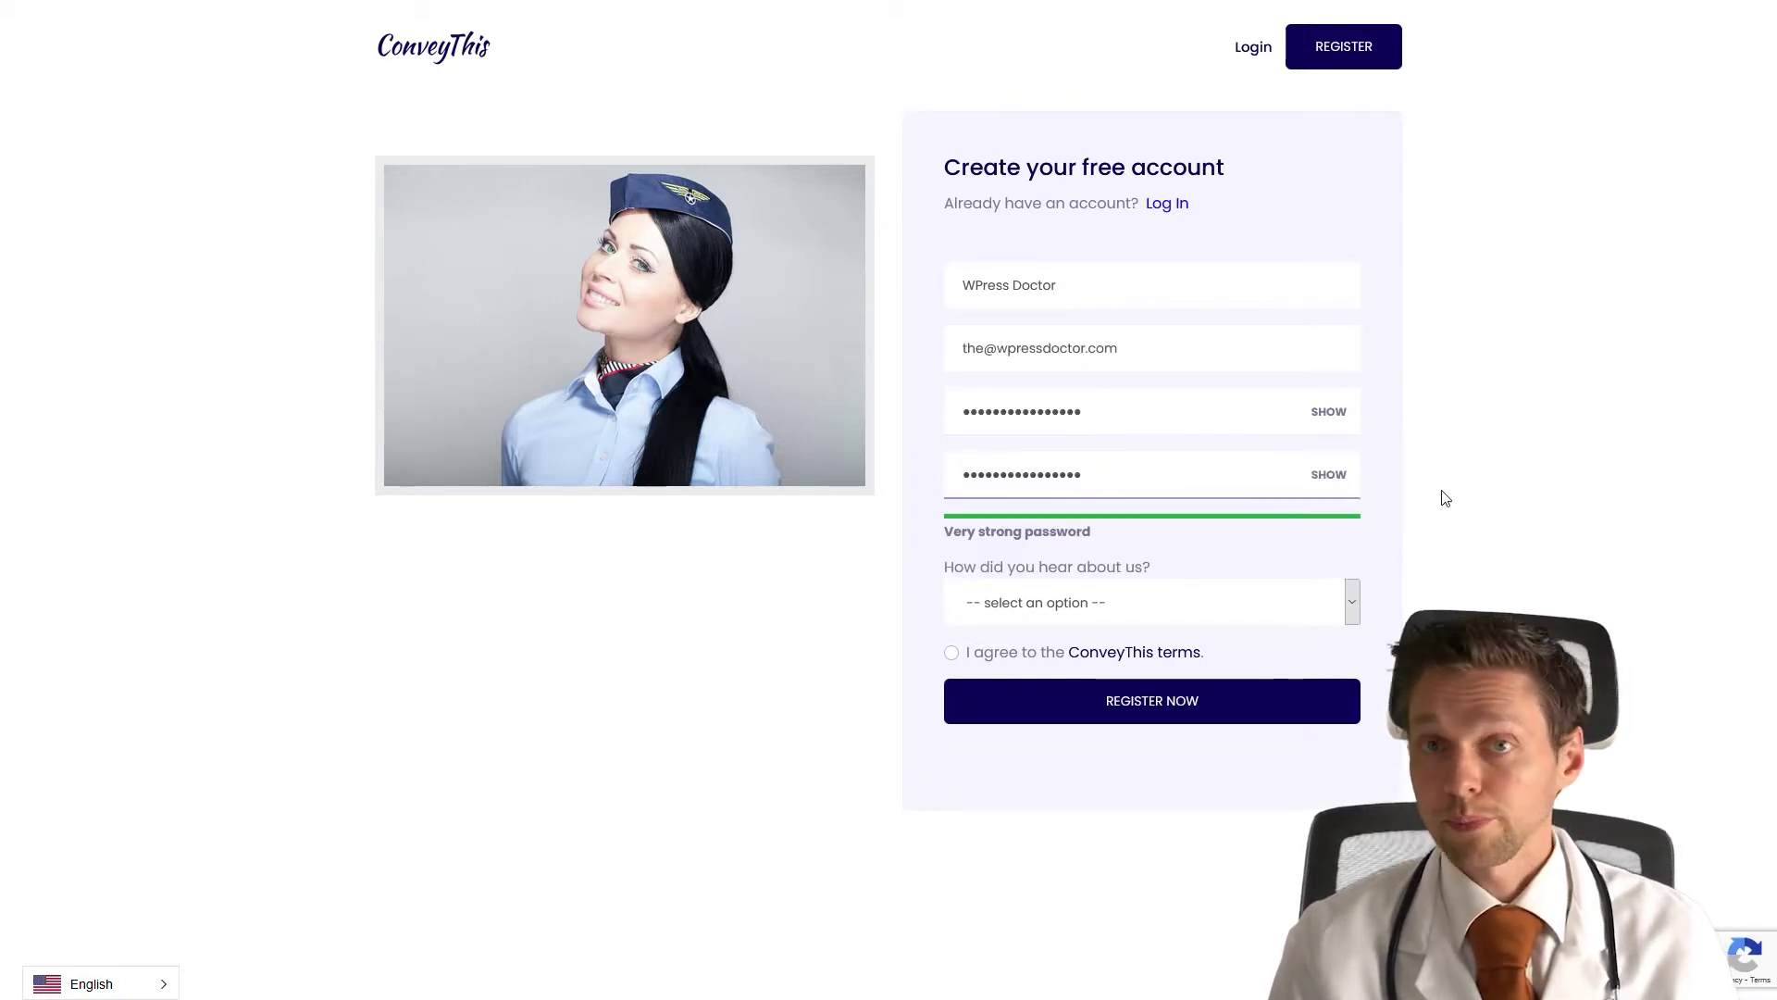
pyautogui.click(1111, 707)
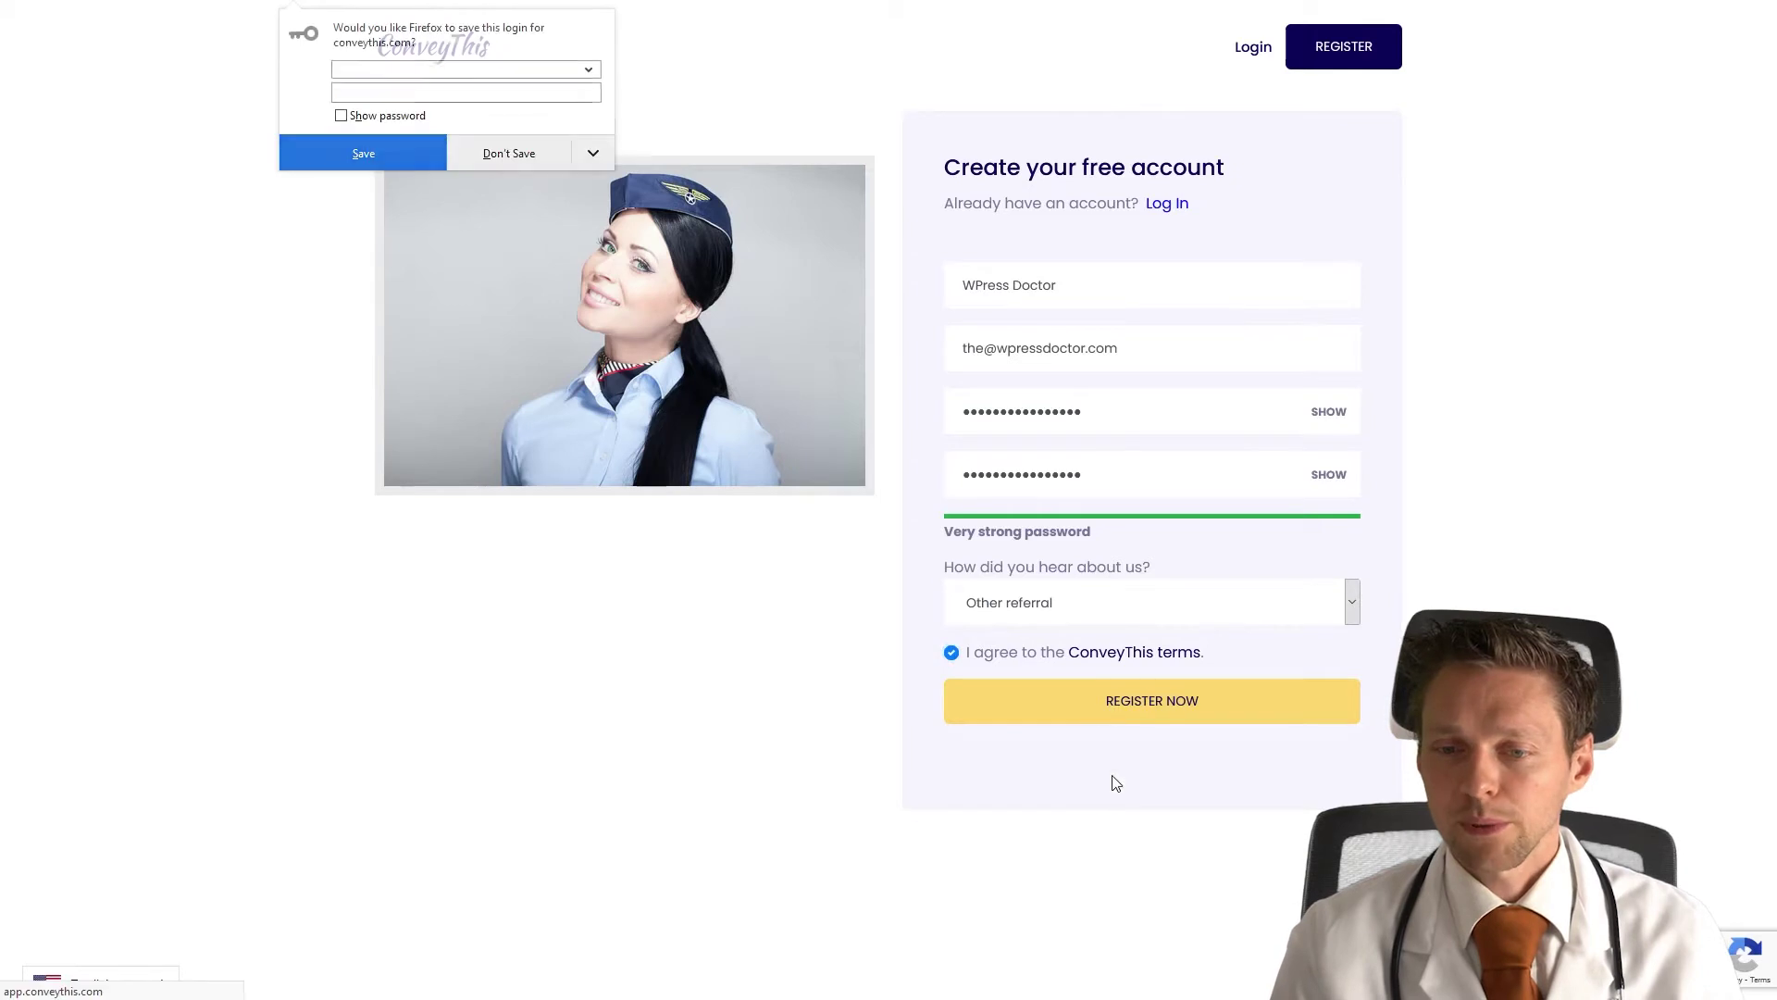
pyautogui.click(504, 159)
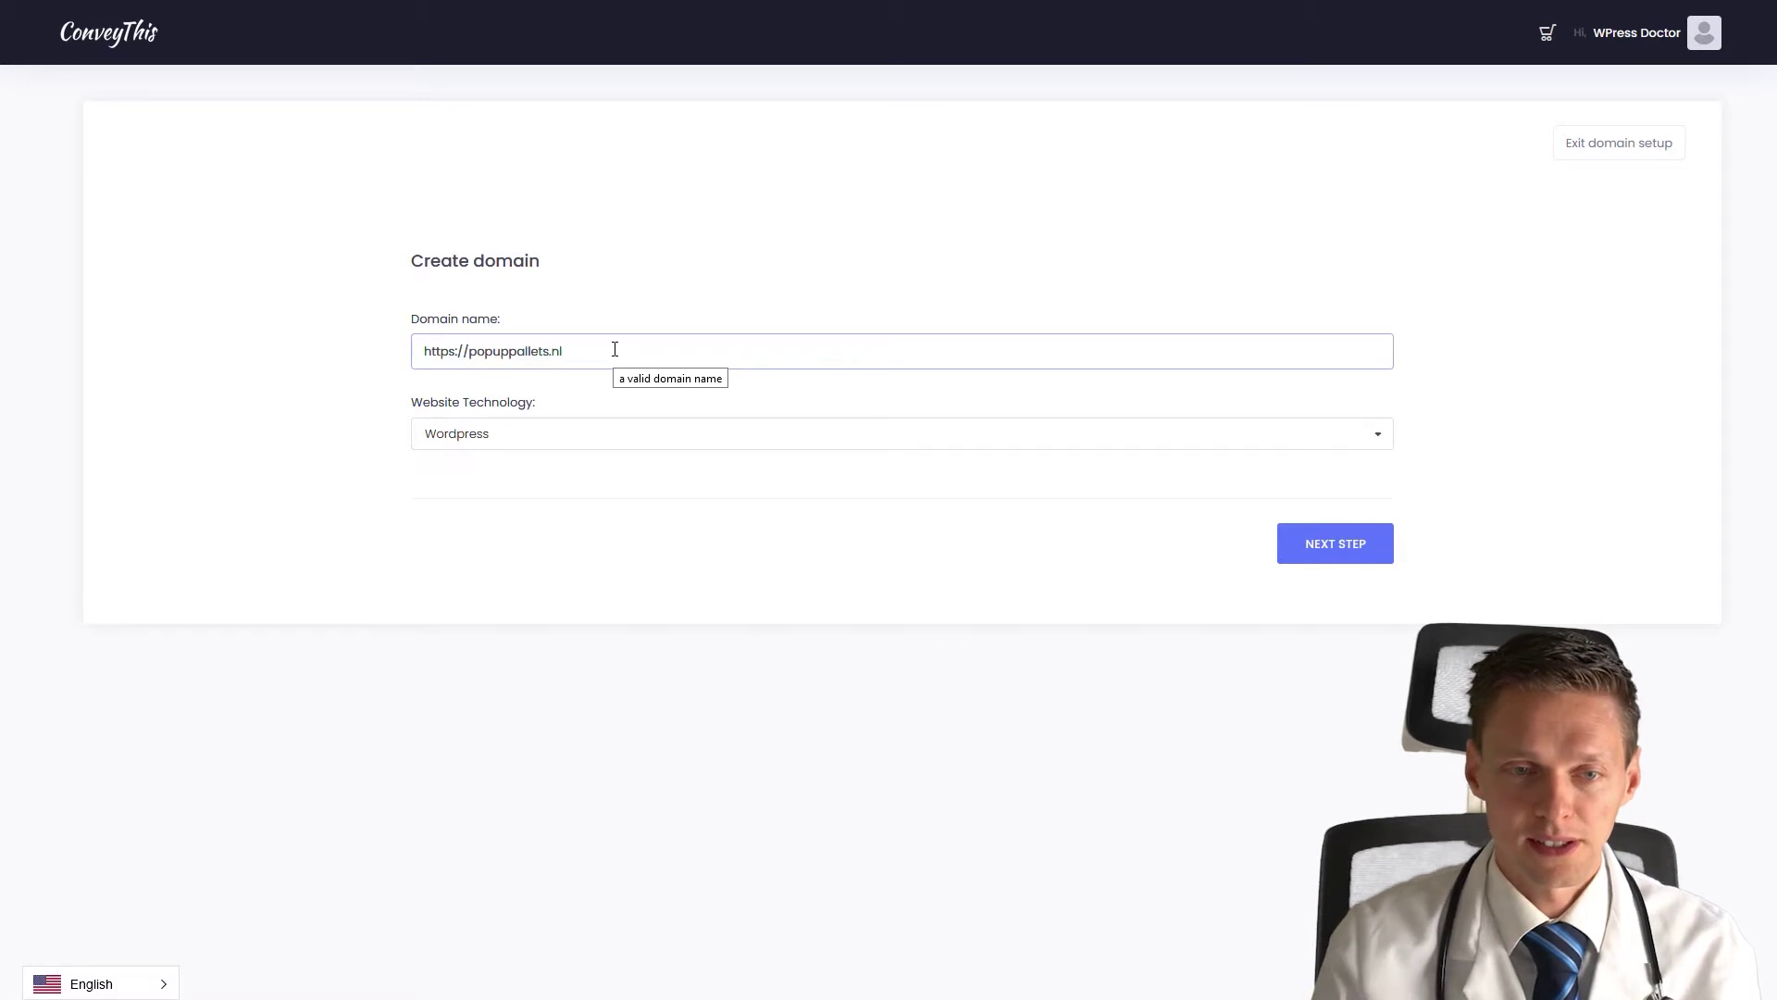
# - Submit popuppallets.nl as a domain with Wordpress as the website technology
pyautogui.click(590, 436)
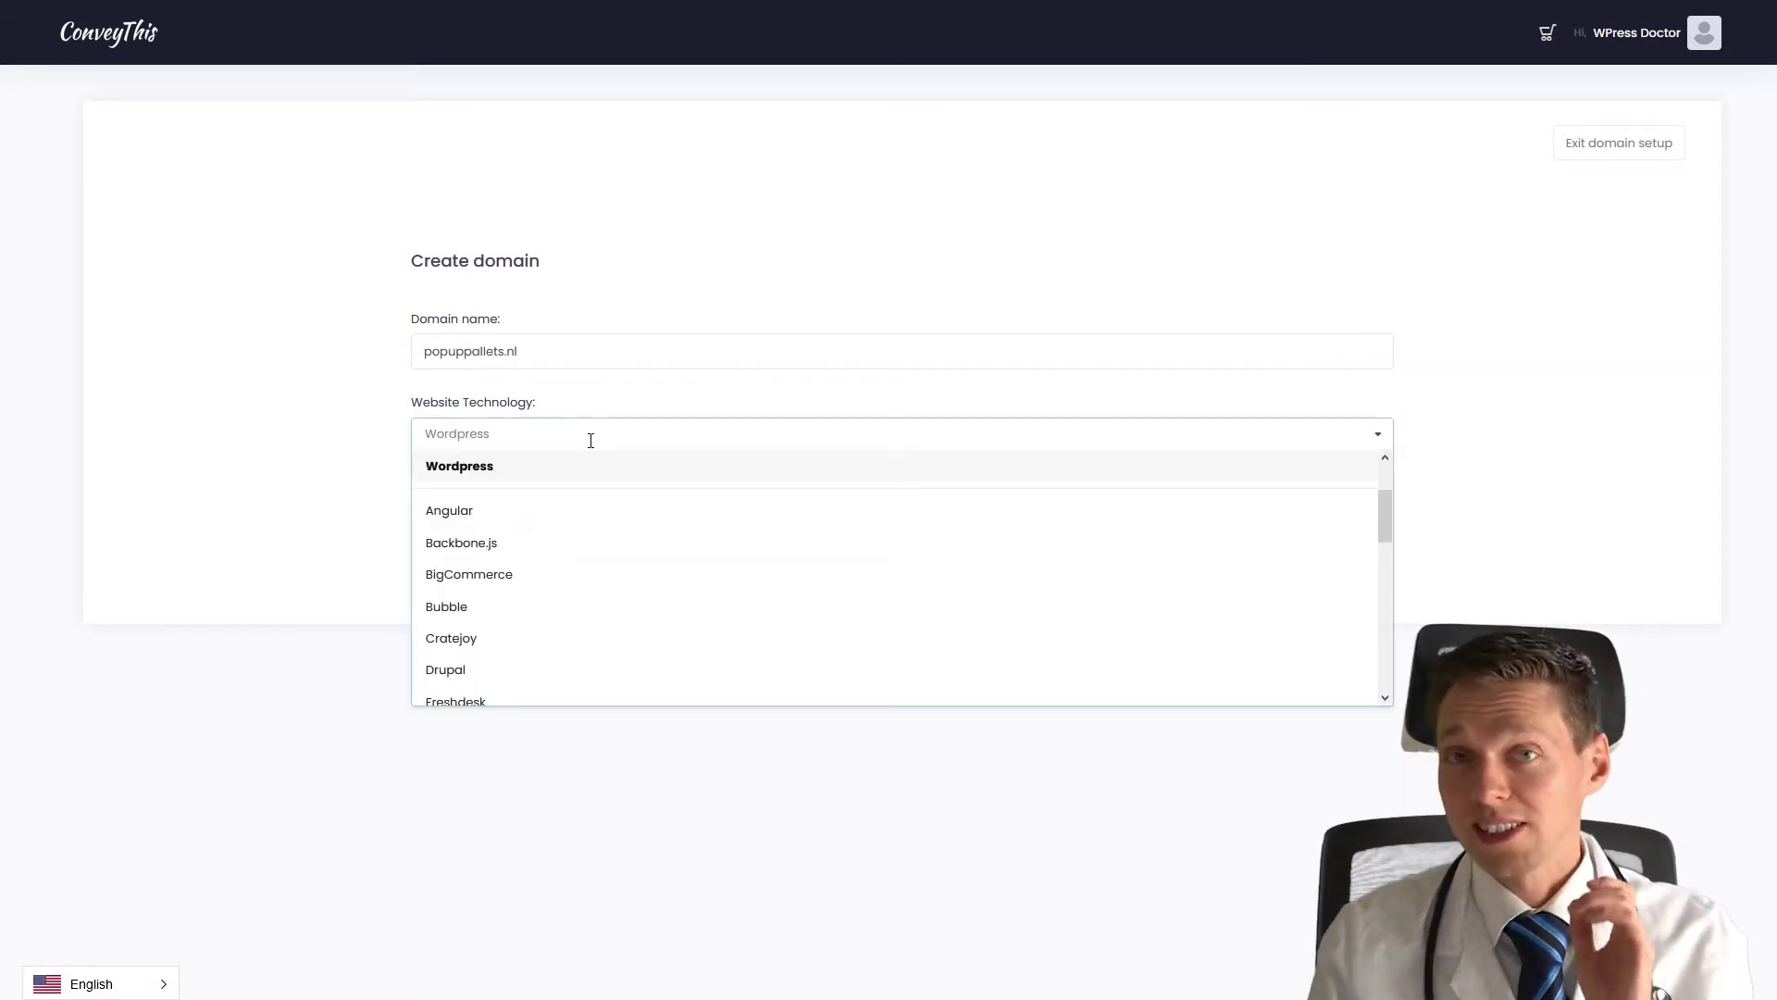
pyautogui.click(488, 465)
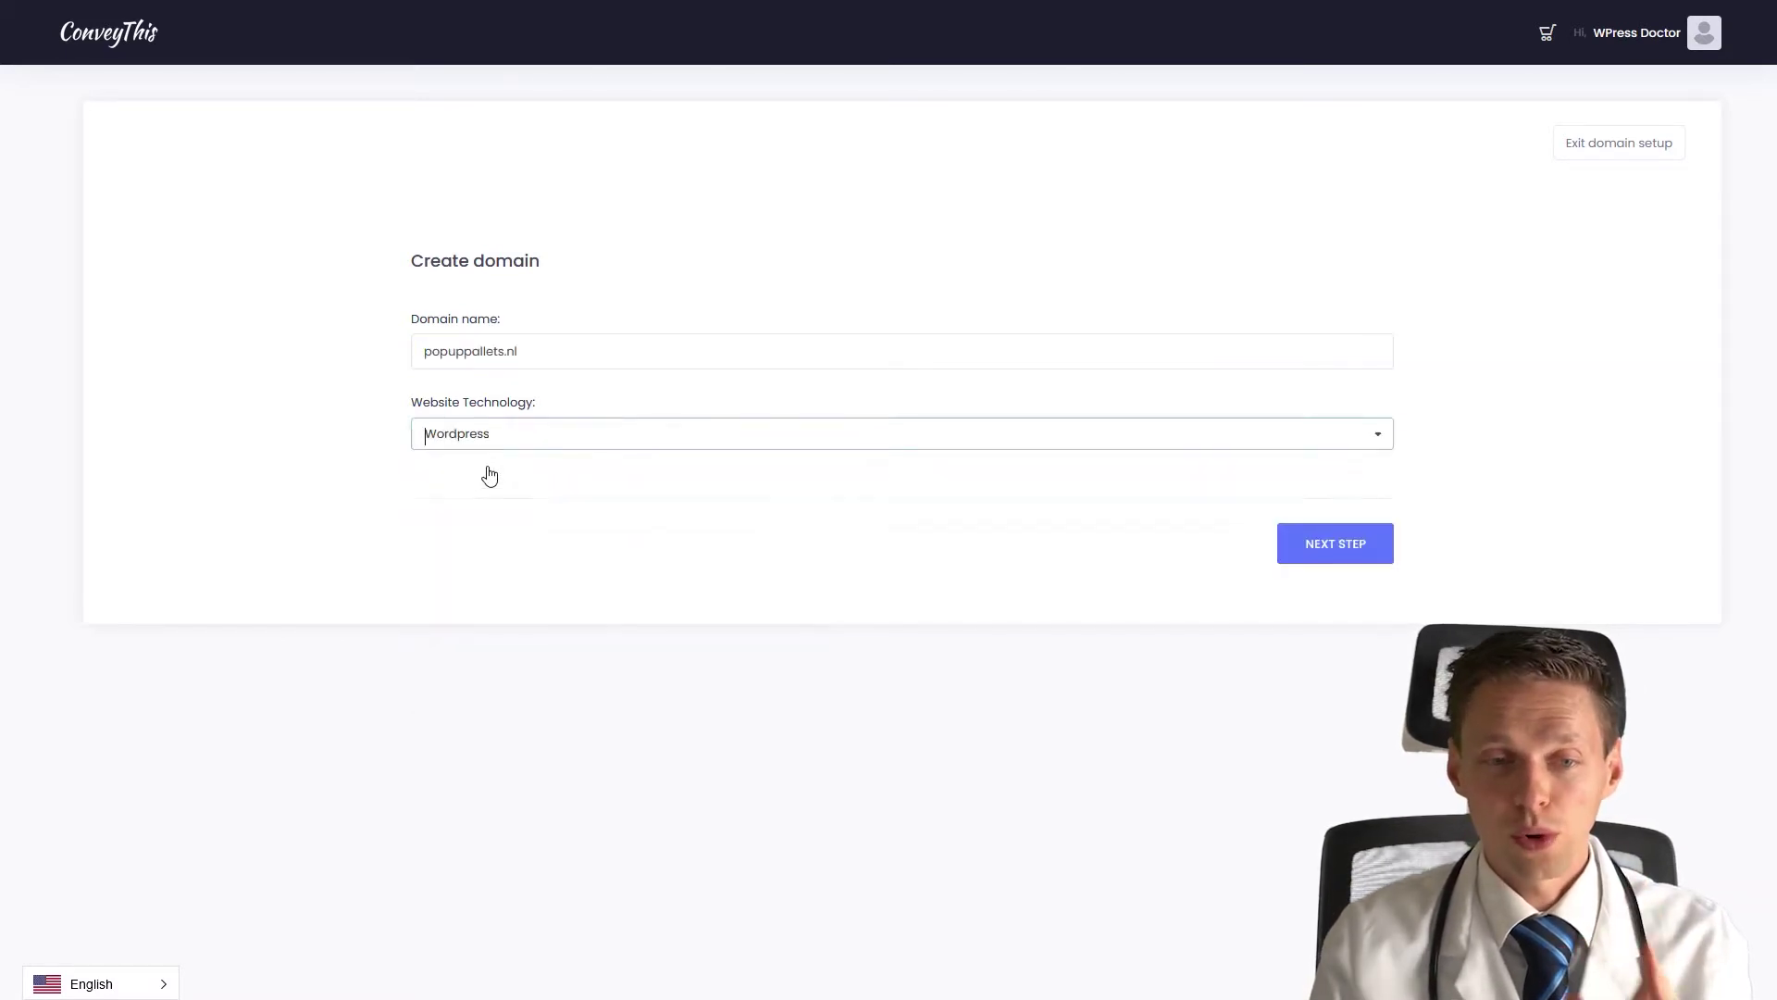
pyautogui.click(1336, 545)
# - Scroll the installation instructions down to Step 4 and copy the site's API key
pyautogui.middleClick(1510, 452)
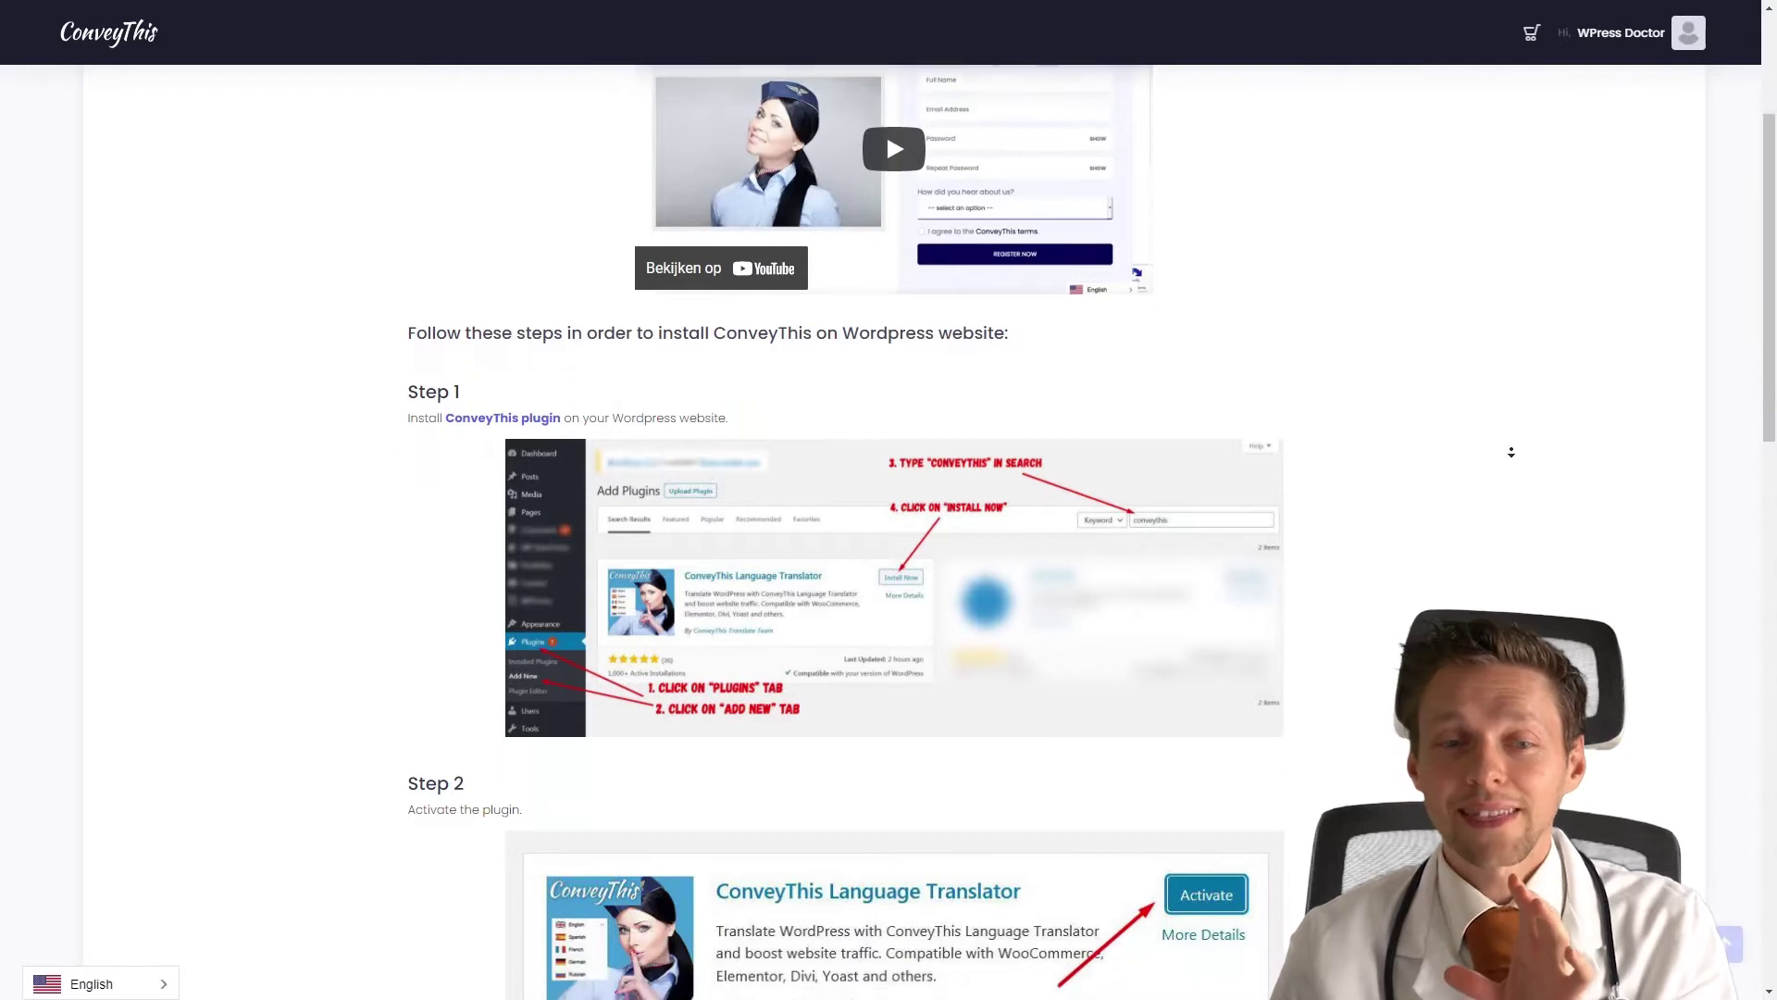
pyautogui.click(966, 622)
pyautogui.scroll(-6, 726, 647)
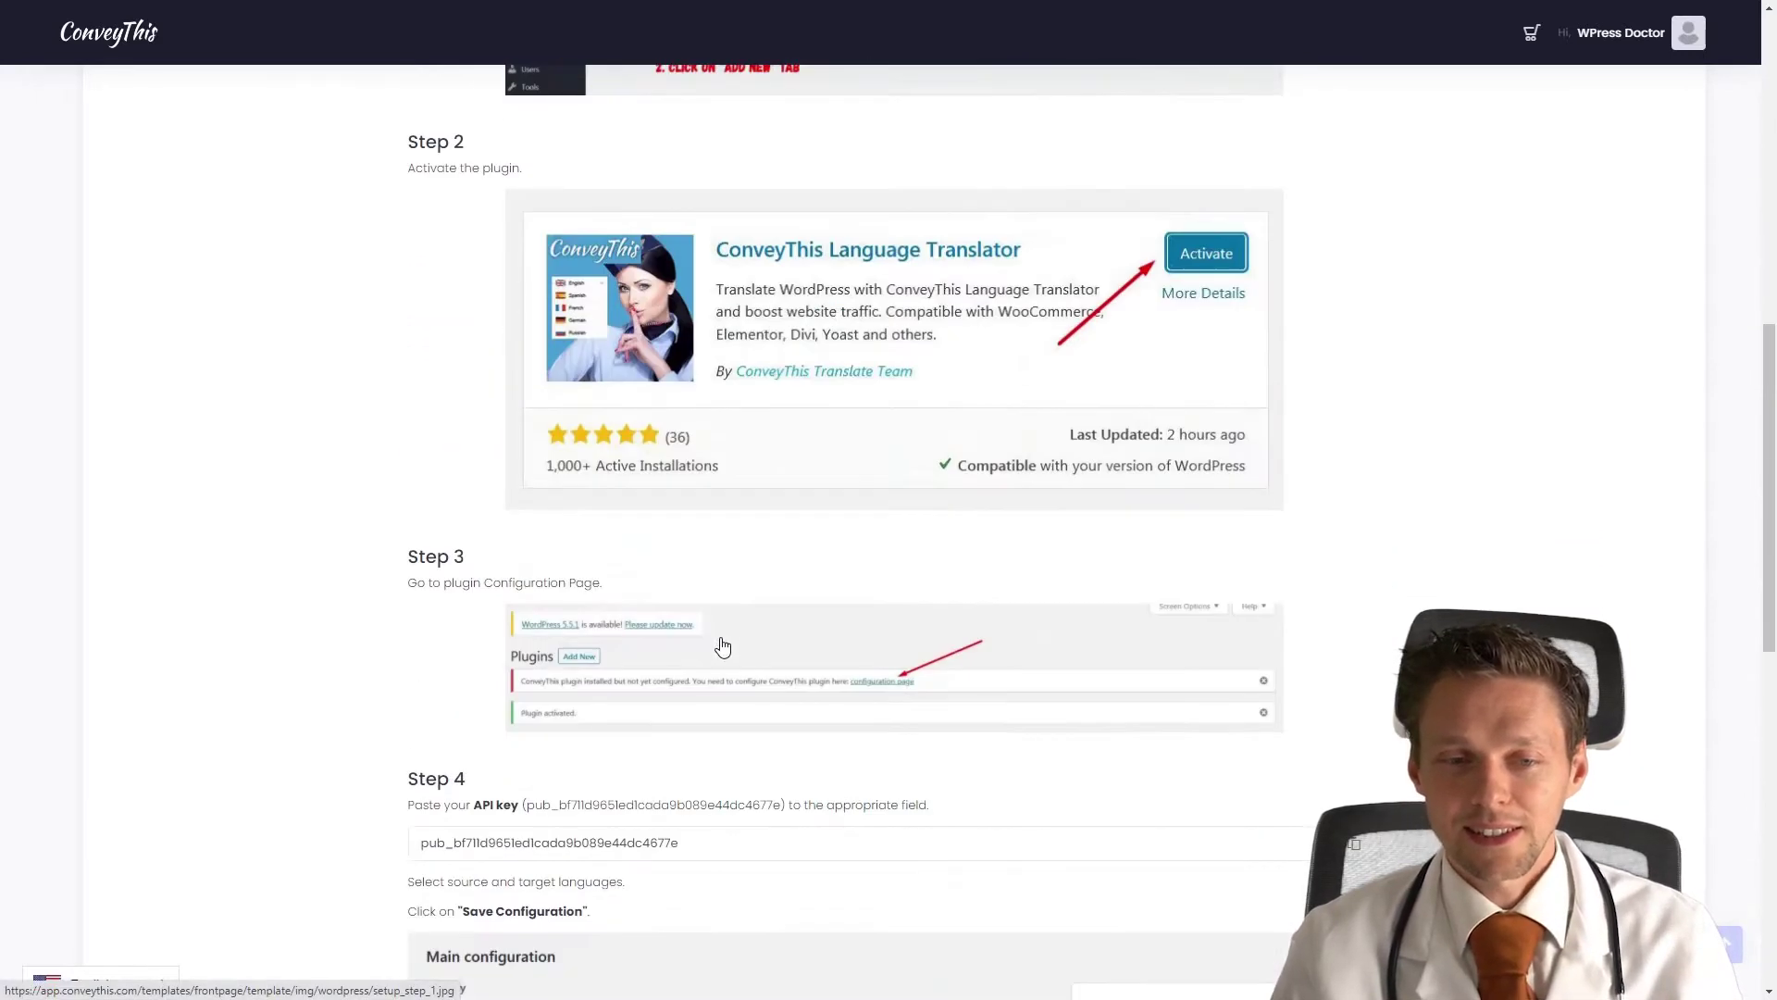
pyautogui.scroll(-4, 1578, 494)
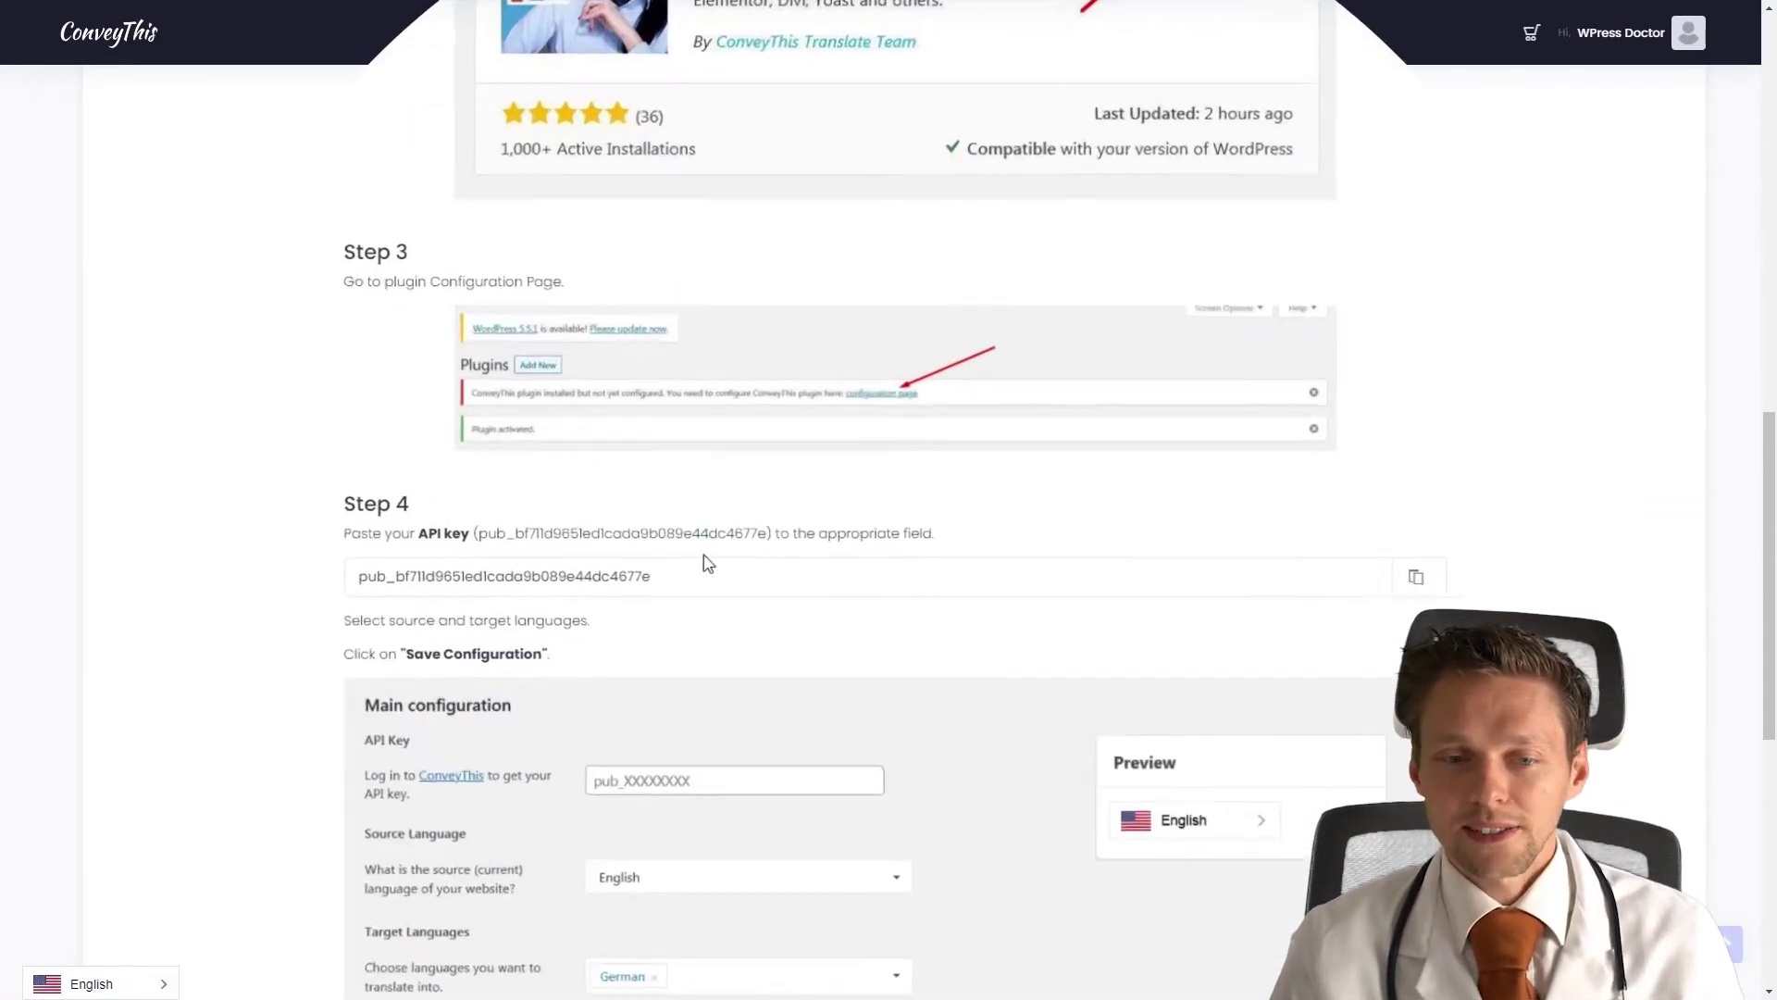
pyautogui.click(1483, 578)
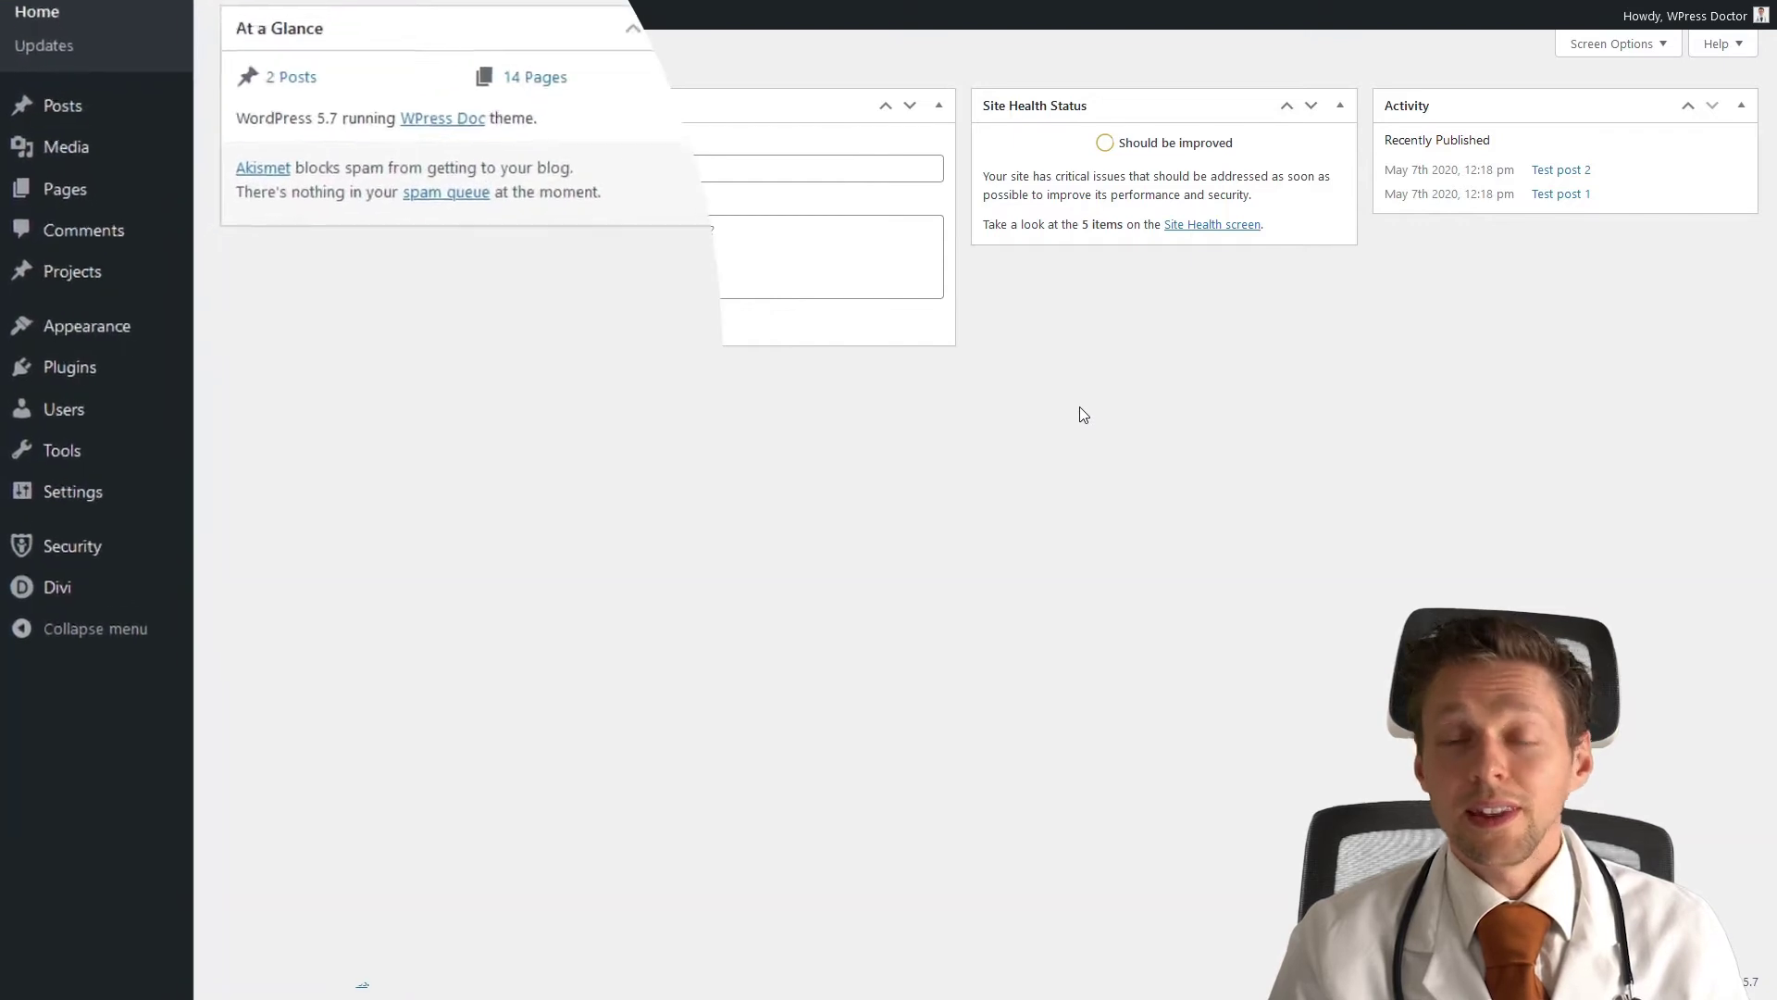
# - Search the plugin directory for 'conveythis' and install the ConveyThis Language Translator
pyautogui.moveTo(91, 375)
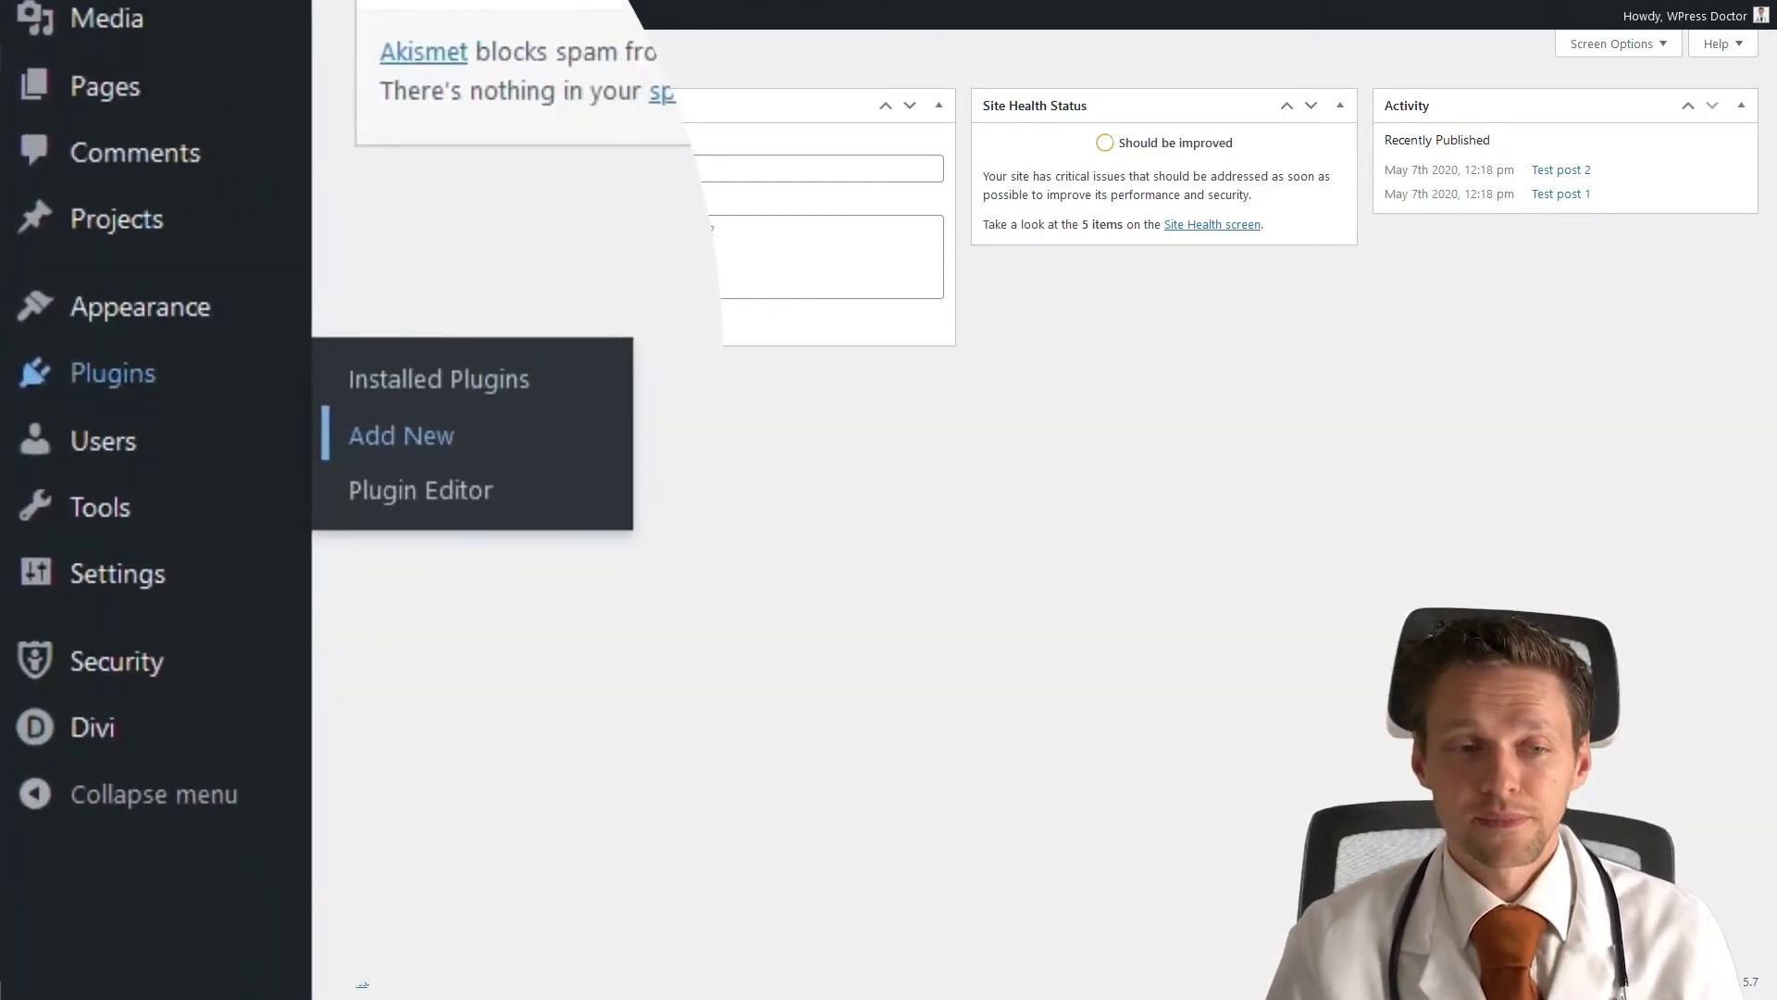
pyautogui.click(500, 460)
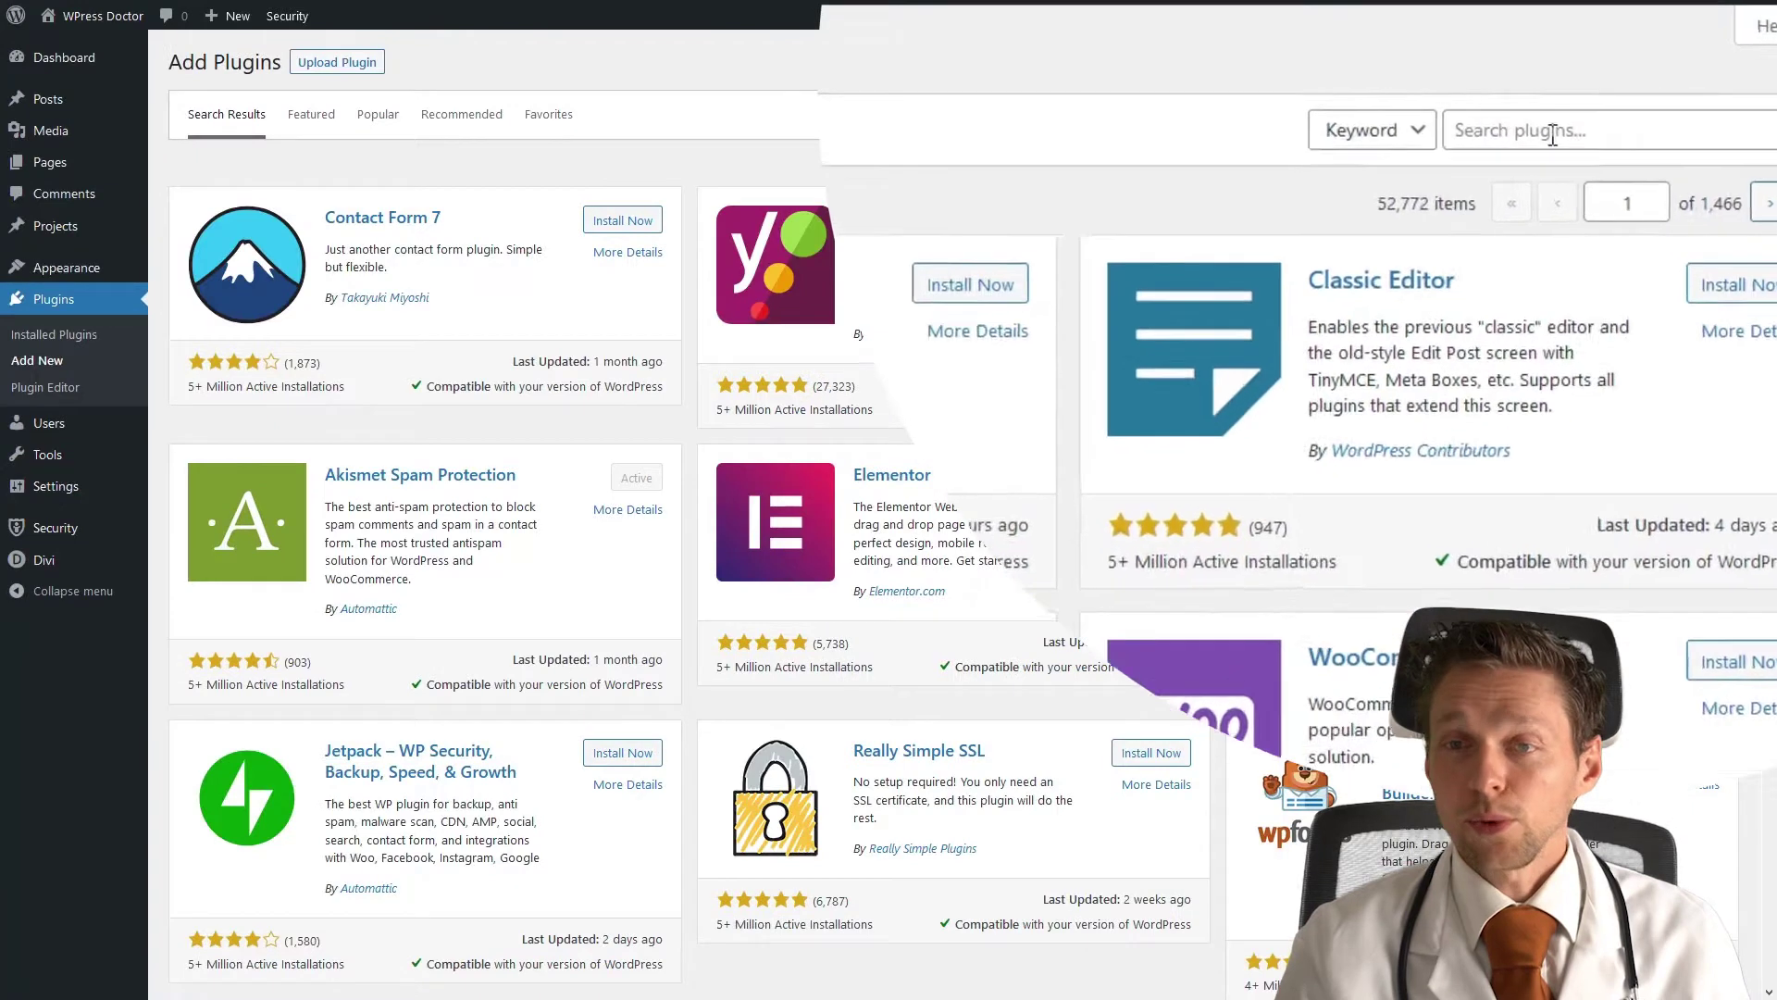
pyautogui.click(1553, 132)
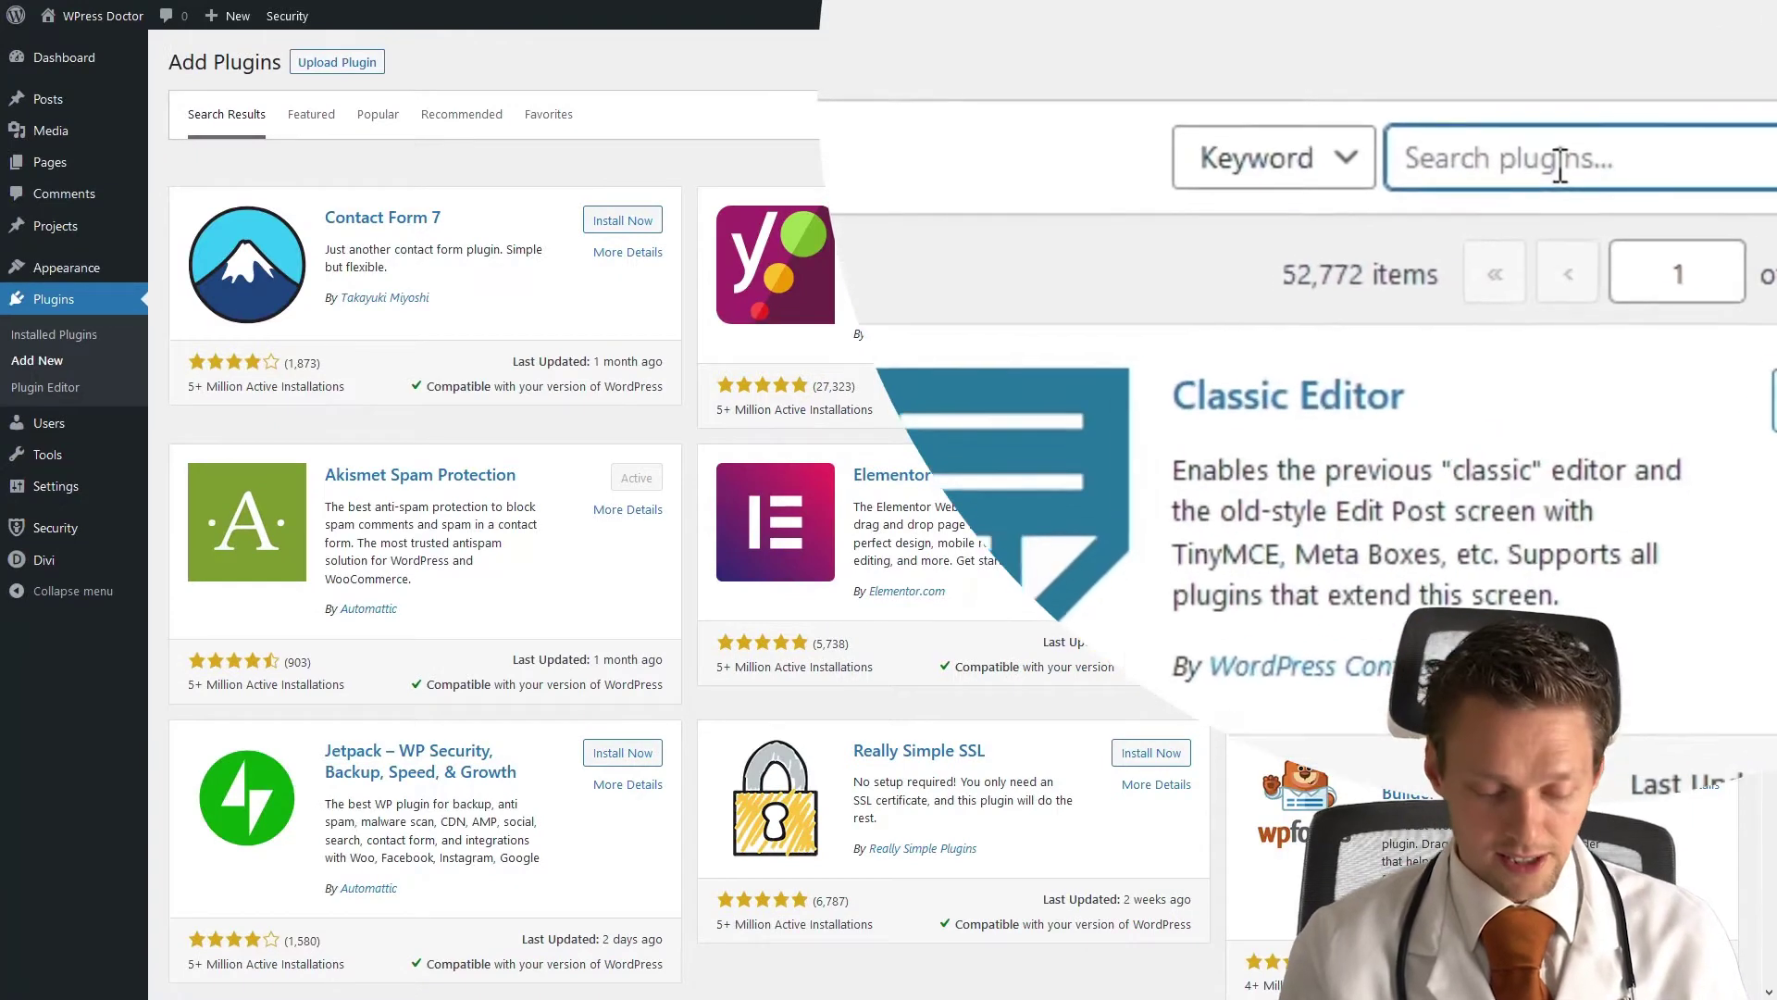
pyautogui.write('conveythis')
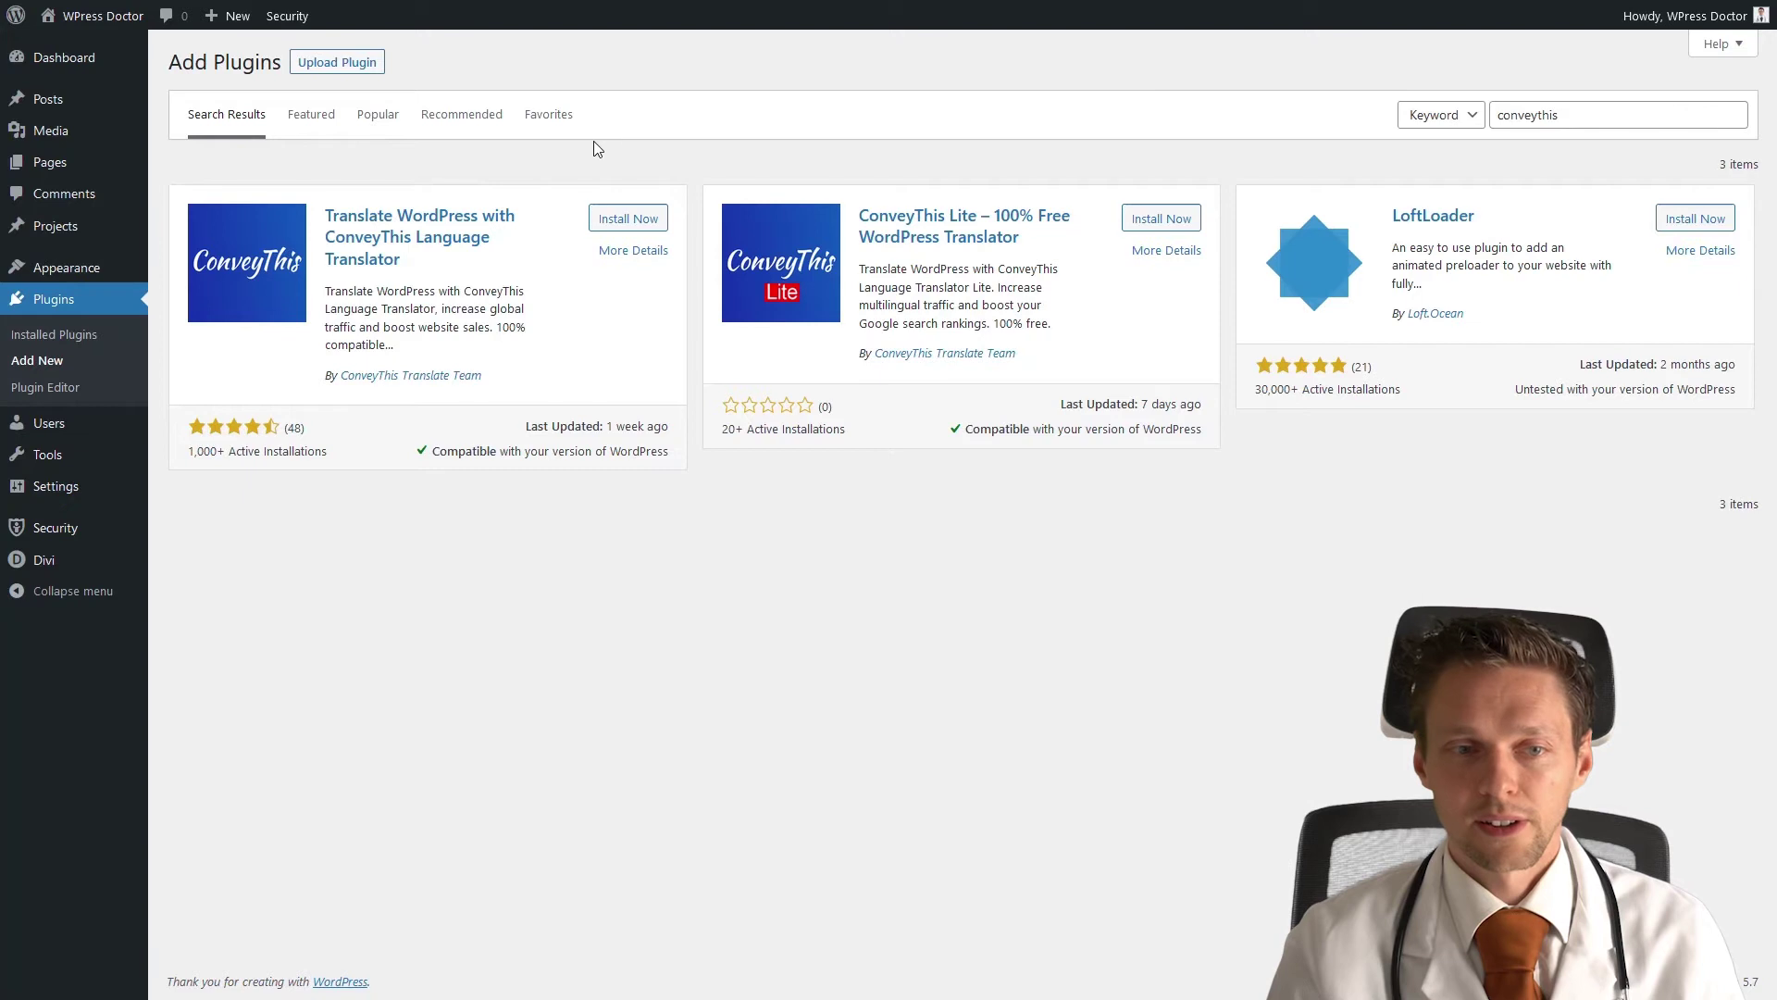
pyautogui.click(629, 225)
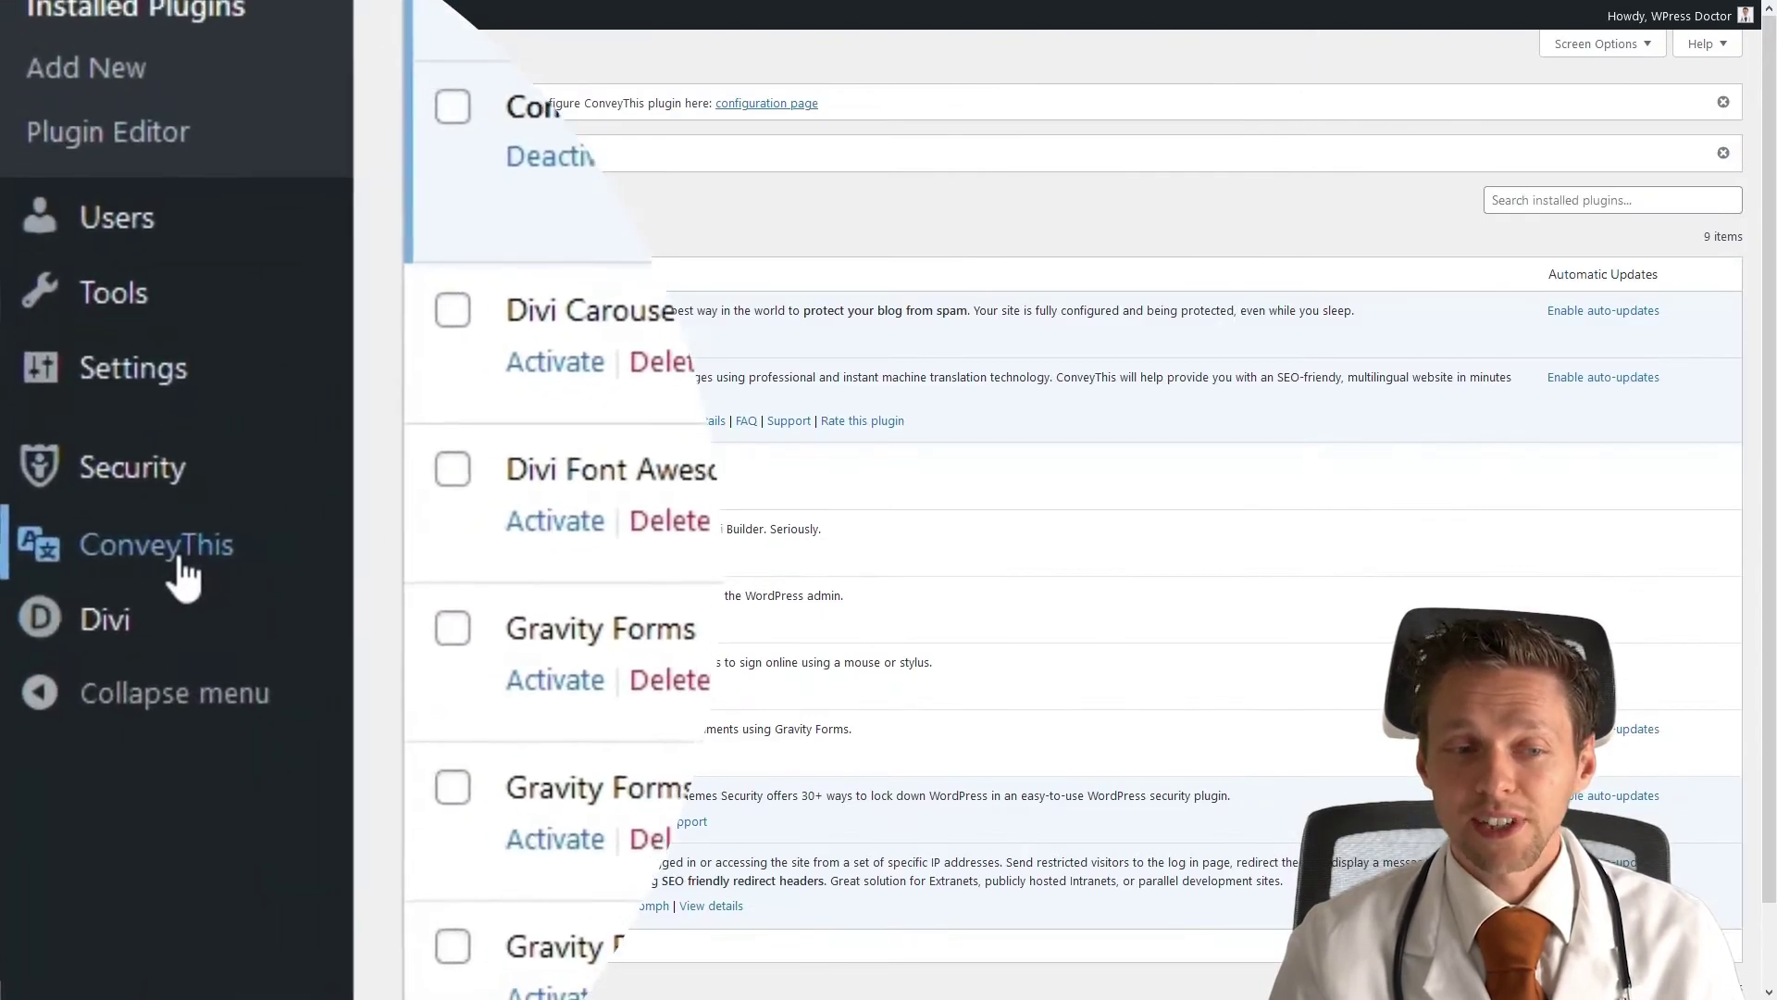
# - Paste the copied API key into the ConveyThis plugin settings and save
pyautogui.click(74, 563)
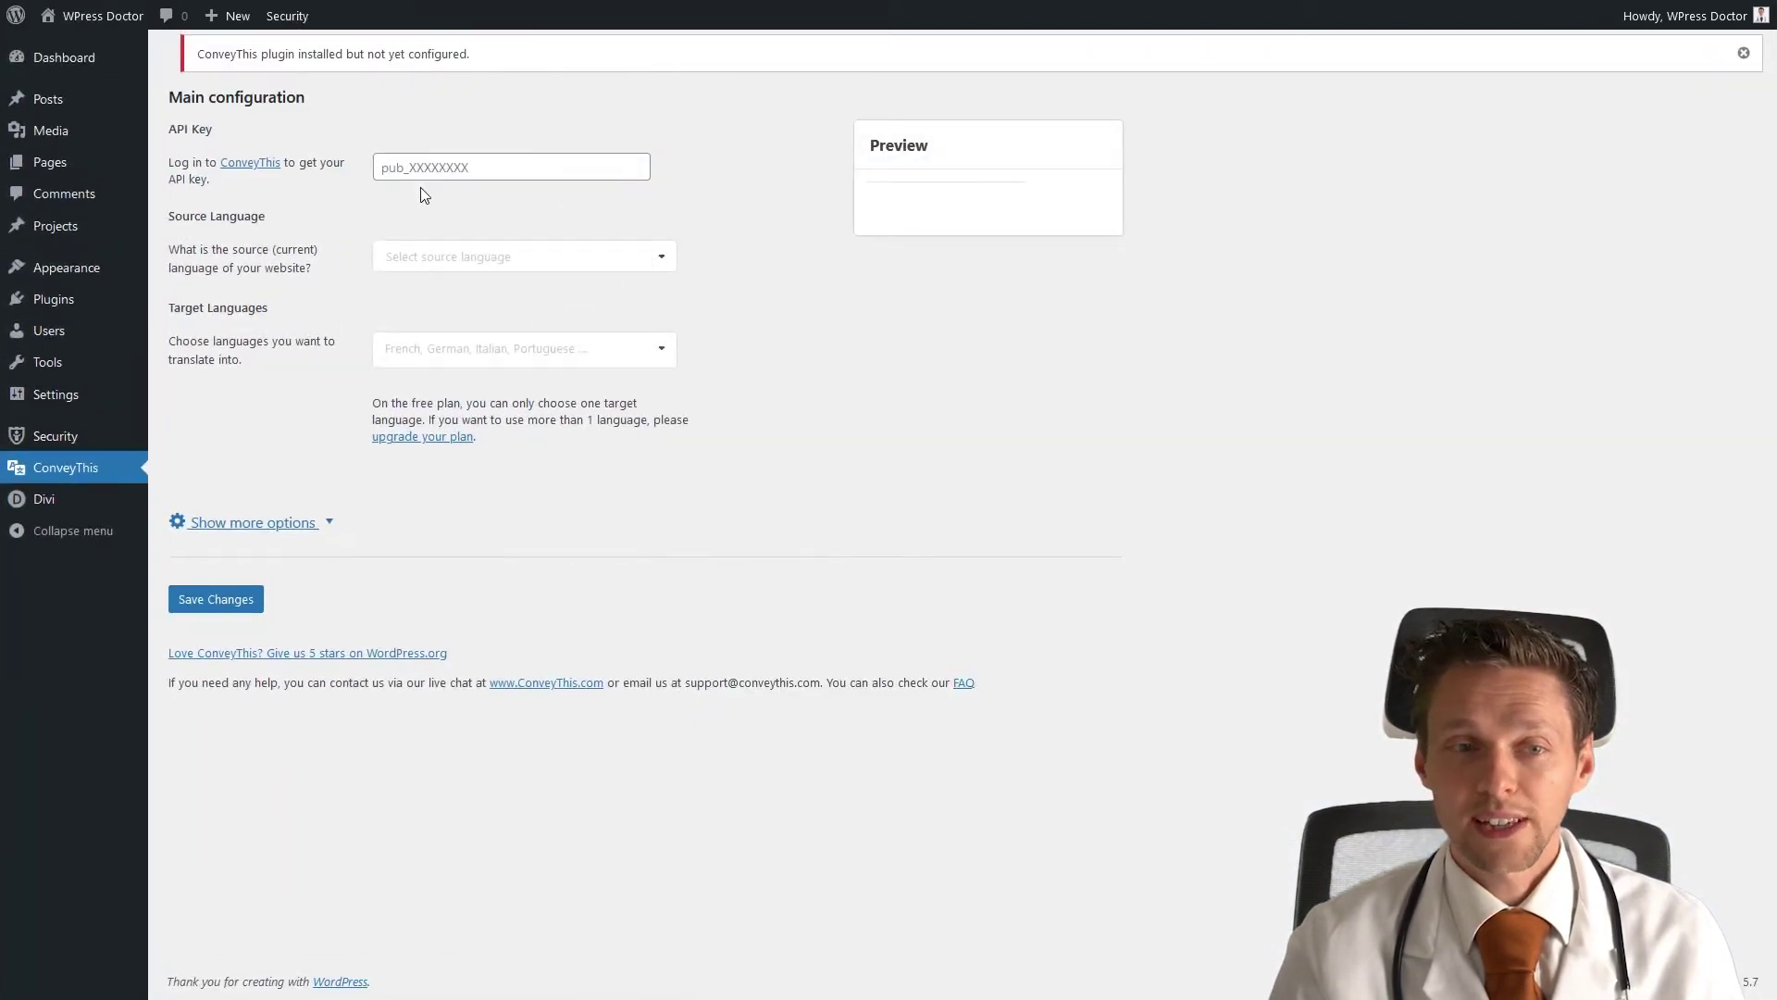
pyautogui.click(422, 167)
pyautogui.hotkey('ctrl', 'v')
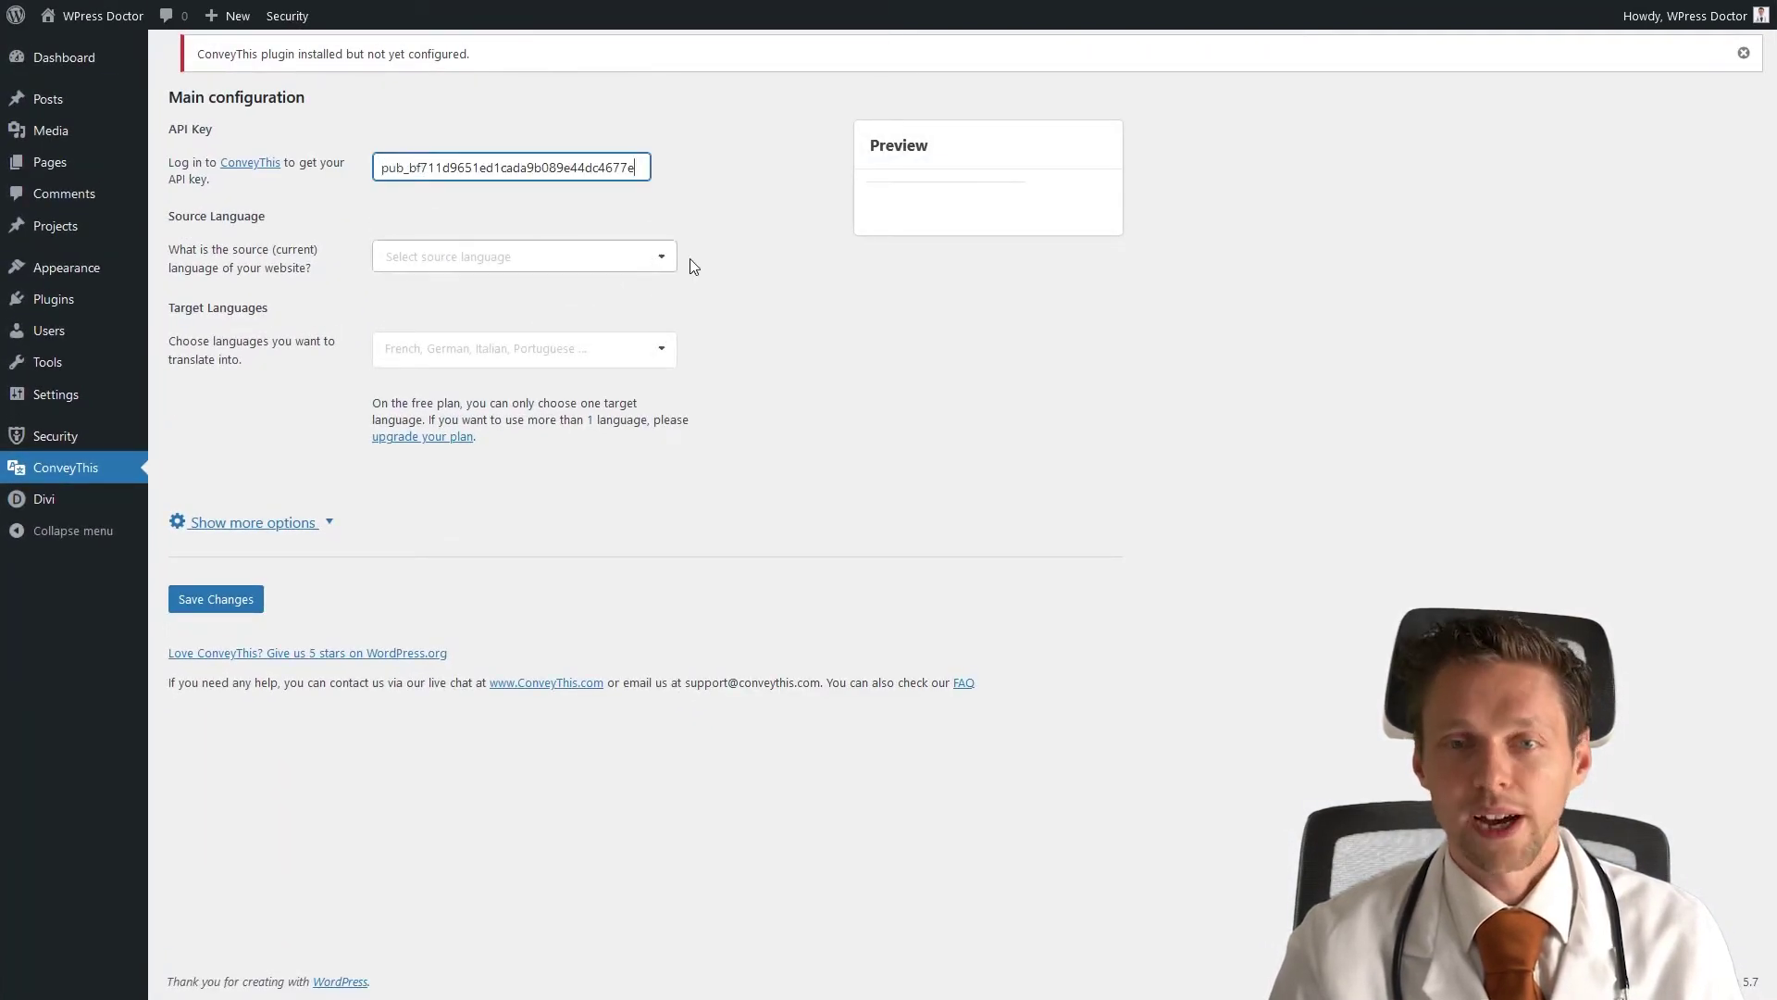
pyautogui.click(713, 218)
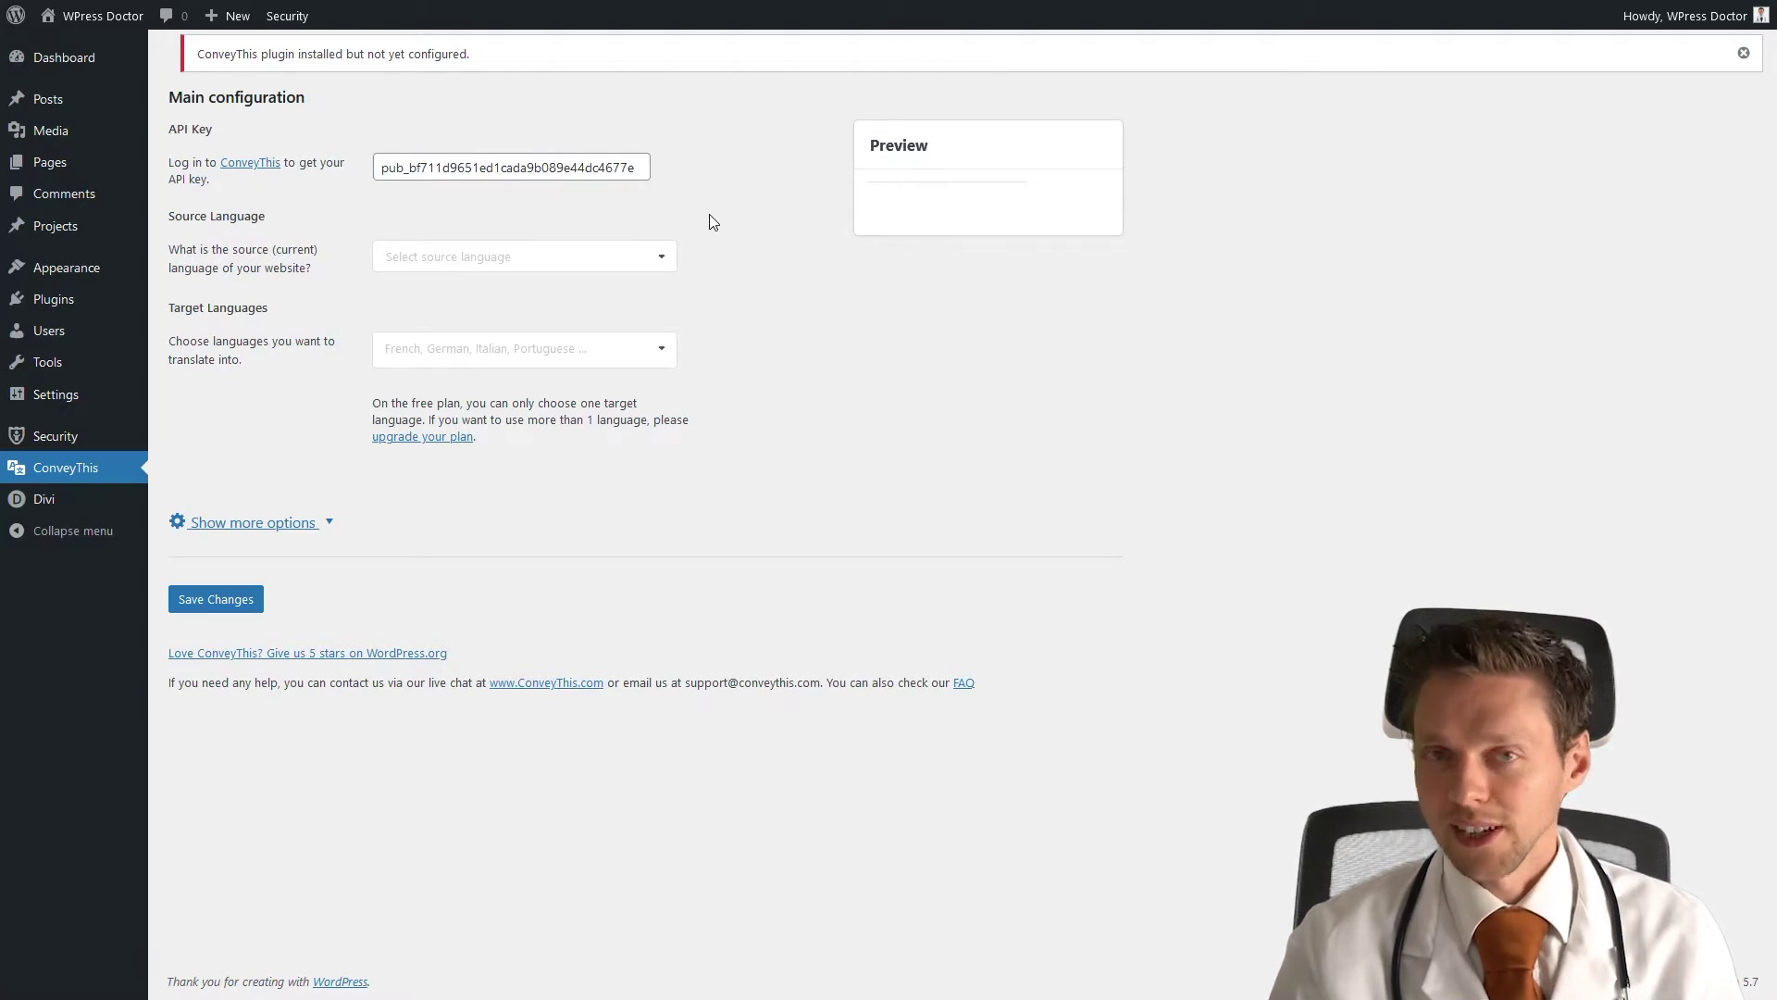
pyautogui.click(238, 601)
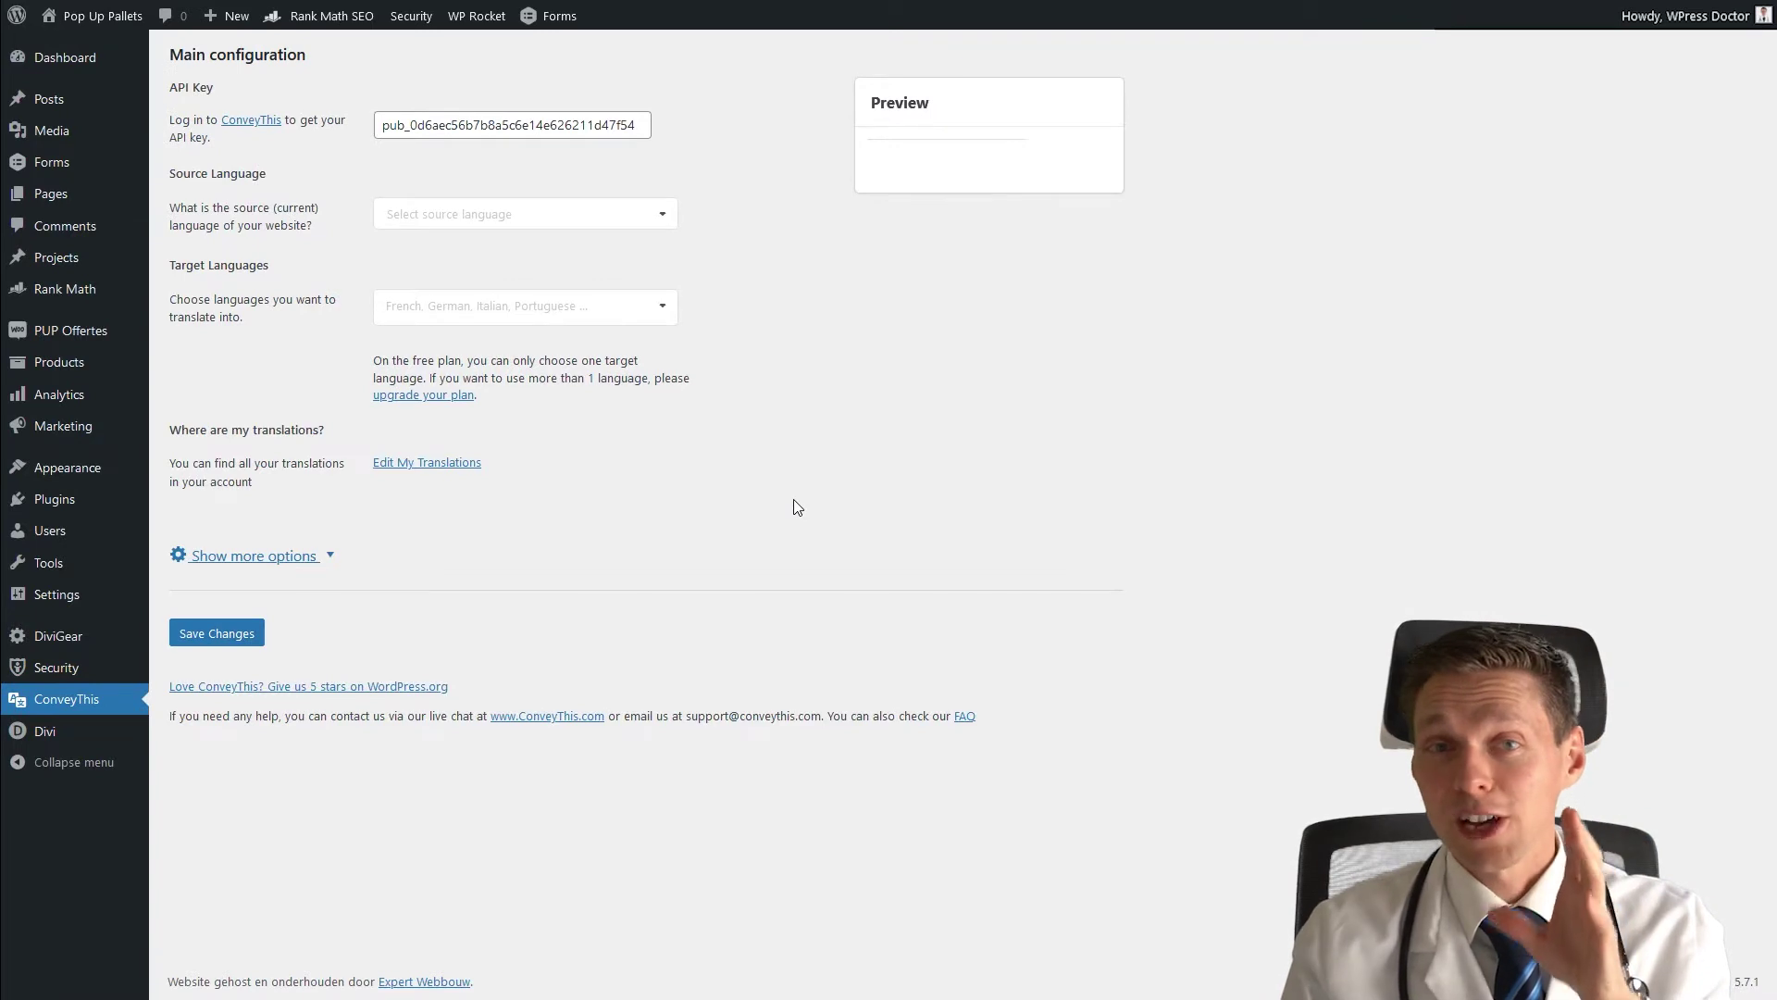
# - Set Dutch as source language and English as target language, then show more options
pyautogui.click(661, 218)
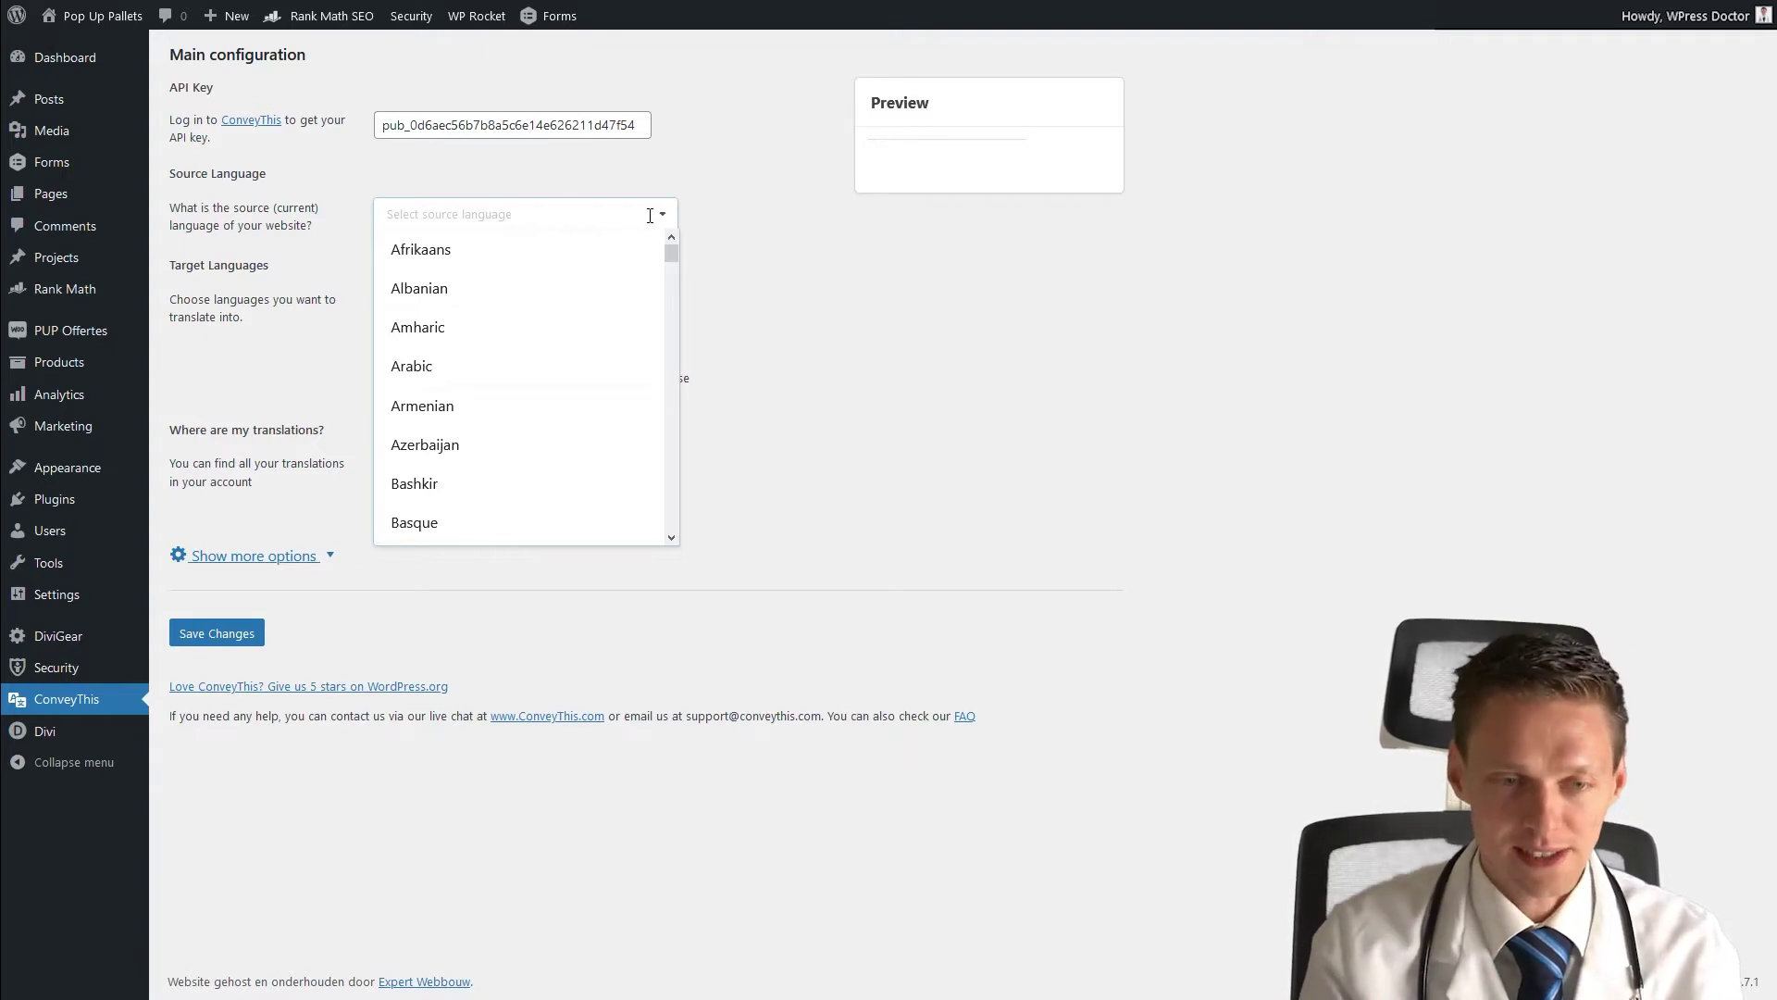
pyautogui.write('dutch')
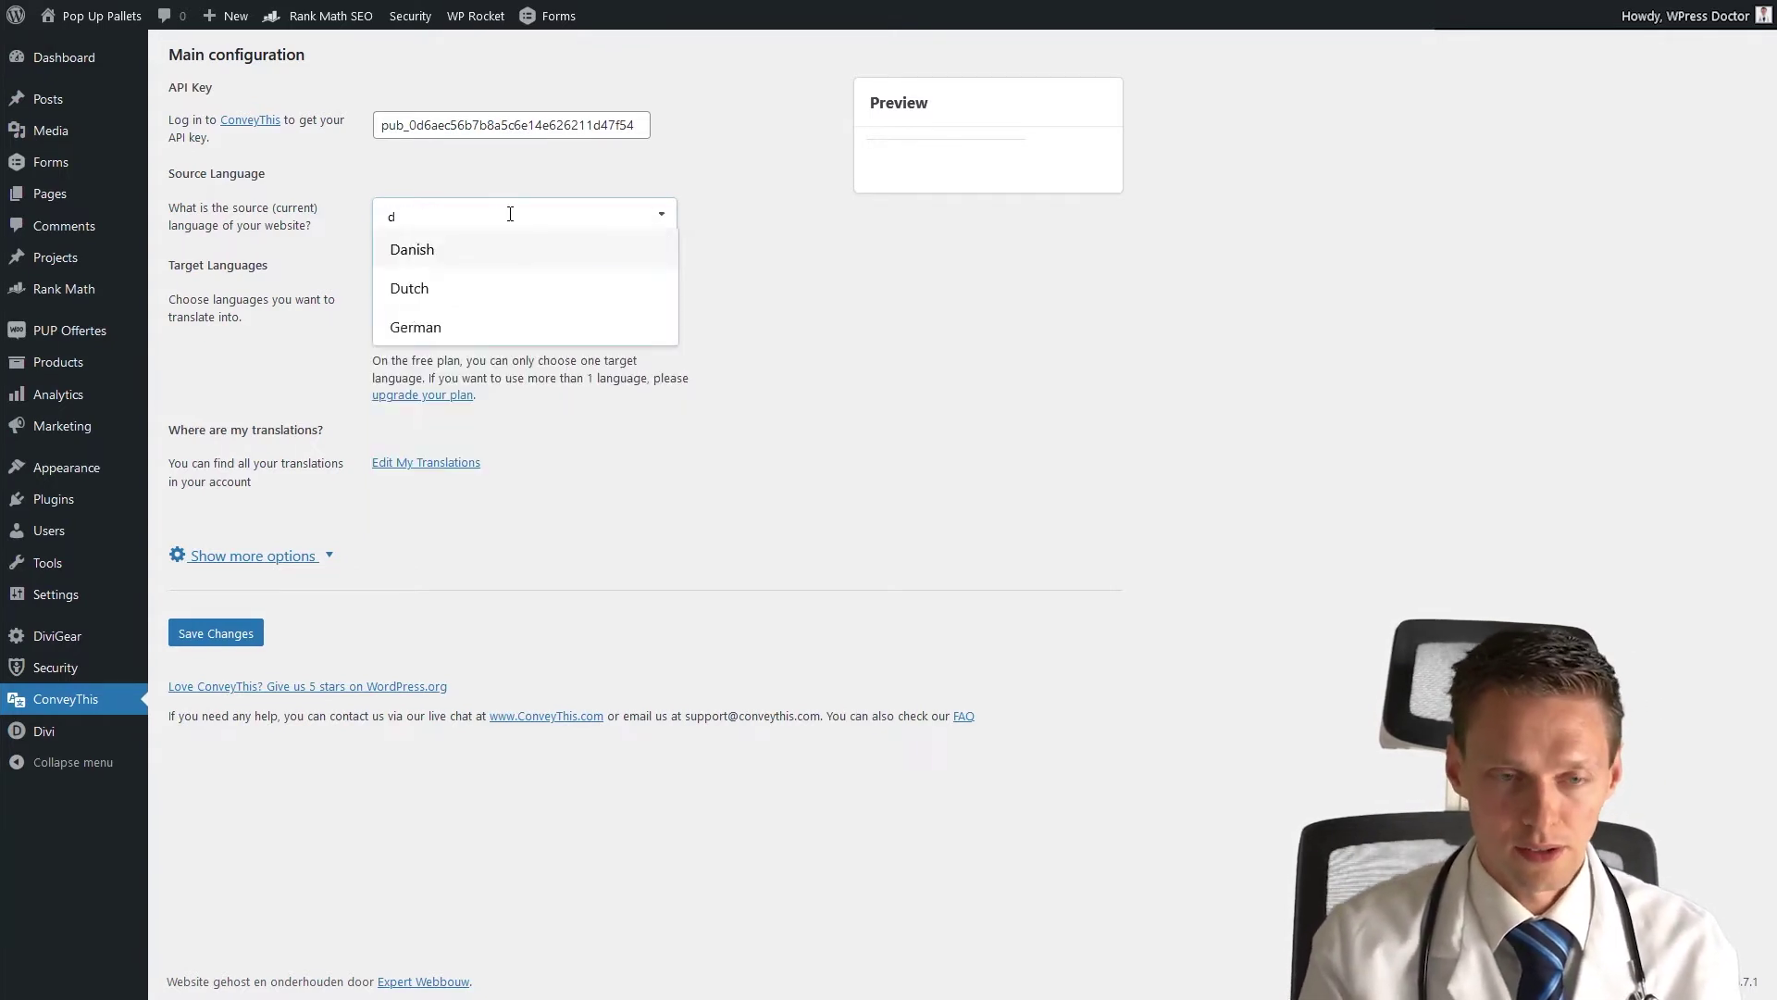
pyautogui.click(476, 240)
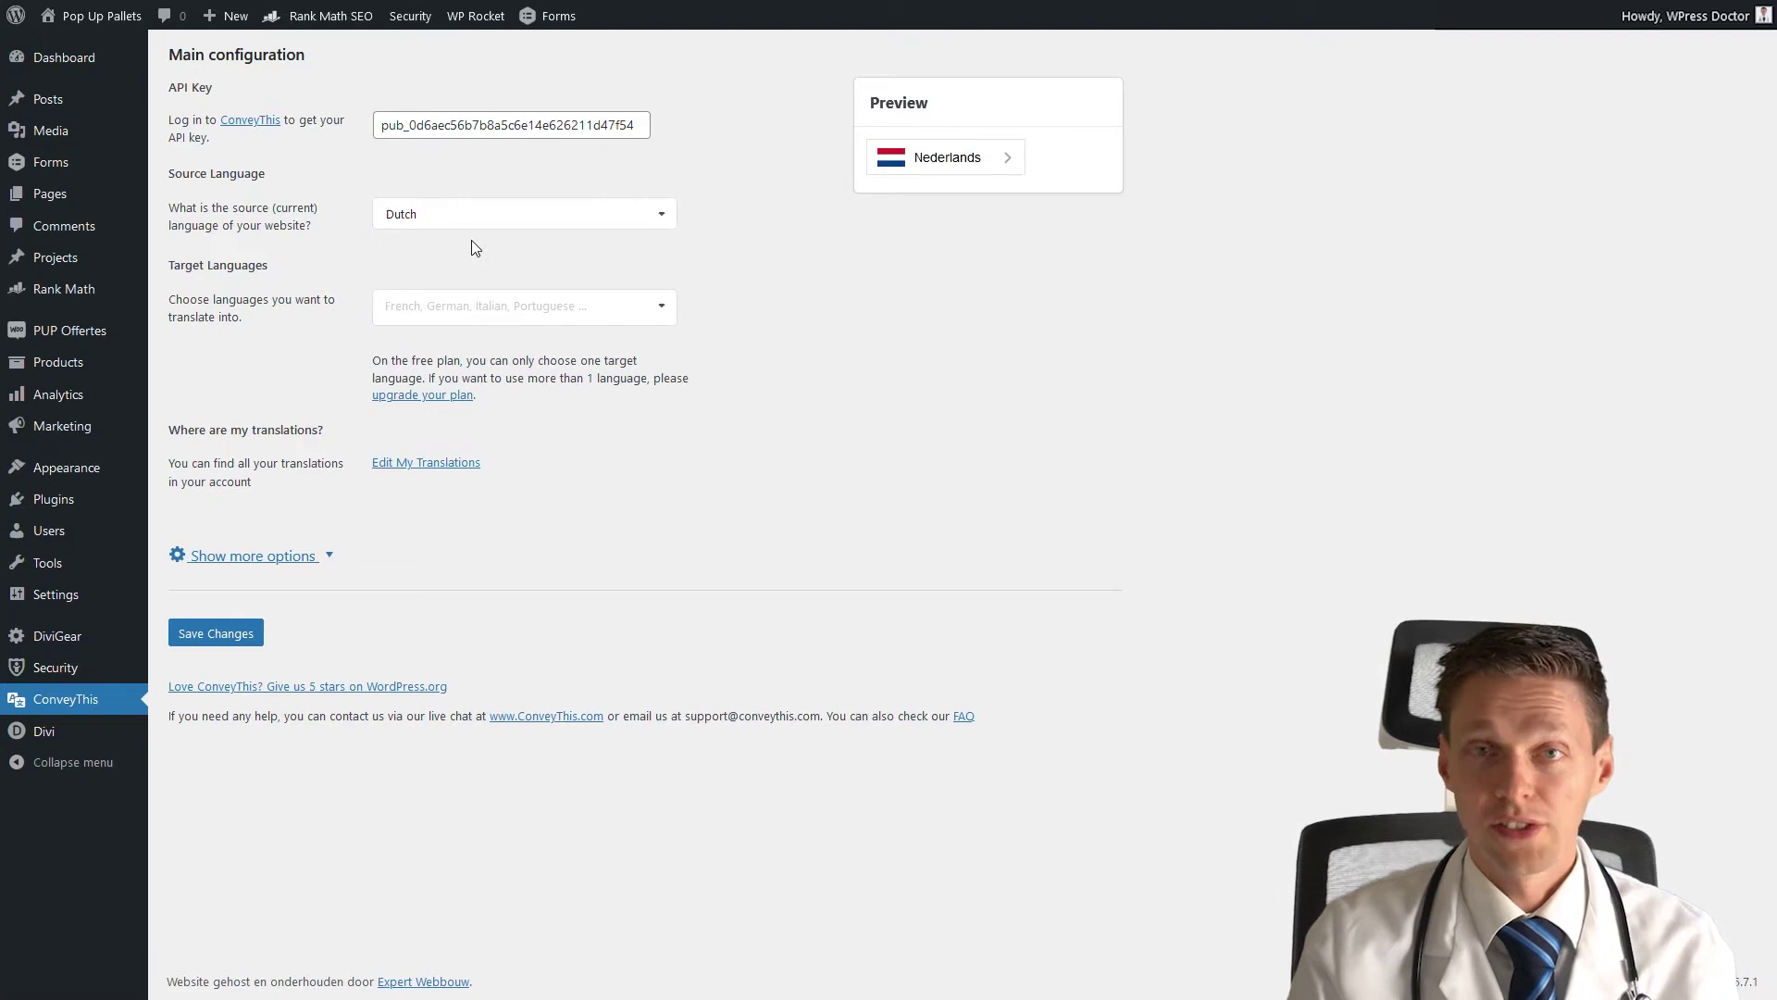
pyautogui.click(440, 308)
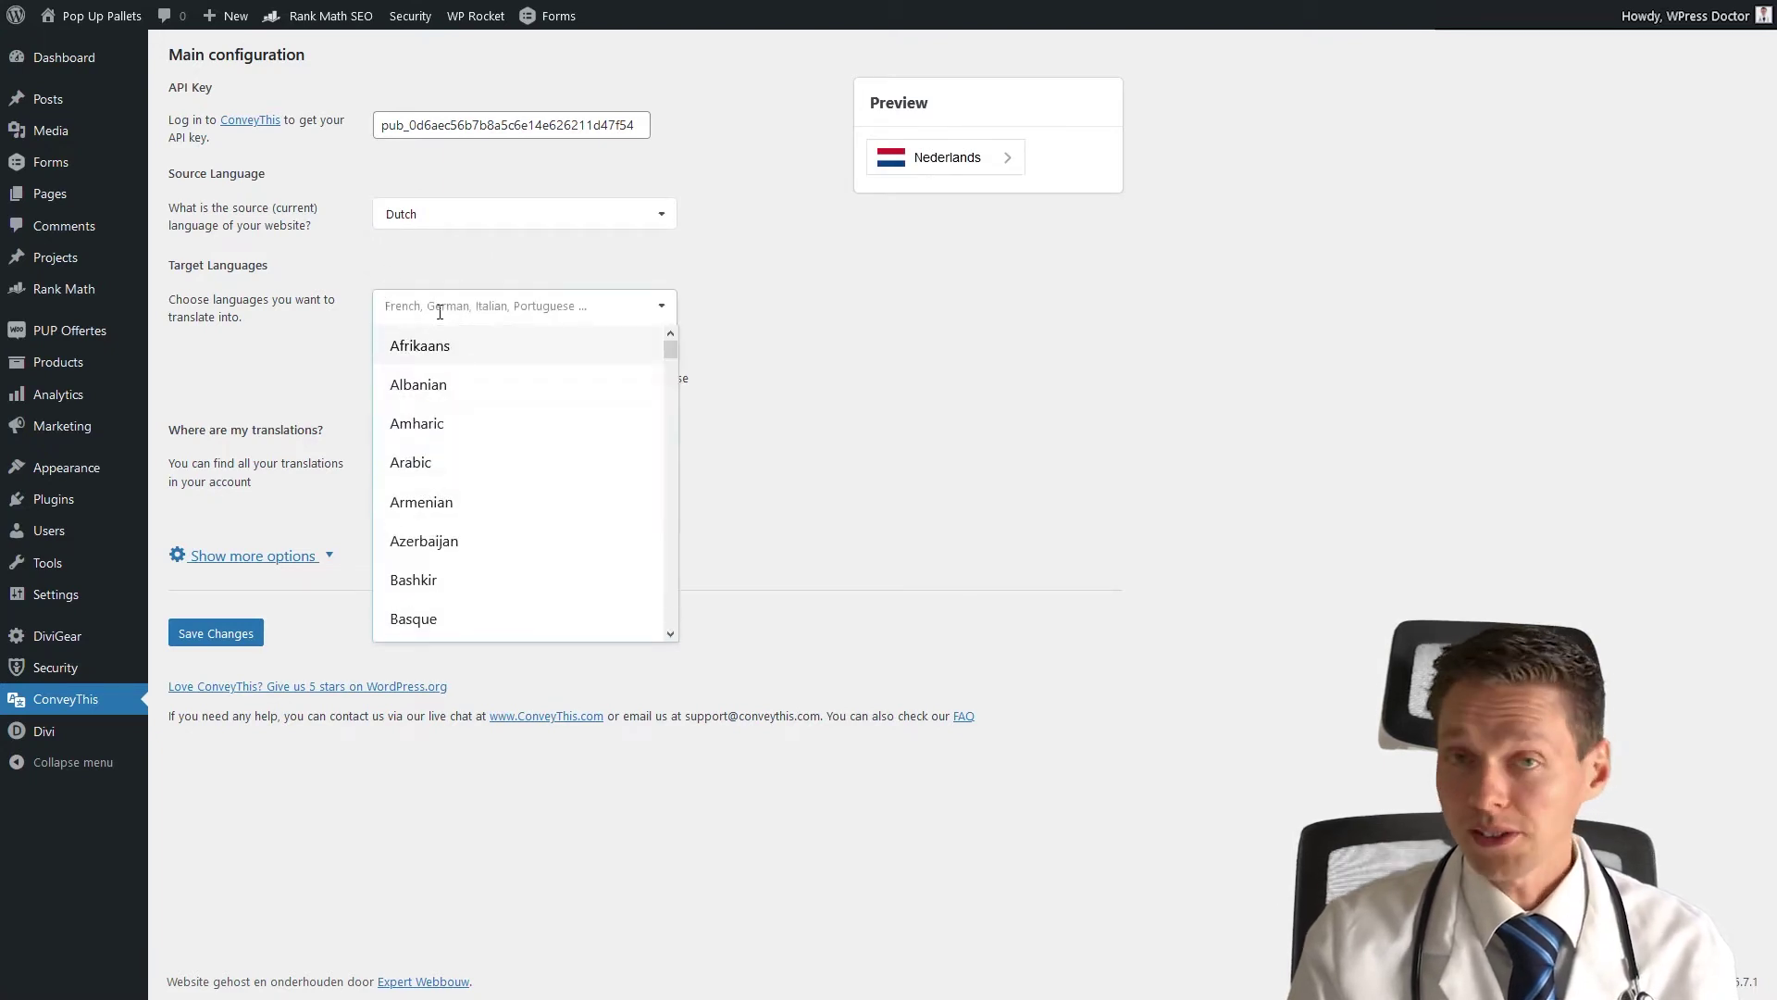
pyautogui.write('engels')
pyautogui.press('BackSpace')
pyautogui.press('BackSpace')
pyautogui.press('BackSpace')
pyautogui.press('BackSpace')
pyautogui.click(442, 352)
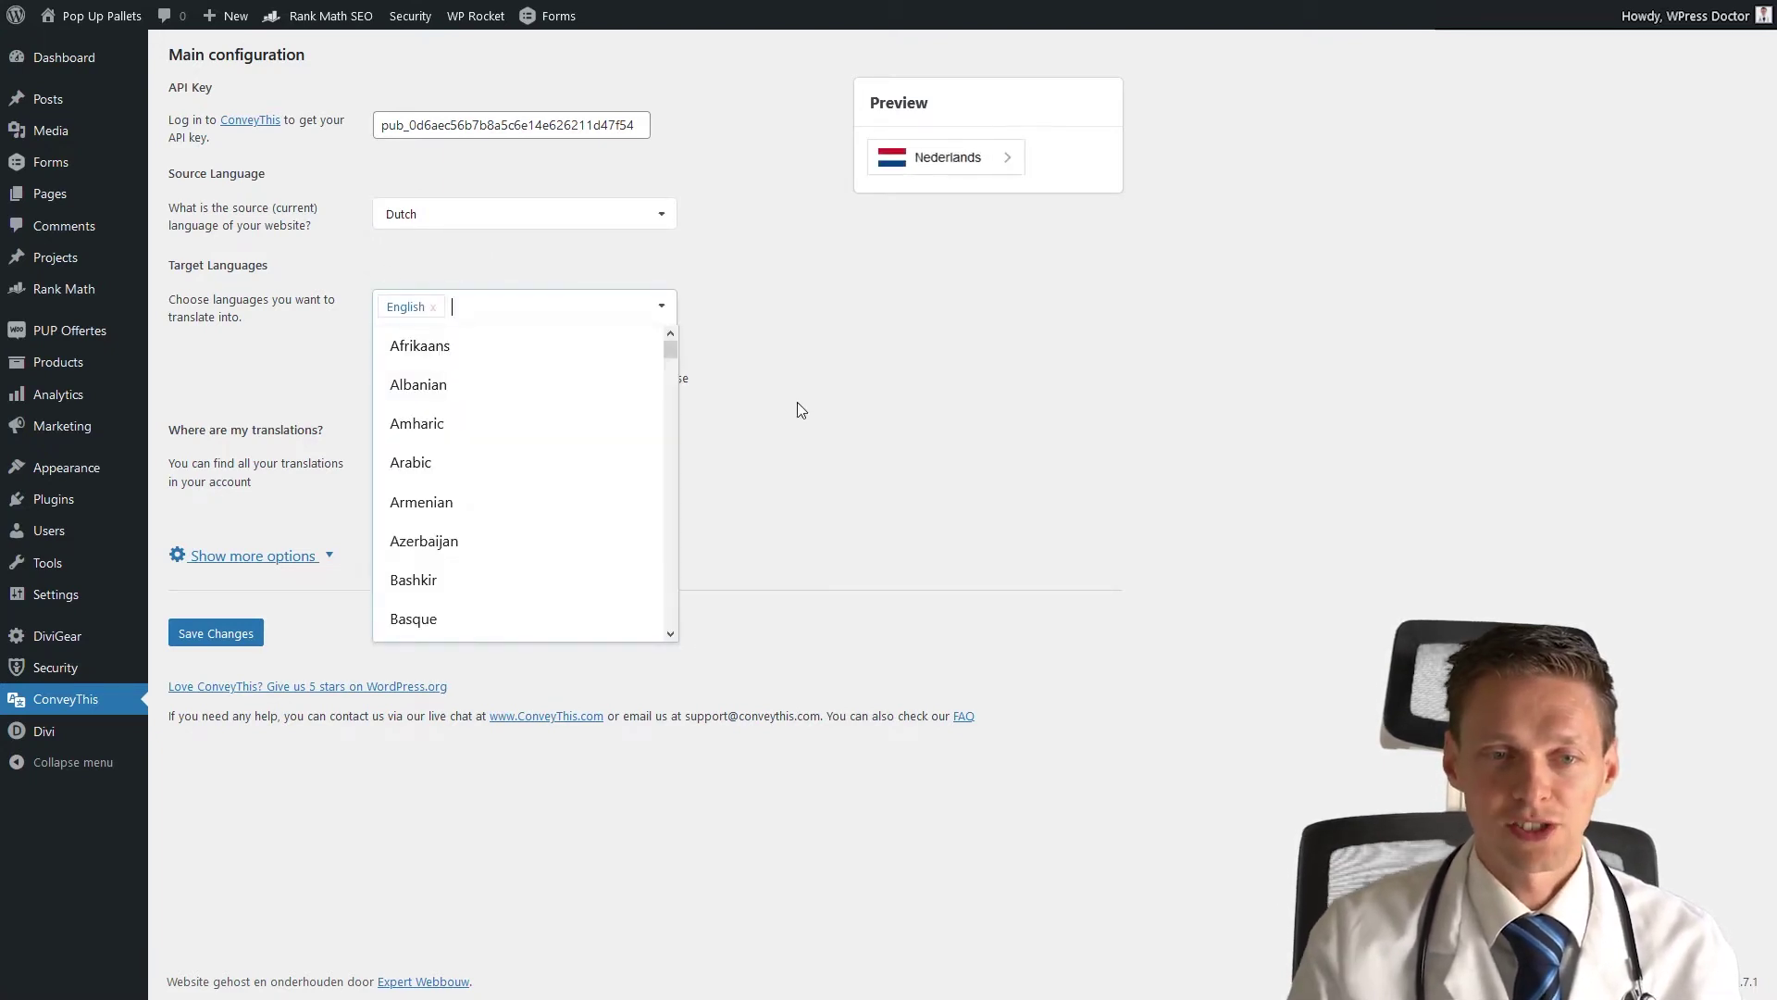
pyautogui.click(797, 402)
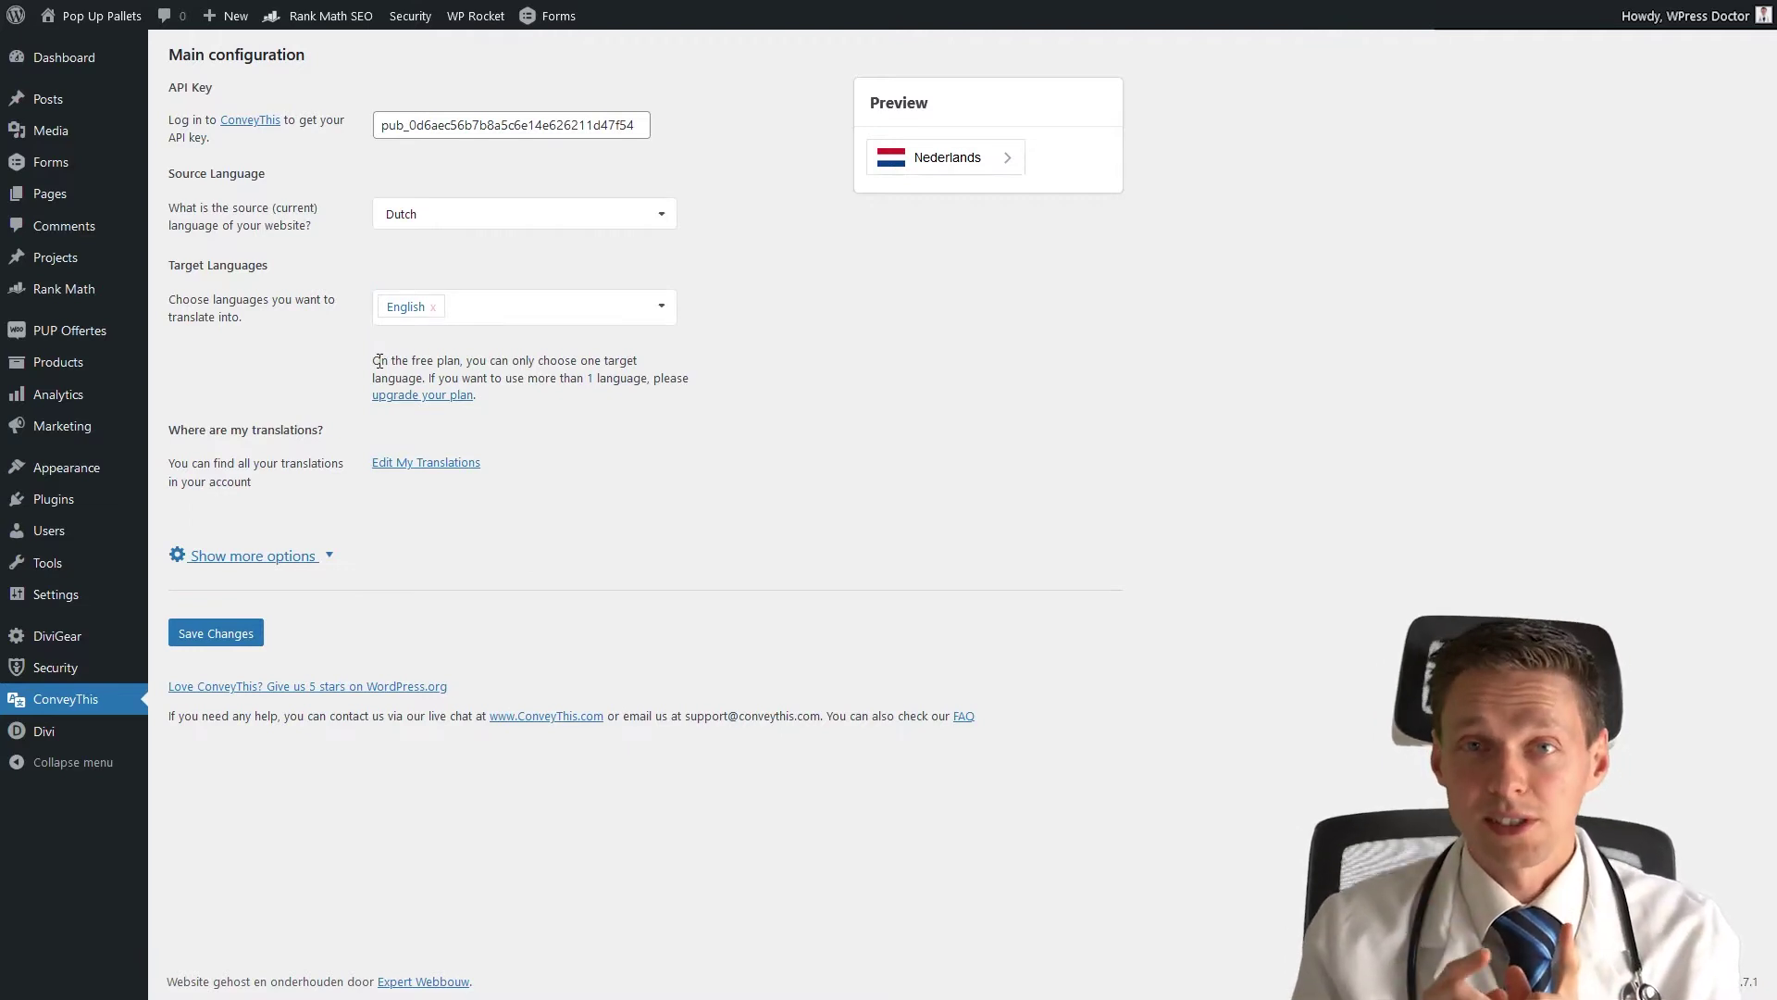
pyautogui.click(305, 555)
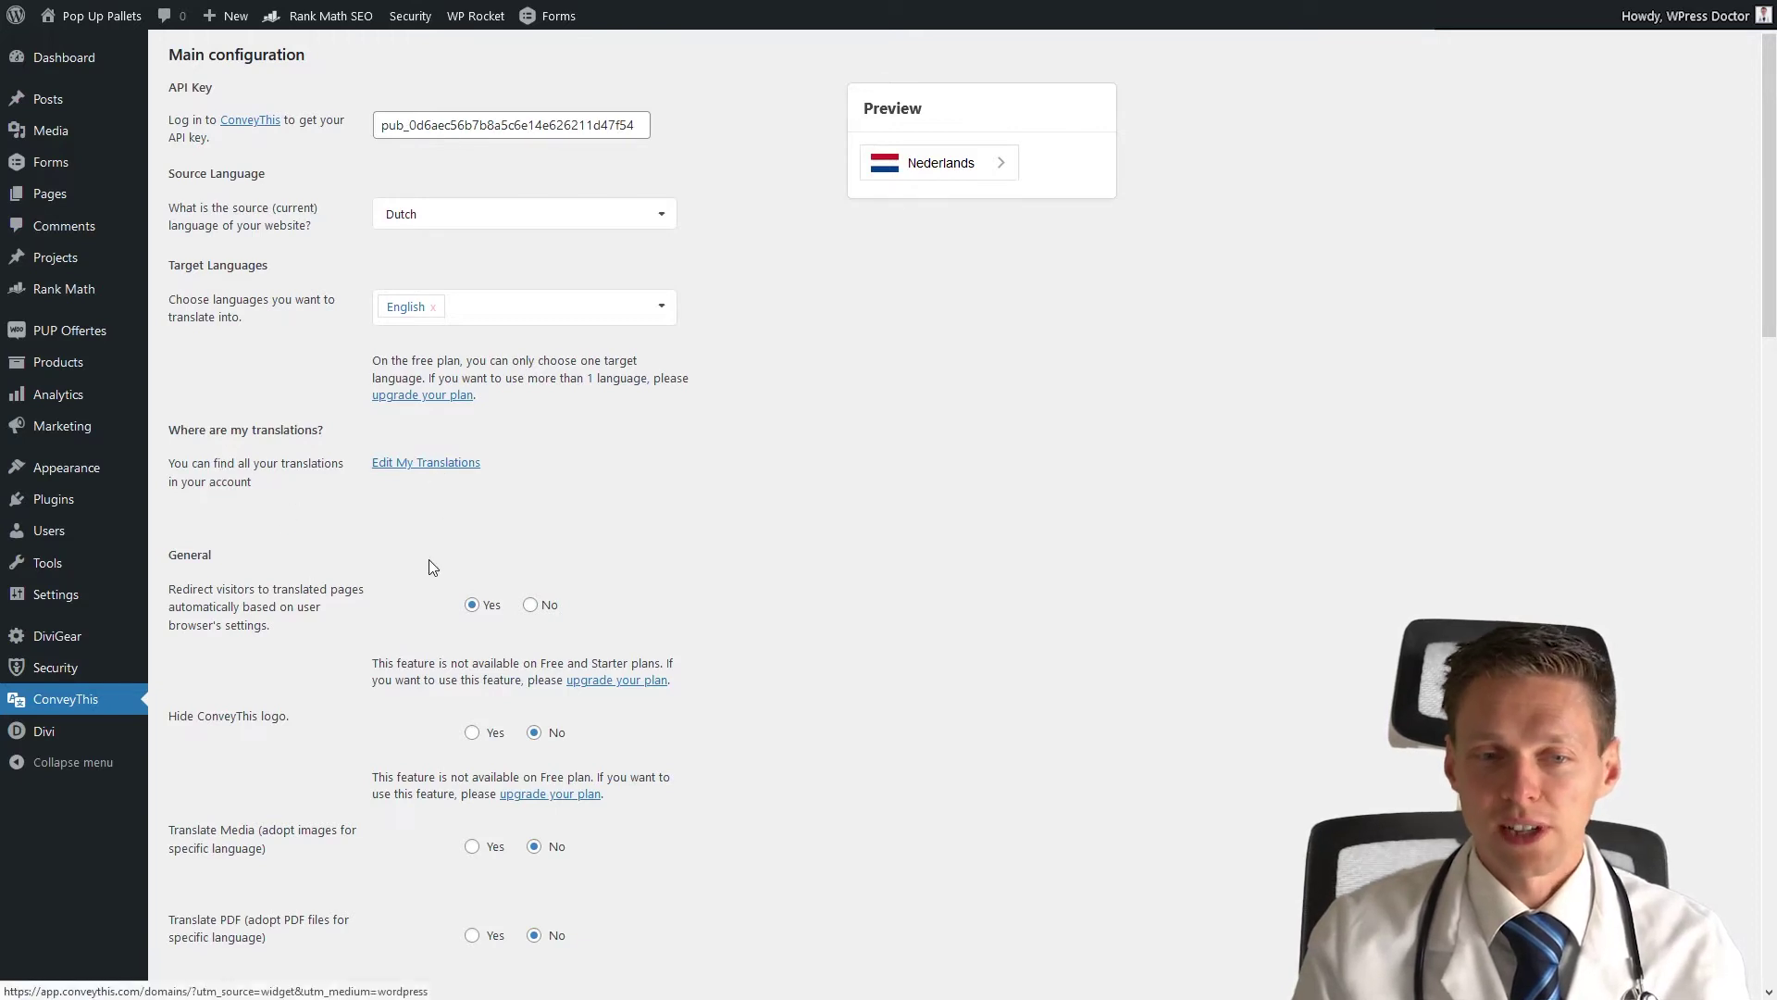
pyautogui.middleClick(385, 585)
pyautogui.middleClick(1212, 512)
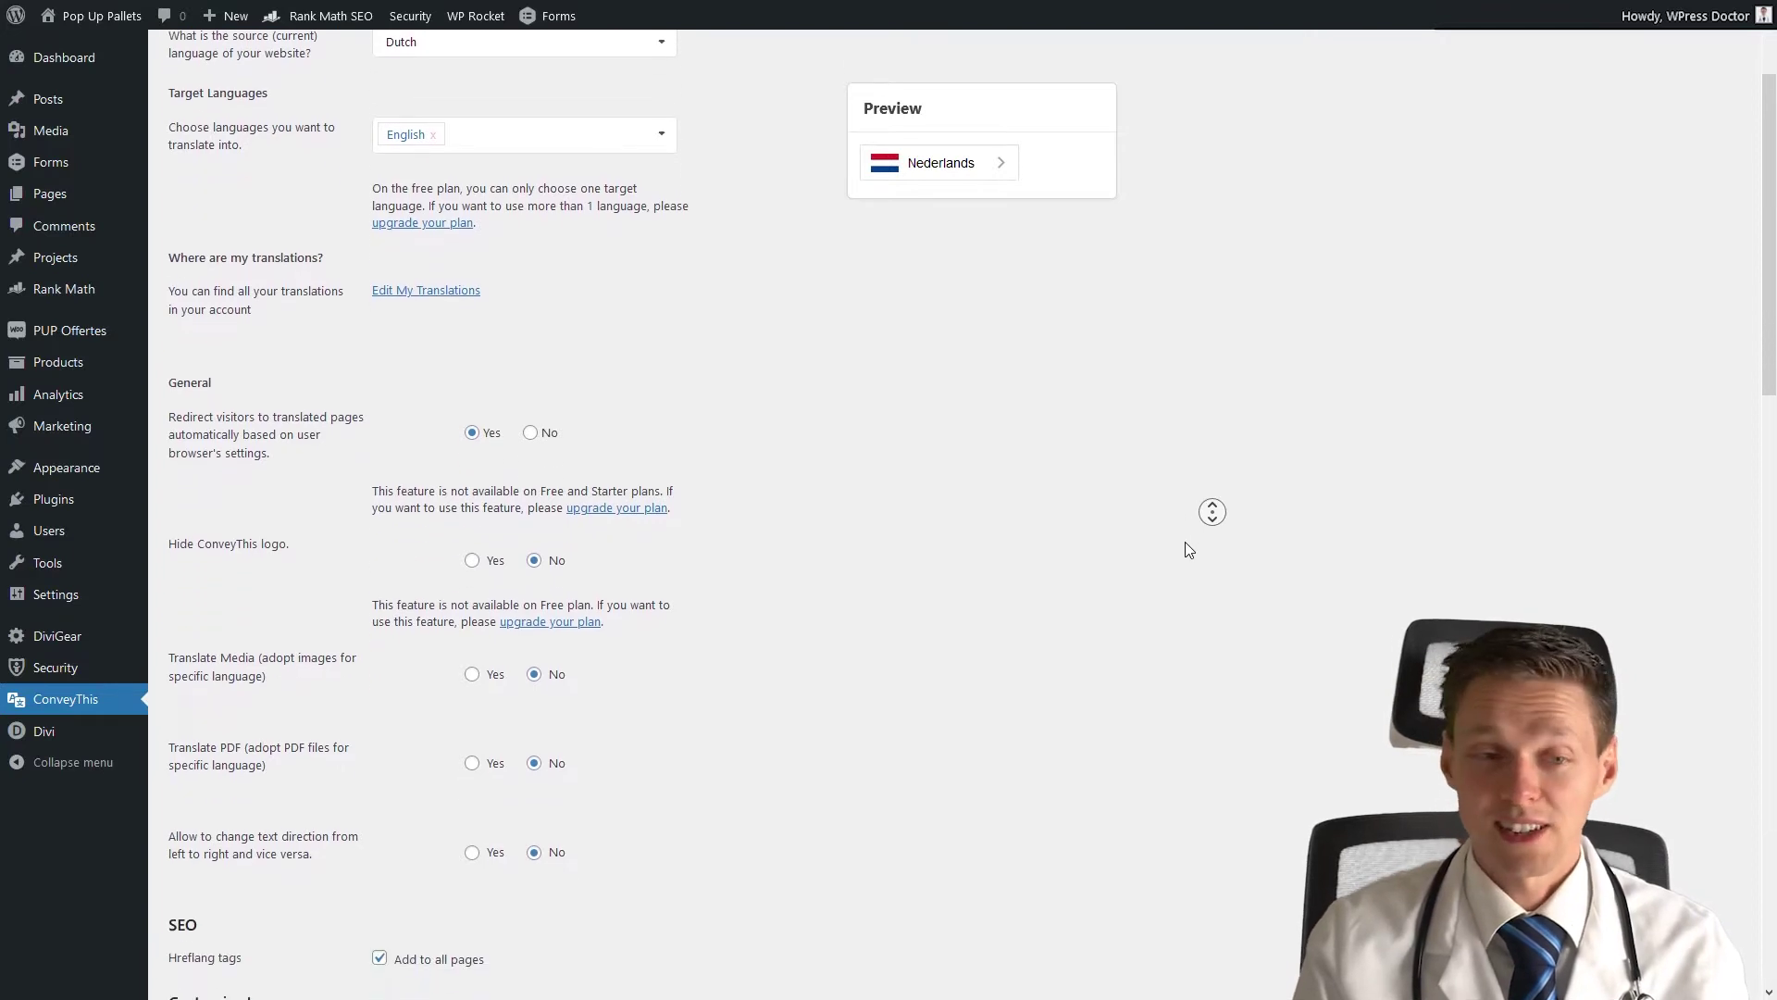
pyautogui.click(1077, 535)
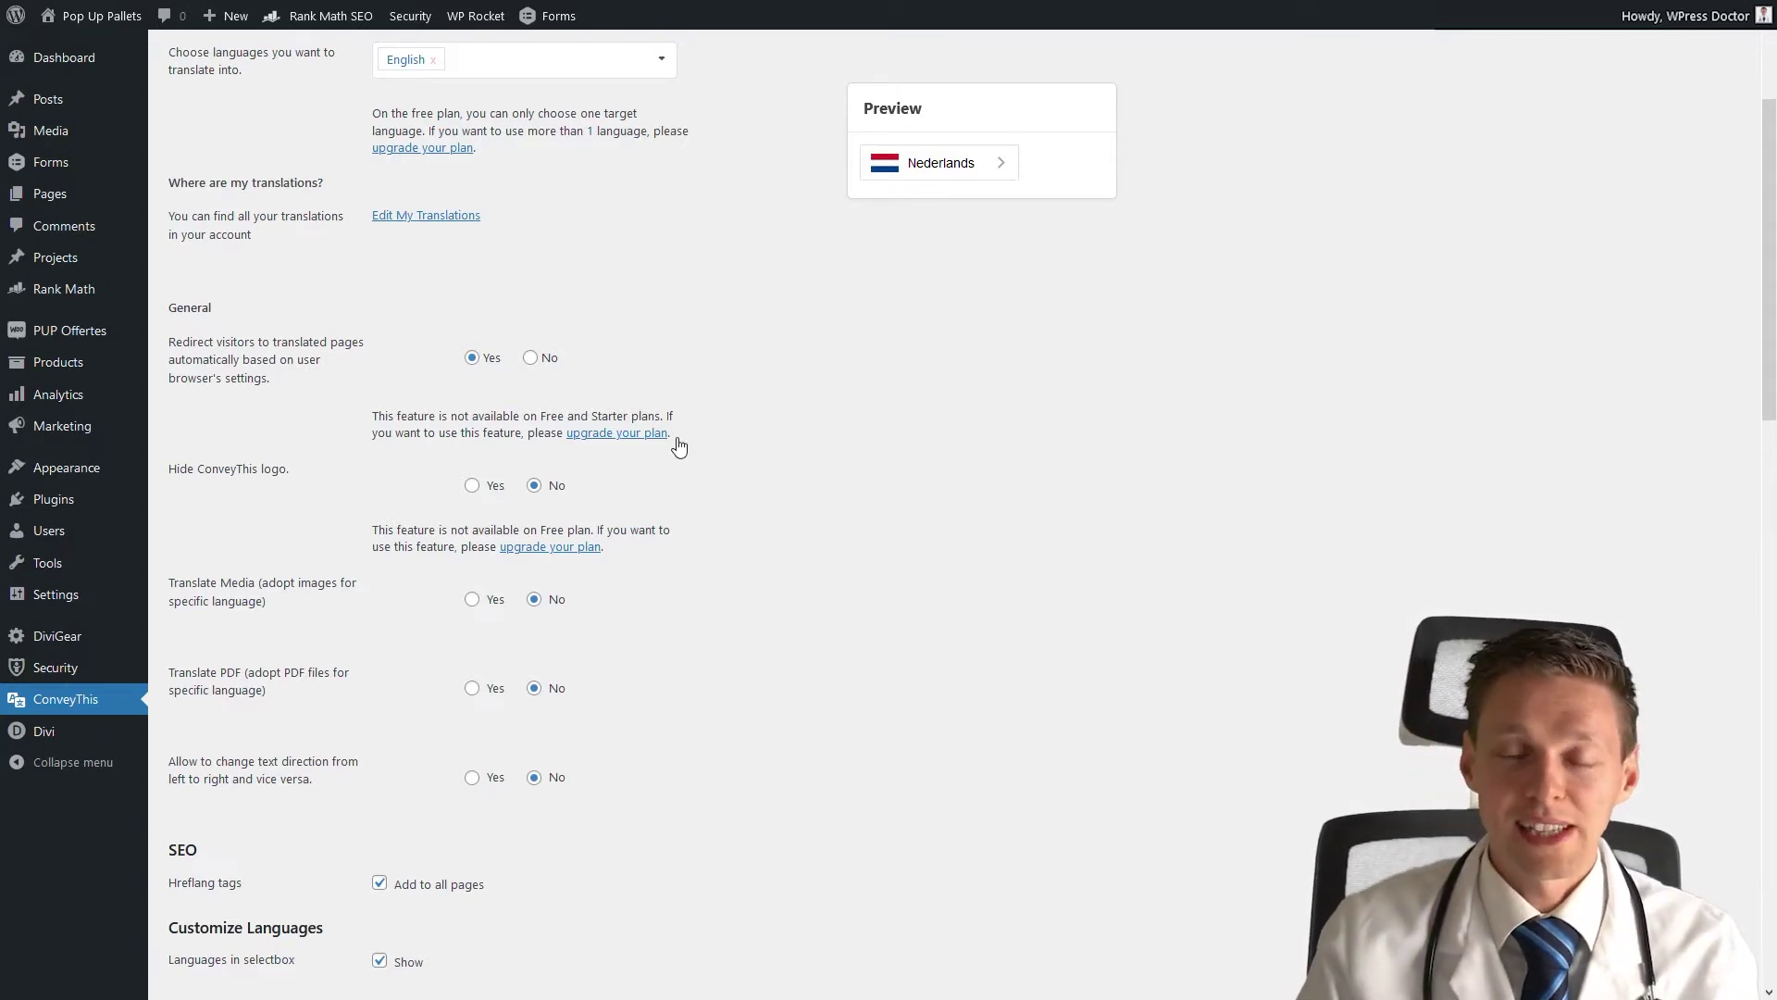
pyautogui.middleClick(821, 439)
pyautogui.middleClick(678, 356)
pyautogui.click(475, 361)
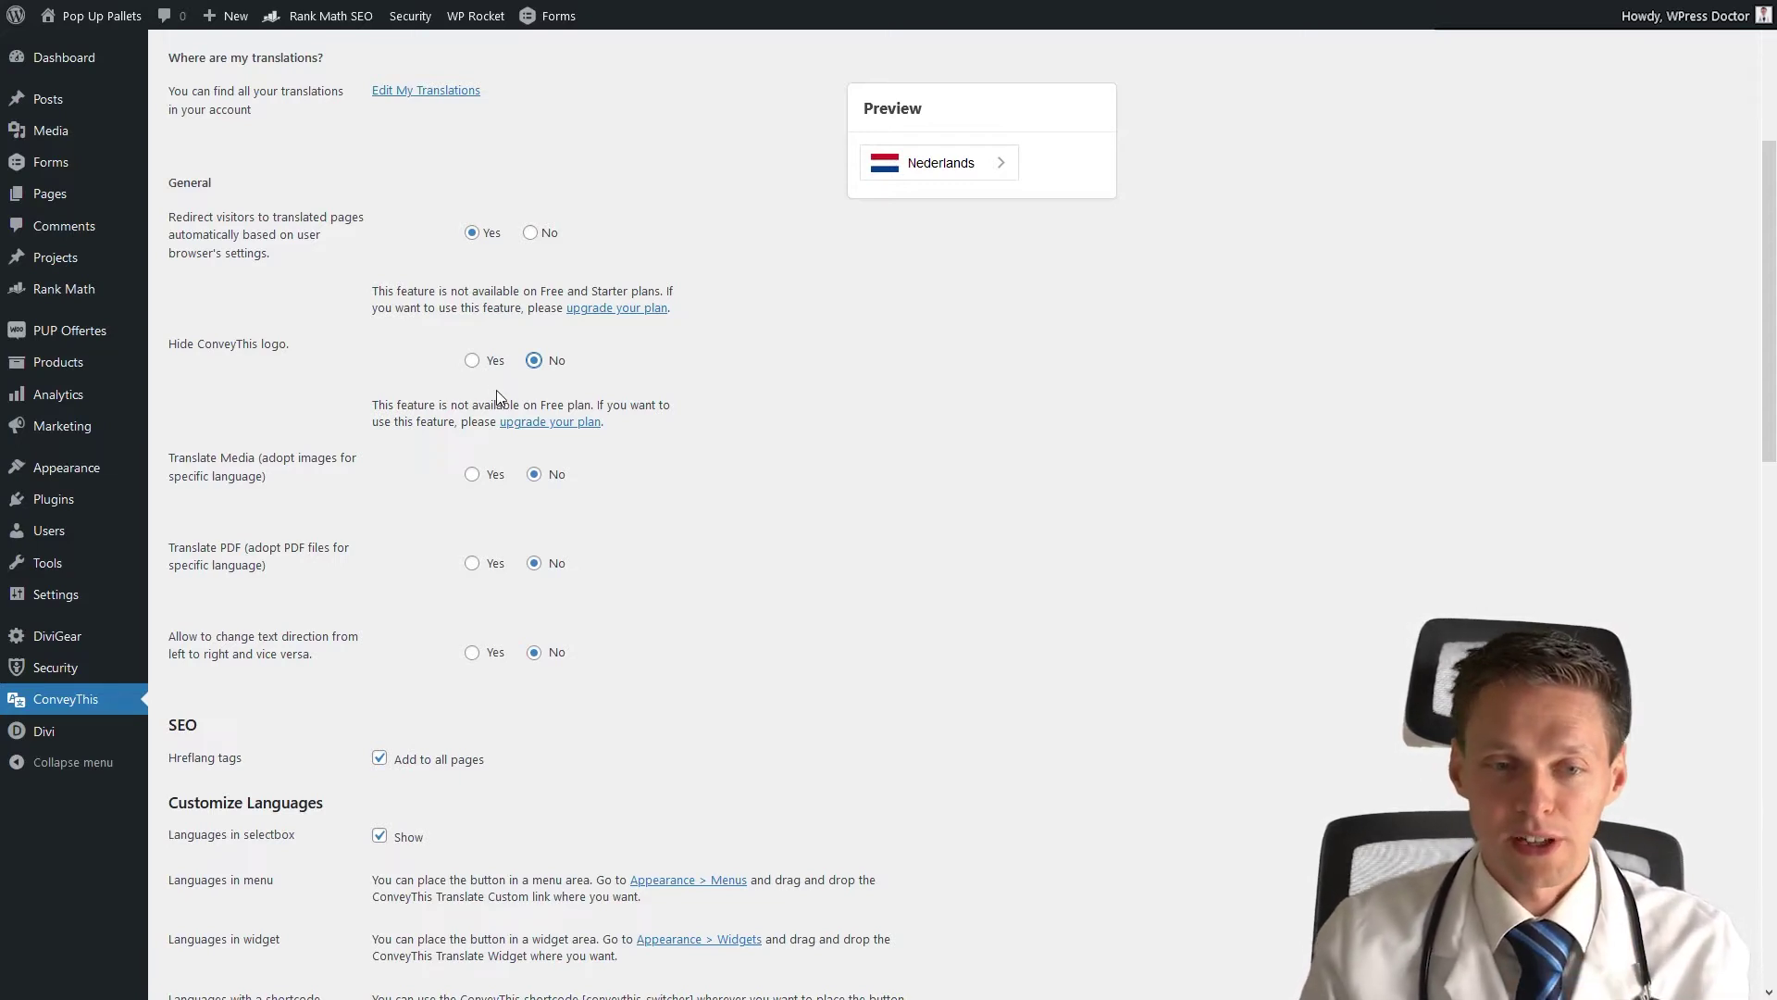
pyautogui.scroll(-2, 752, 417)
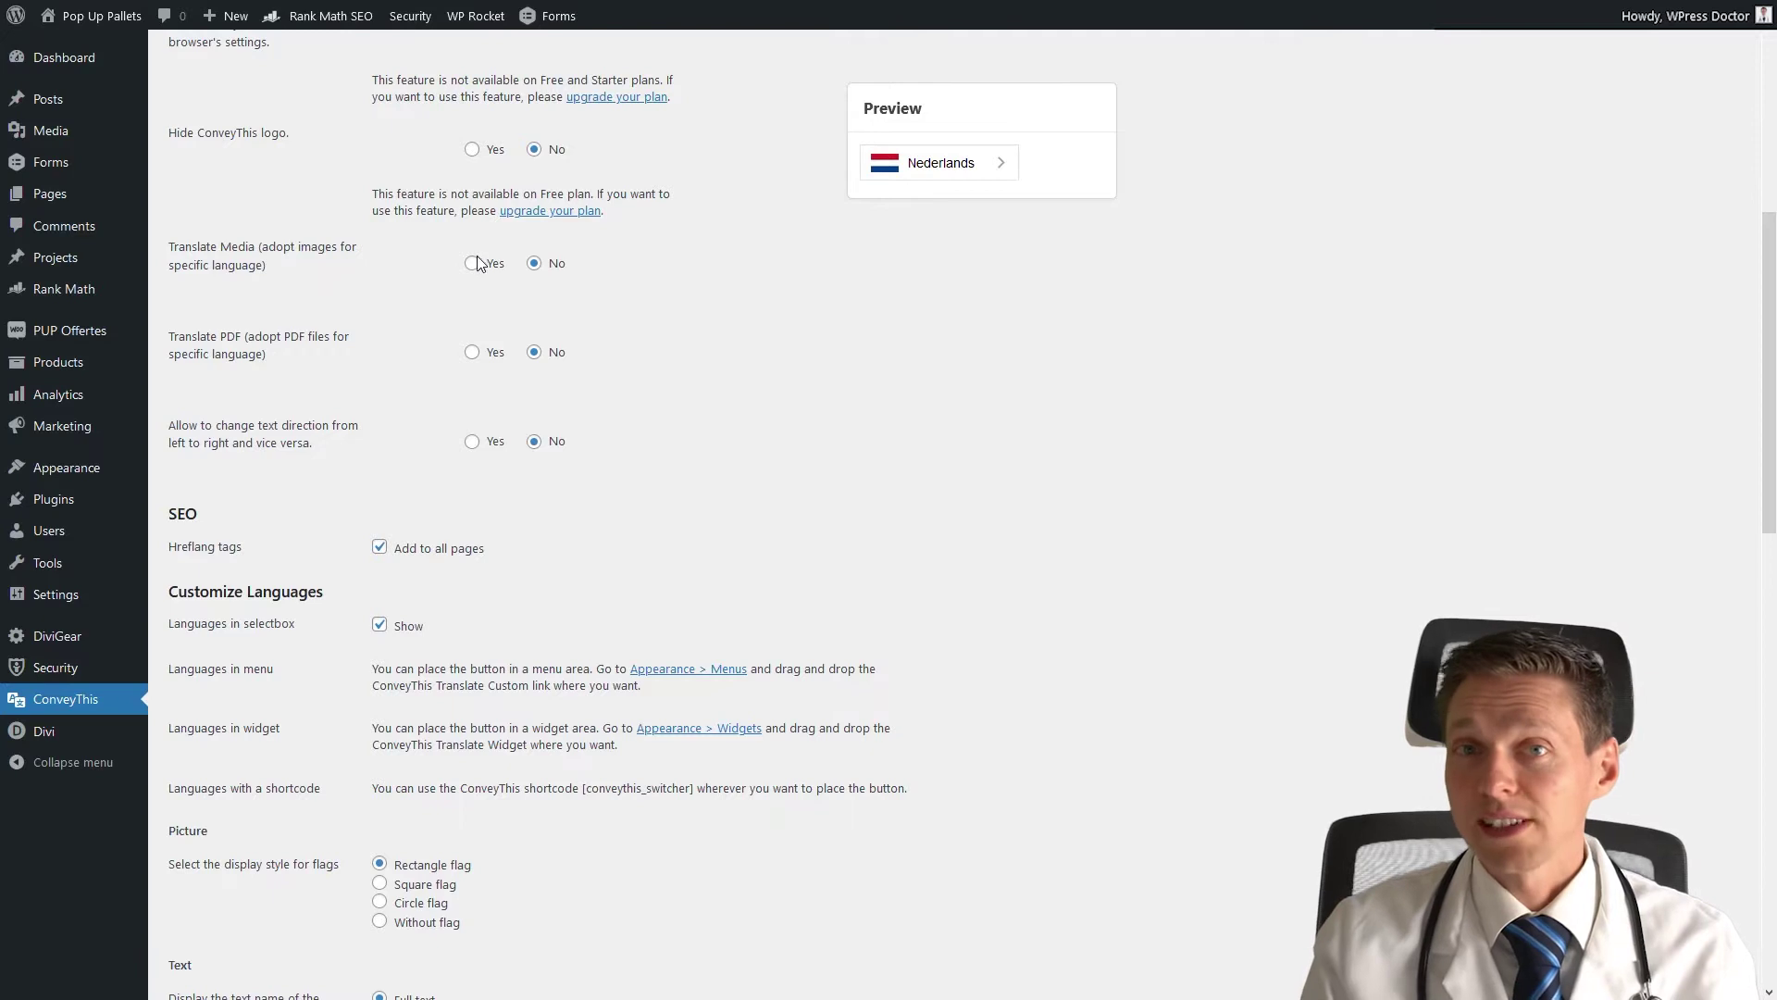
pyautogui.click(474, 264)
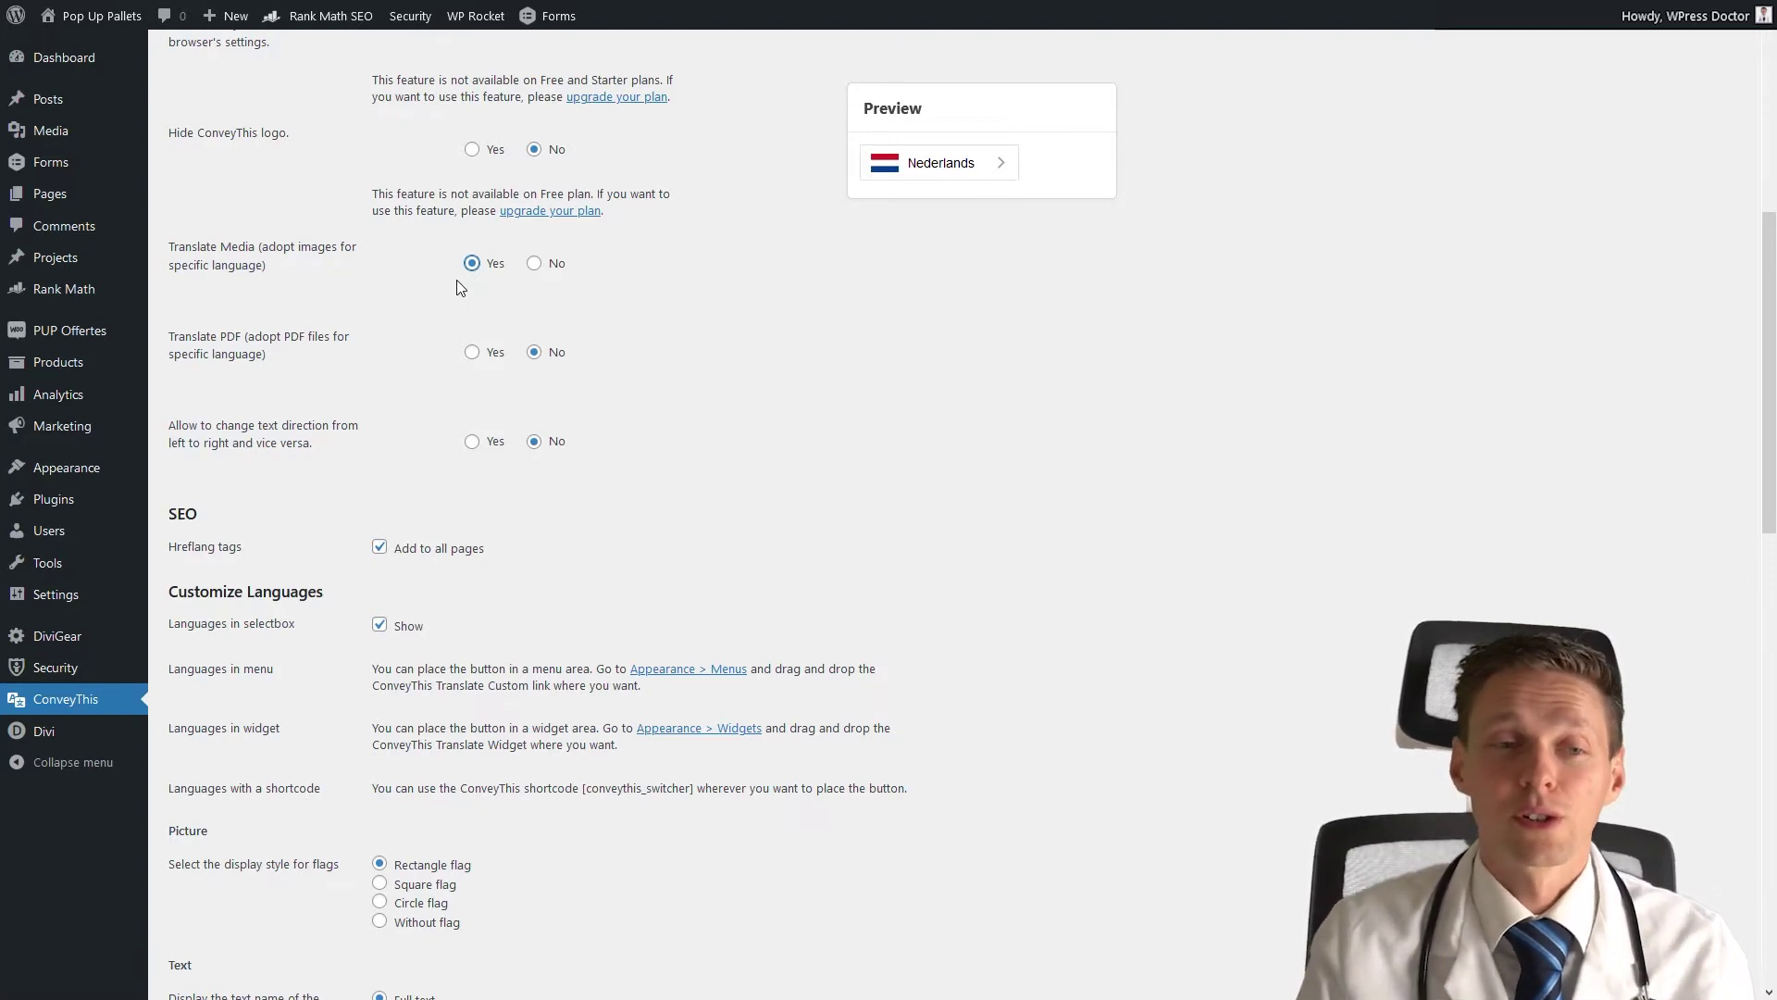
pyautogui.click(537, 266)
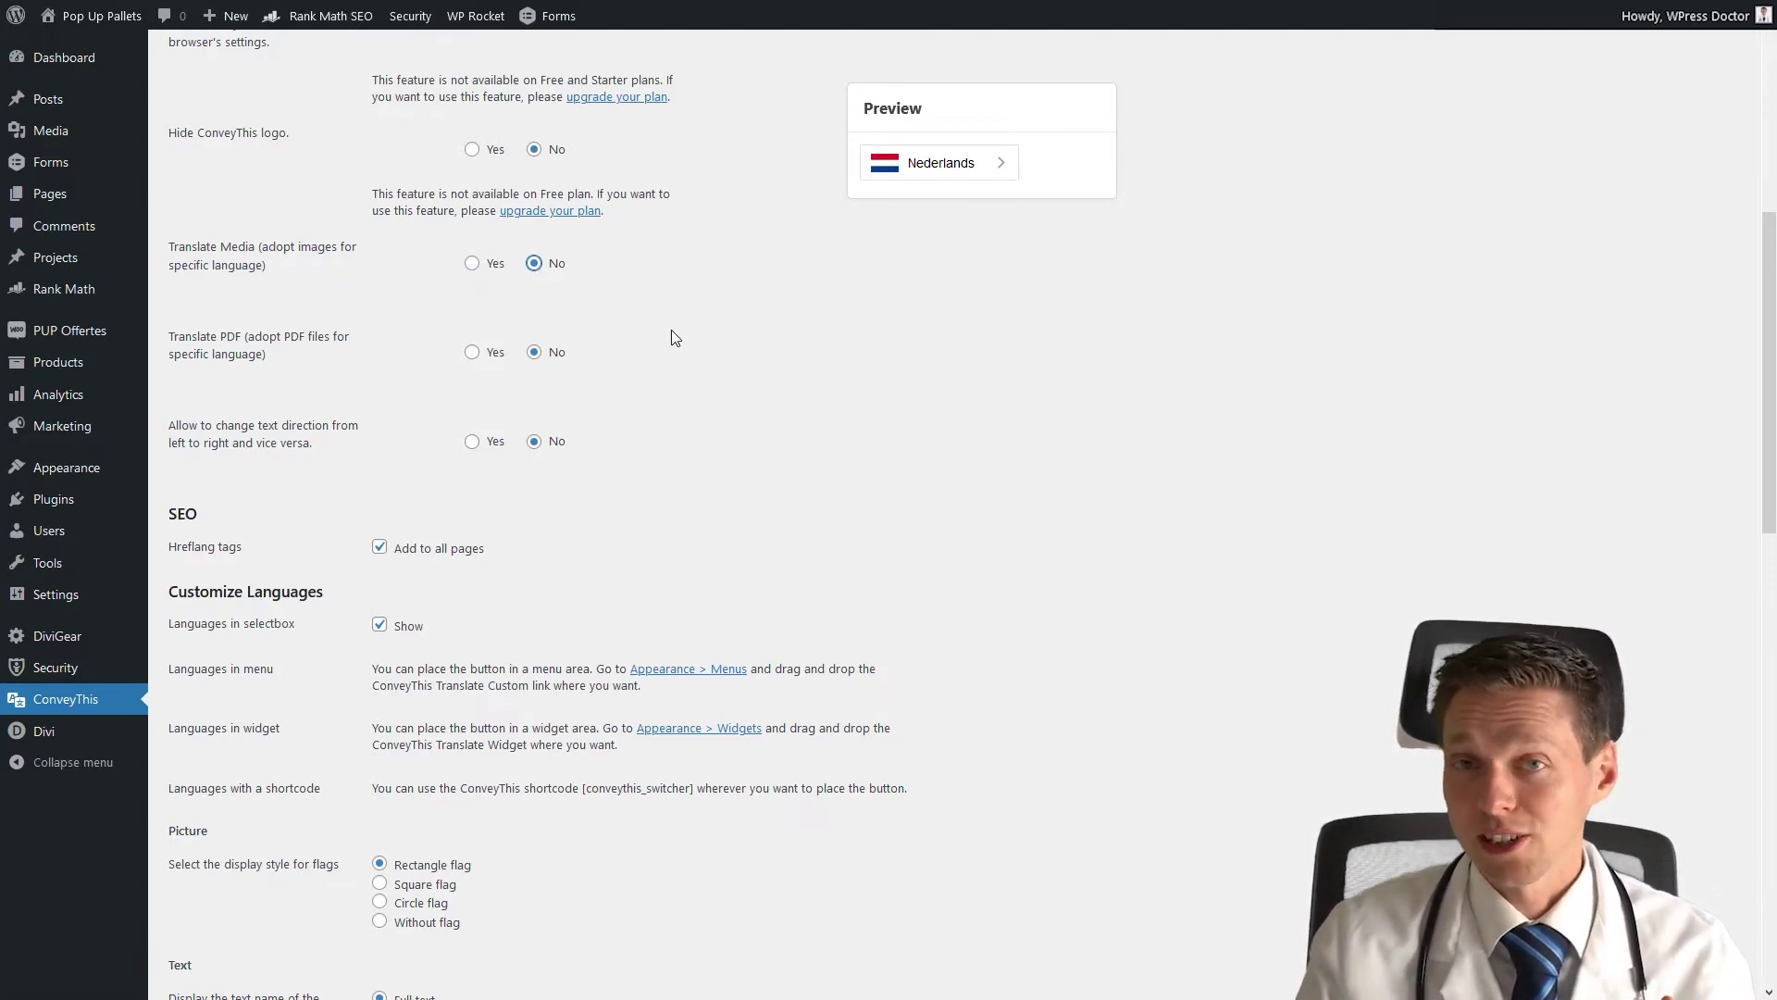
pyautogui.click(199, 357)
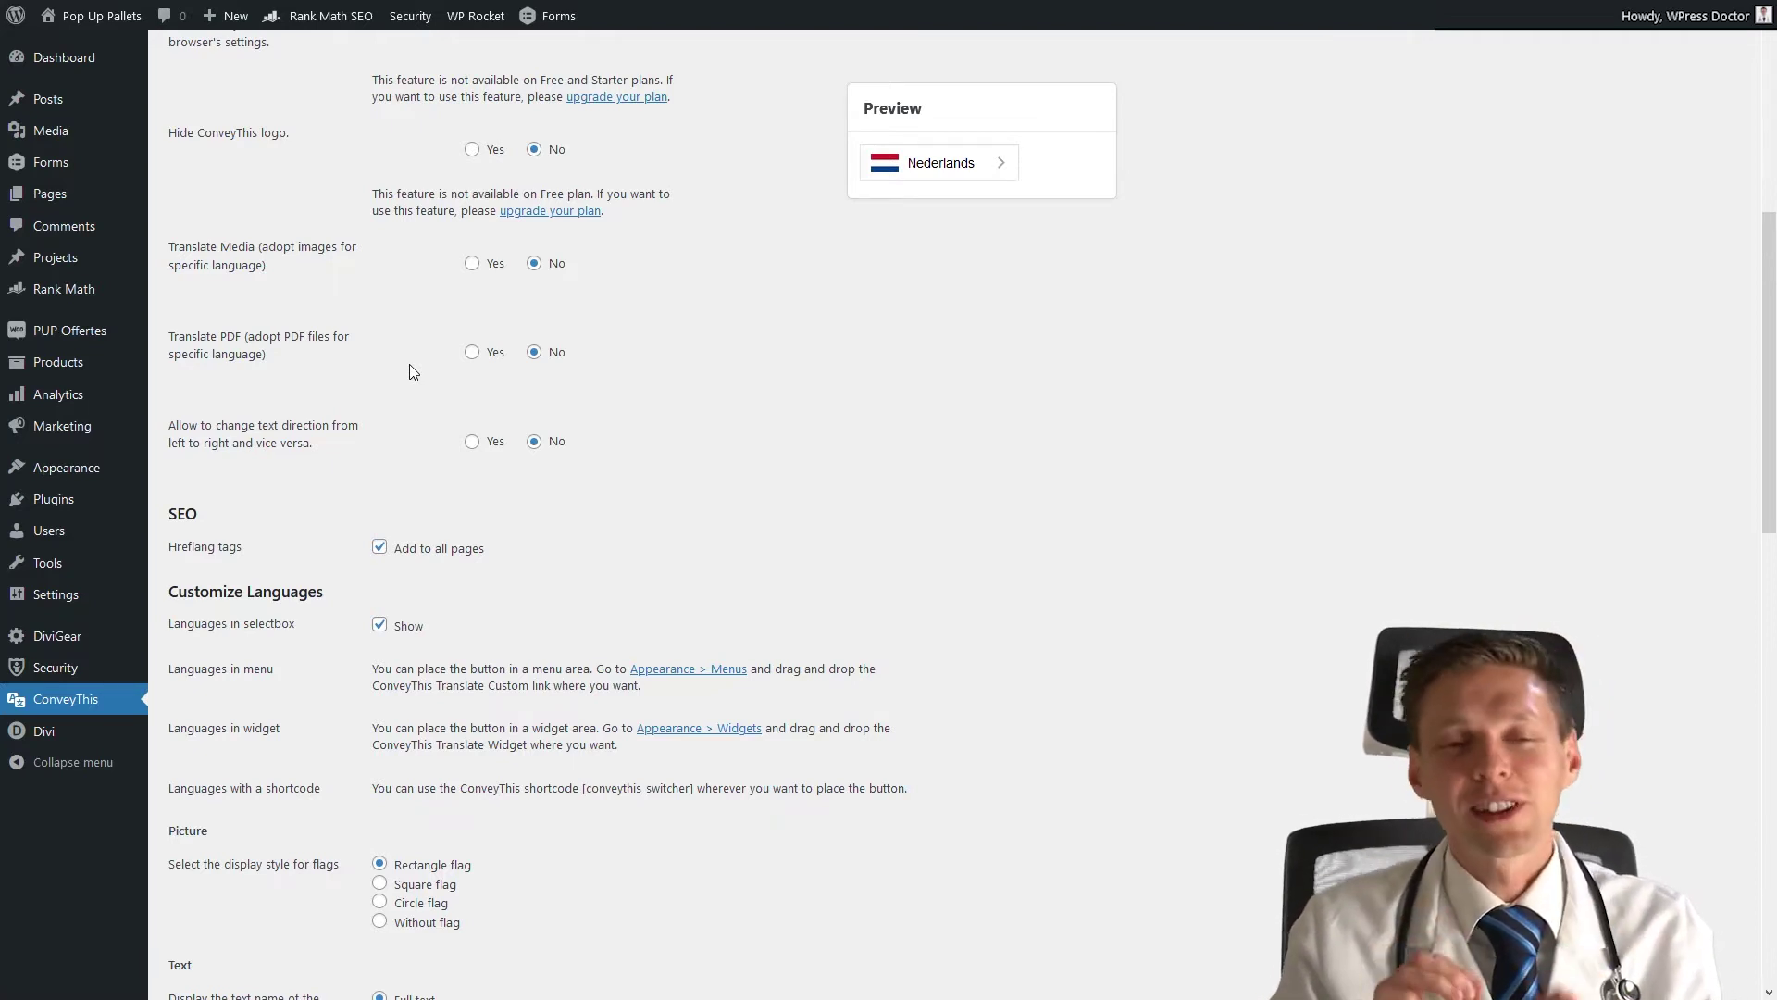
pyautogui.middleClick(944, 299)
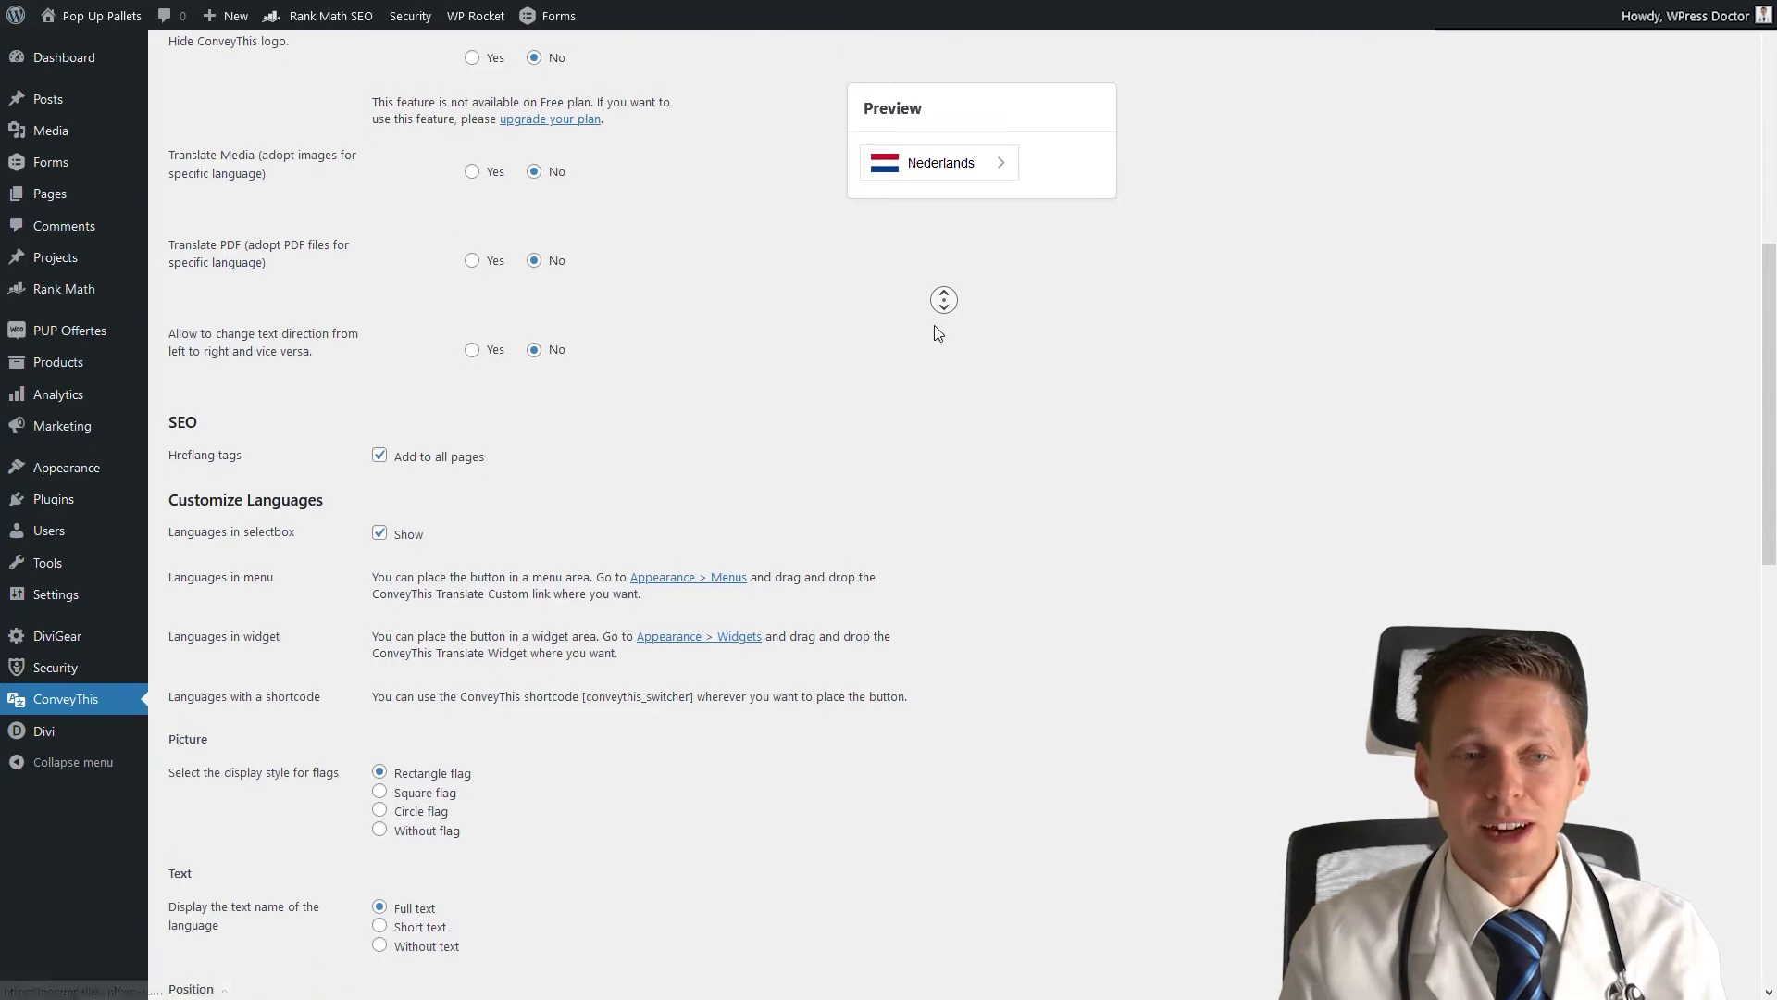
pyautogui.click(935, 331)
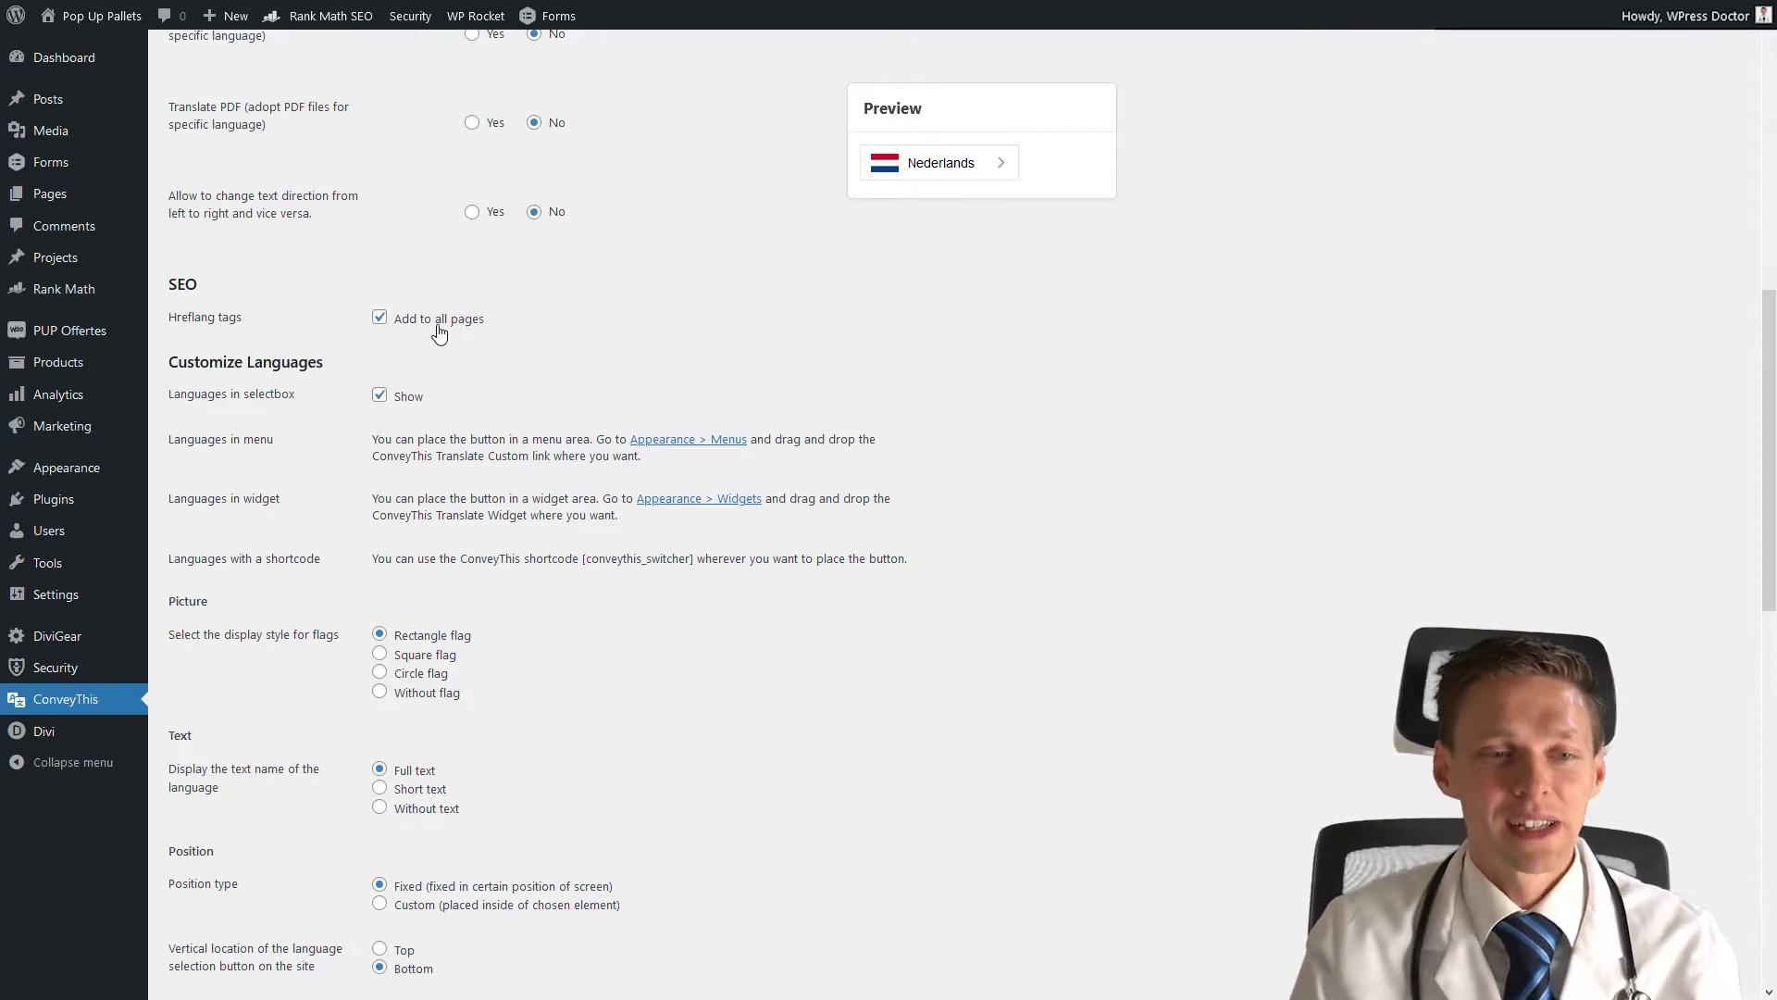
pyautogui.scroll(-1, 421, 361)
pyautogui.click(380, 266)
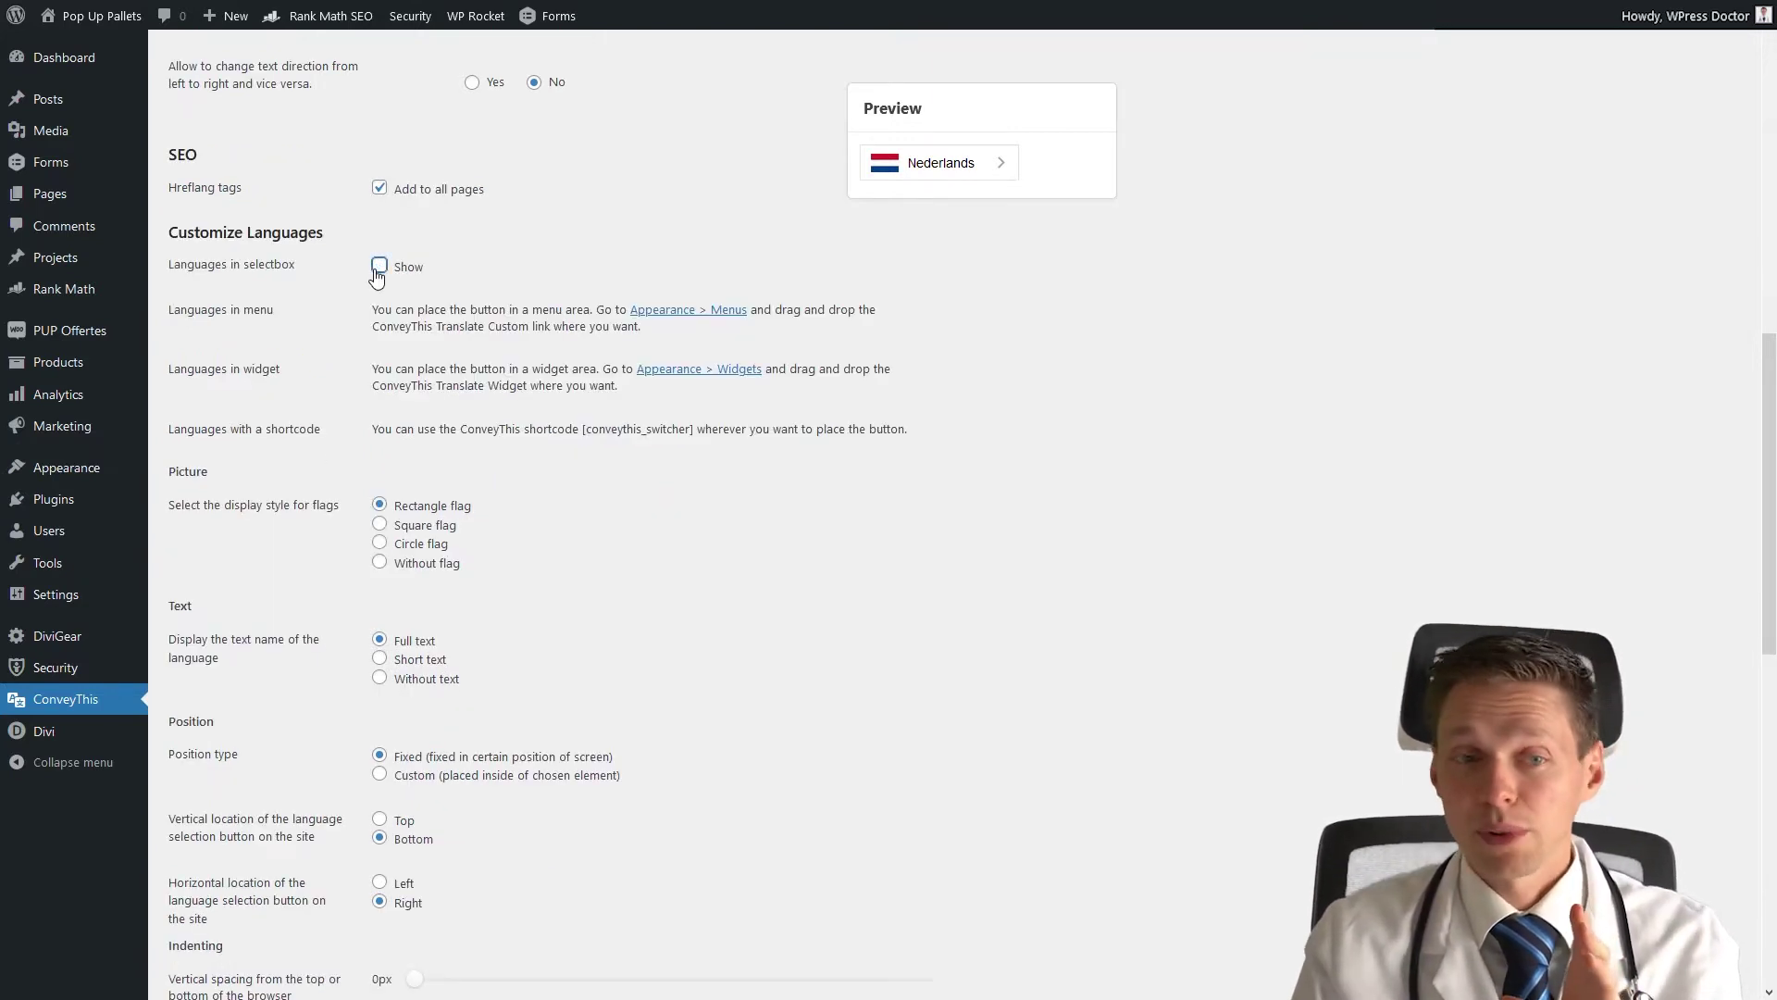
pyautogui.click(379, 266)
pyautogui.middleClick(1039, 377)
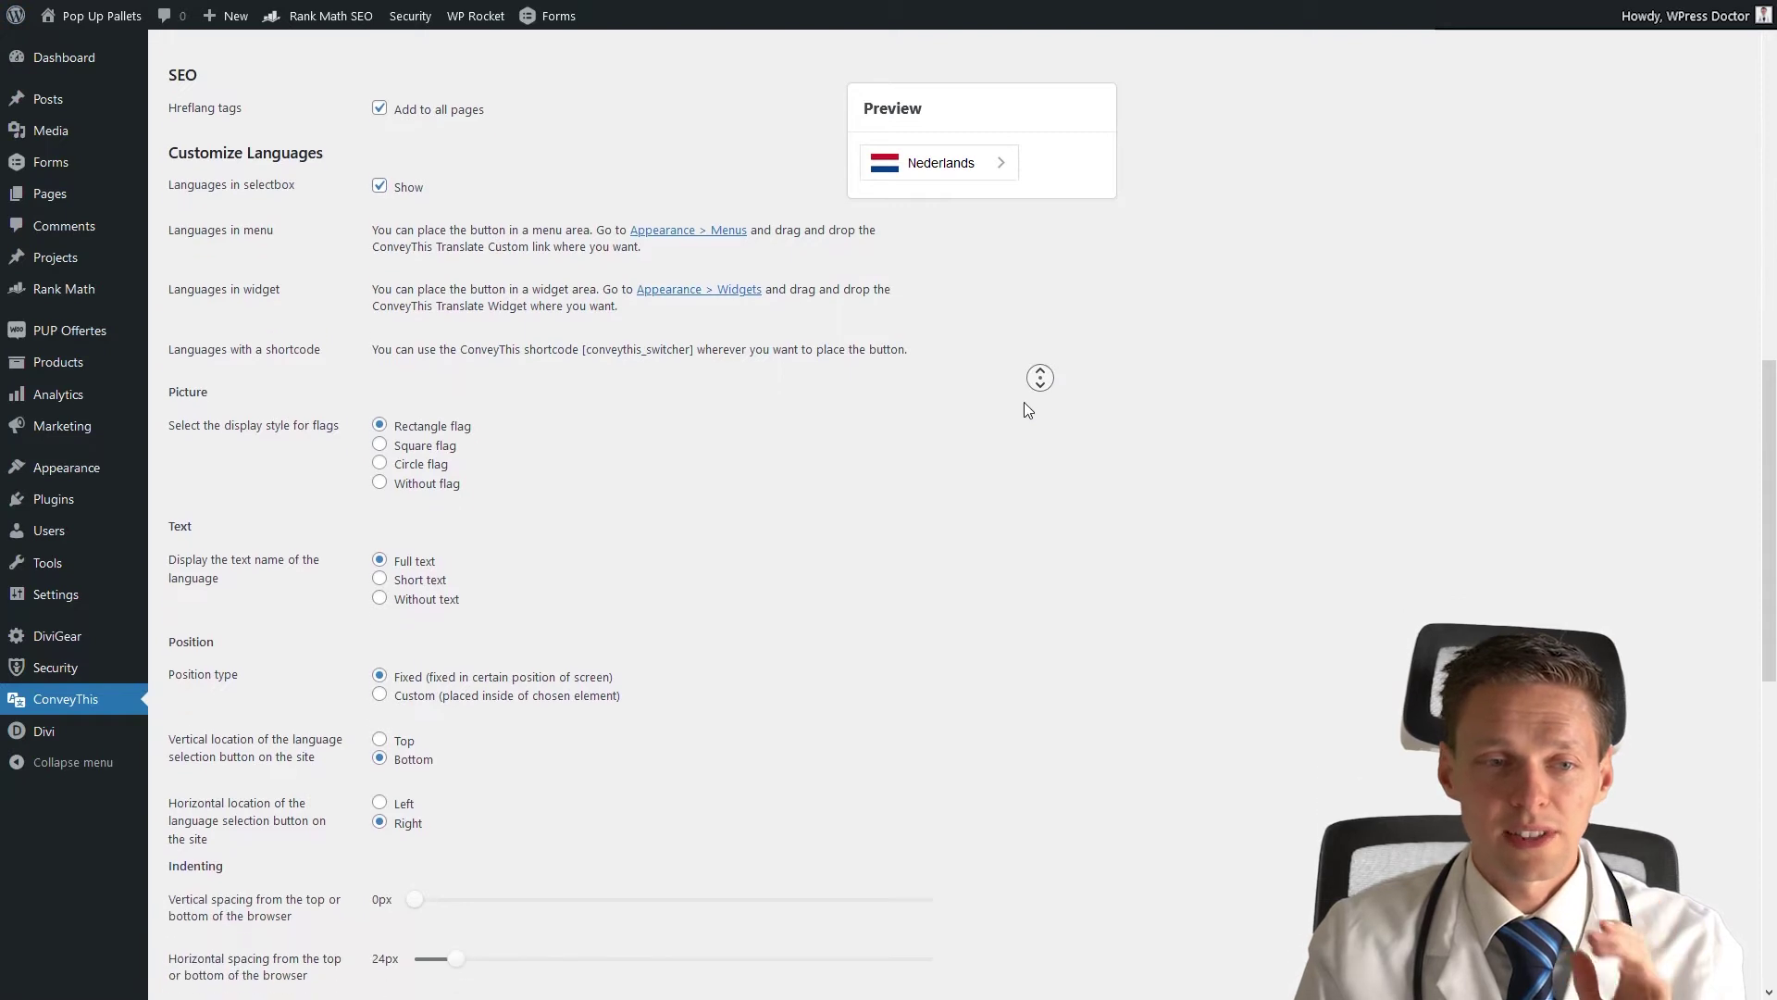
pyautogui.middleClick(1035, 387)
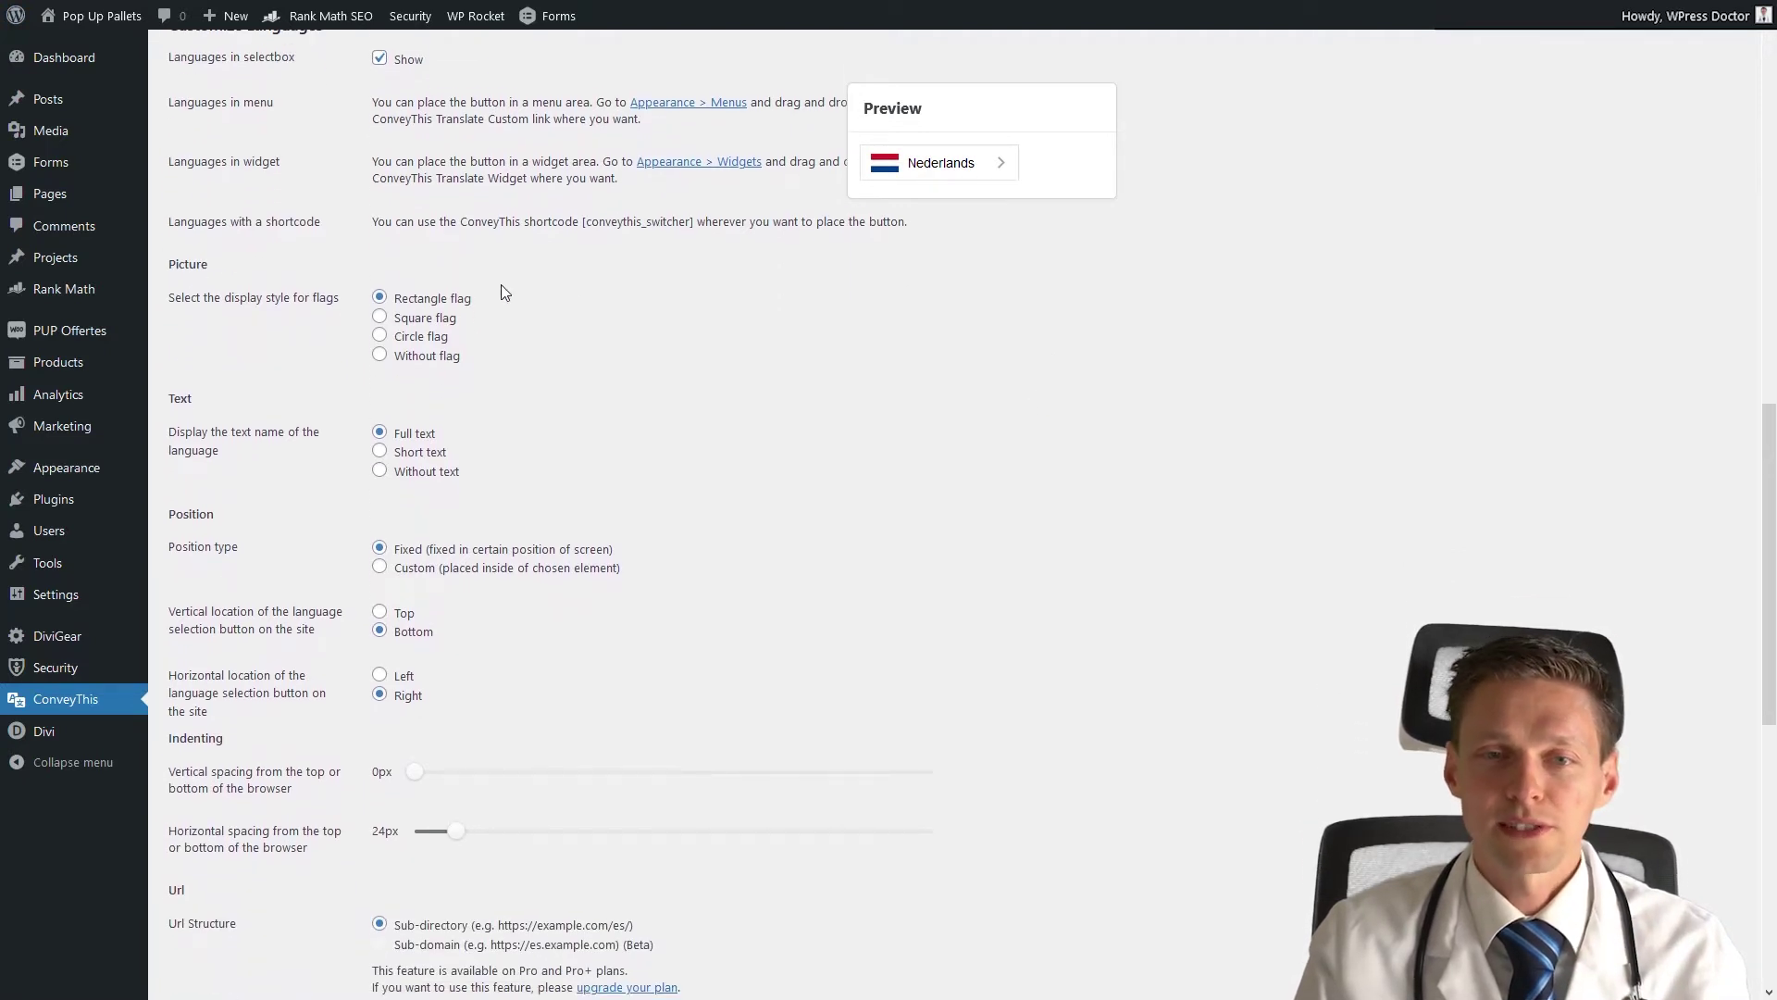
pyautogui.click(380, 316)
pyautogui.click(380, 336)
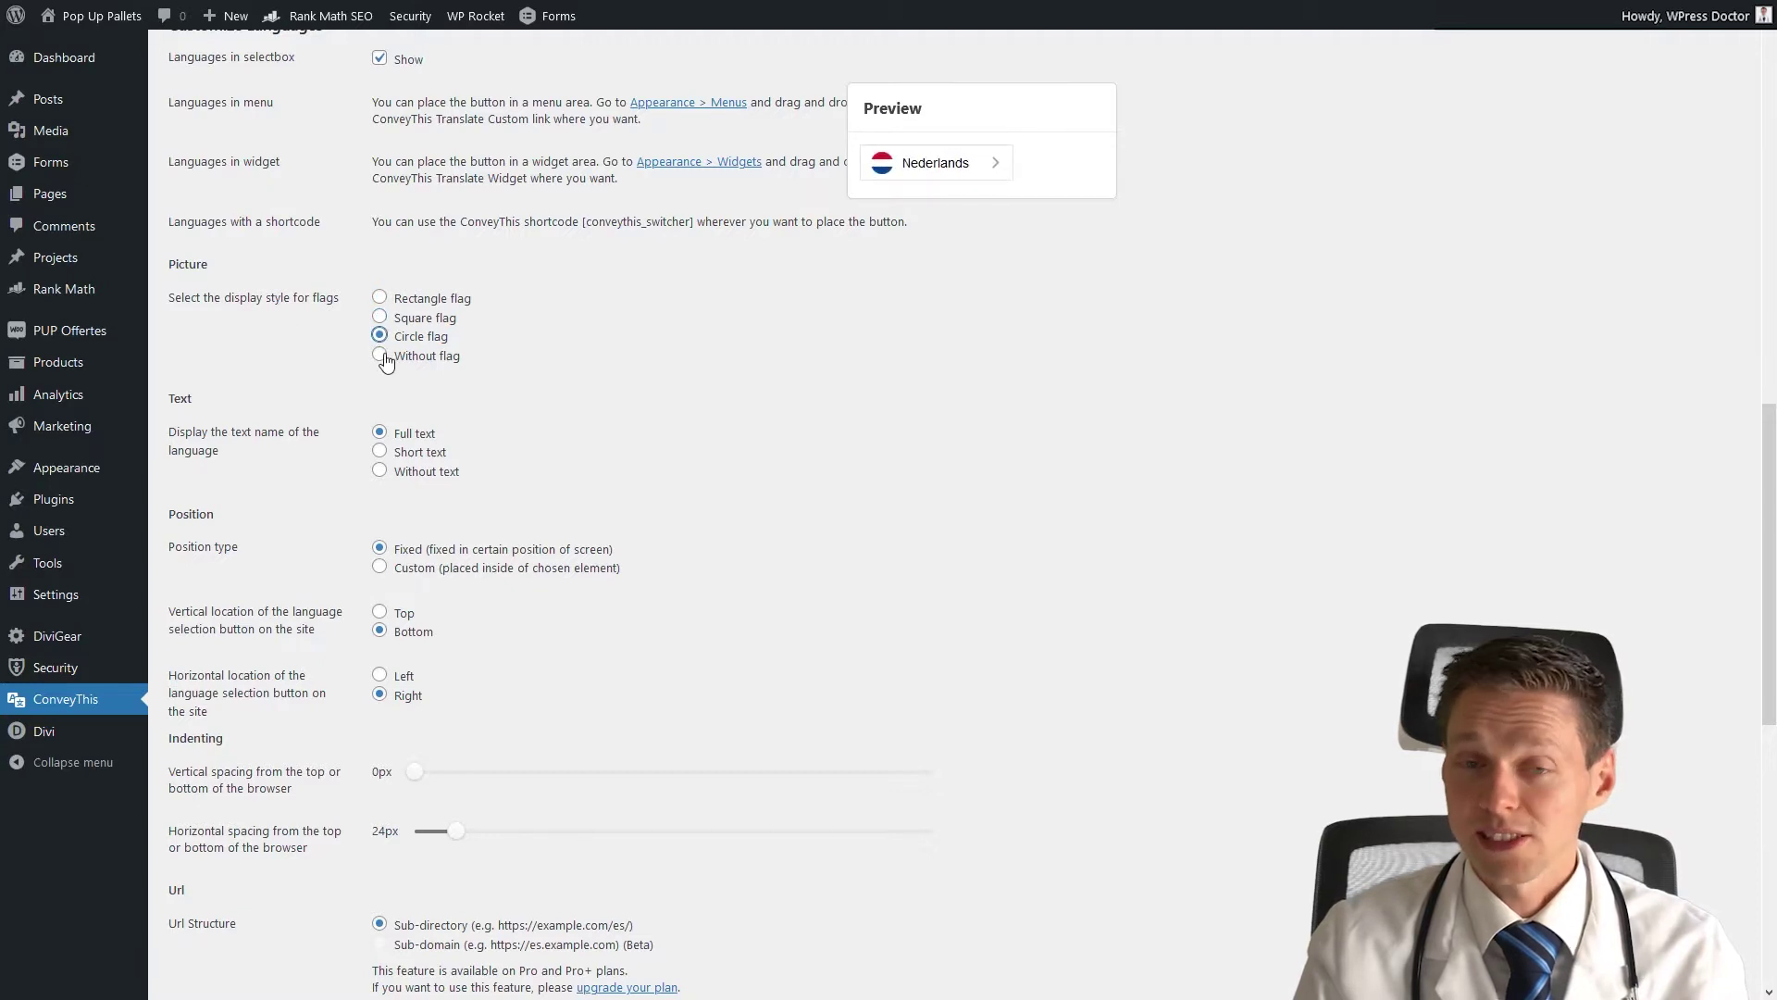
pyautogui.click(385, 359)
pyautogui.click(379, 297)
pyautogui.click(381, 318)
pyautogui.click(379, 336)
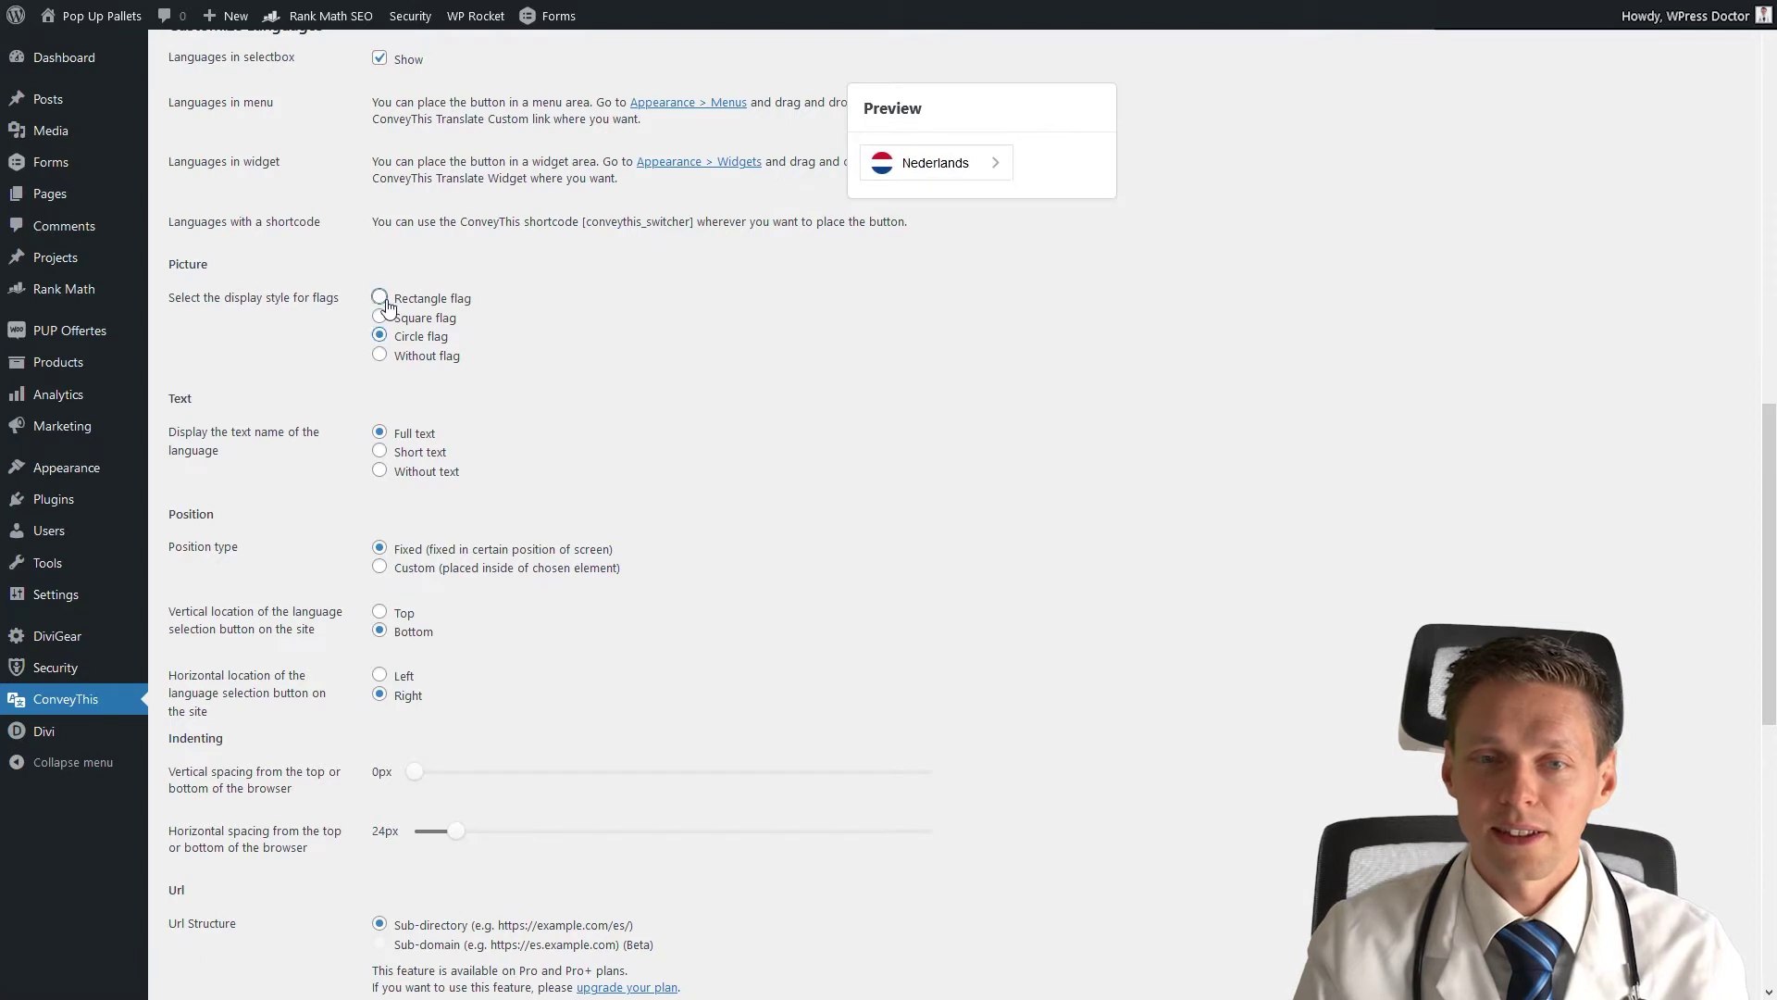
pyautogui.click(381, 298)
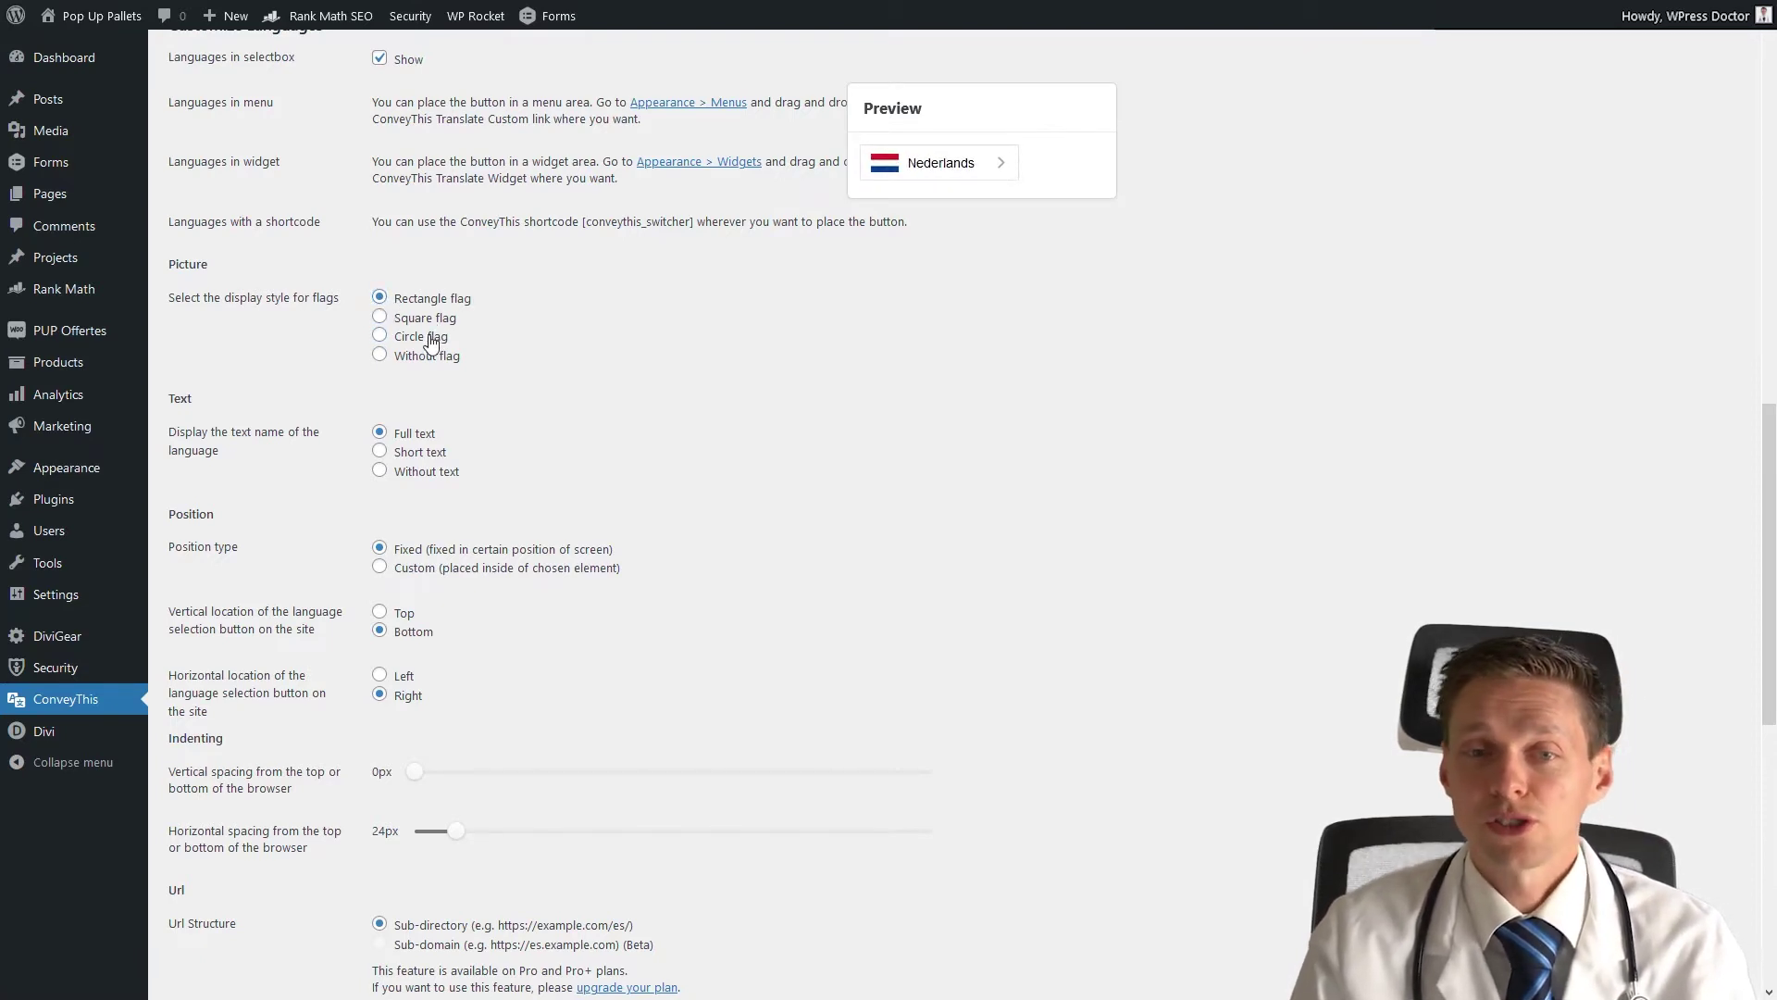
pyautogui.click(384, 339)
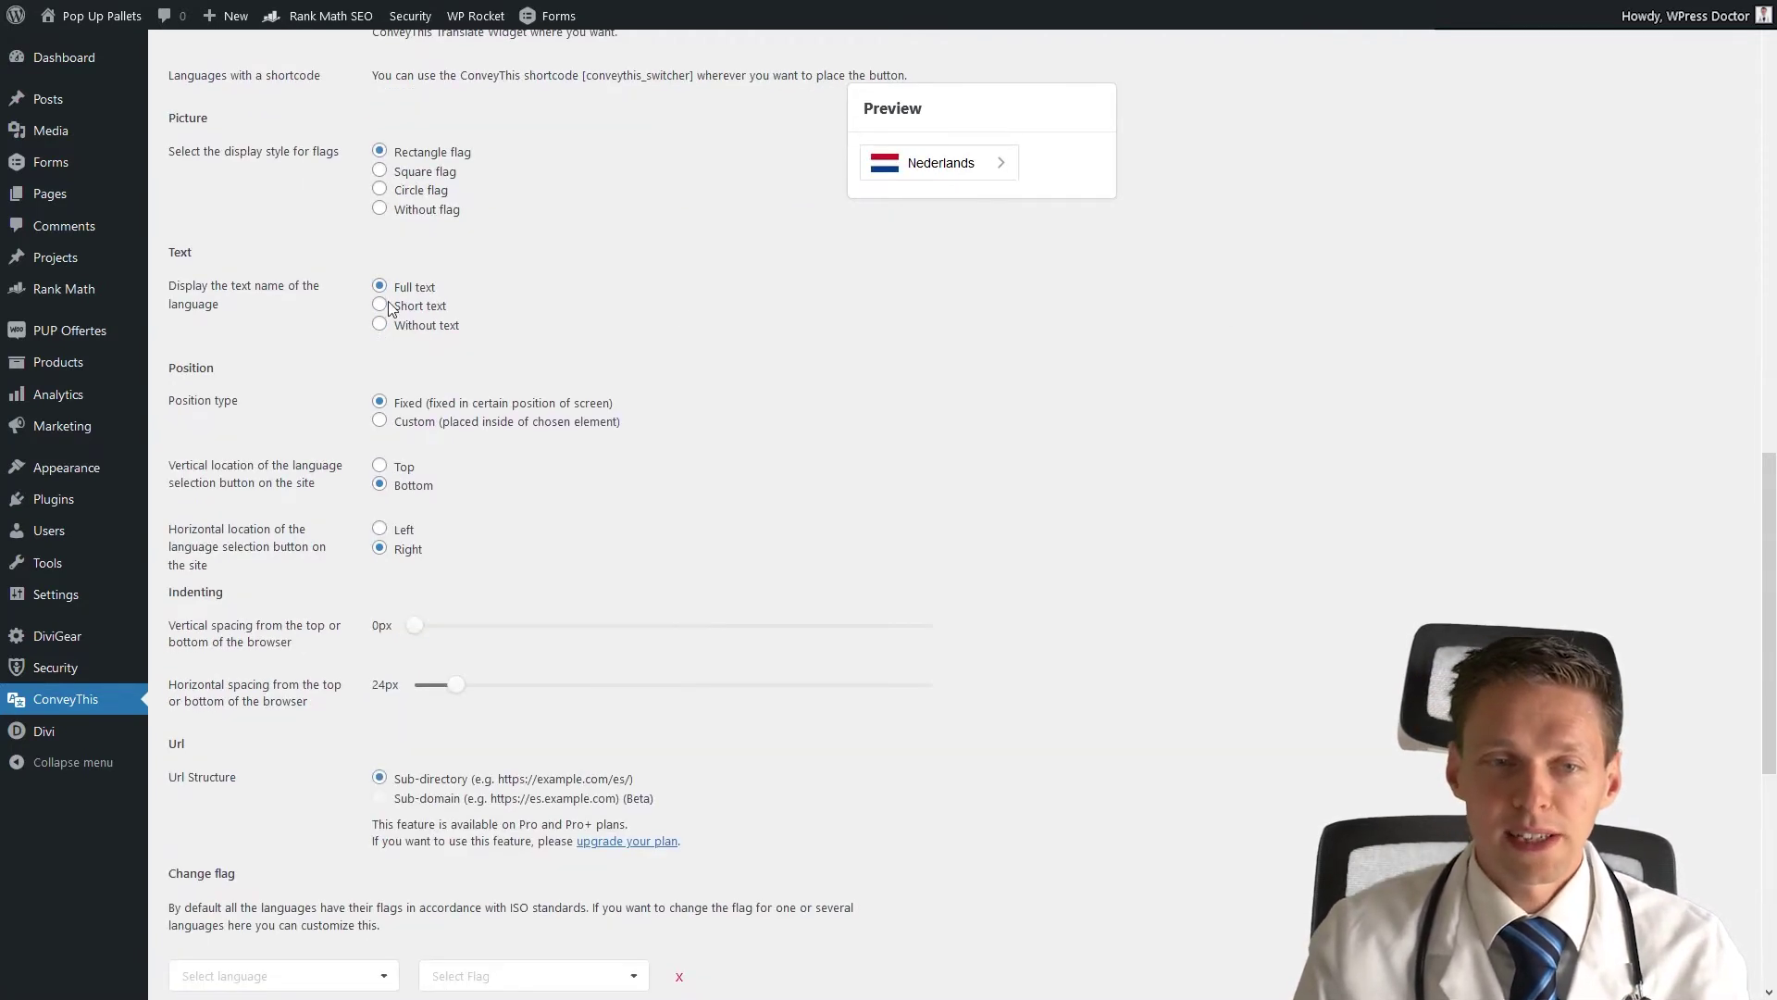
pyautogui.click(383, 306)
pyautogui.click(388, 333)
pyautogui.click(381, 287)
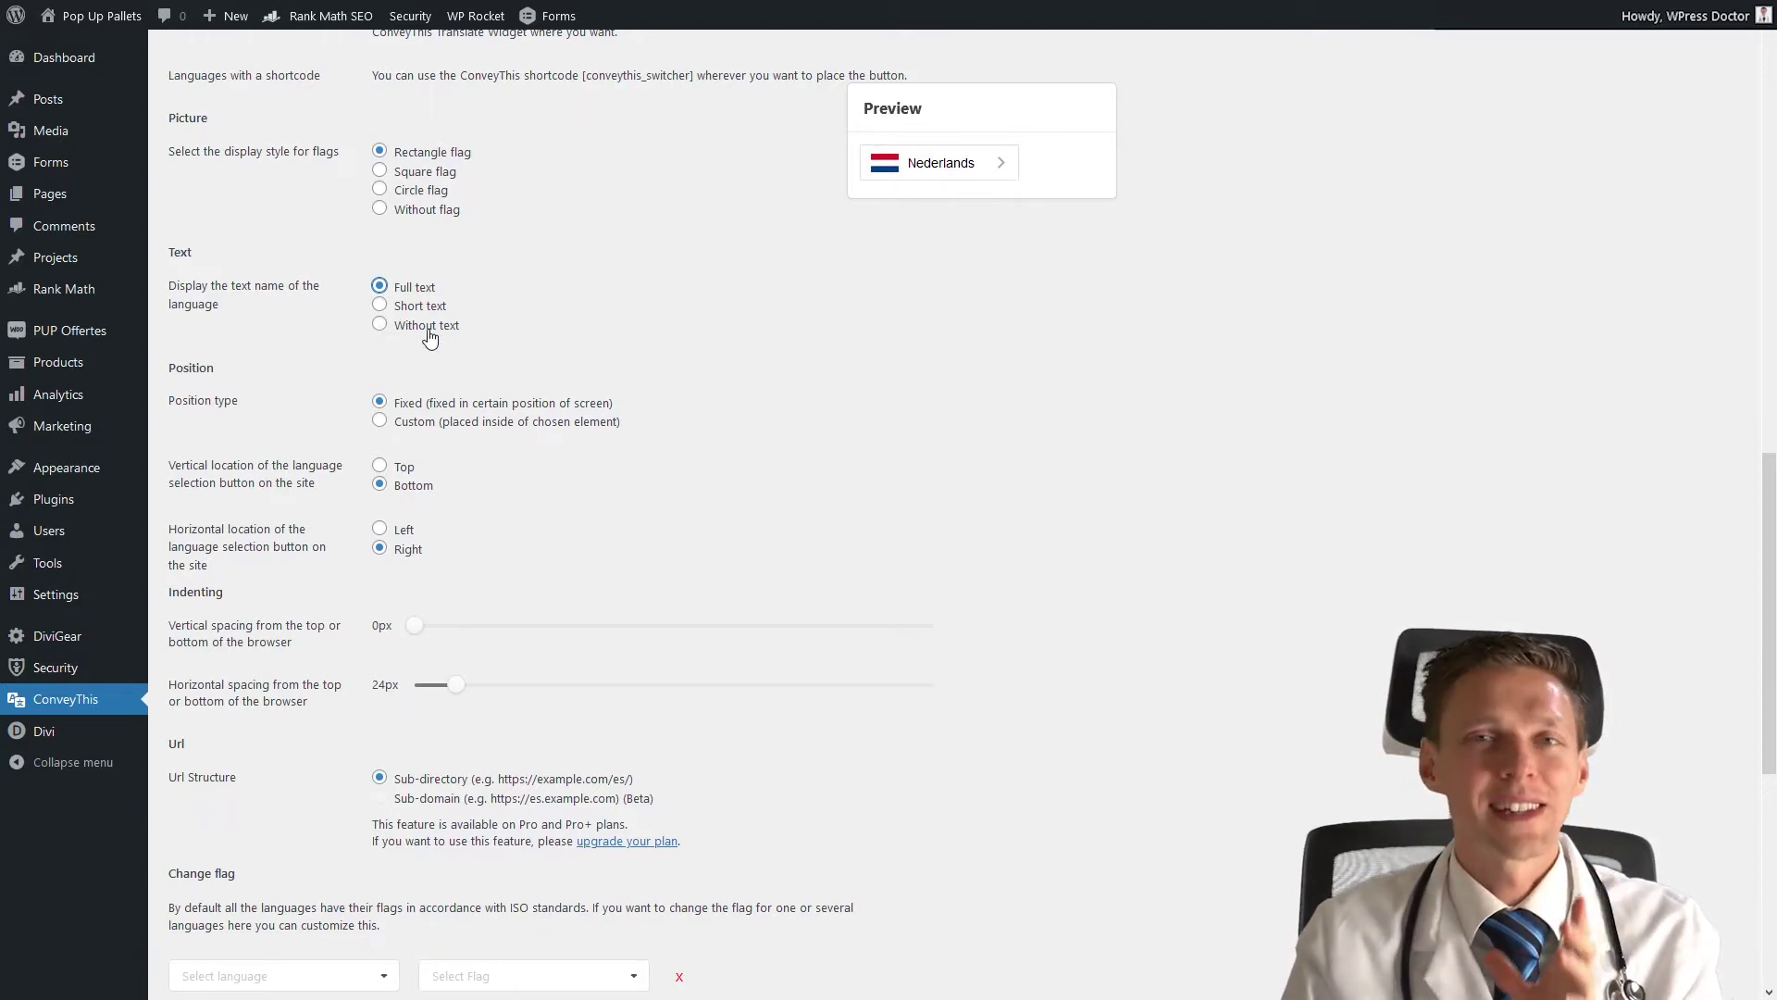
pyautogui.click(381, 328)
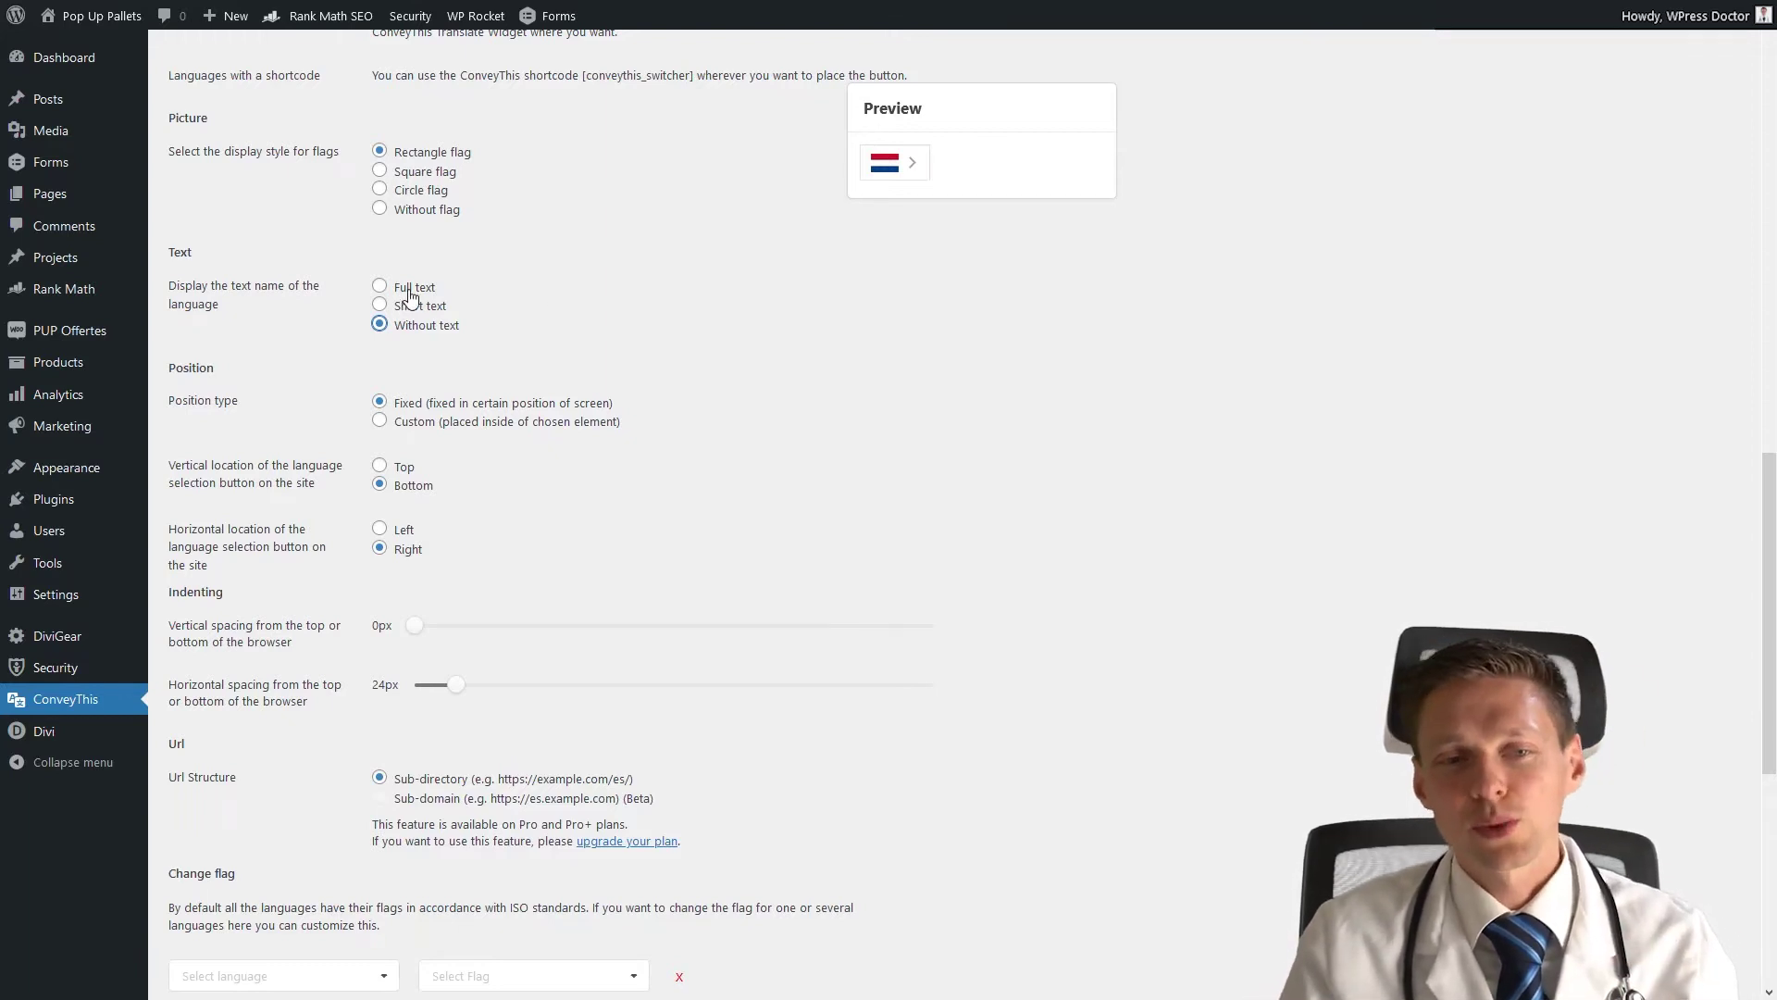
pyautogui.click(381, 287)
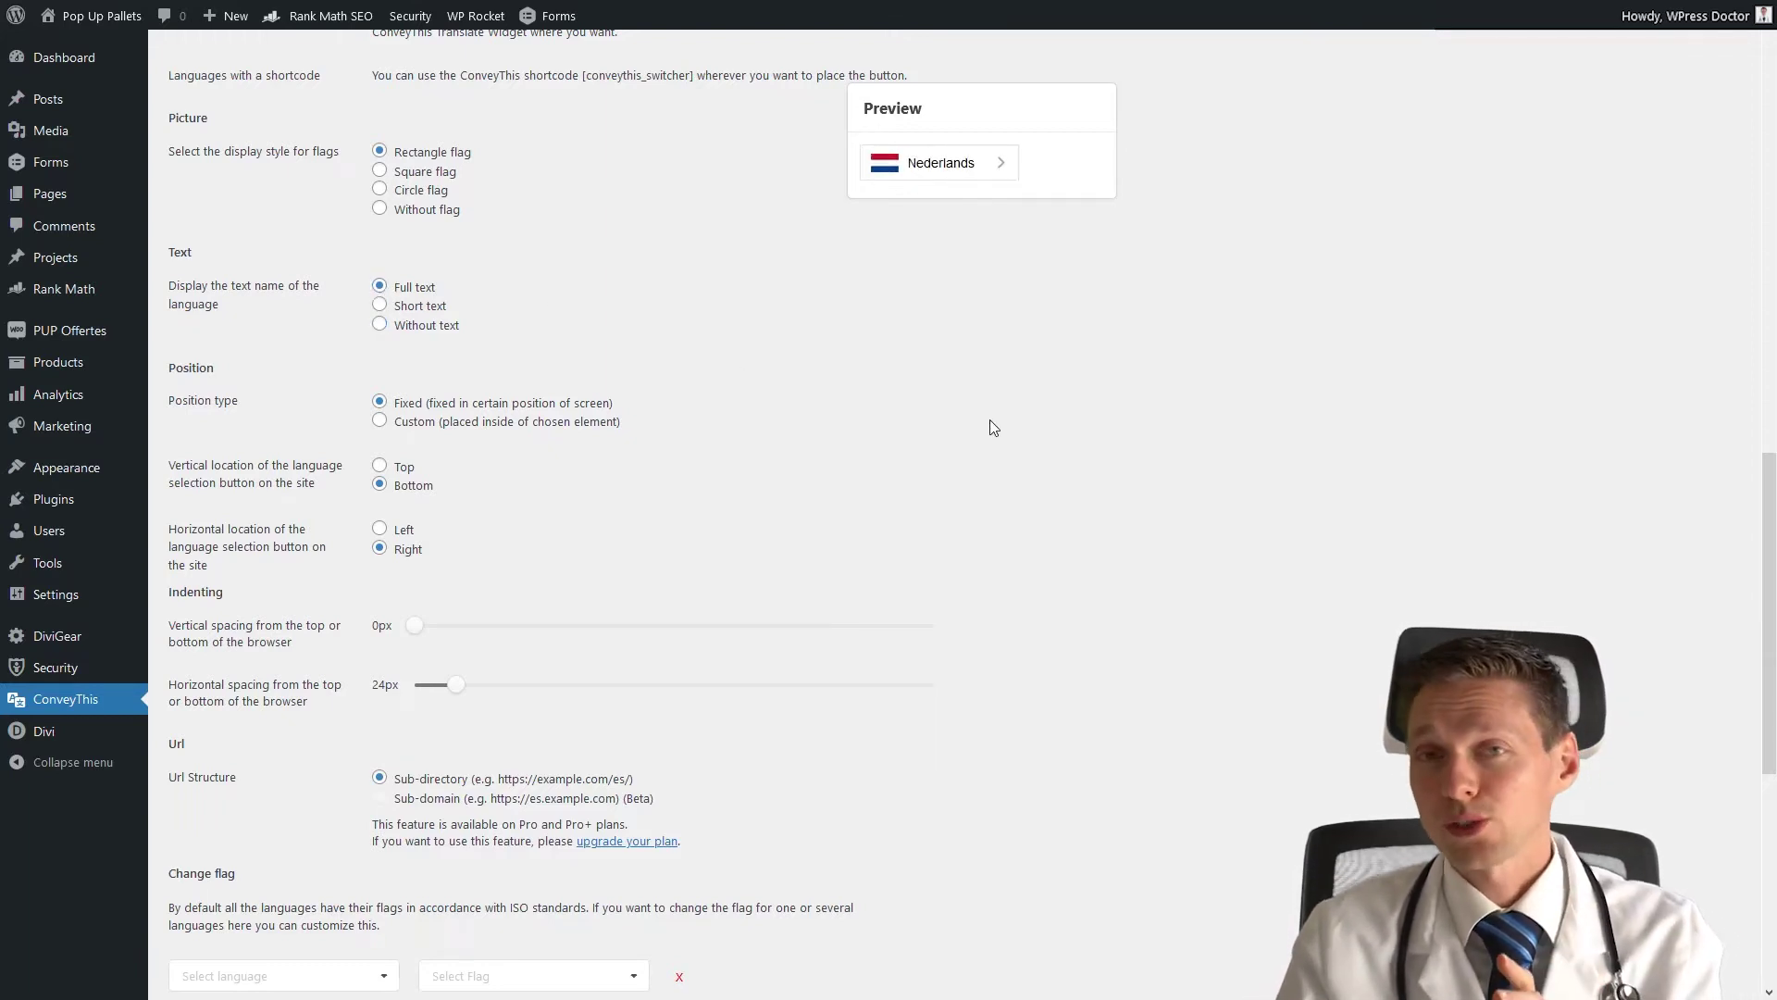
# - Drag the Vertical spacing slider to 1px and scroll down to the Block pages fields
pyautogui.middleClick(1050, 347)
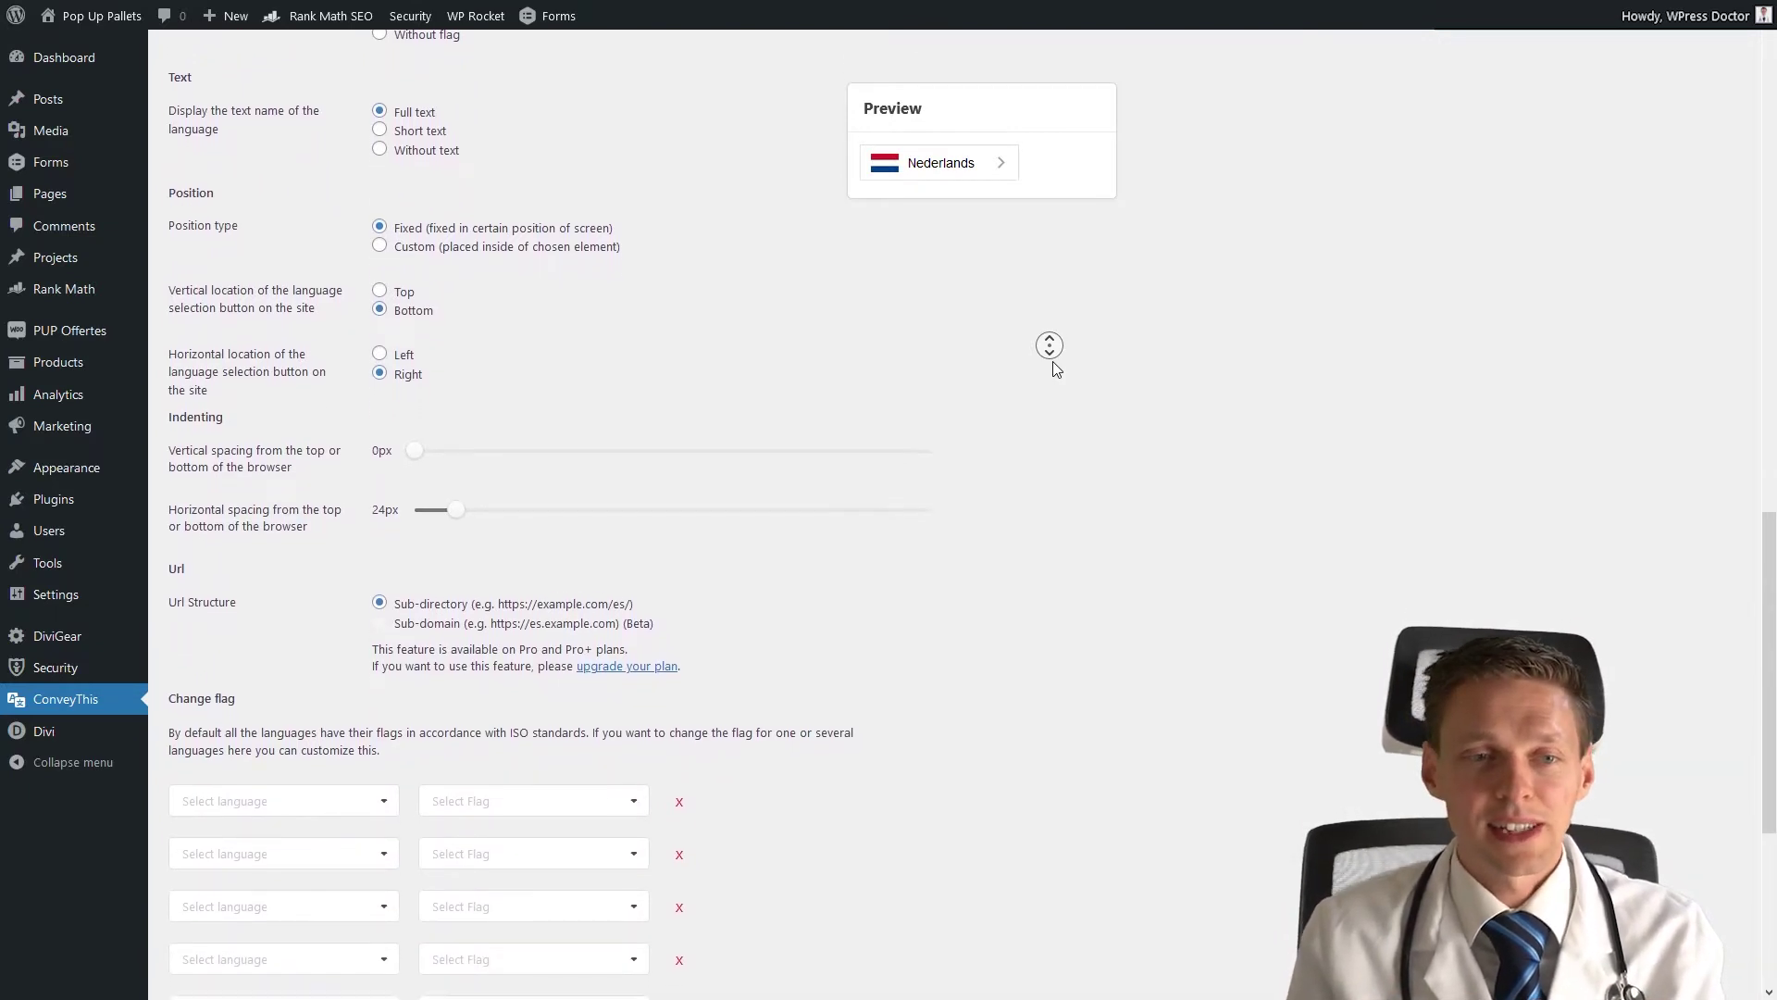
pyautogui.middleClick(1052, 363)
pyautogui.click(379, 242)
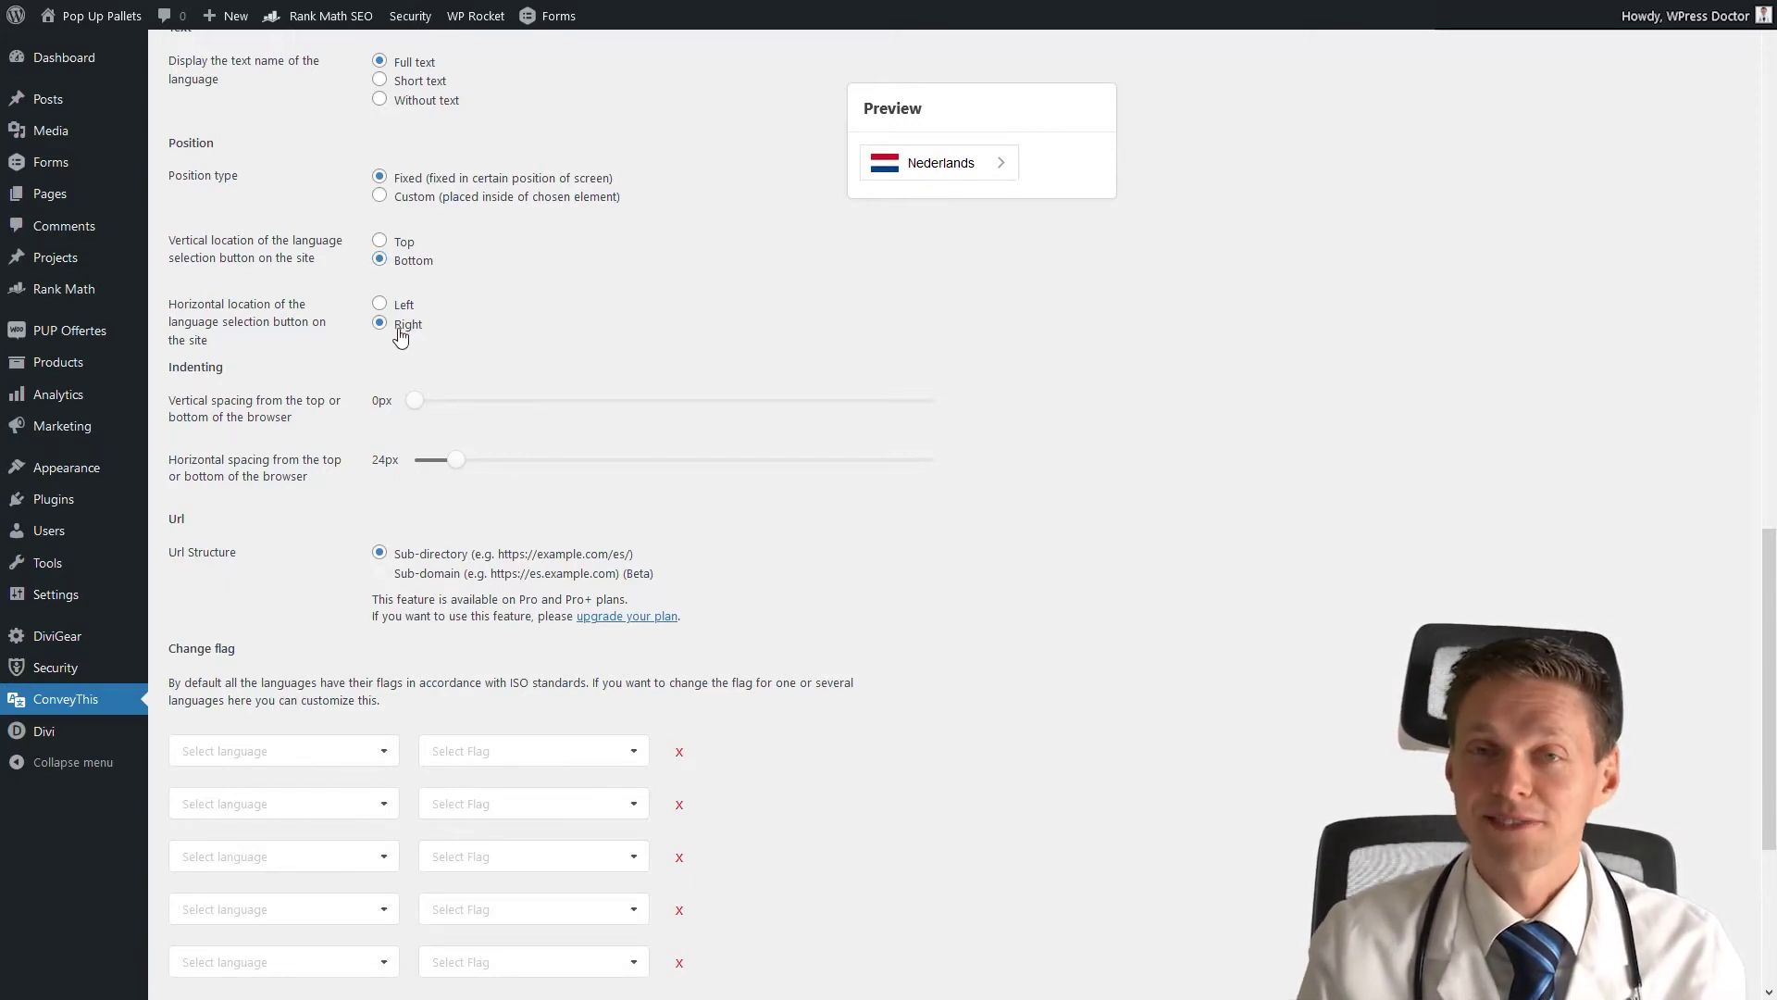
pyautogui.scroll(-1, 400, 335)
pyautogui.moveTo(421, 356)
pyautogui.mouseDown()
pyautogui.moveTo(738, 357)
pyautogui.moveTo(453, 359)
pyautogui.mouseUp()
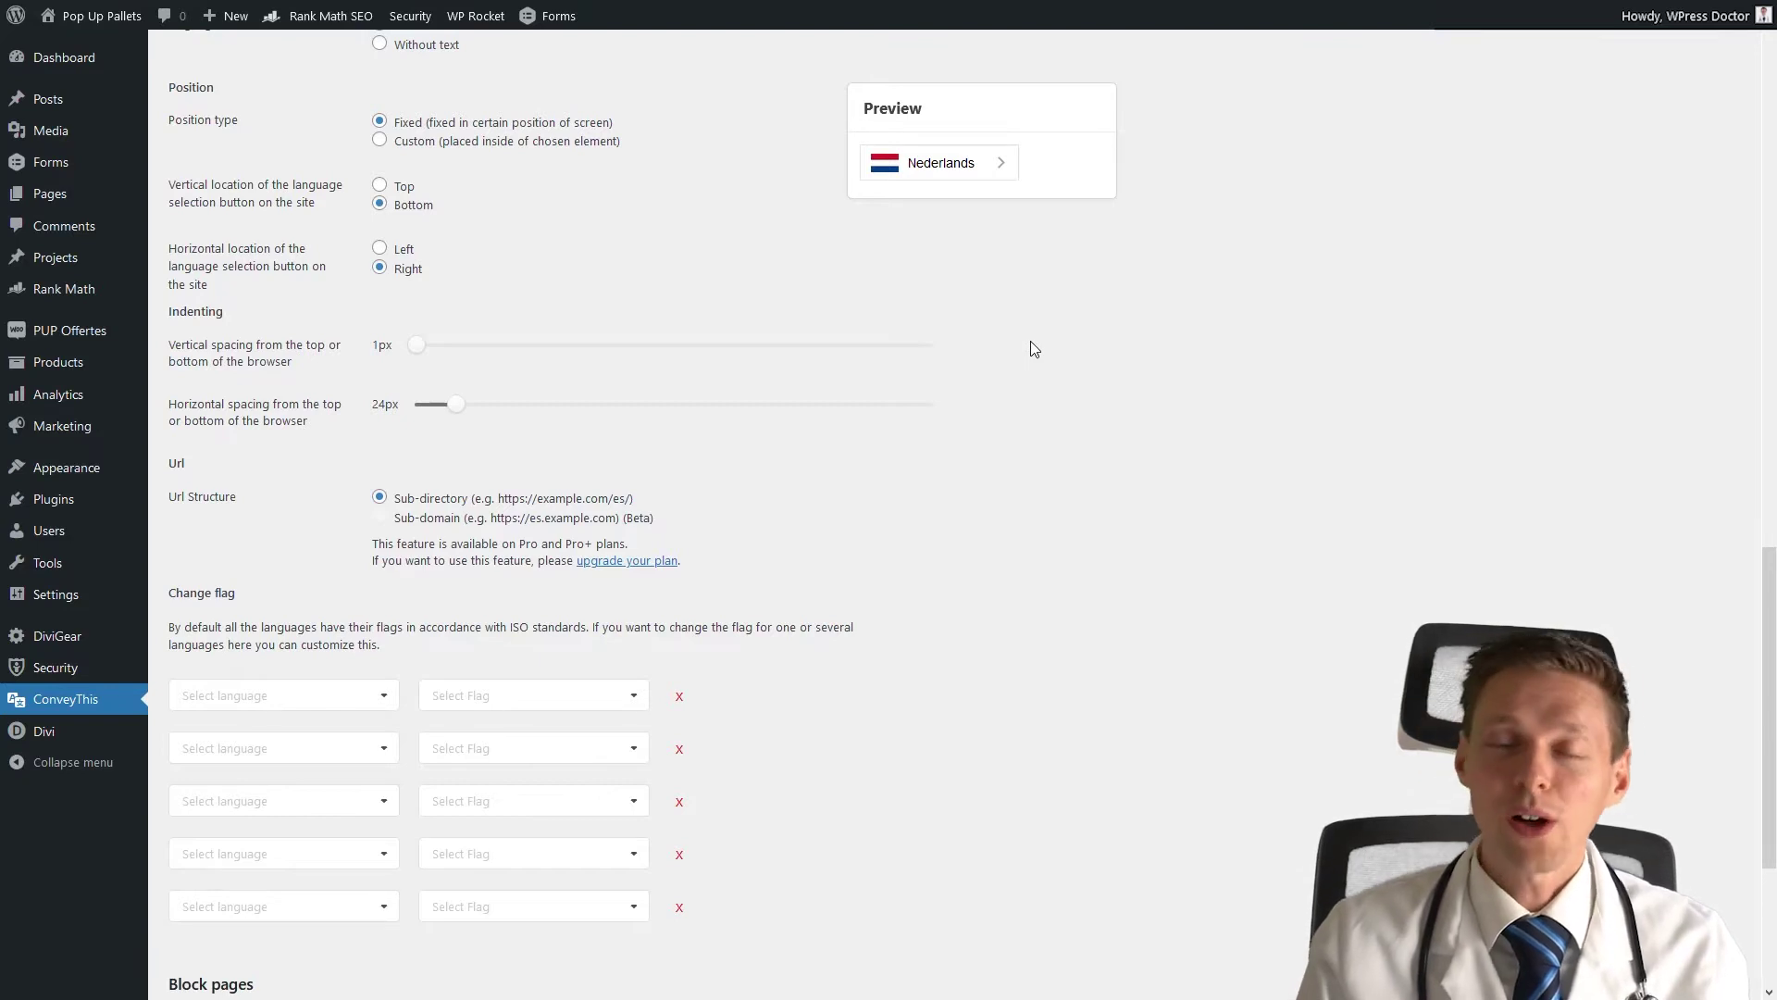
pyautogui.scroll(-1, 962, 401)
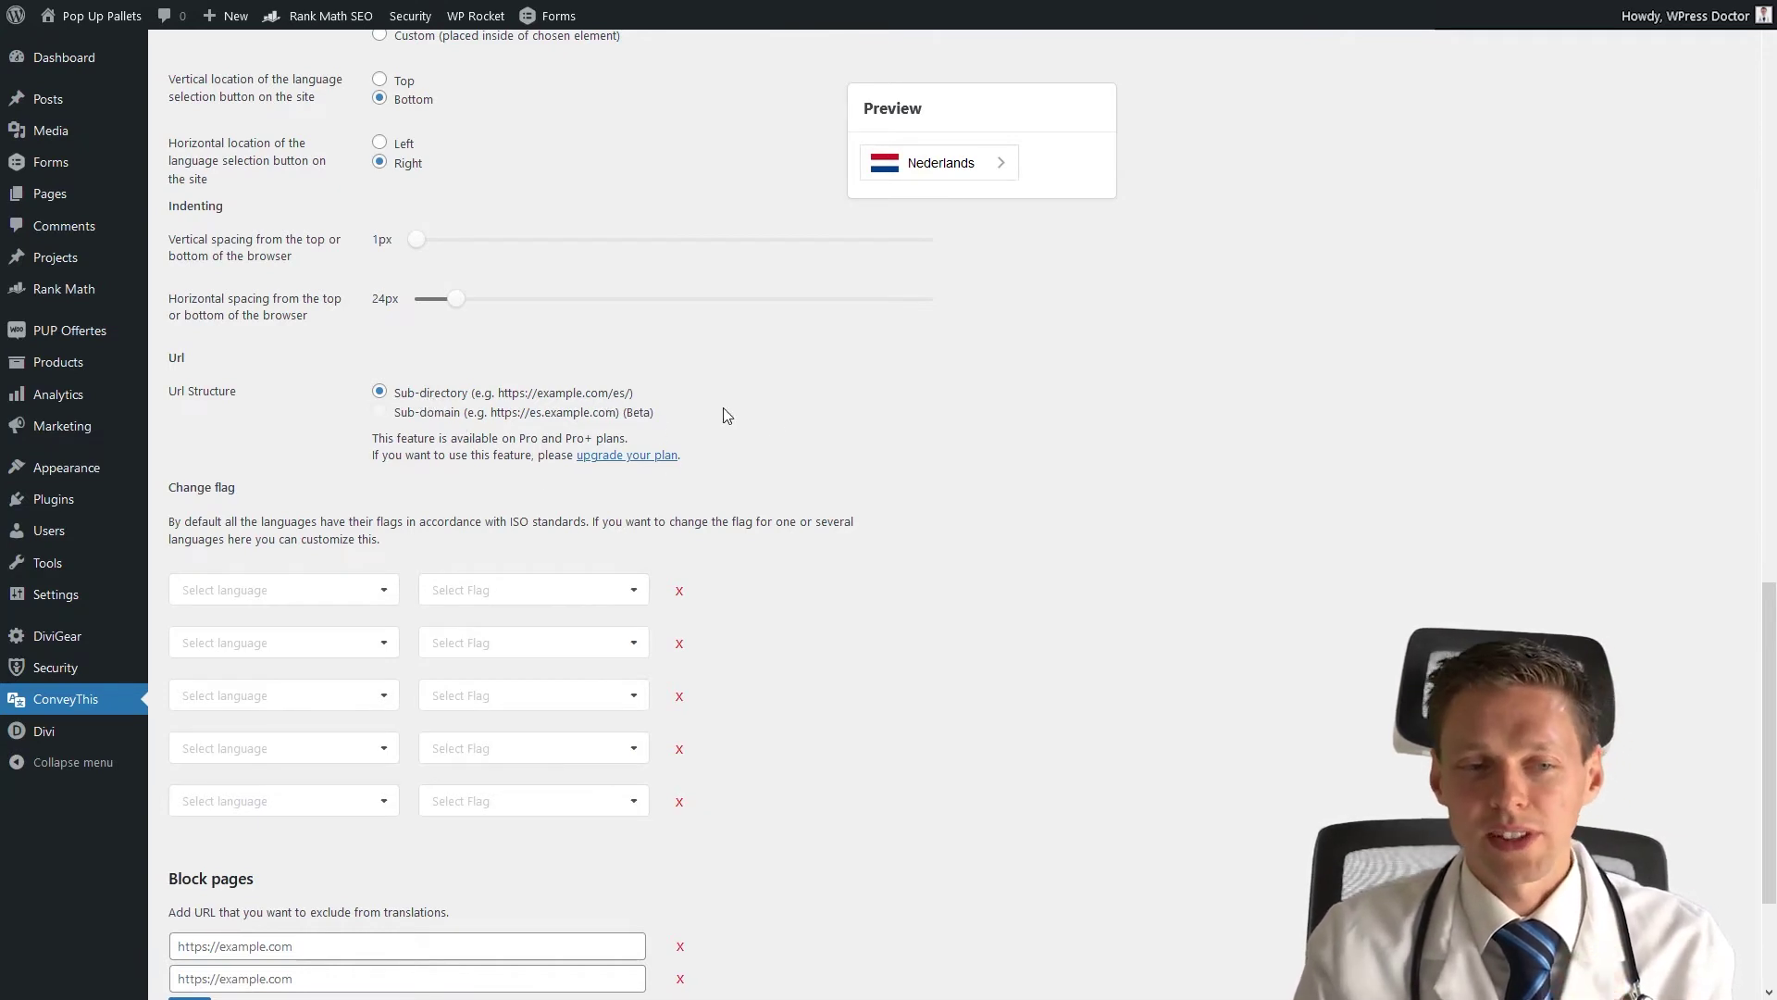
pyautogui.scroll(-3, 427, 309)
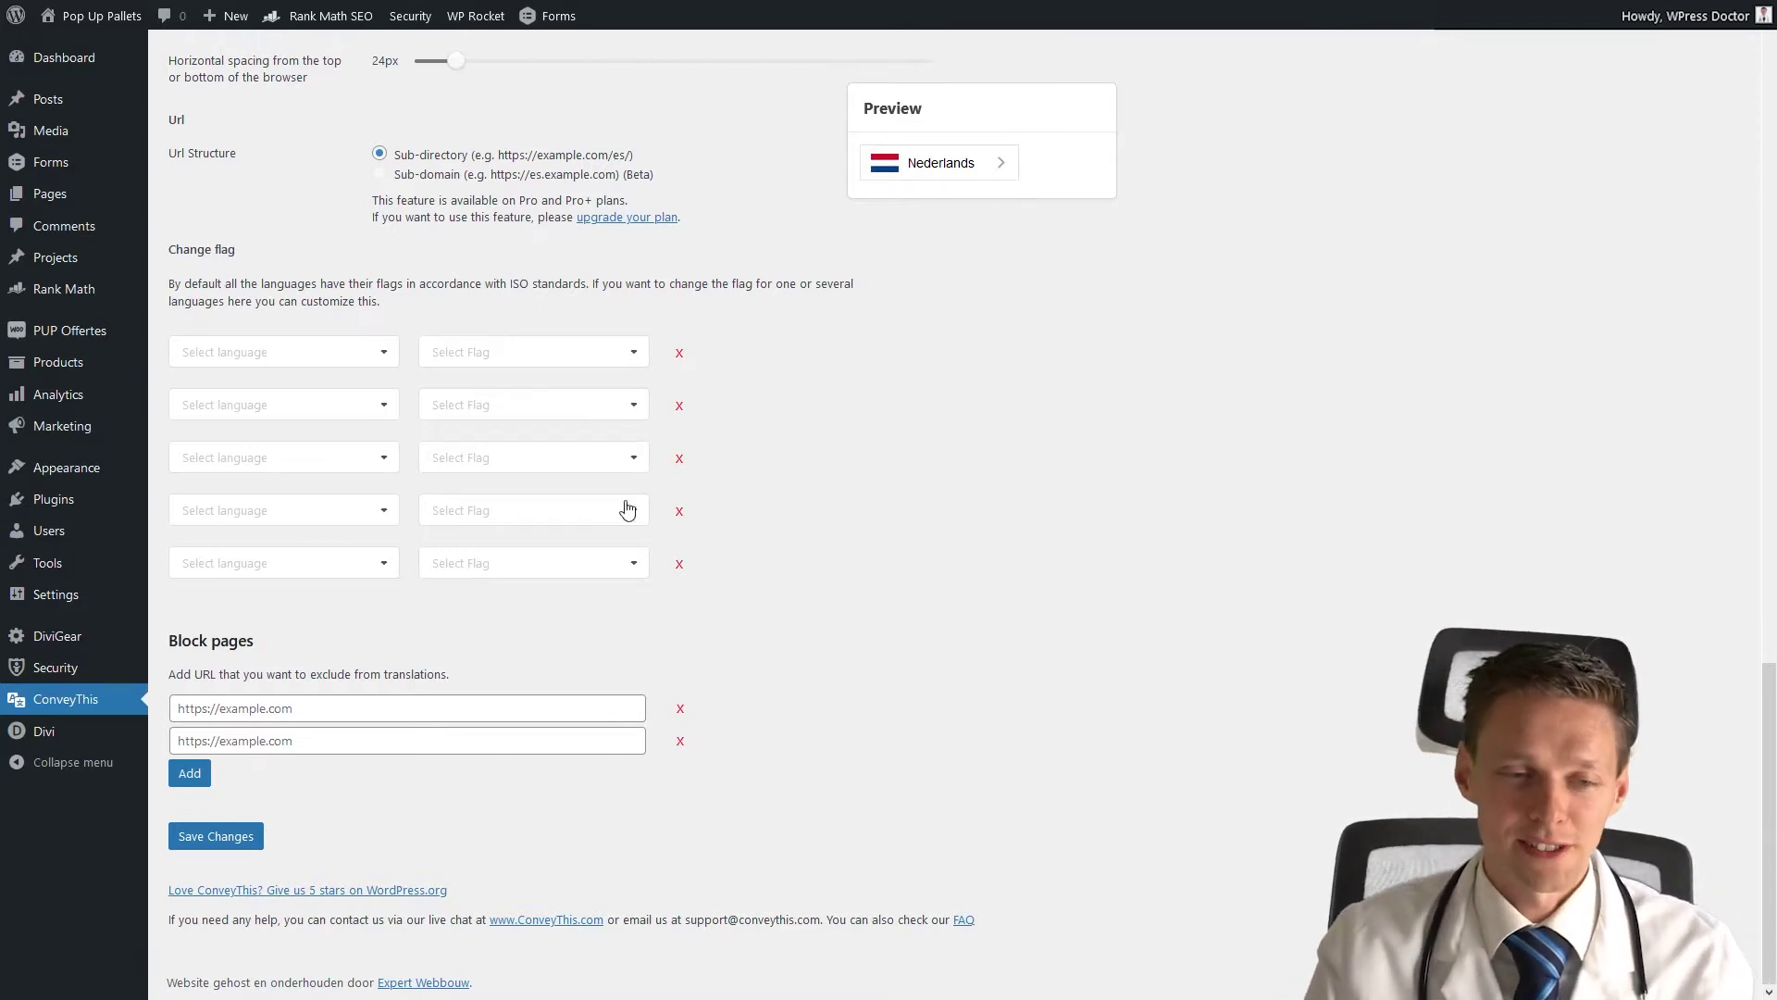
pyautogui.moveTo(168, 640); pyautogui.dragTo(232, 640)
pyautogui.click(258, 638)
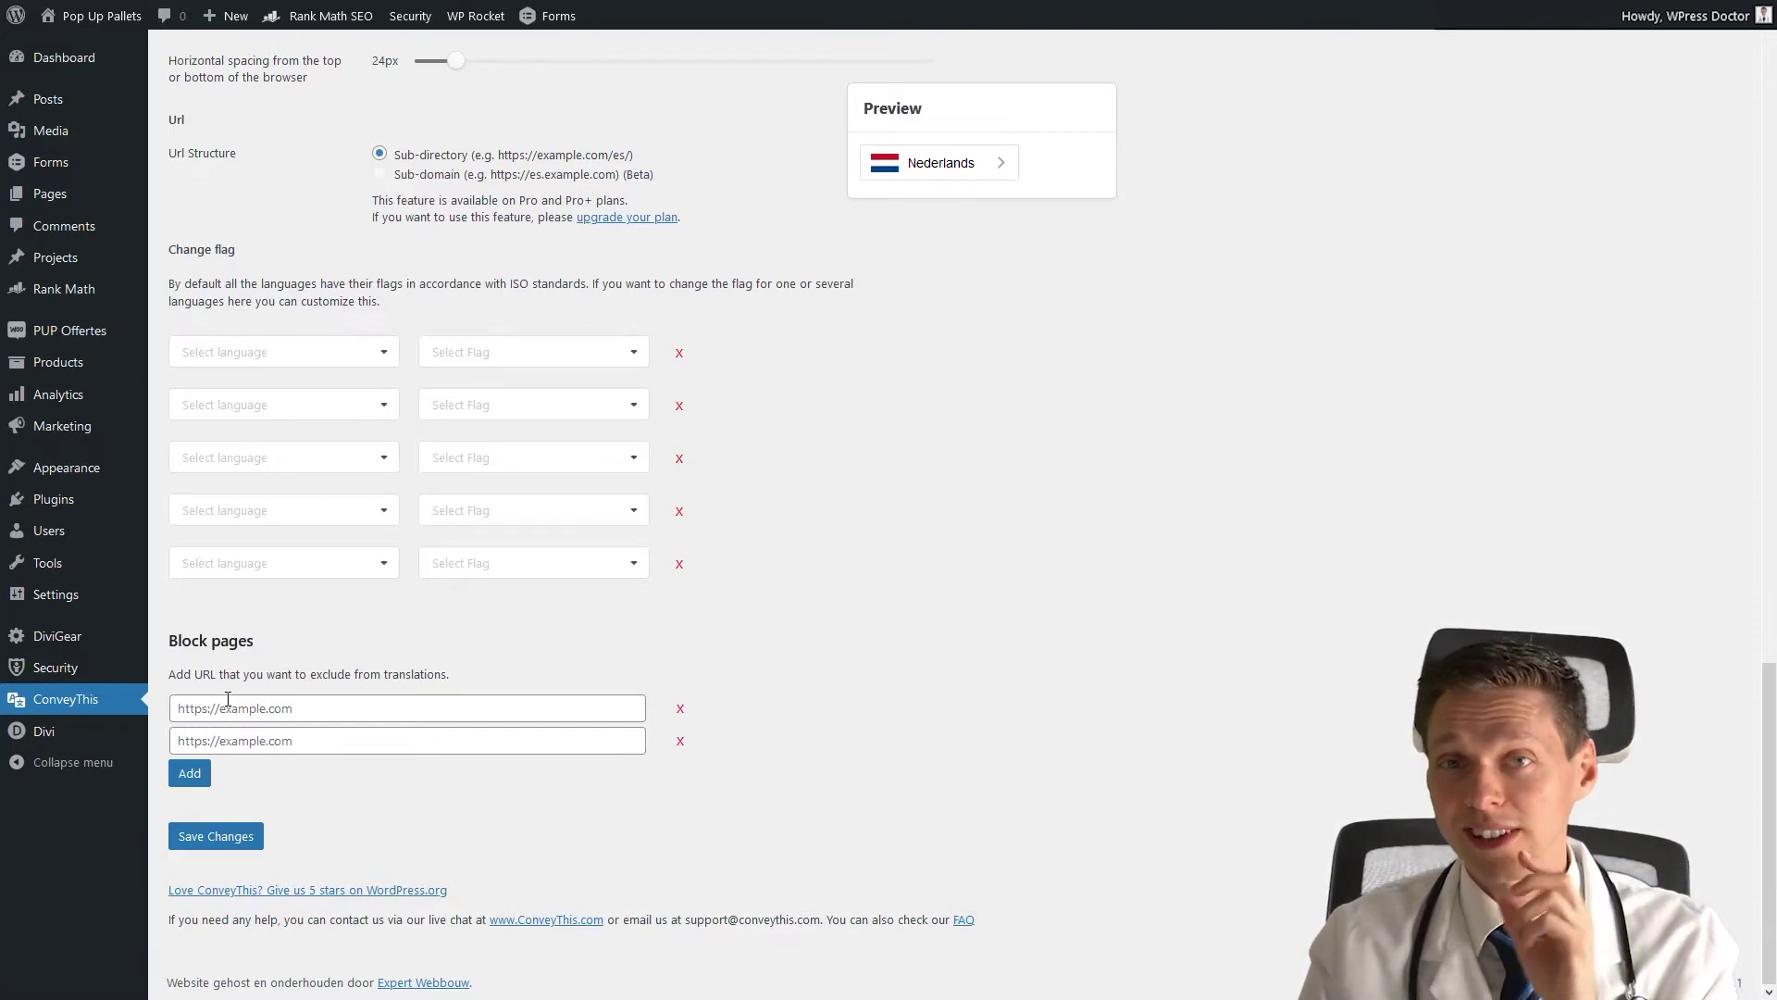
# - Save the ConveyThis settings, open the live site privately, and clear the WP Rocket cache
pyautogui.click(221, 847)
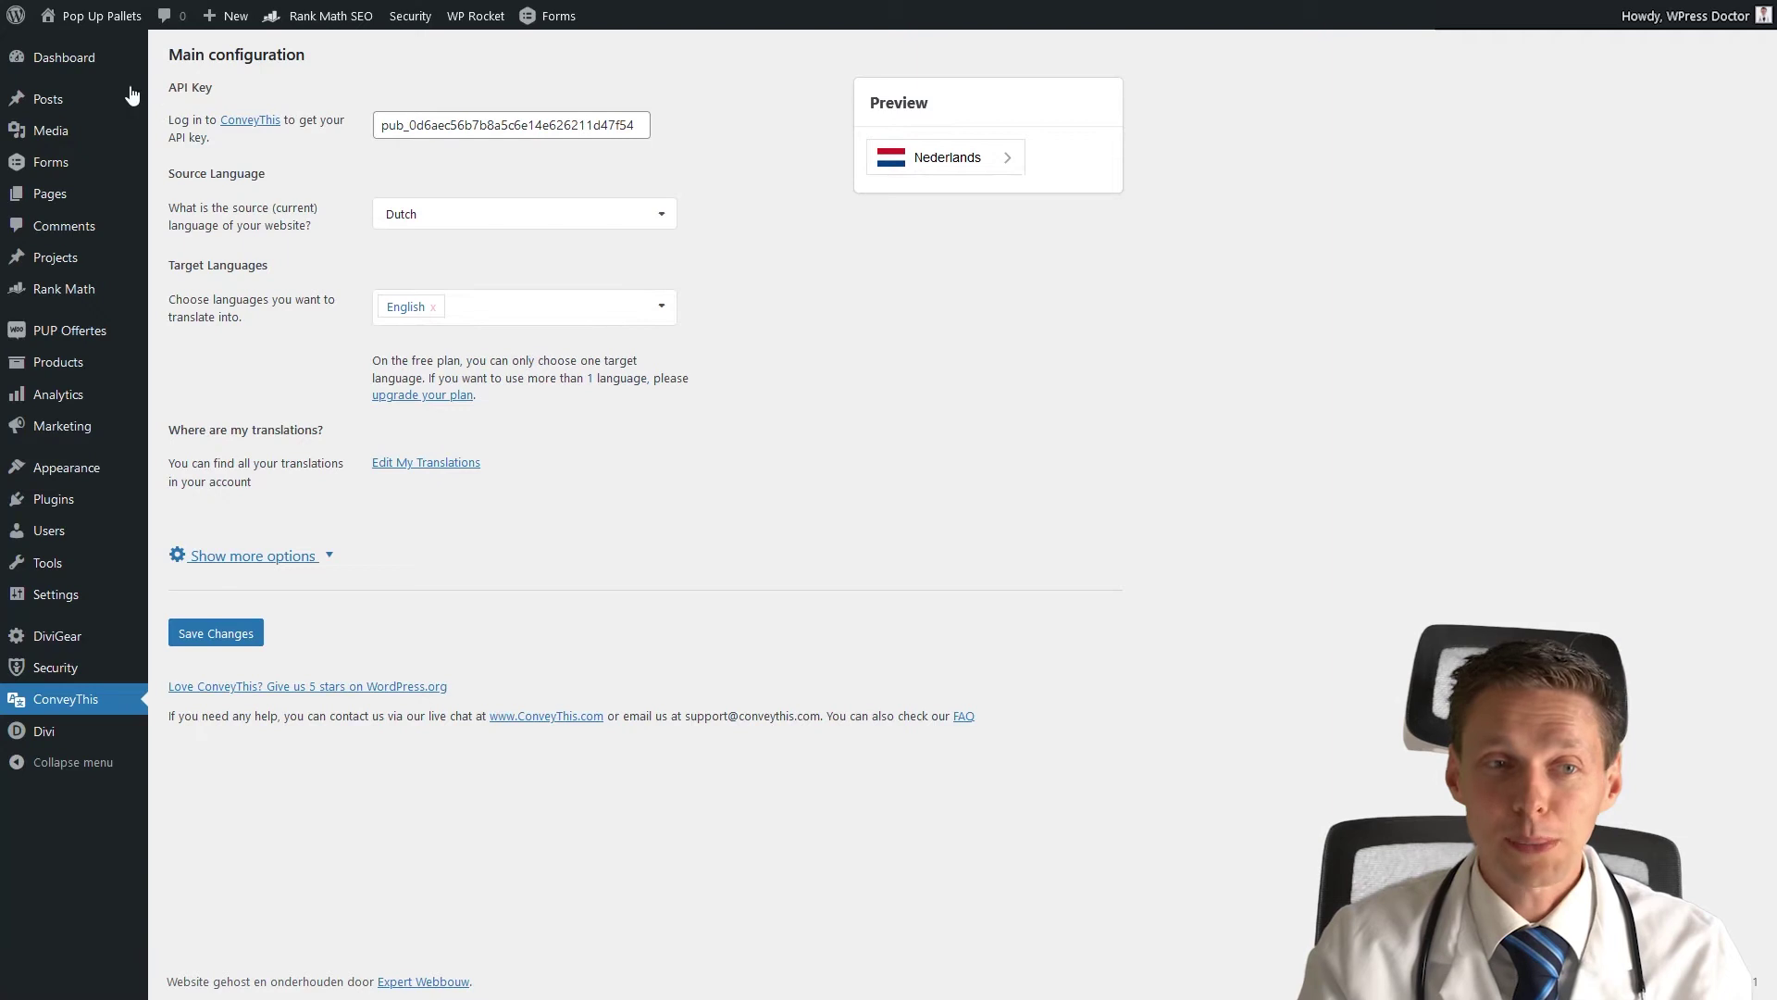
pyautogui.moveTo(97, 16)
pyautogui.rightClick(95, 56)
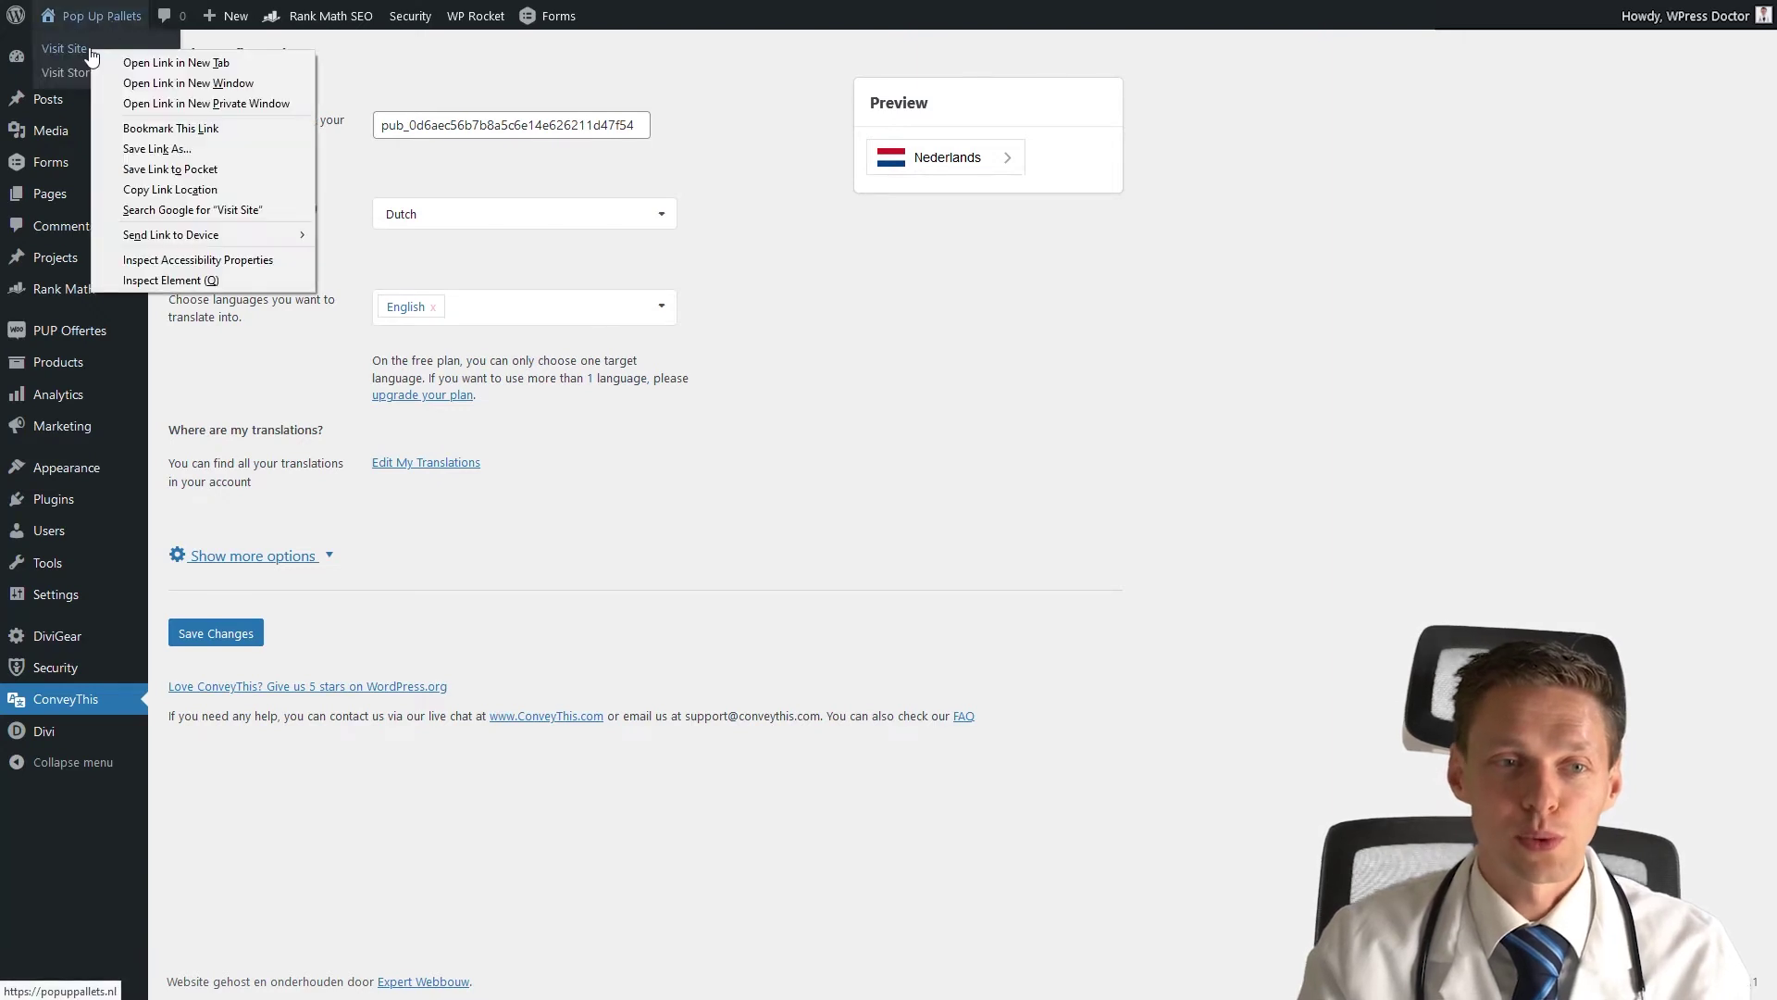
pyautogui.click(148, 106)
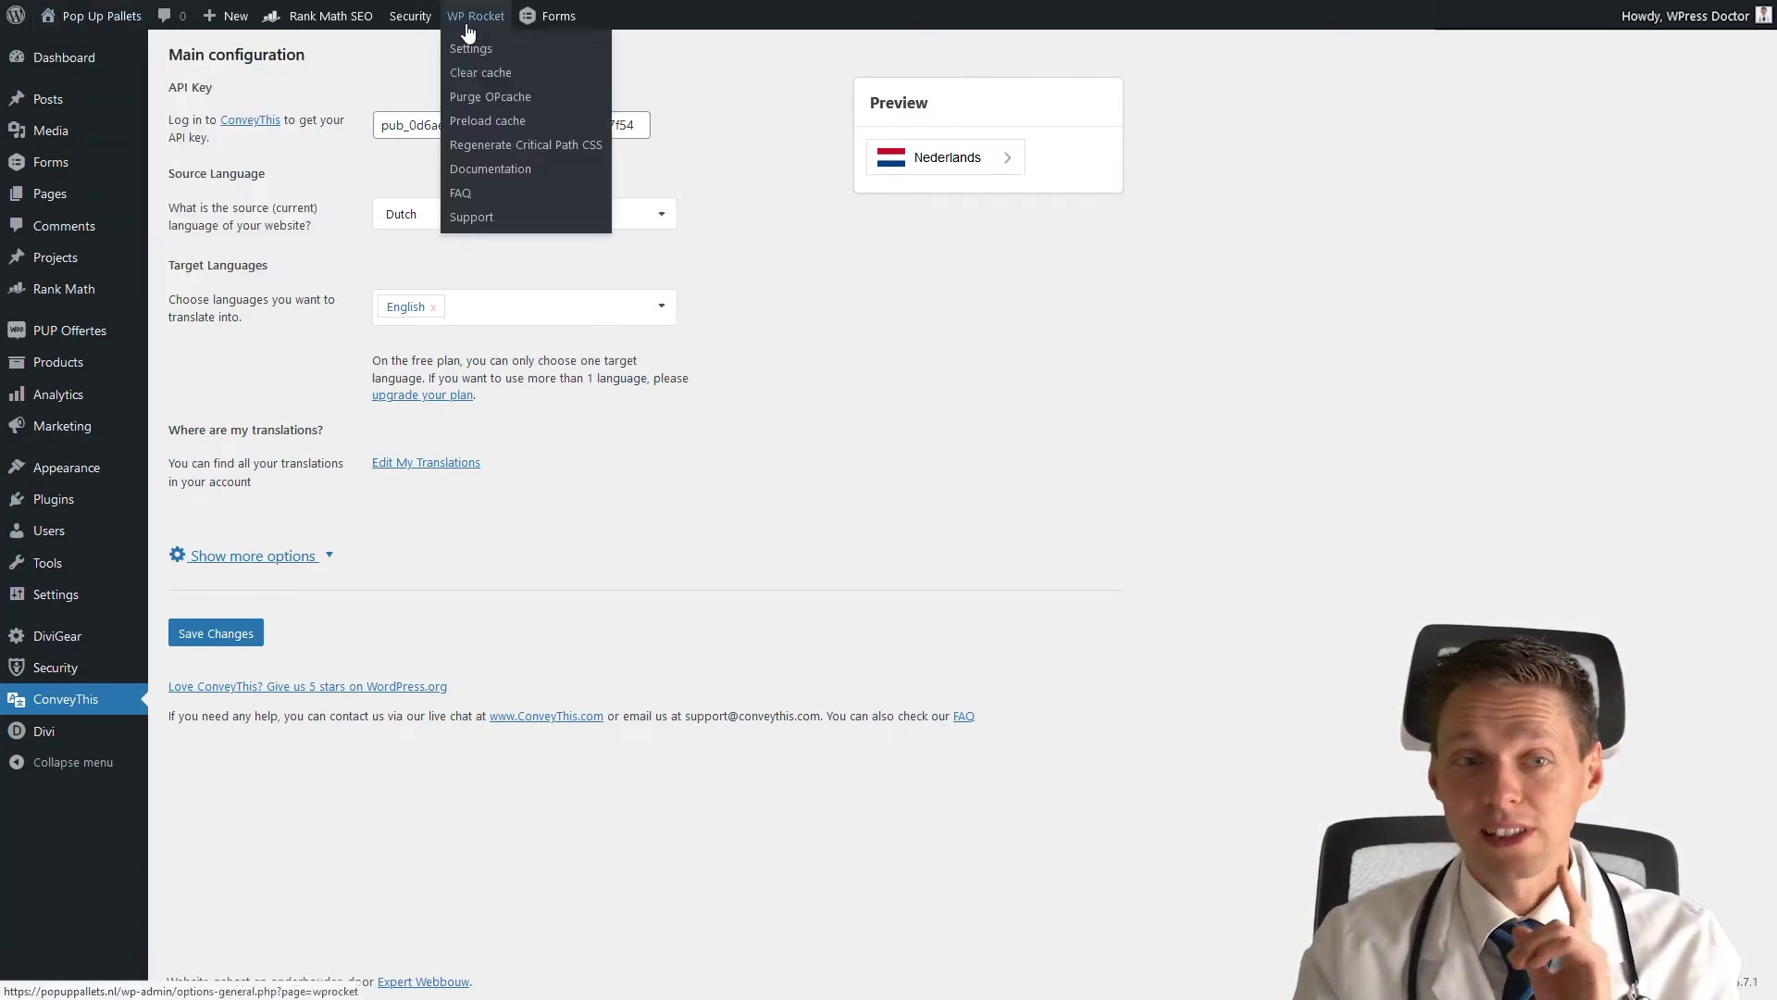
pyautogui.moveTo(467, 16)
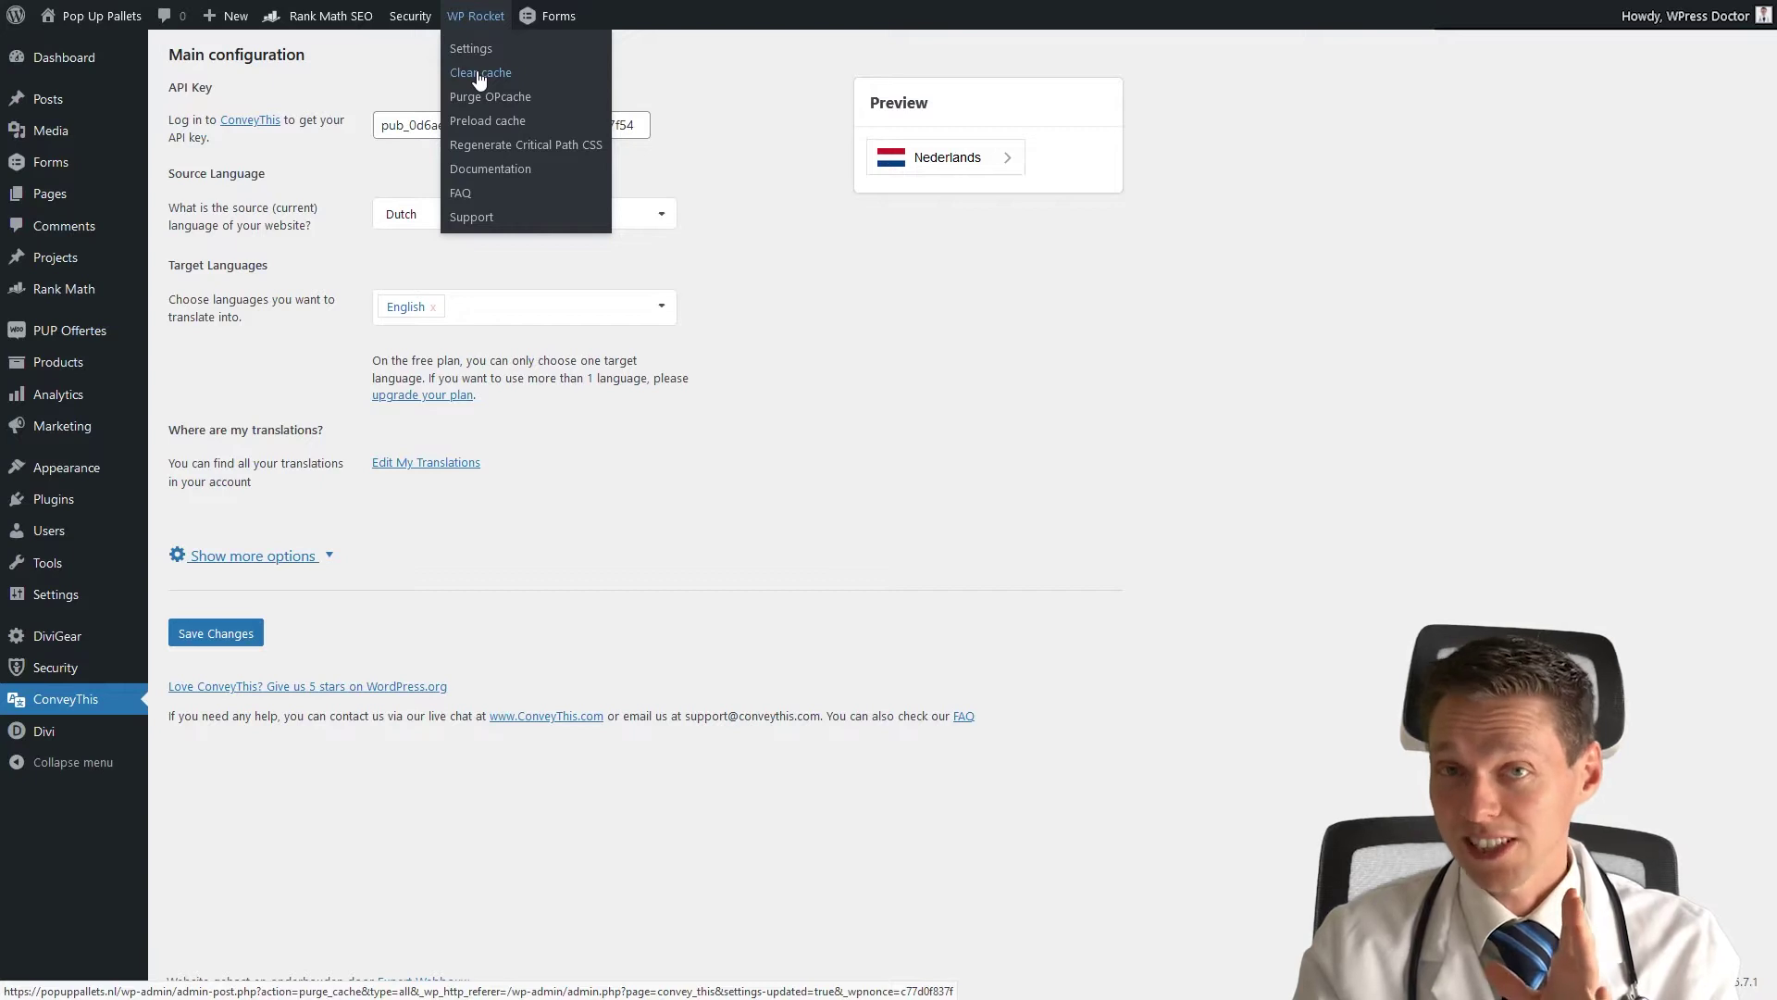
pyautogui.click(478, 74)
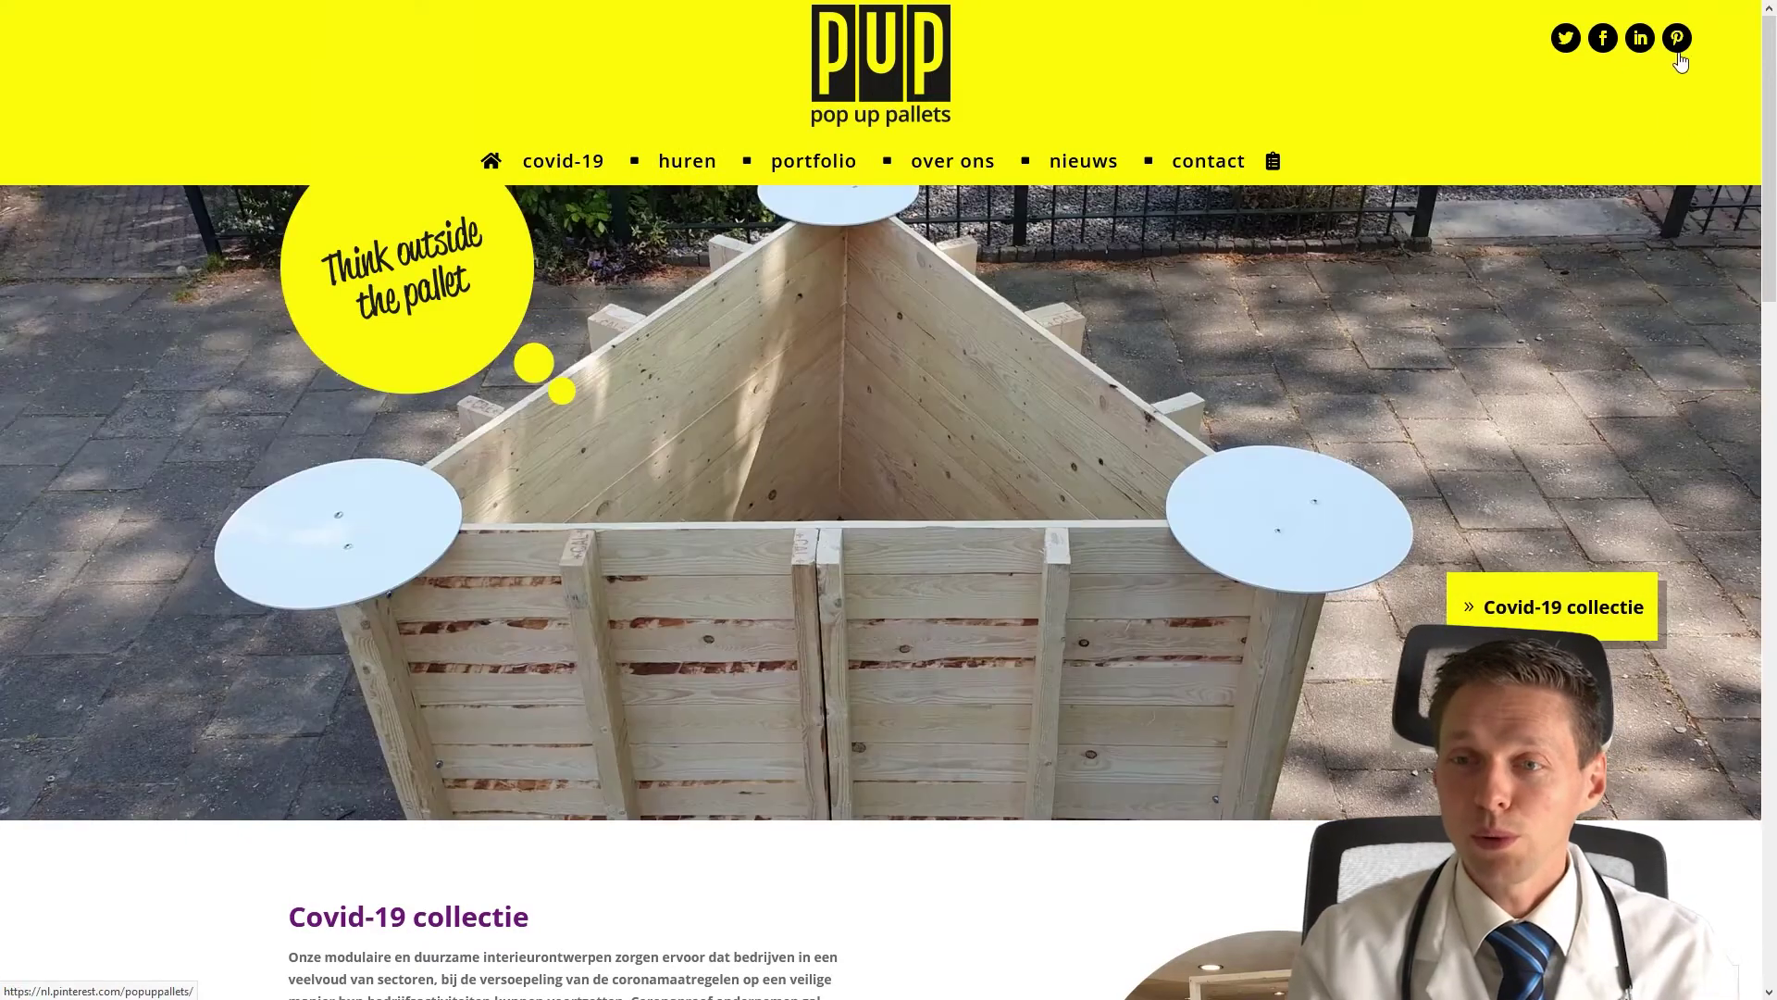
# - Switch the site's language switcher from Nederlands to English
pyautogui.middleClick(1689, 113)
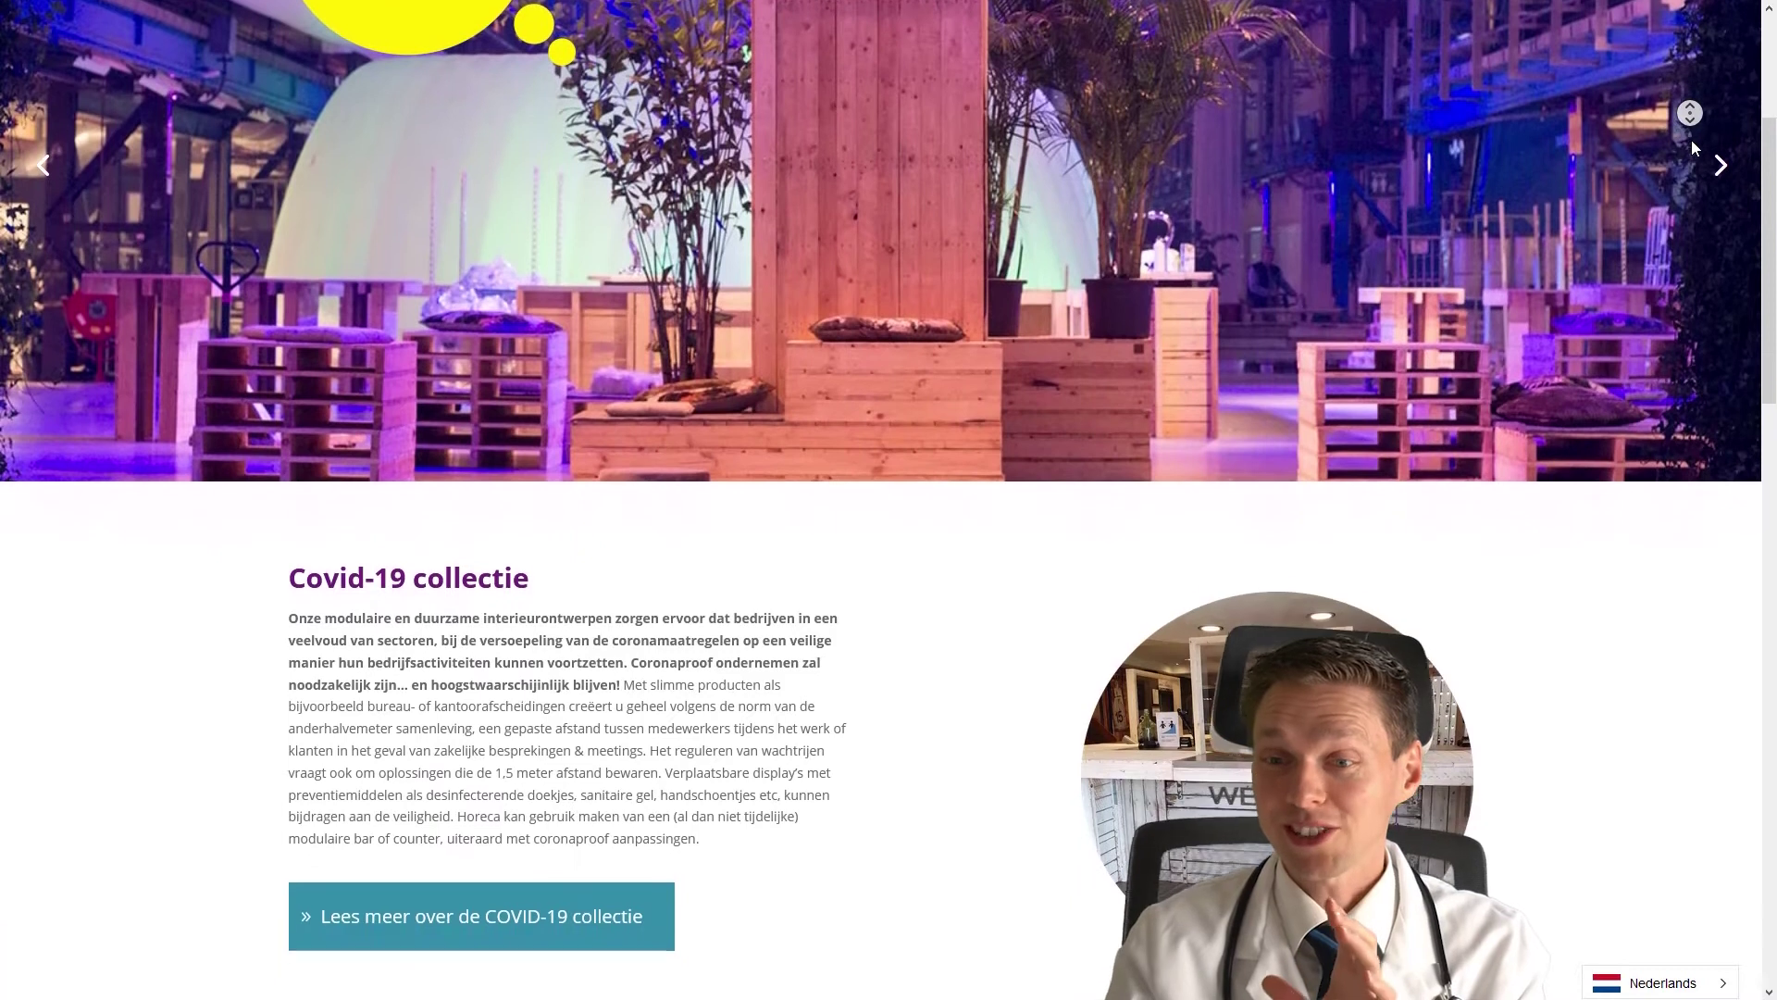
pyautogui.click(1691, 141)
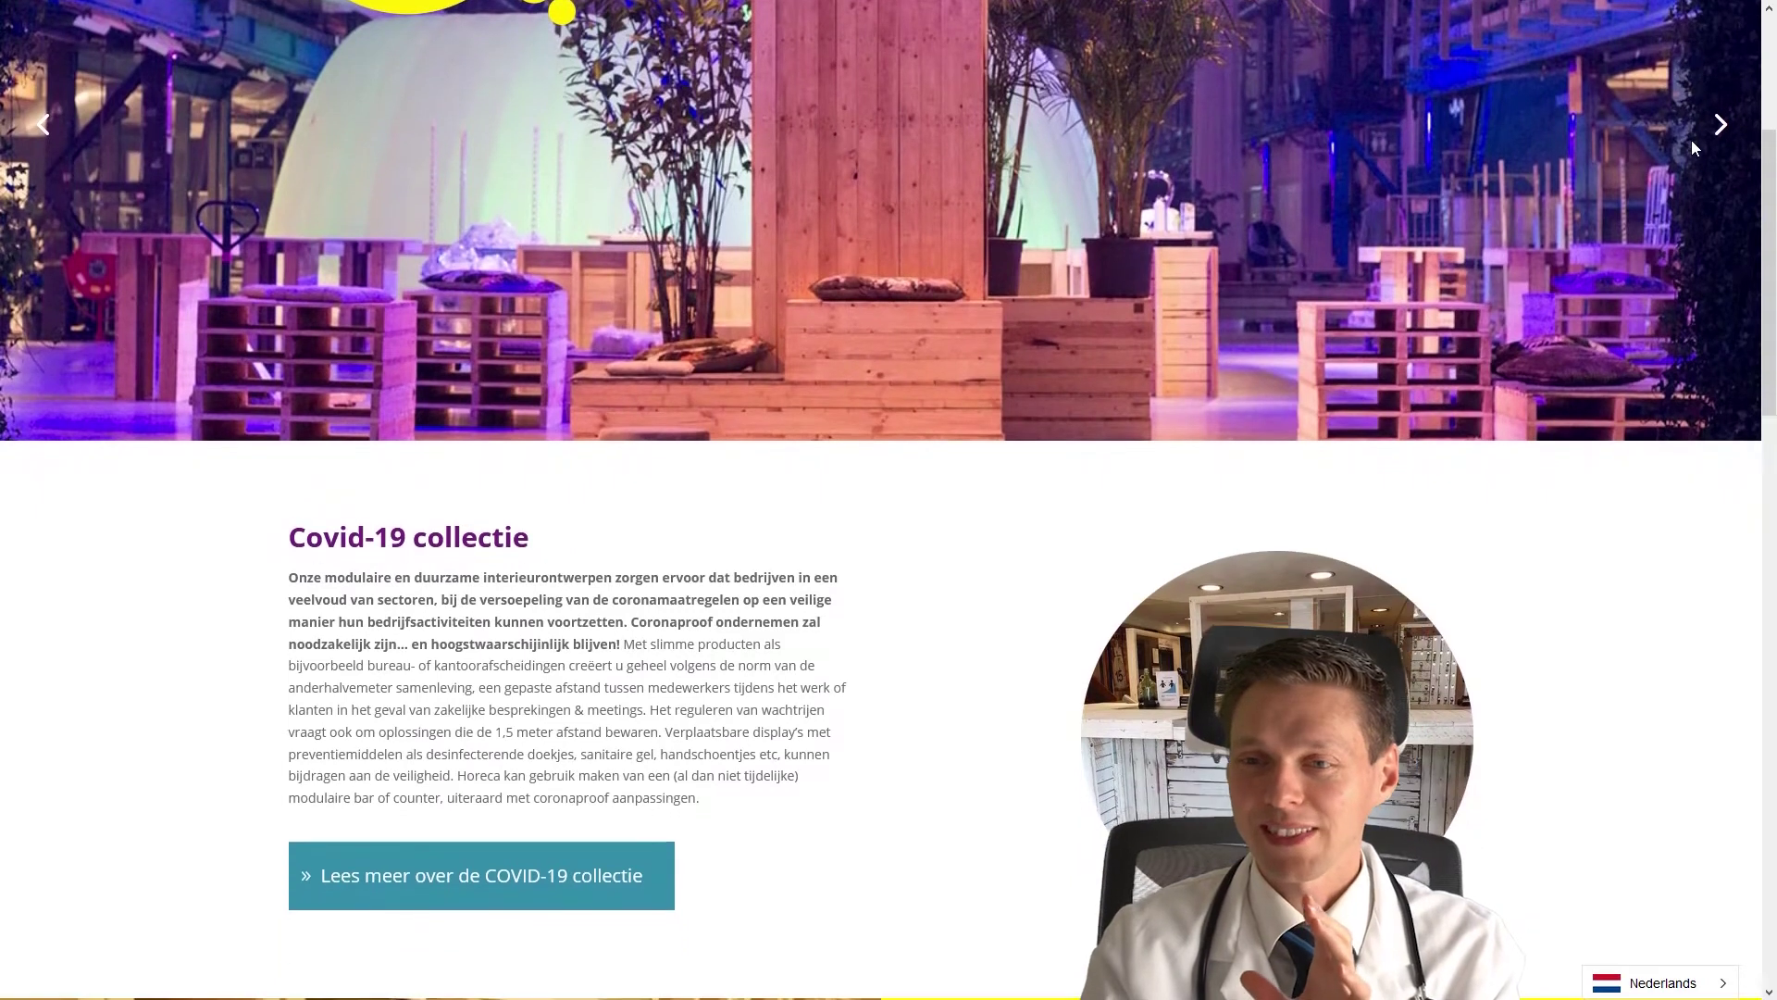
pyautogui.click(1676, 987)
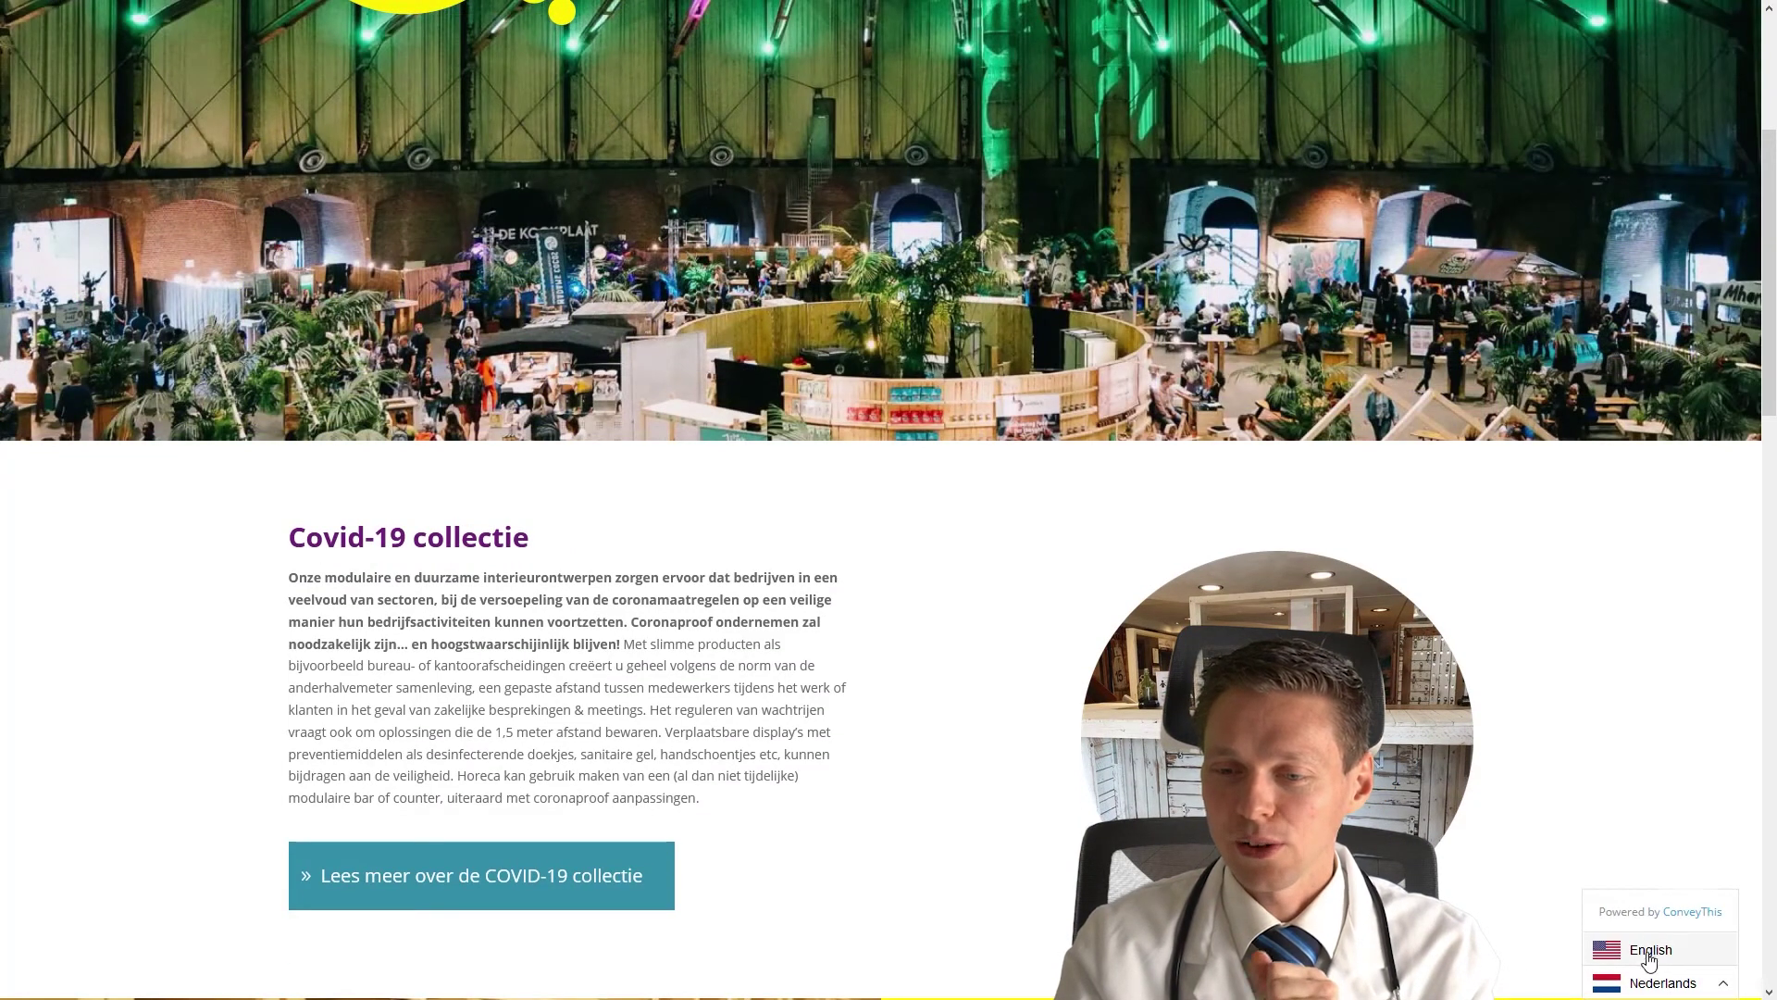
pyautogui.click(1652, 953)
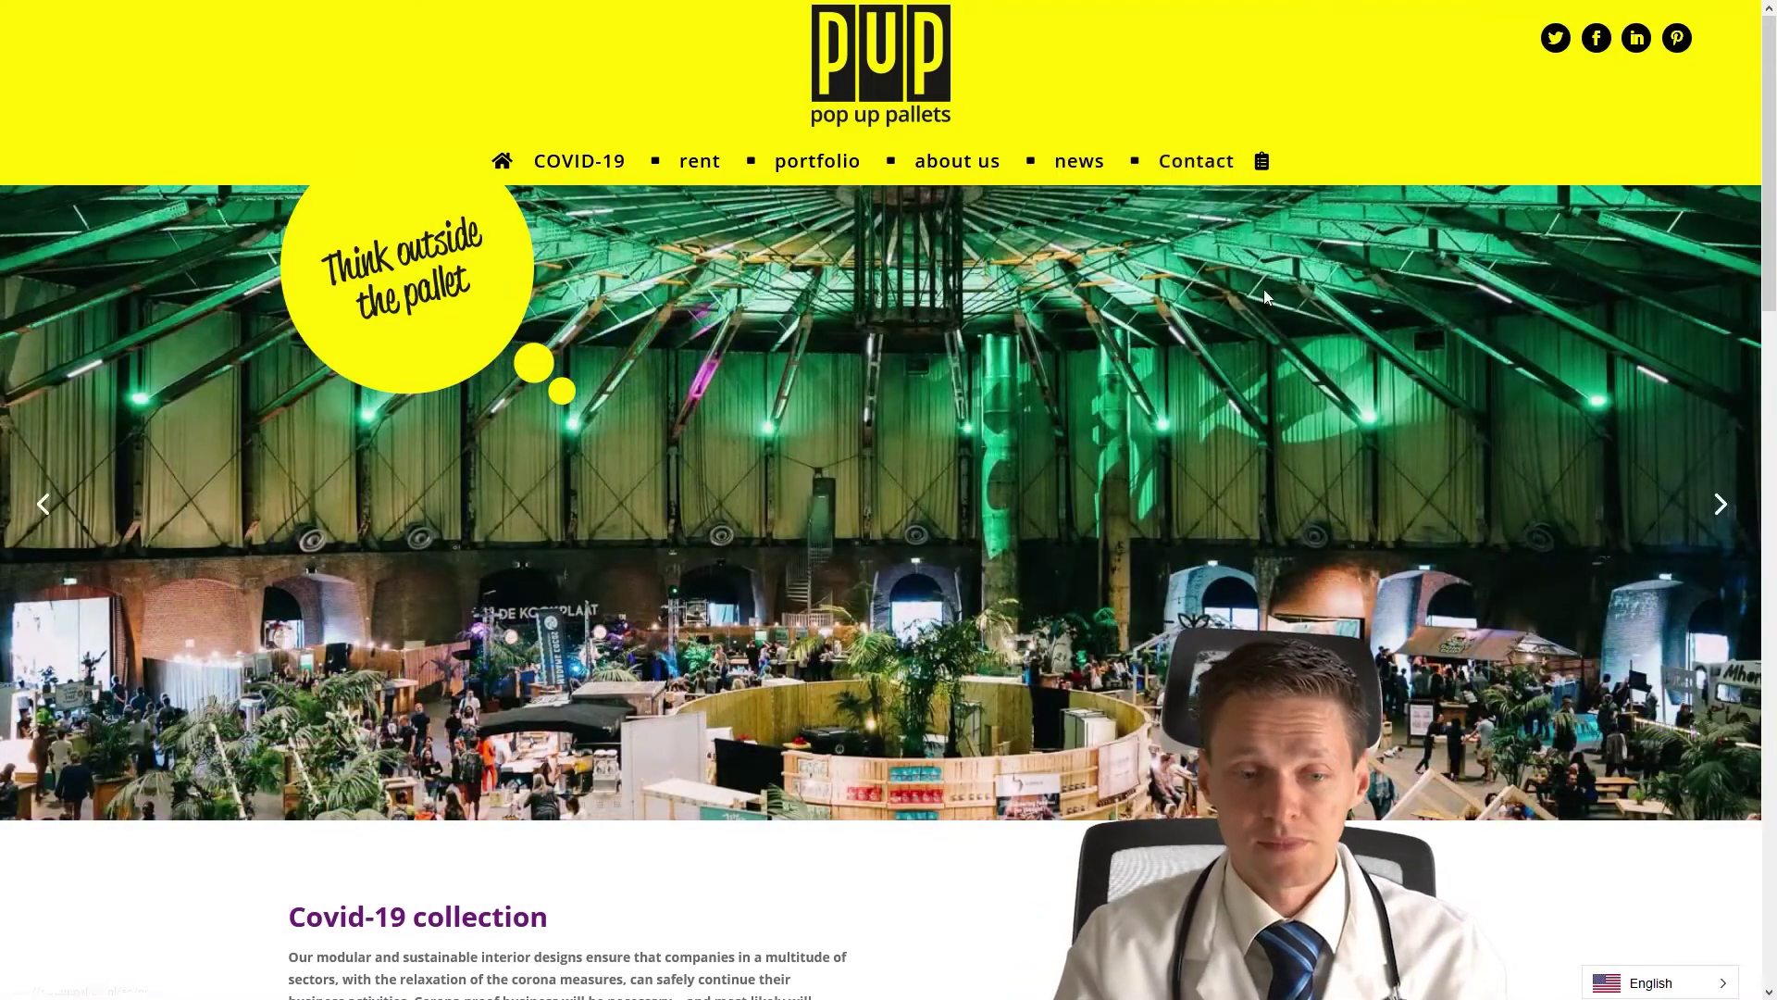
# - Scroll through the translated homepage and highlight the Design and build paragraph to review it
pyautogui.scroll(-15, 1615, 630)
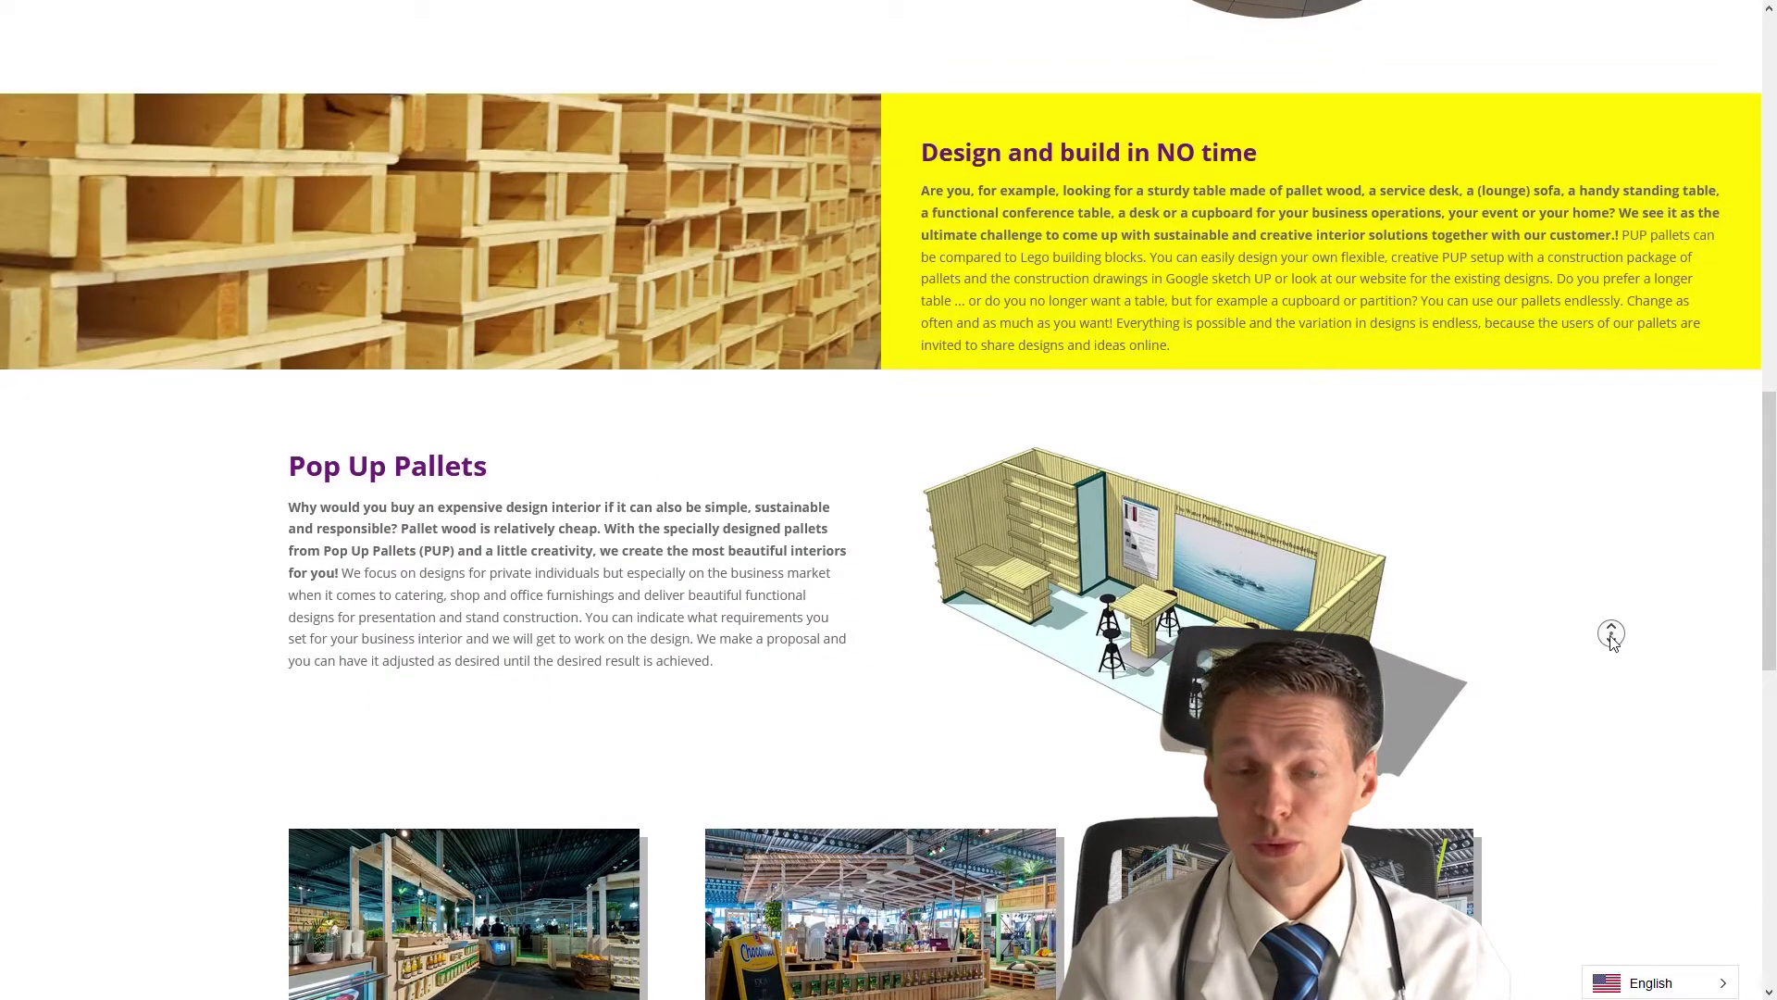
pyautogui.scroll(-1, 1616, 651)
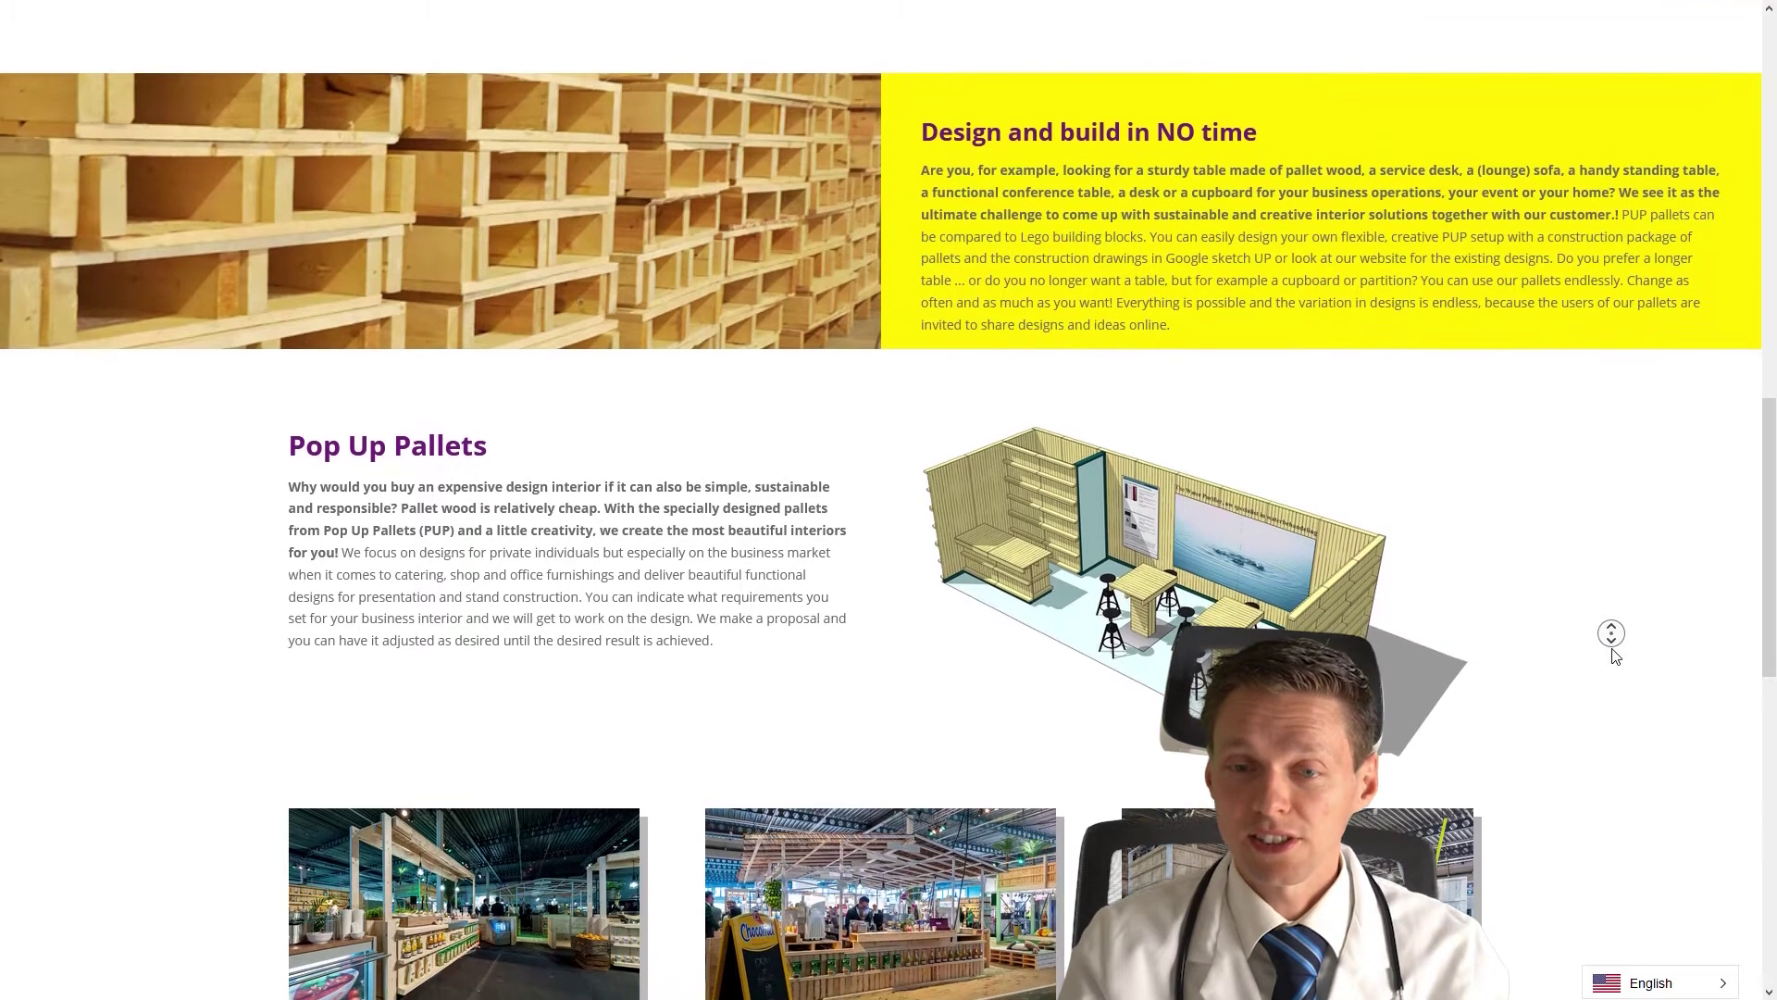
pyautogui.scroll(-1, 1616, 656)
pyautogui.middleClick(1615, 656)
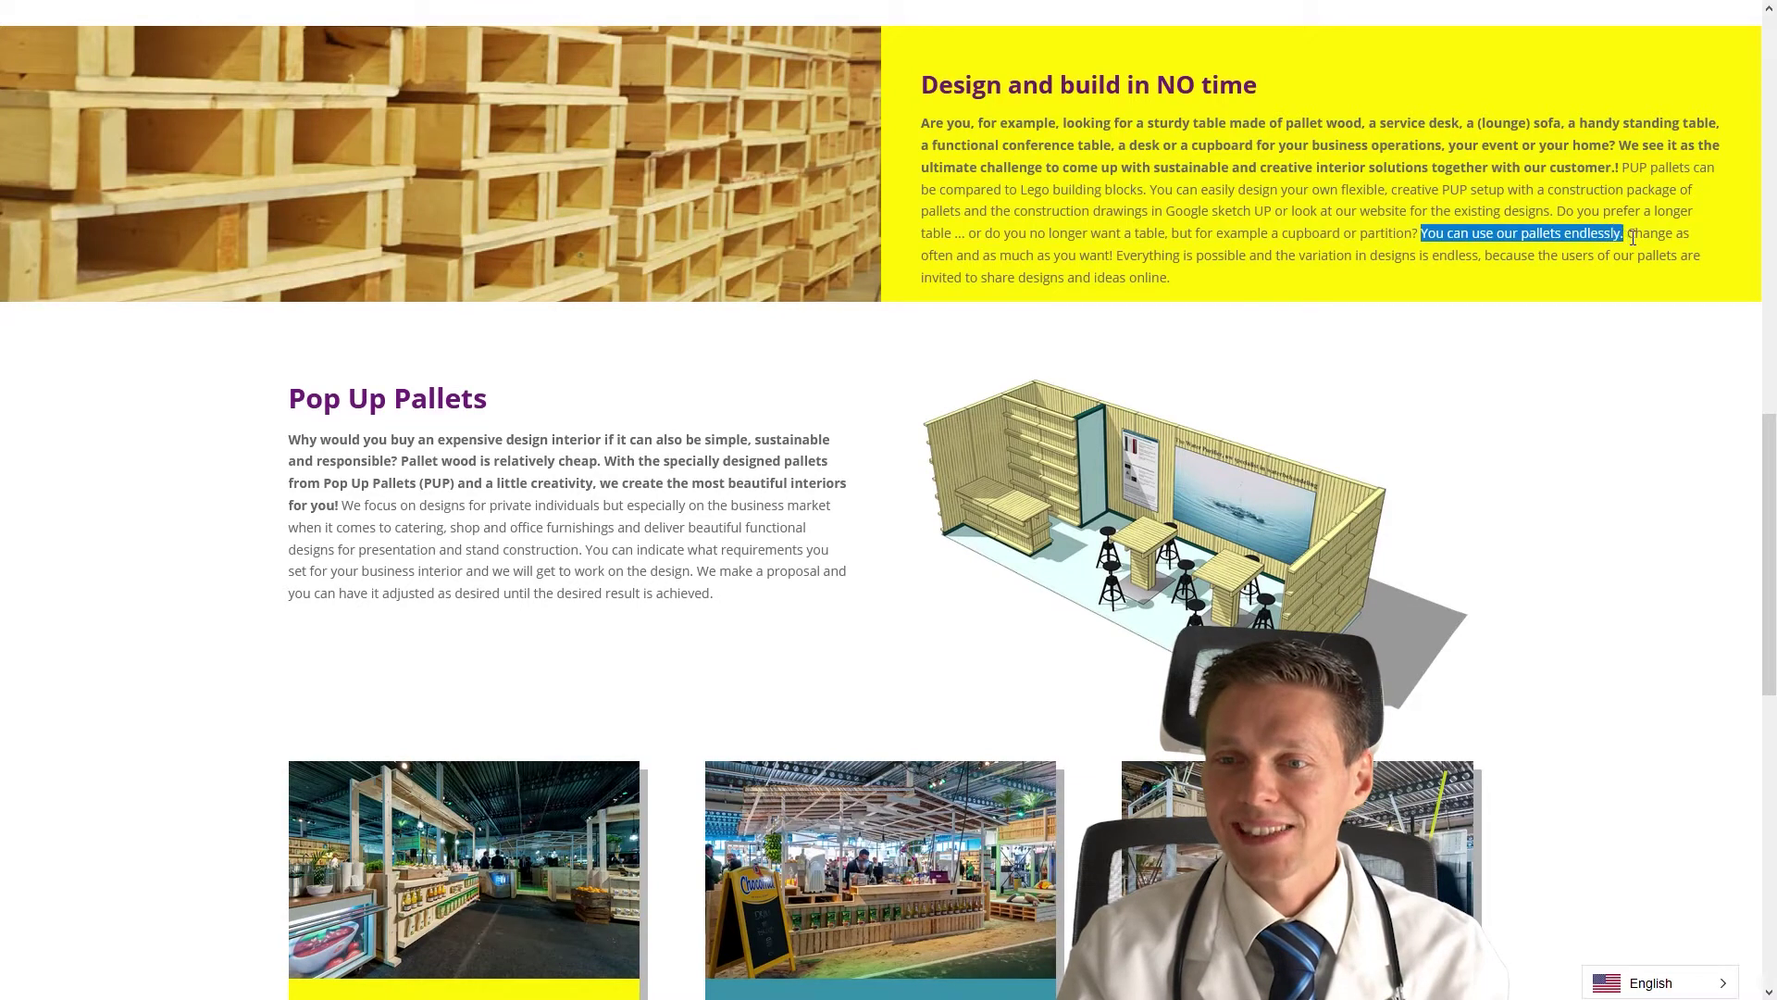
pyautogui.moveTo(1690, 234); pyautogui.dragTo(1099, 260)
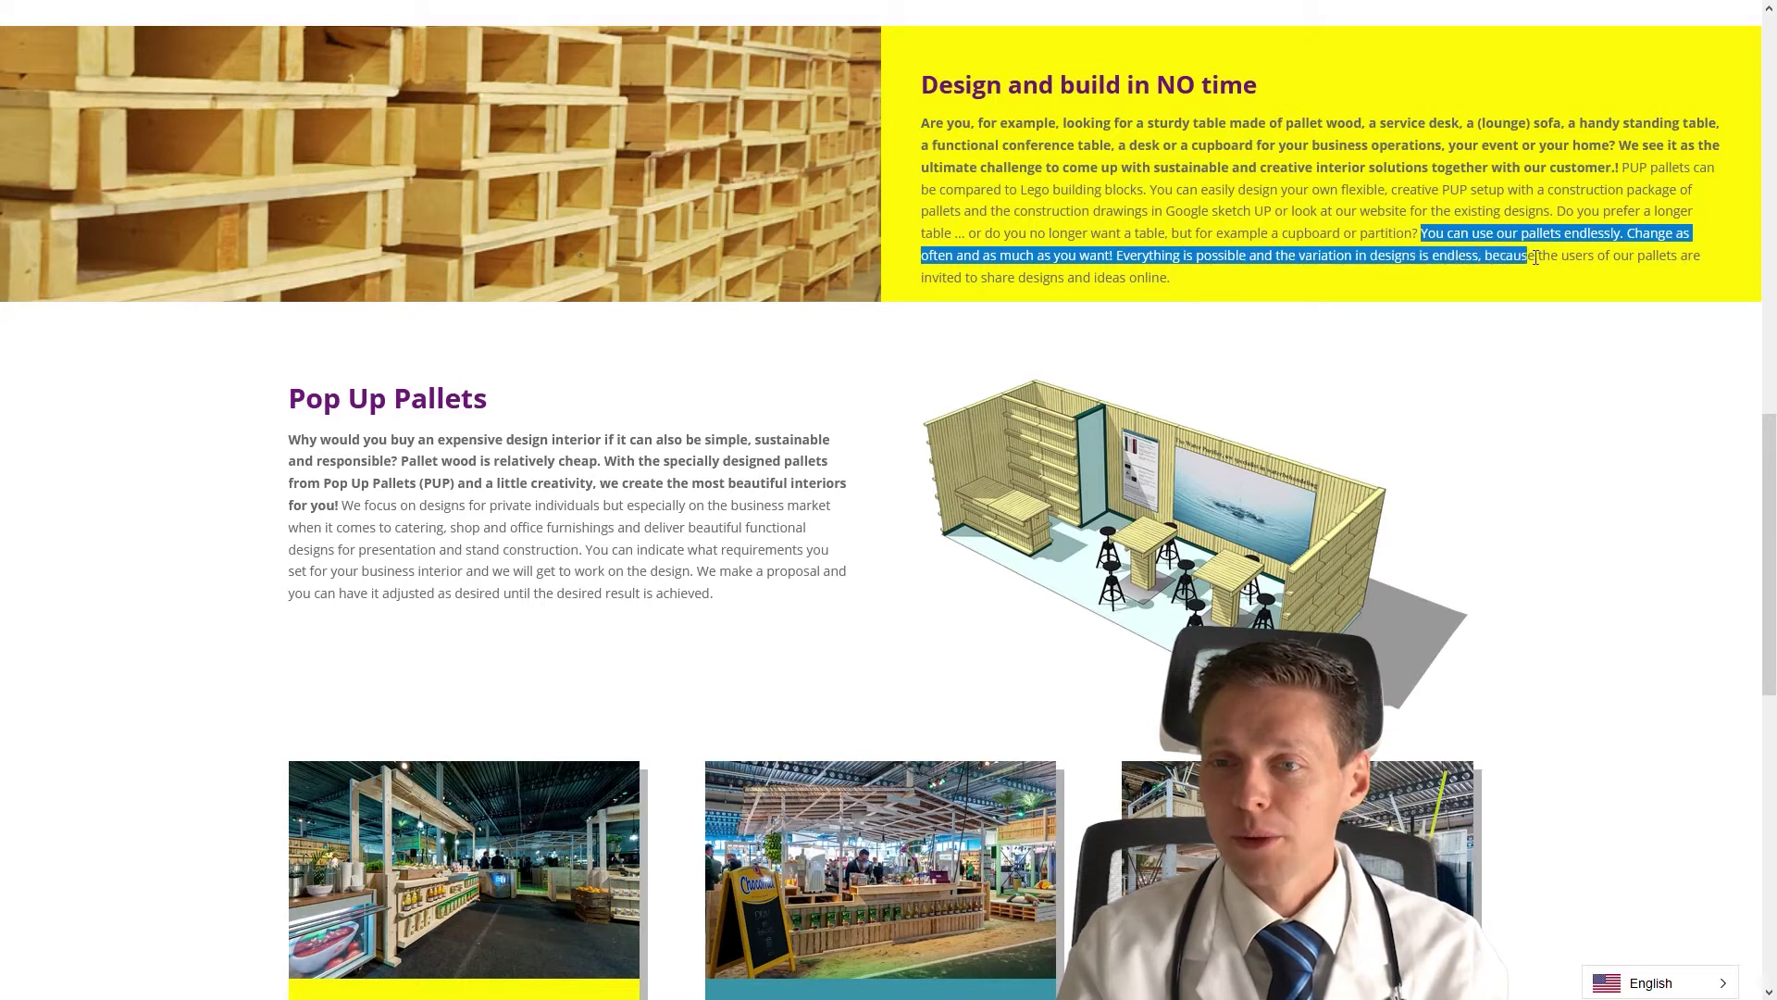
pyautogui.moveTo(1672, 258); pyautogui.dragTo(1673, 286)
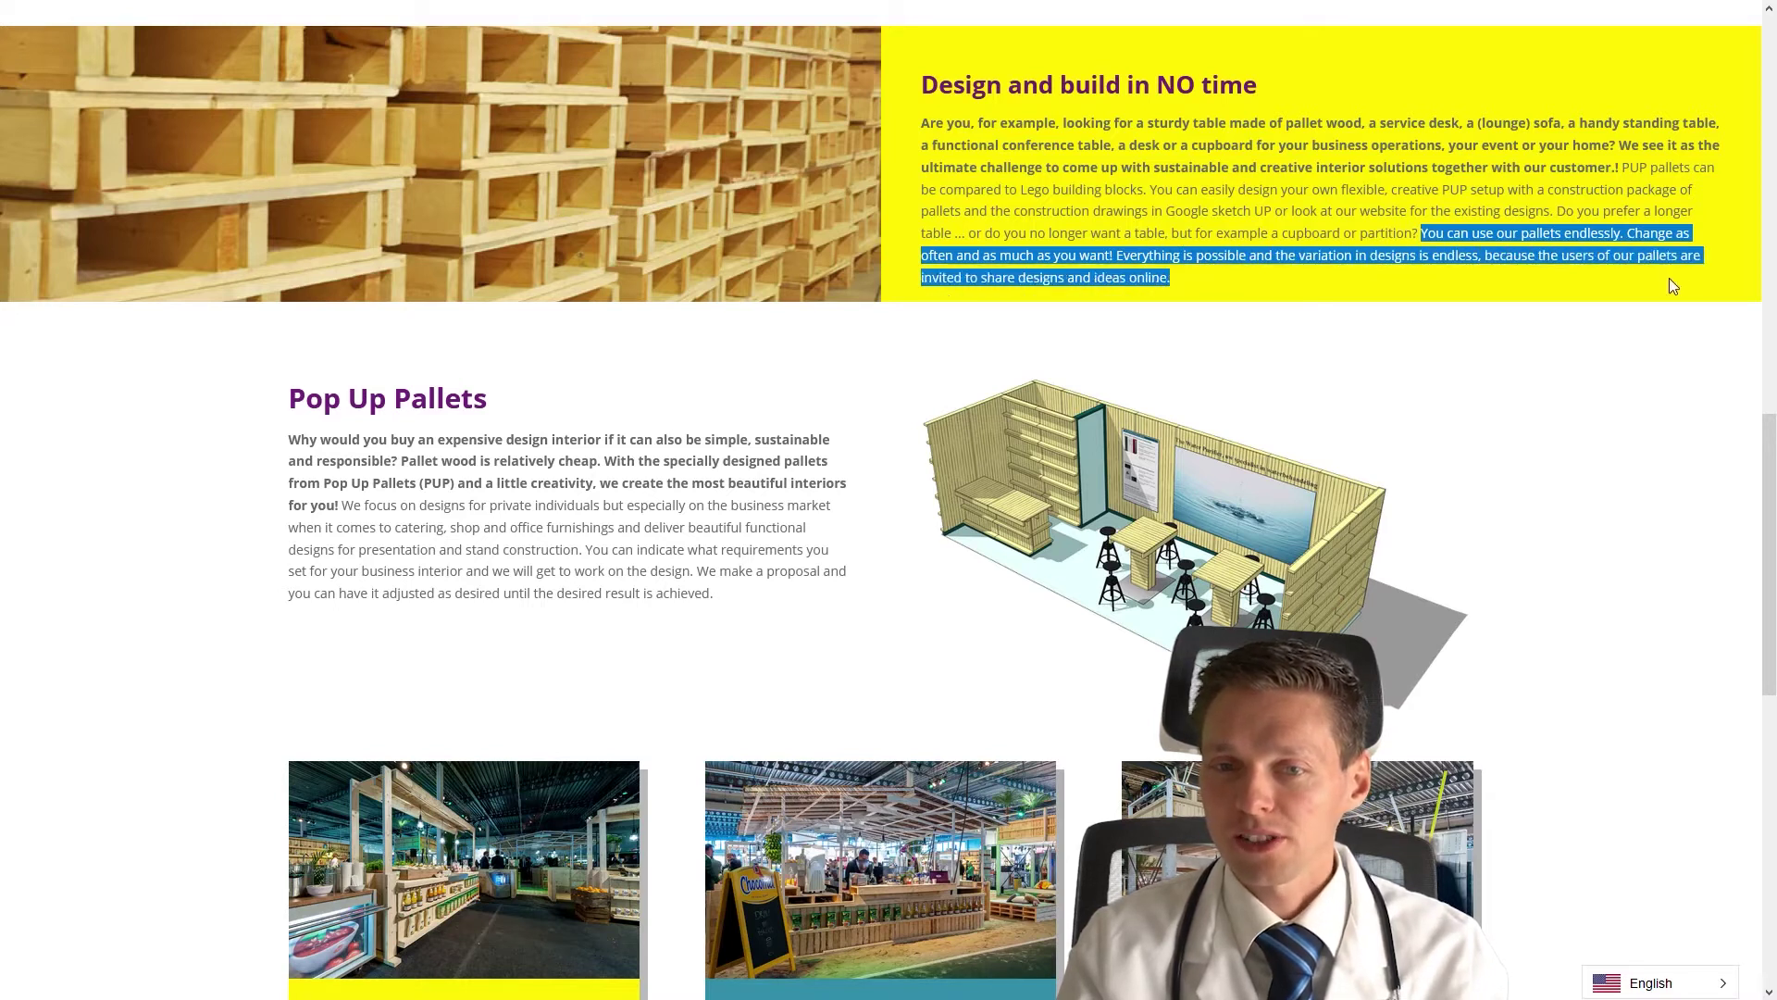
pyautogui.moveTo(1069, 274); pyautogui.dragTo(1191, 281)
pyautogui.click(1190, 281)
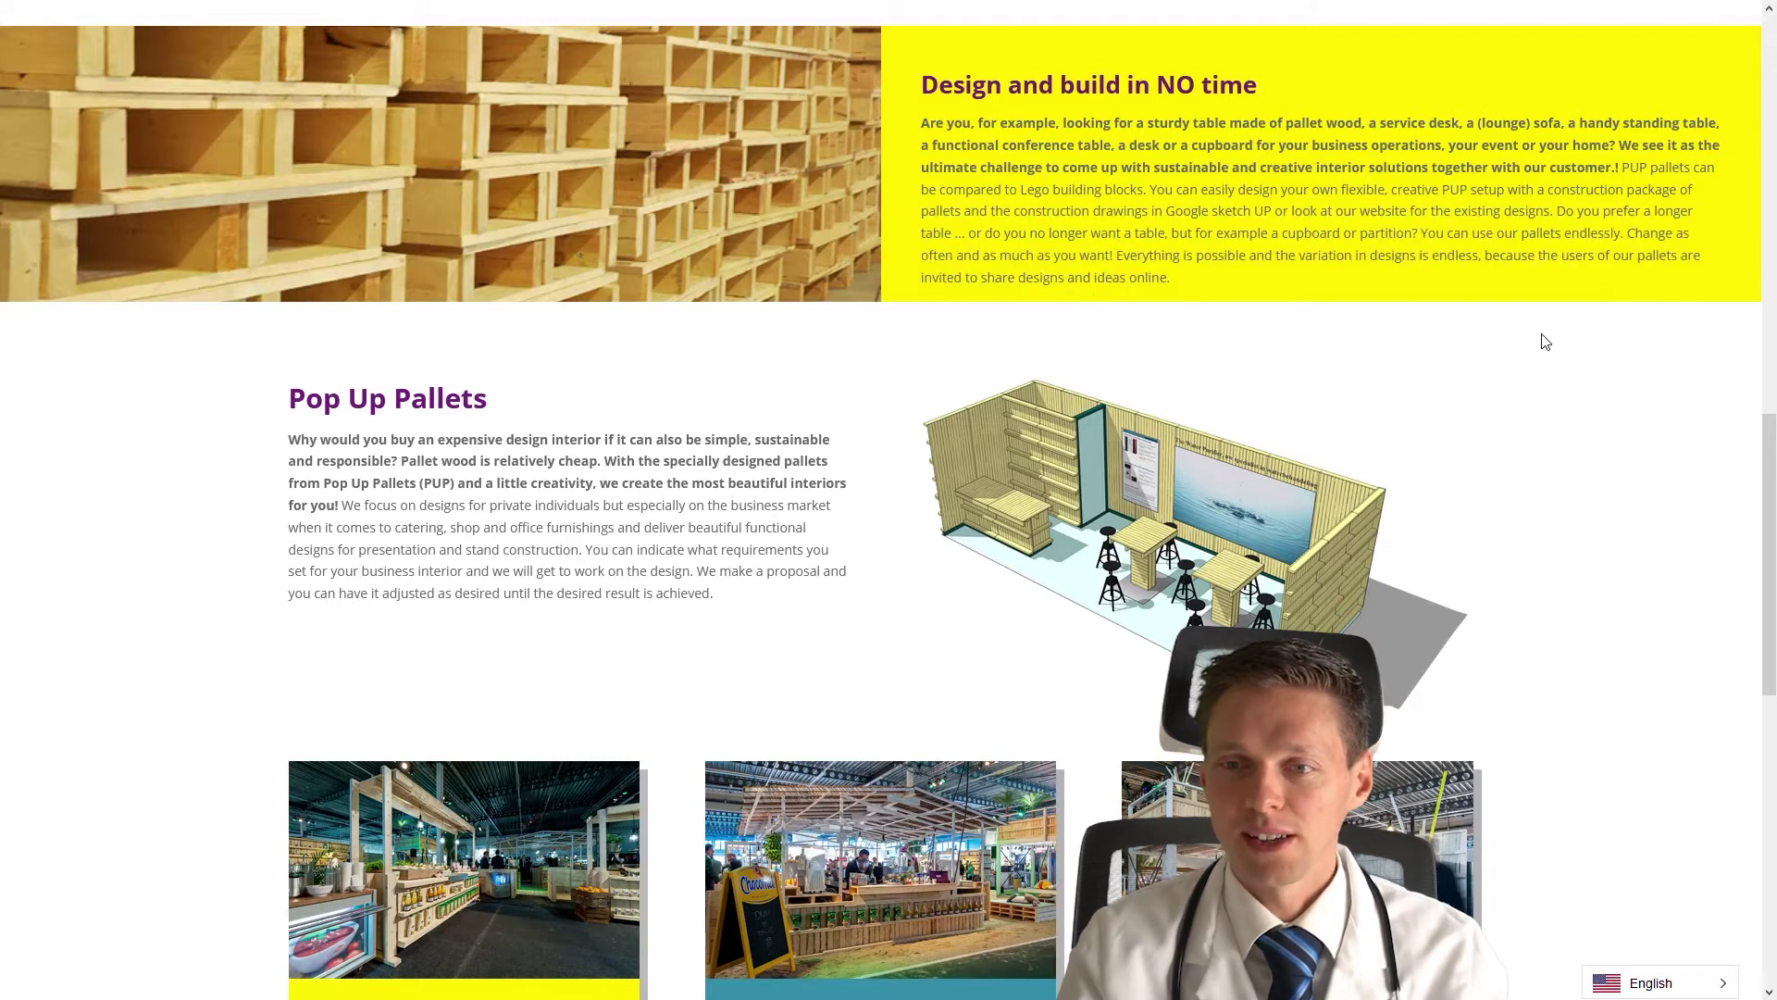
pyautogui.middleClick(1586, 382)
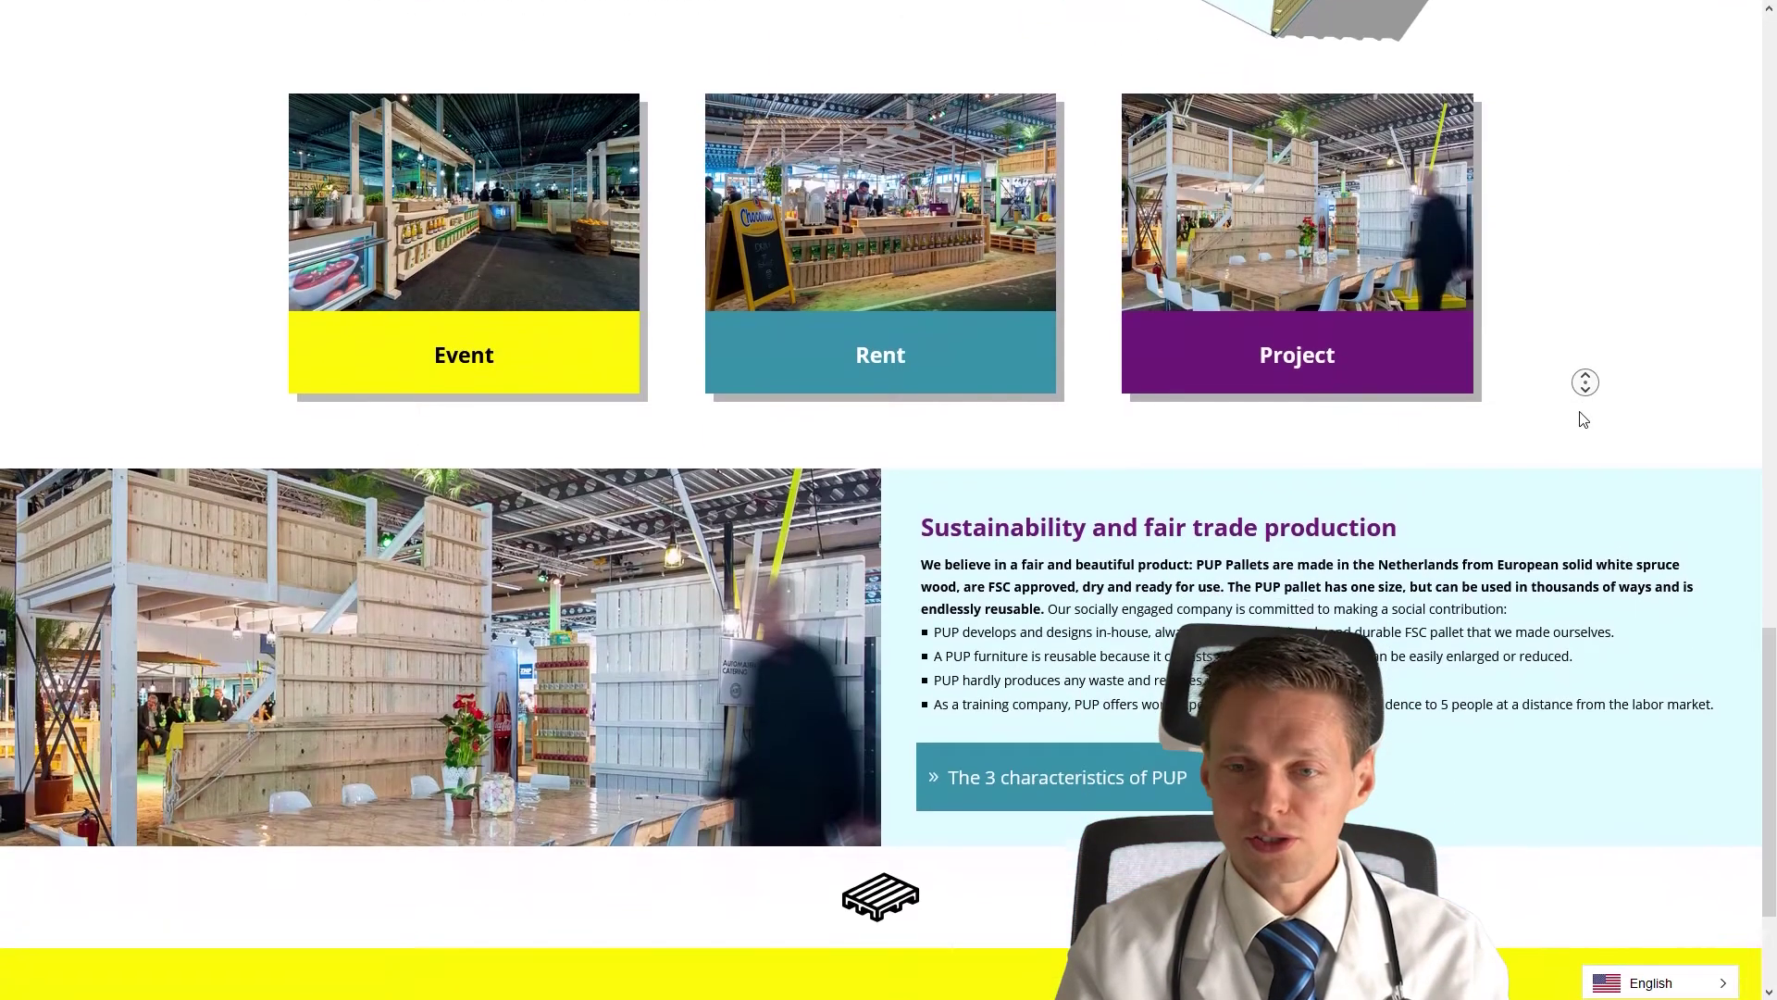
pyautogui.click(1259, 375)
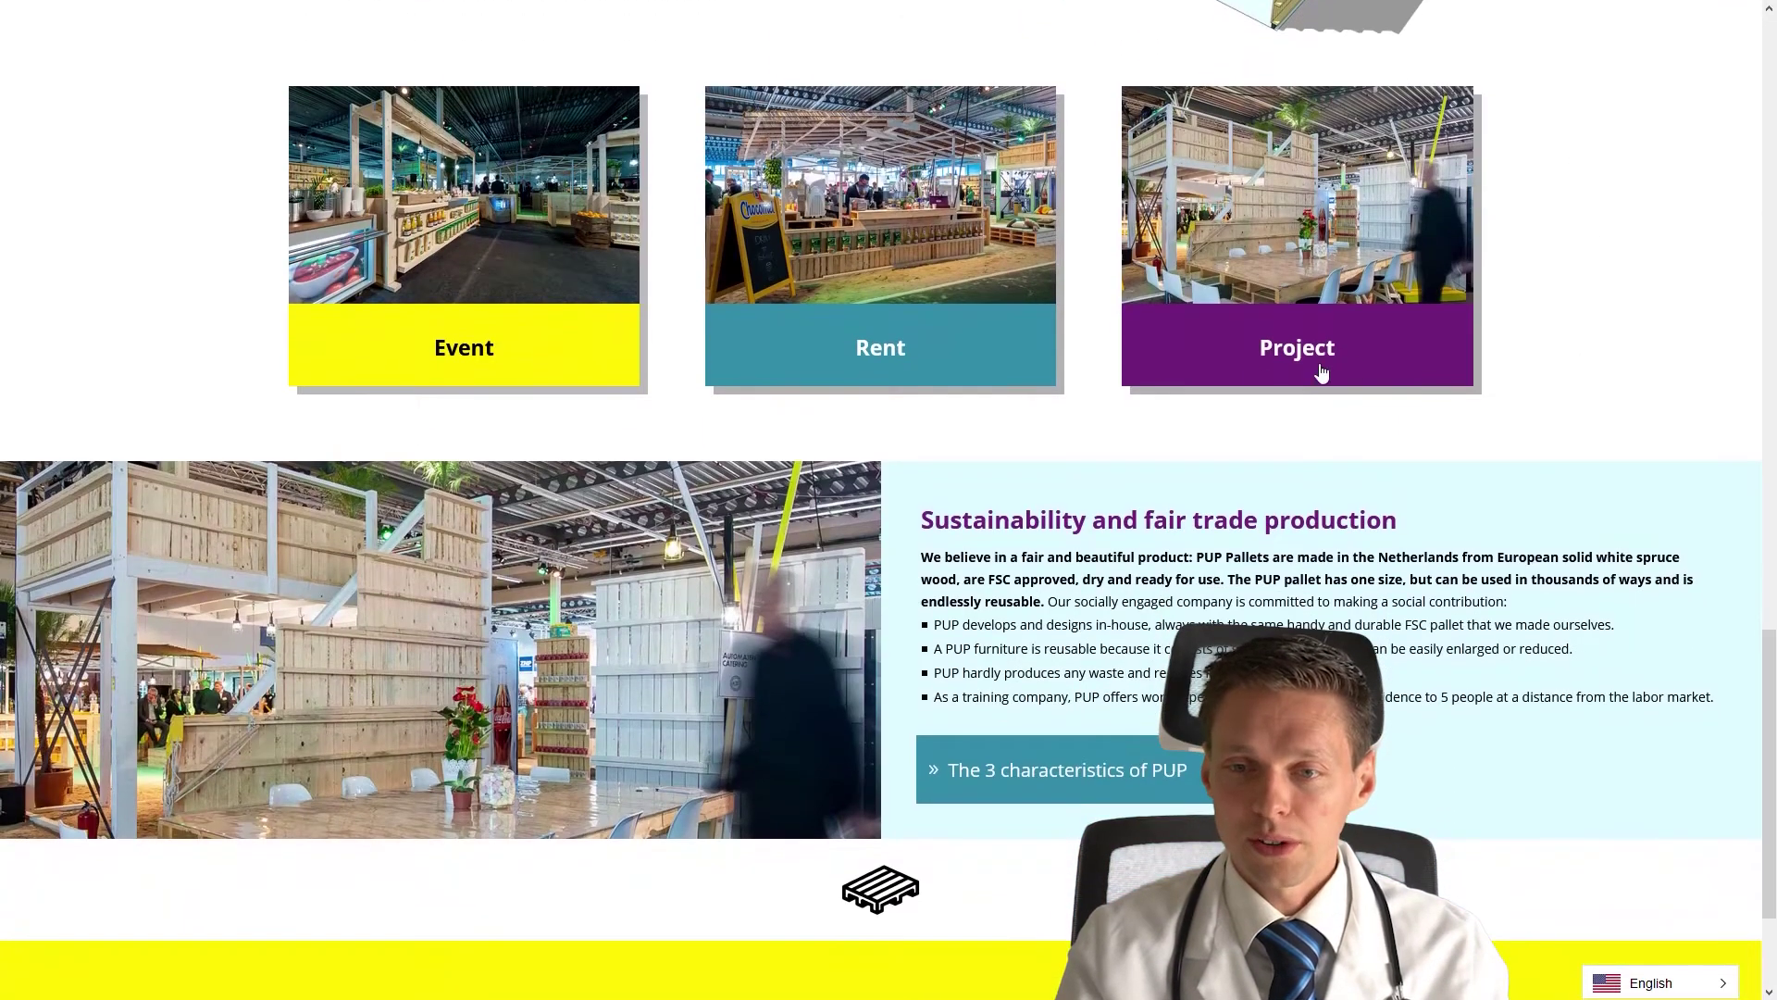
pyautogui.middleClick(1574, 464)
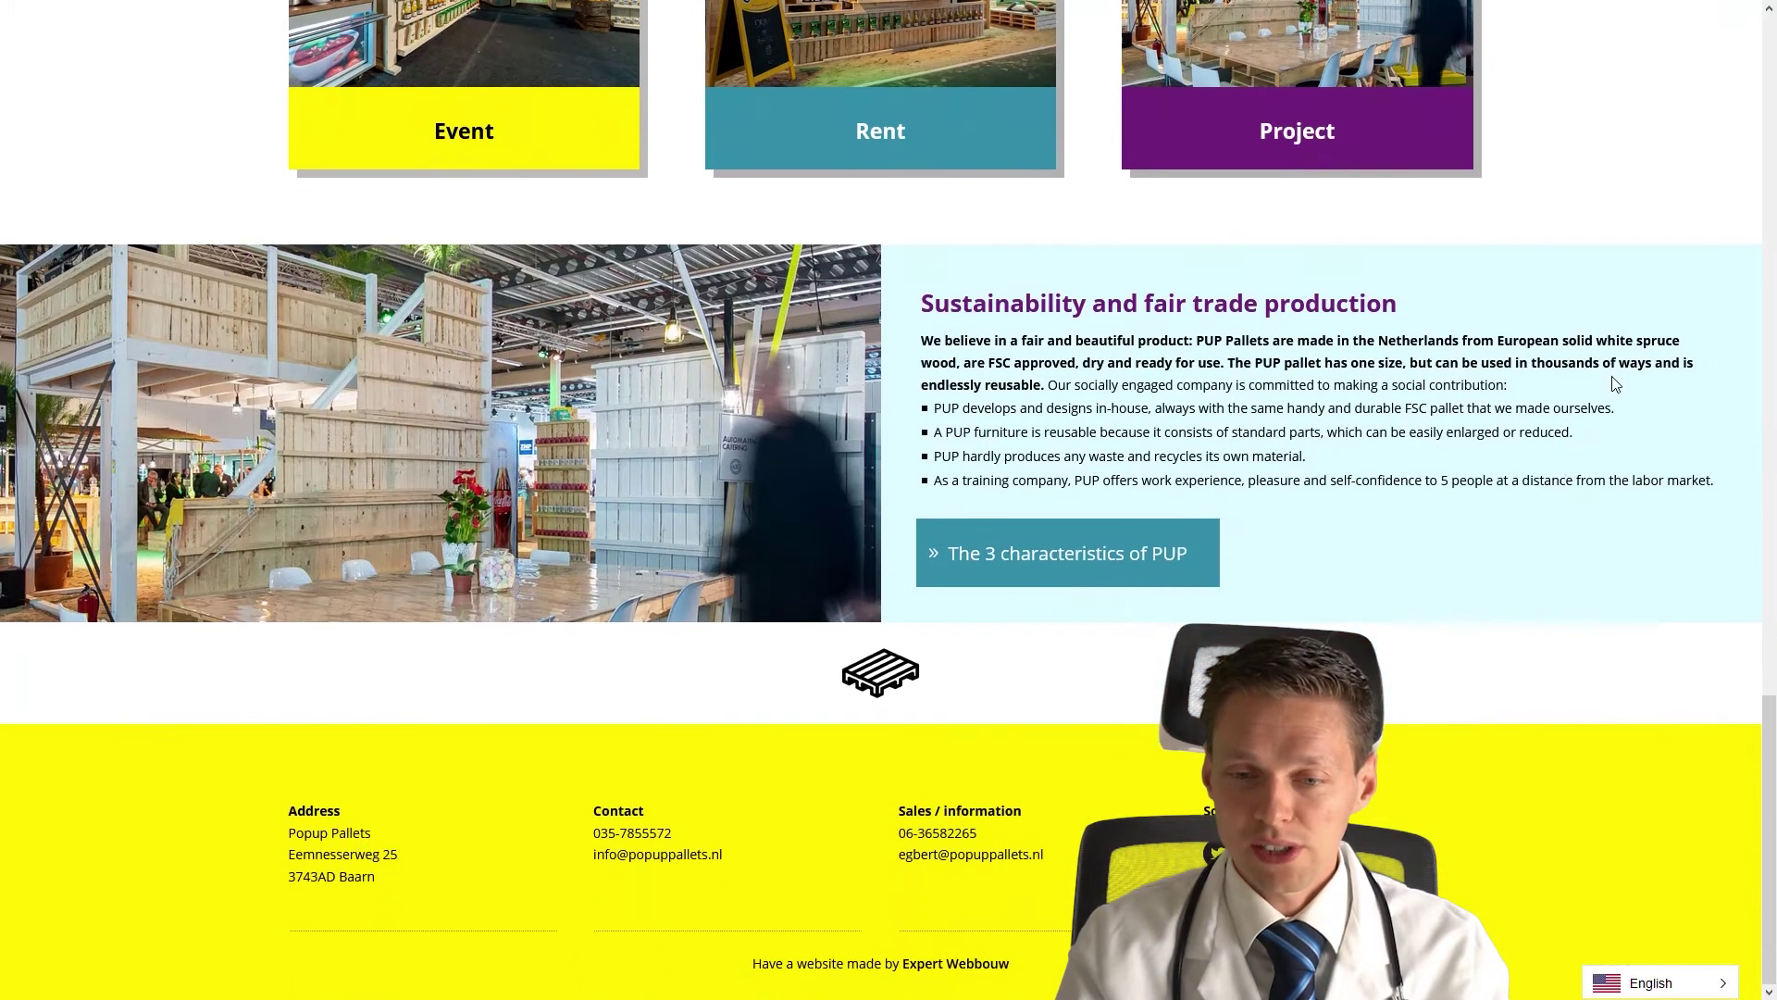
pyautogui.middleClick(1611, 376)
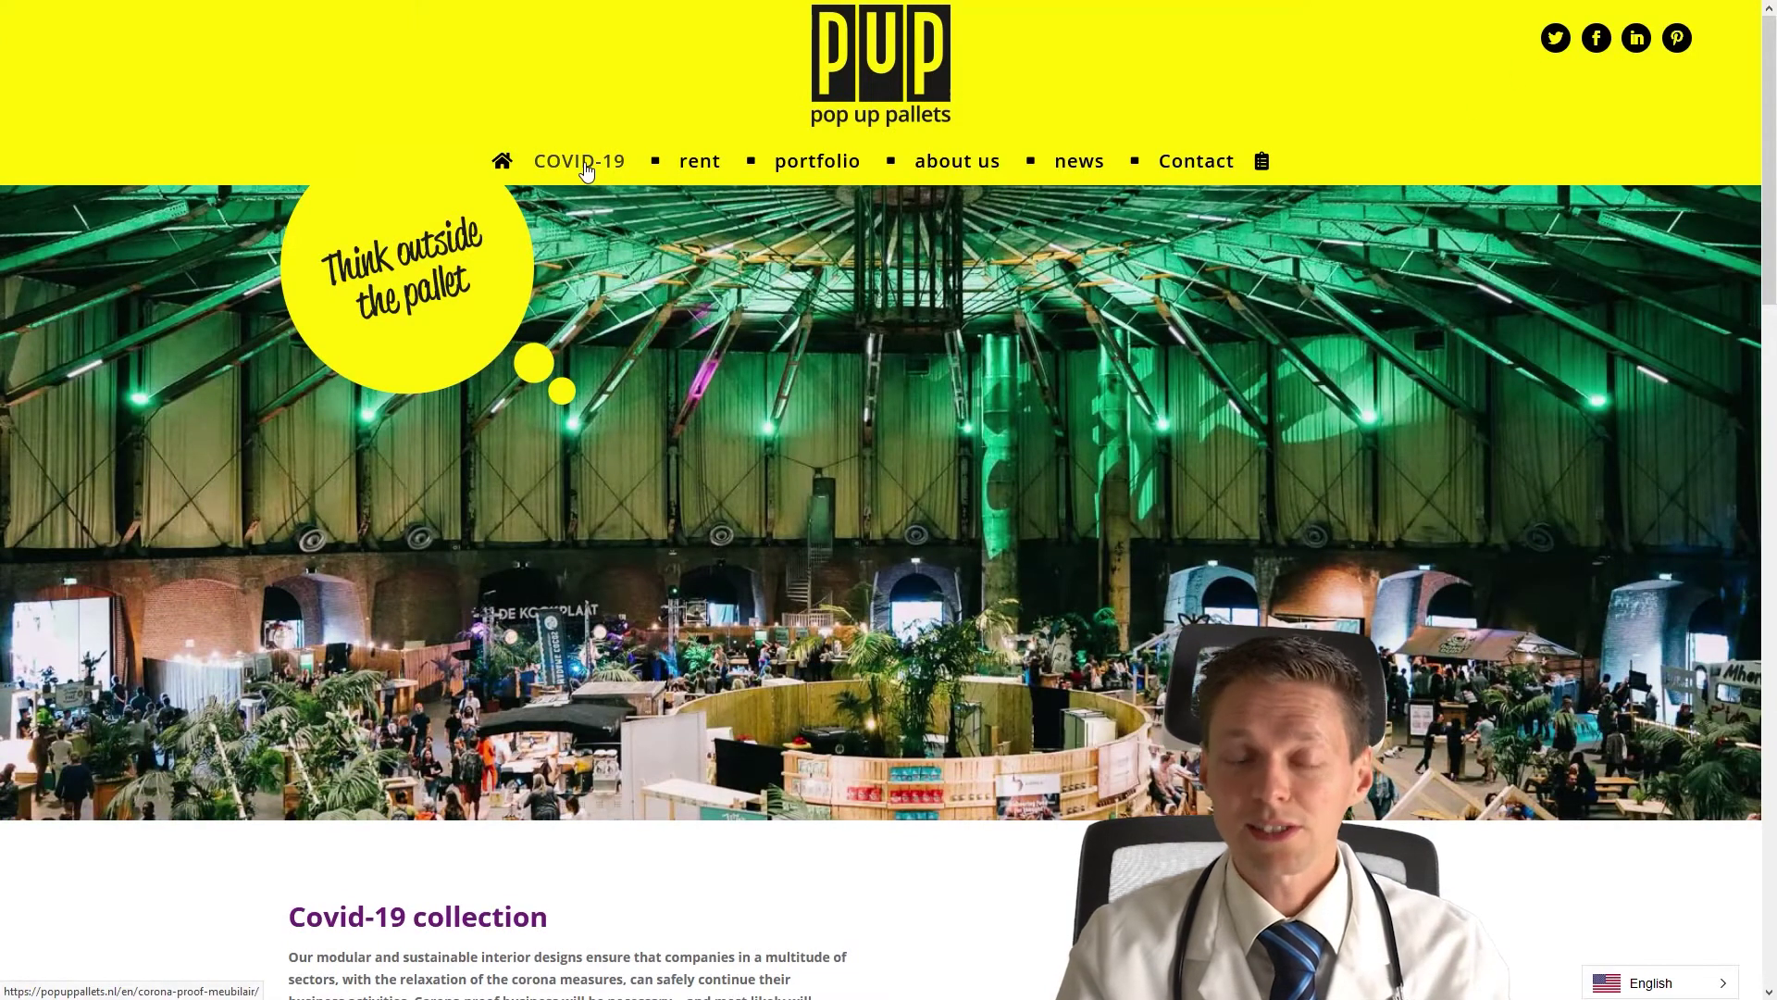
# - Open the rental products and filter them to the Tables category
pyautogui.click(715, 275)
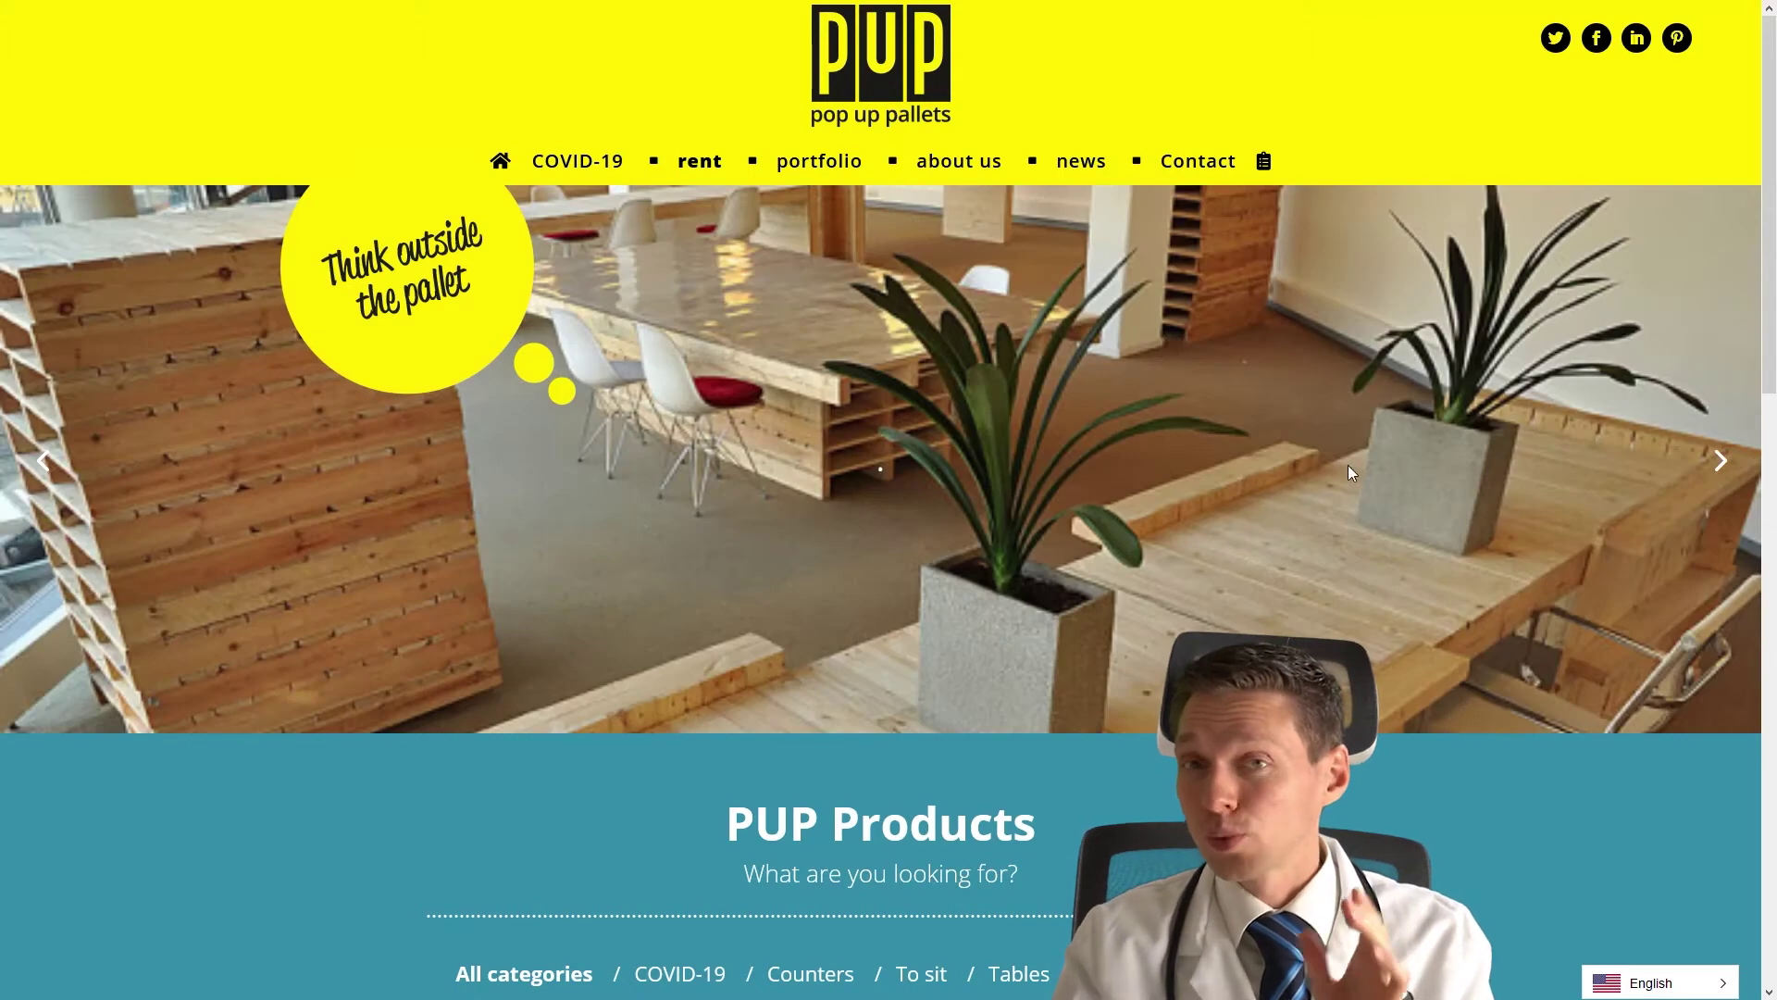
pyautogui.middleClick(1408, 448)
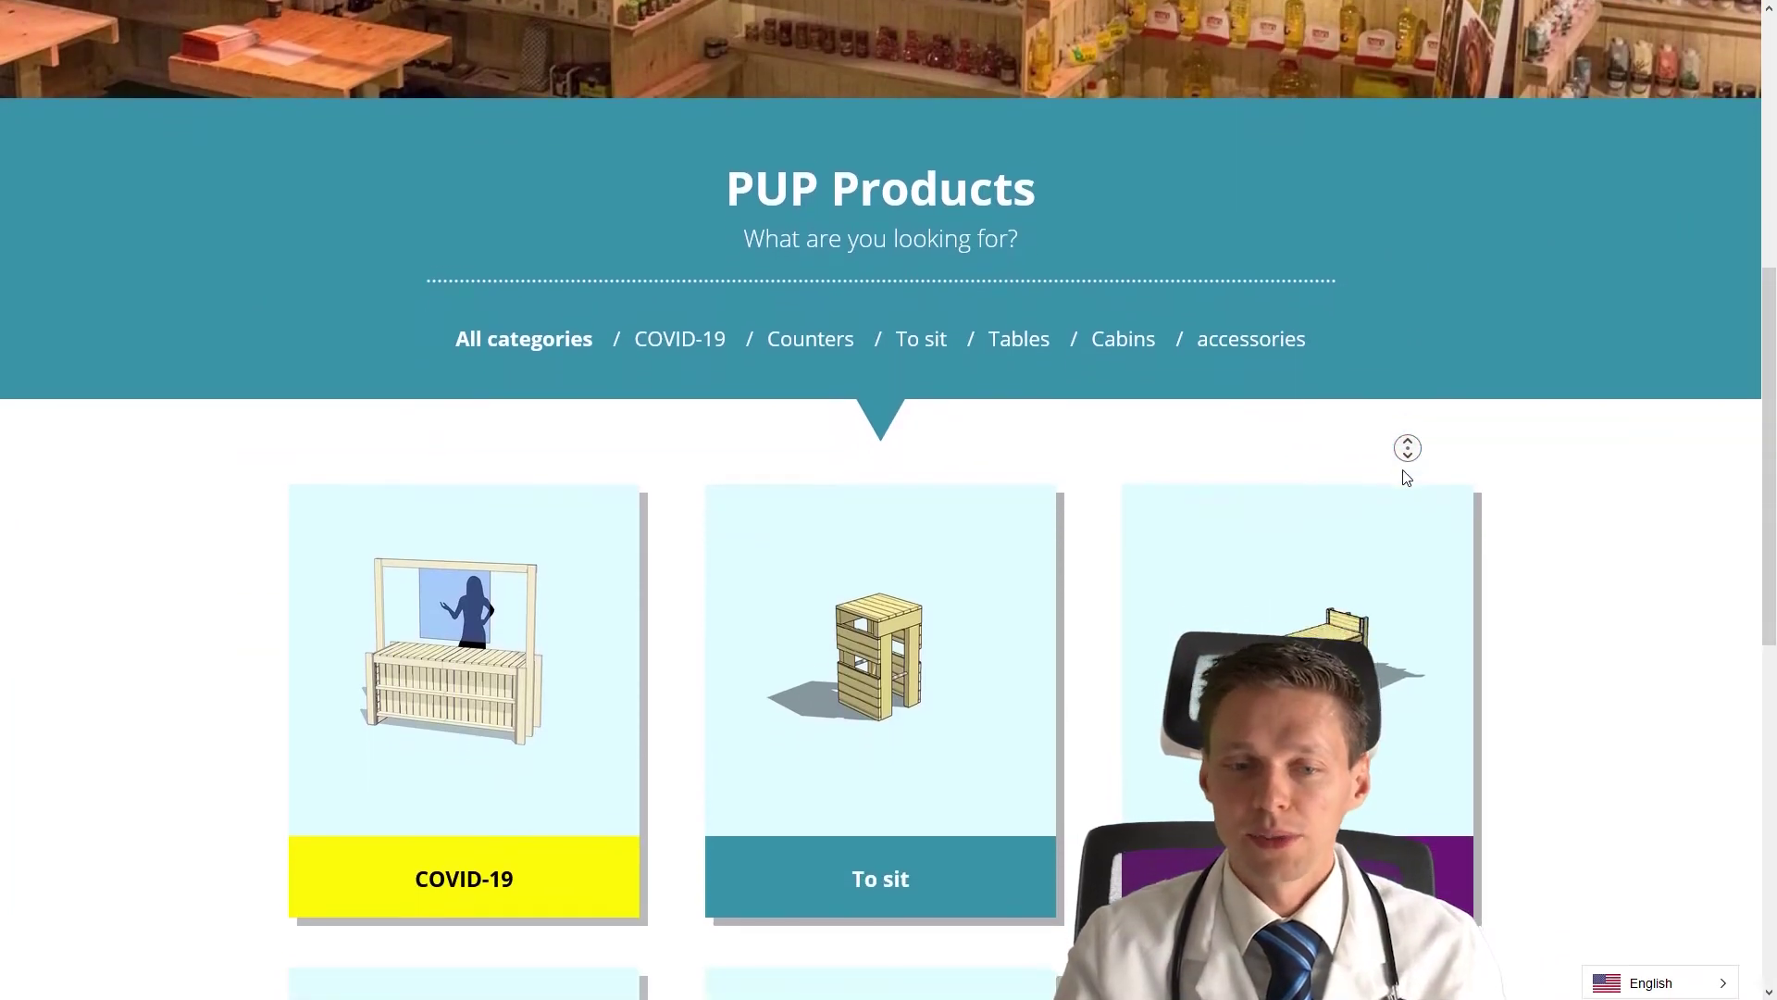
pyautogui.middleClick(1409, 498)
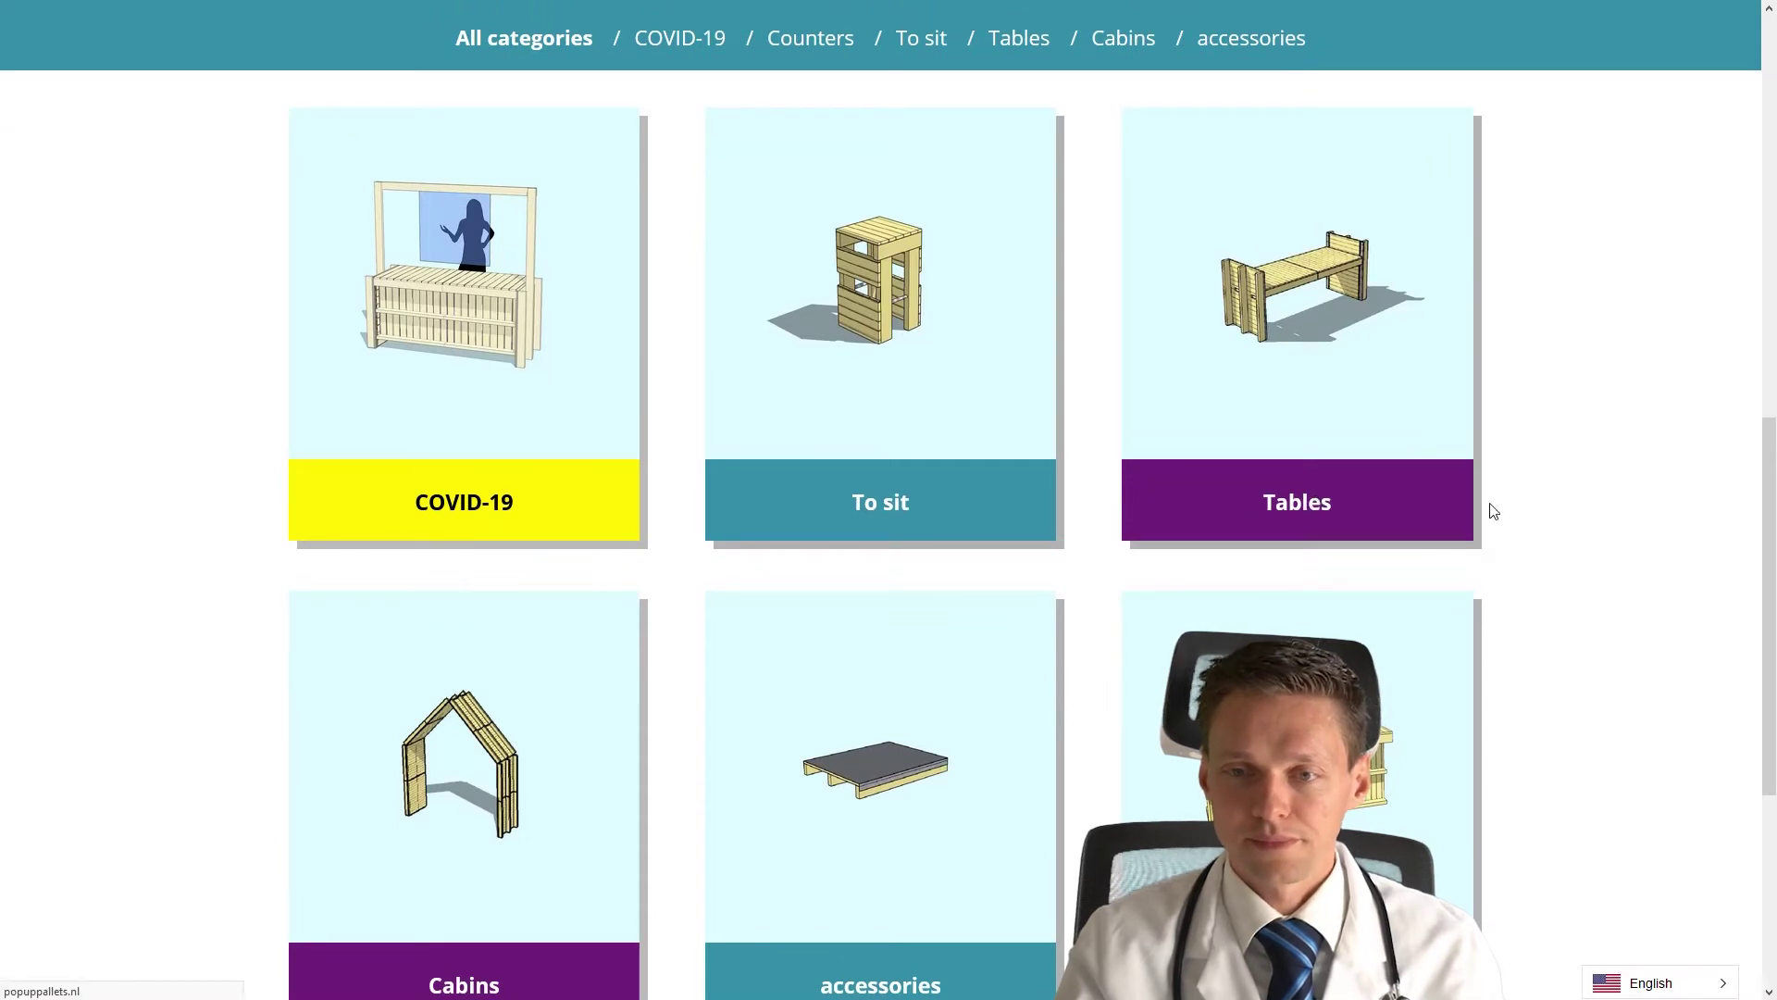
pyautogui.click(1552, 463)
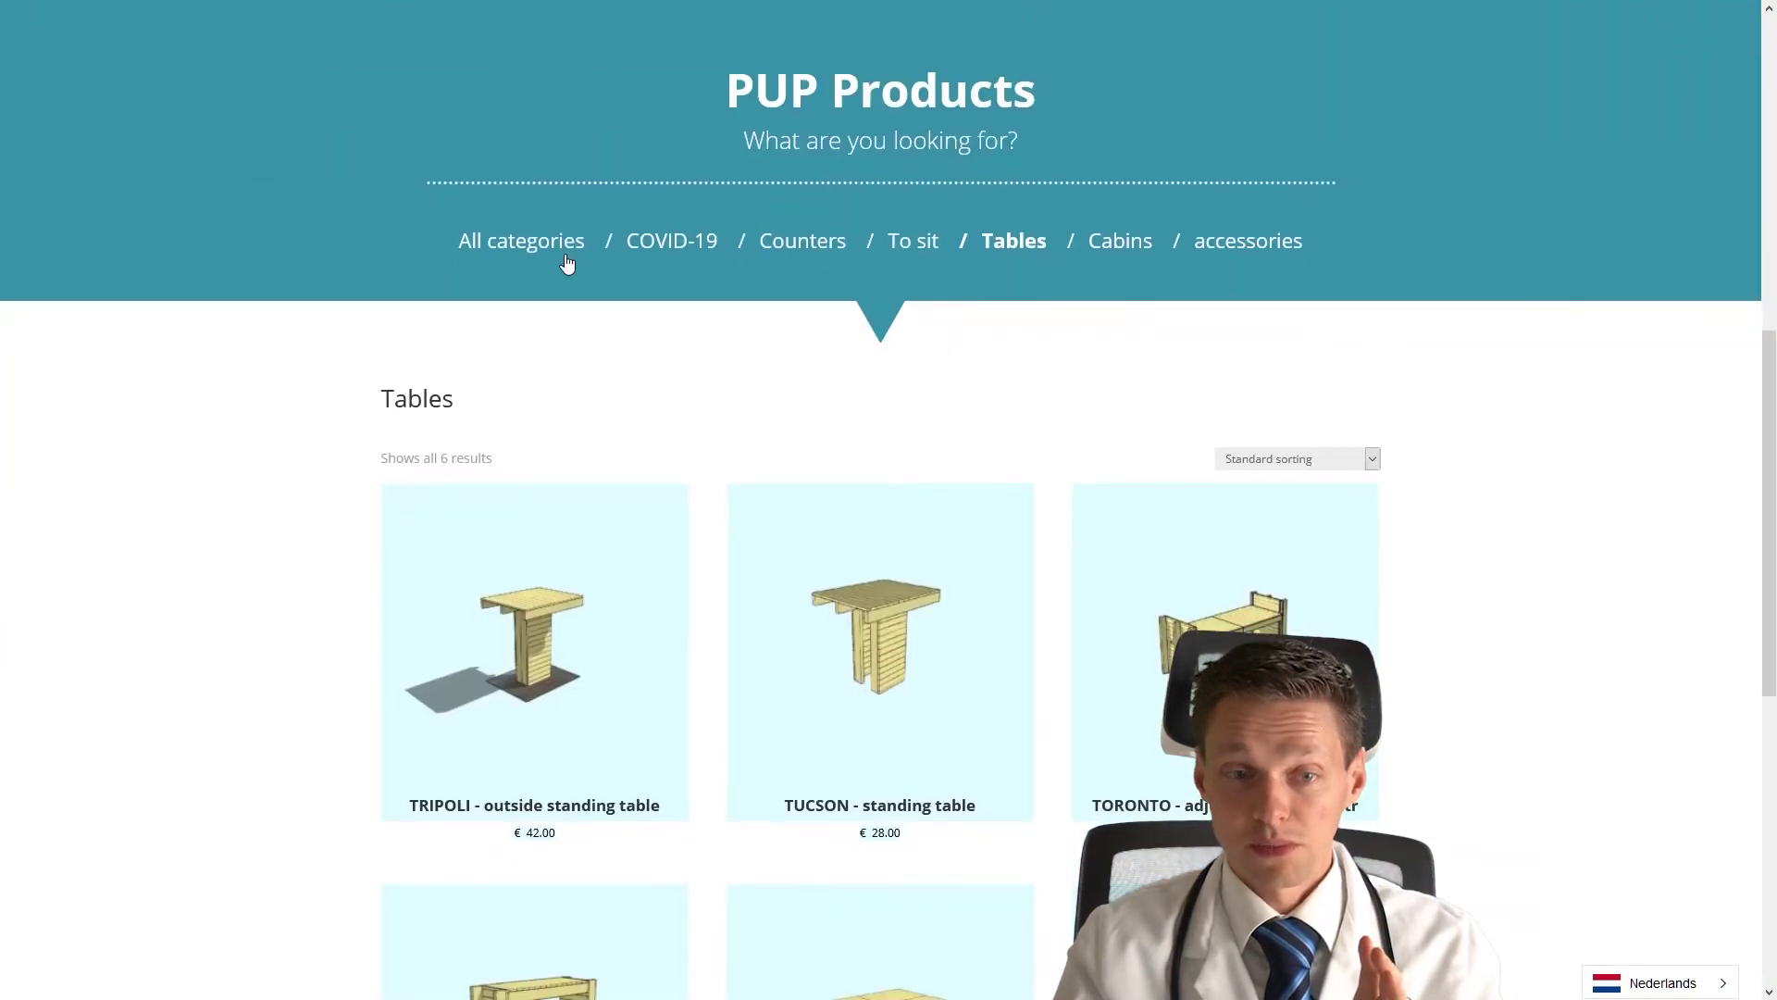
pyautogui.scroll(-2, 1033, 518)
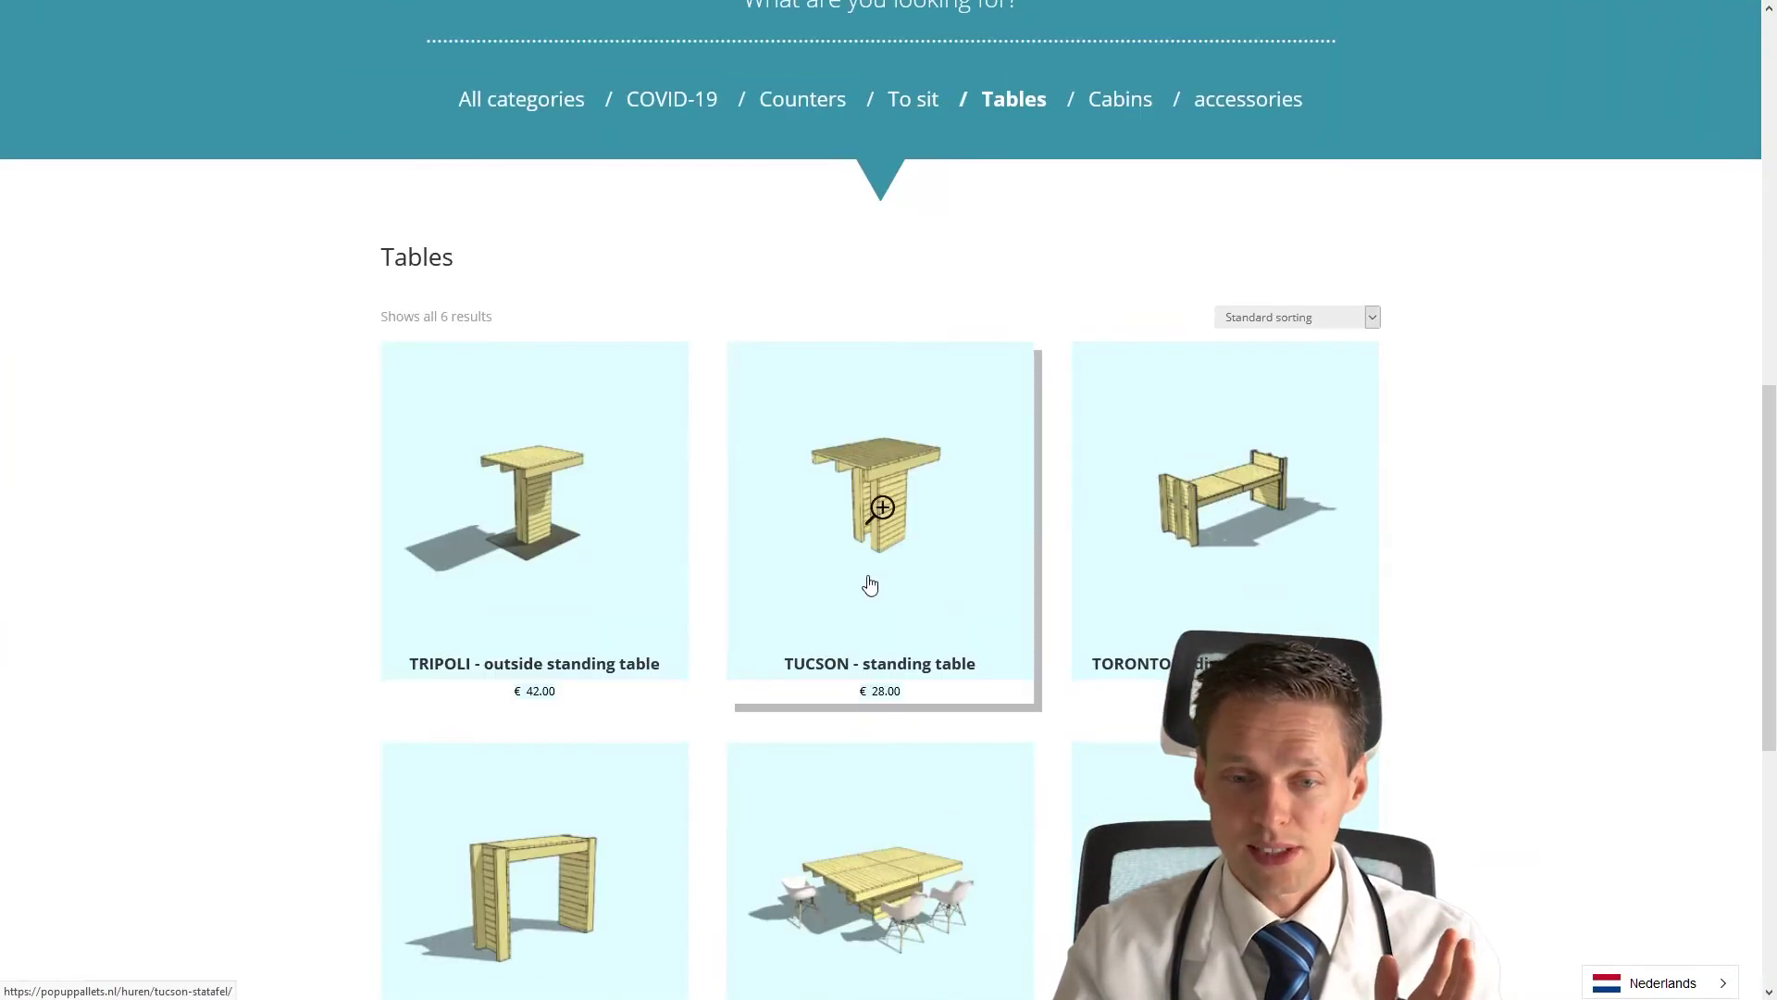
pyautogui.scroll(-2, 588, 608)
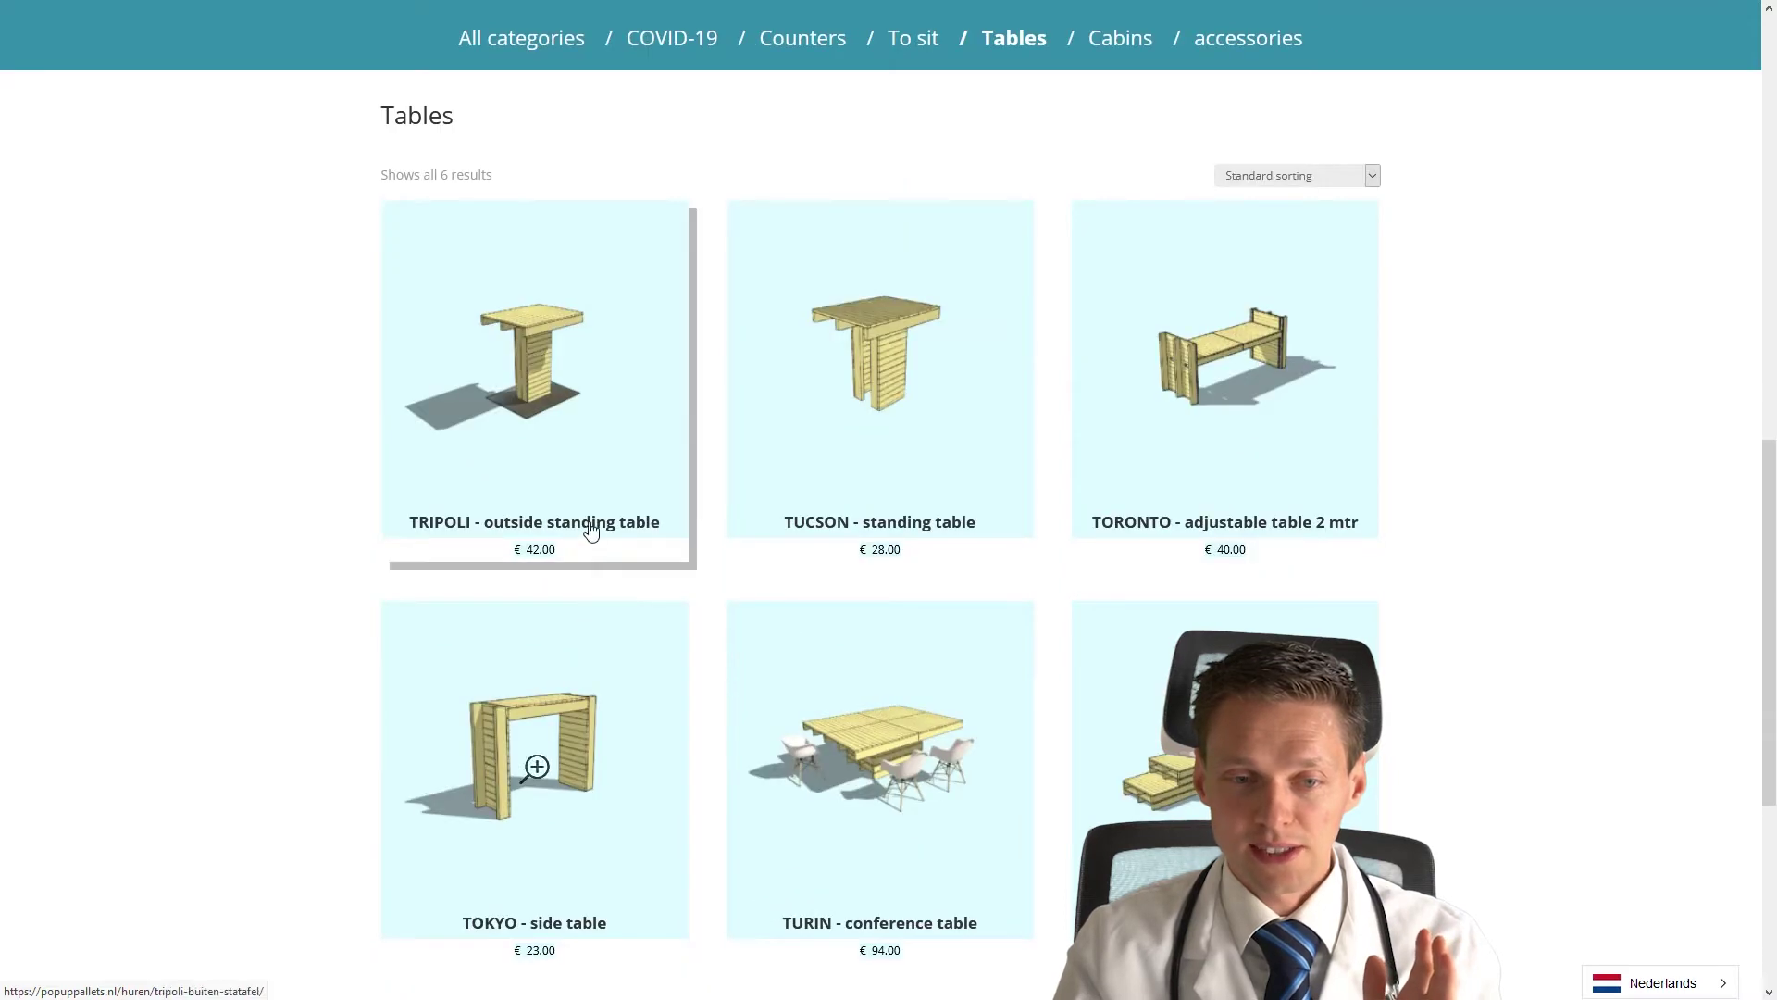
pyautogui.middleClick(1481, 515)
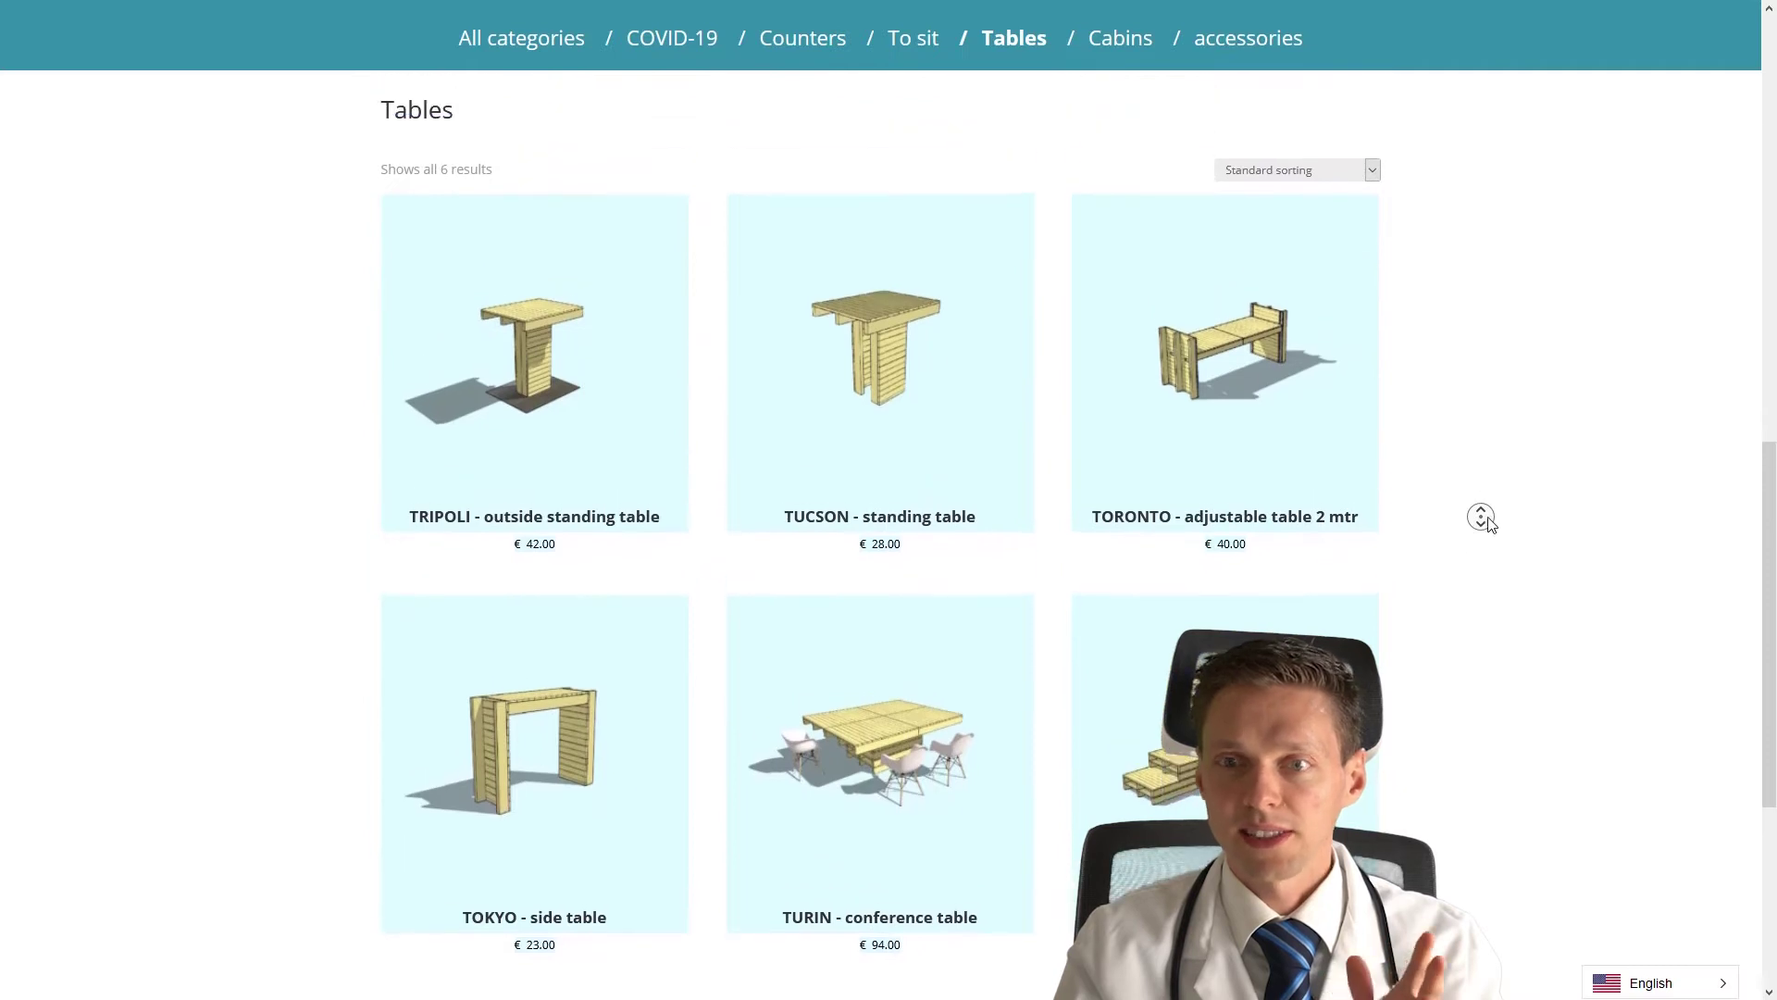
pyautogui.middleClick(1490, 525)
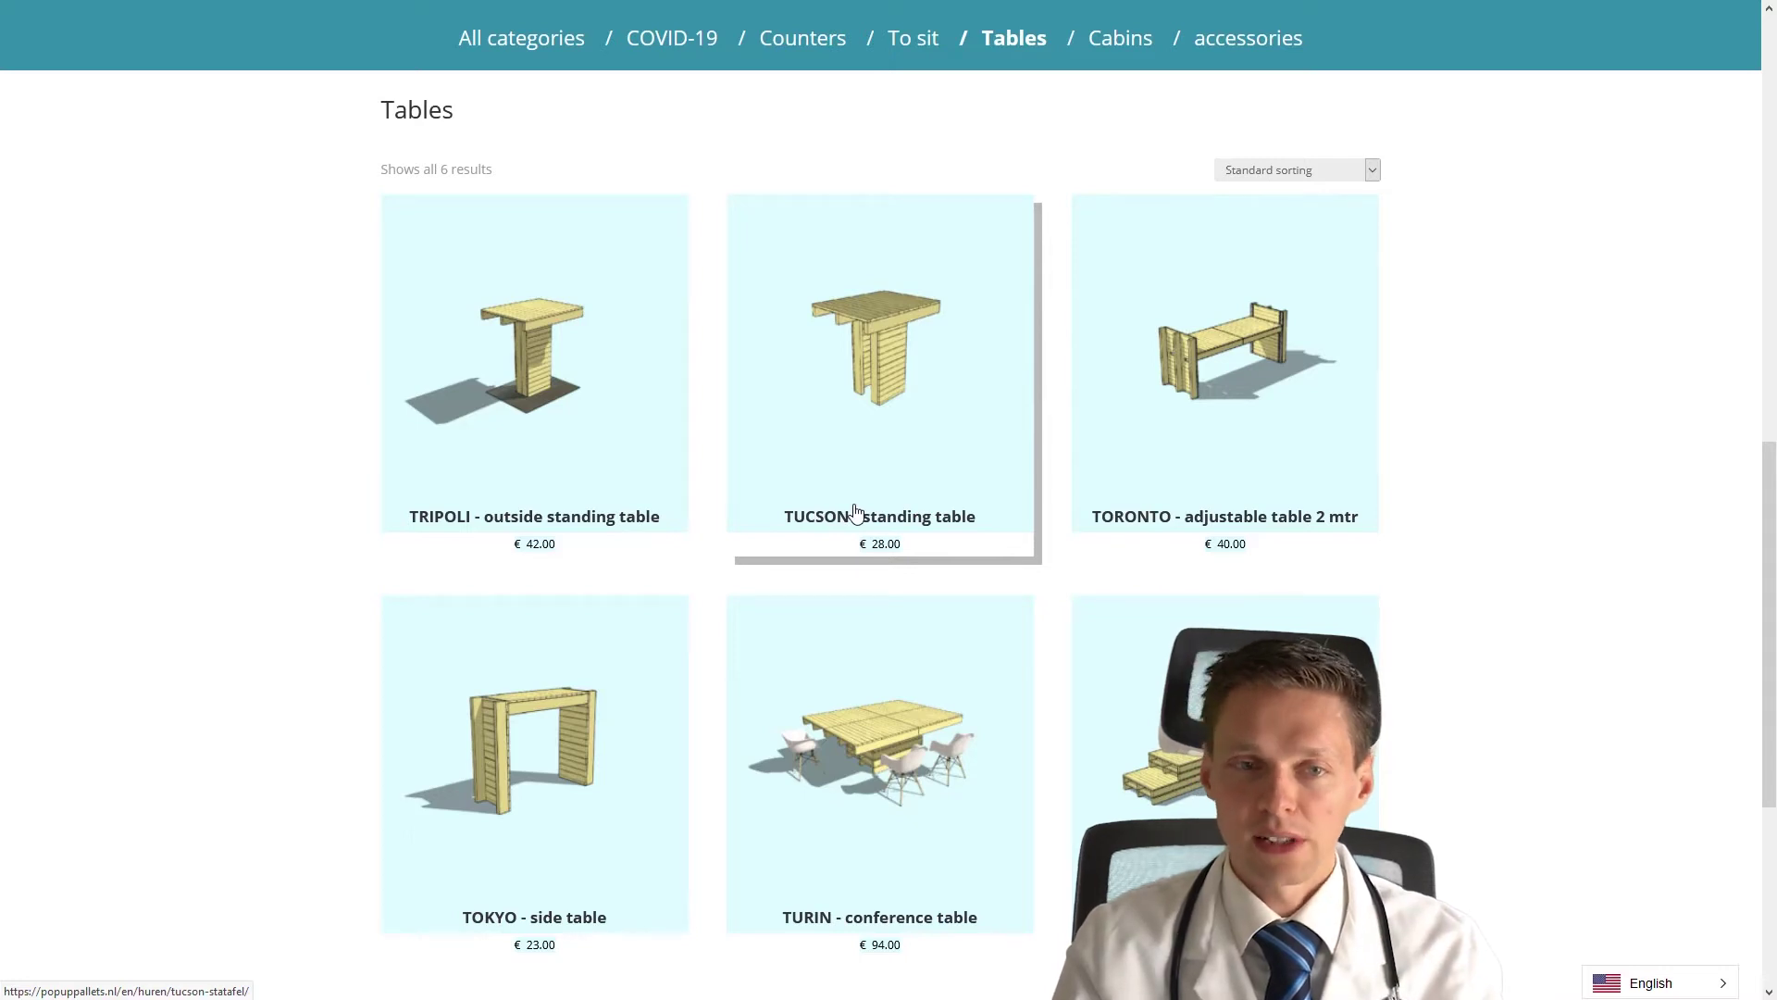
# - Place the TUCSON standing table on the quotation, totalling €33.88 including VAT
pyautogui.click(785, 488)
pyautogui.middleClick(1634, 754)
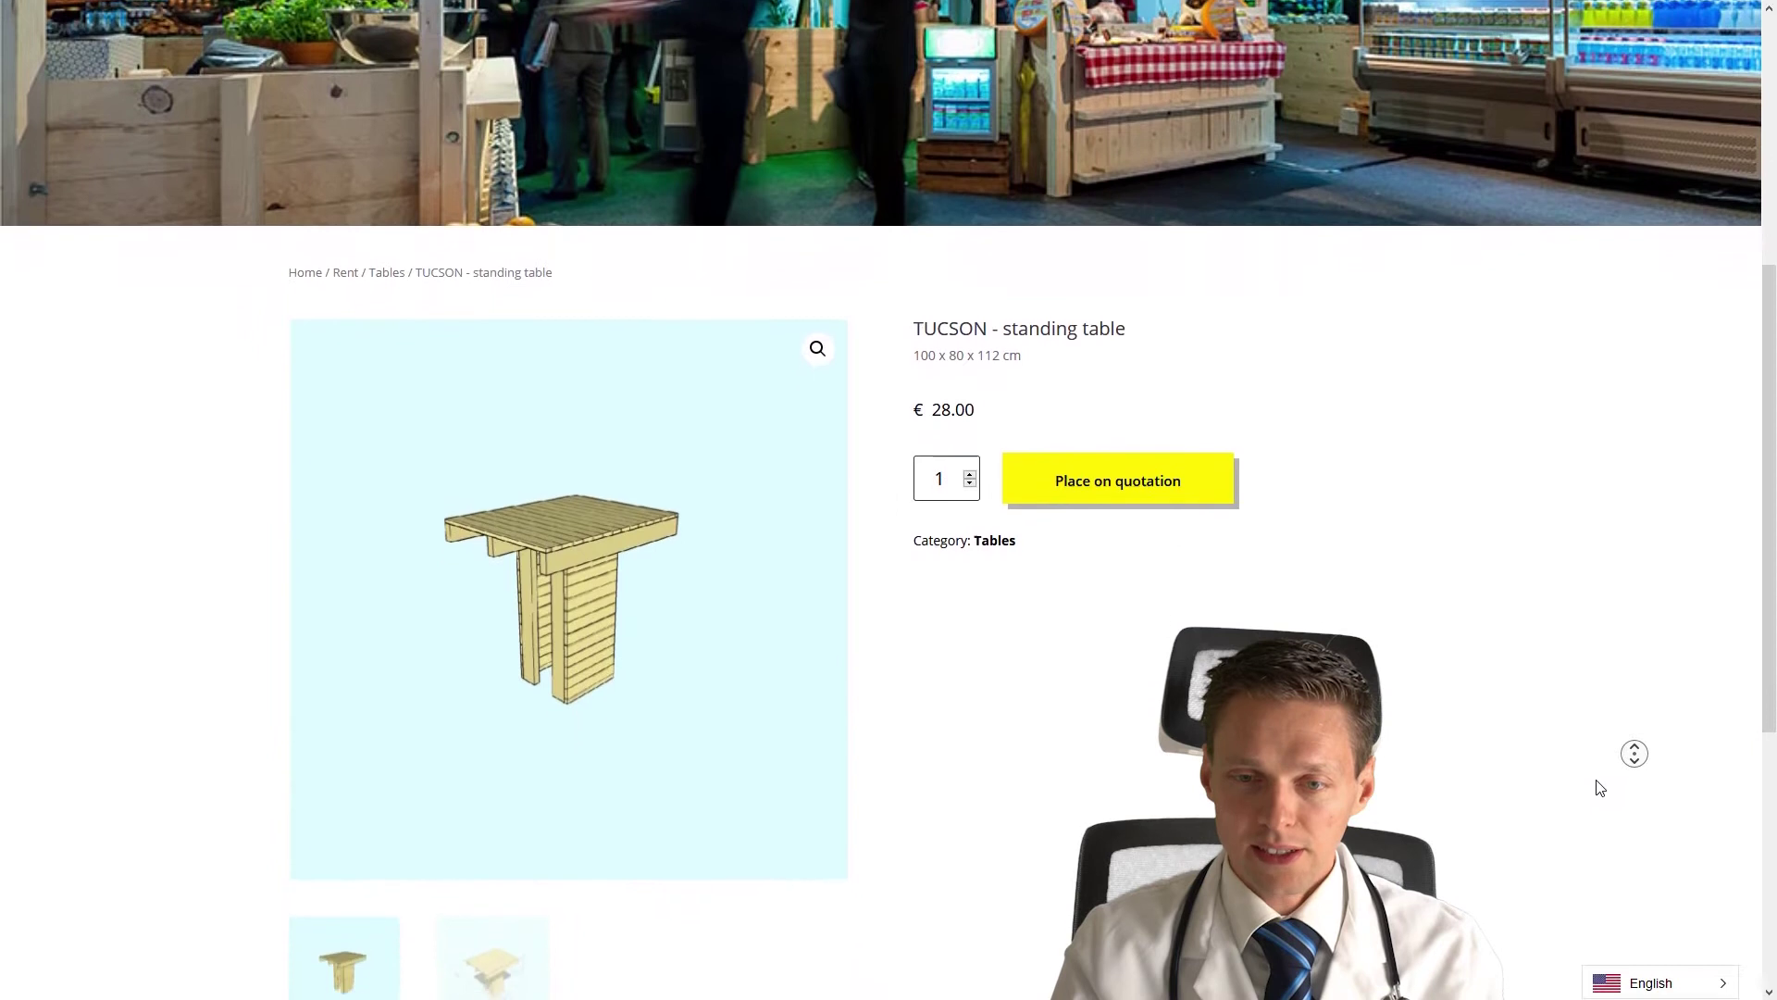
pyautogui.click(1302, 603)
pyautogui.middleClick(1620, 601)
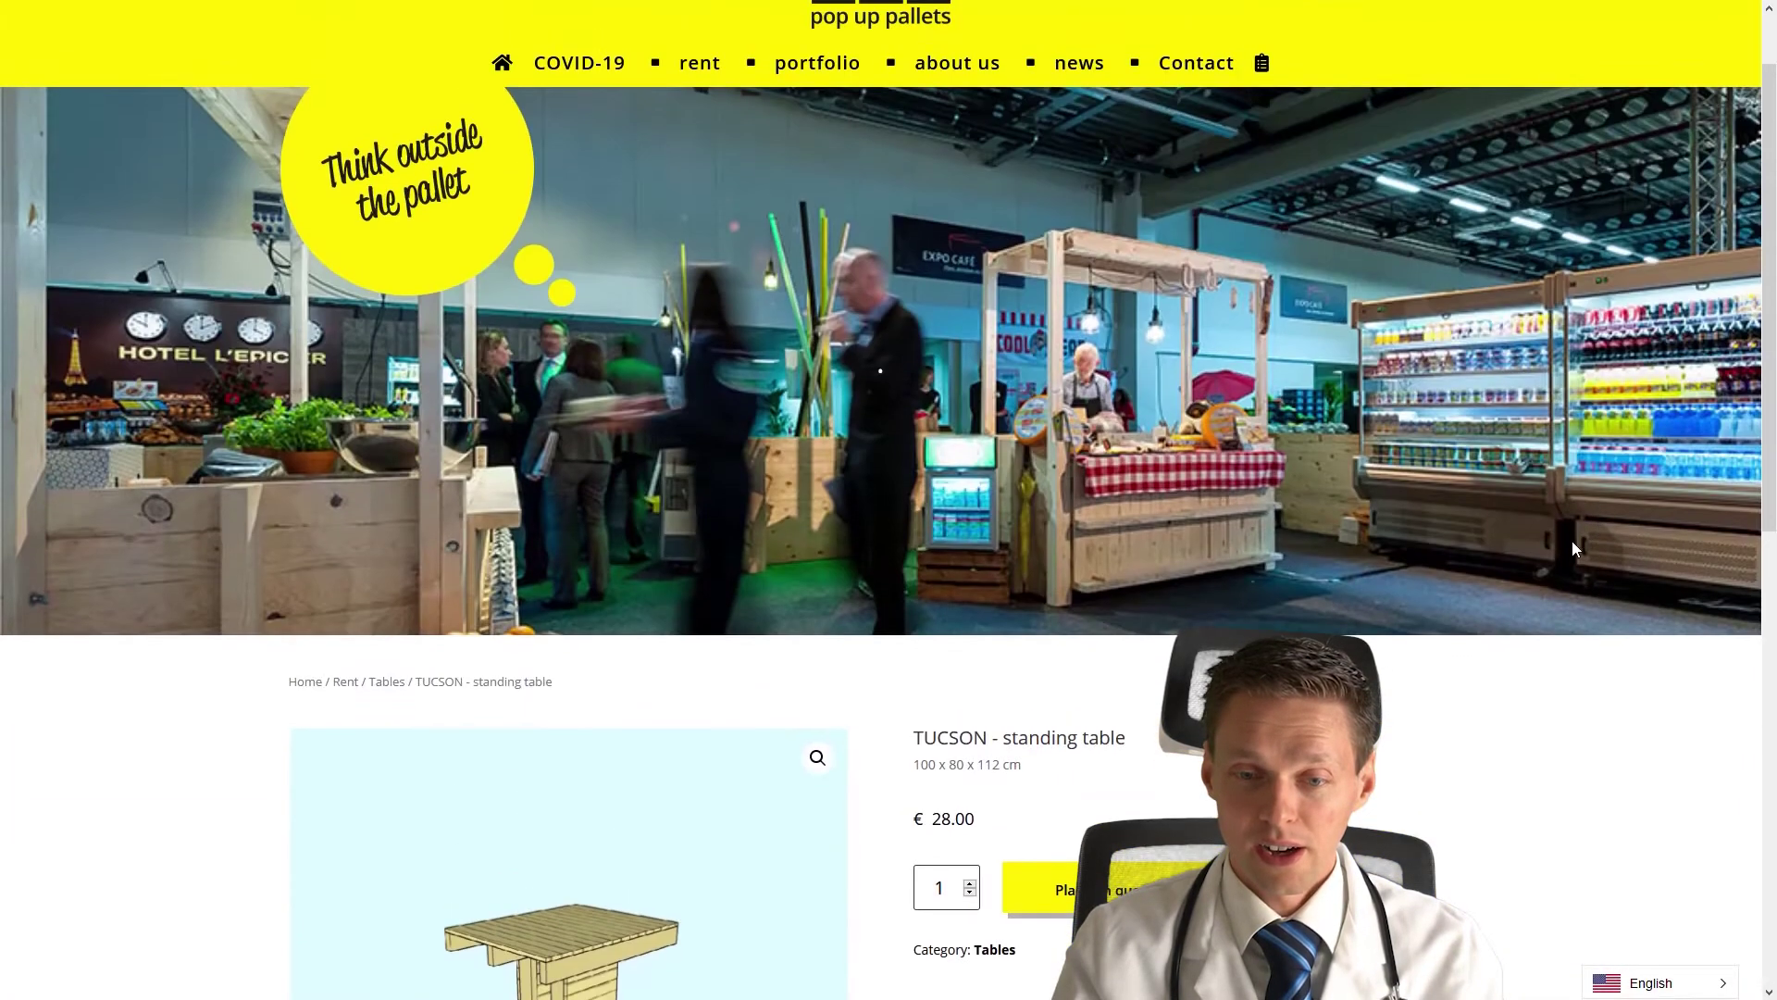
pyautogui.click(1594, 605)
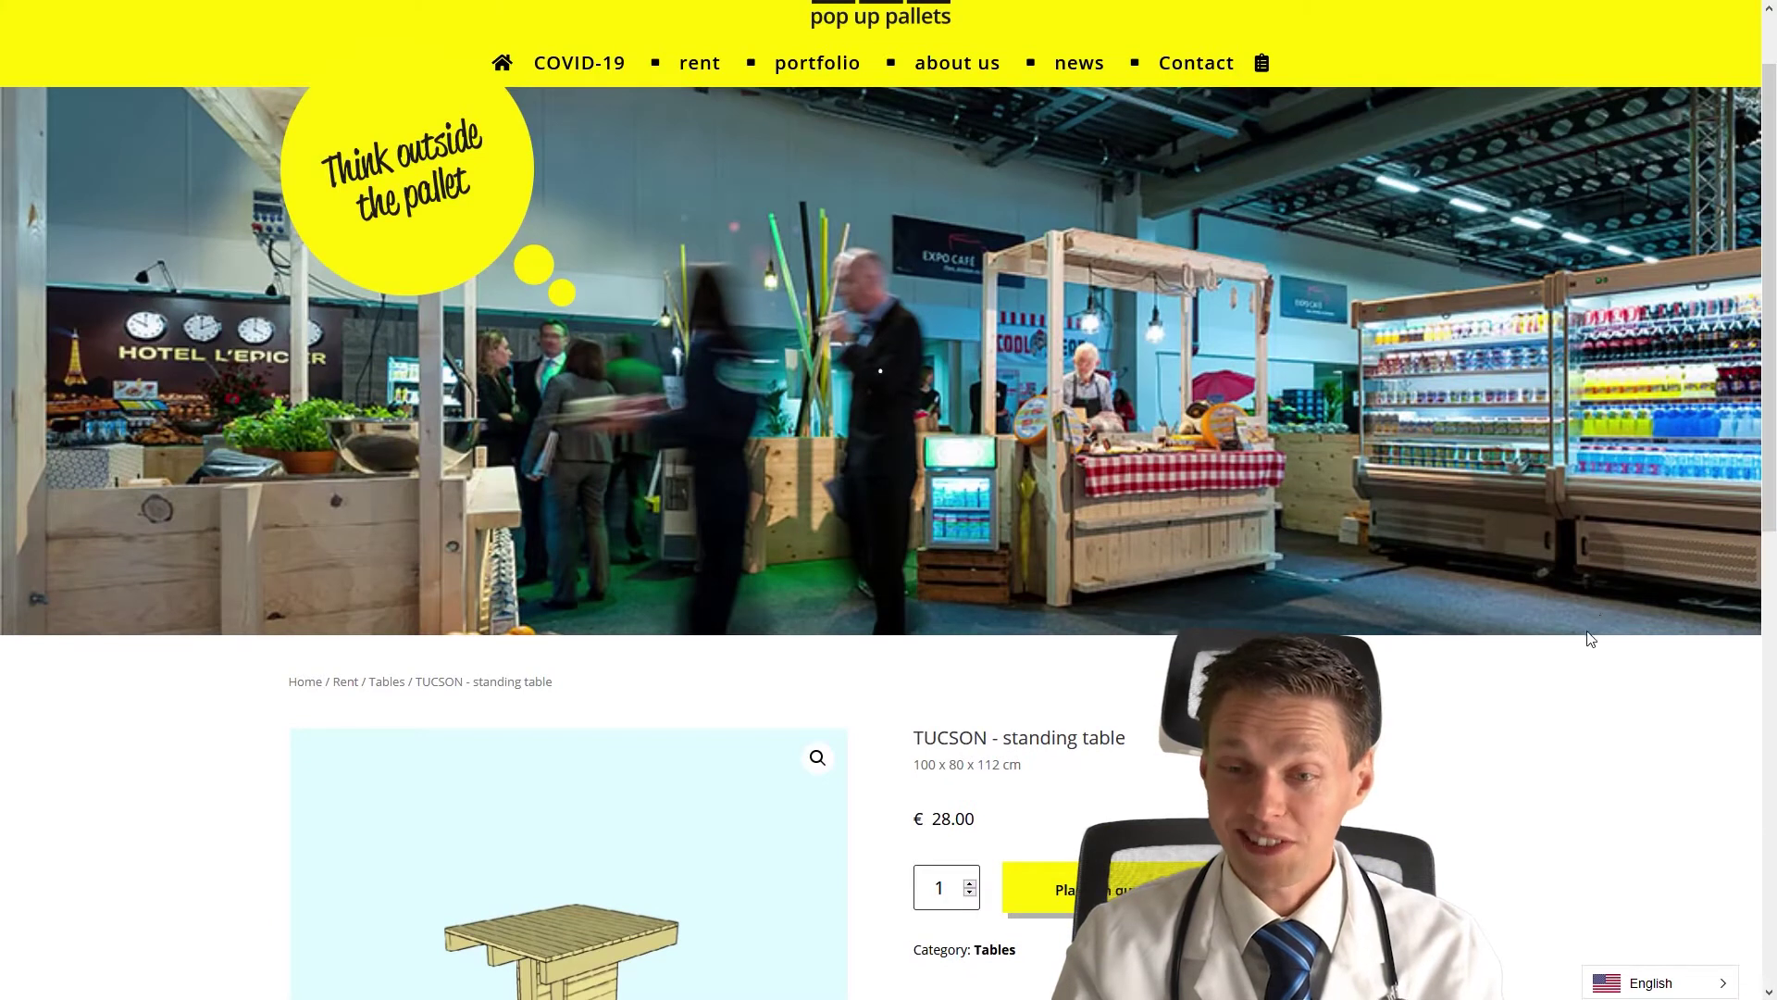
pyautogui.scroll(-1, 1590, 616)
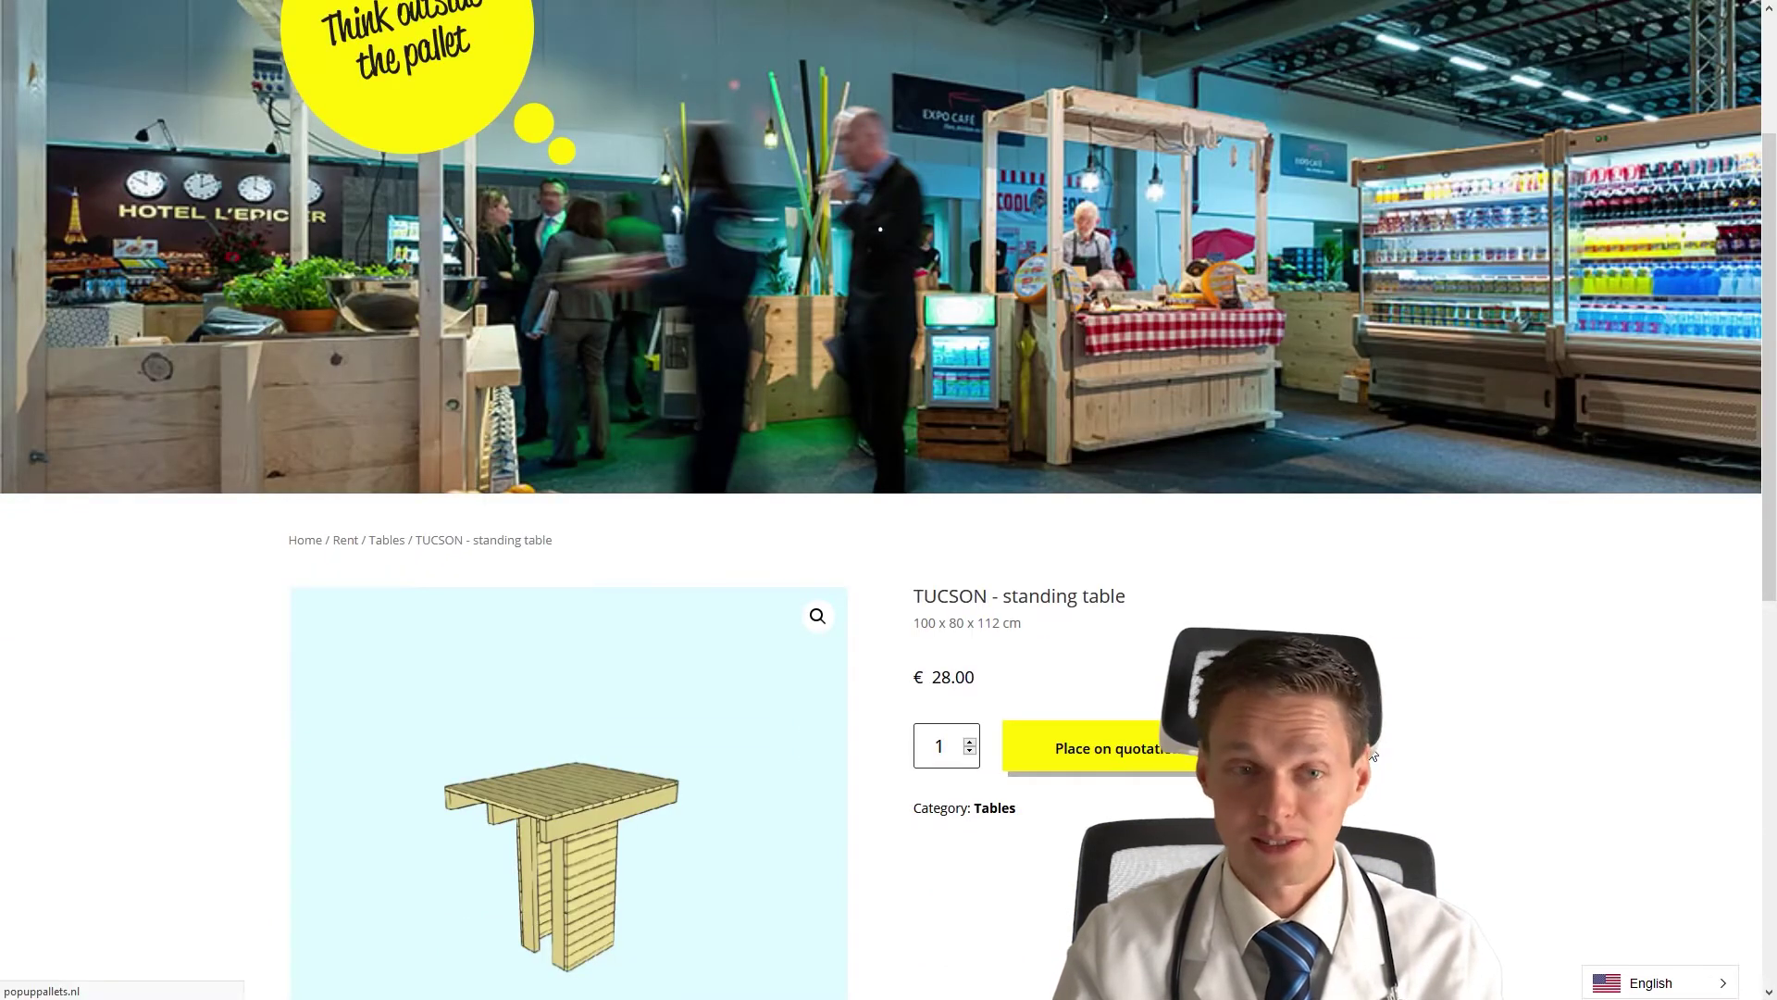
pyautogui.middleClick(1512, 691)
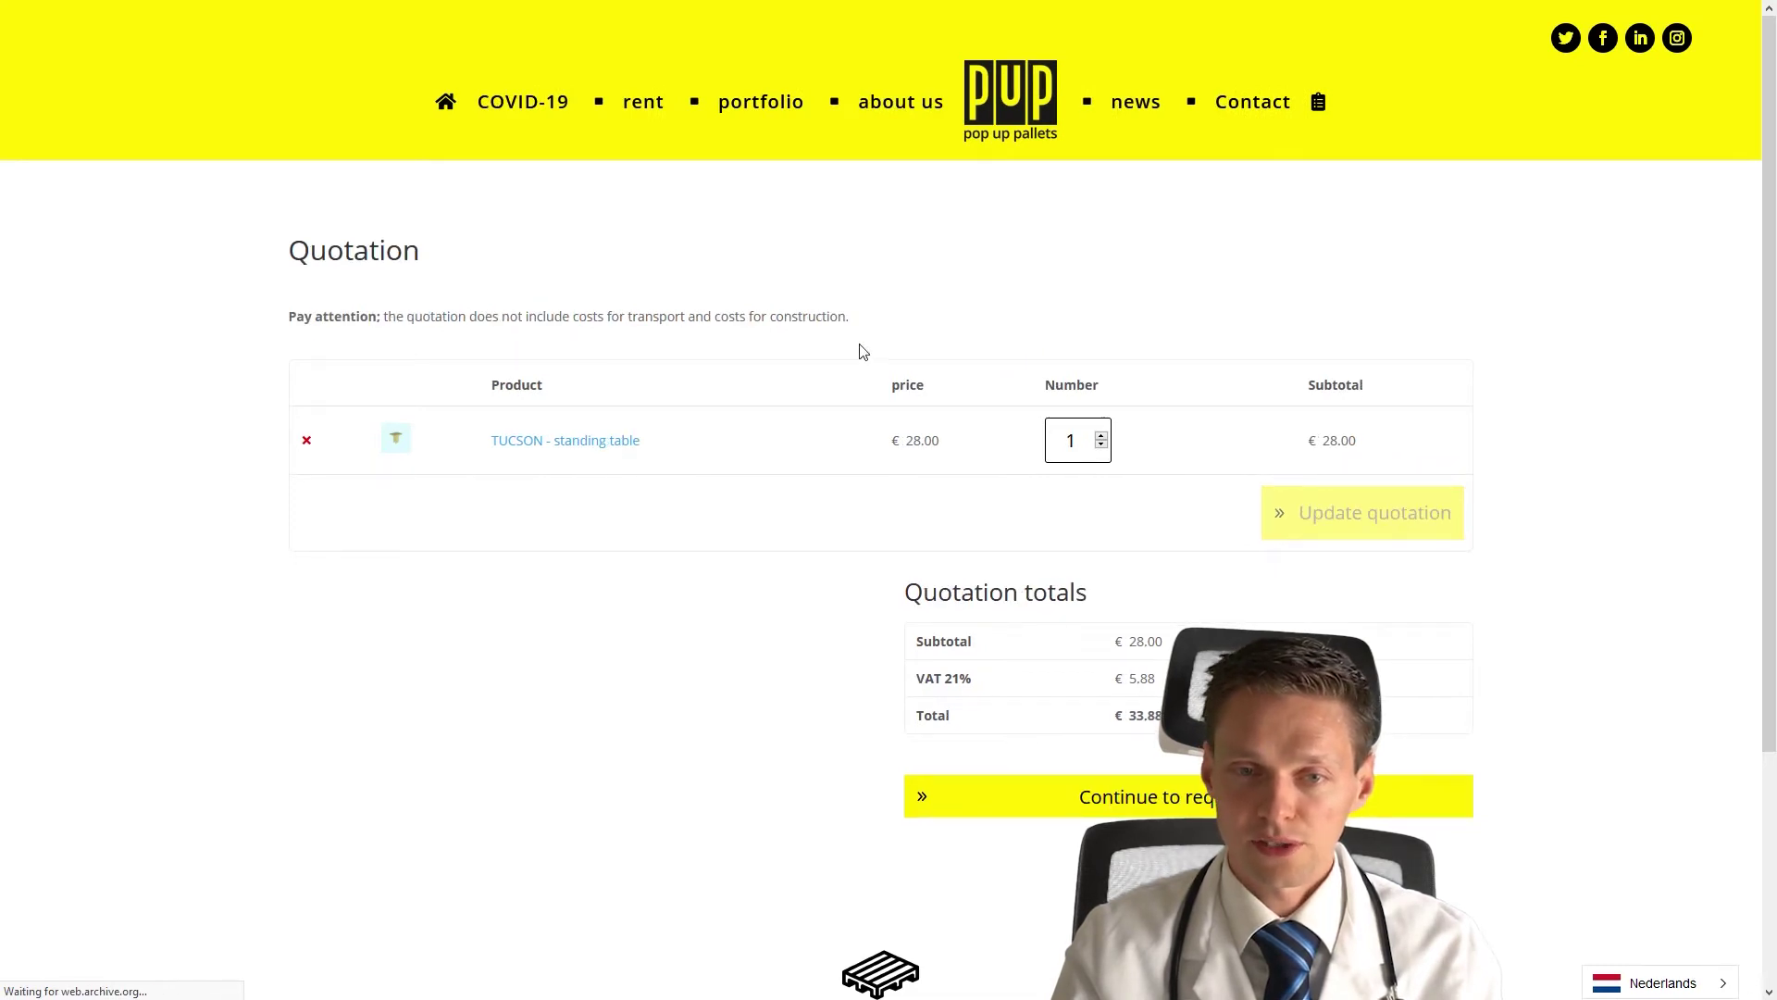
pyautogui.middleClick(1567, 315)
pyautogui.click(1584, 363)
pyautogui.click(1507, 515)
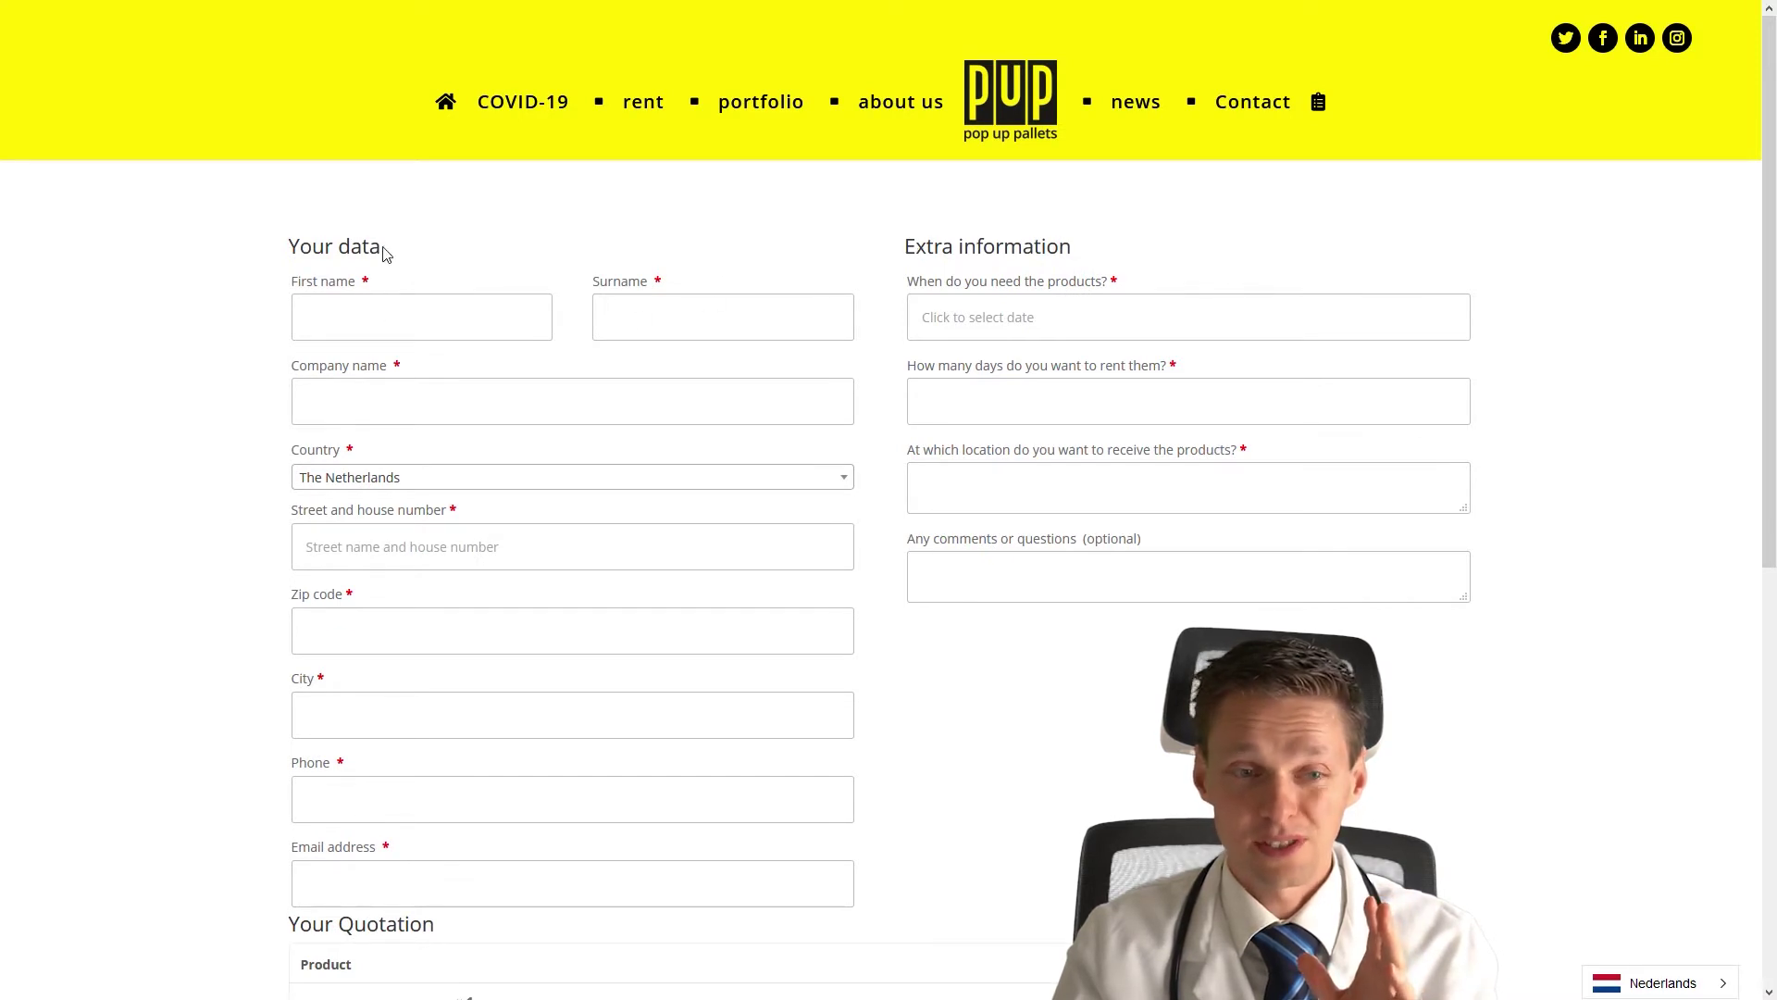
pyautogui.moveTo(384, 247); pyautogui.dragTo(290, 252)
pyautogui.click(290, 252)
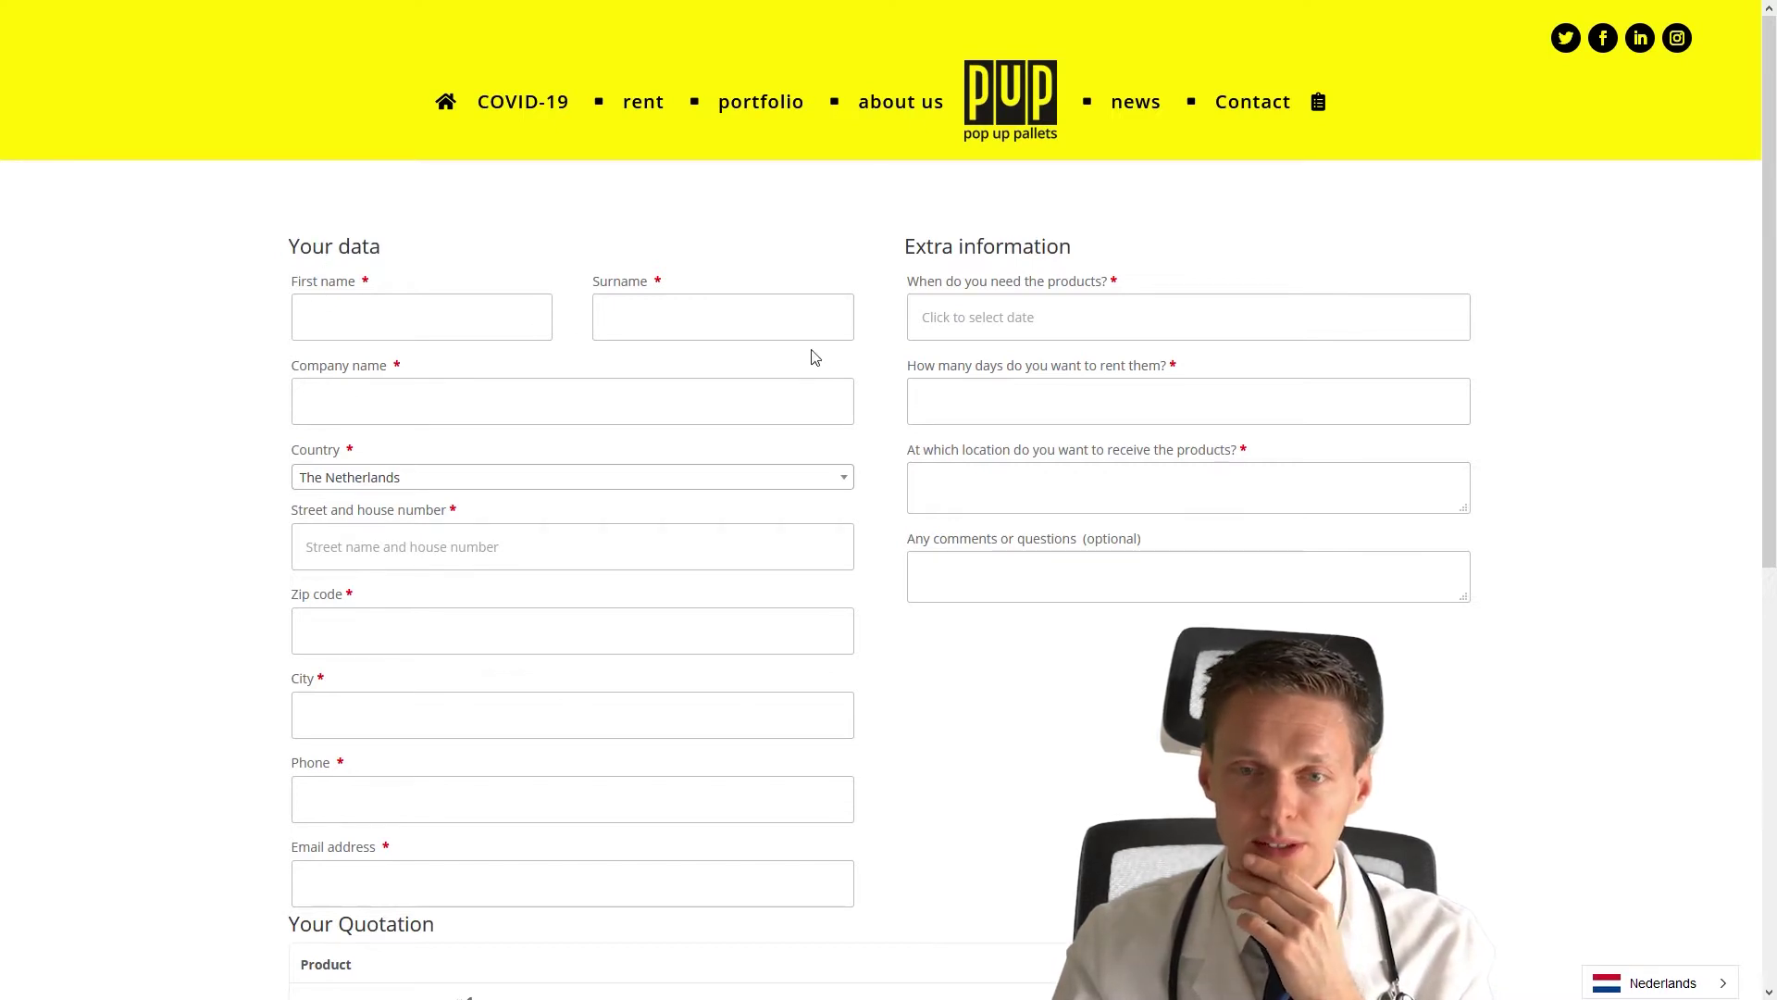
pyautogui.click(1027, 331)
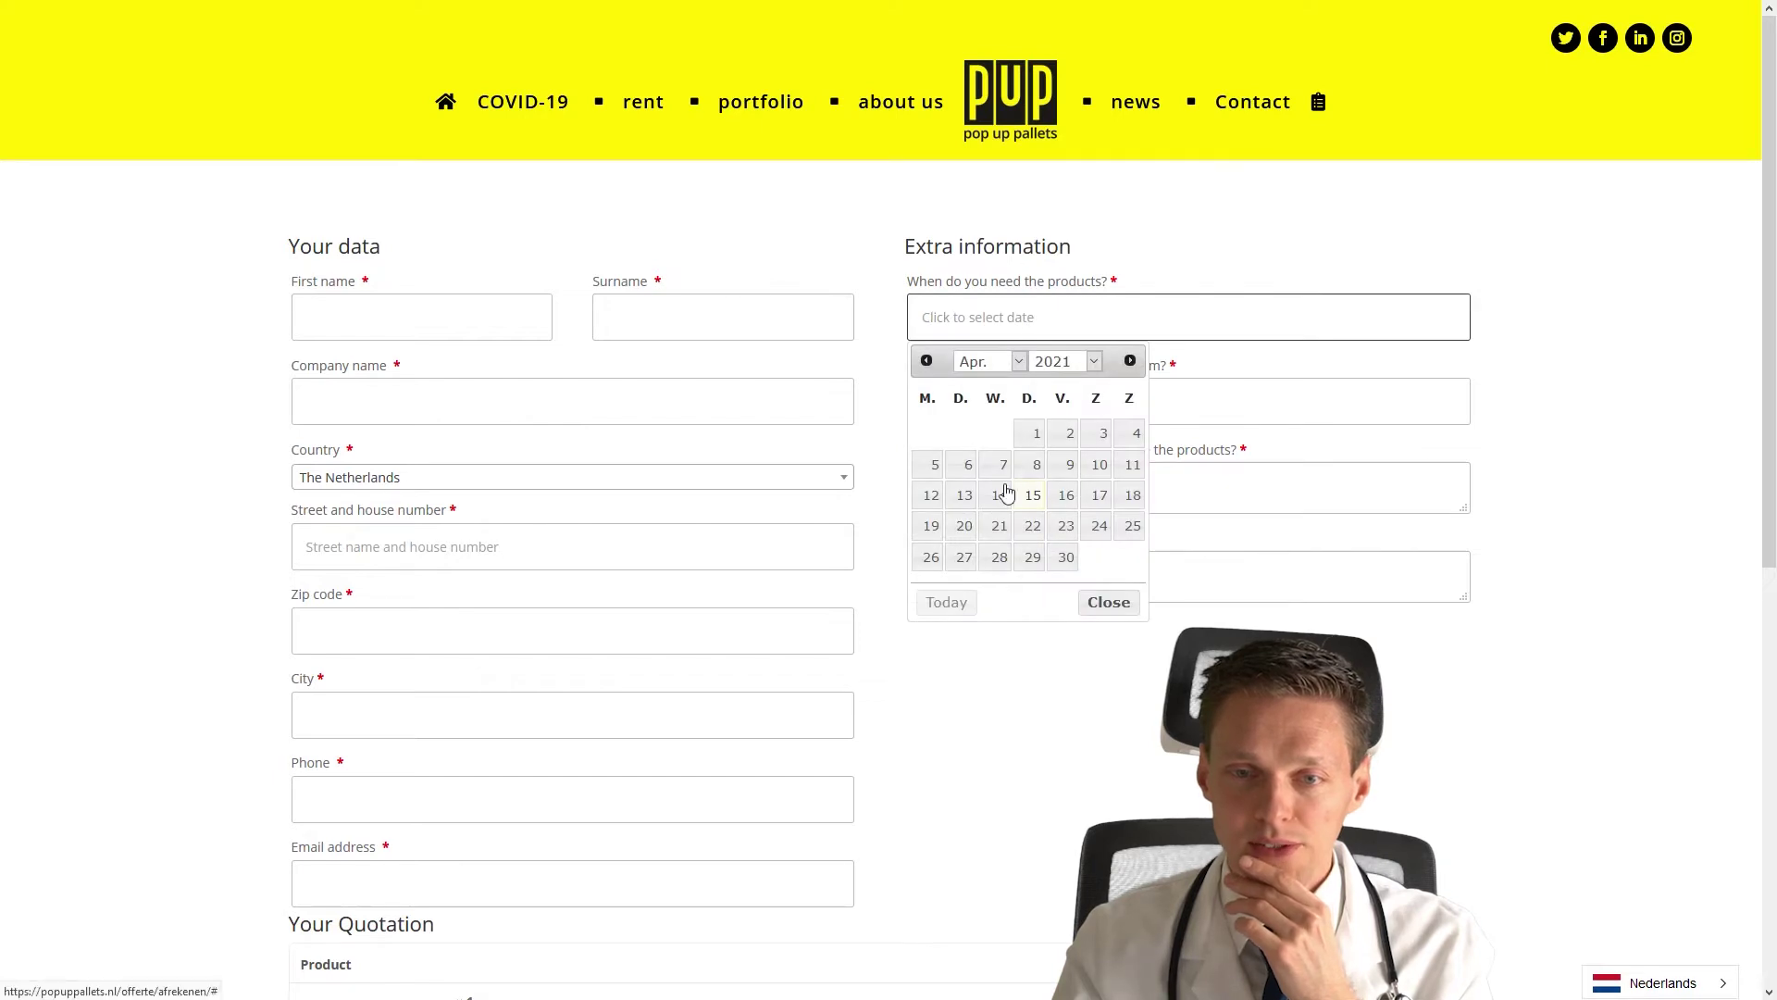
pyautogui.click(1018, 361)
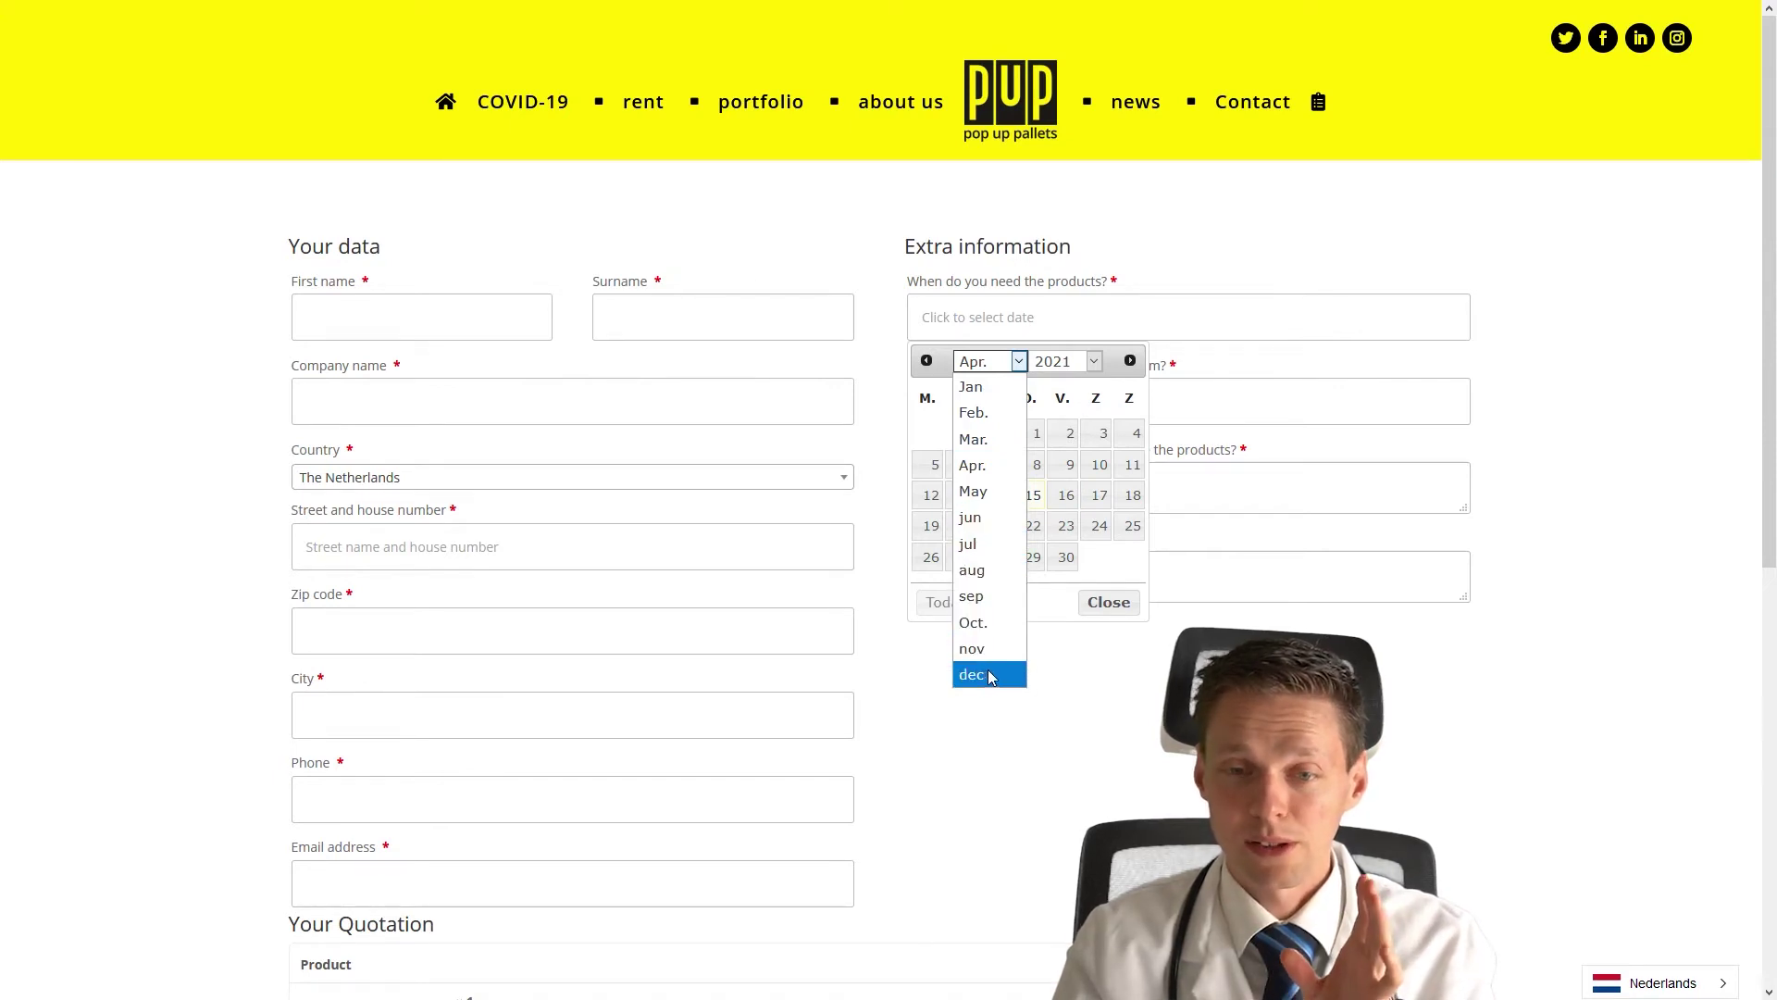
pyautogui.click(1019, 362)
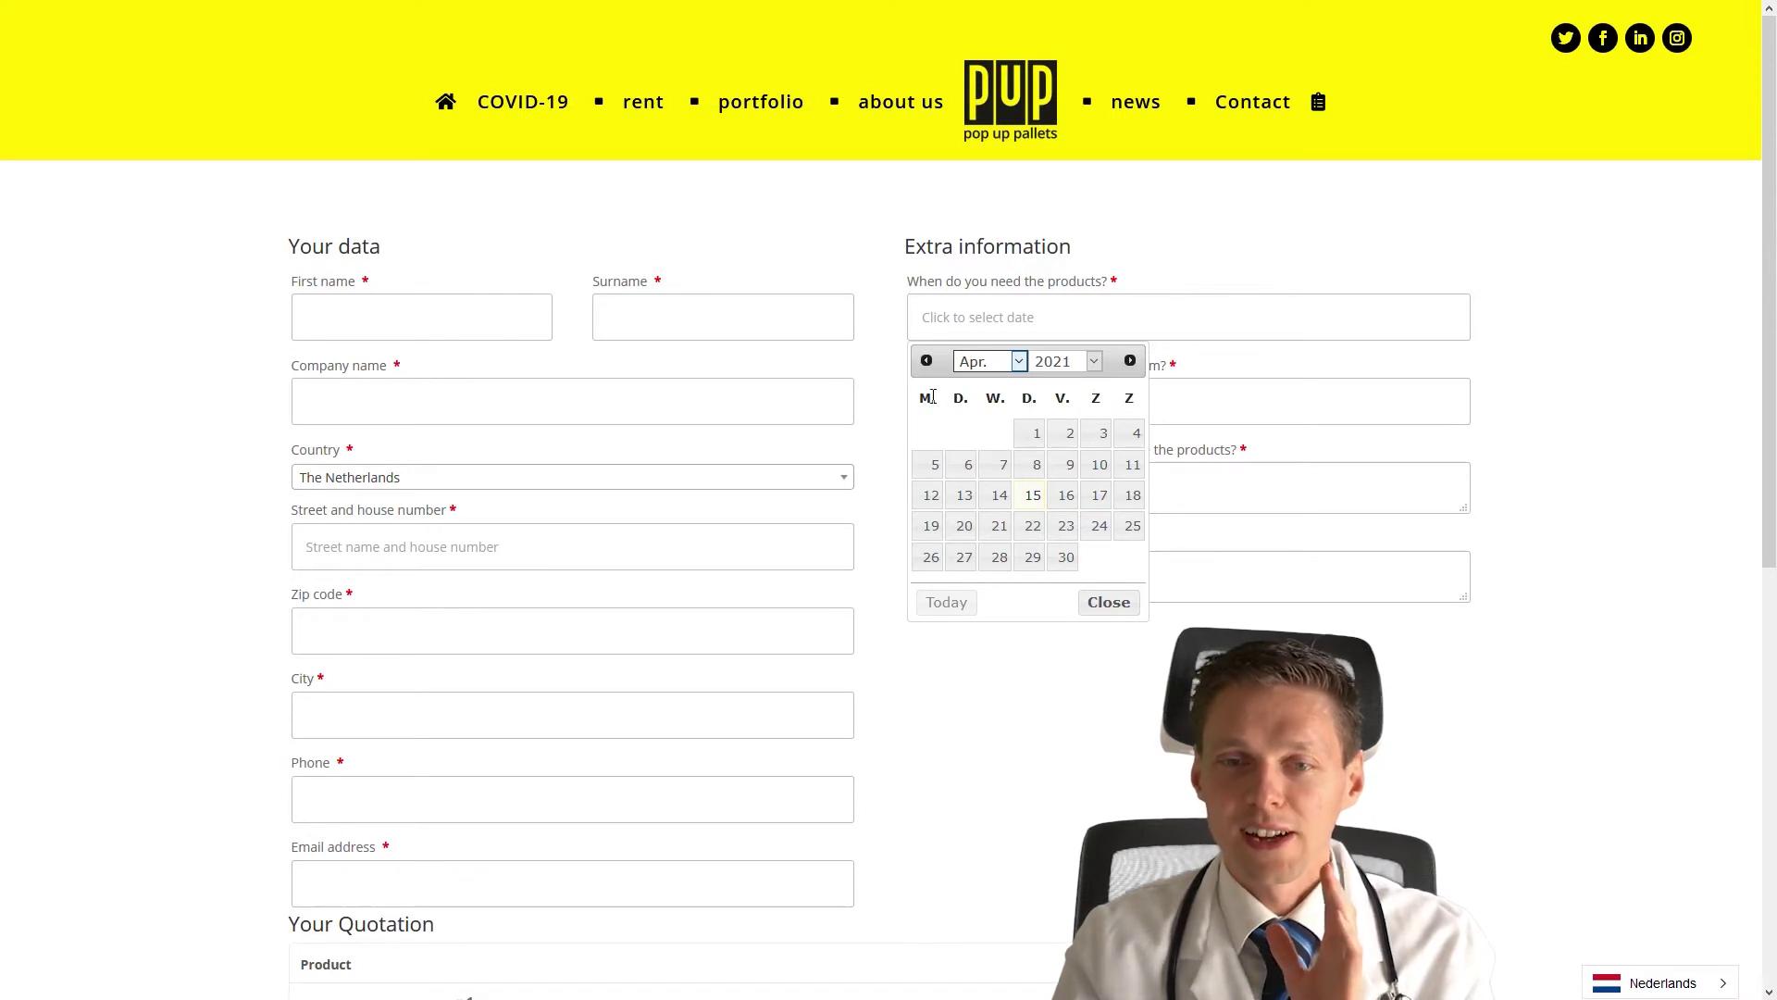
pyautogui.moveTo(921, 398); pyautogui.dragTo(1129, 398)
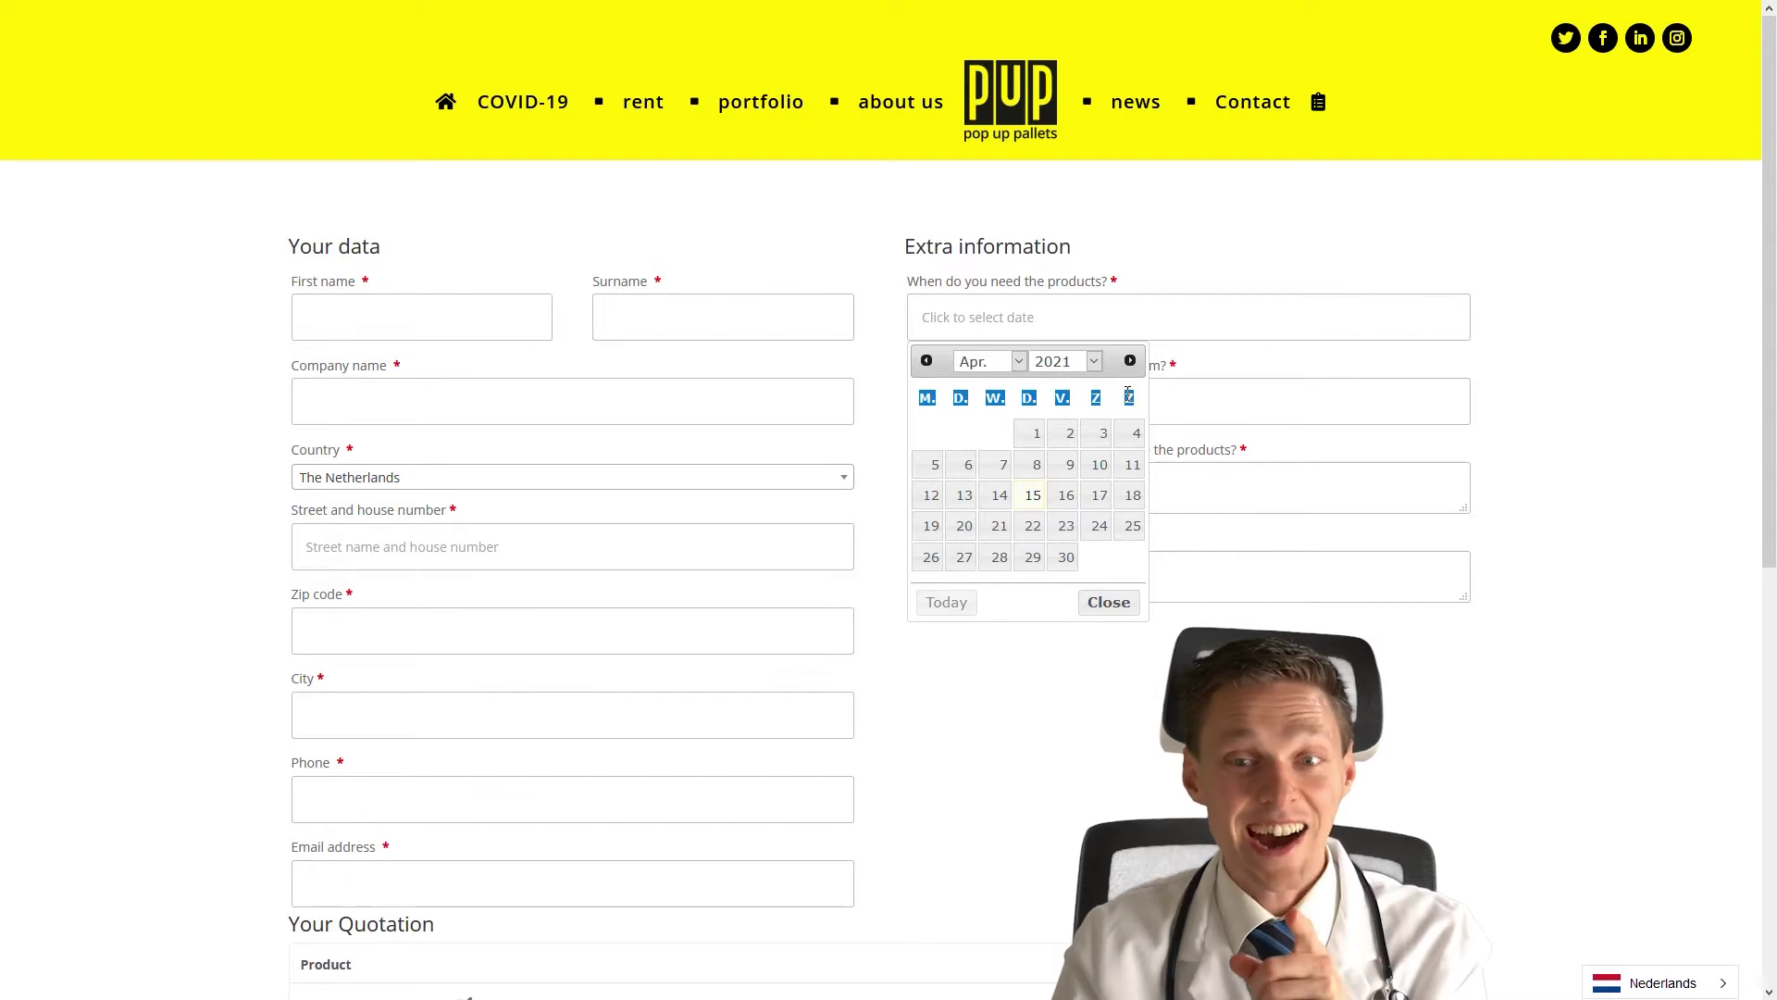
pyautogui.click(1128, 396)
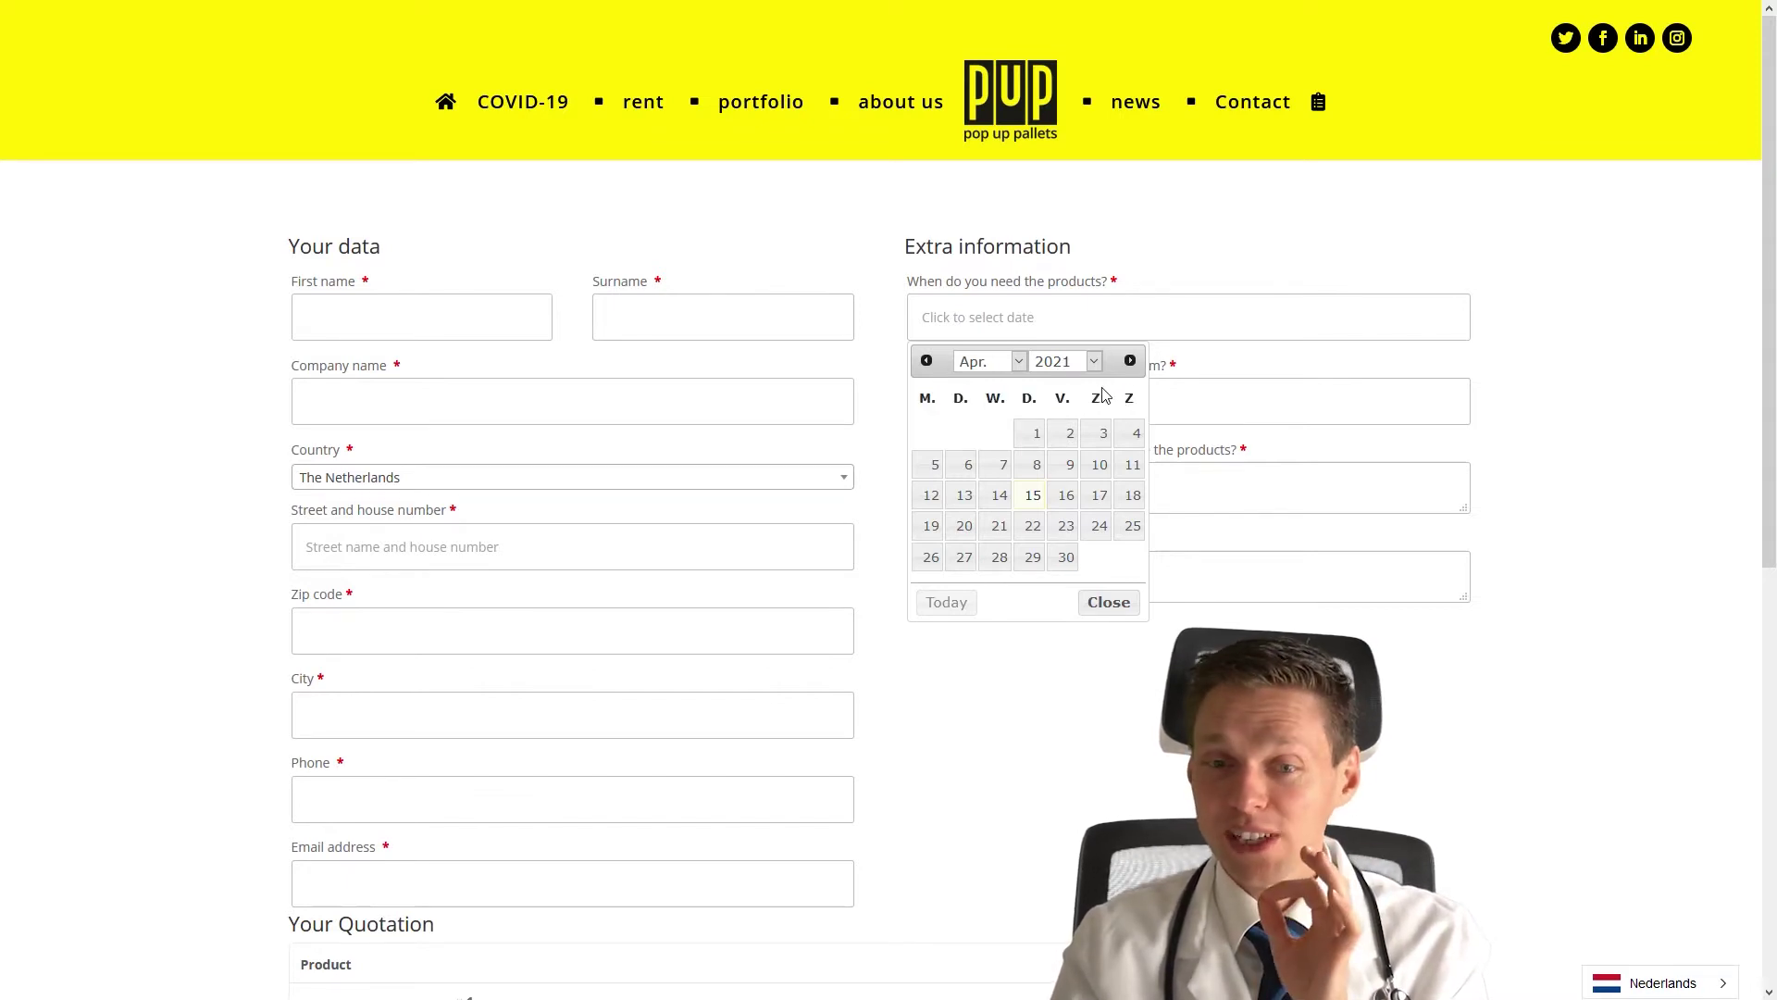
pyautogui.moveTo(924, 399); pyautogui.dragTo(1135, 409)
pyautogui.click(923, 399)
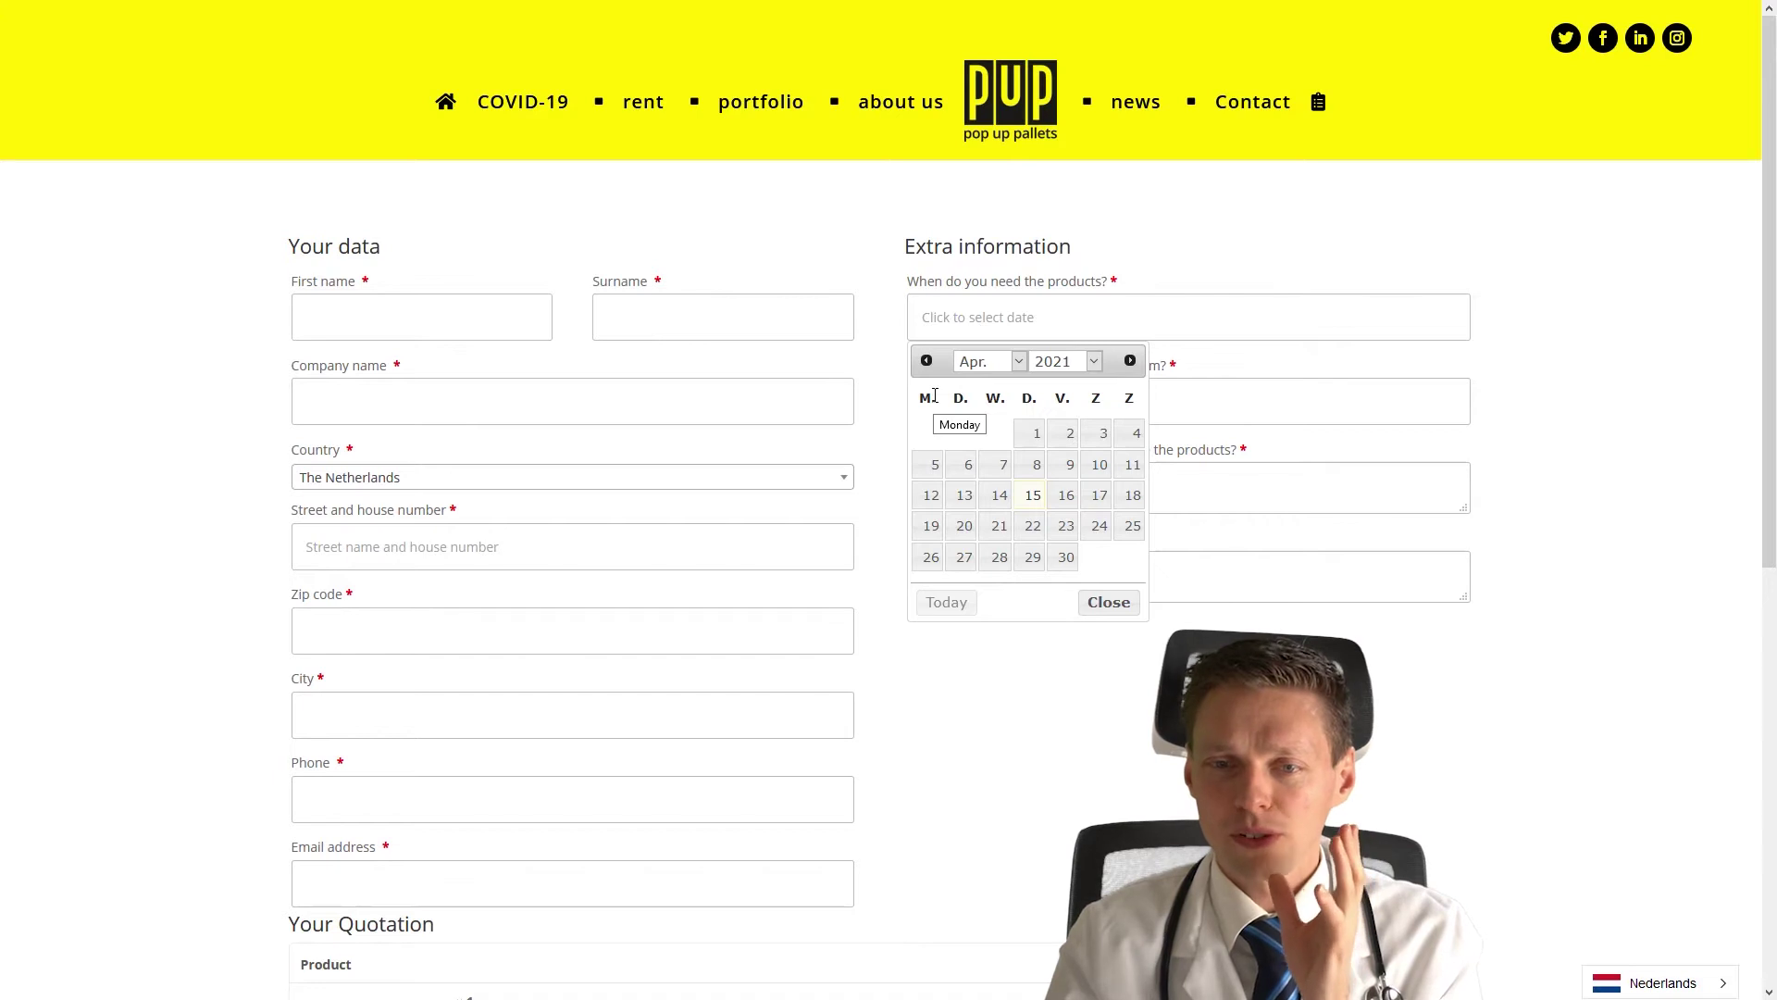
pyautogui.click(1092, 364)
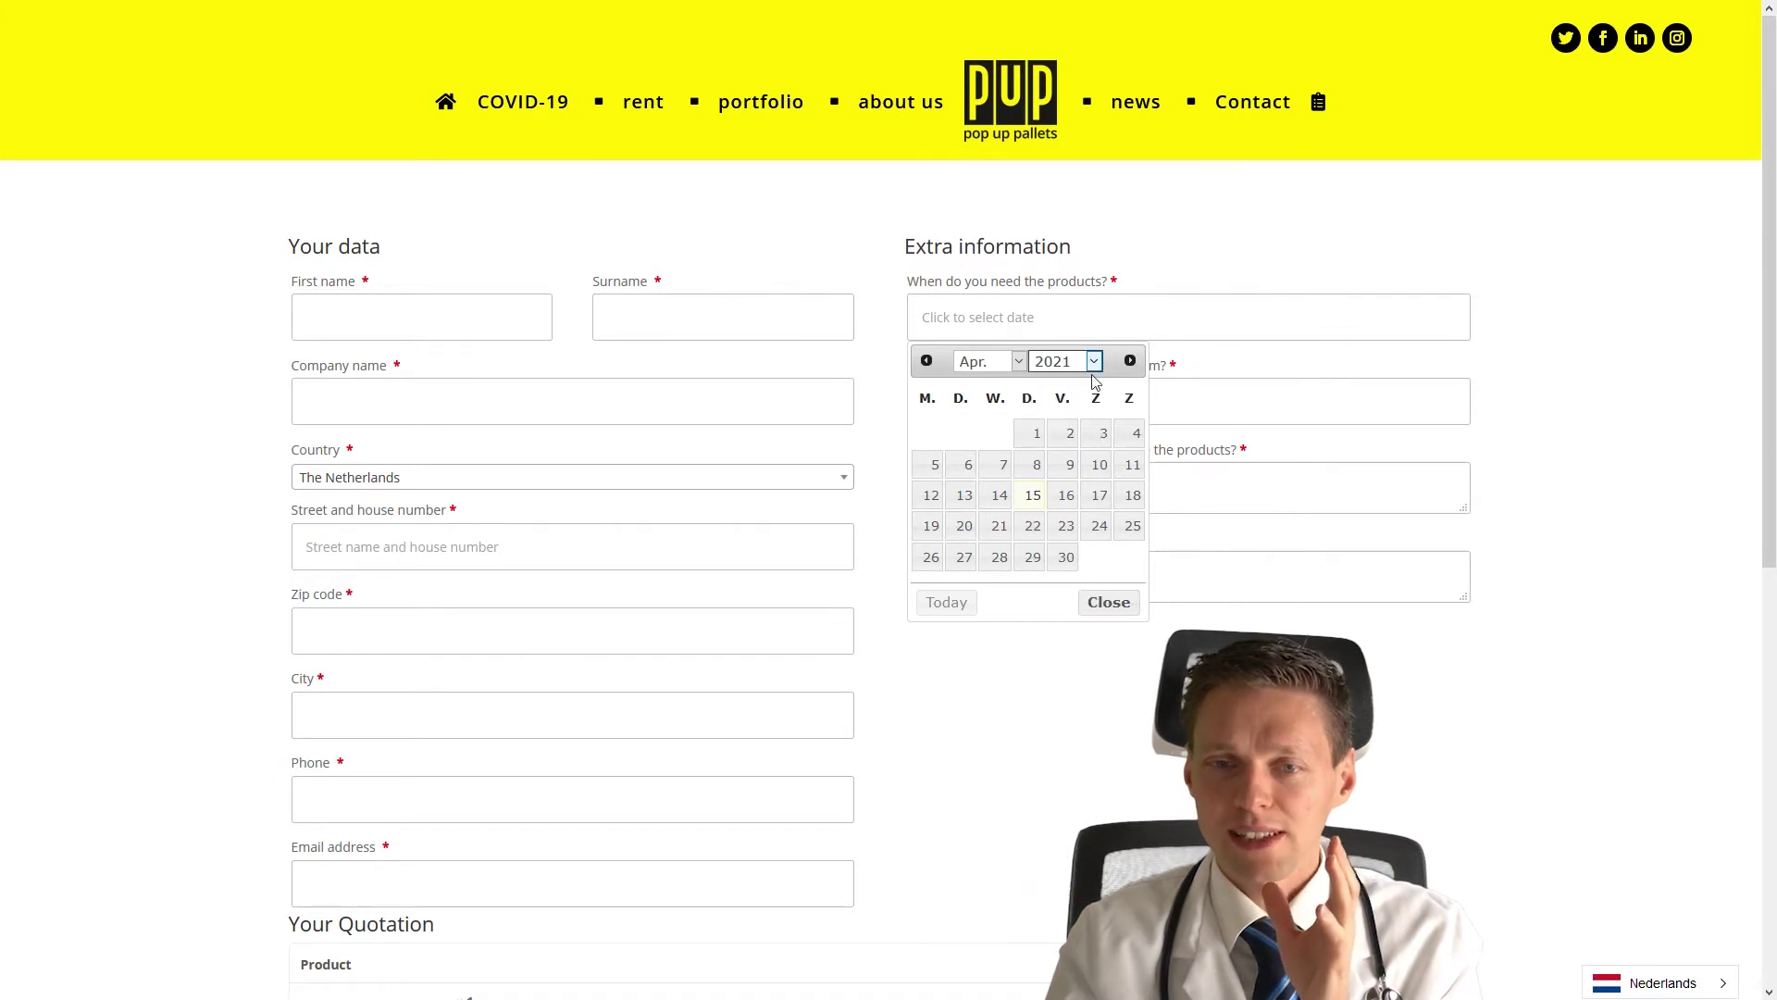
pyautogui.click(906, 408)
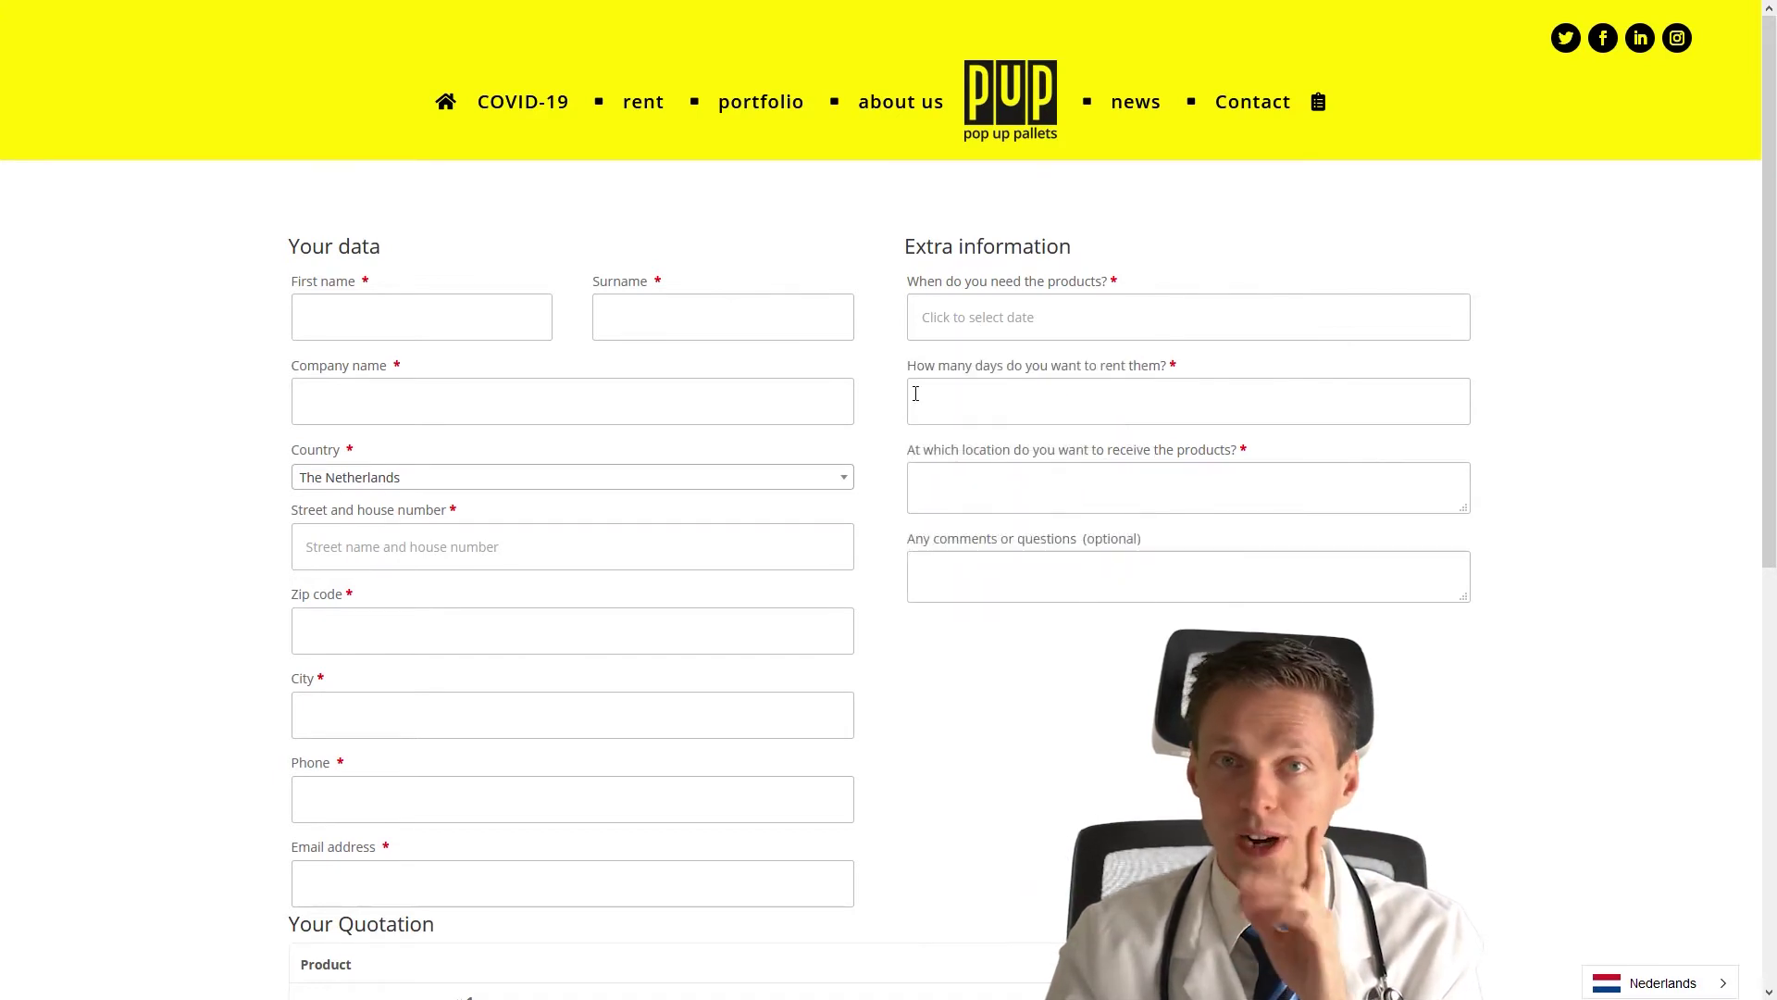
pyautogui.click(911, 393)
pyautogui.middleClick(908, 392)
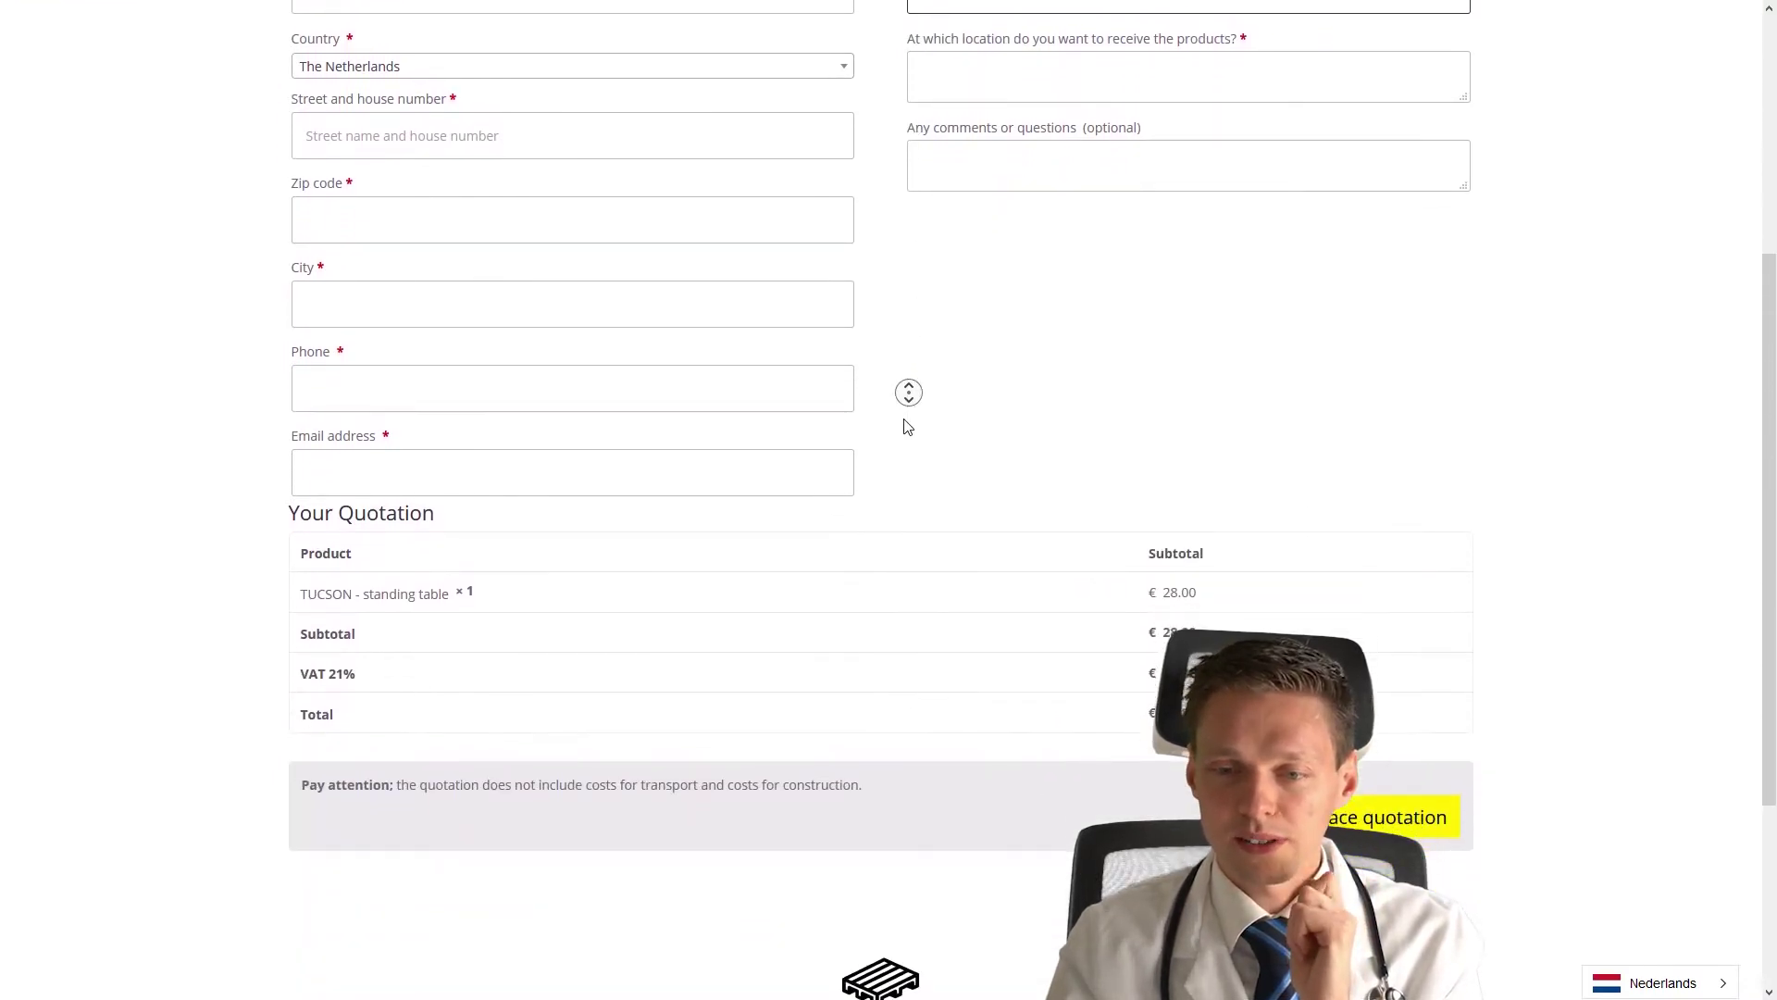
pyautogui.click(907, 426)
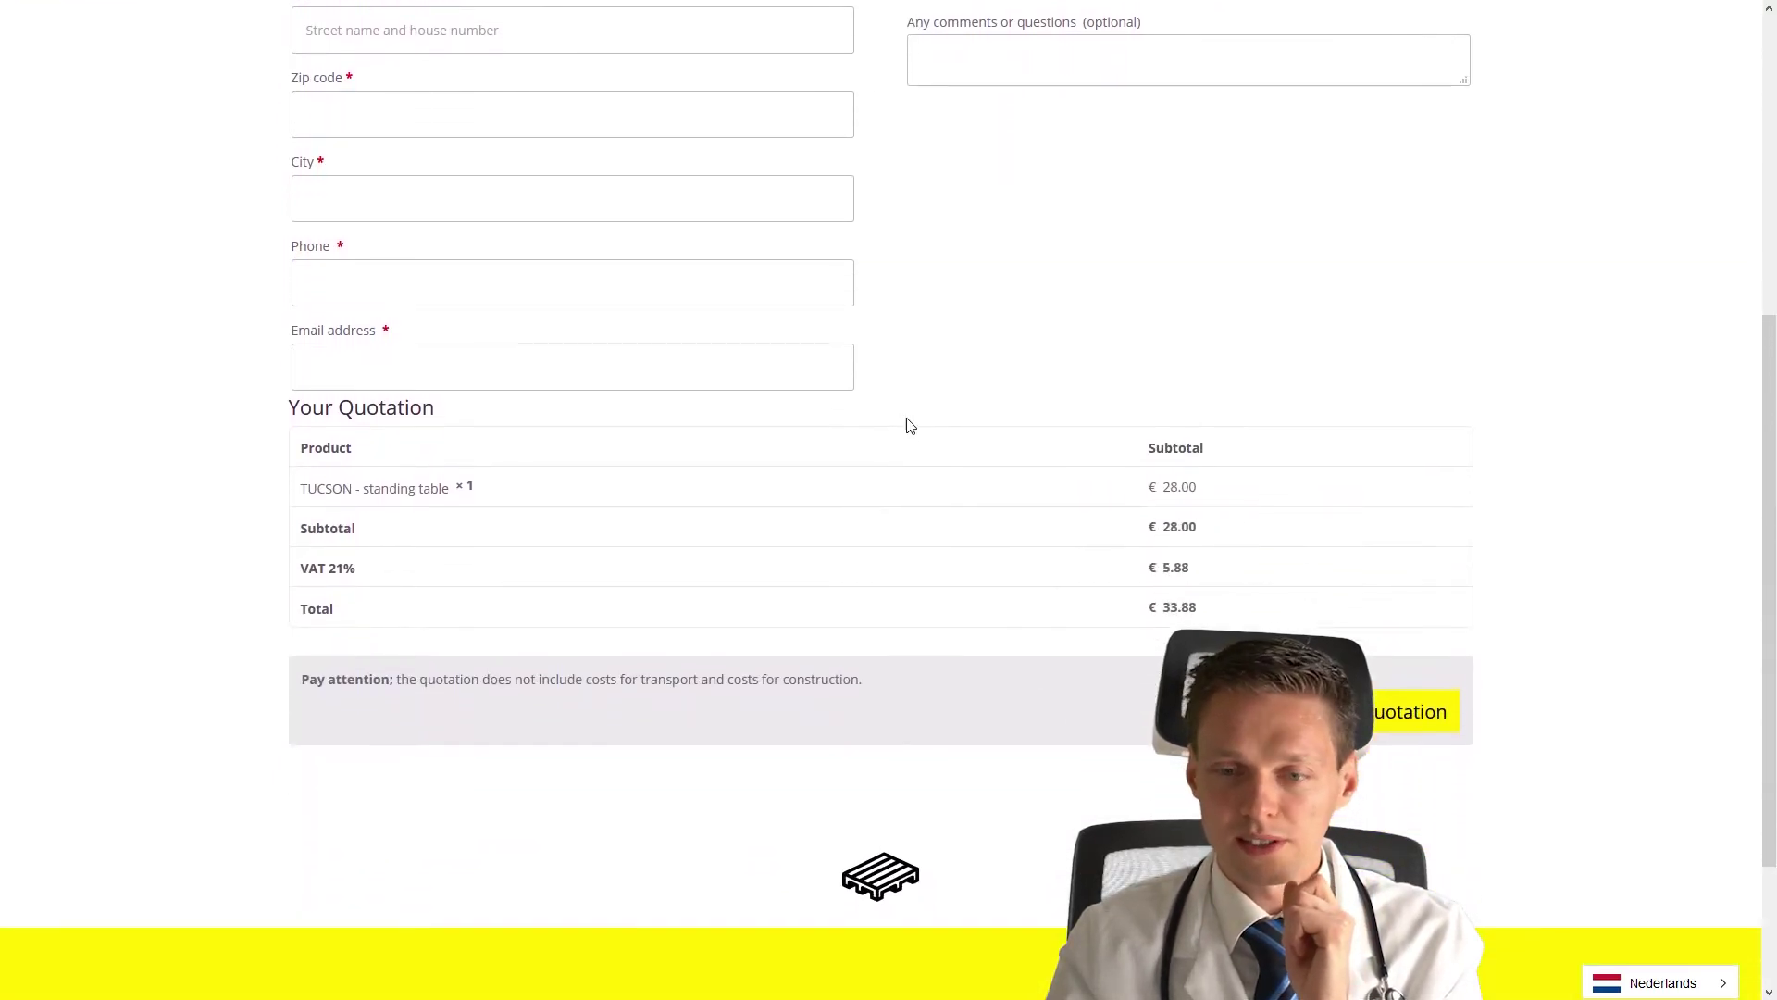
pyautogui.scroll(-2, 998, 500)
pyautogui.middleClick(996, 493)
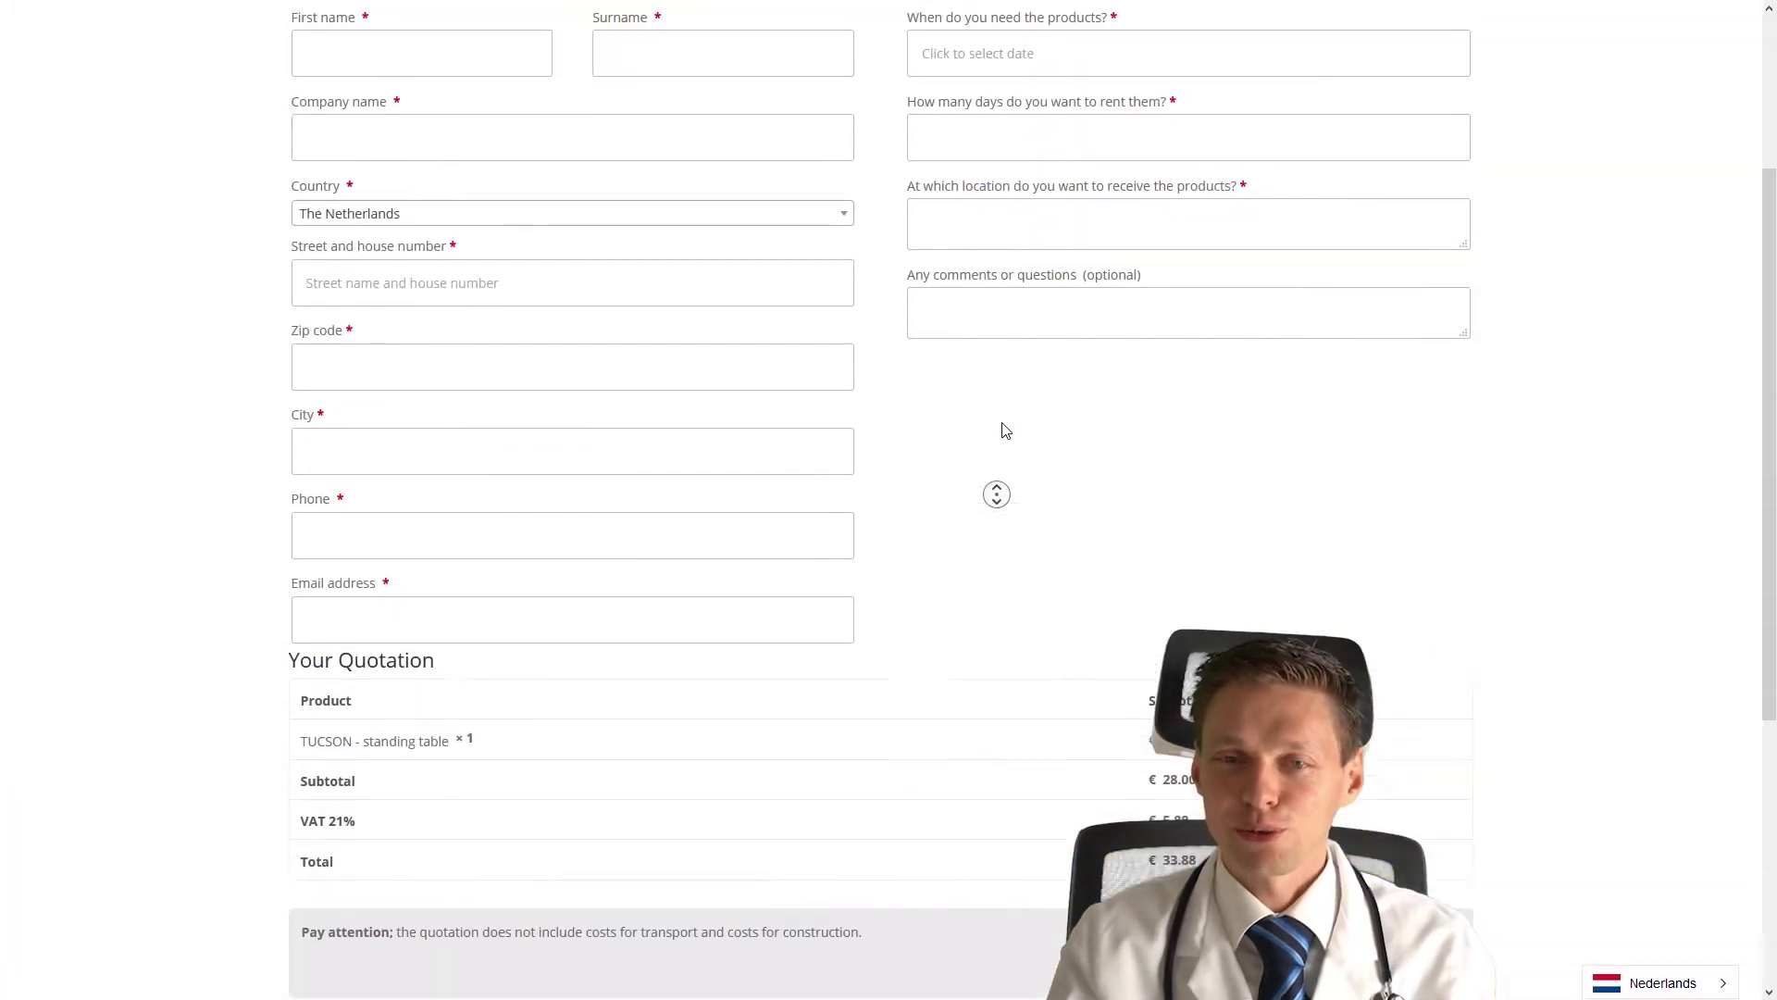
pyautogui.click(1003, 423)
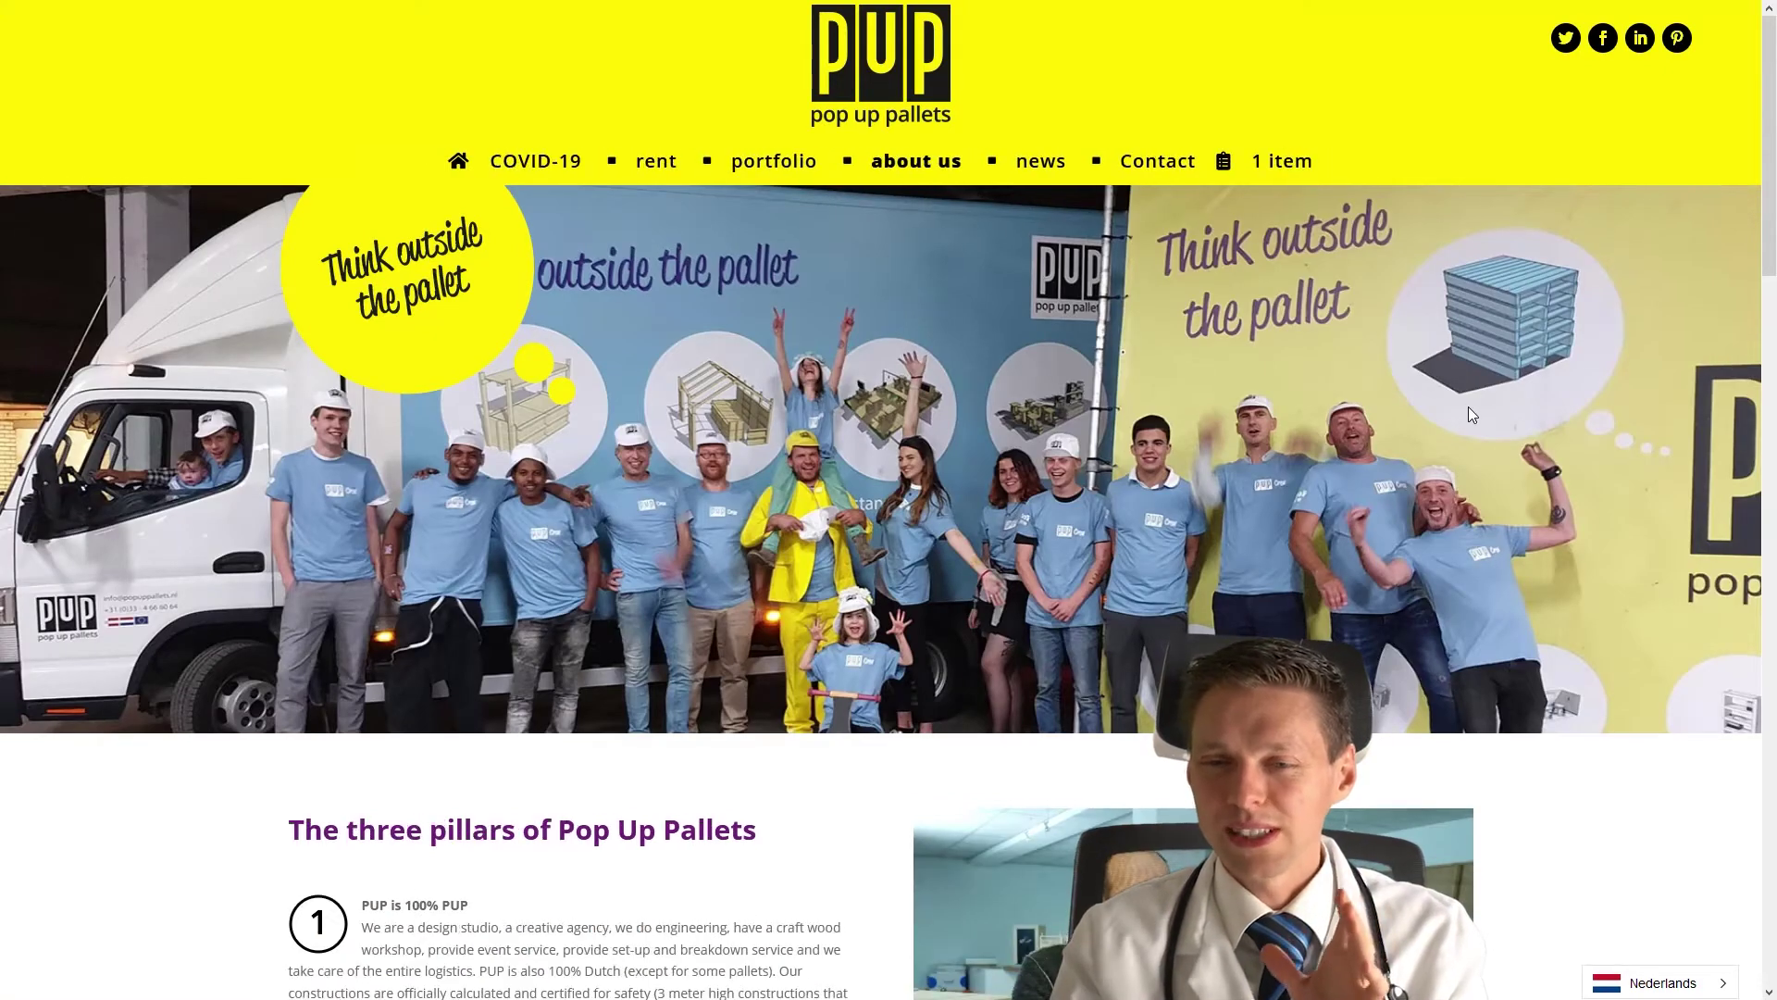
# - Autoscroll the English about us page down to the three pillars section and back to the top
pyautogui.middleClick(1503, 415)
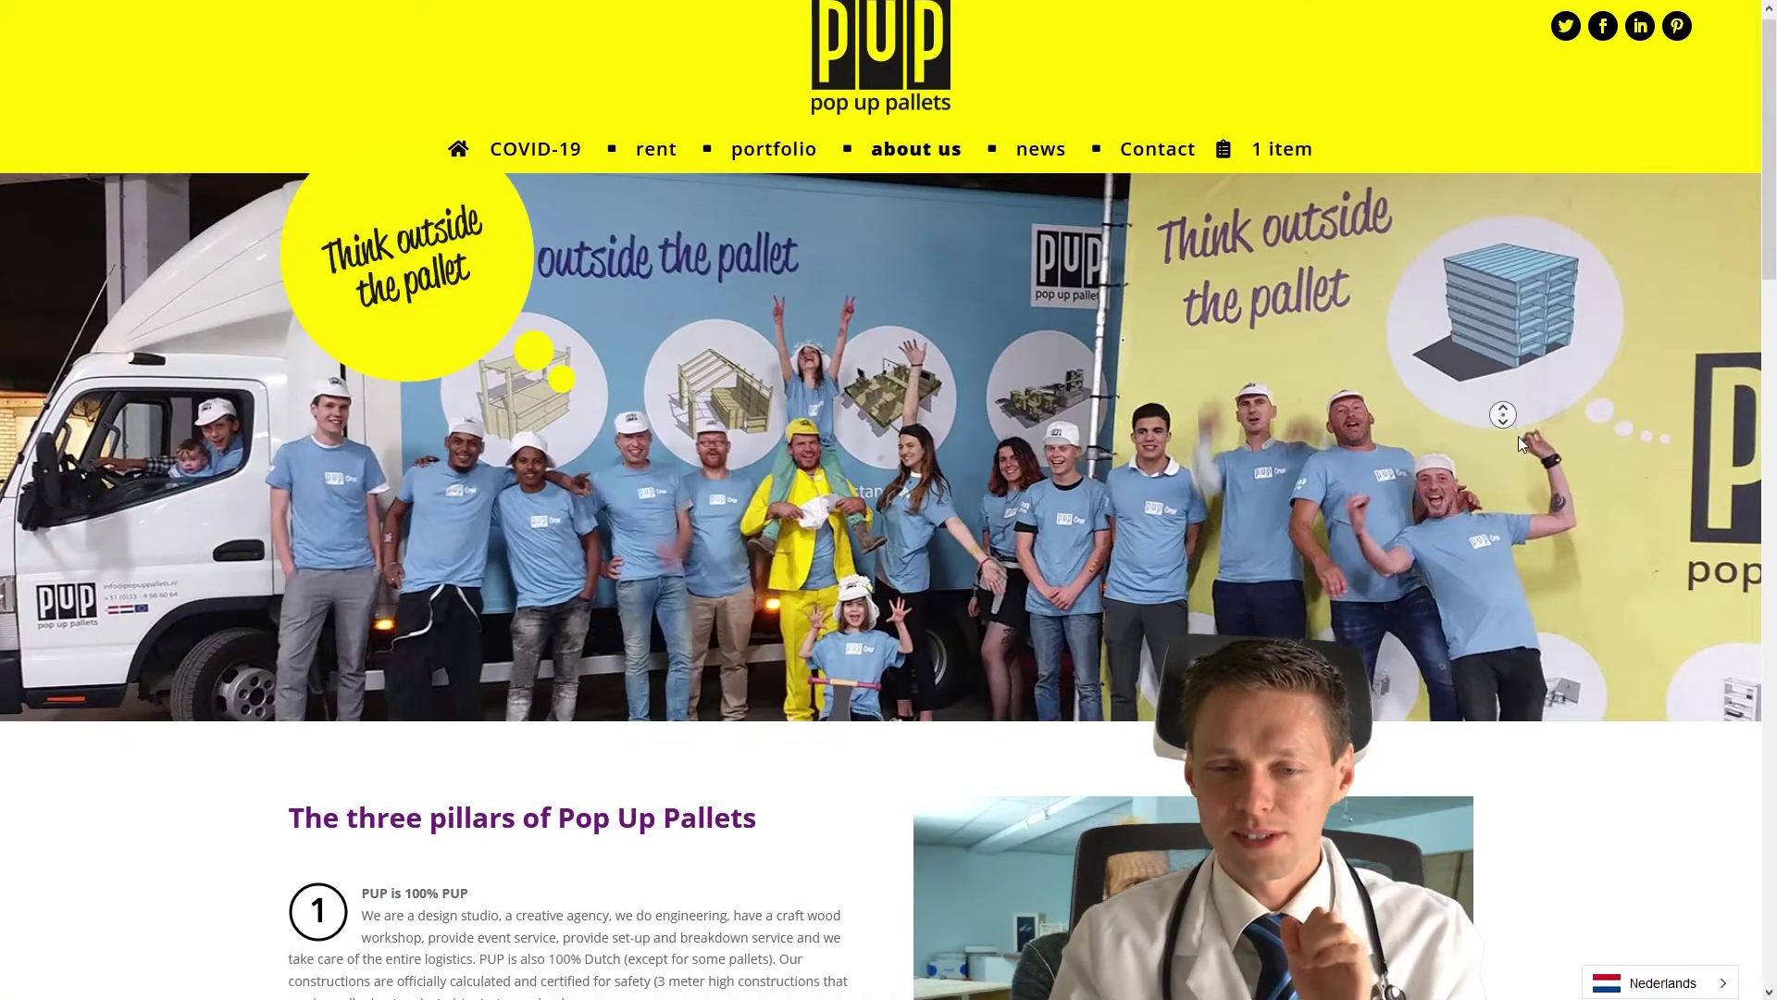
pyautogui.scroll(-4, 1500, 460)
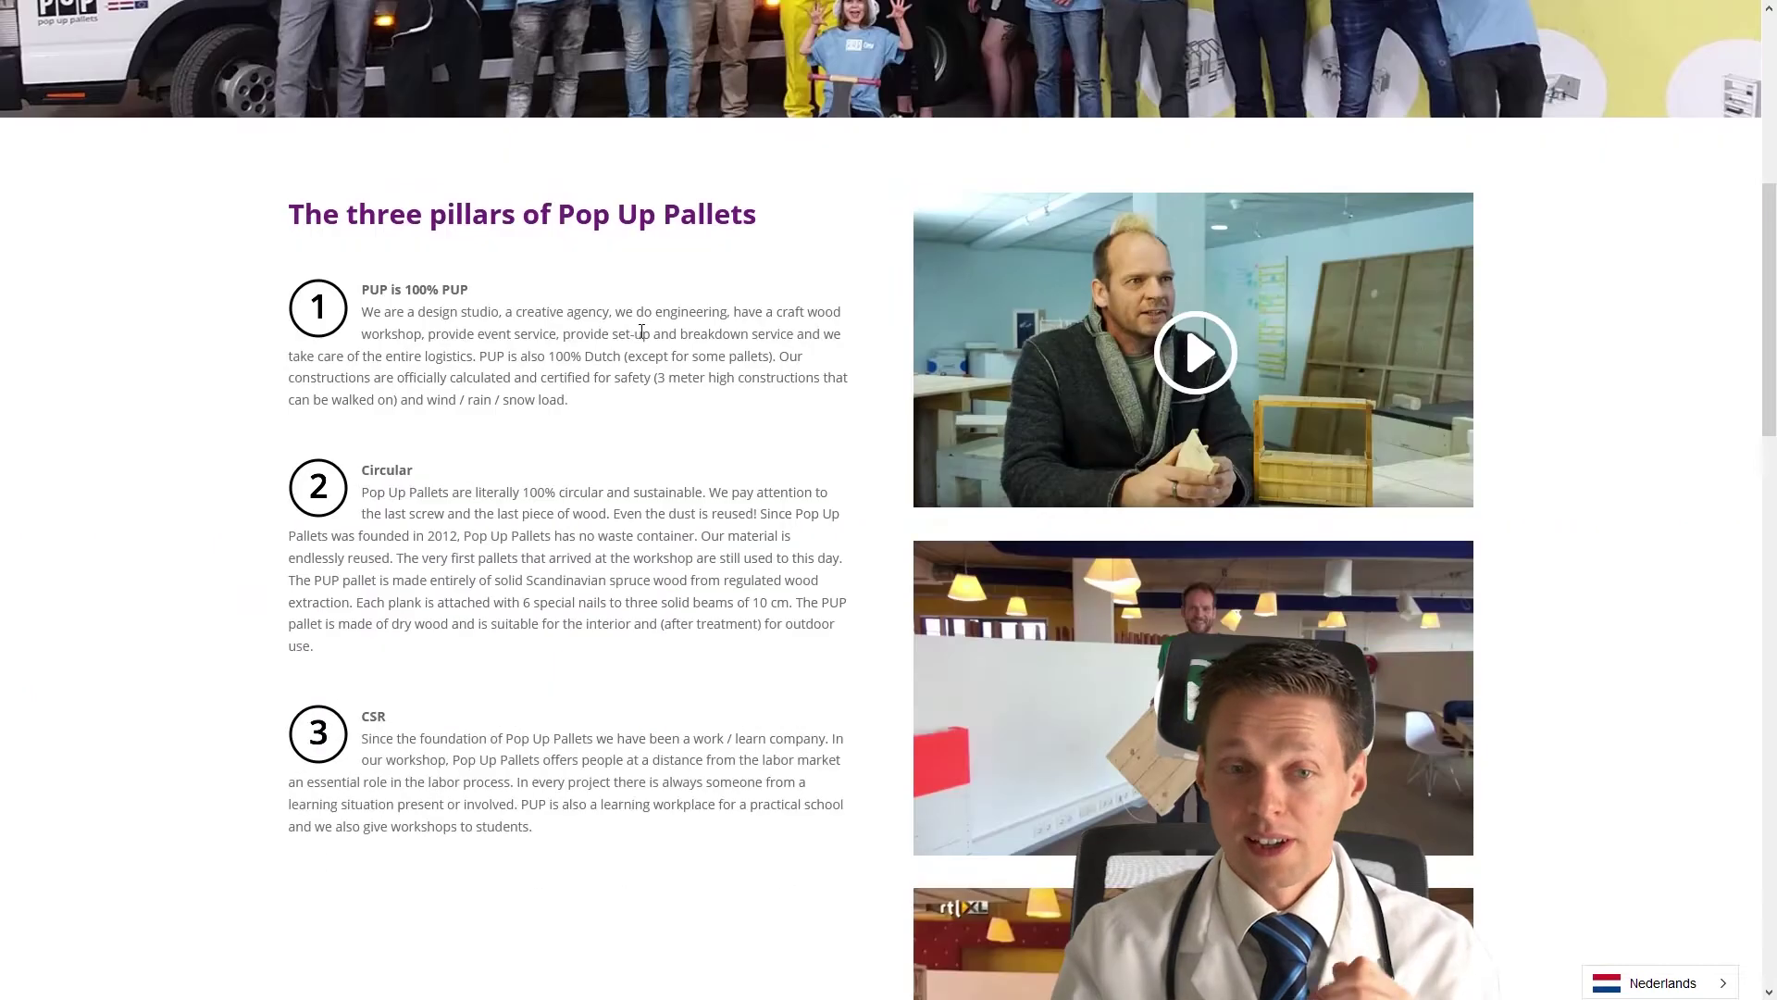
pyautogui.tripleClick(446, 314)
pyautogui.click(535, 400)
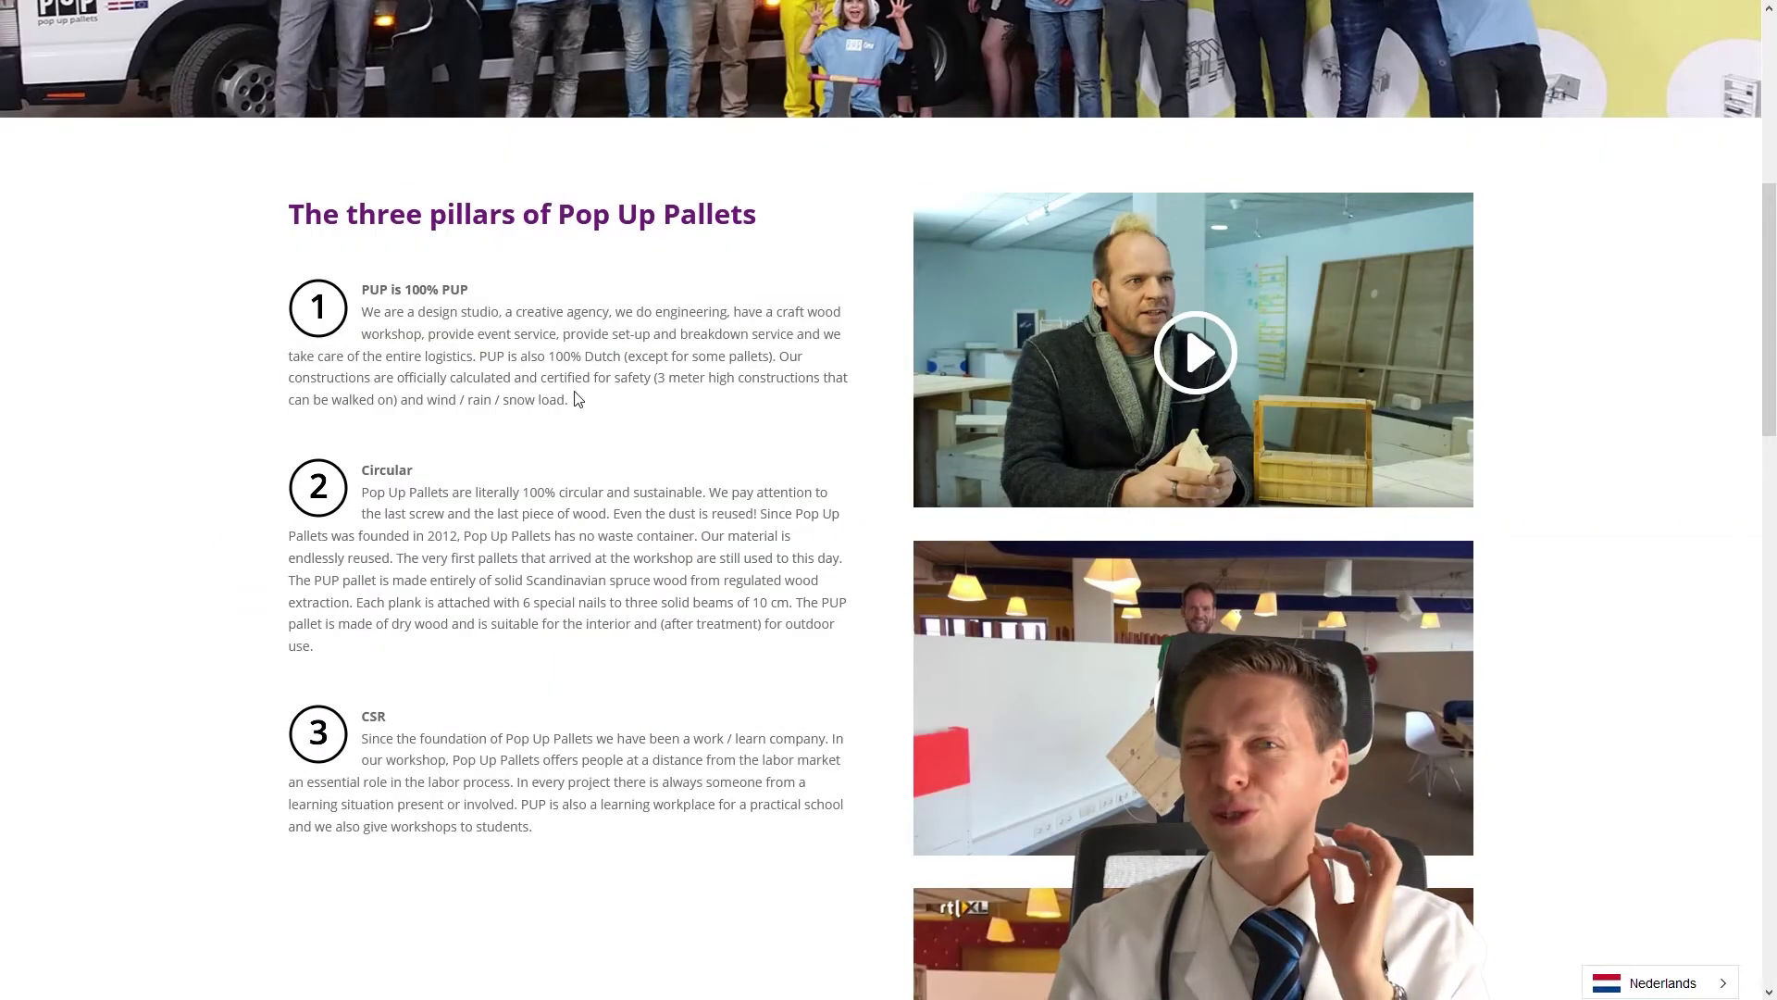
pyautogui.scroll(2, 651, 390)
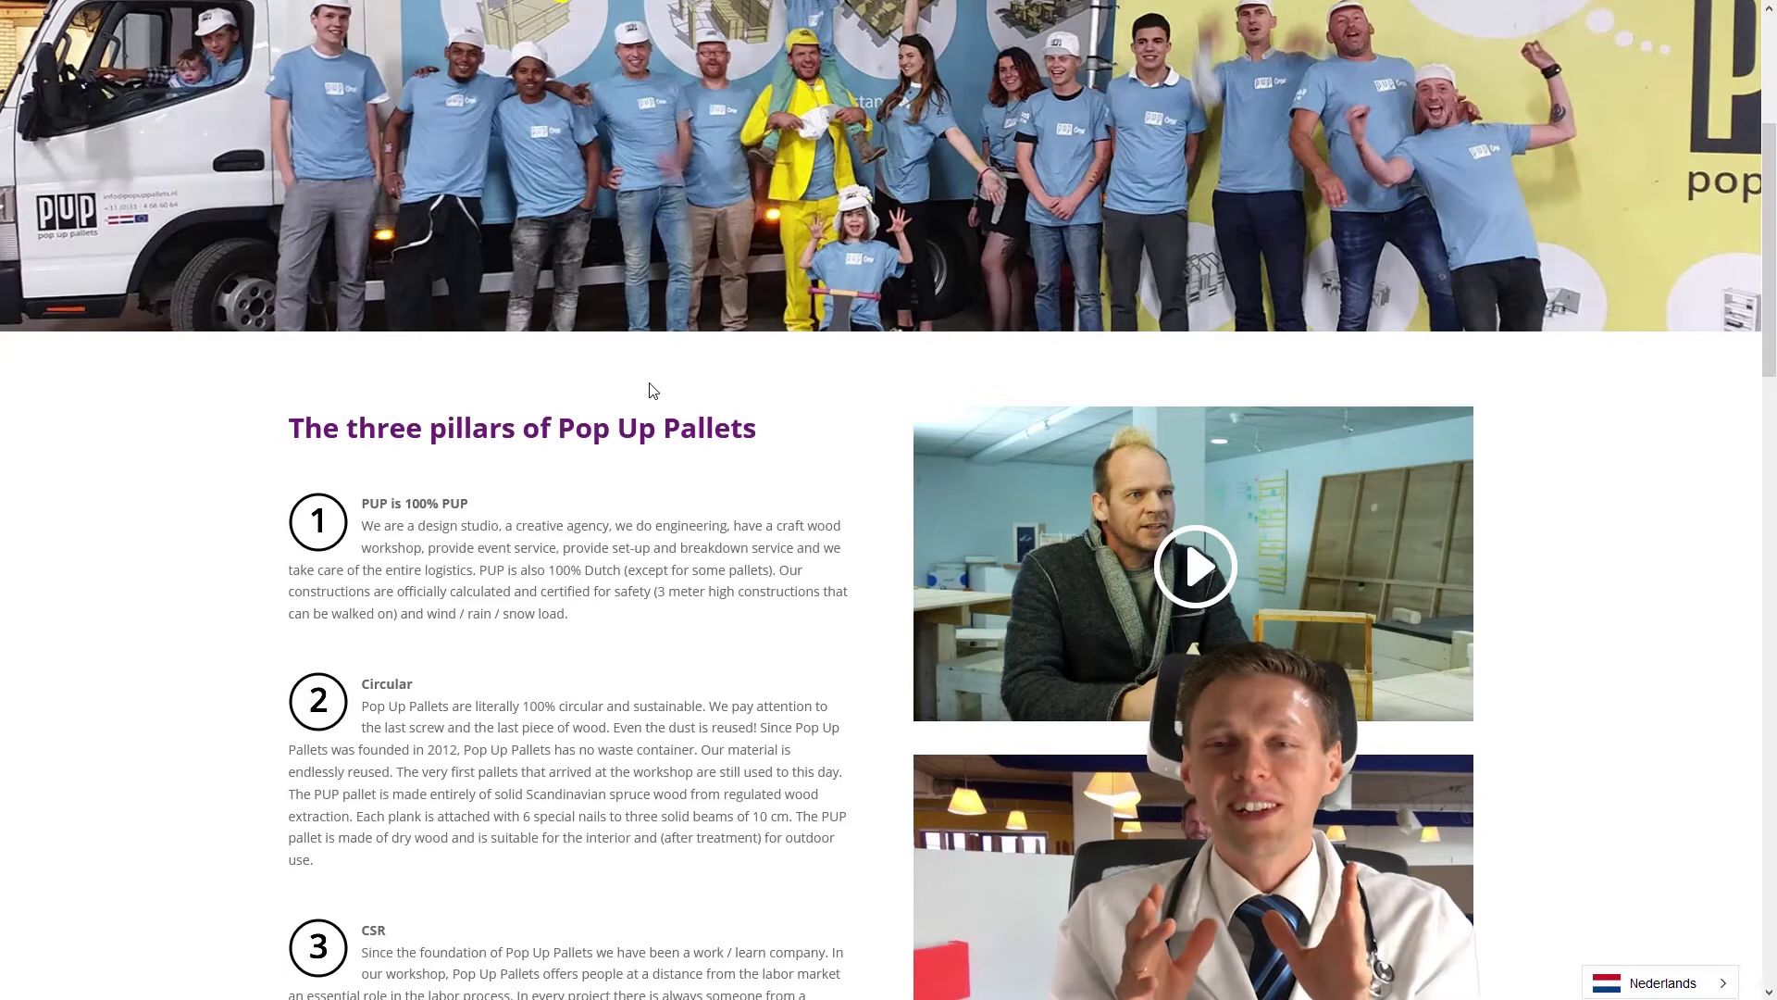
pyautogui.middleClick(730, 574)
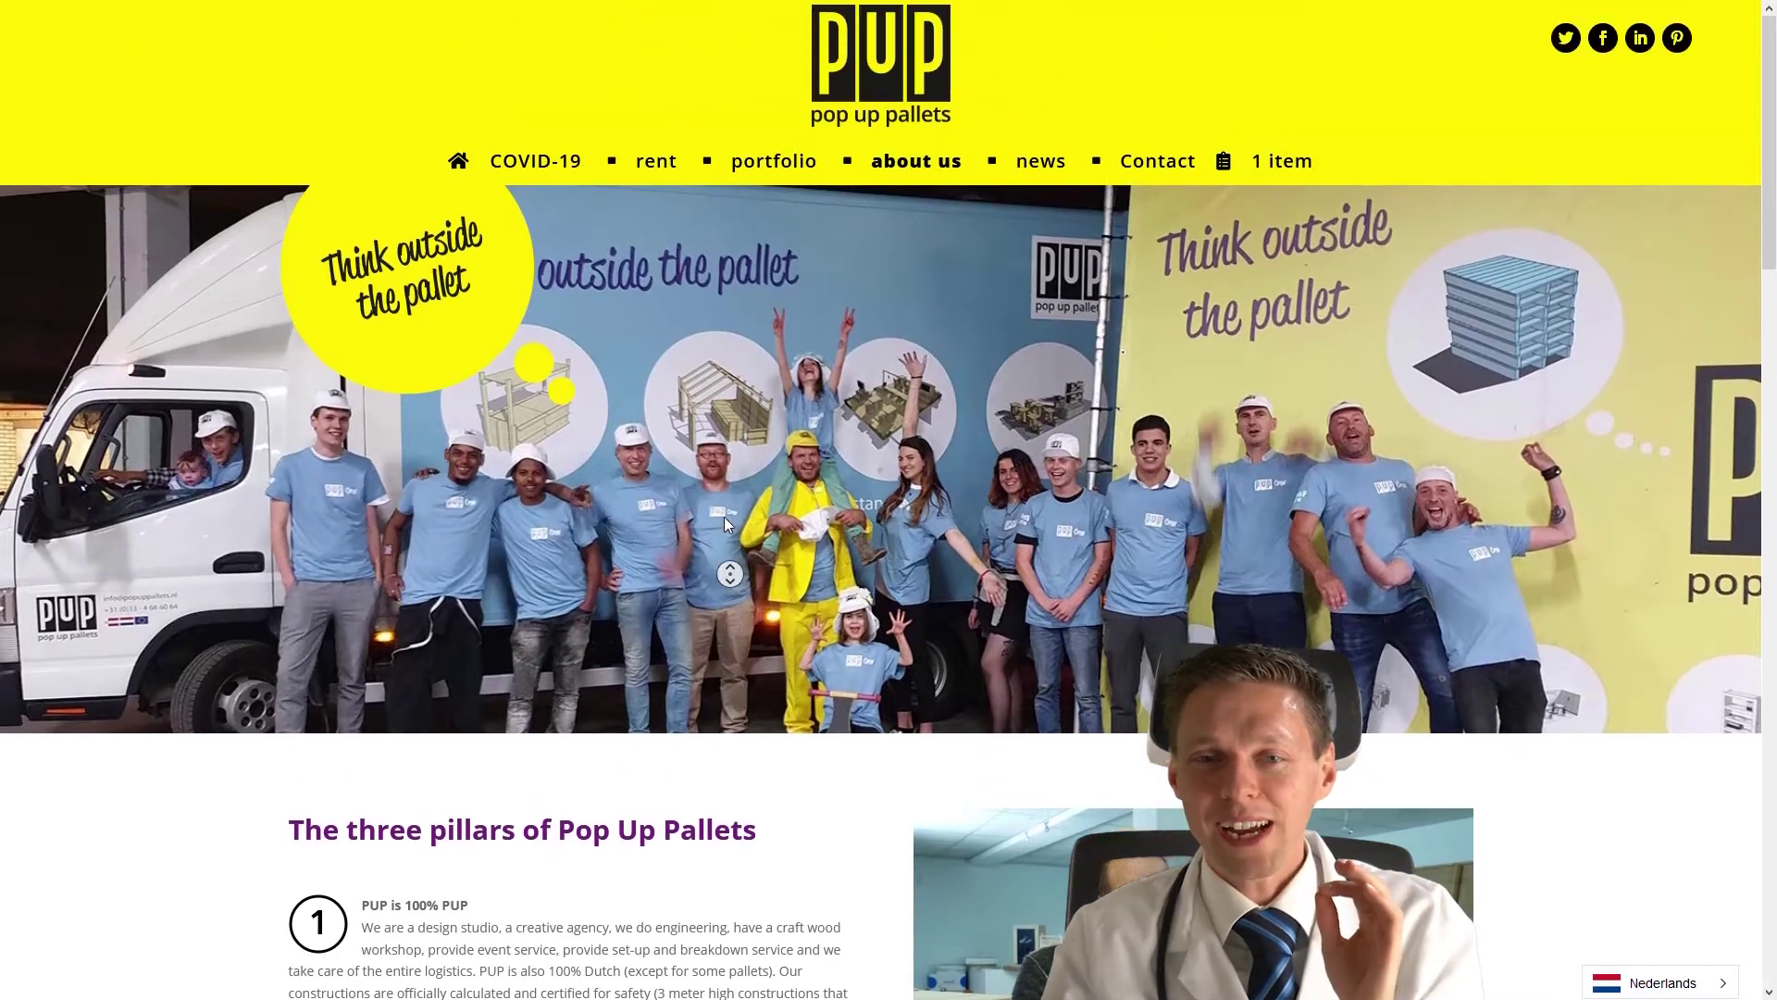
pyautogui.click(724, 516)
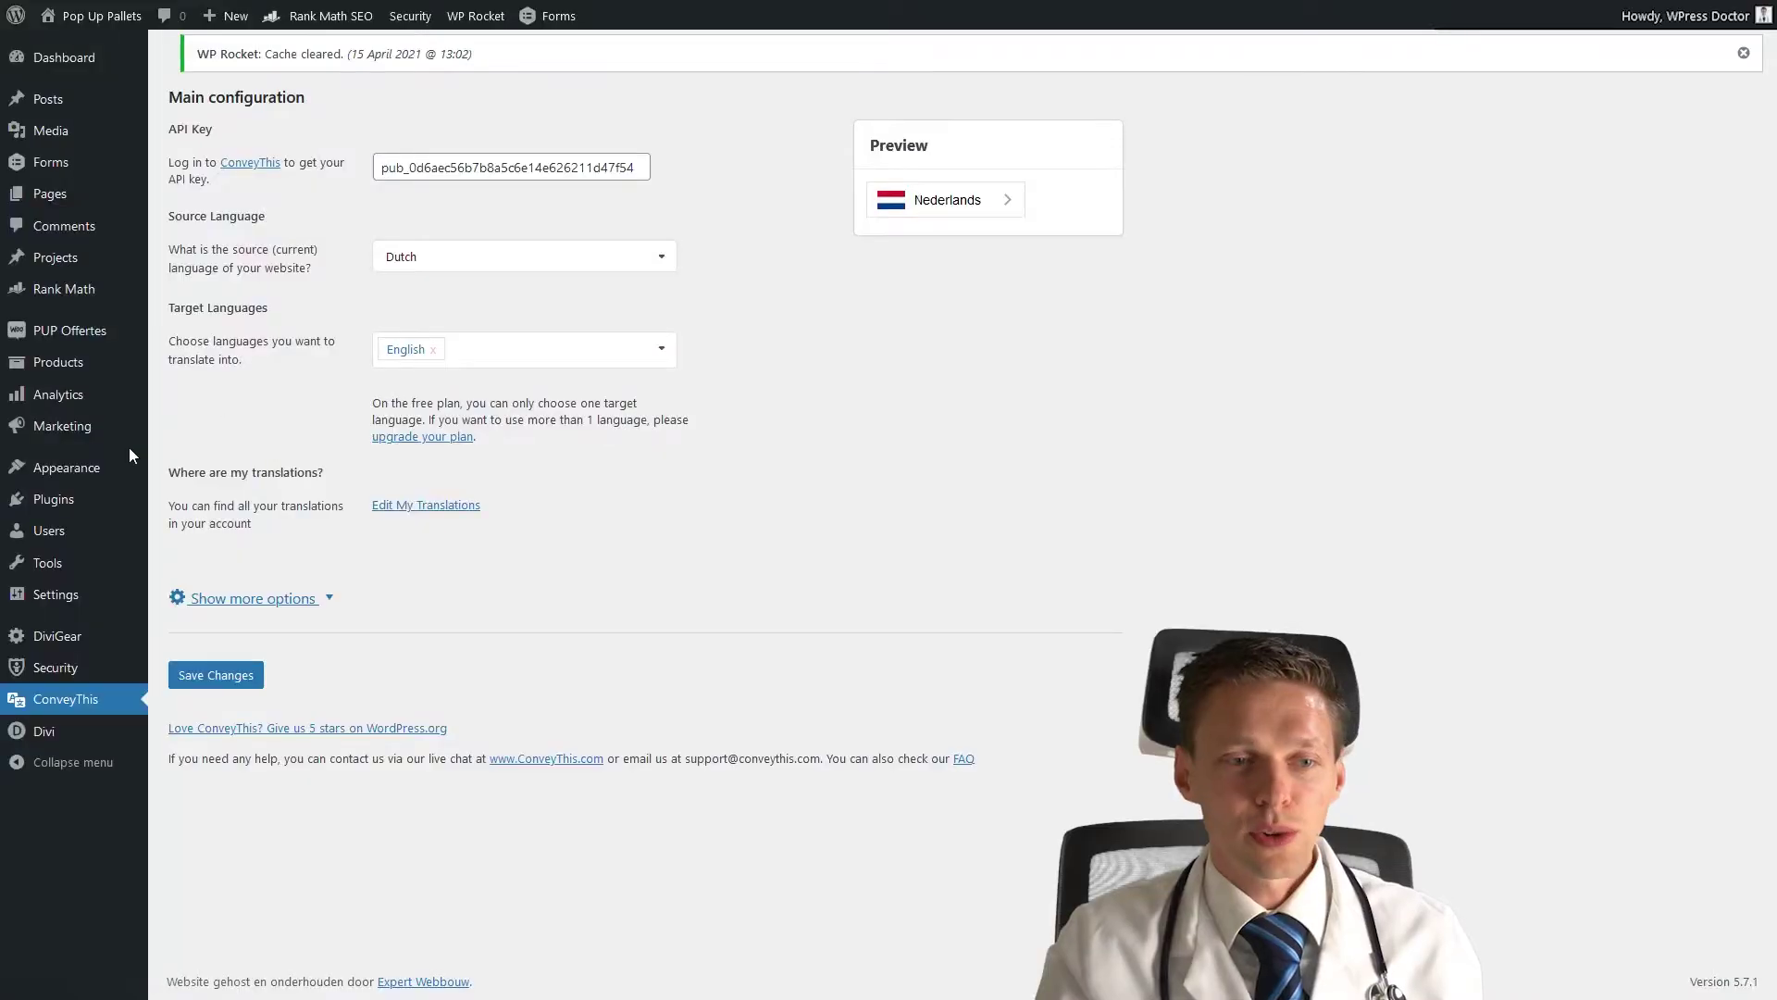
# - Add the ConveyThis English language link to the Hoofdmenu menu
pyautogui.moveTo(92, 467)
pyautogui.click(186, 552)
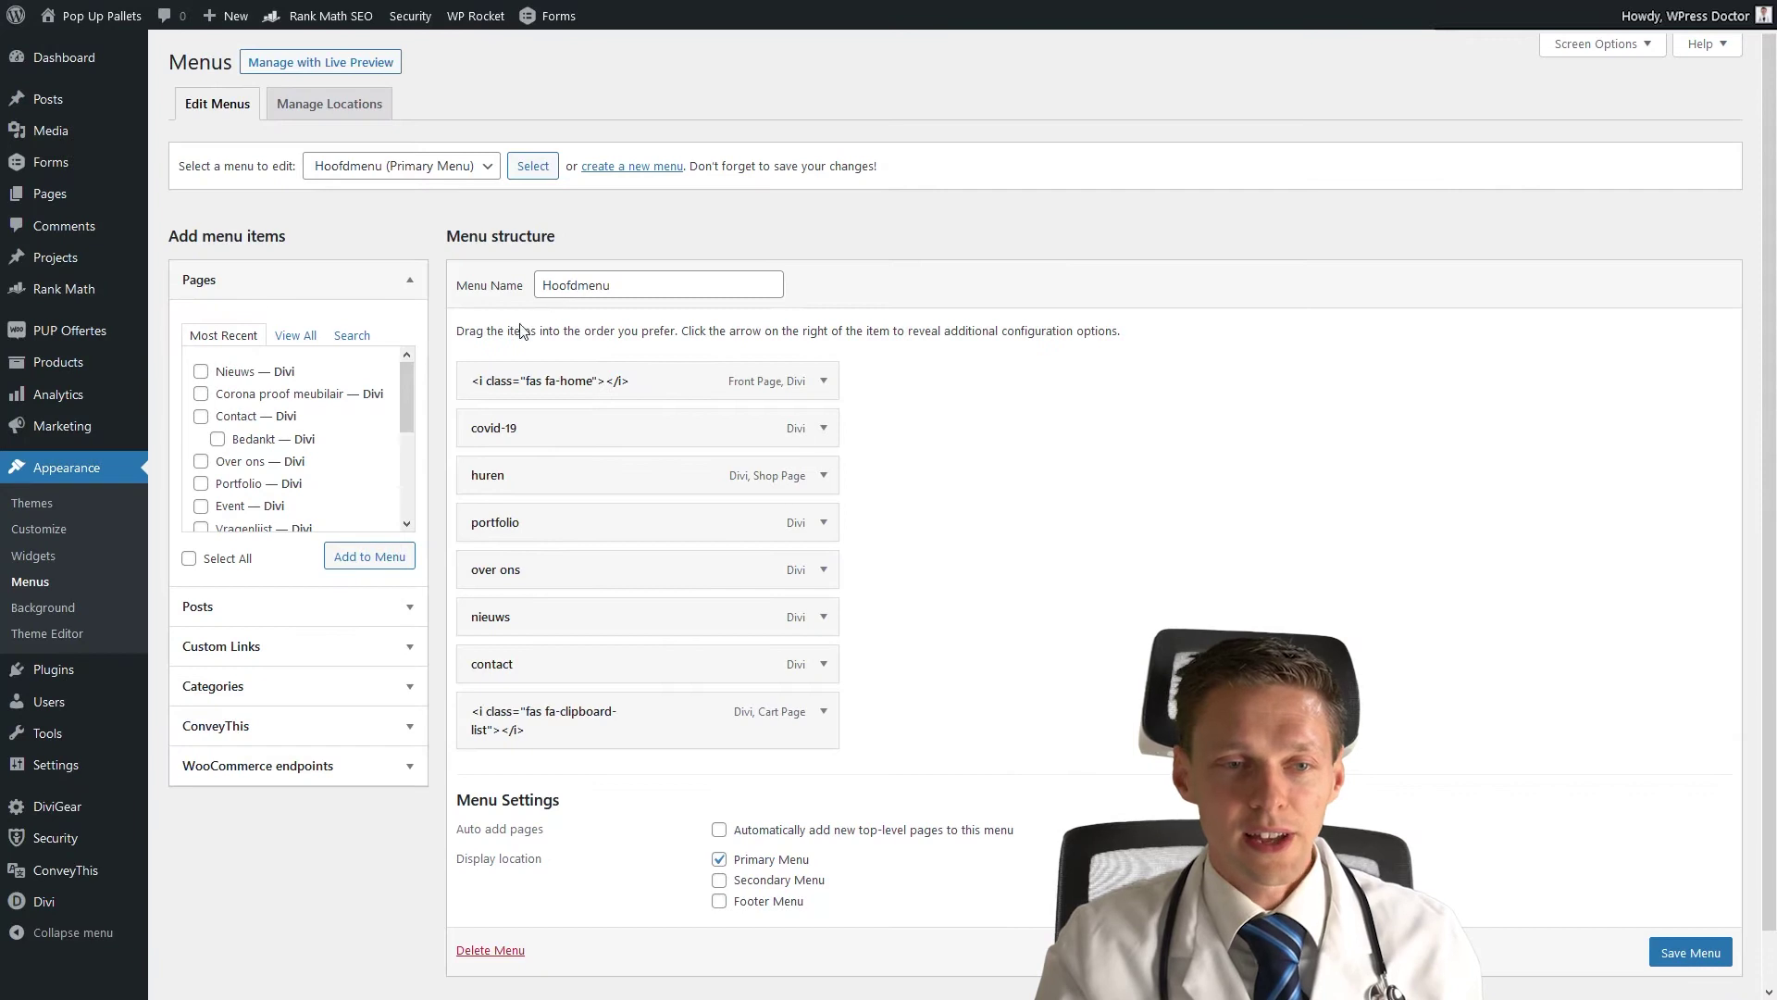
pyautogui.click(248, 727)
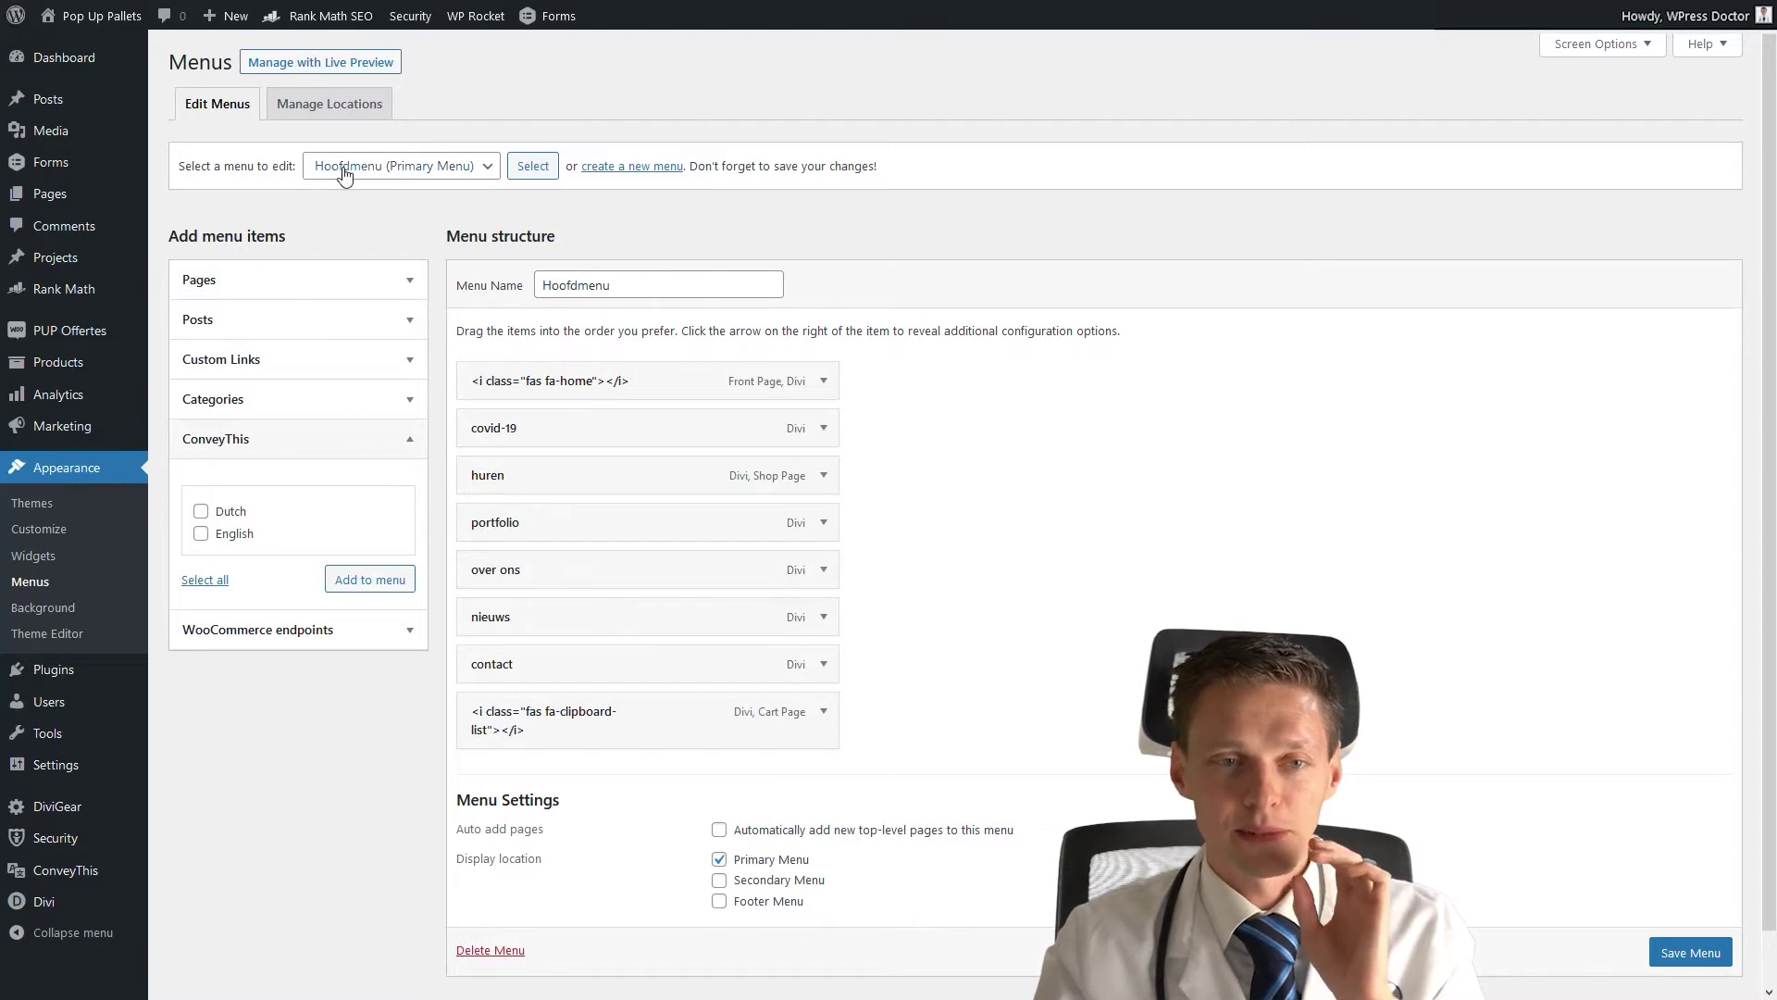
pyautogui.click(201, 534)
pyautogui.click(334, 574)
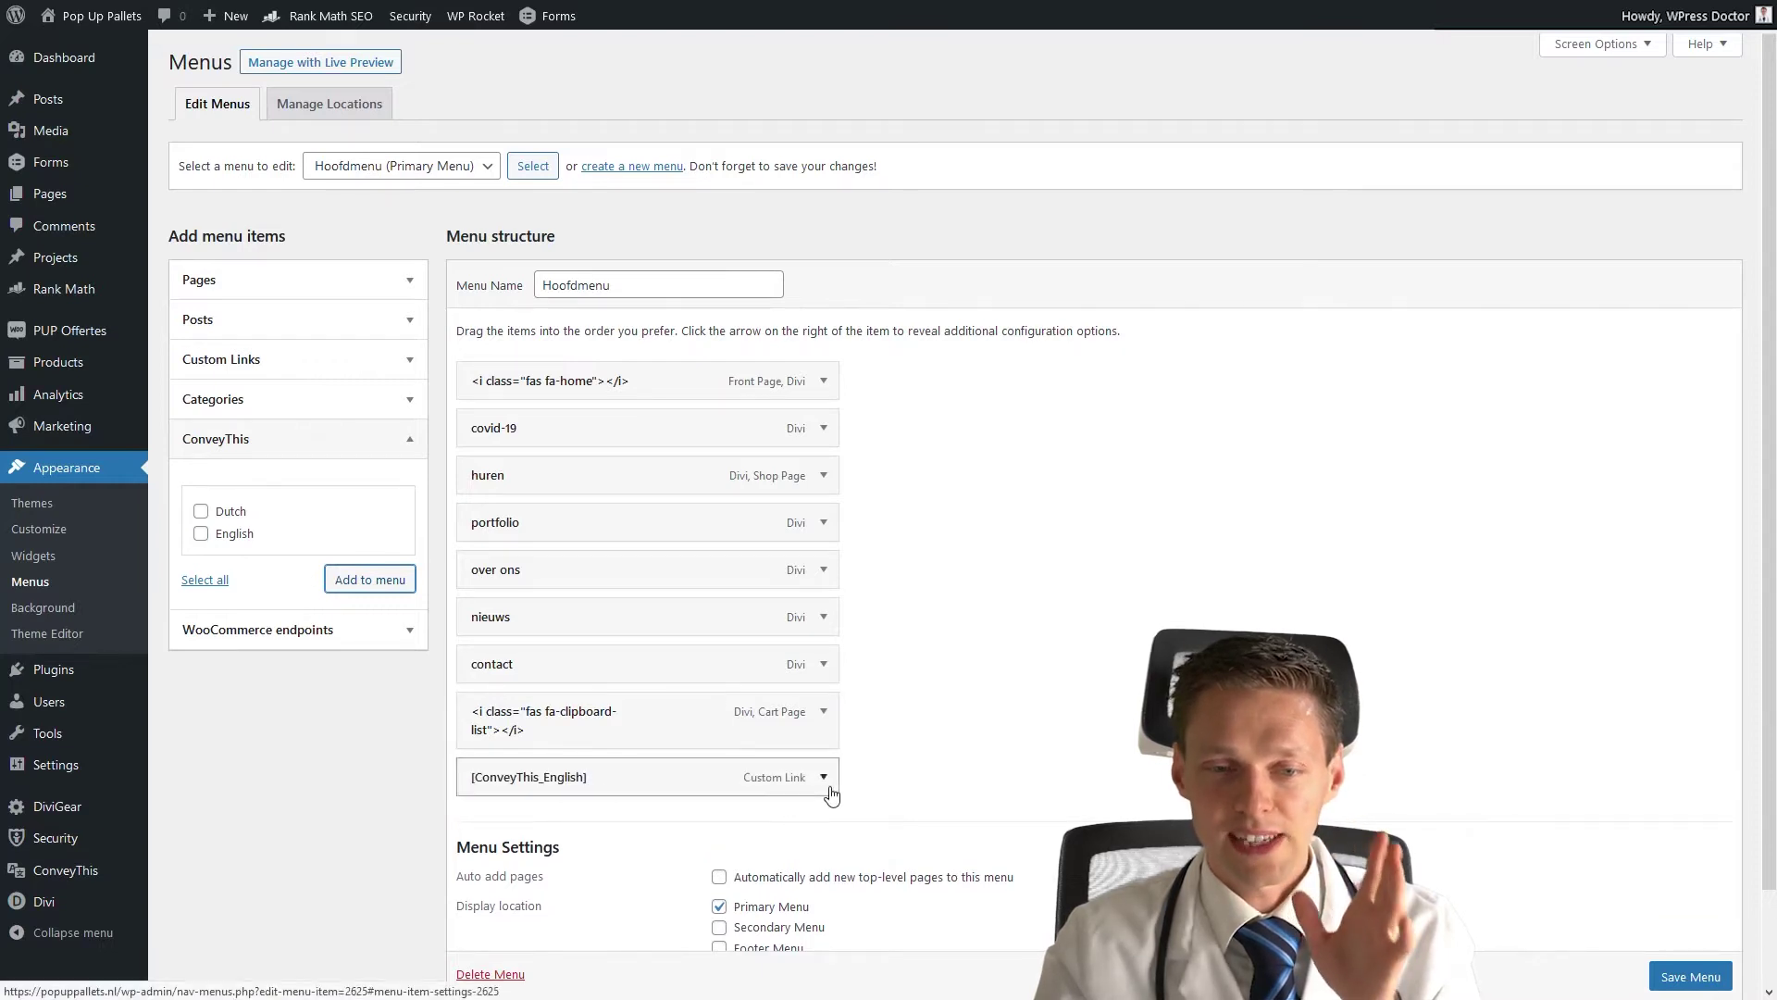
# - Save the Hoofdmenu menu and clear the WP Rocket cache
pyautogui.click(1666, 980)
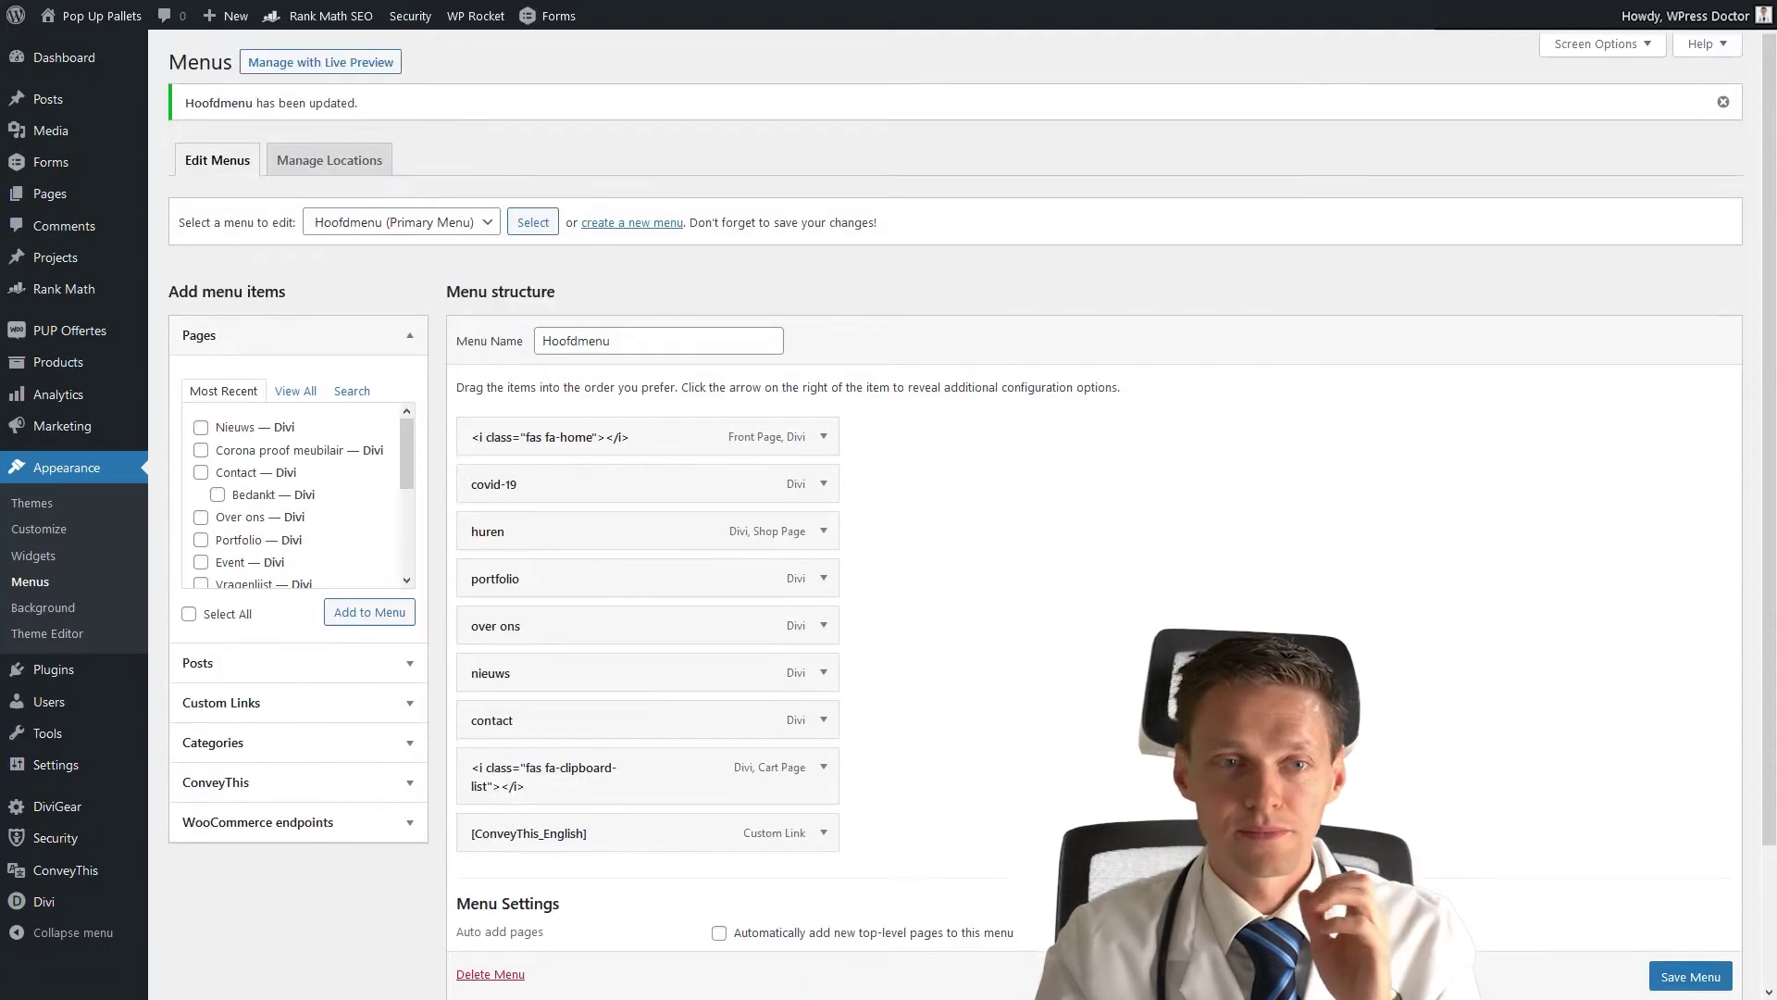
pyautogui.moveTo(474, 14)
pyautogui.click(483, 74)
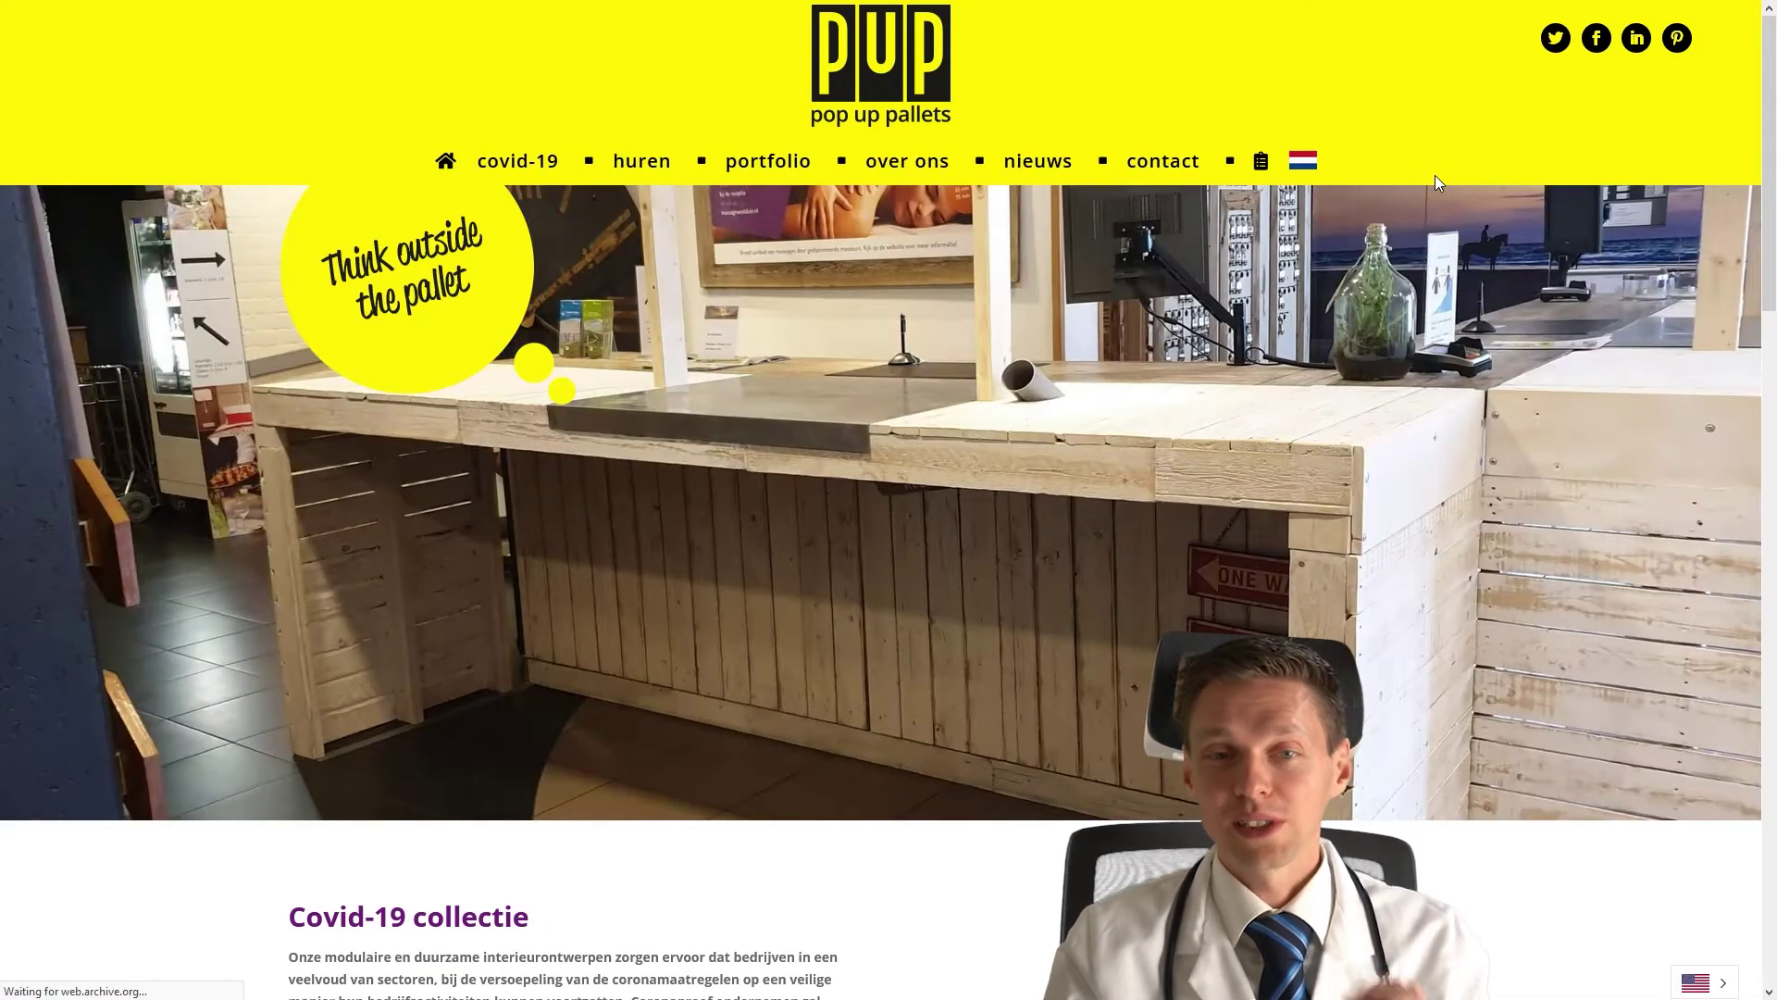
# - Autoscroll the homepage down to the Covid-19 collection section and back up
pyautogui.middleClick(1487, 186)
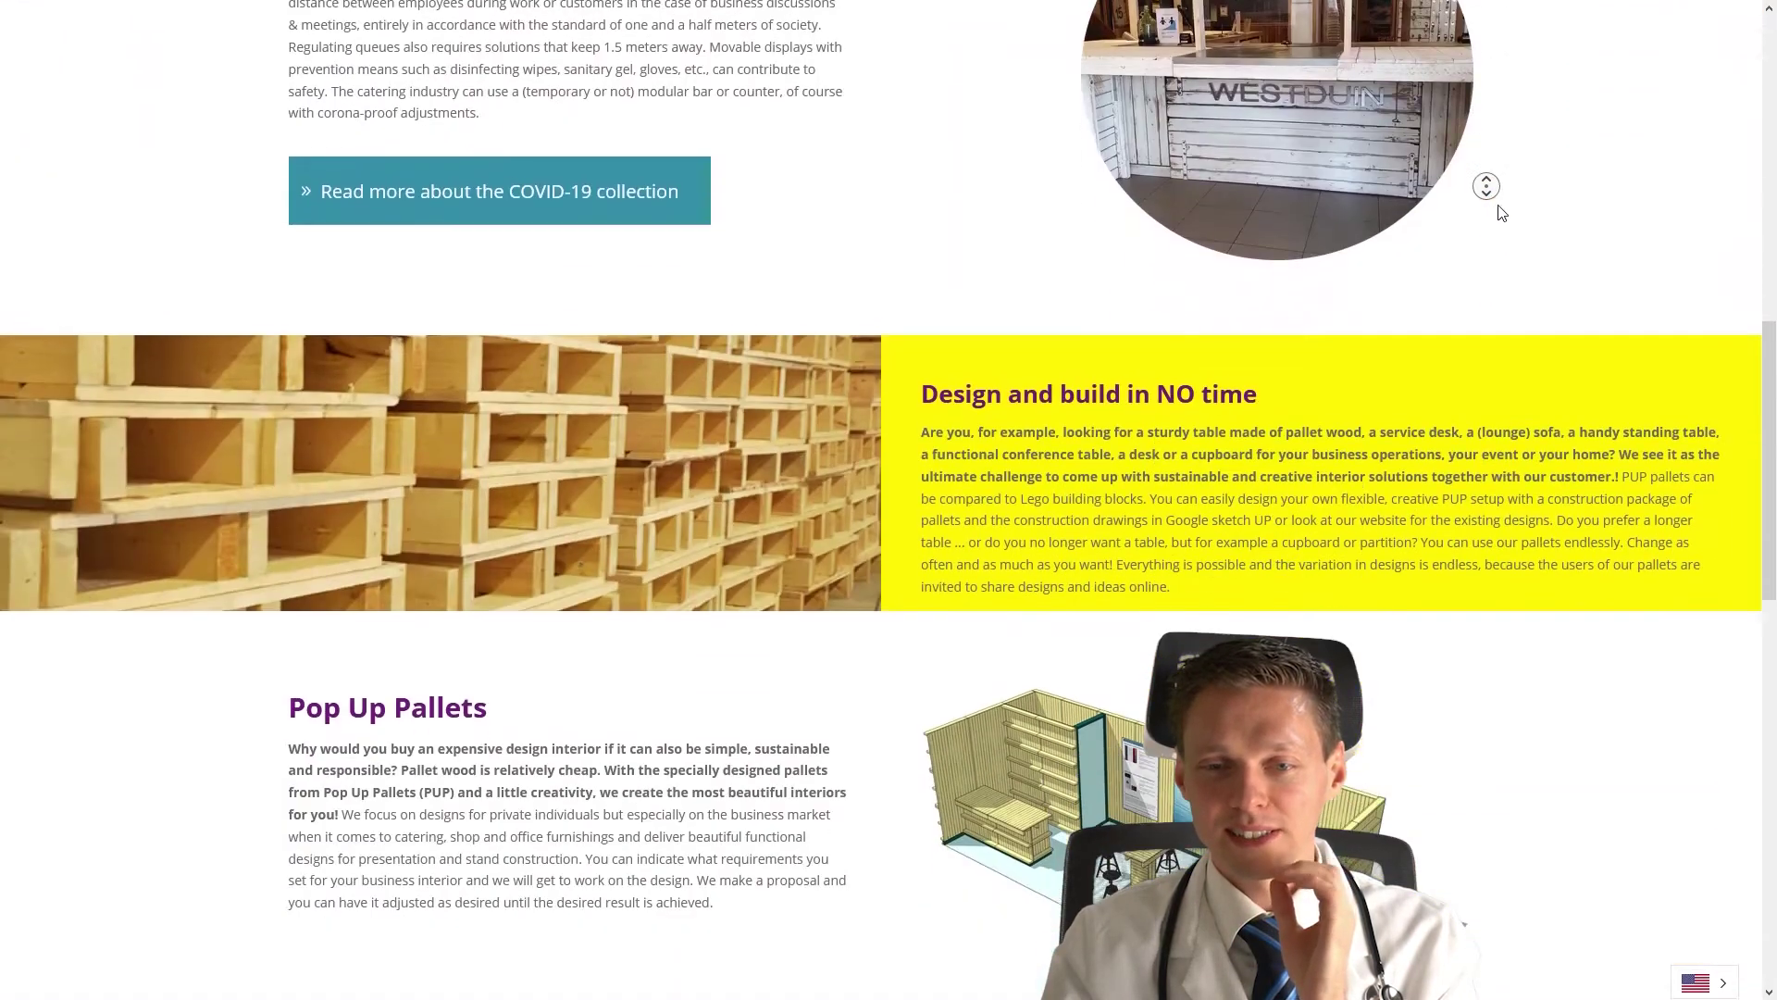
pyautogui.scroll(15, 1506, 93)
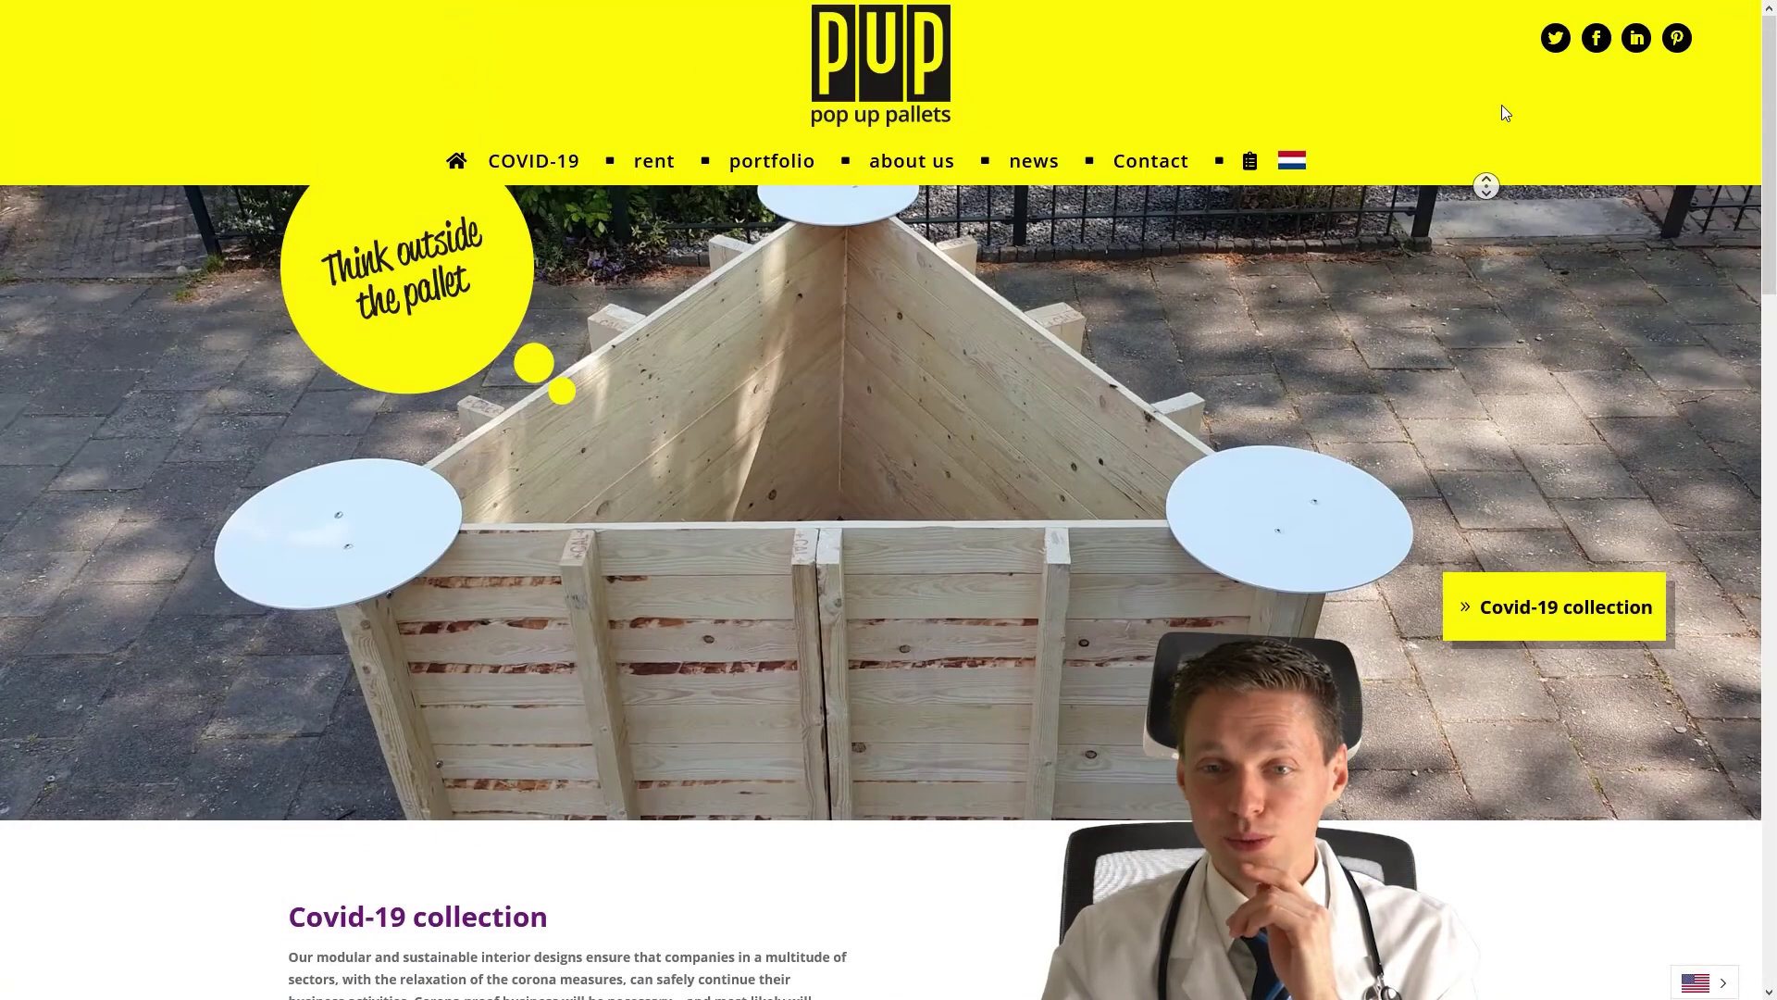
pyautogui.click(1490, 111)
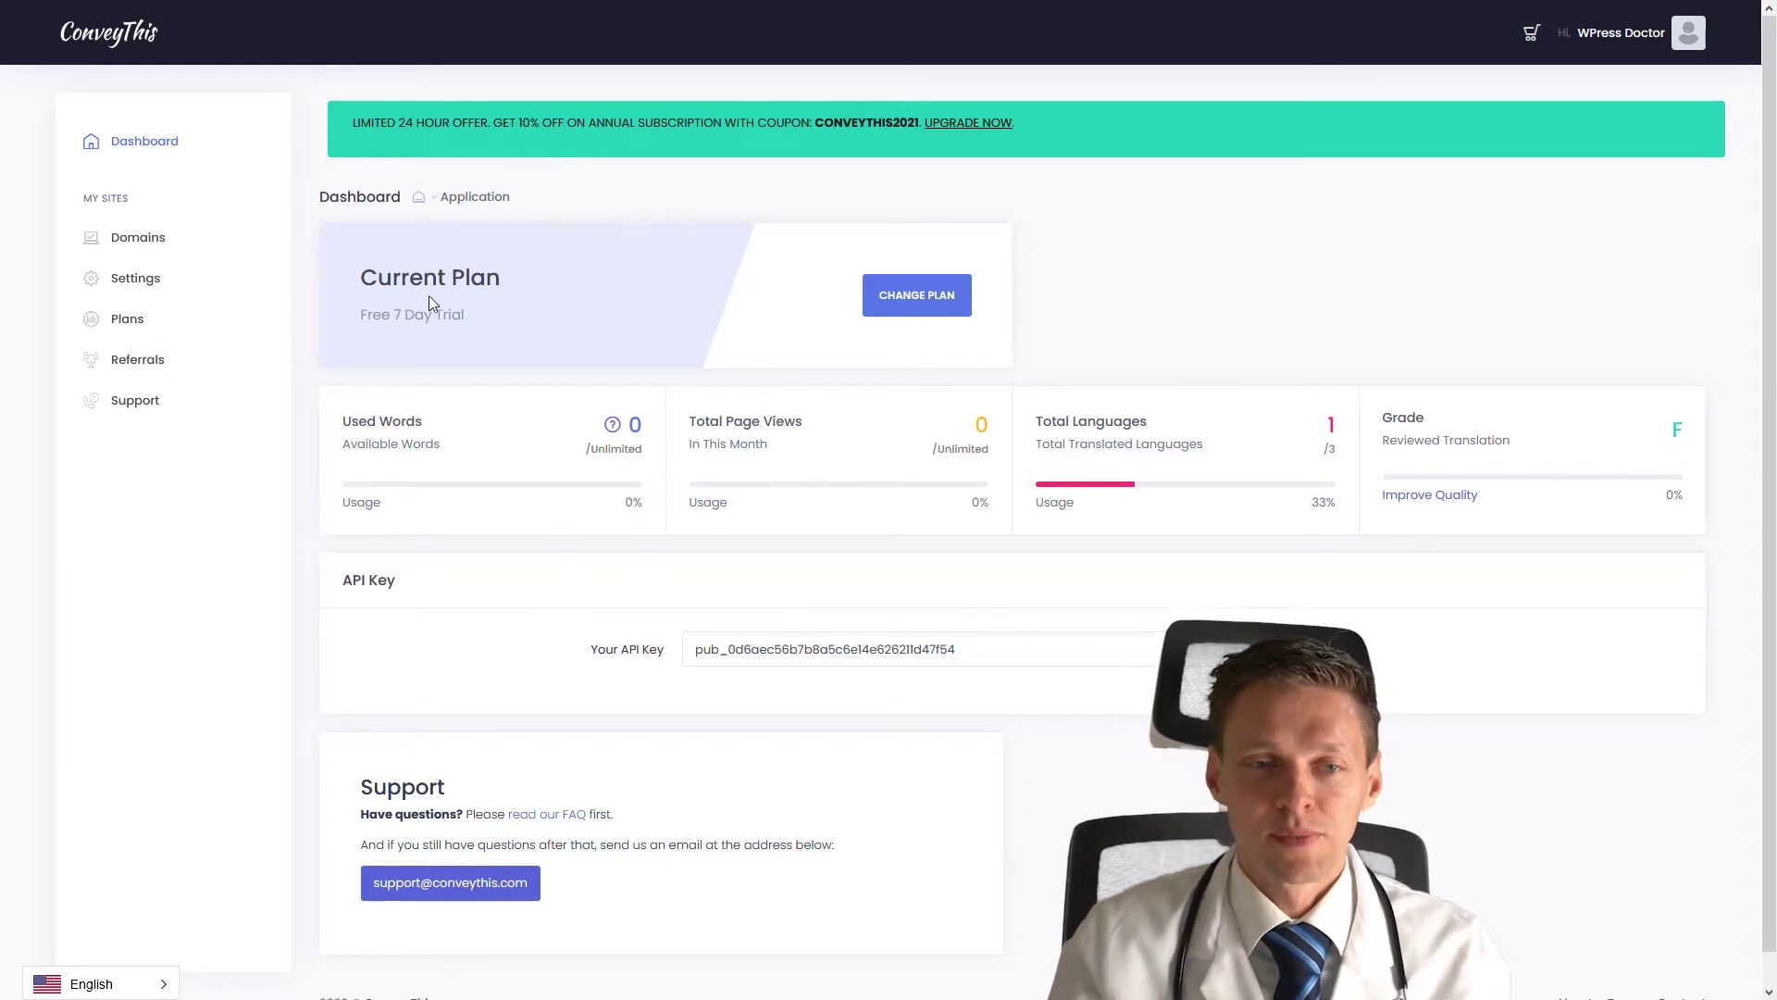
# - Switch translation on for popuppallets.nl and open its My Translations pages
pyautogui.tripleClick(464, 322)
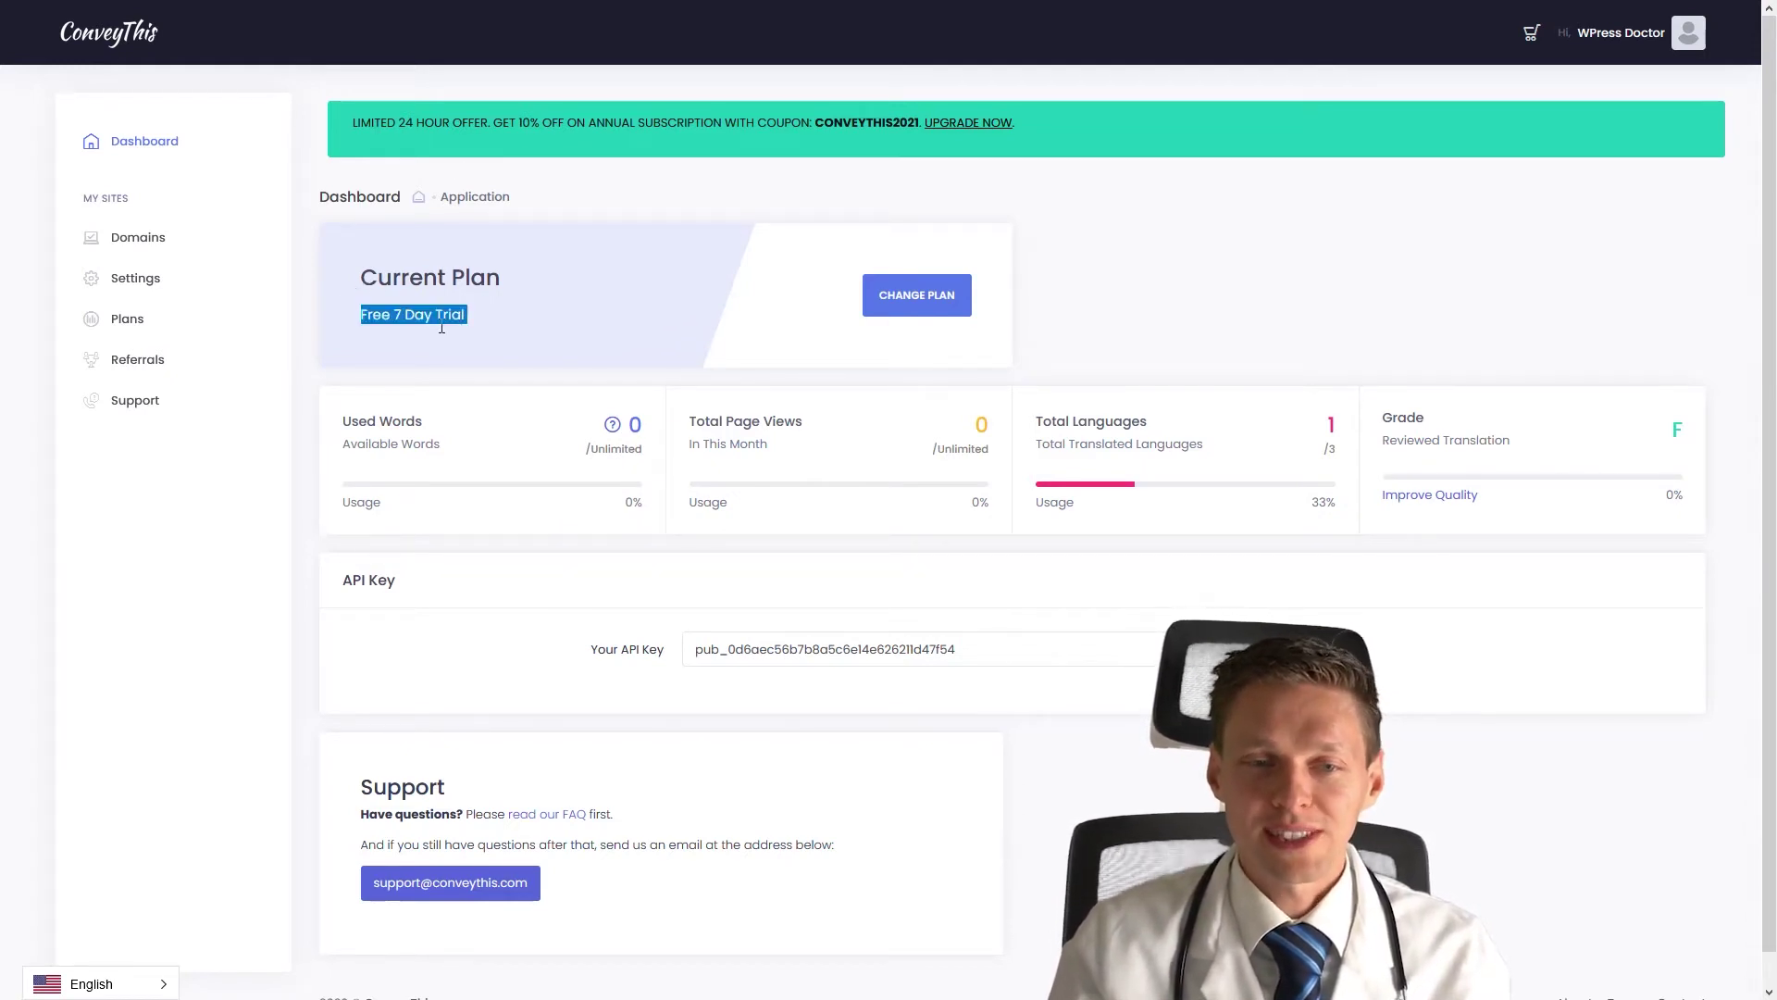
pyautogui.click(431, 325)
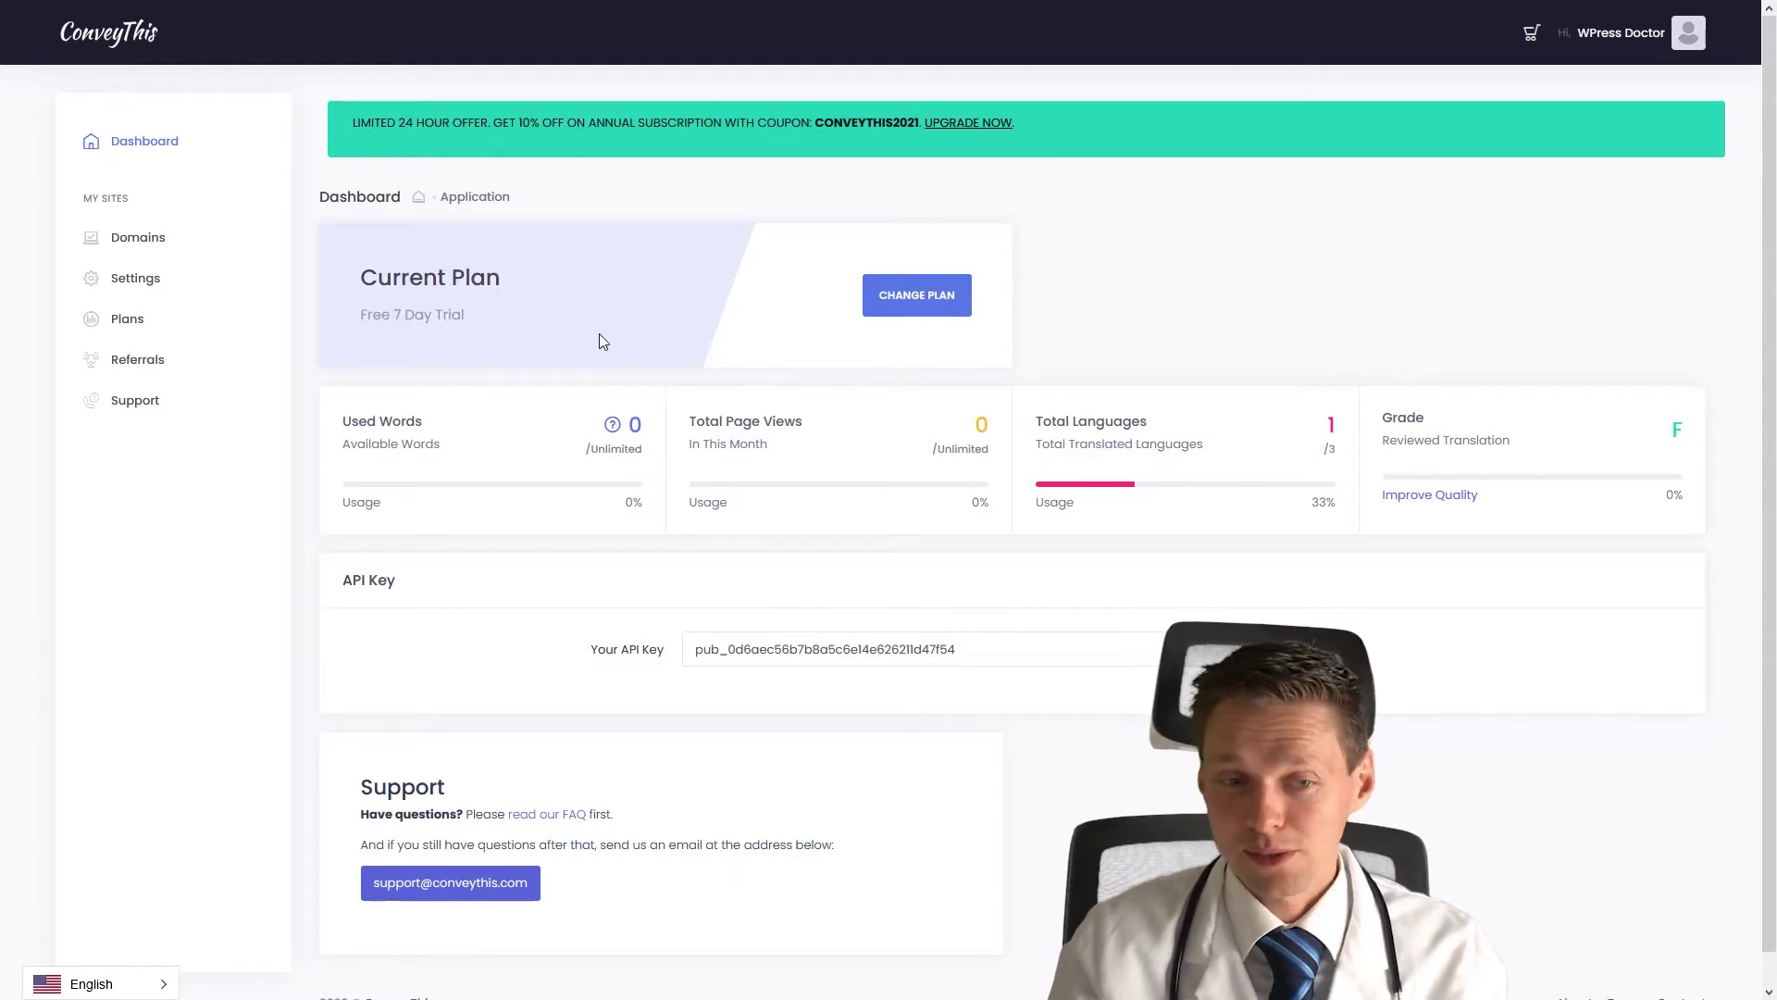
pyautogui.click(151, 241)
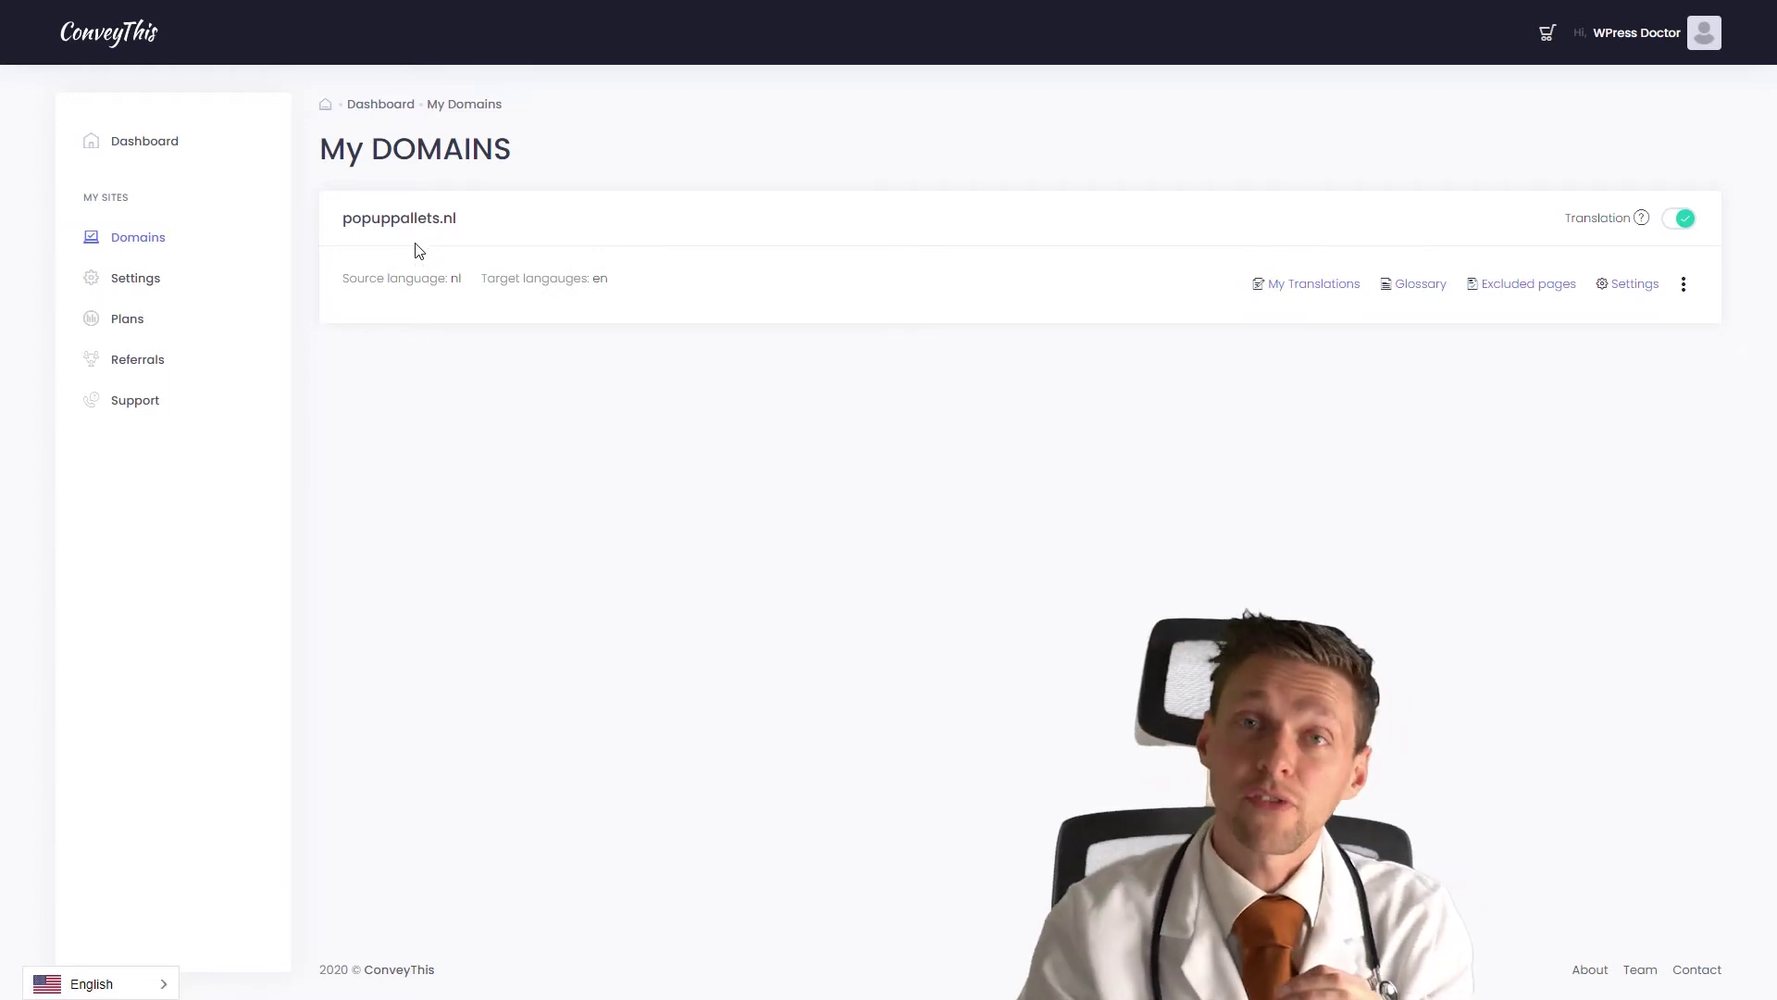
pyautogui.click(1685, 221)
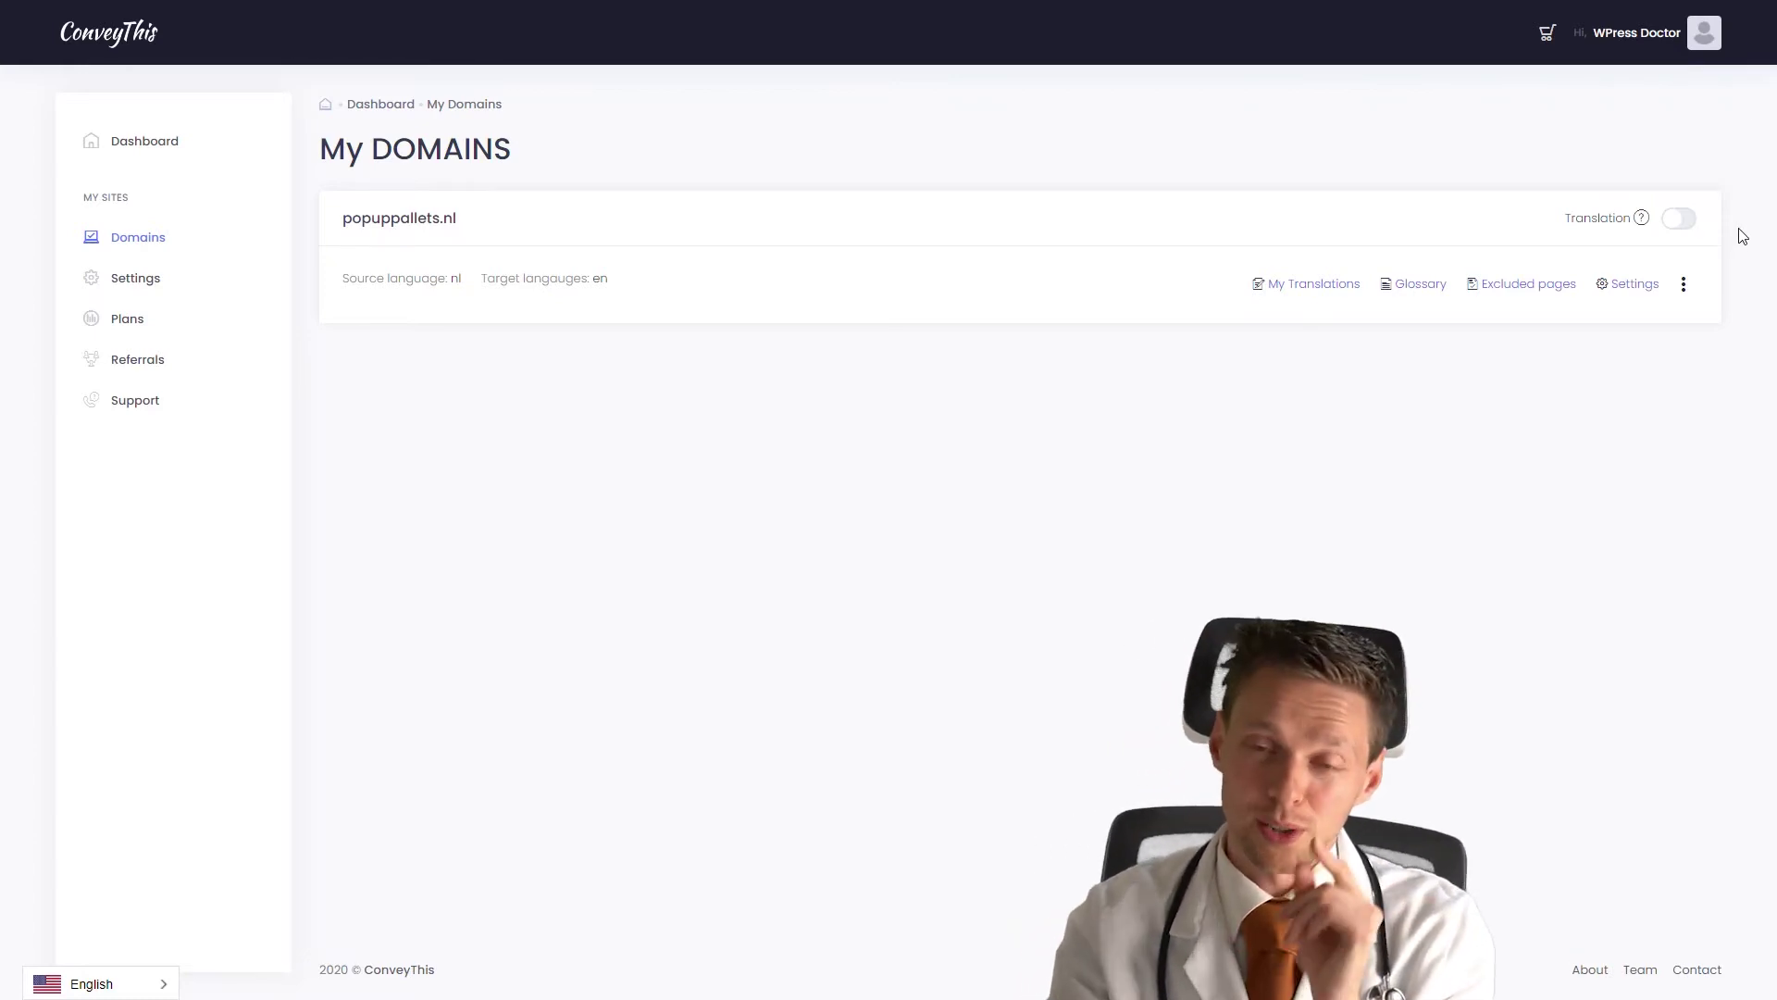
pyautogui.click(1686, 222)
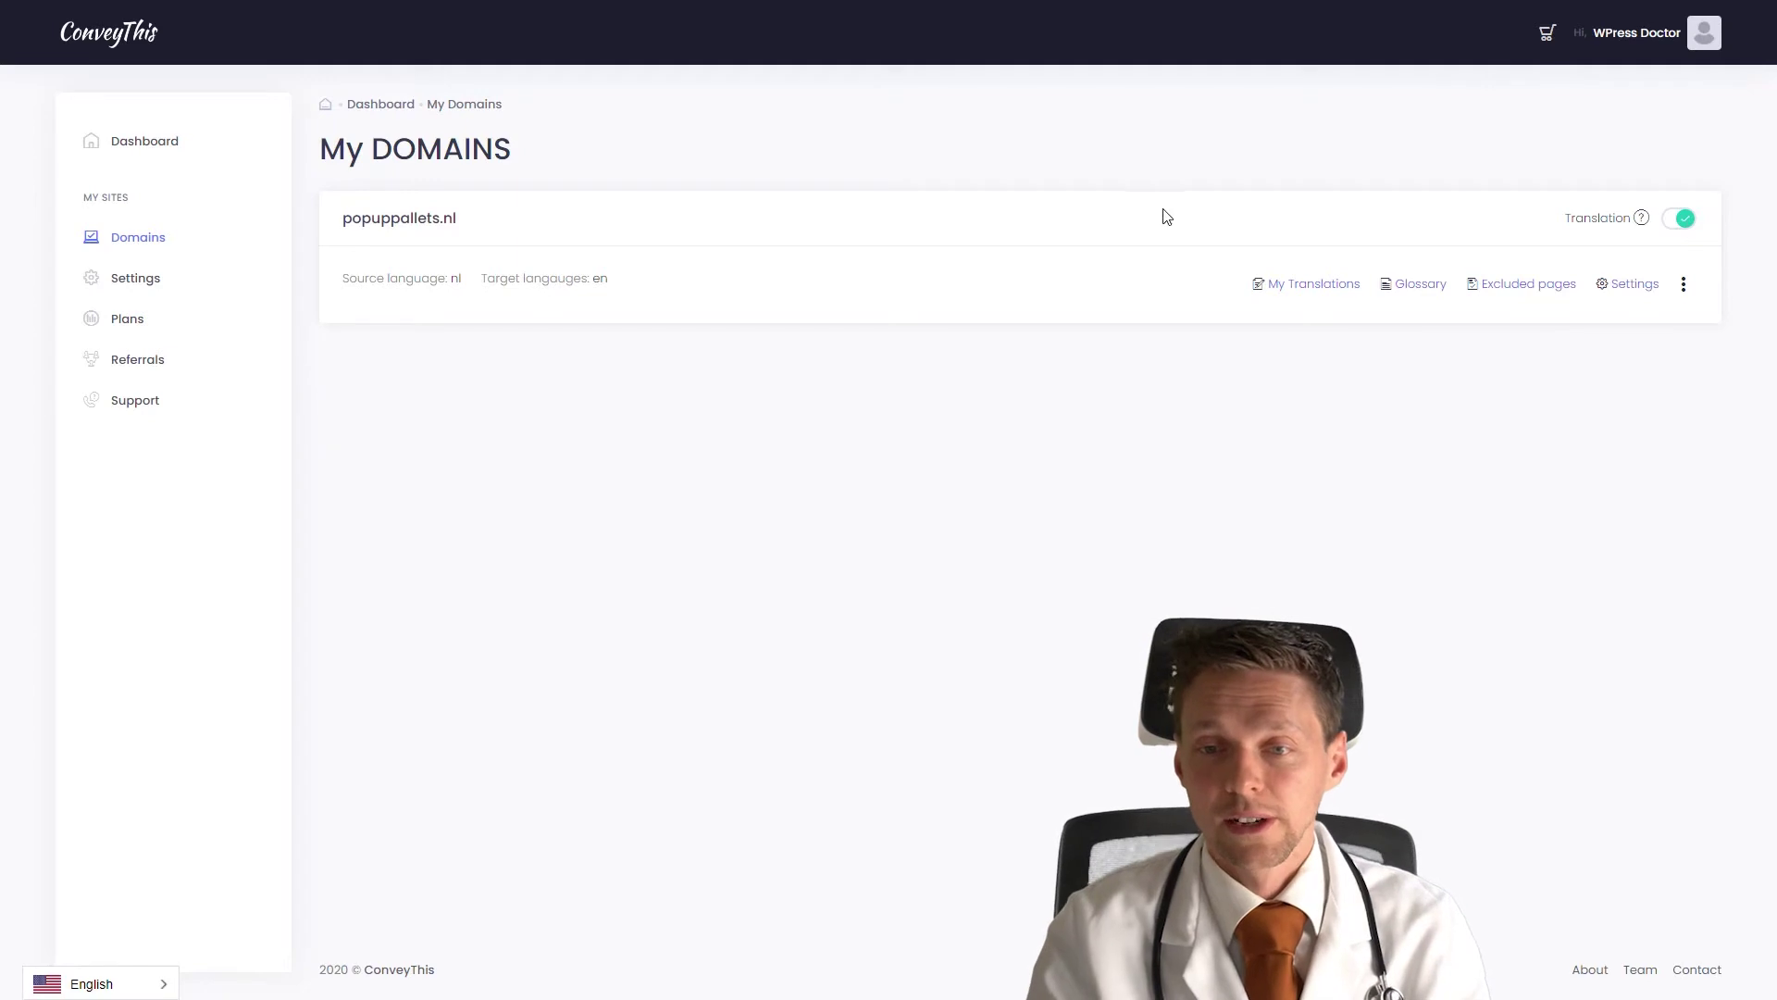
pyautogui.click(1299, 286)
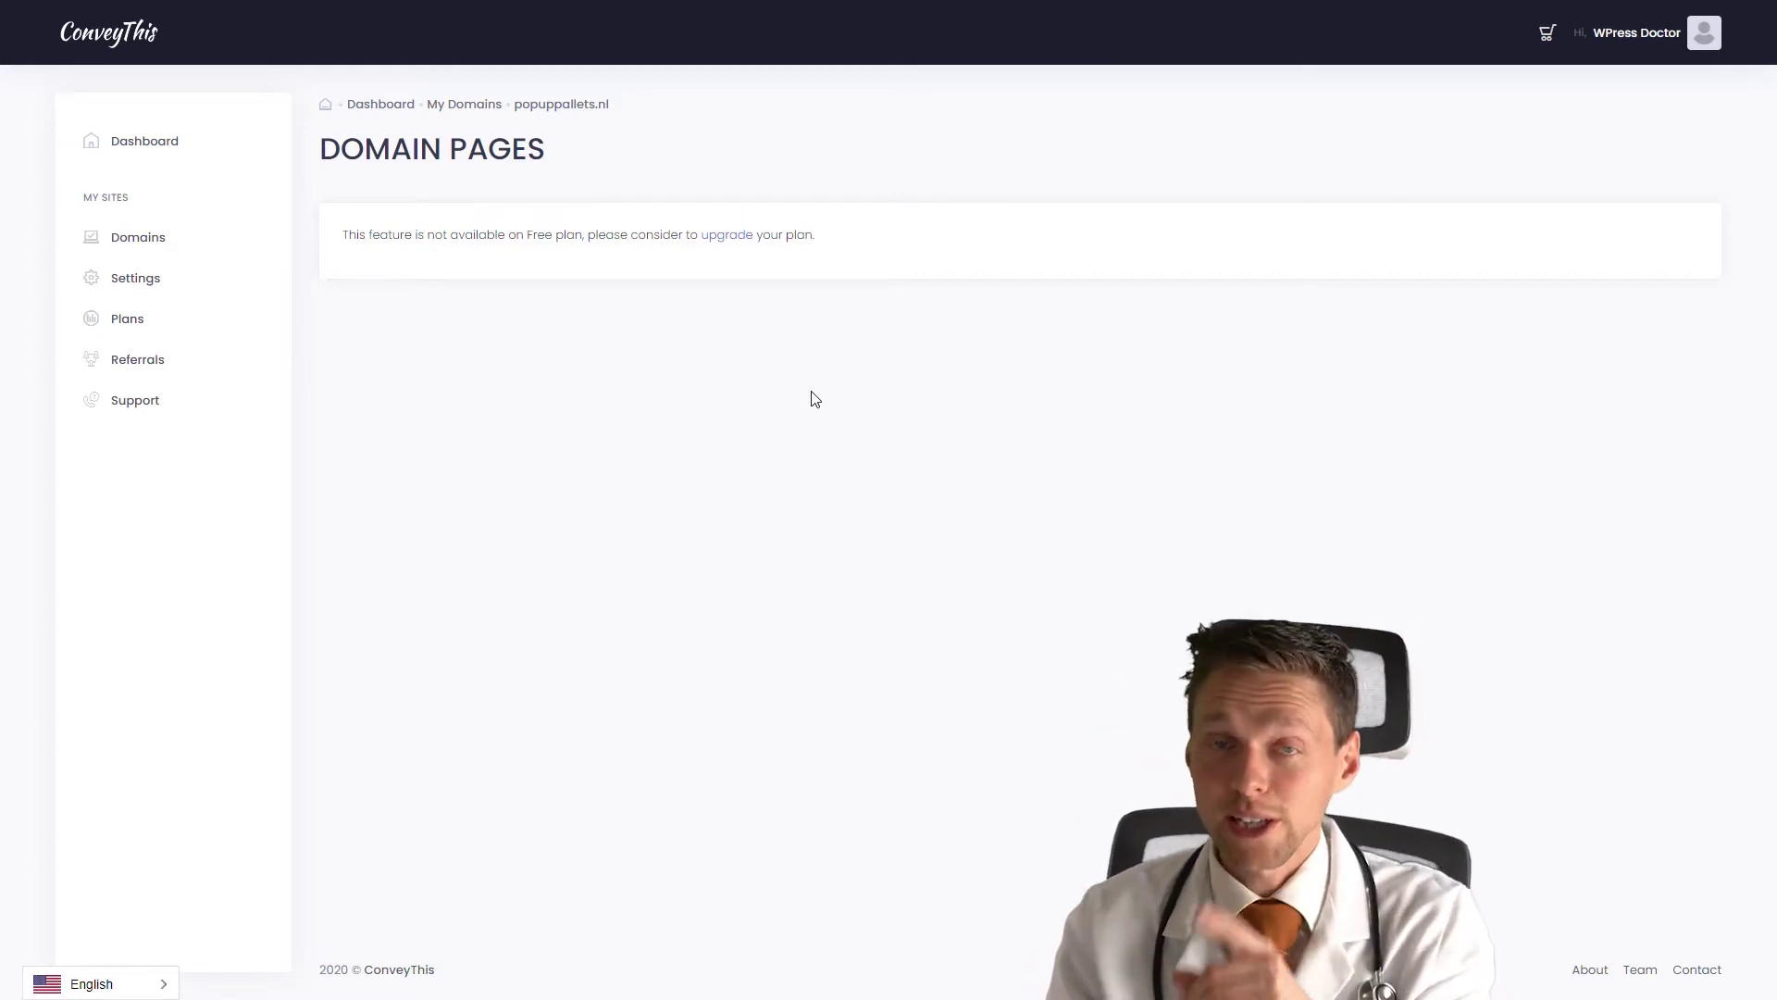
# - Look through the domain Settings page, then the Plans pricing and Referrals pages
pyautogui.click(140, 276)
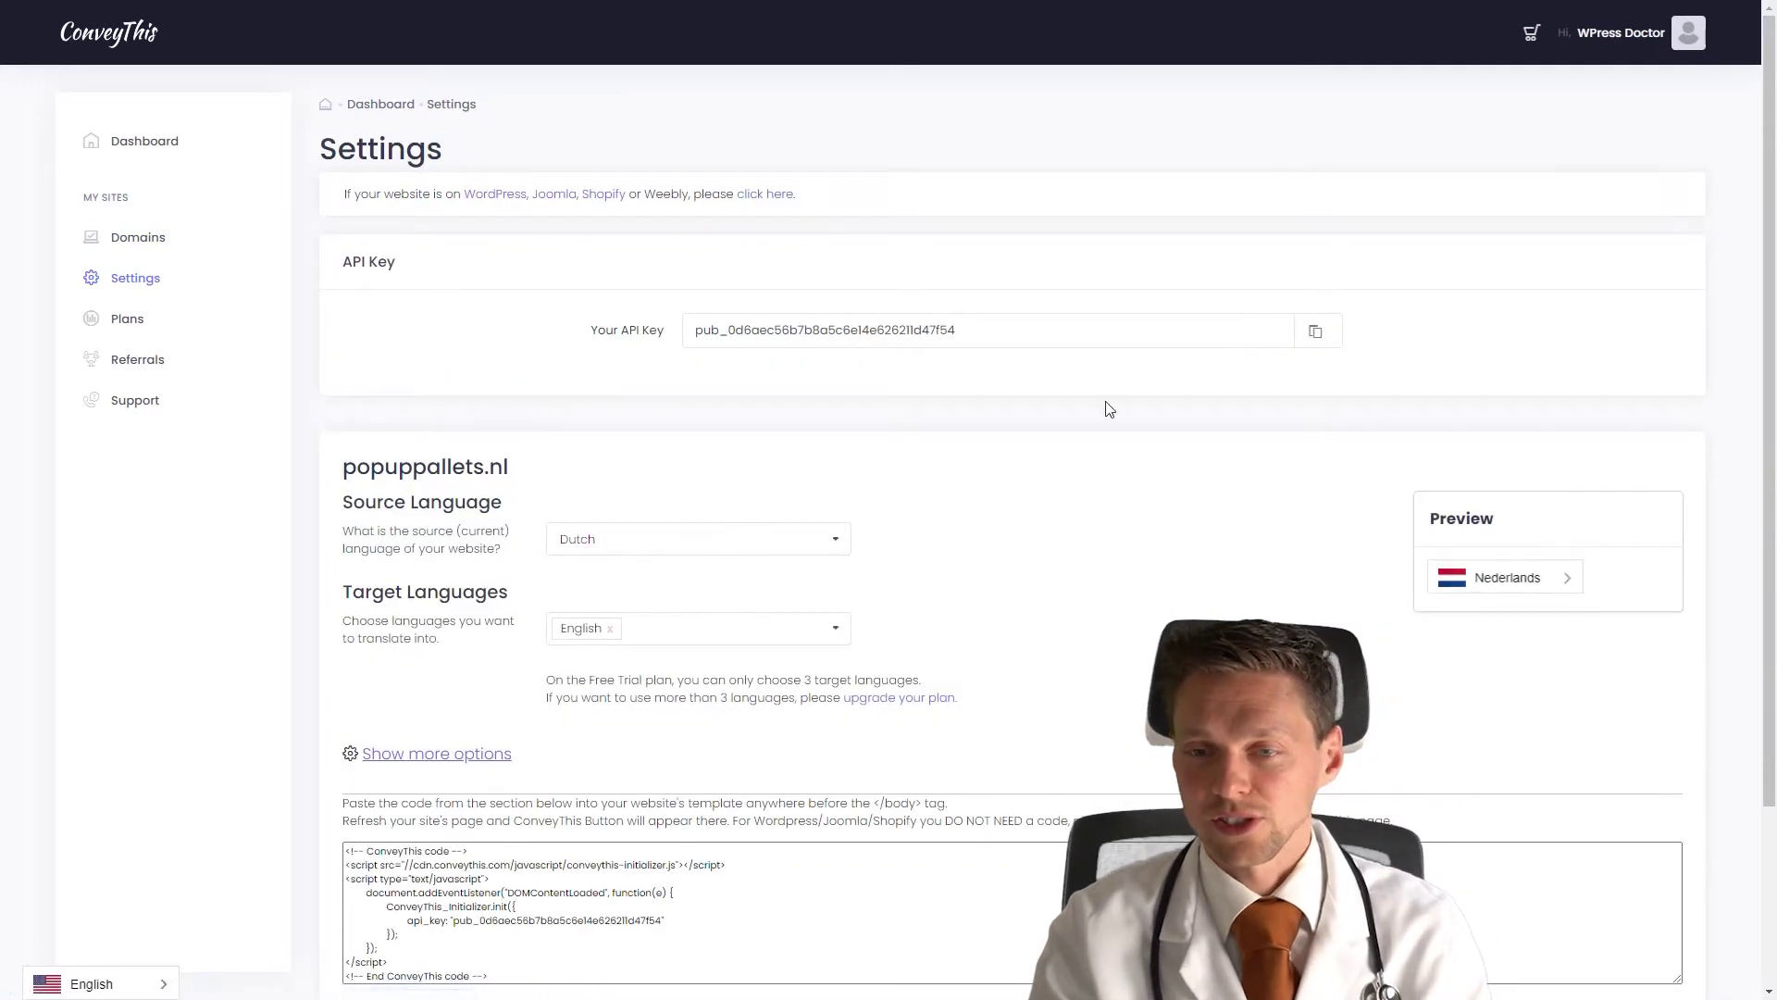
pyautogui.scroll(-3, 1292, 421)
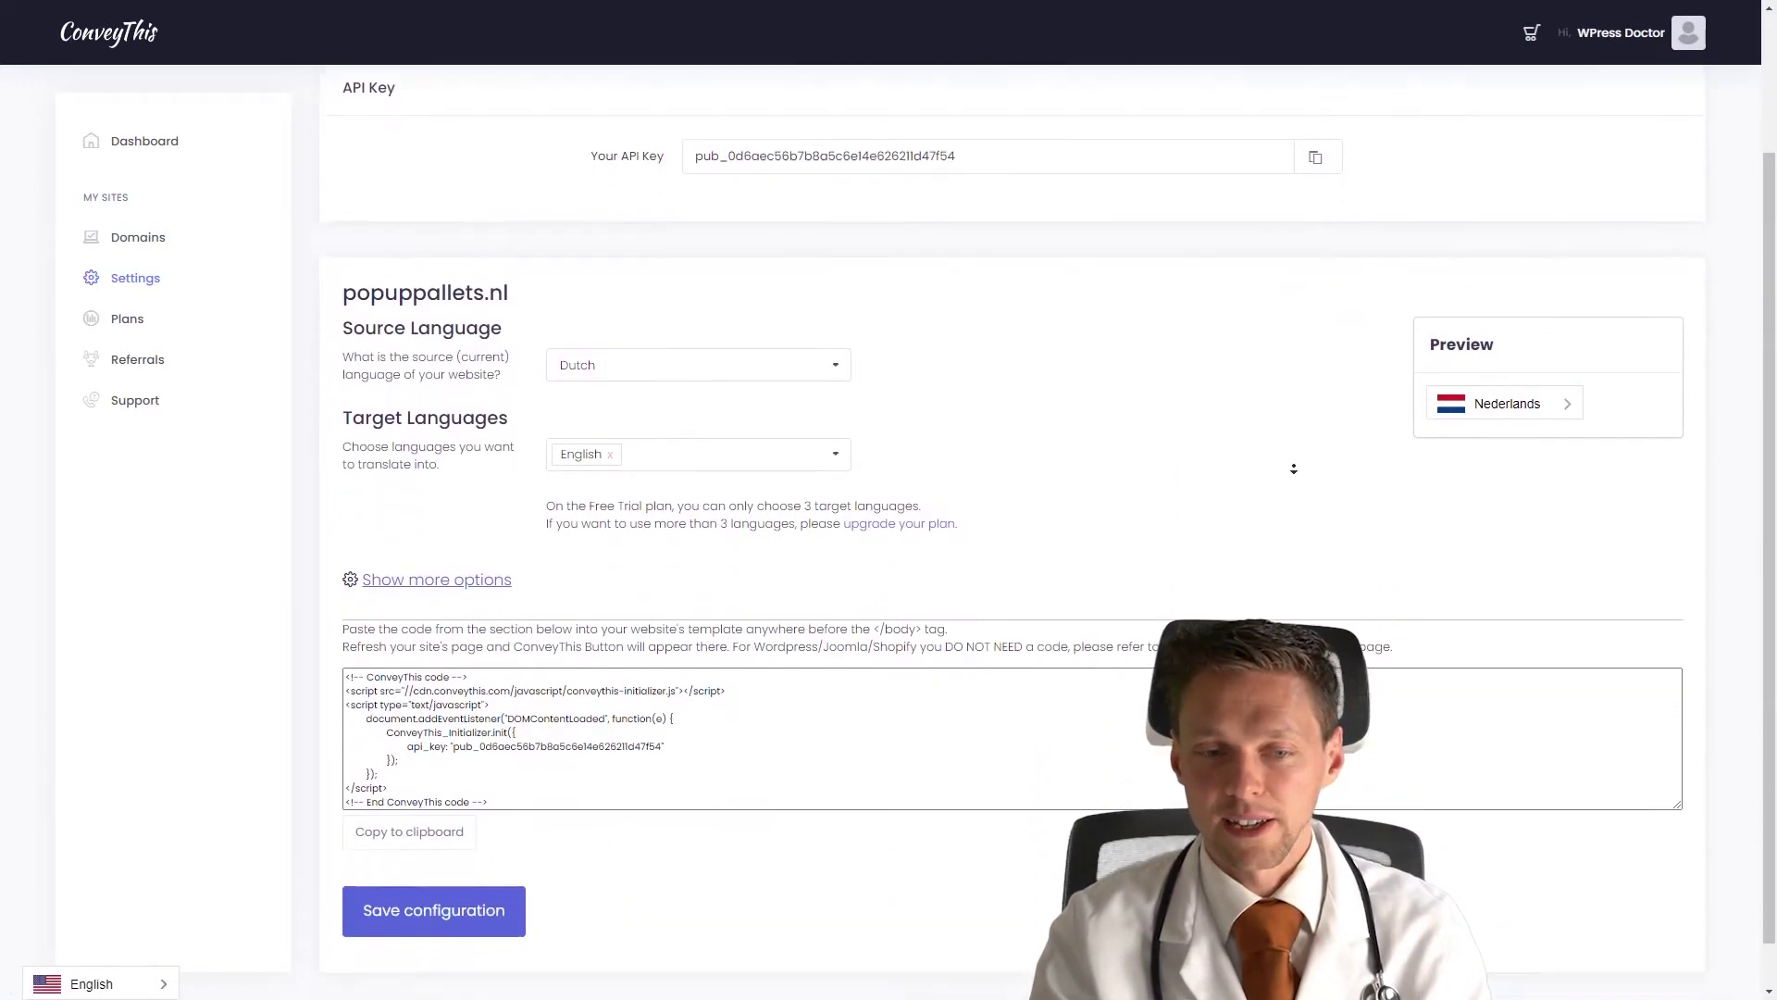
pyautogui.scroll(2, 1368, 463)
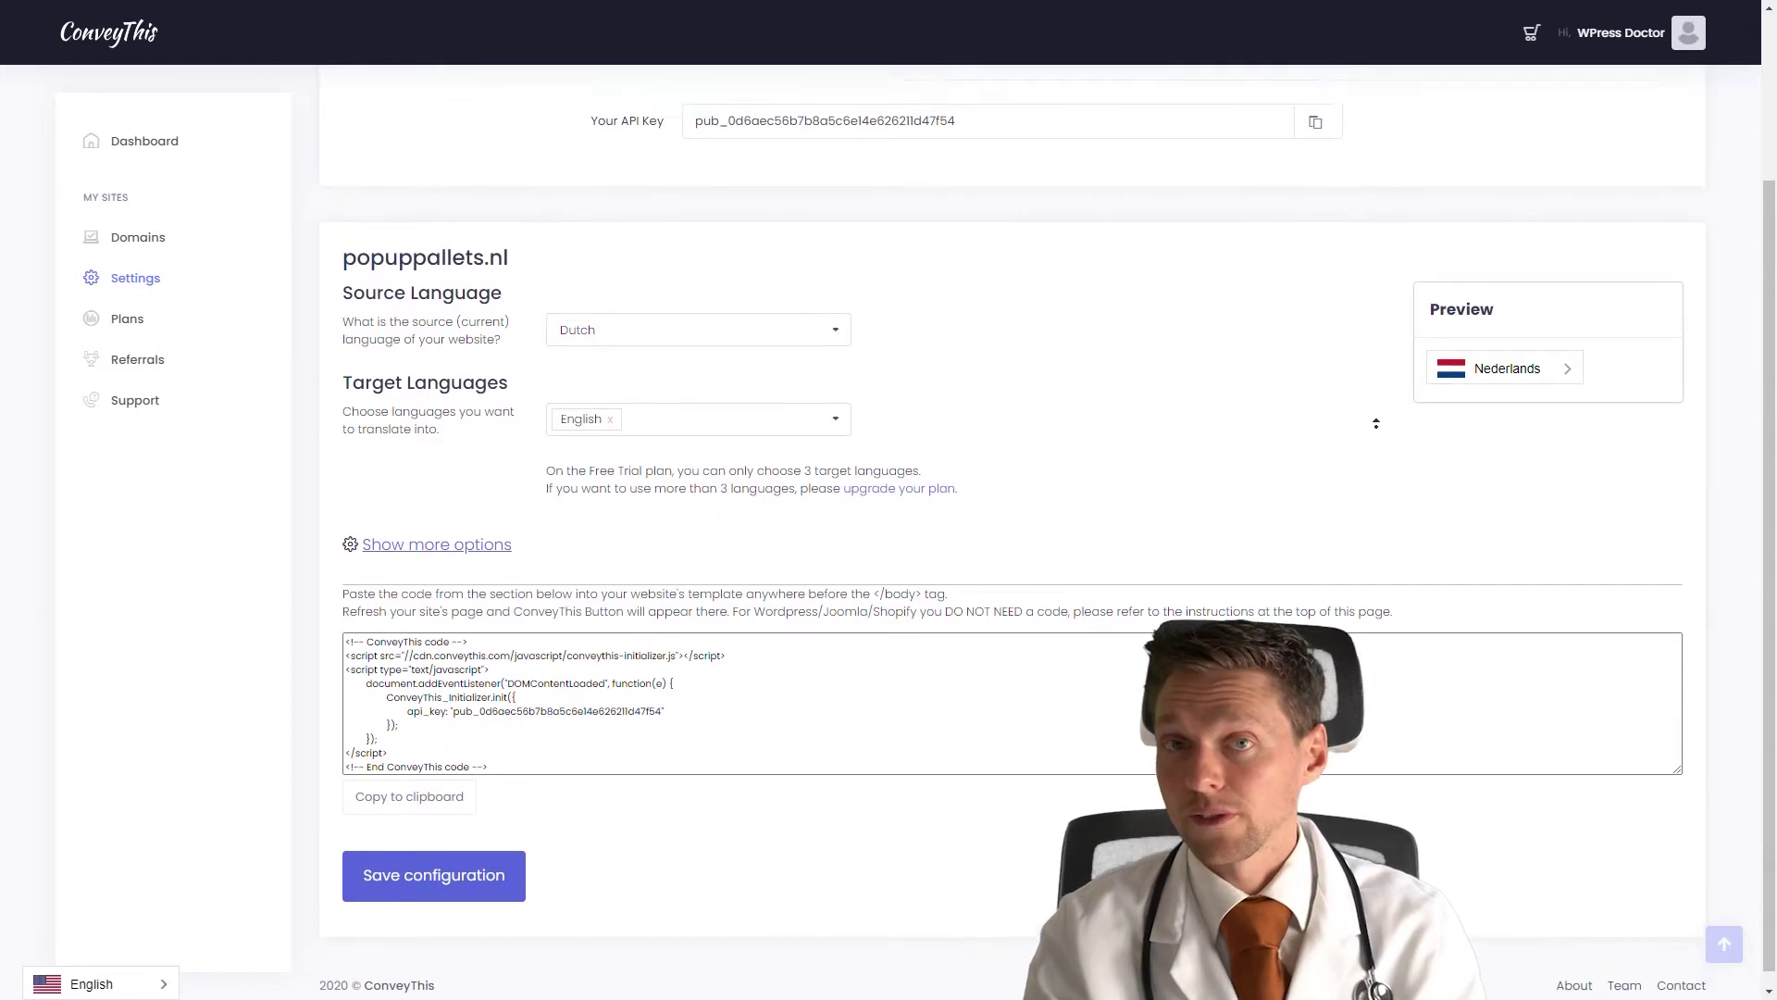
pyautogui.click(134, 321)
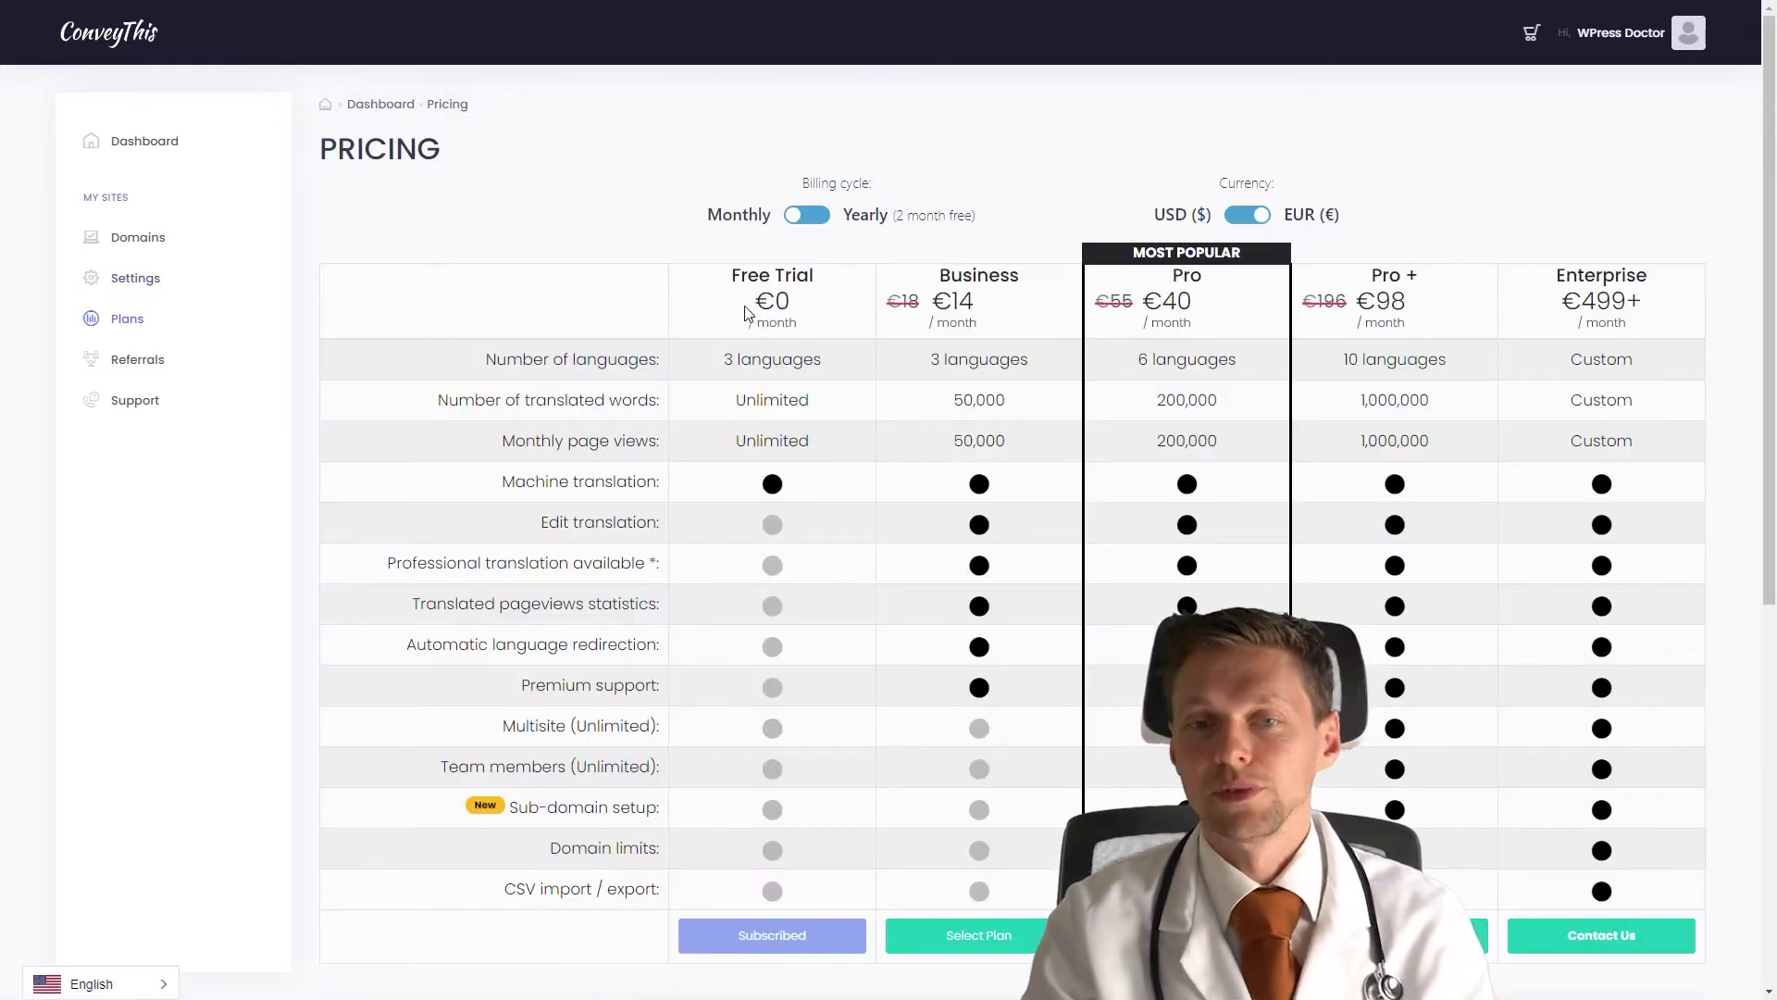
pyautogui.click(134, 360)
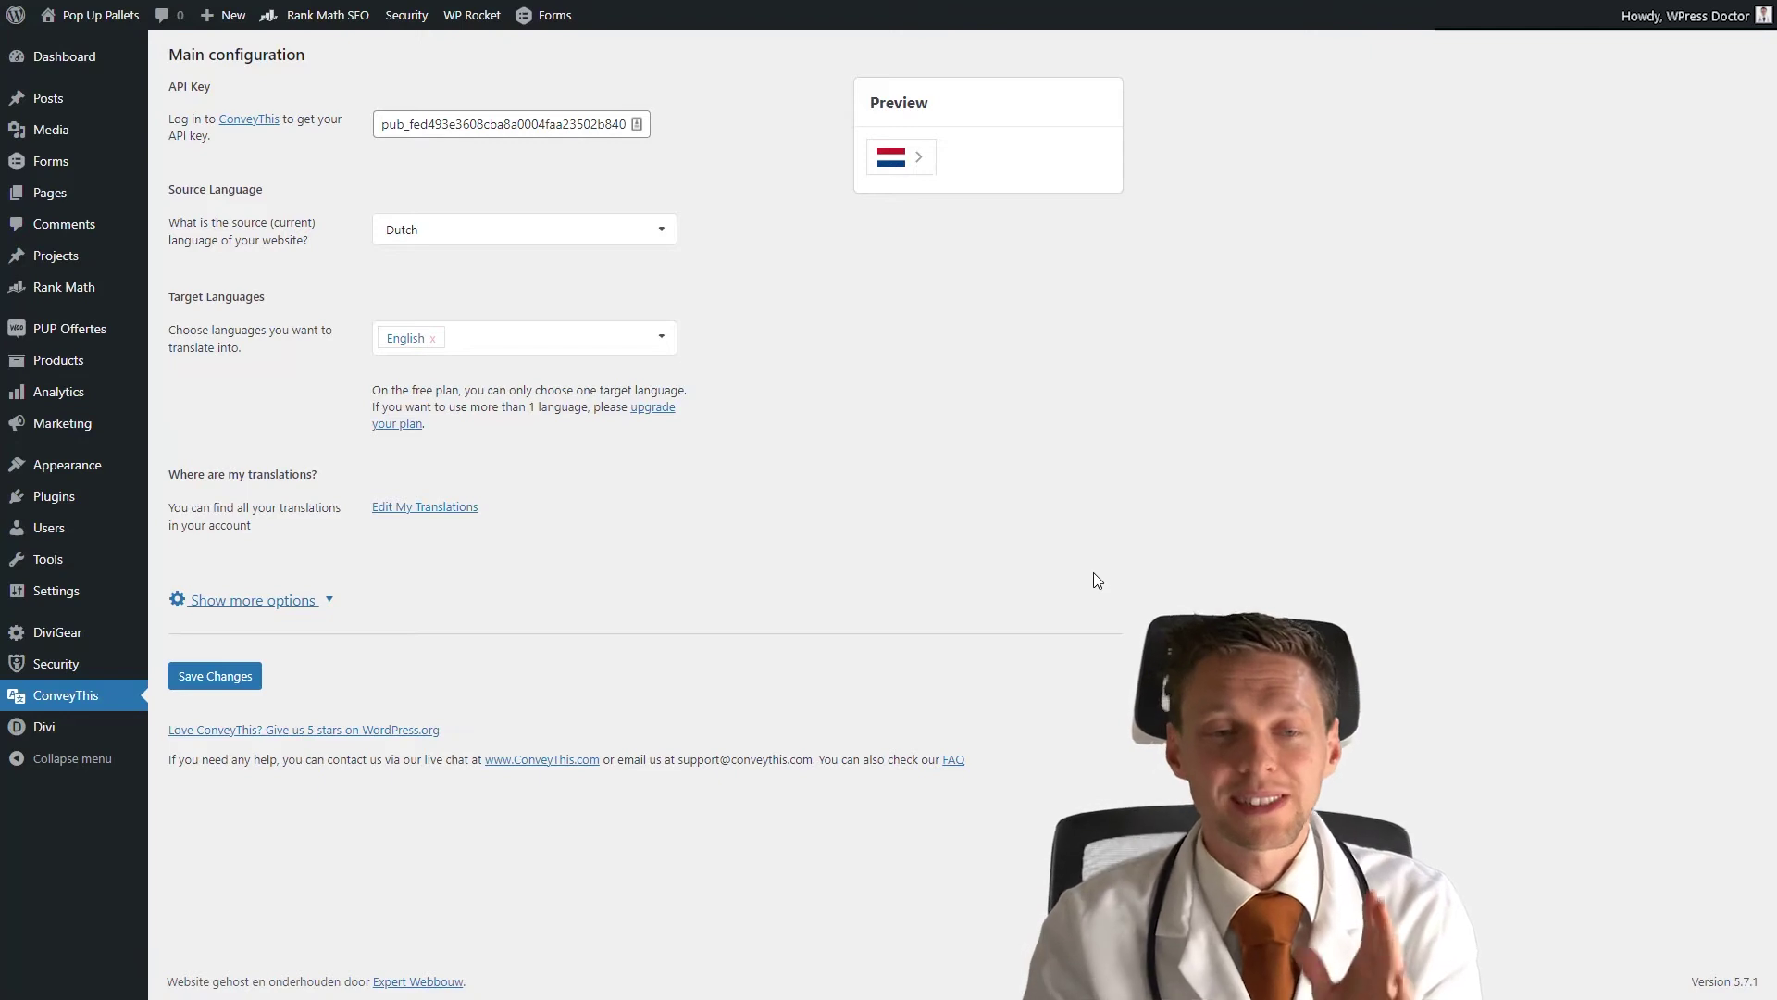
# - Reveal the extra plugin options and set Hide ConveyThis logo to Yes
pyautogui.click(278, 600)
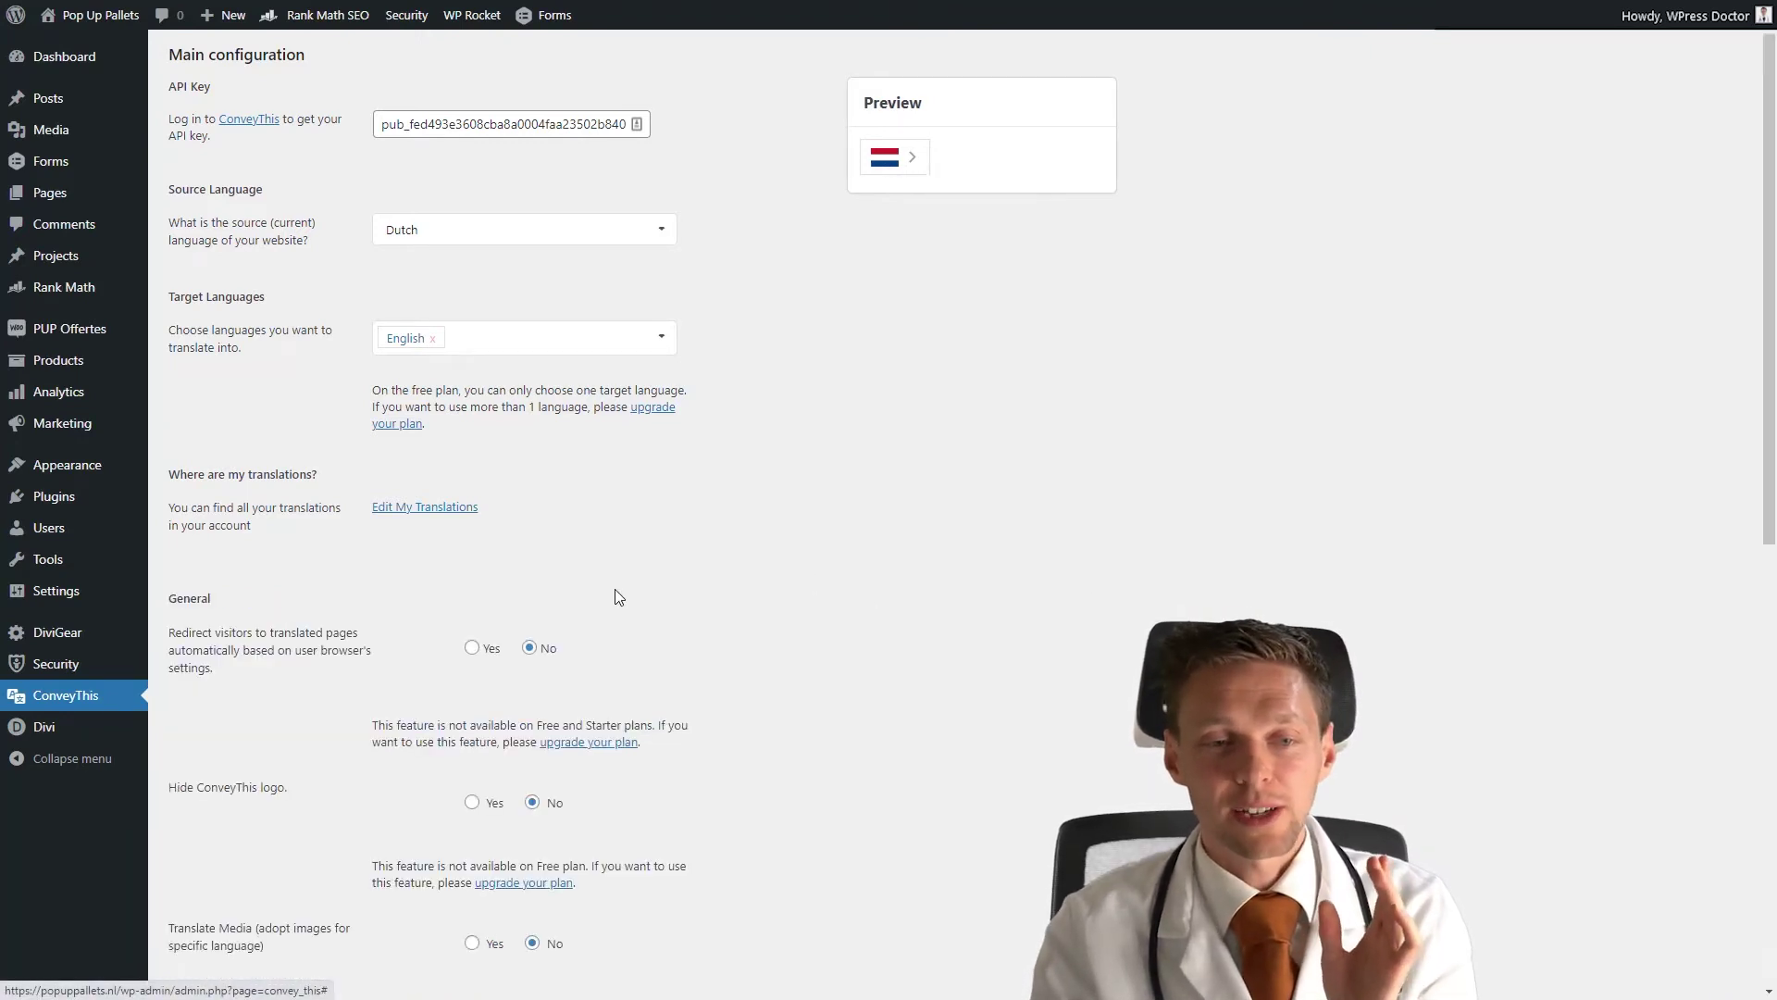
pyautogui.middleClick(1044, 598)
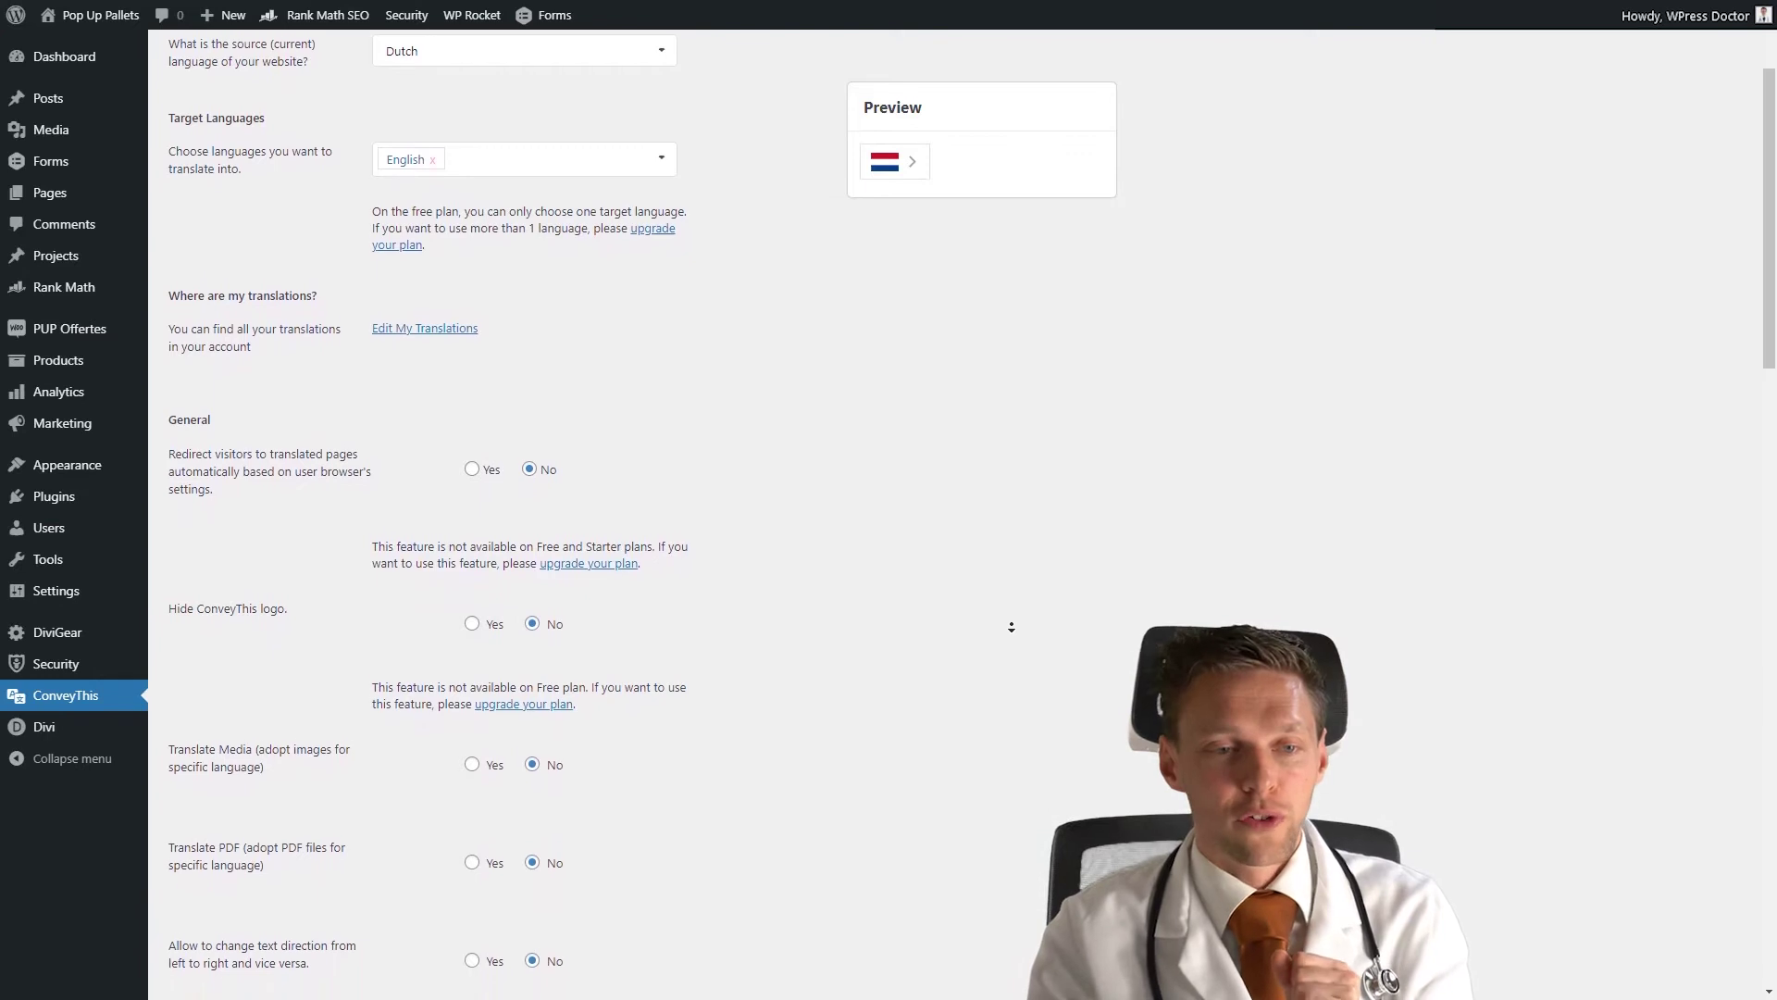
pyautogui.click(514, 407)
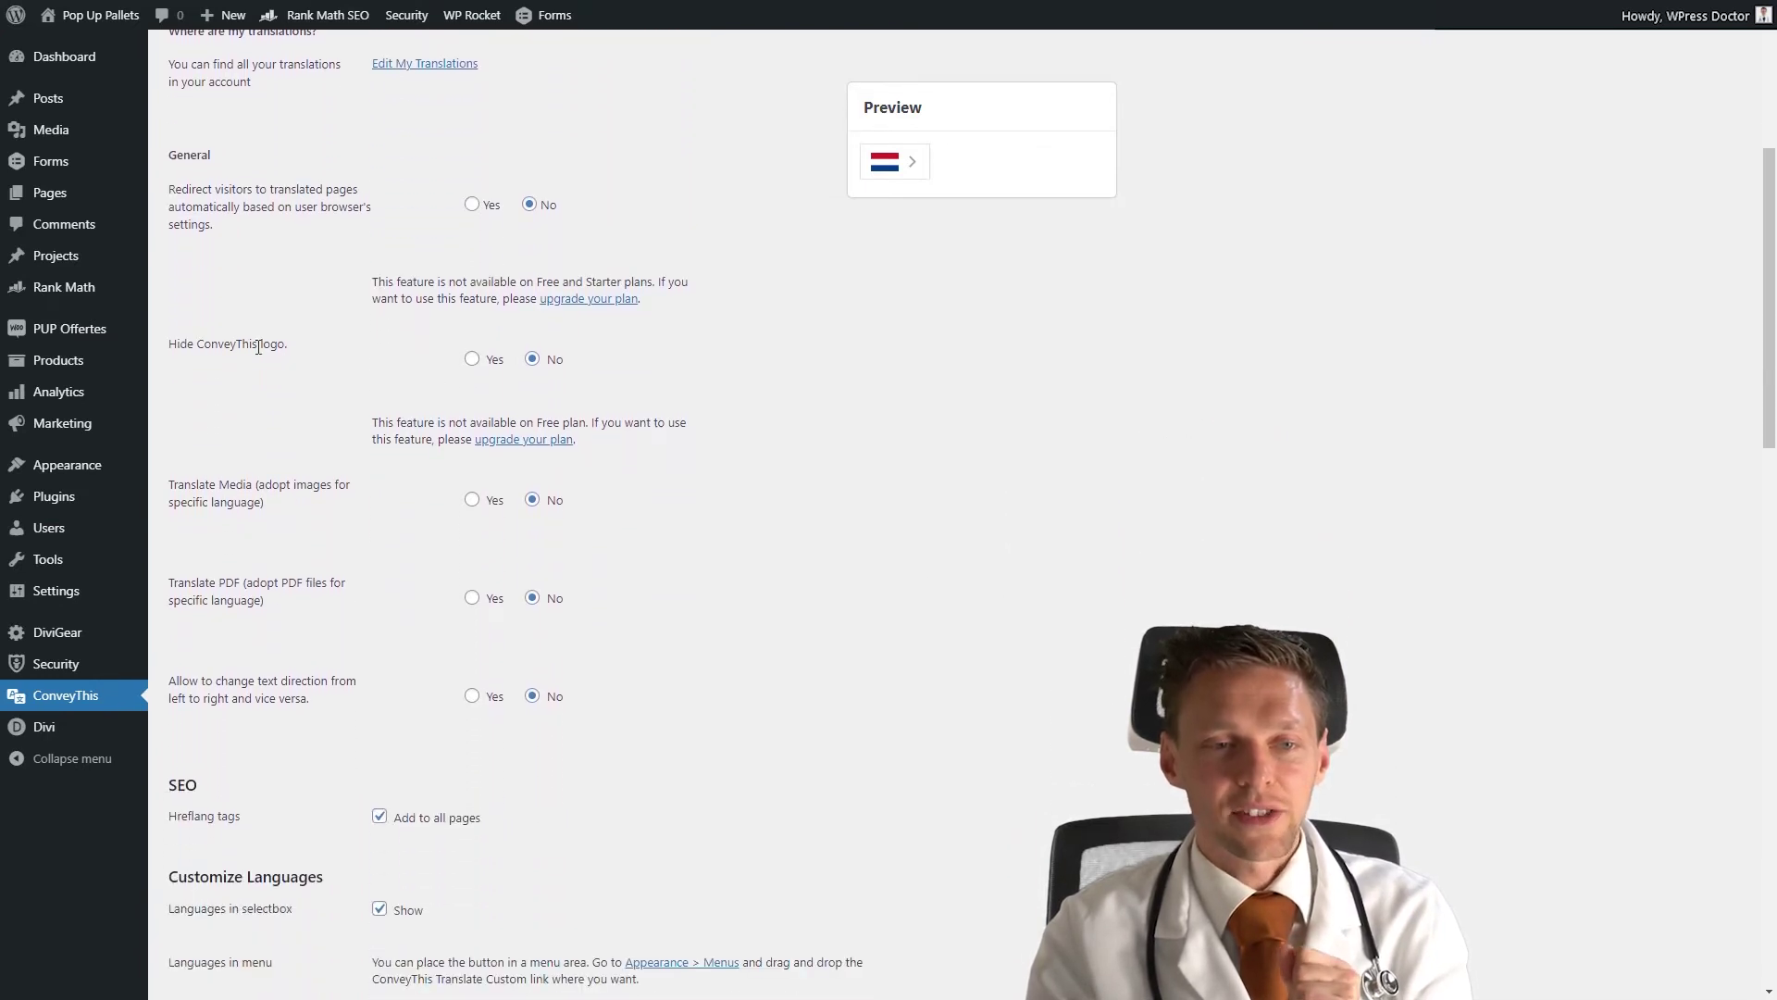
pyautogui.click(472, 361)
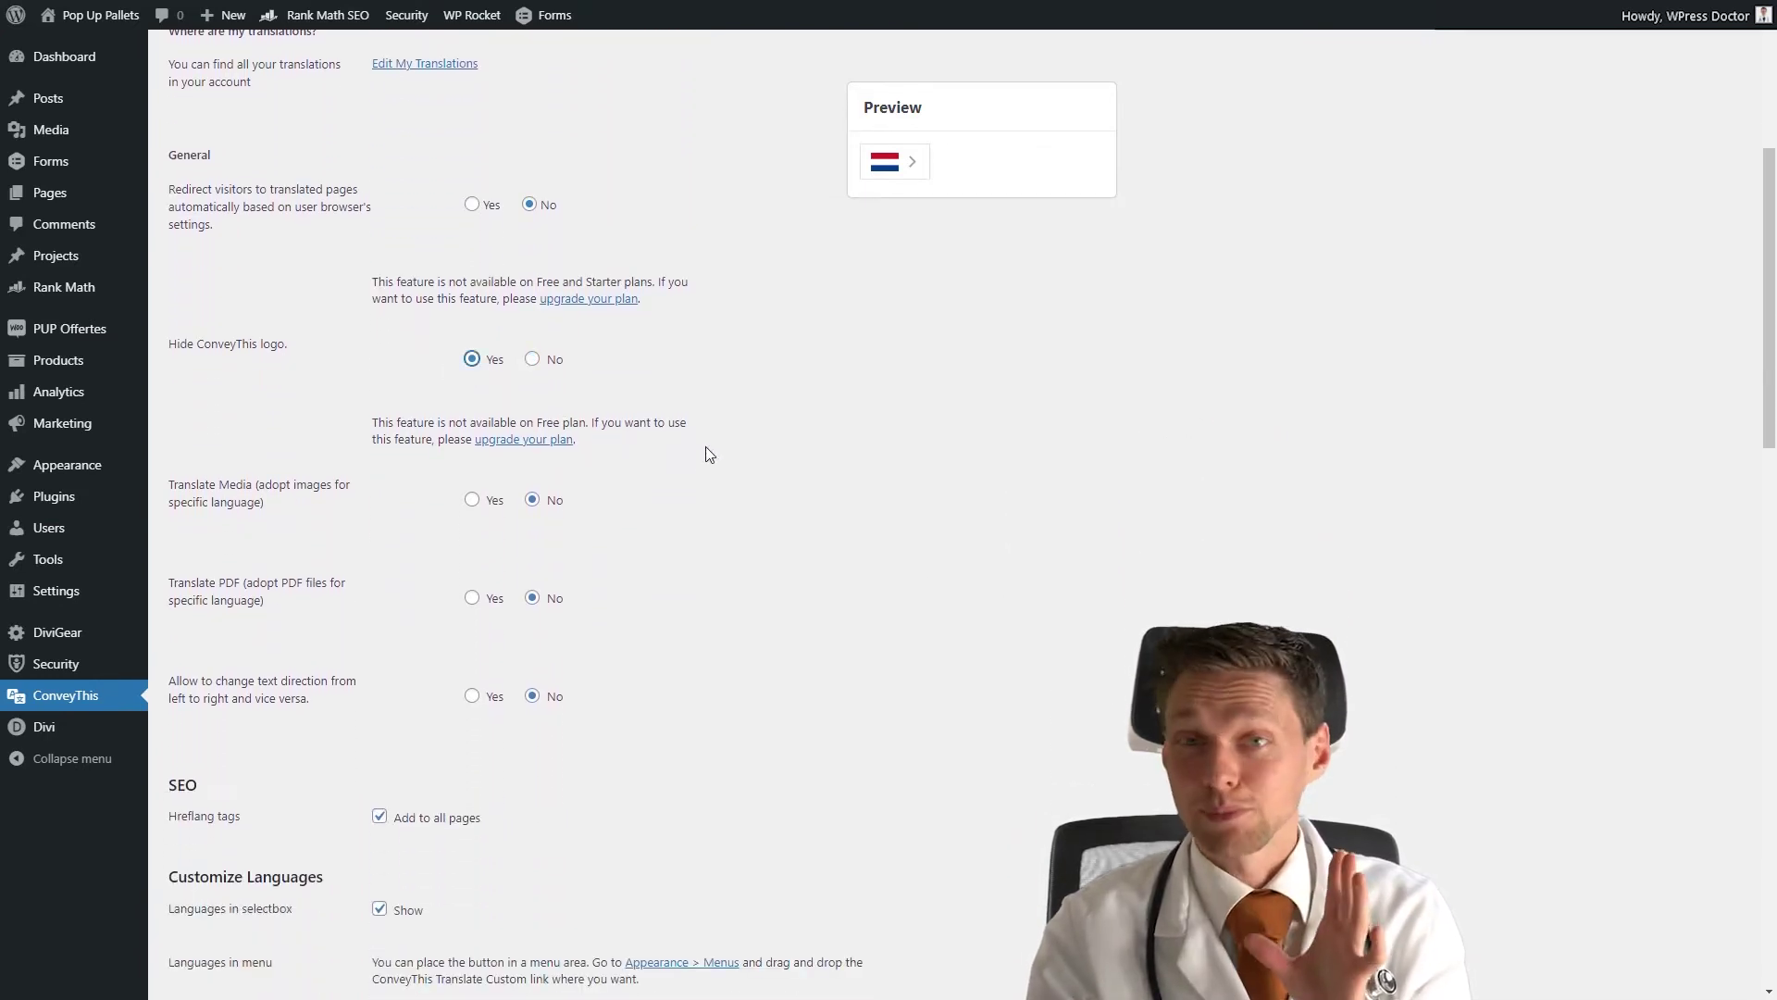
# - Try the Sub-domain URL structure, then set it back to Sub-directory
pyautogui.middleClick(888, 434)
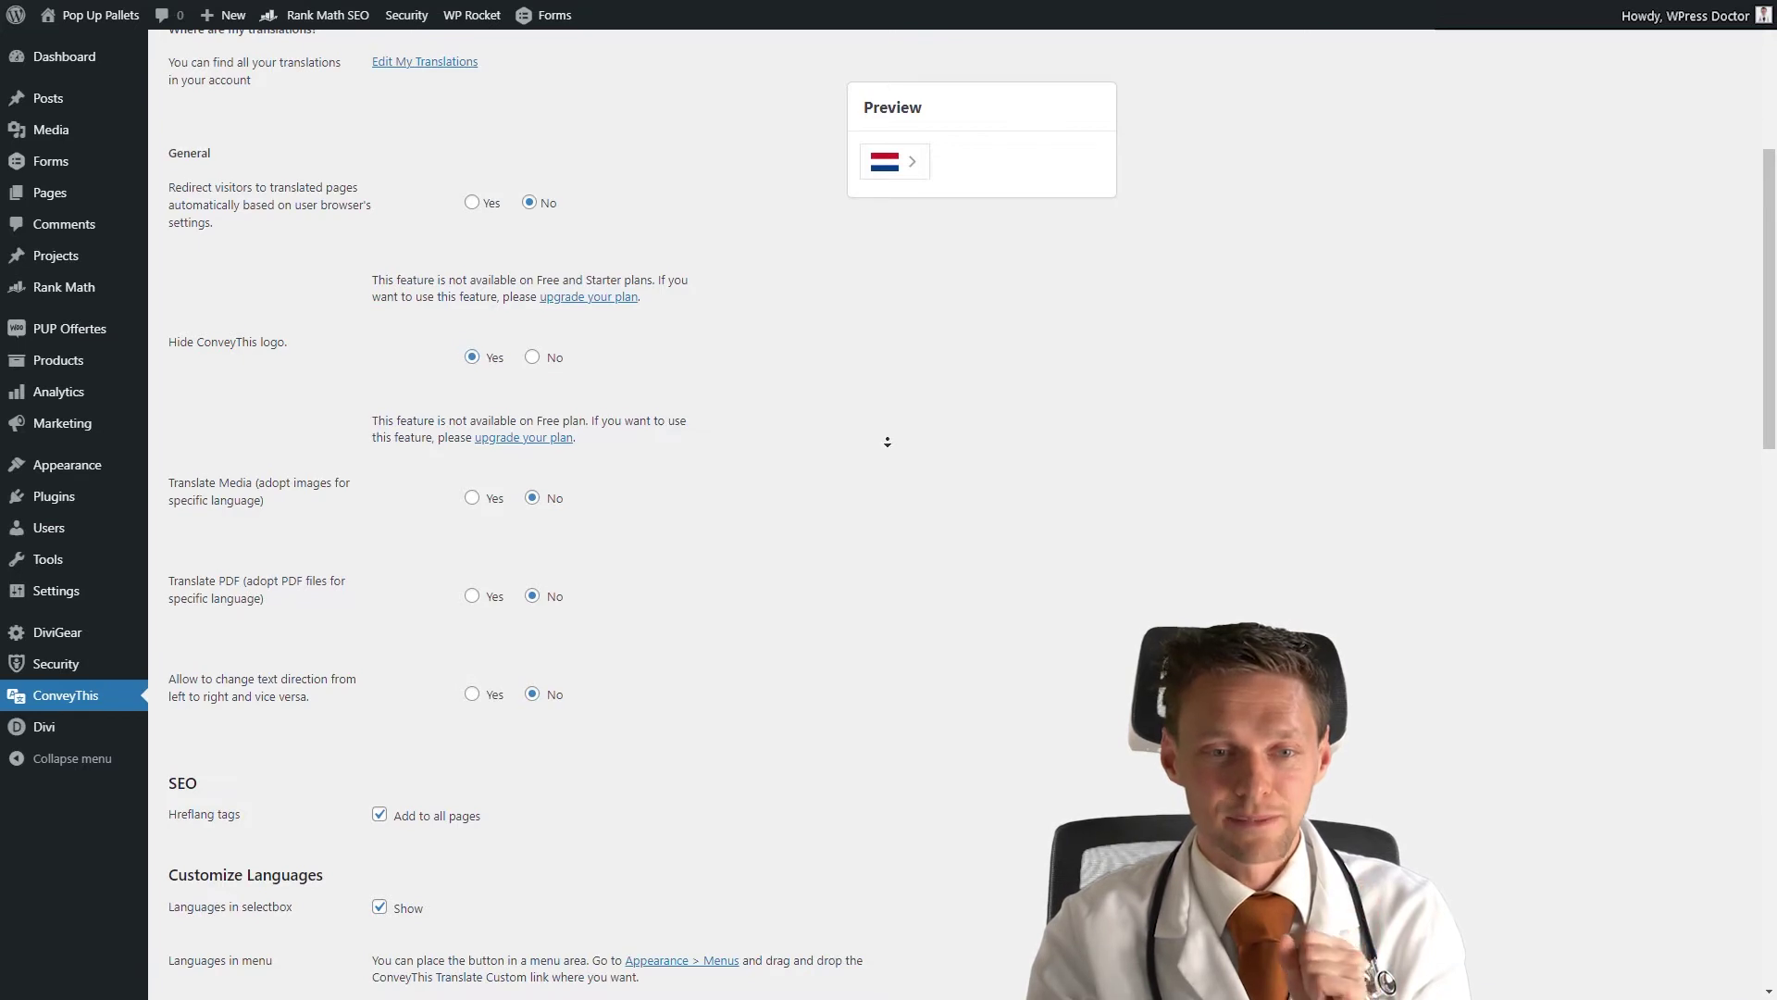
pyautogui.click(889, 510)
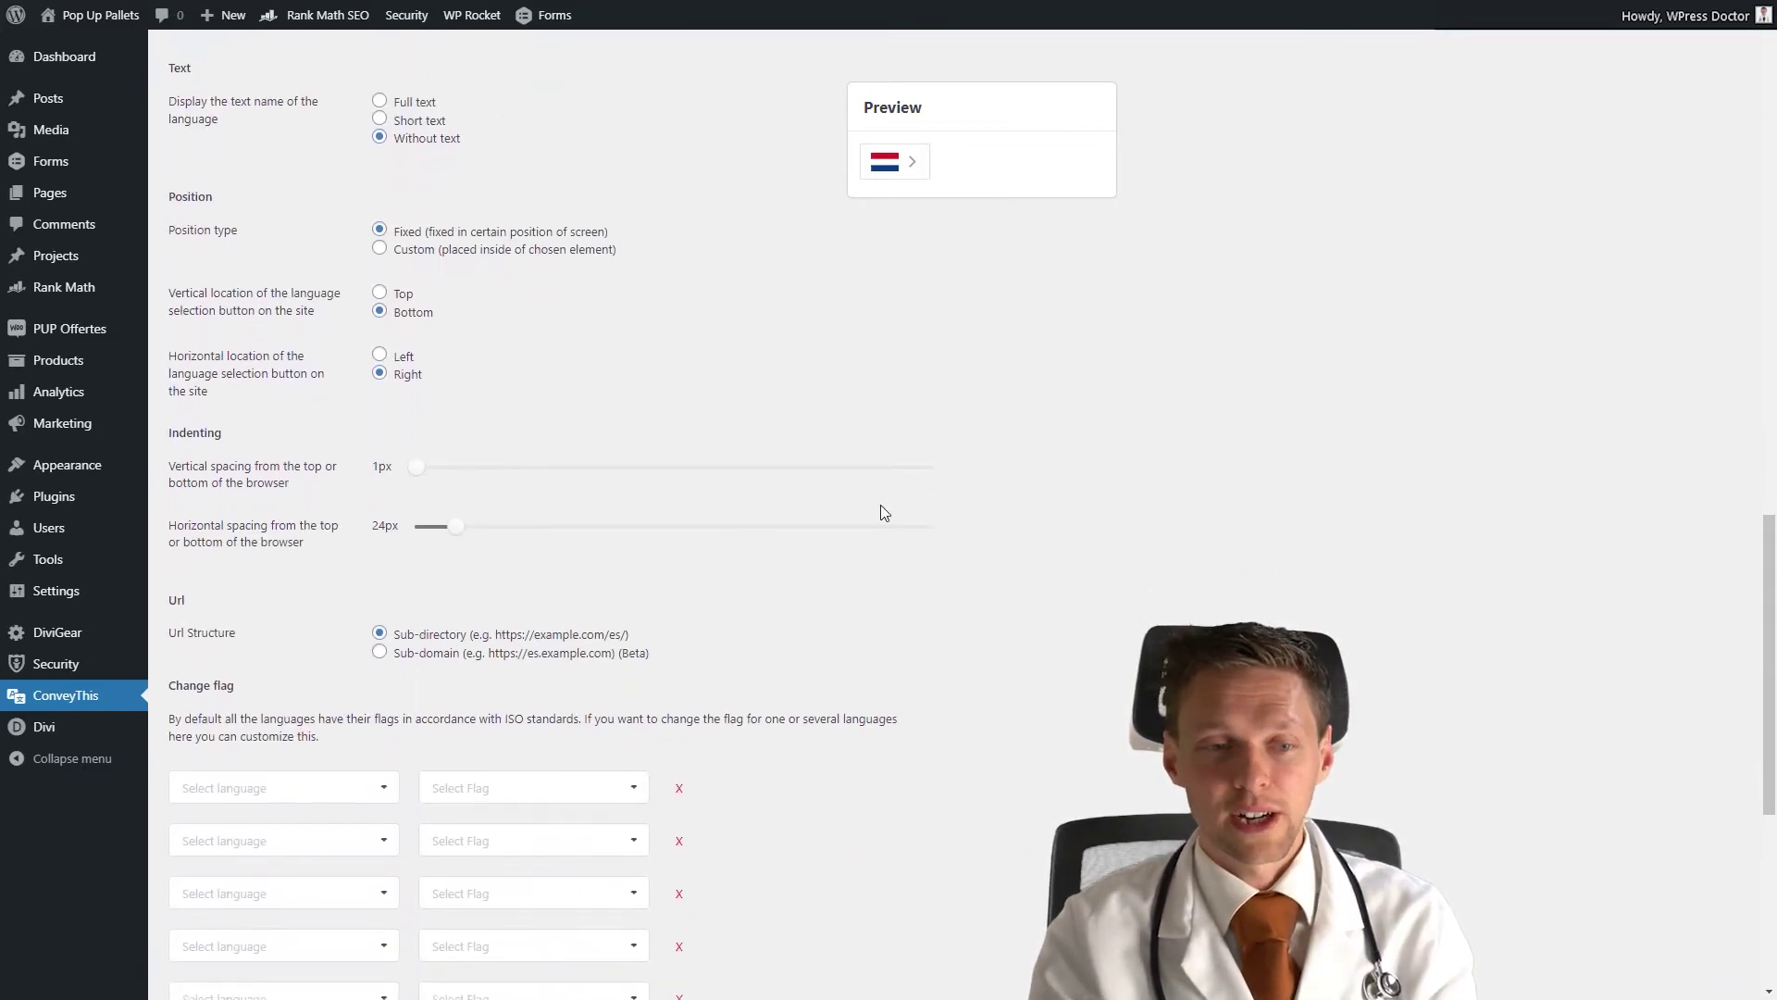
pyautogui.click(380, 653)
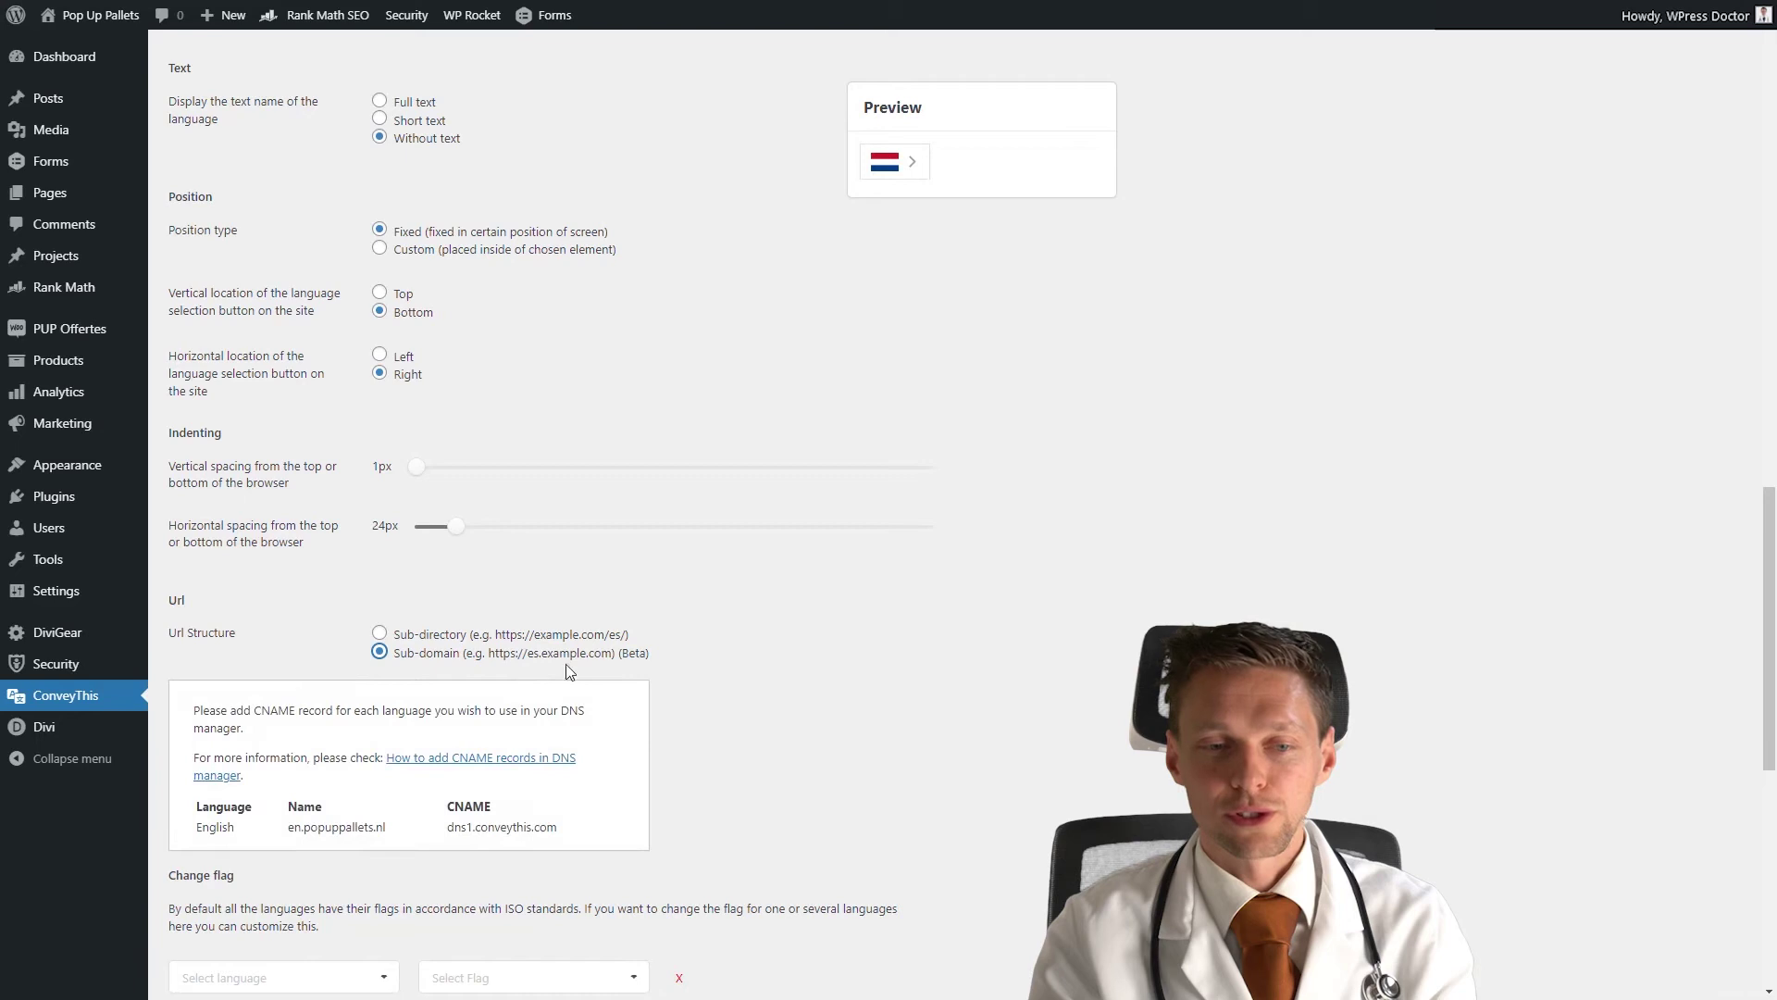
pyautogui.scroll(-4, 886, 637)
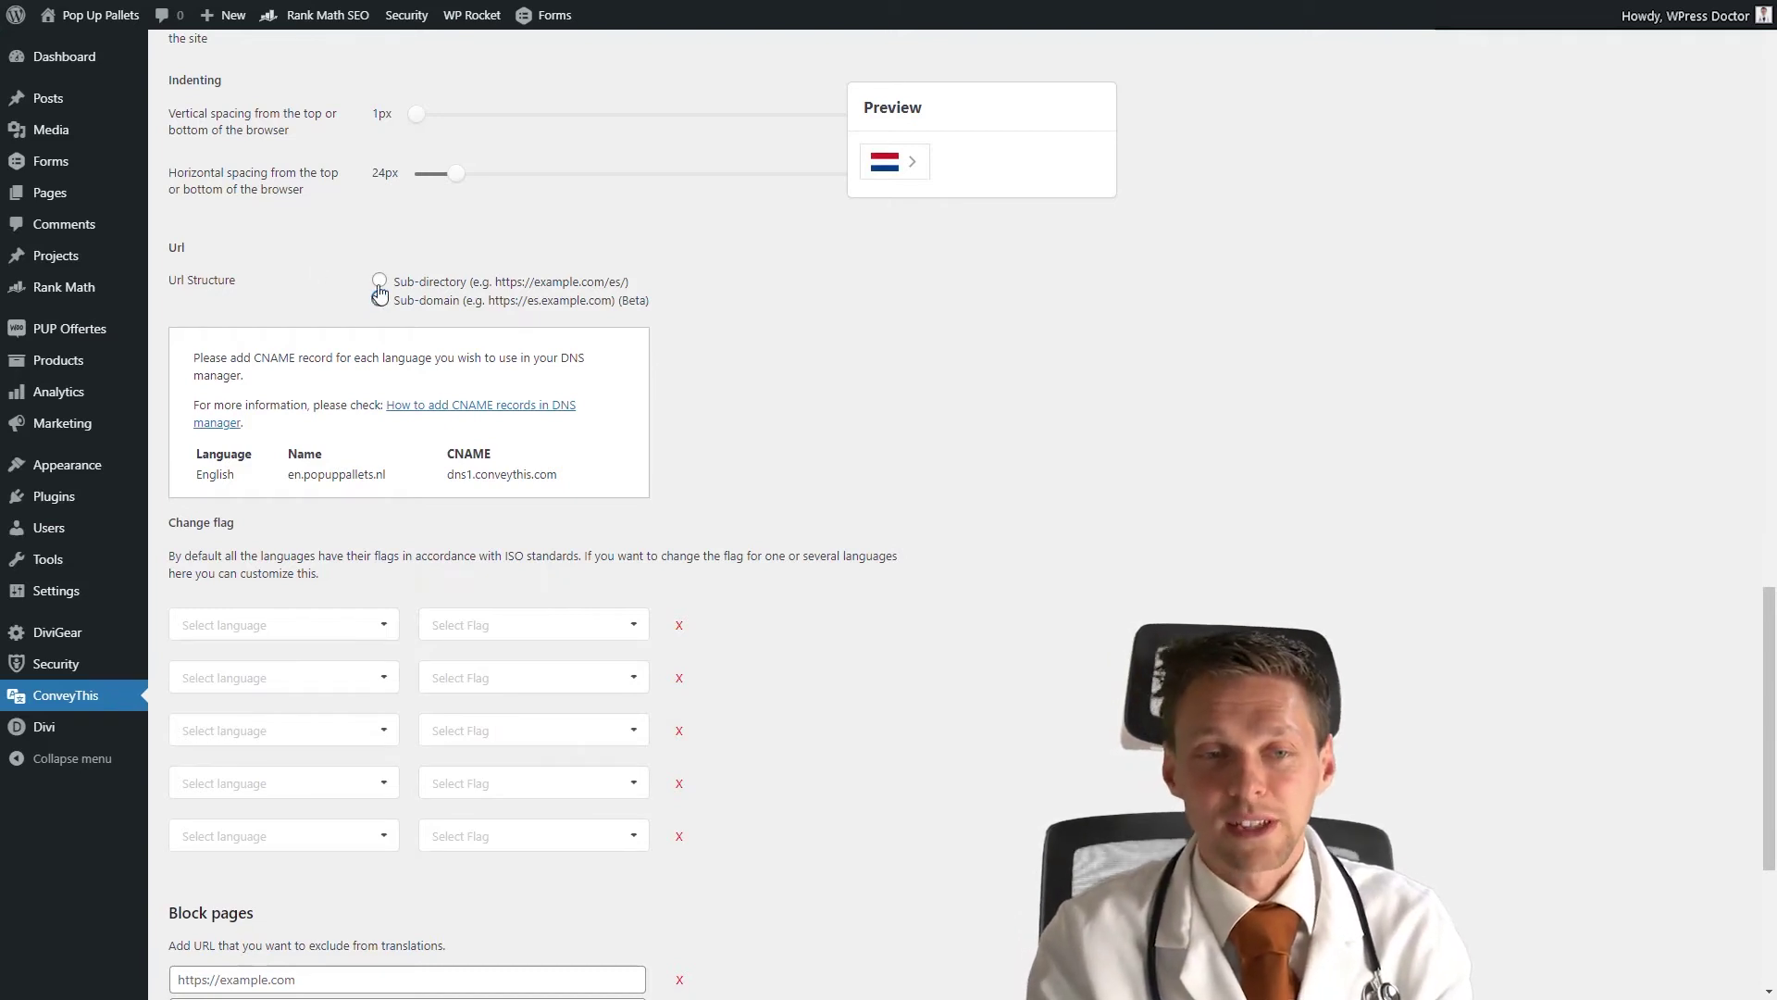
pyautogui.click(379, 281)
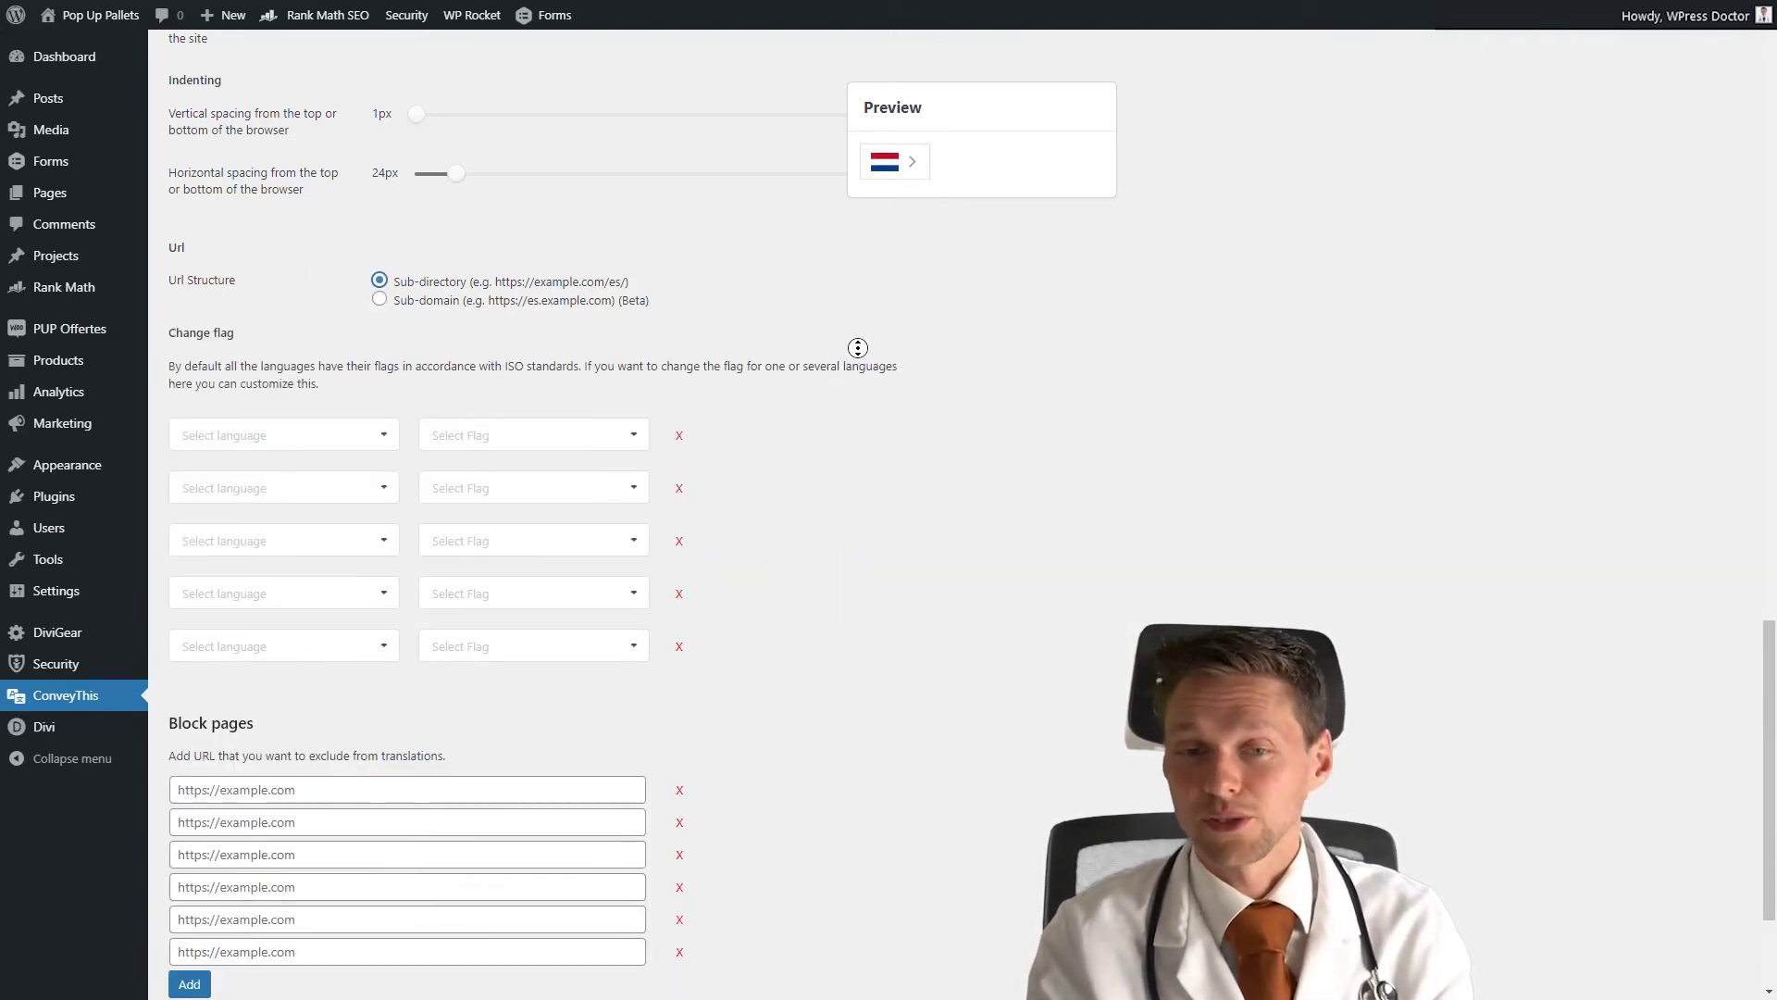
pyautogui.scroll(-2, 858, 361)
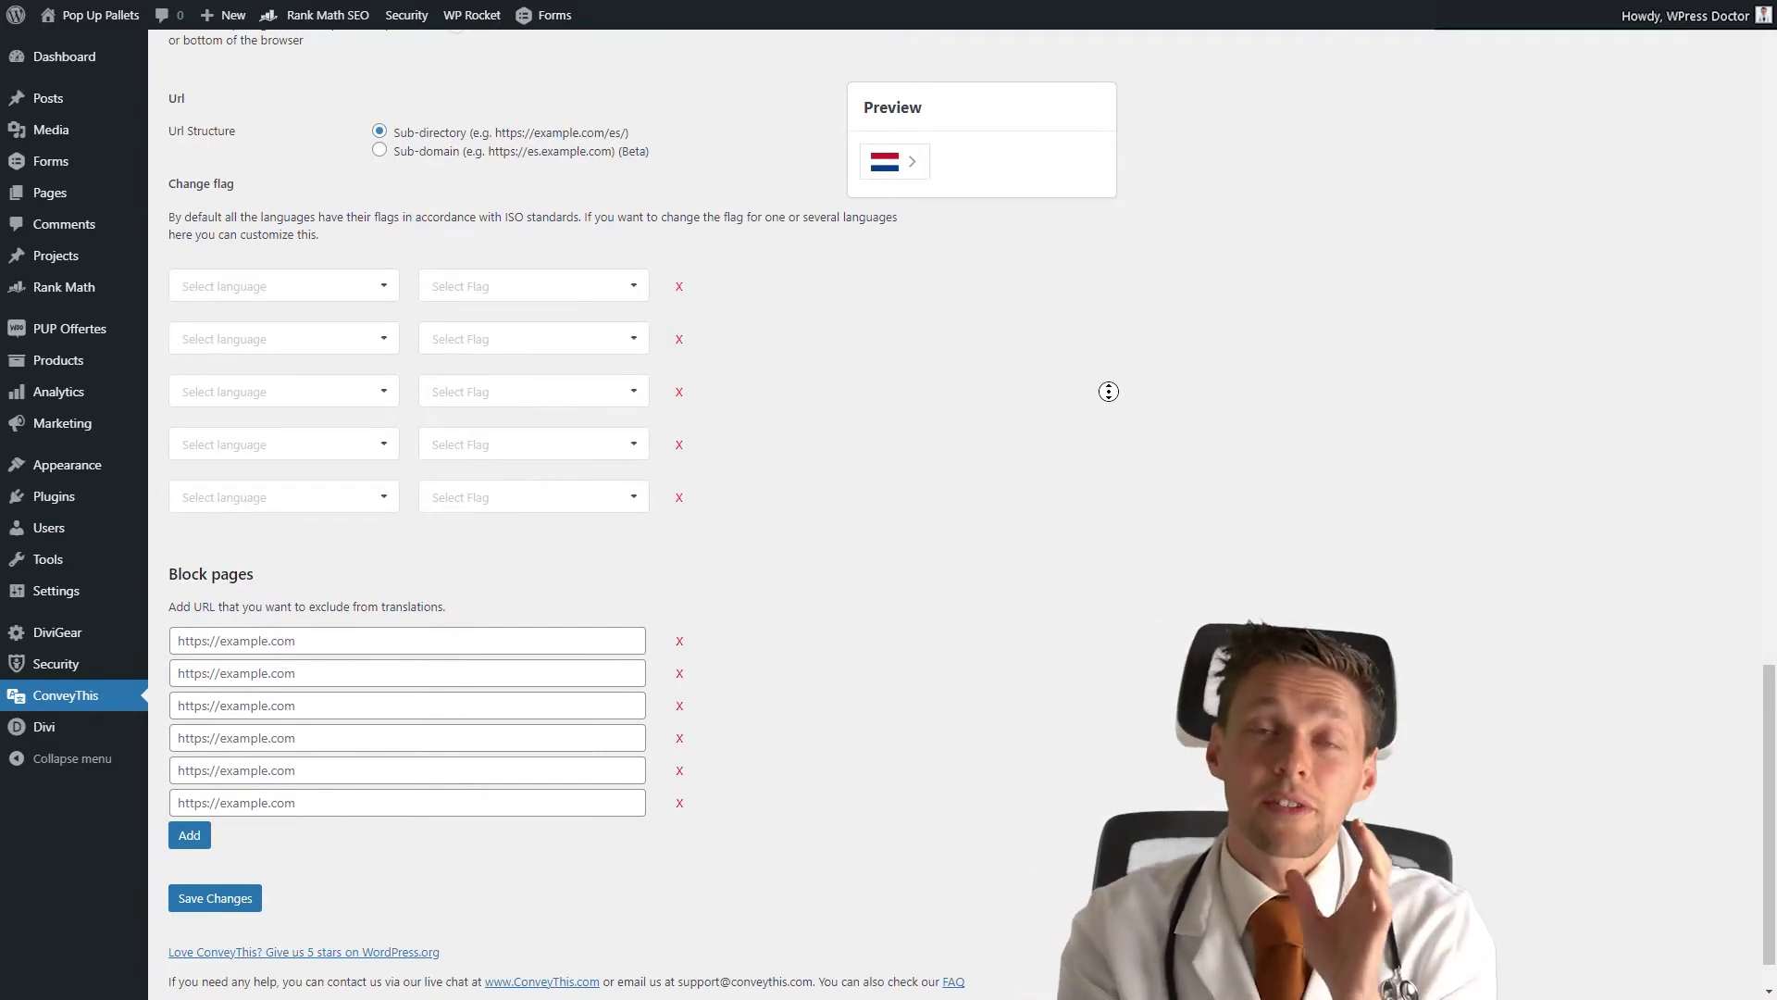
pyautogui.scroll(2, 1111, 374)
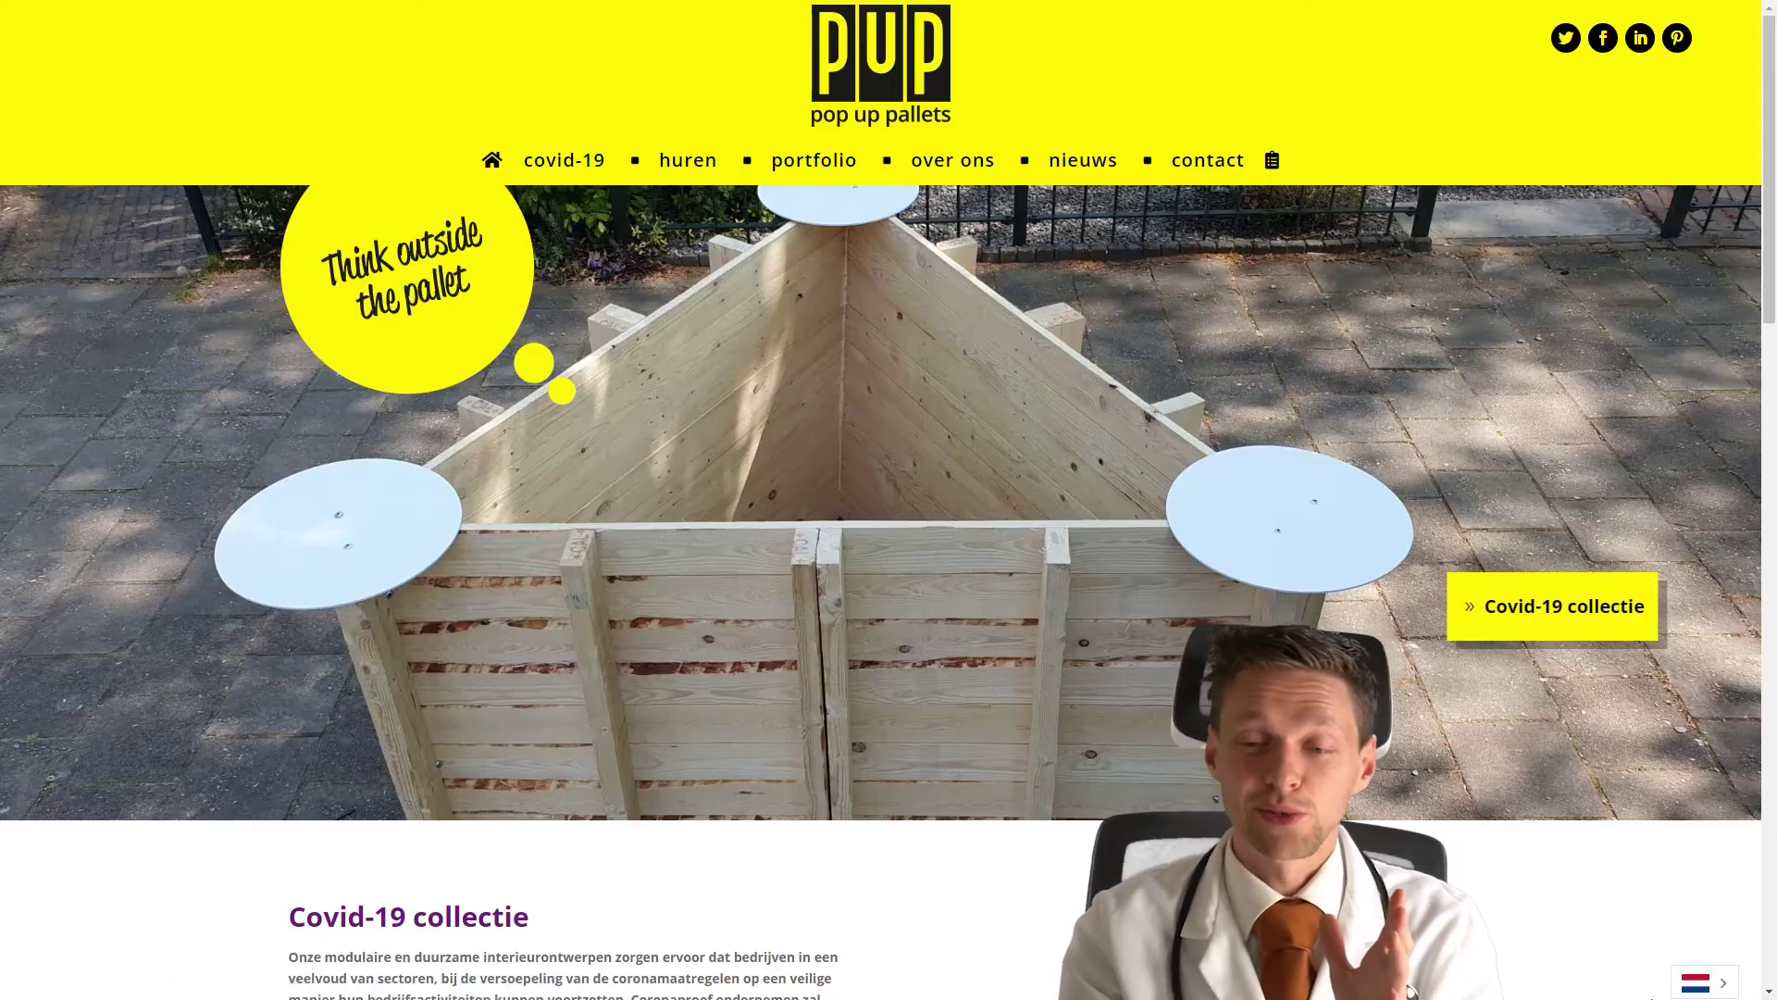
# - Pick the US flag in the bottom-right language switcher and scroll the English homepage
pyautogui.click(1722, 990)
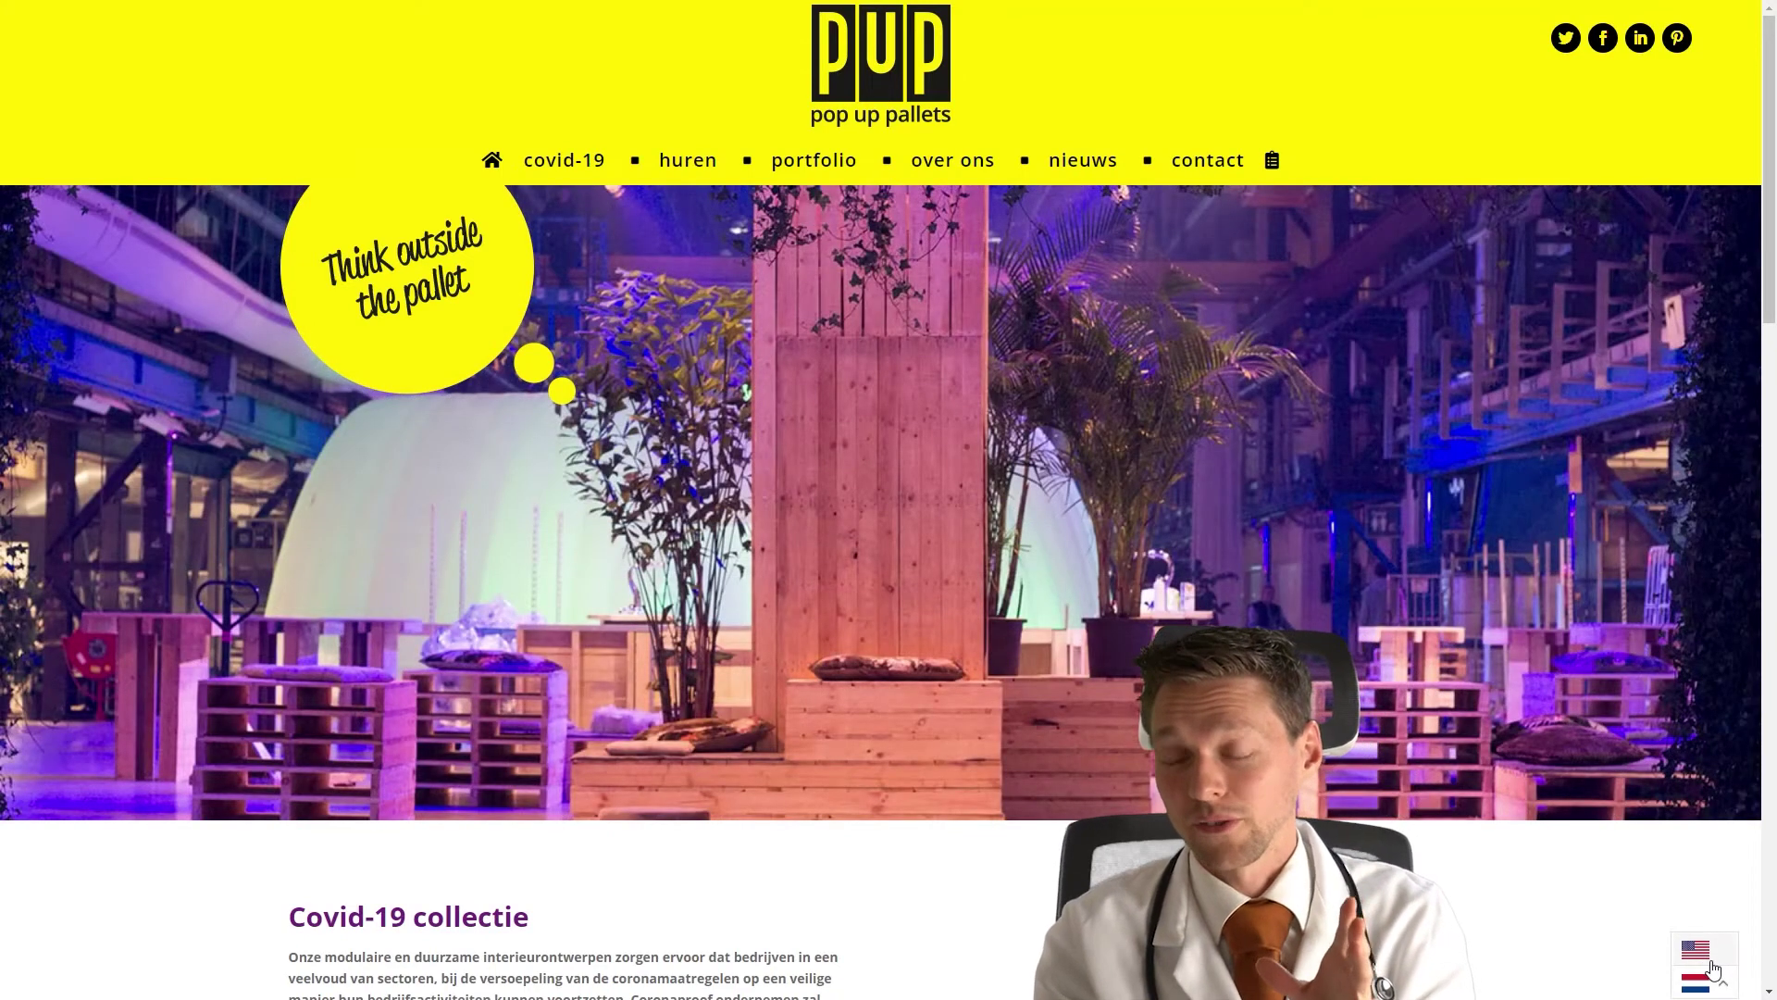
pyautogui.click(1492, 878)
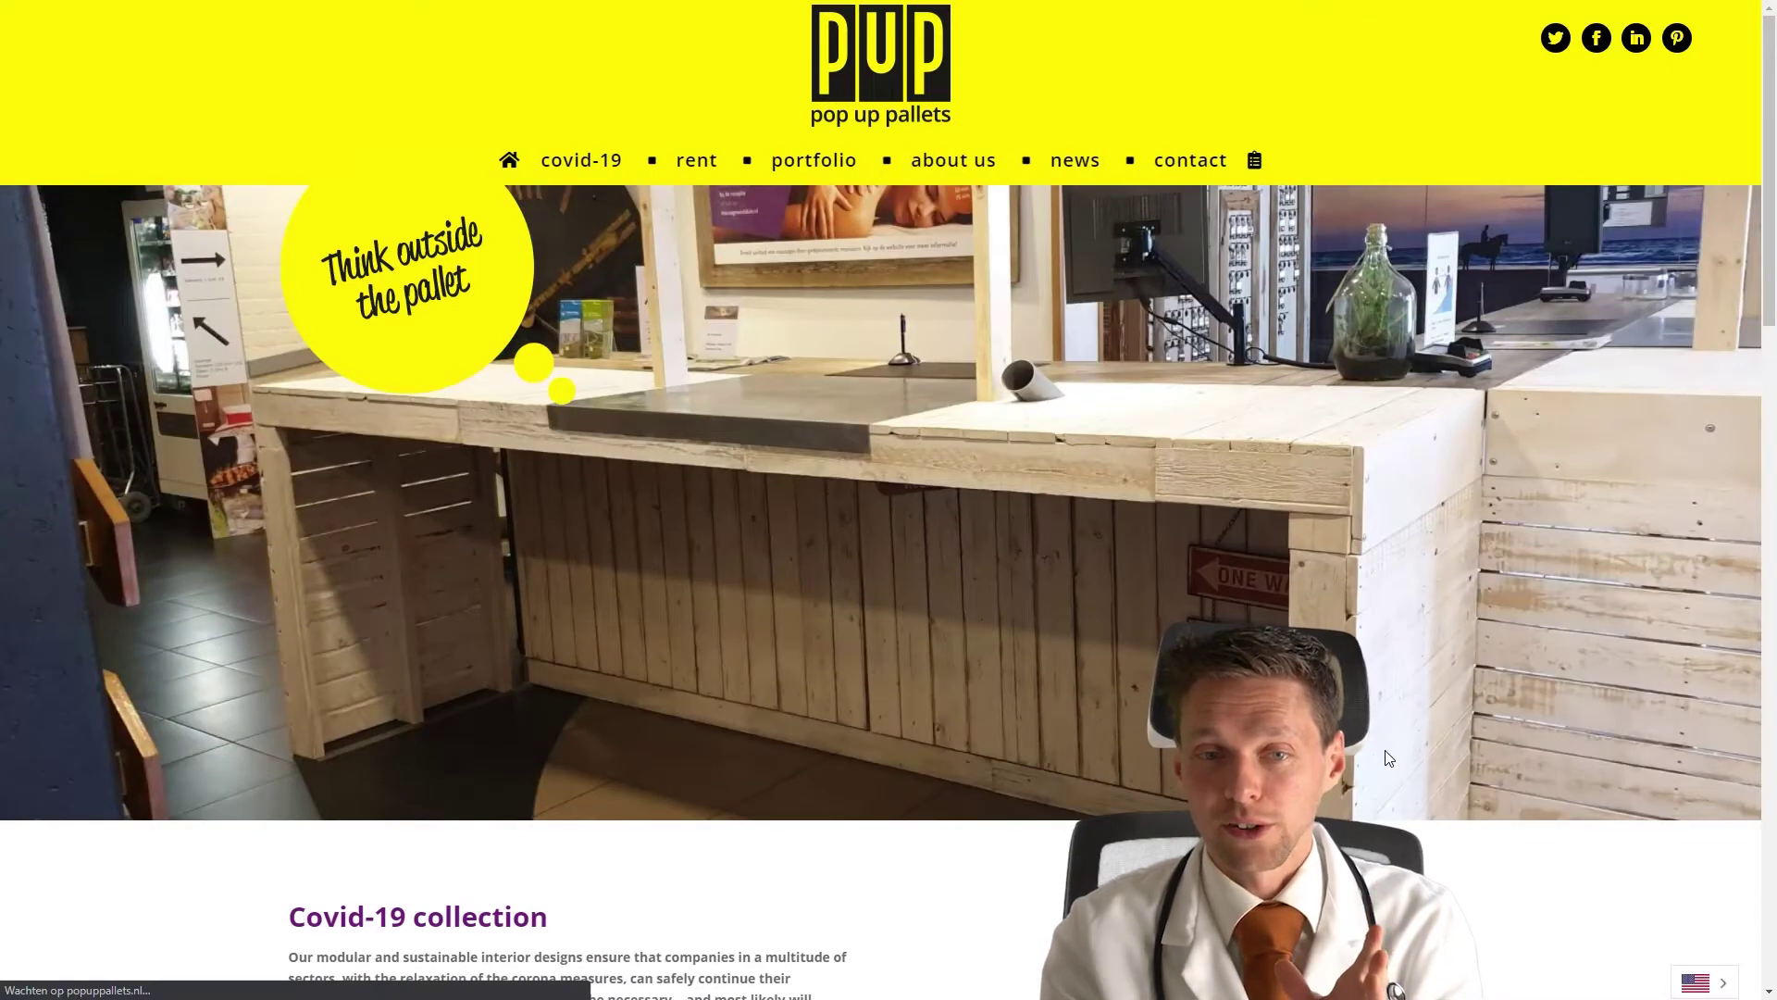
pyautogui.scroll(-3, 1475, 538)
pyautogui.scroll(-8, 1474, 538)
pyautogui.scroll(-10, 1480, 653)
pyautogui.scroll(20, 1480, 653)
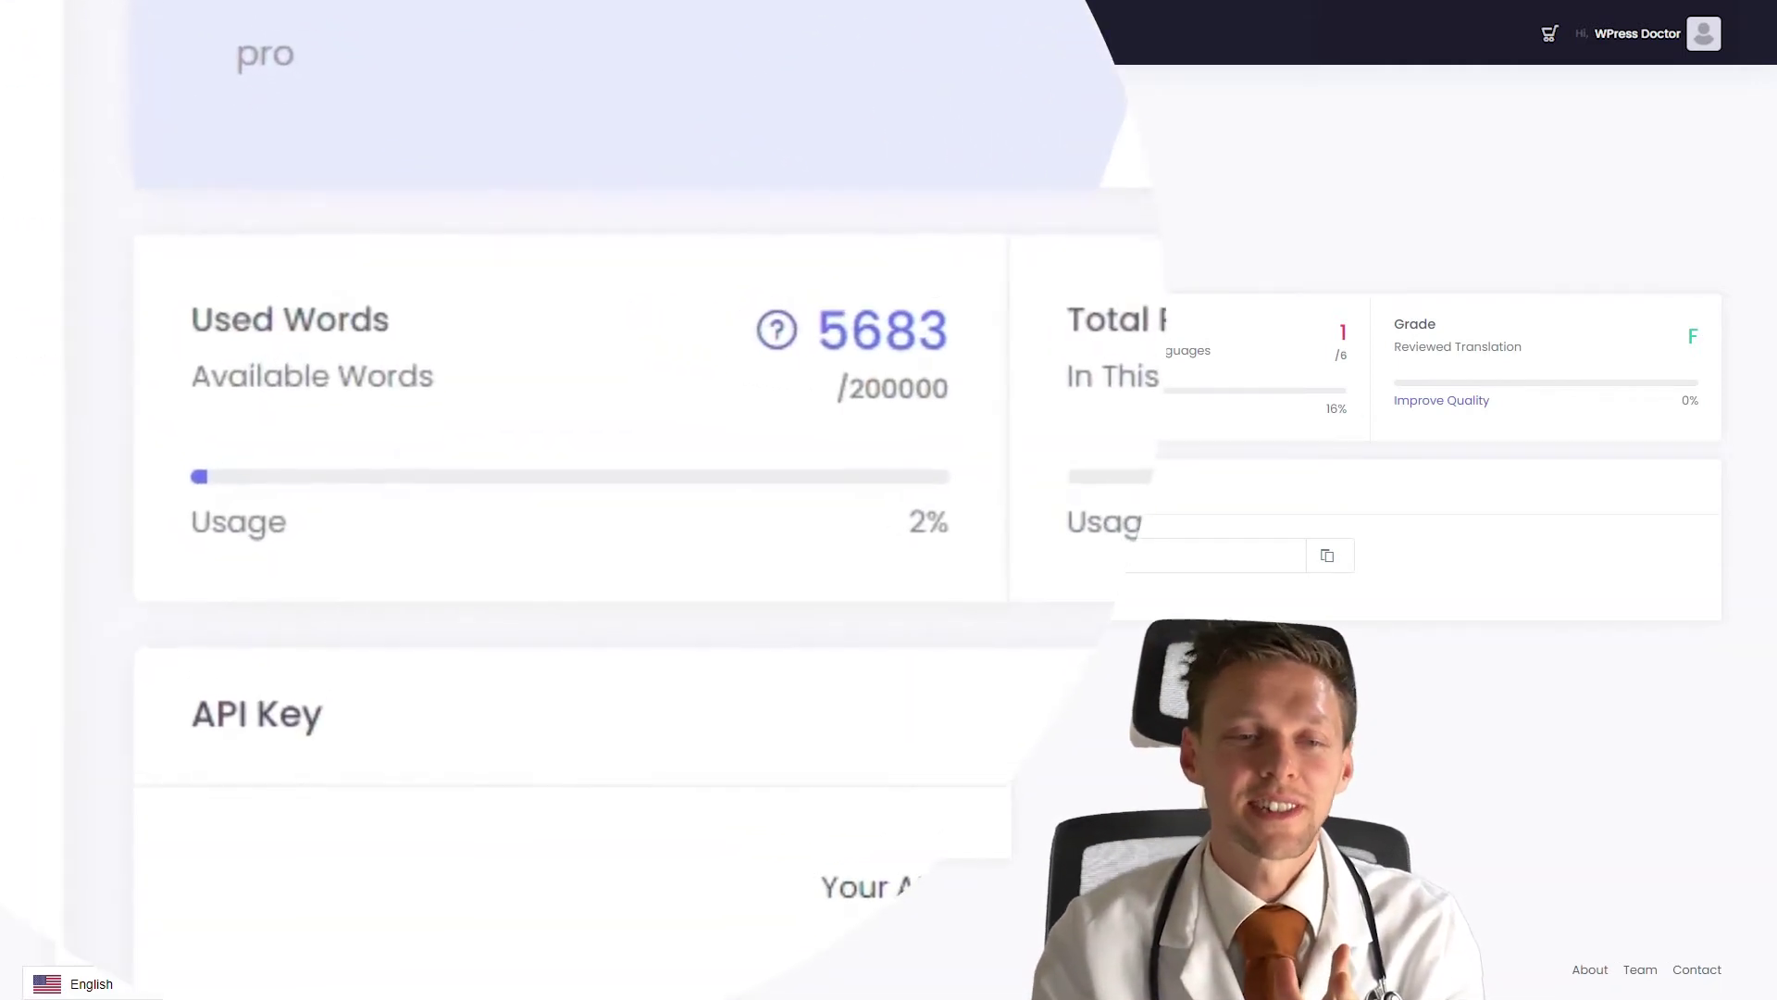
pyautogui.moveTo(236, 323); pyautogui.dragTo(920, 325)
pyautogui.click(960, 333)
pyautogui.doubleClick(926, 331)
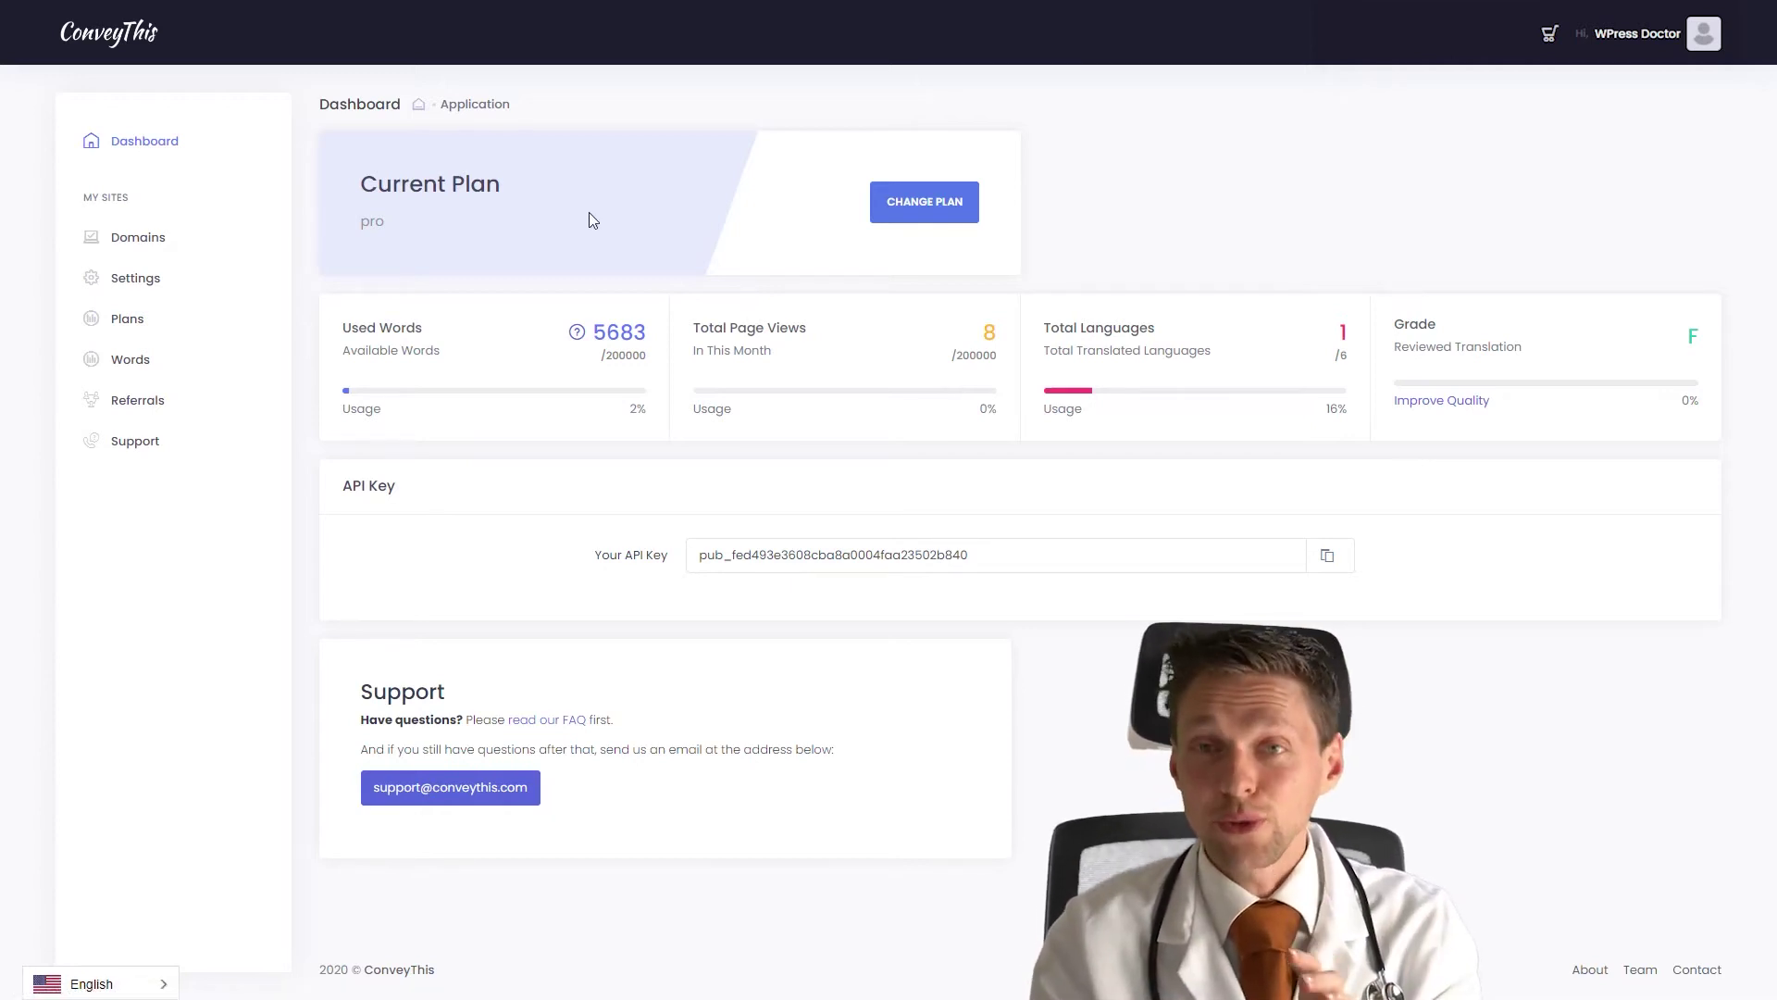
# - Open the Text Editor for the popuppallets.nl homepage from the Domains translations list
pyautogui.click(137, 238)
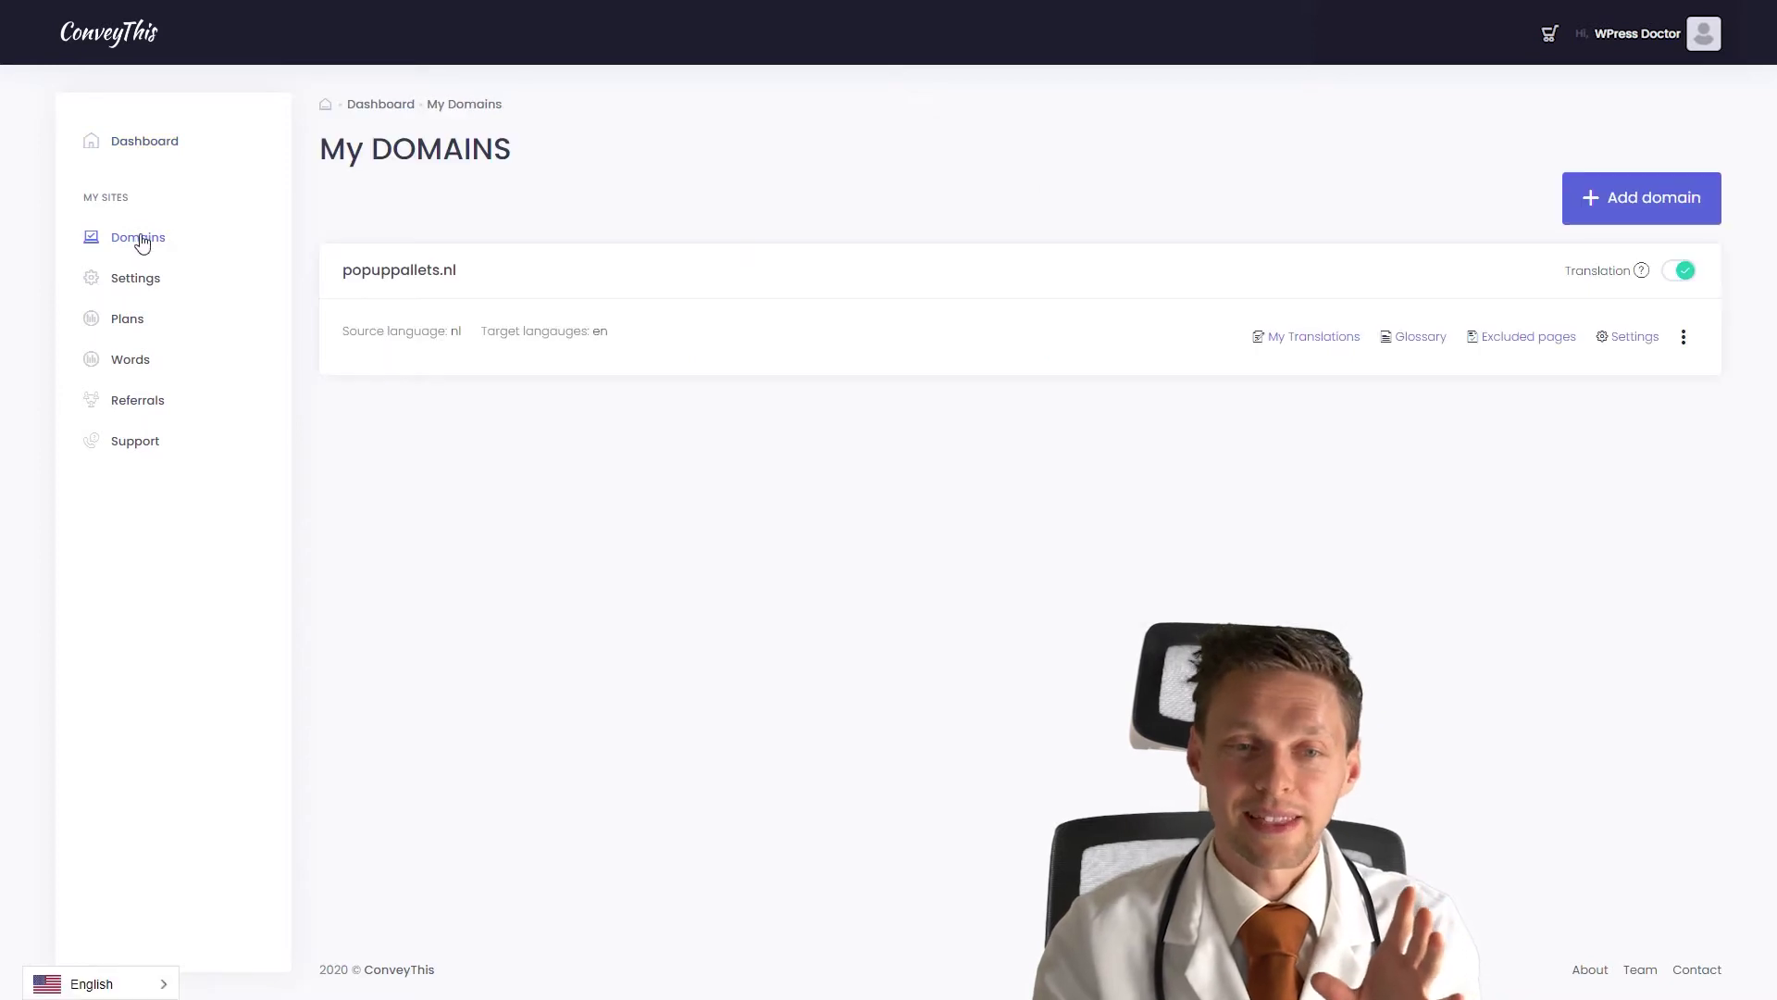
pyautogui.click(1285, 345)
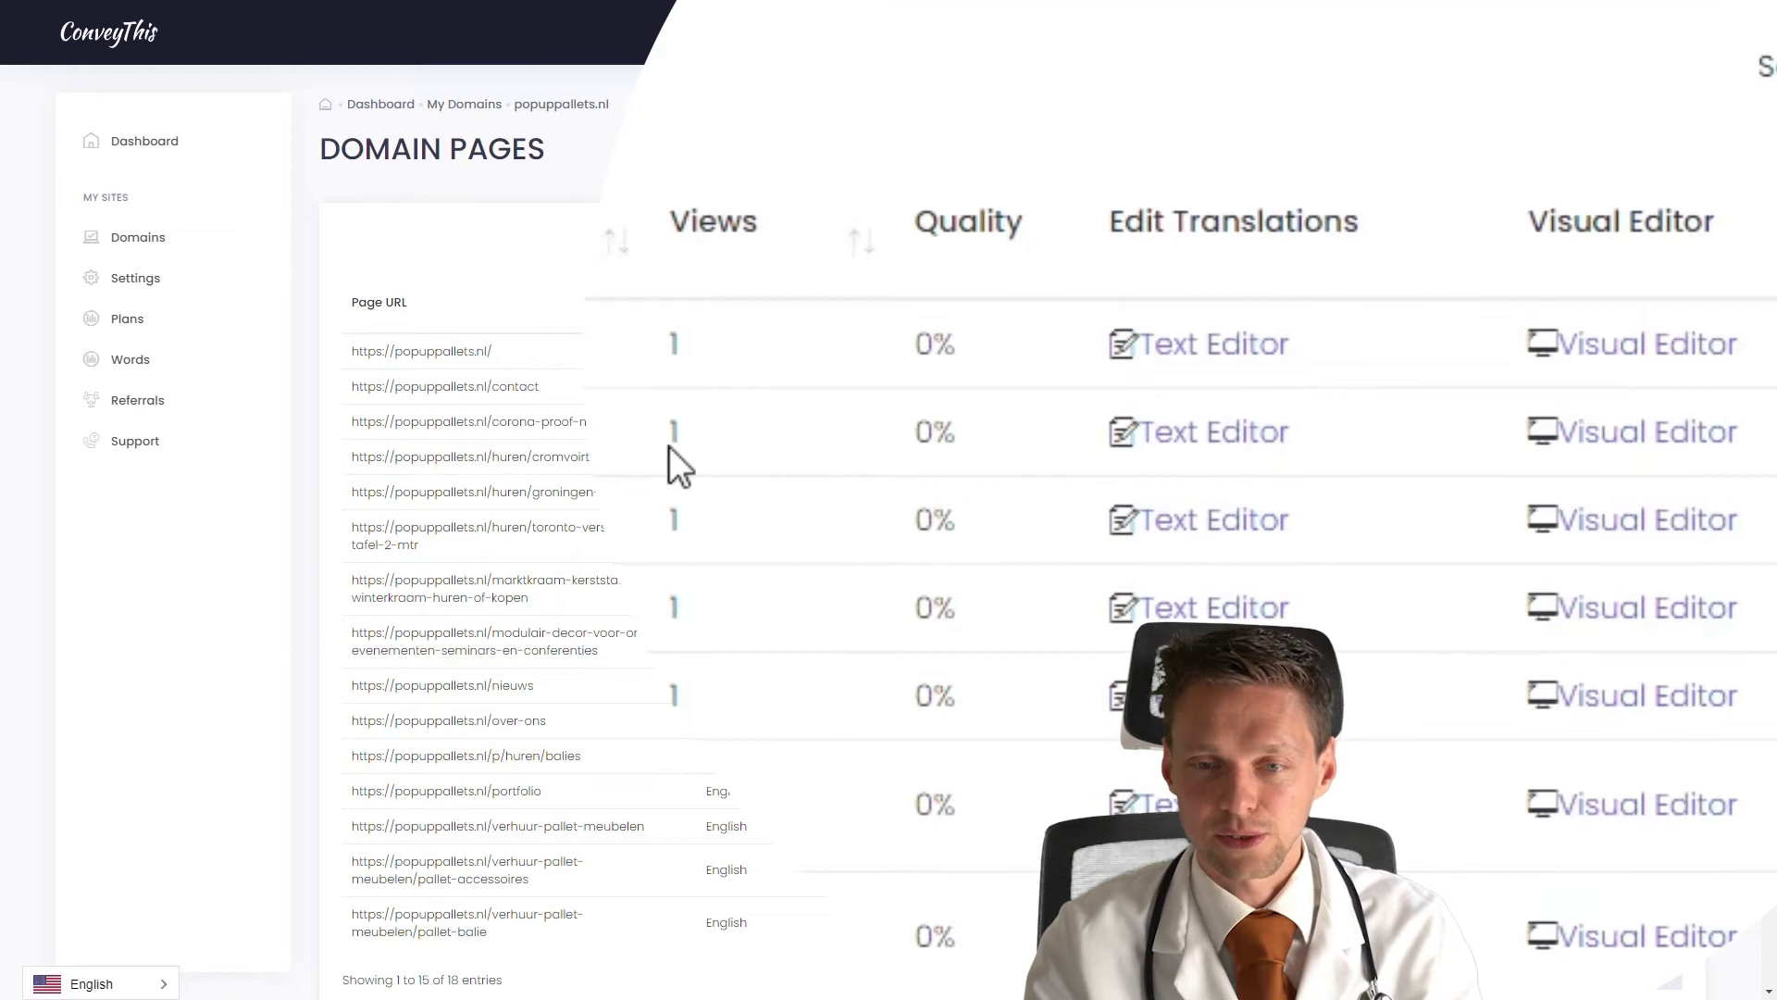
pyautogui.click(1208, 380)
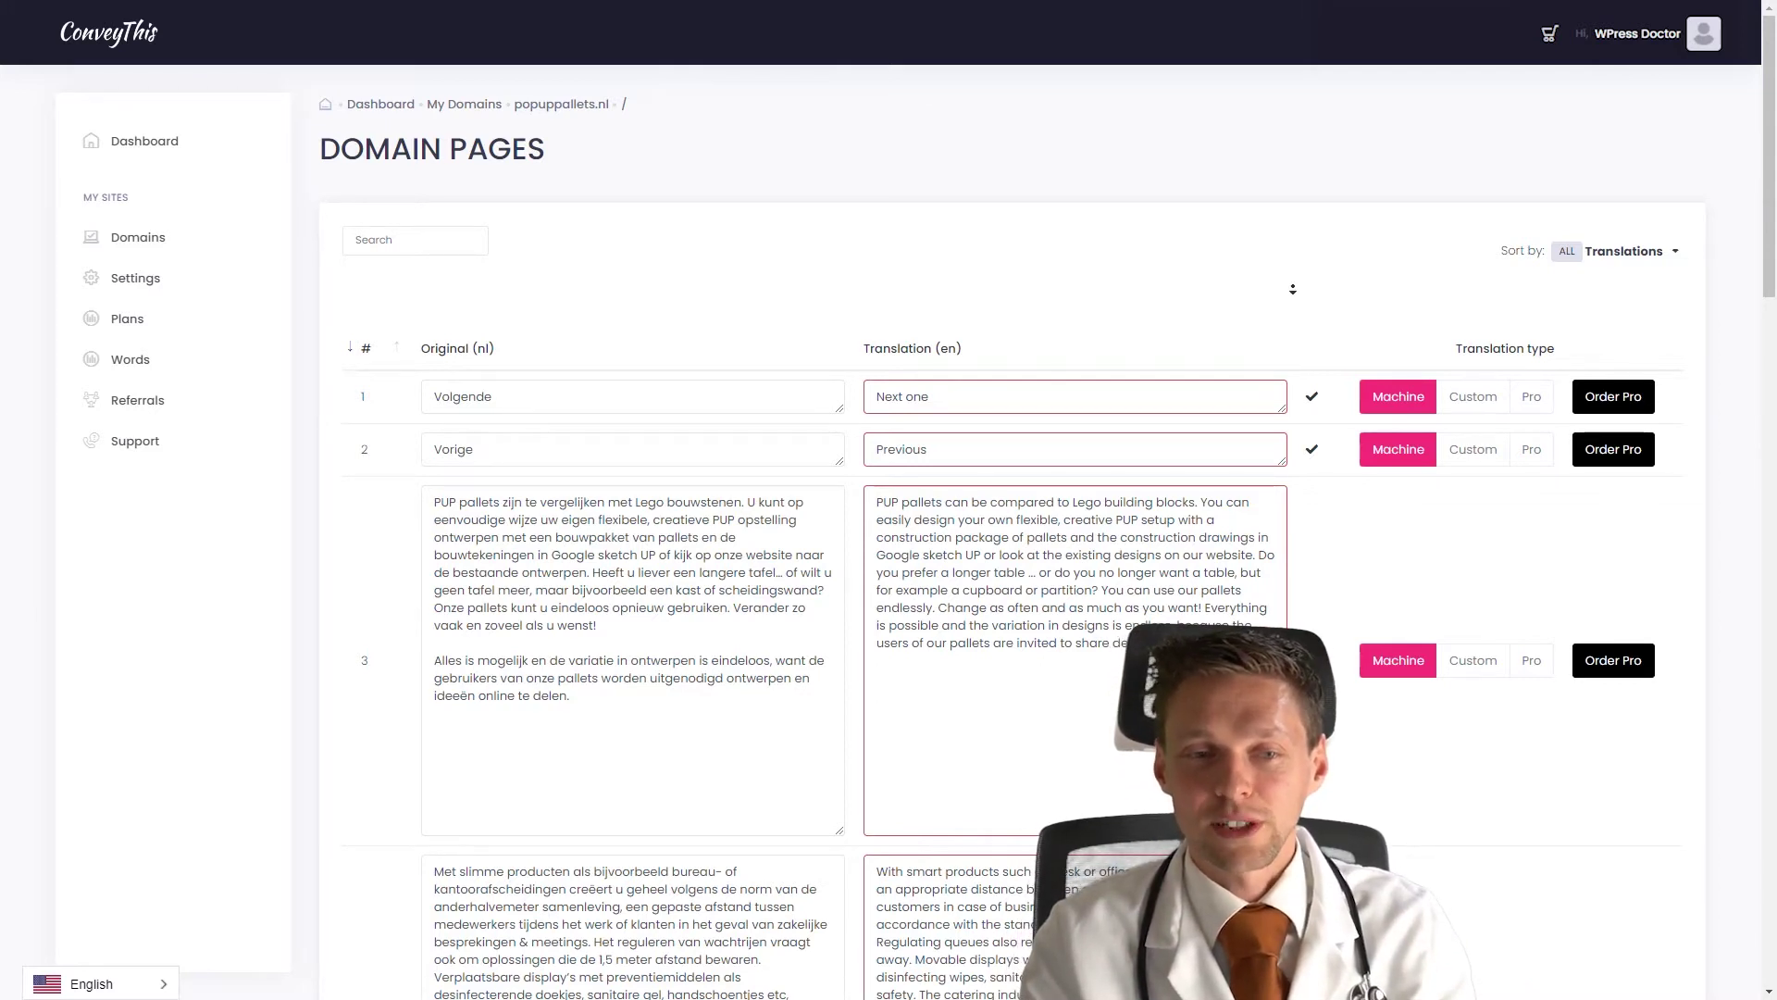
# - Shorten the 'Volgende' translation to 'Next' and scroll through the homepage text rows
pyautogui.scroll(-1, 1028, 304)
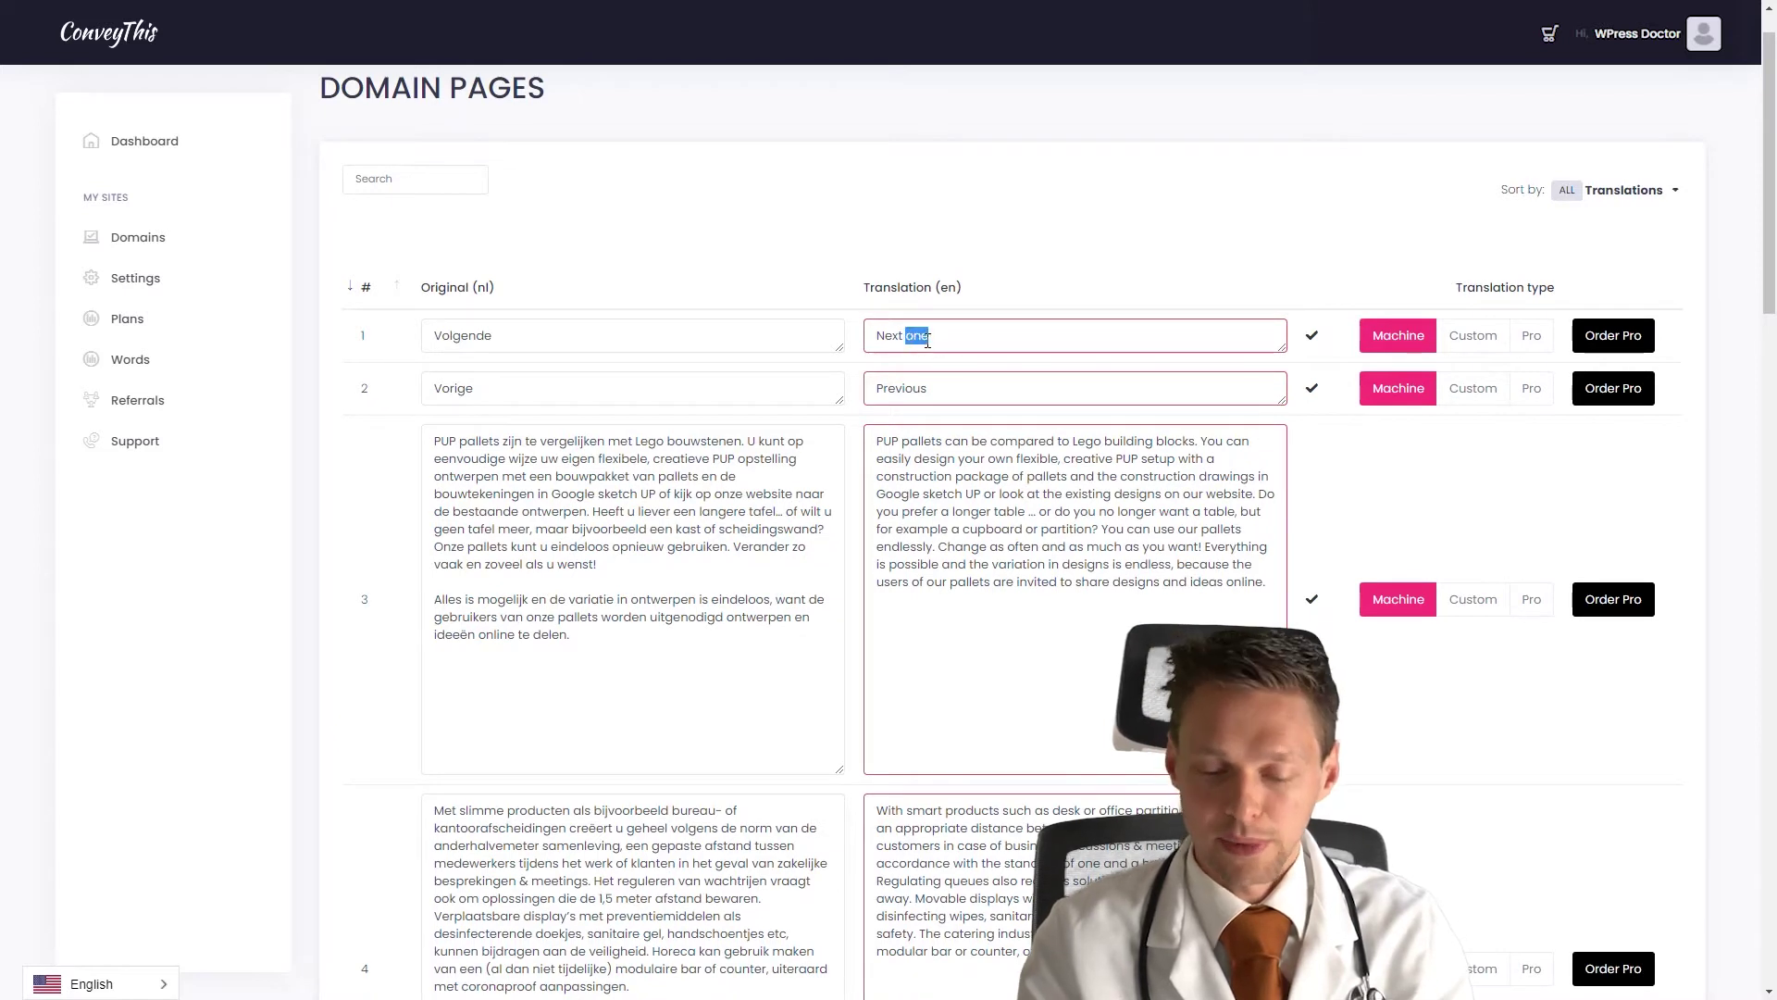
pyautogui.press('BackSpace')
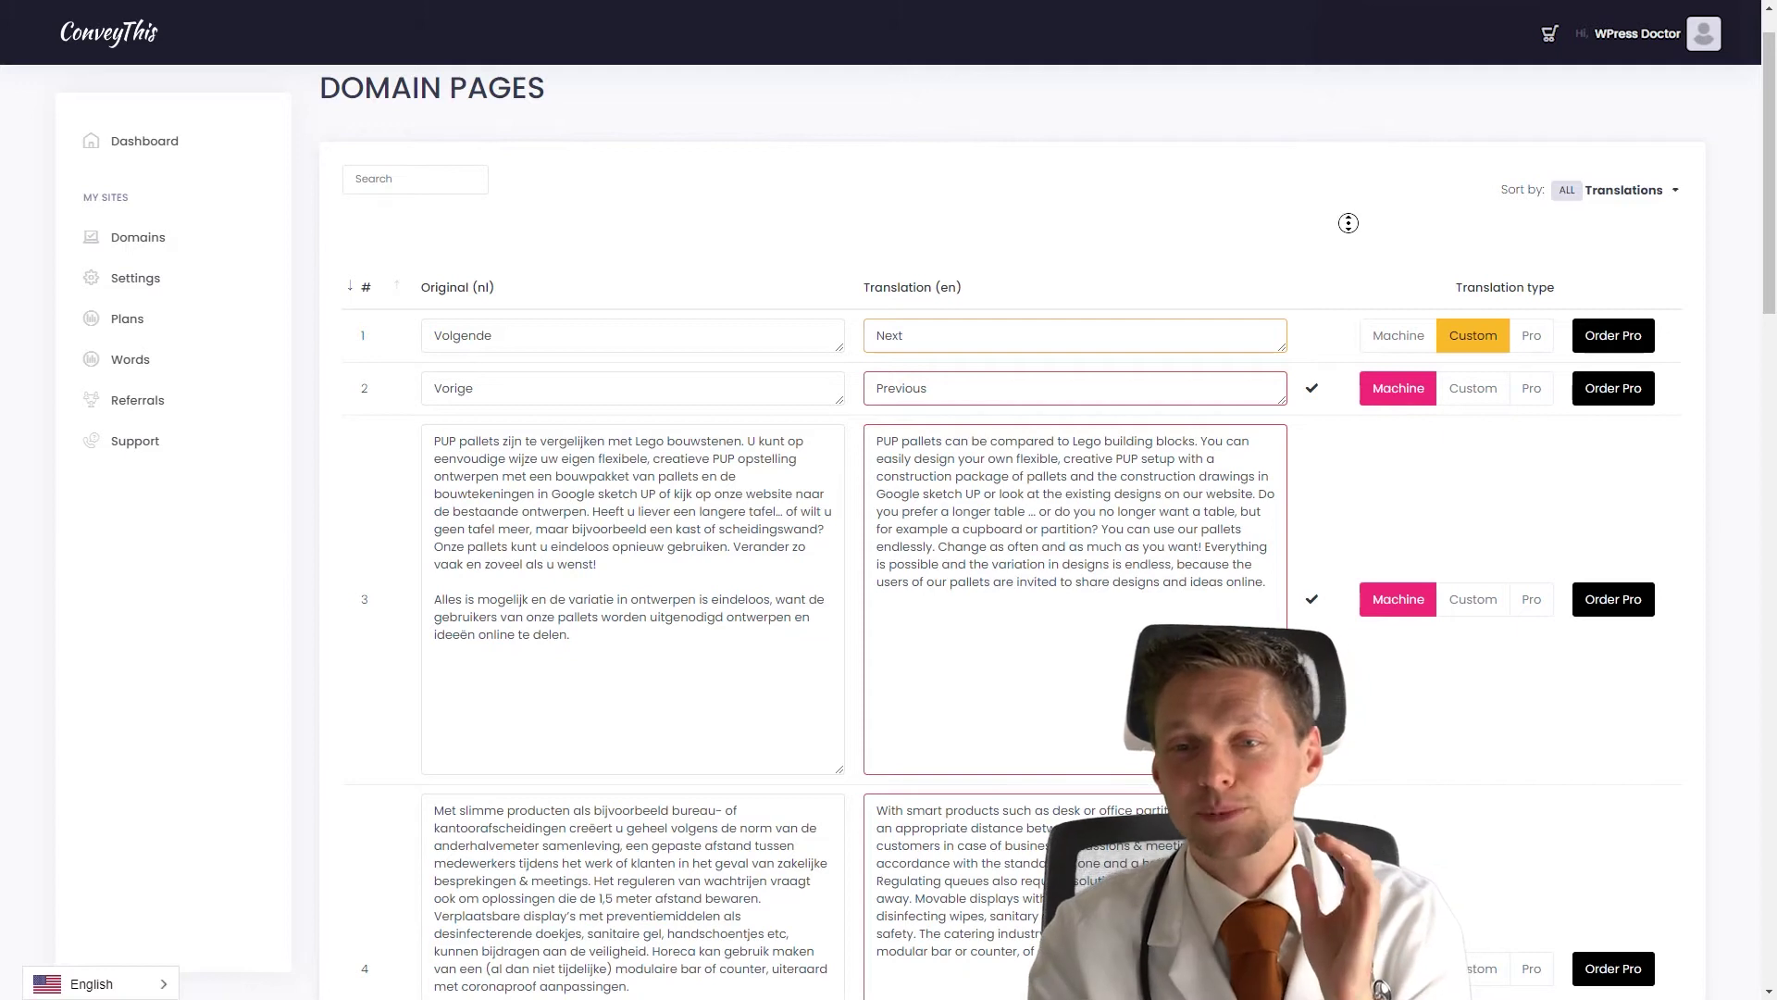
pyautogui.scroll(-3, 1347, 223)
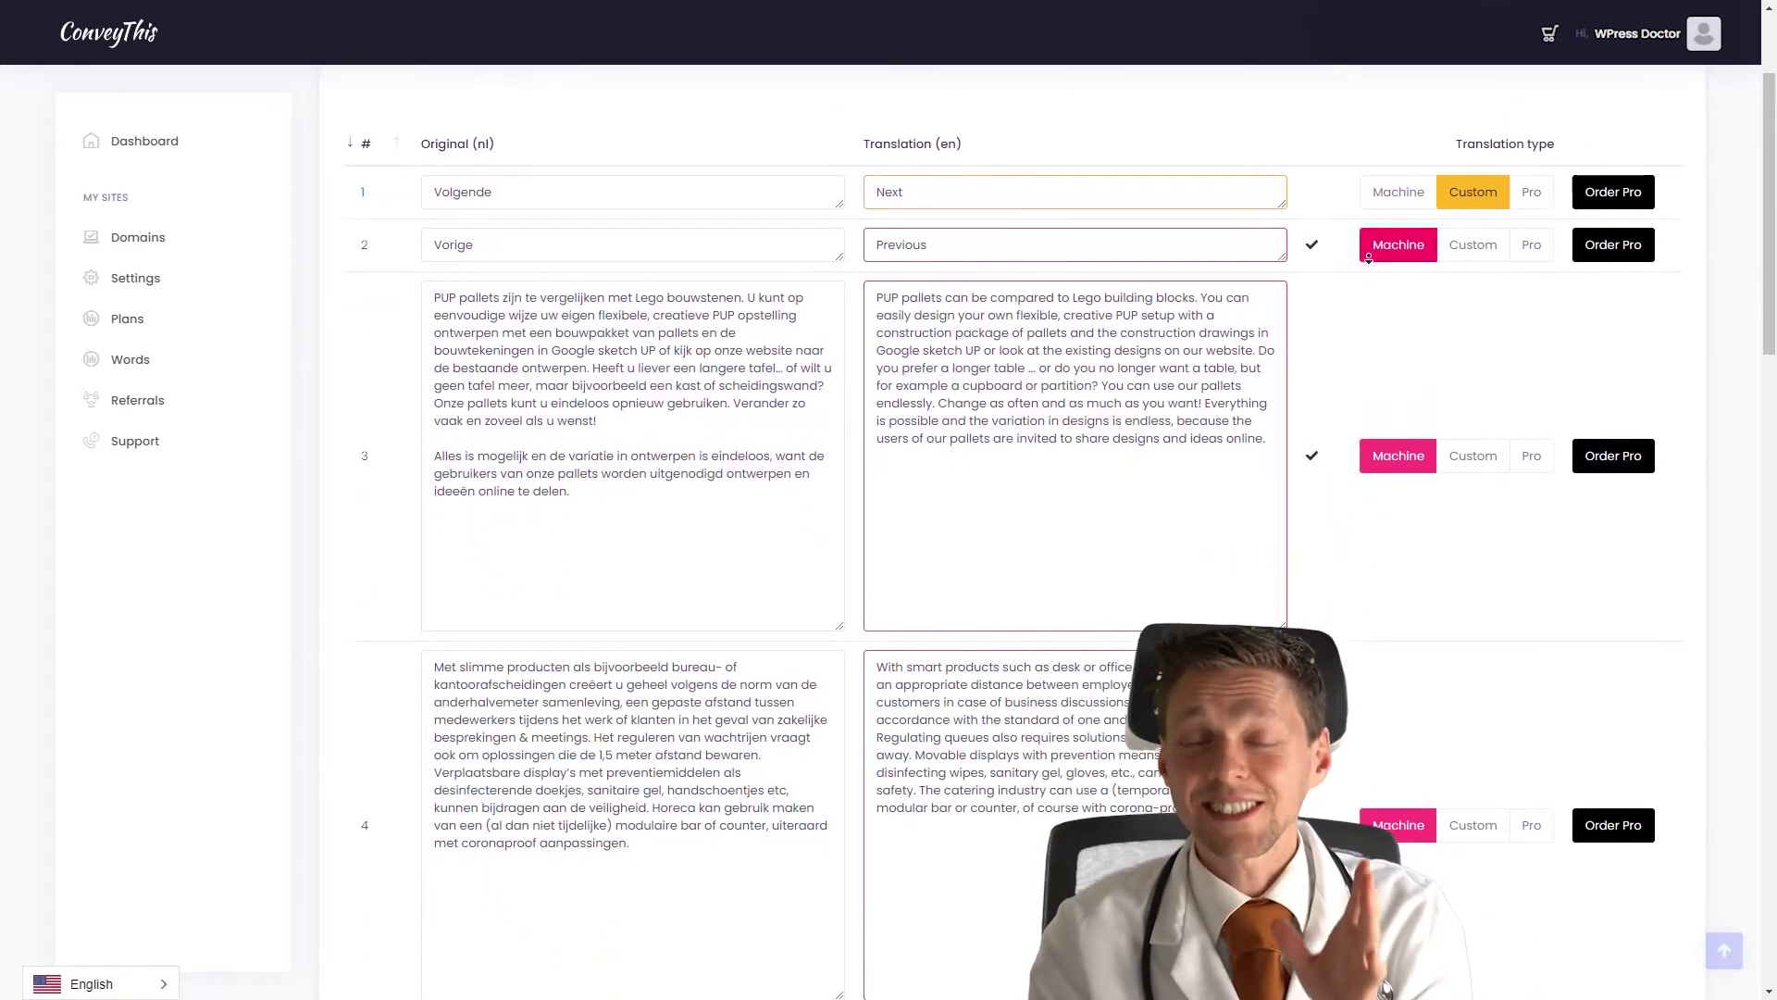
pyautogui.scroll(-3, 1368, 259)
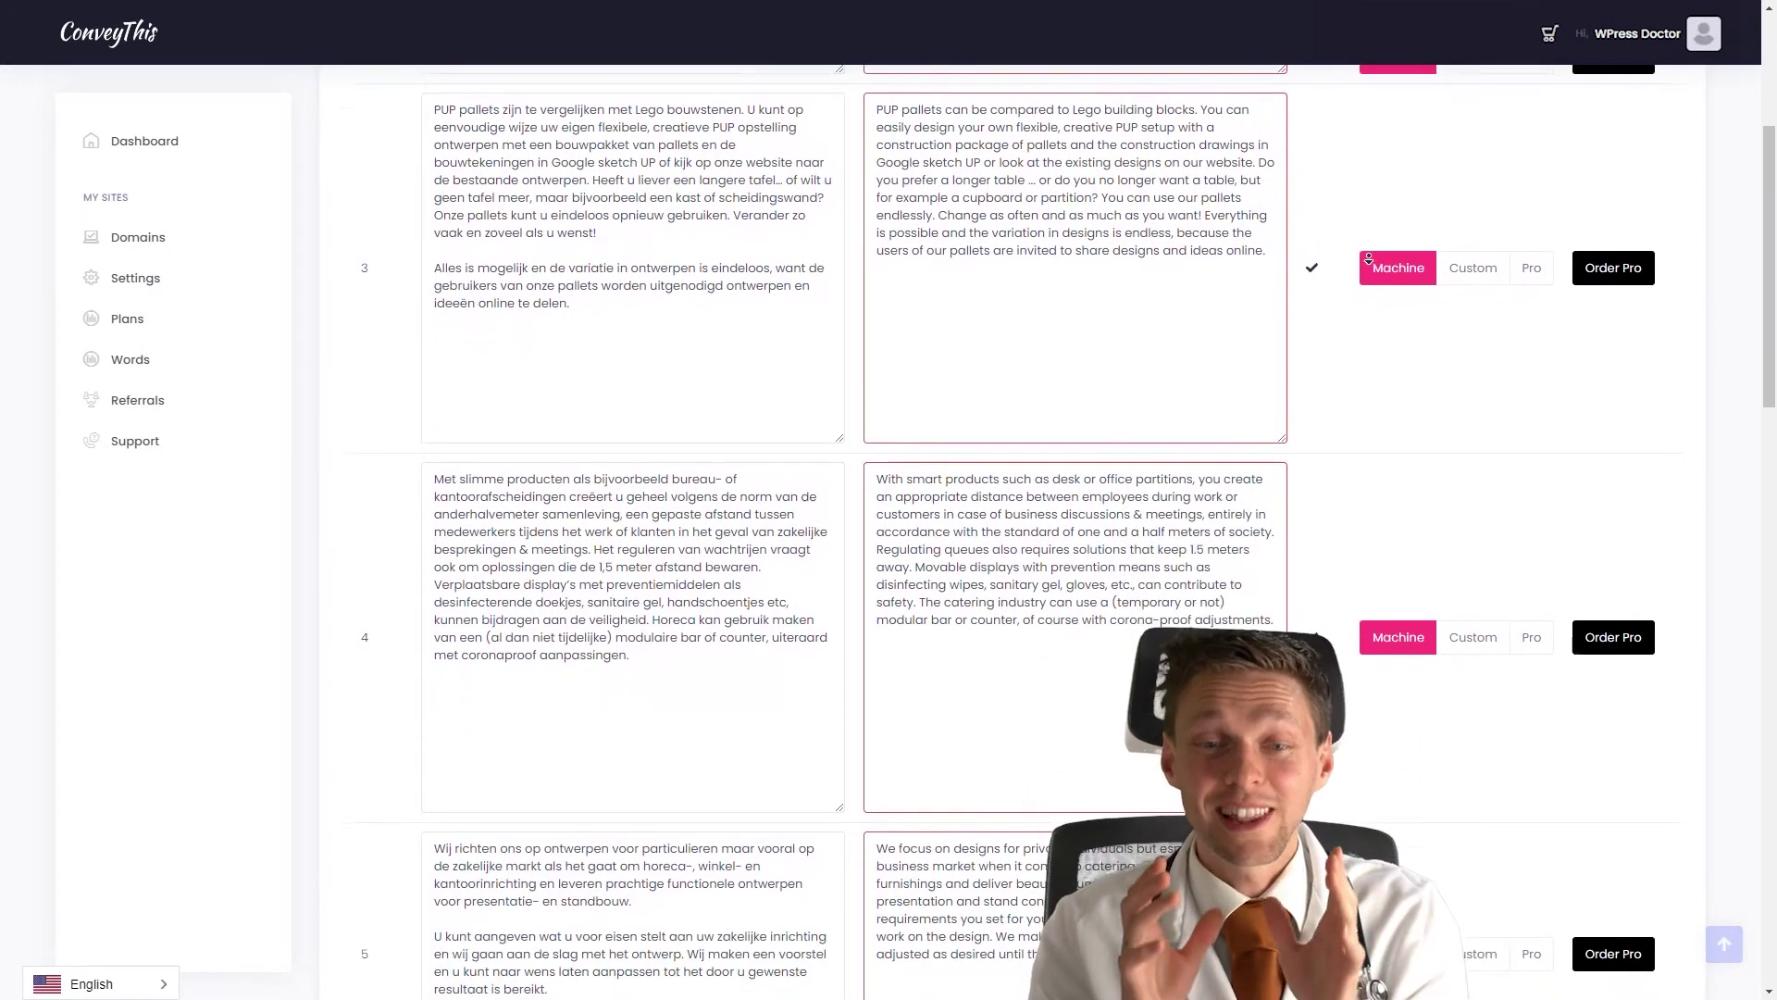
pyautogui.scroll(-3, 1368, 259)
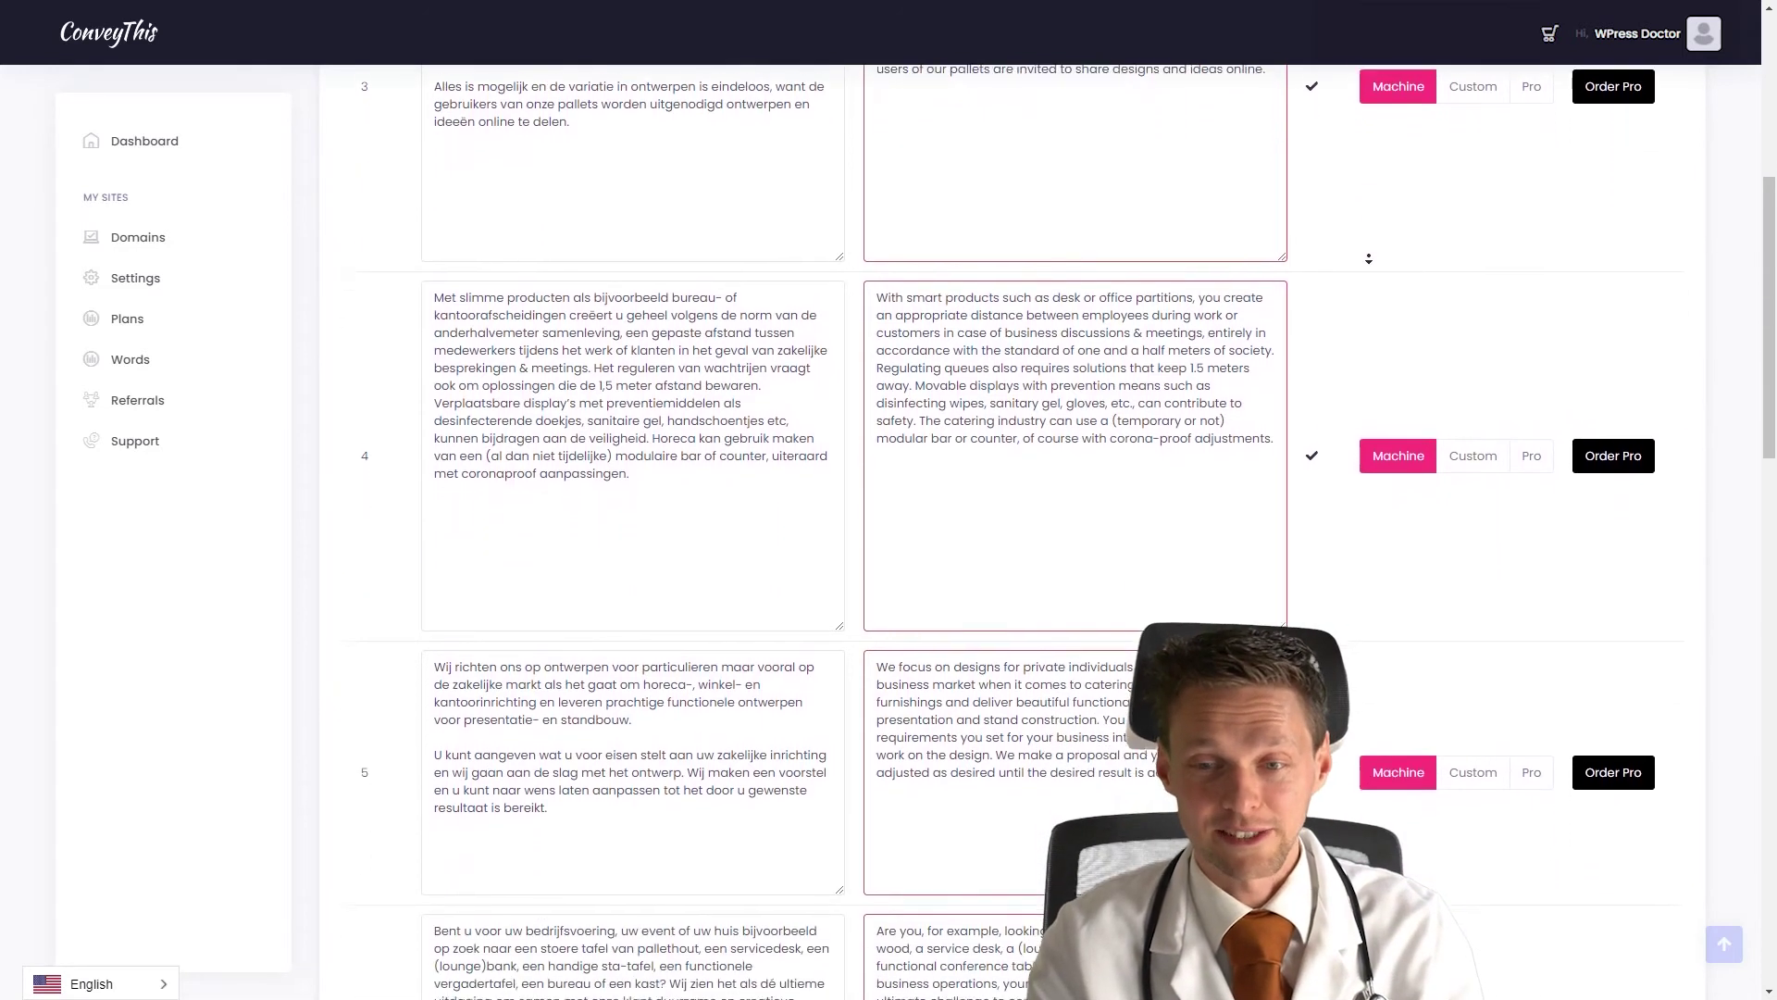
pyautogui.scroll(-1, 1368, 260)
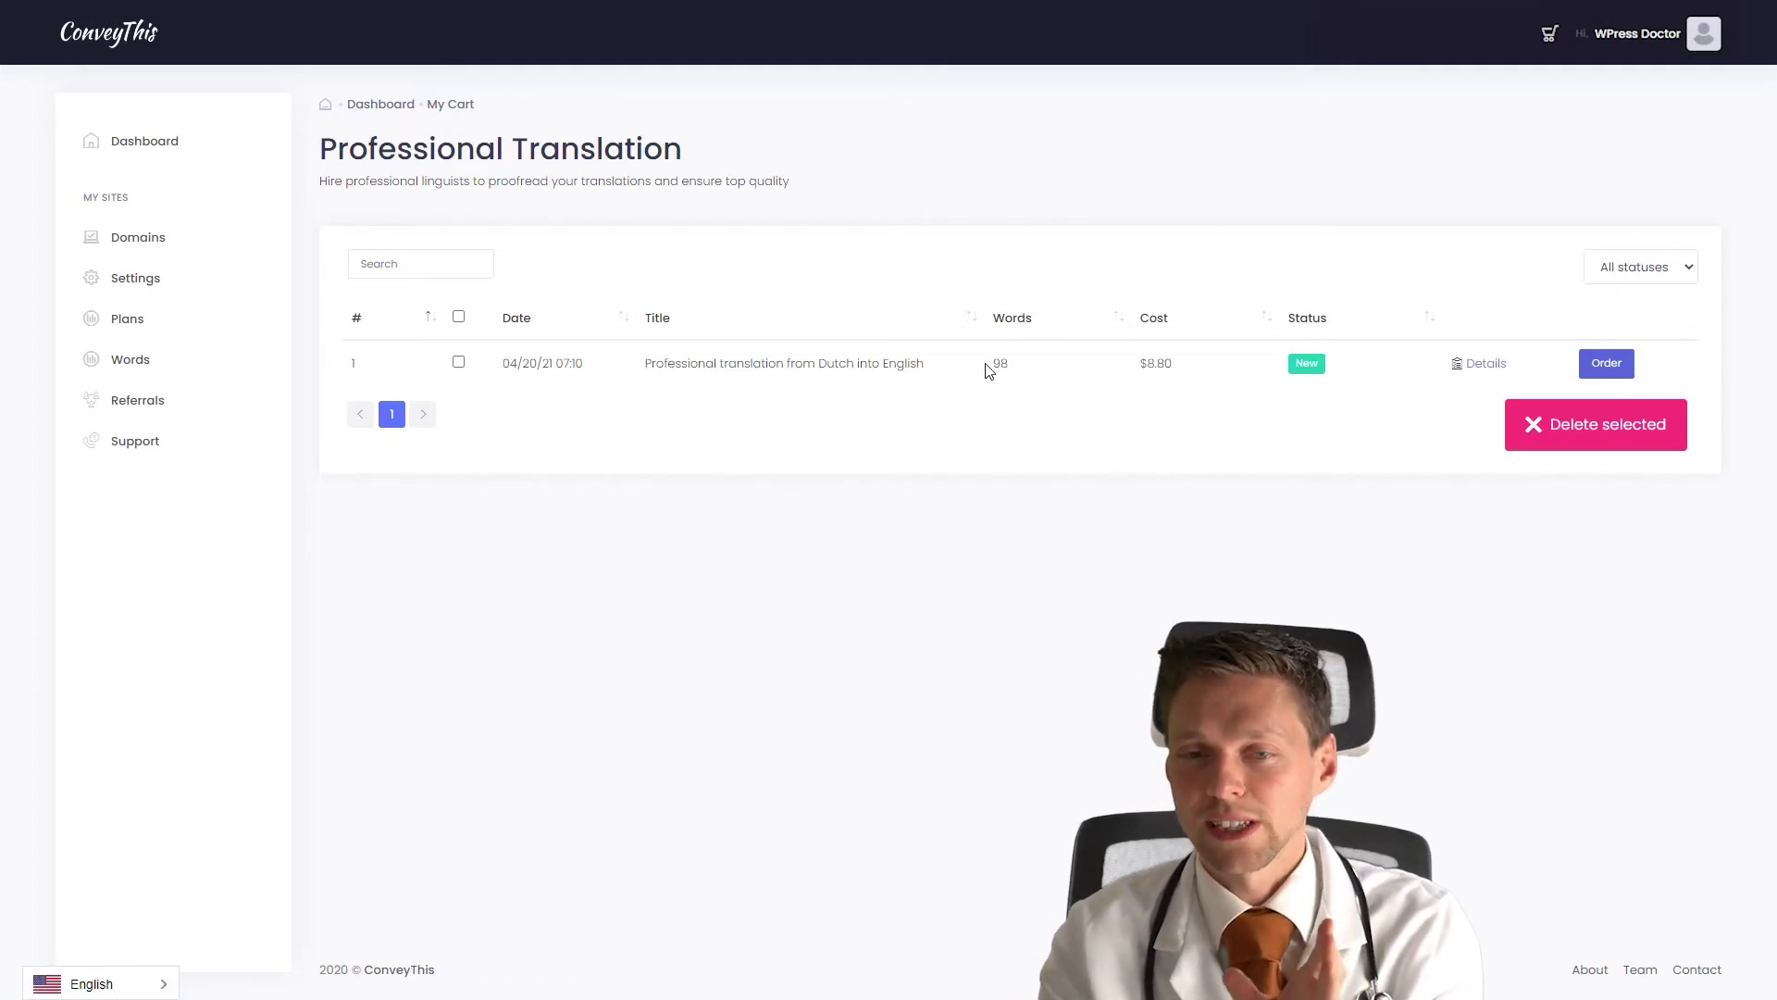
# - Highlight the order's $8.80 cost and 98-word count in the cart
pyautogui.moveTo(1173, 364); pyautogui.dragTo(1153, 365)
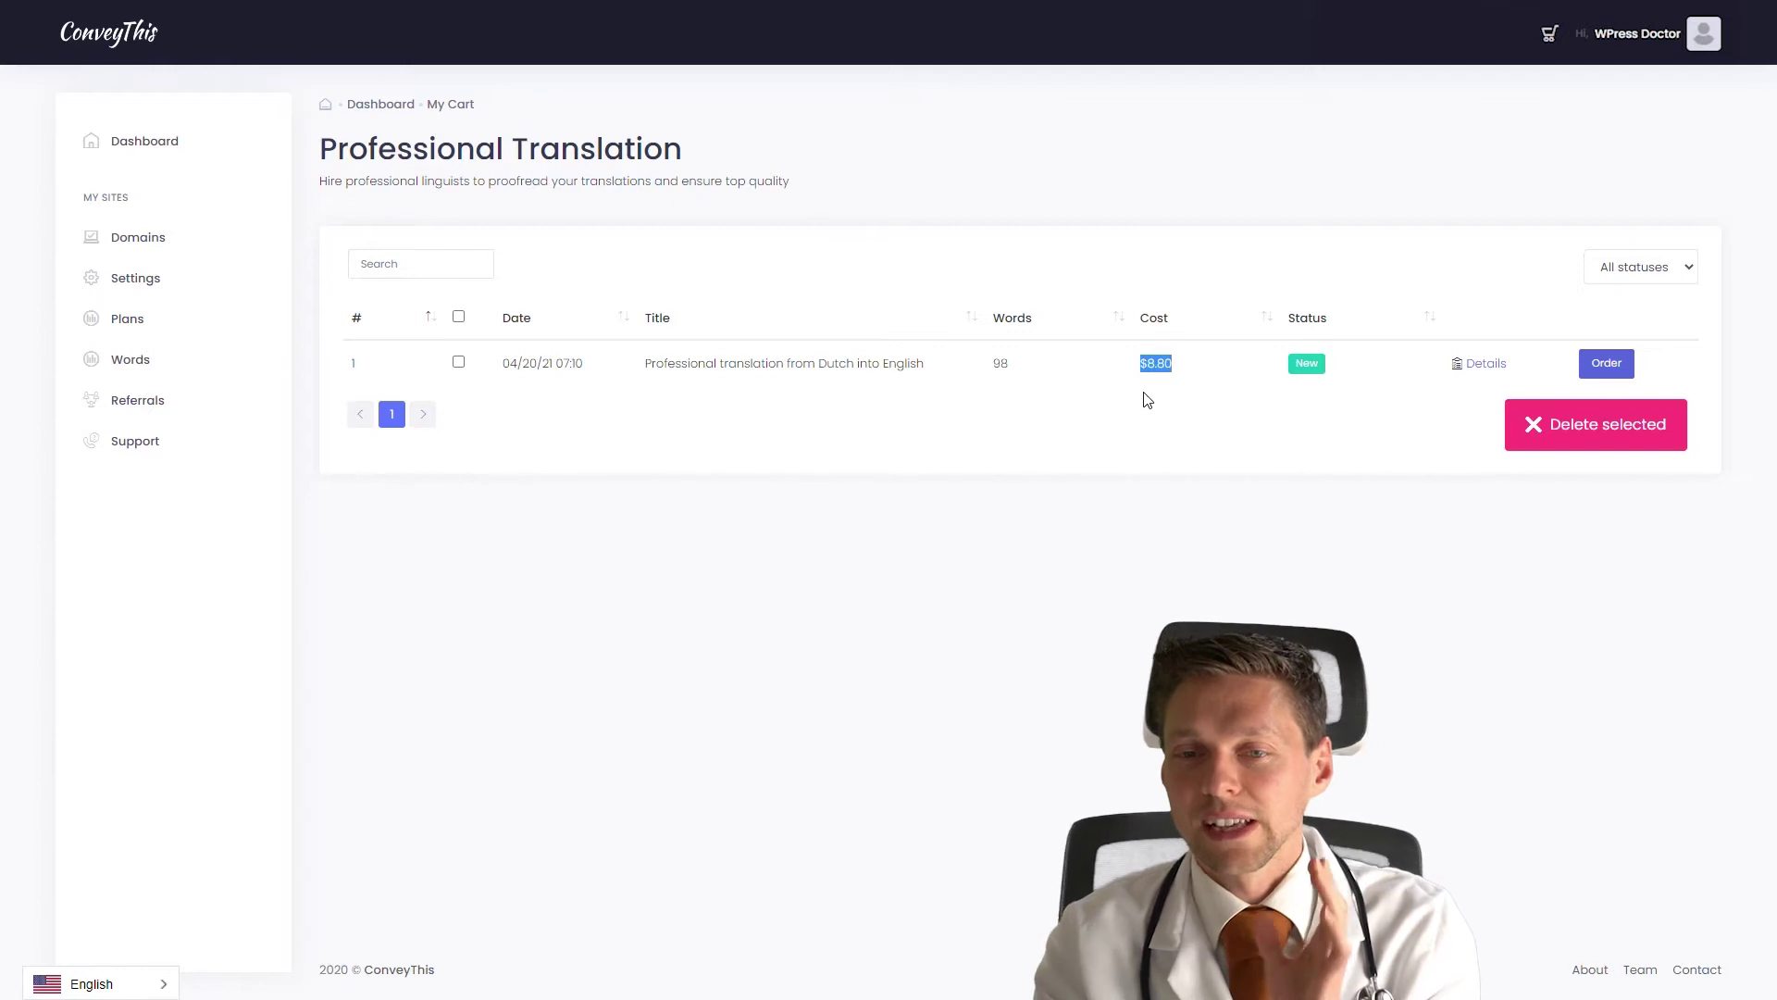
pyautogui.moveTo(1029, 398)
pyautogui.mouseDown()
pyautogui.moveTo(976, 365)
pyautogui.moveTo(1012, 391)
pyautogui.mouseUp()
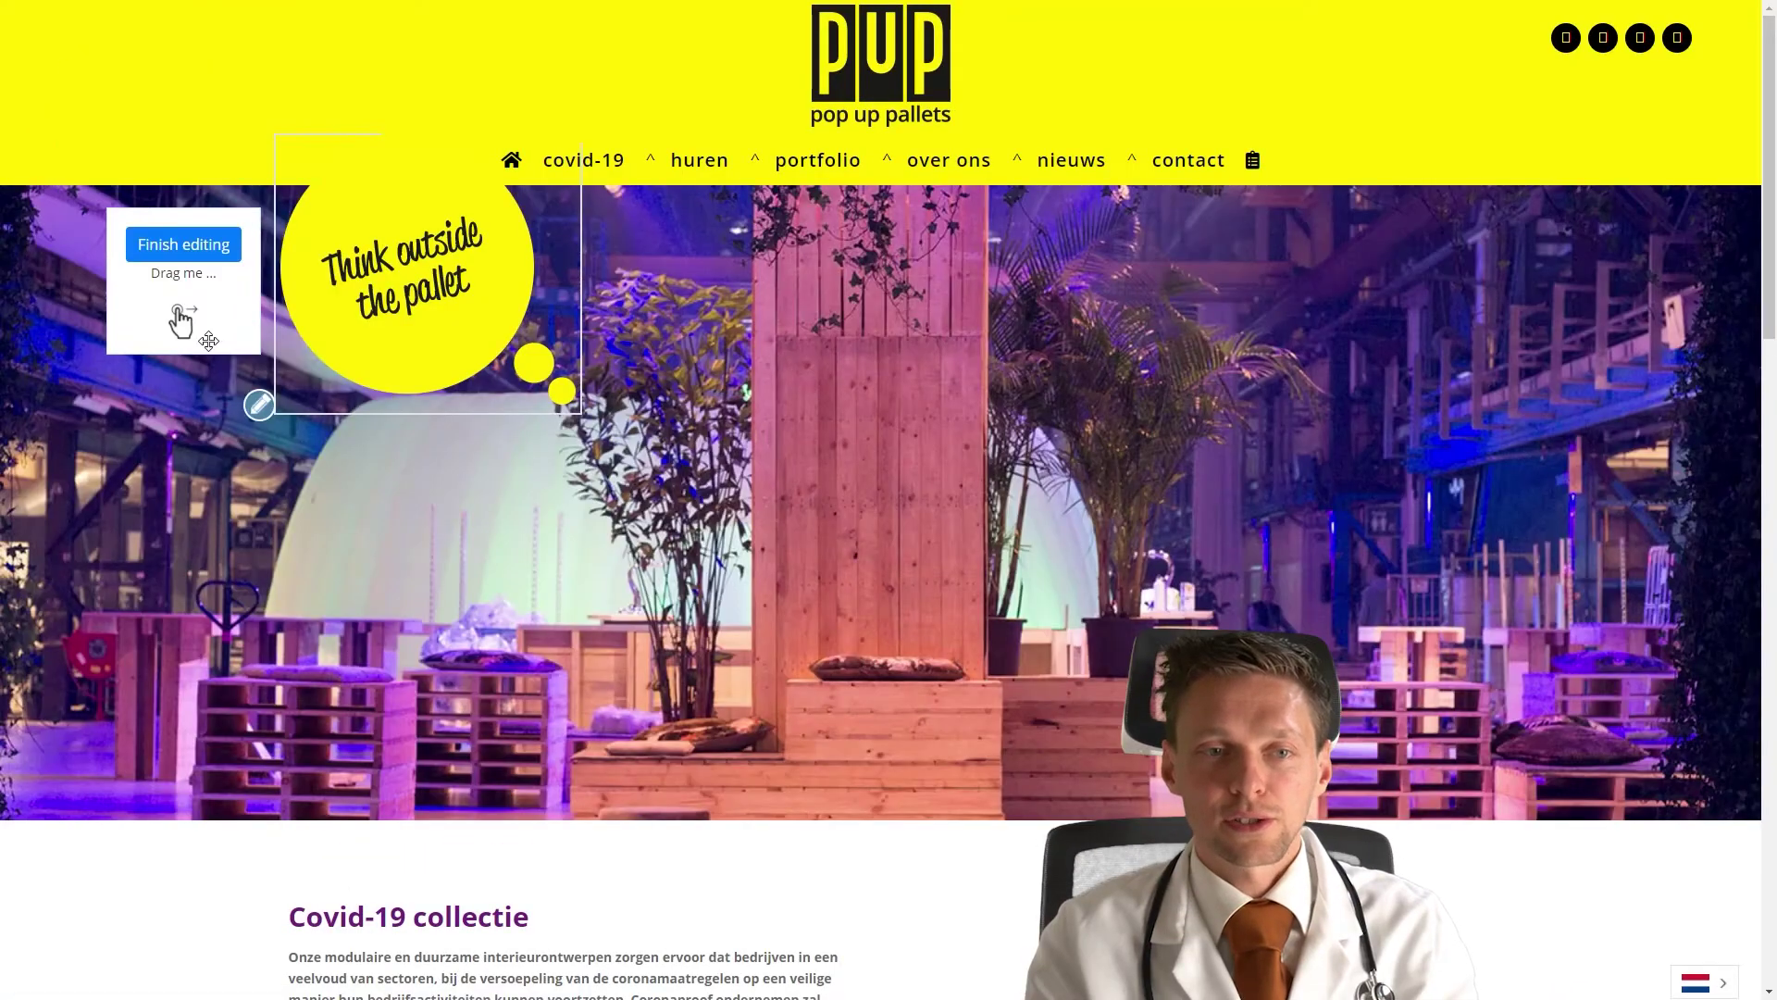
# - Show the page in English and open the Covid-19 paragraph's translation to compare it with the Dutch
pyautogui.moveTo(209, 340); pyautogui.dragTo(137, 157)
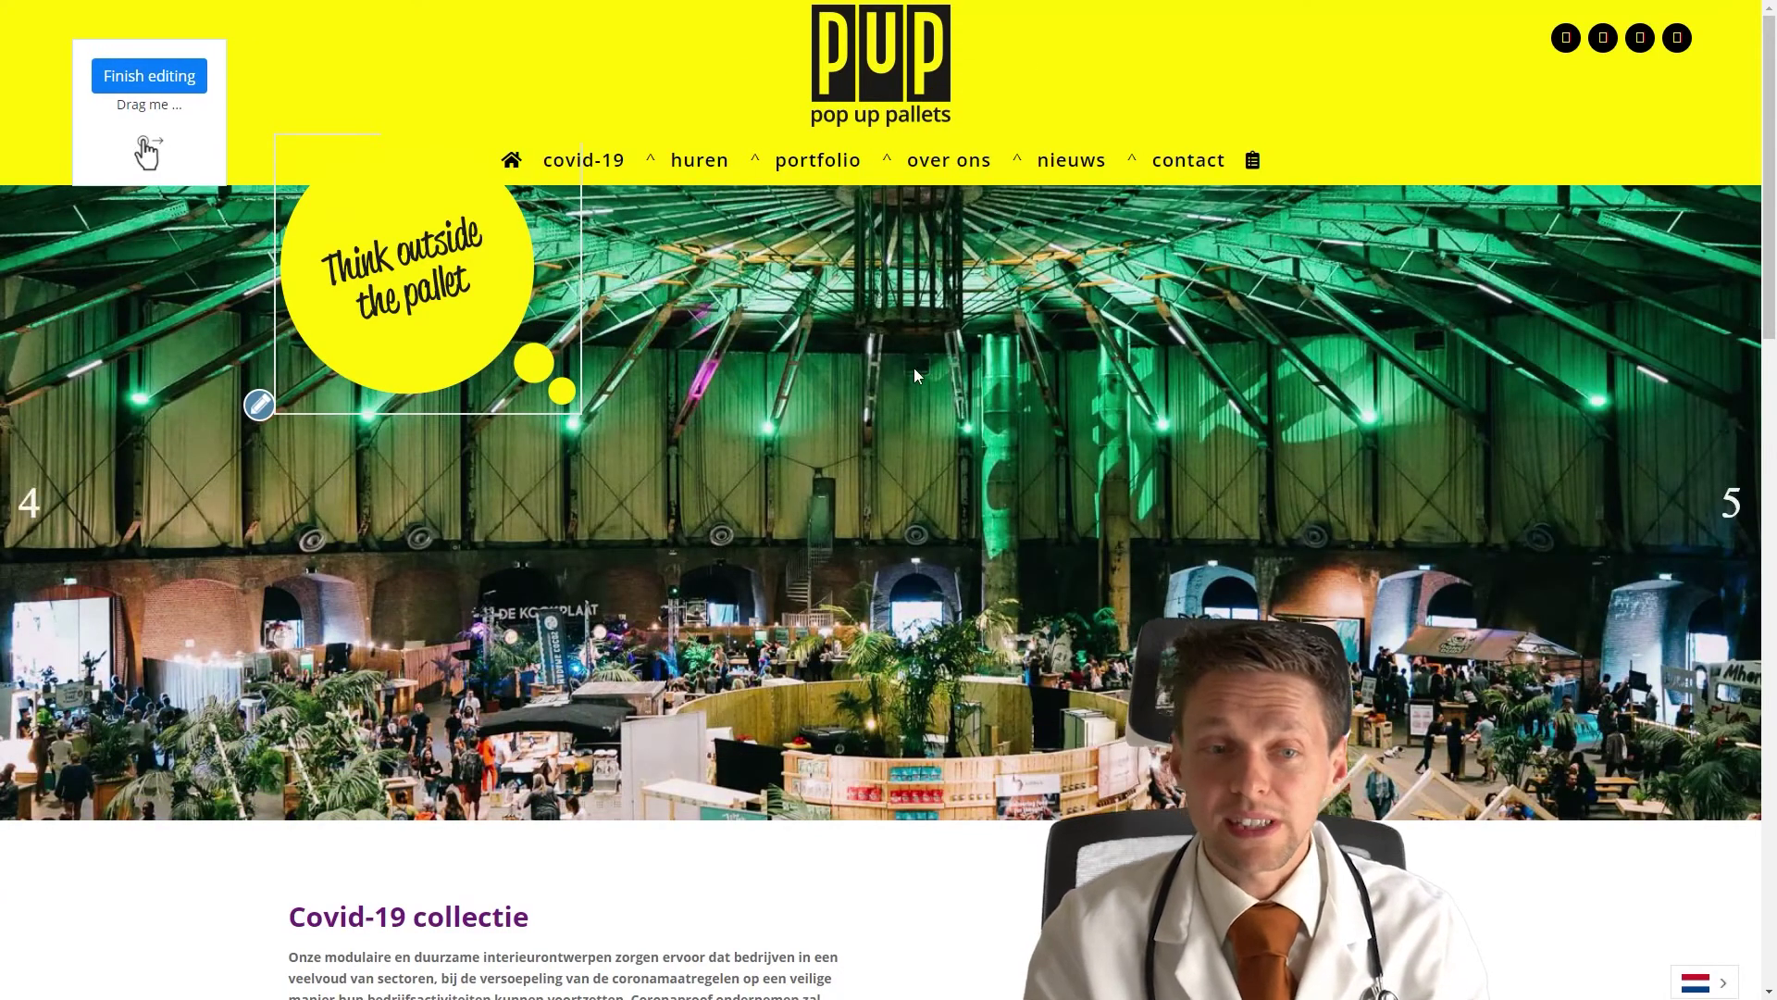
pyautogui.scroll(-5, 613, 498)
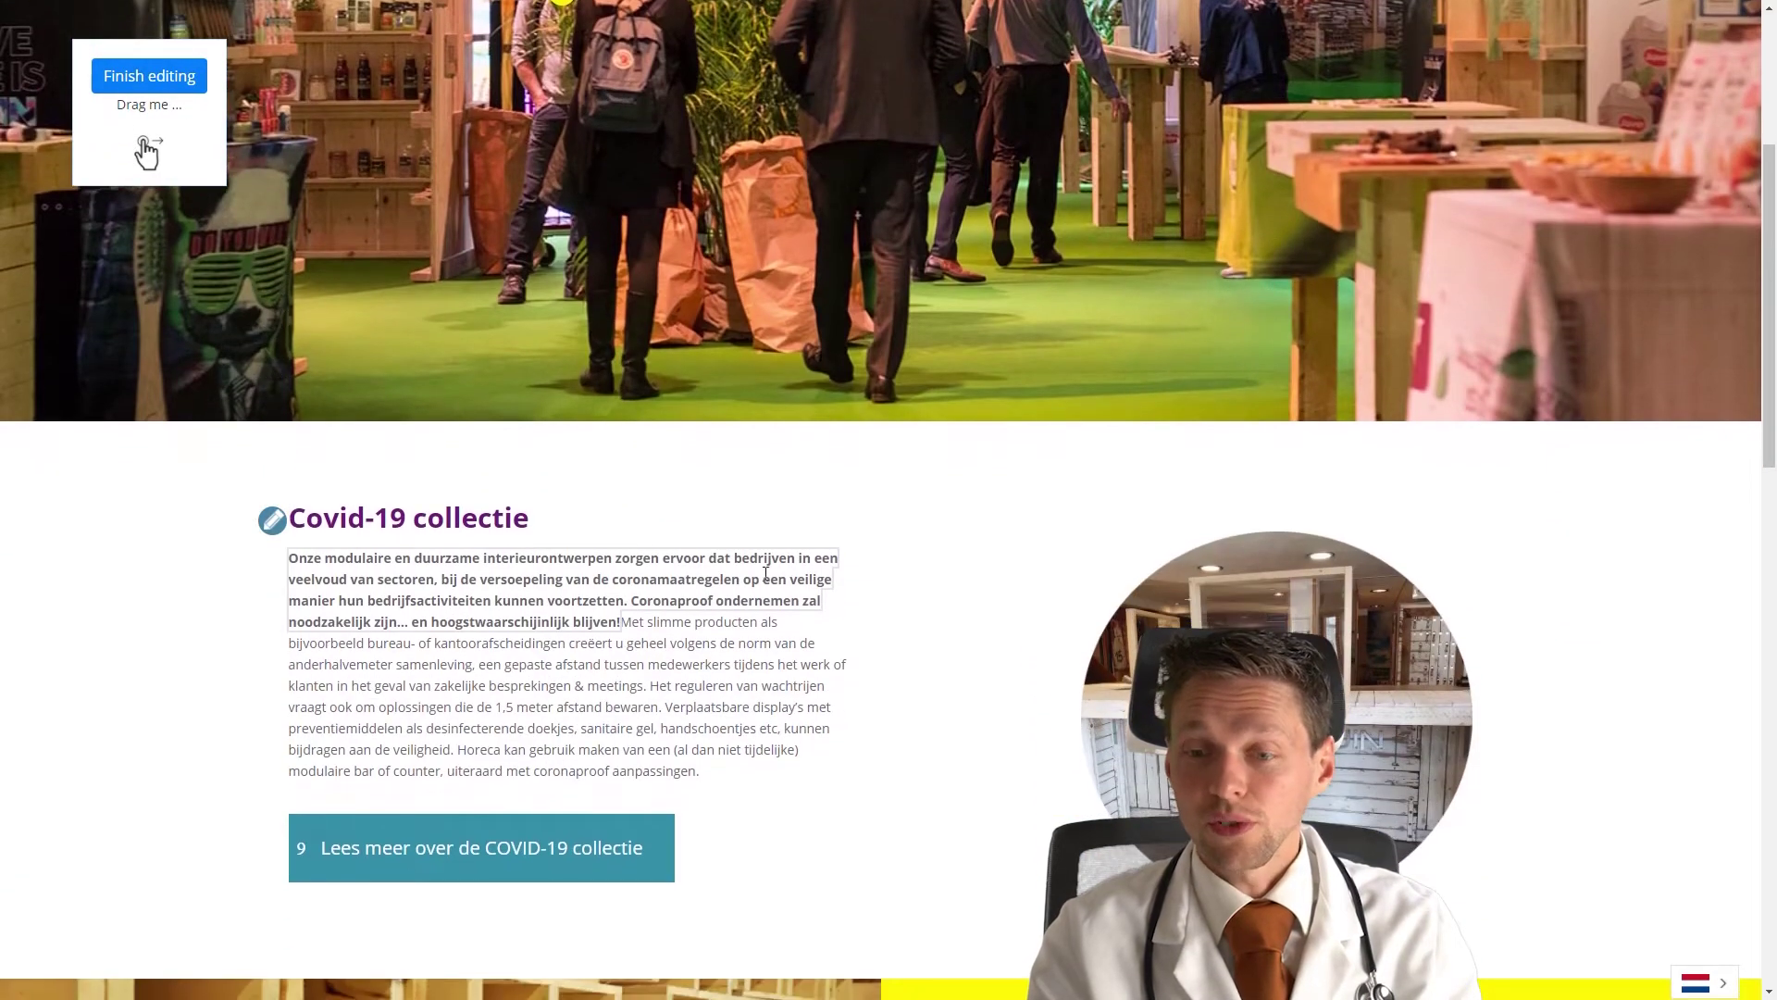
pyautogui.click(1687, 962)
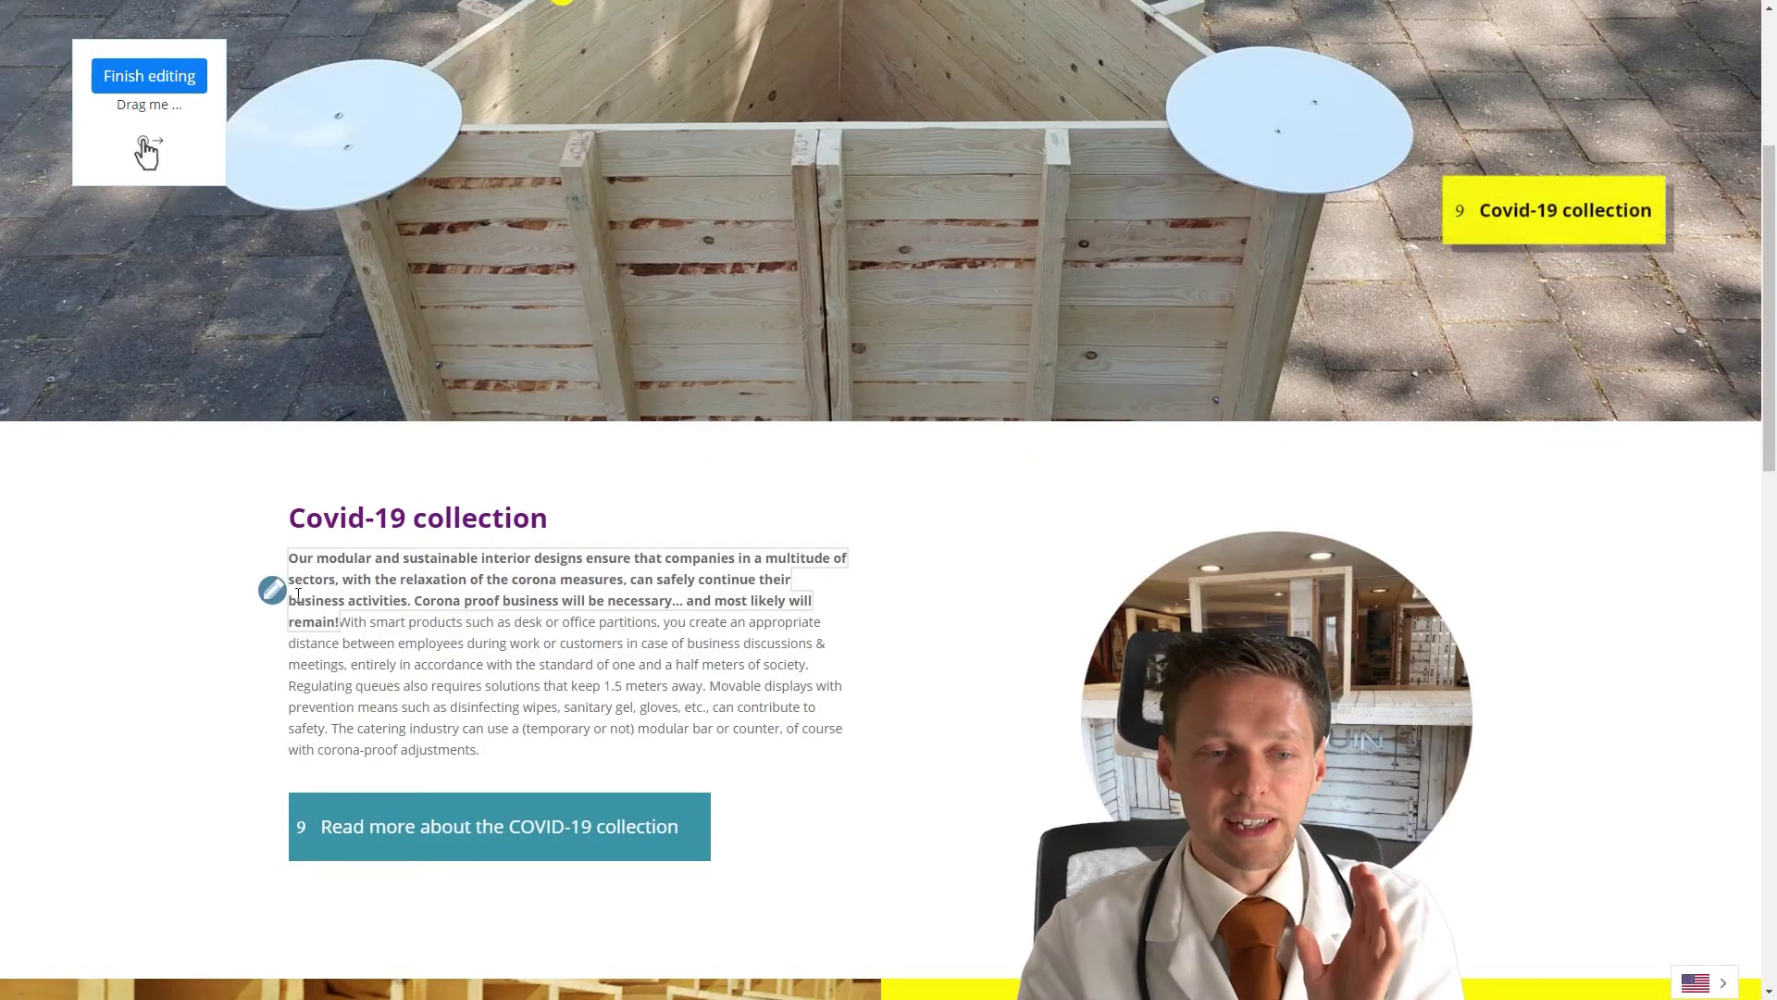
pyautogui.click(279, 603)
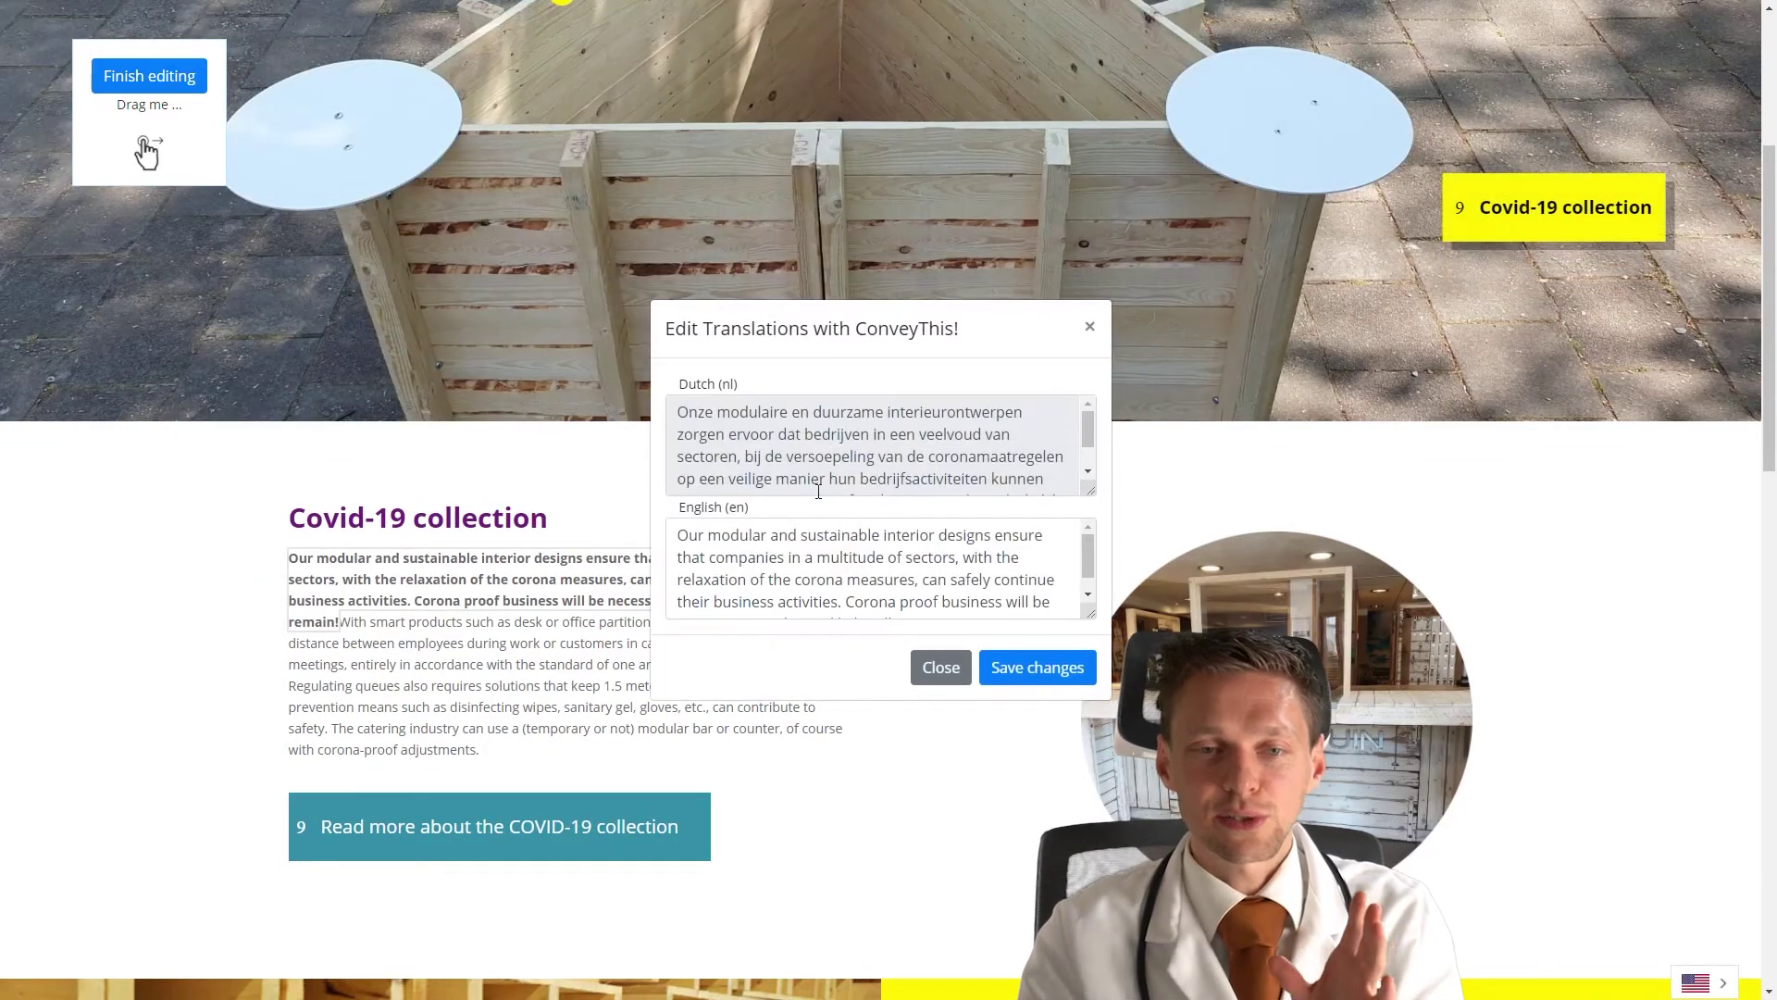
pyautogui.scroll(-2, 1077, 451)
pyautogui.scroll(-1, 1083, 574)
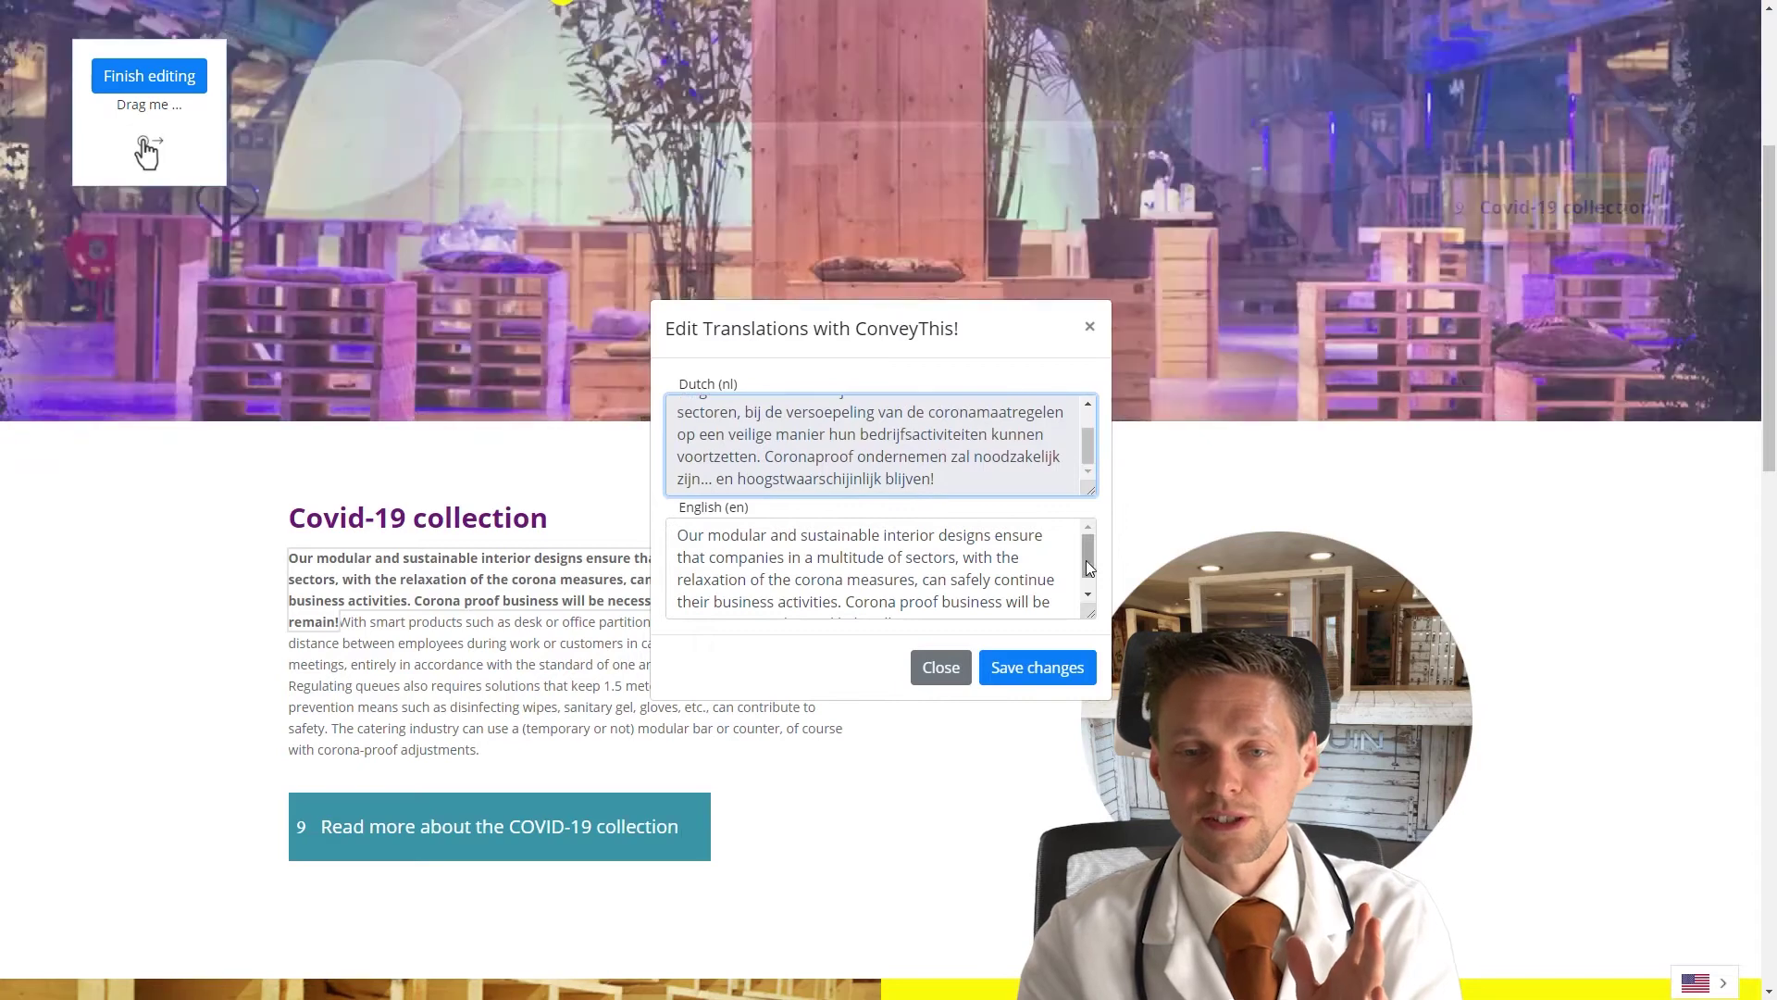
pyautogui.click(1086, 611)
pyautogui.scroll(1, 1073, 583)
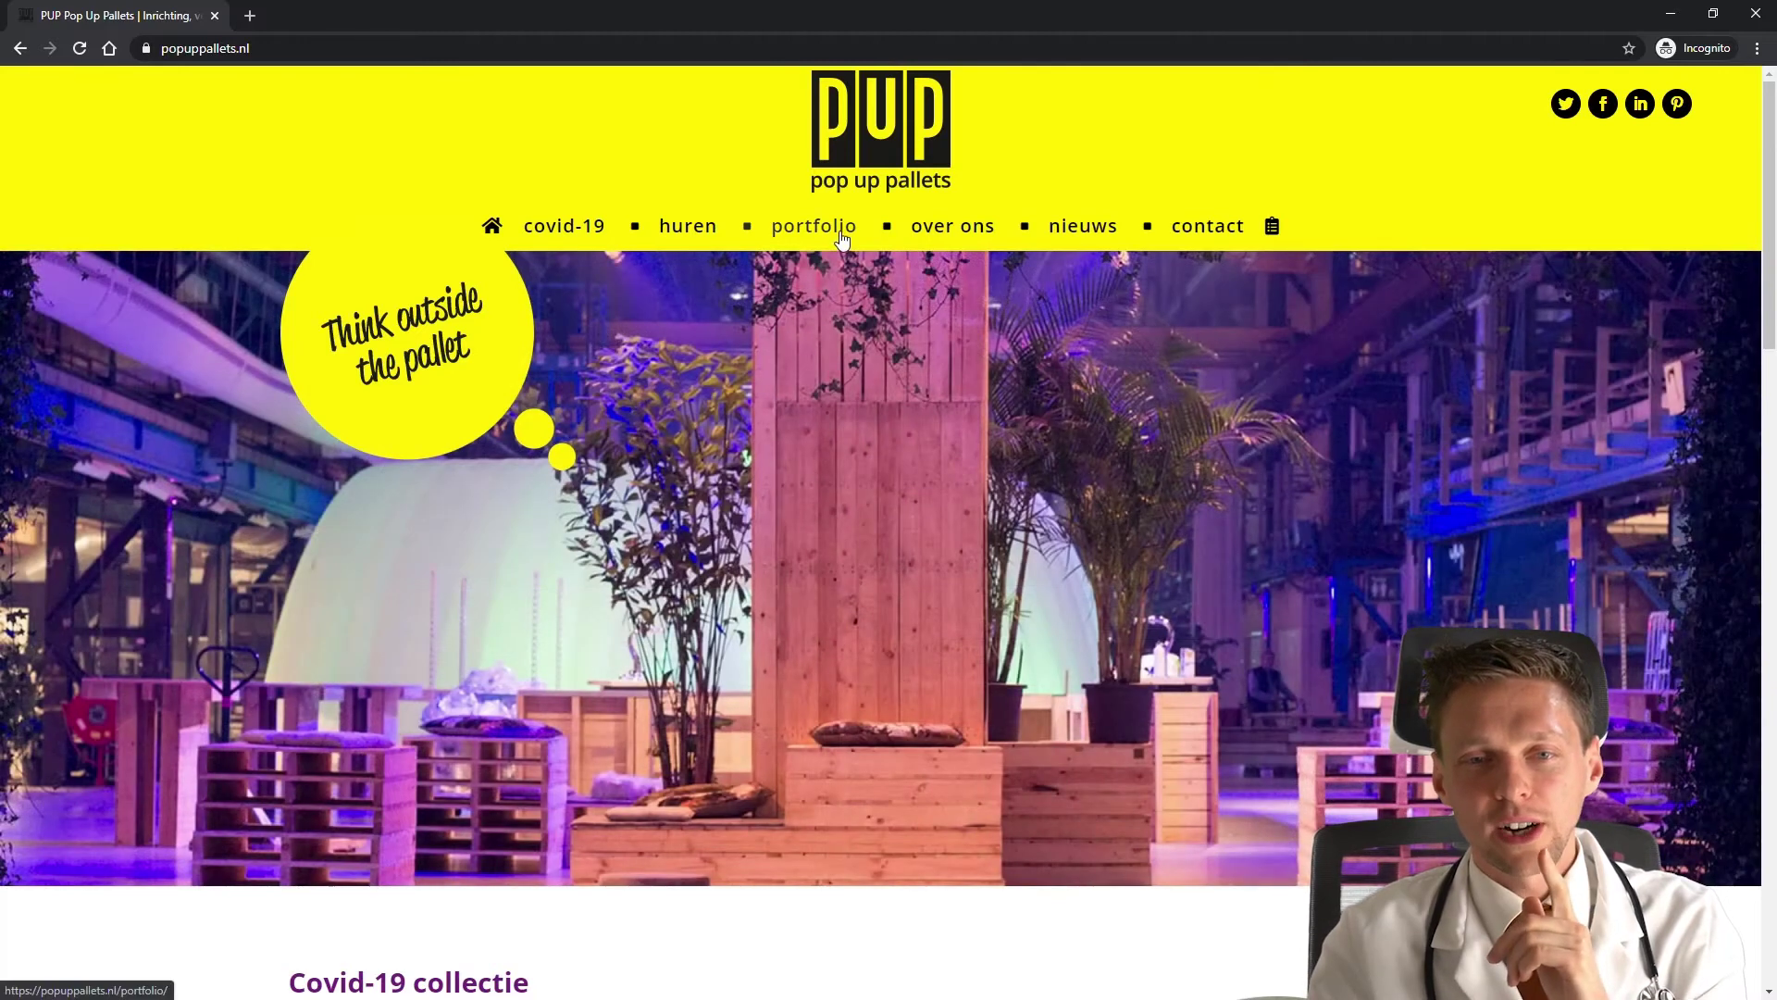
# - Open the site's 'over ons' page and view it in English
pyautogui.click(942, 232)
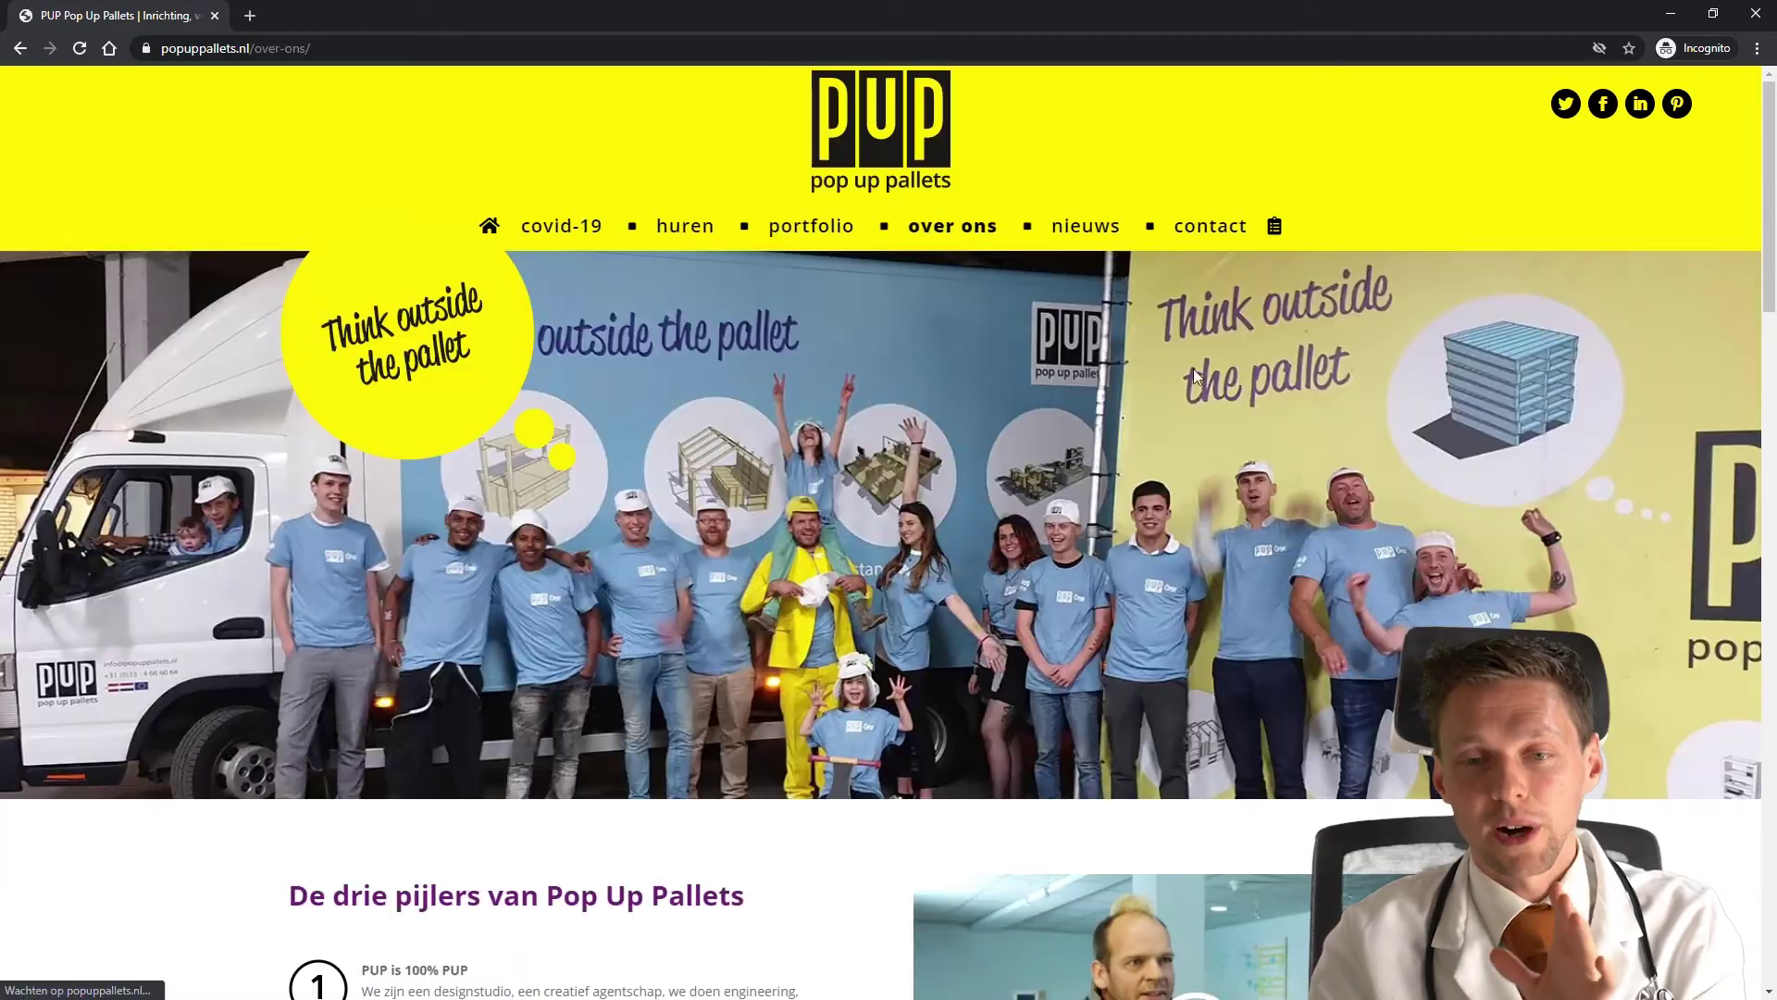
pyautogui.middleClick(1518, 311)
pyautogui.scroll(5, 1518, 311)
pyautogui.scroll(-20, 1518, 311)
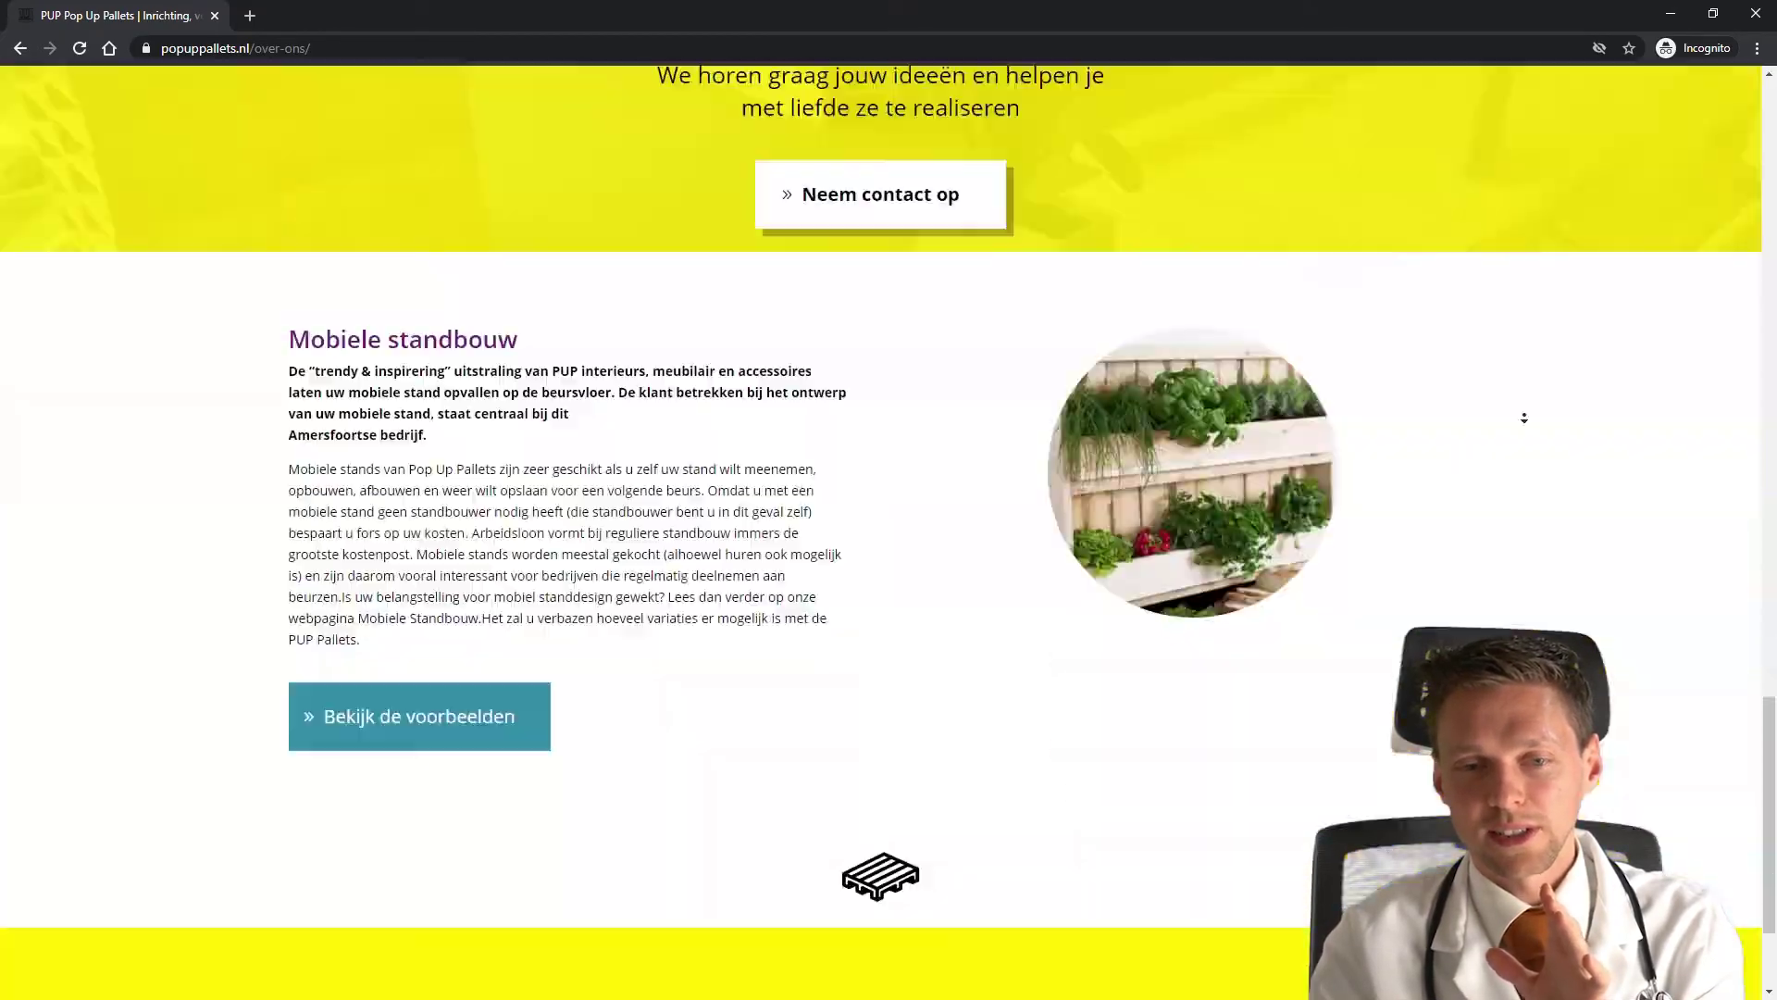
pyautogui.scroll(20, 1550, 232)
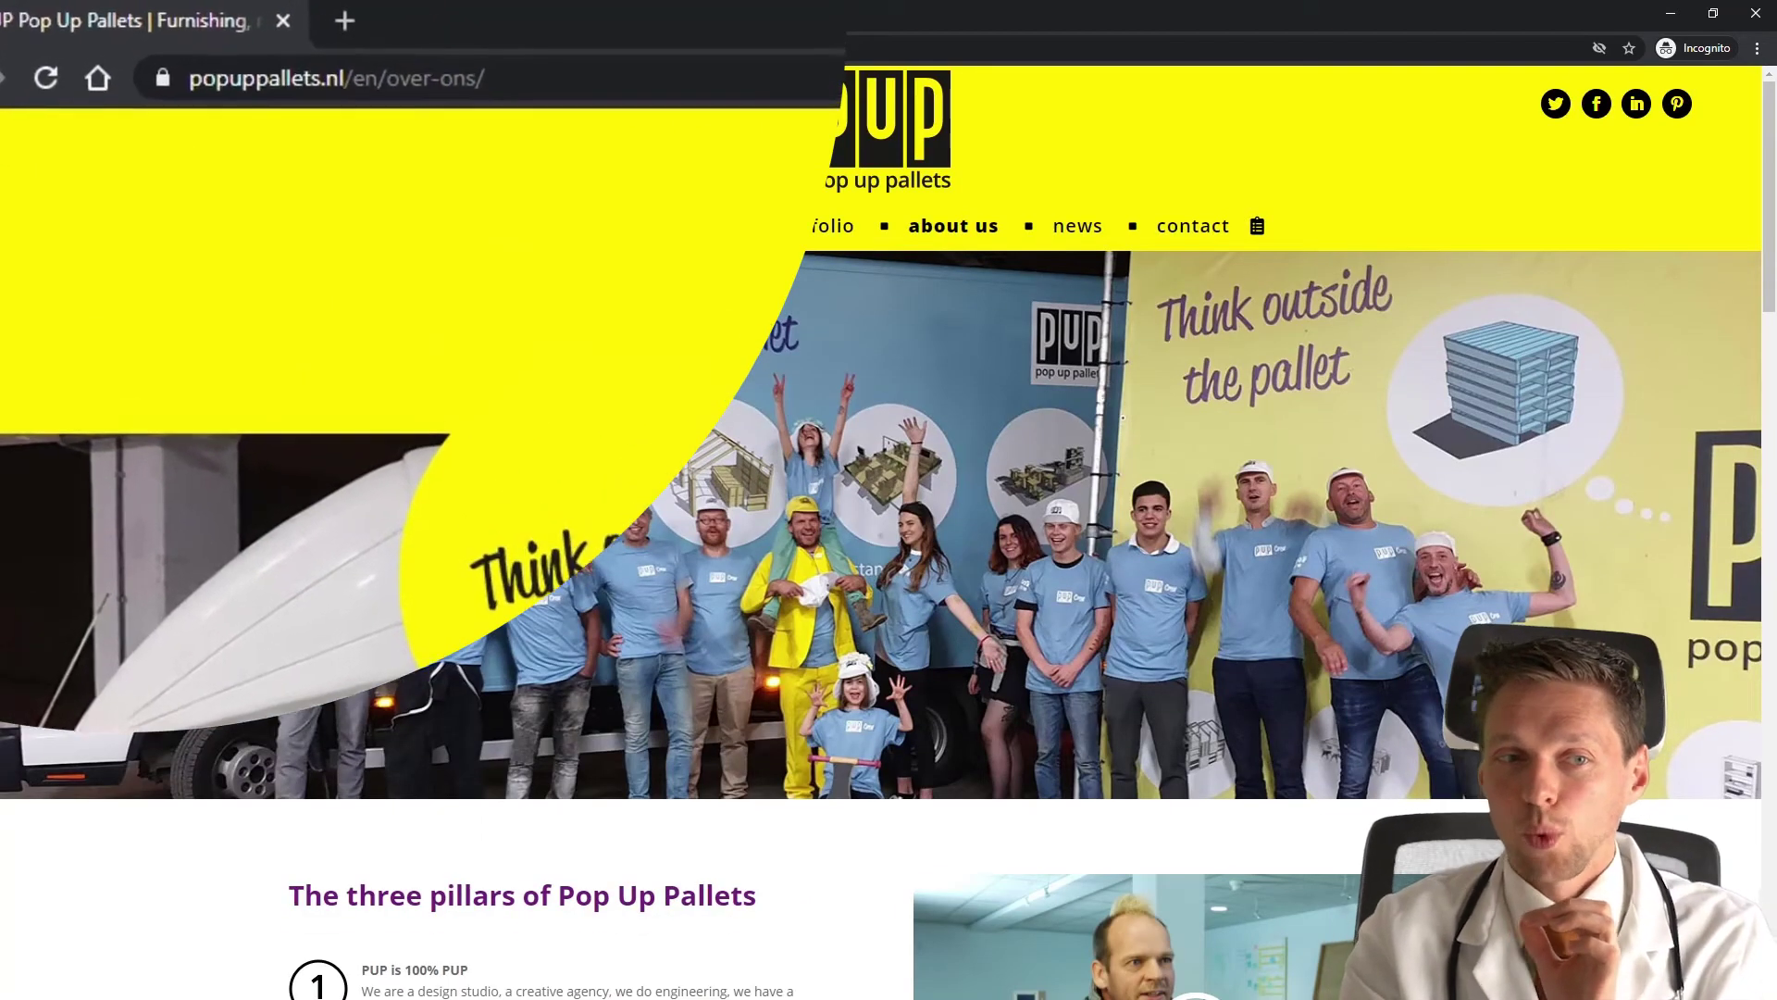
# - Highlight the /en/ language code and over-ons/ page name in the page address
pyautogui.click(555, 74)
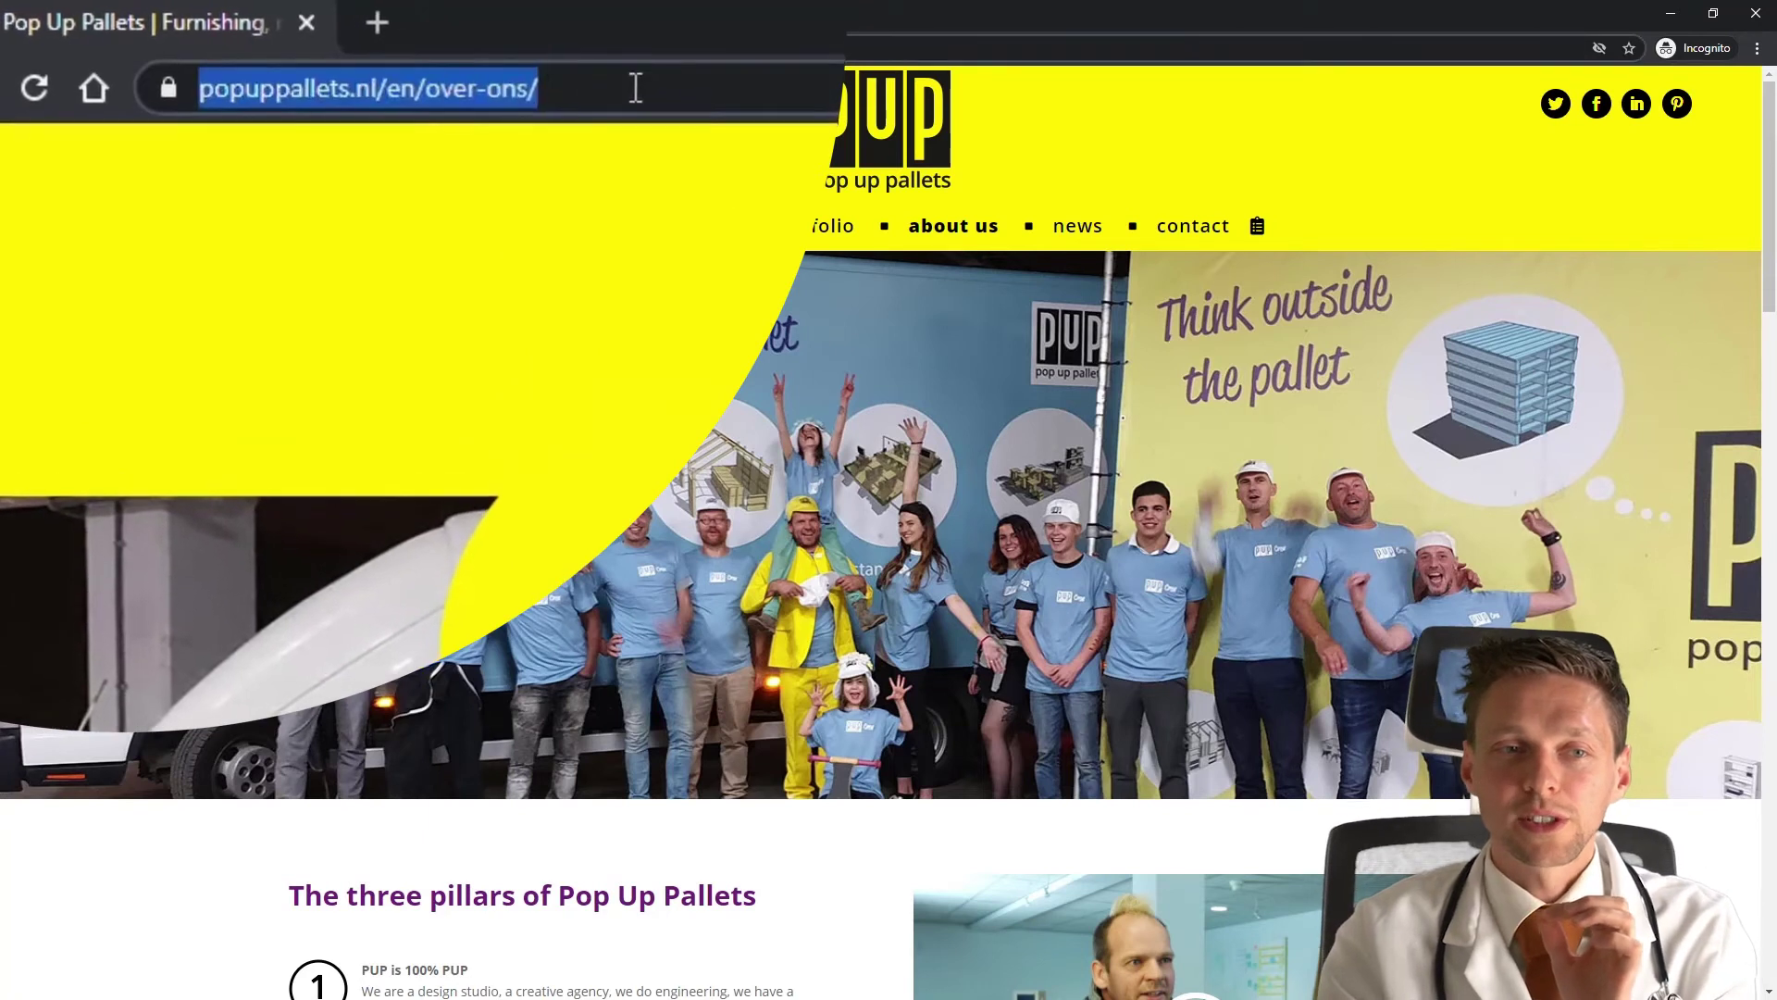
pyautogui.doubleClick(512, 93)
pyautogui.click(534, 93)
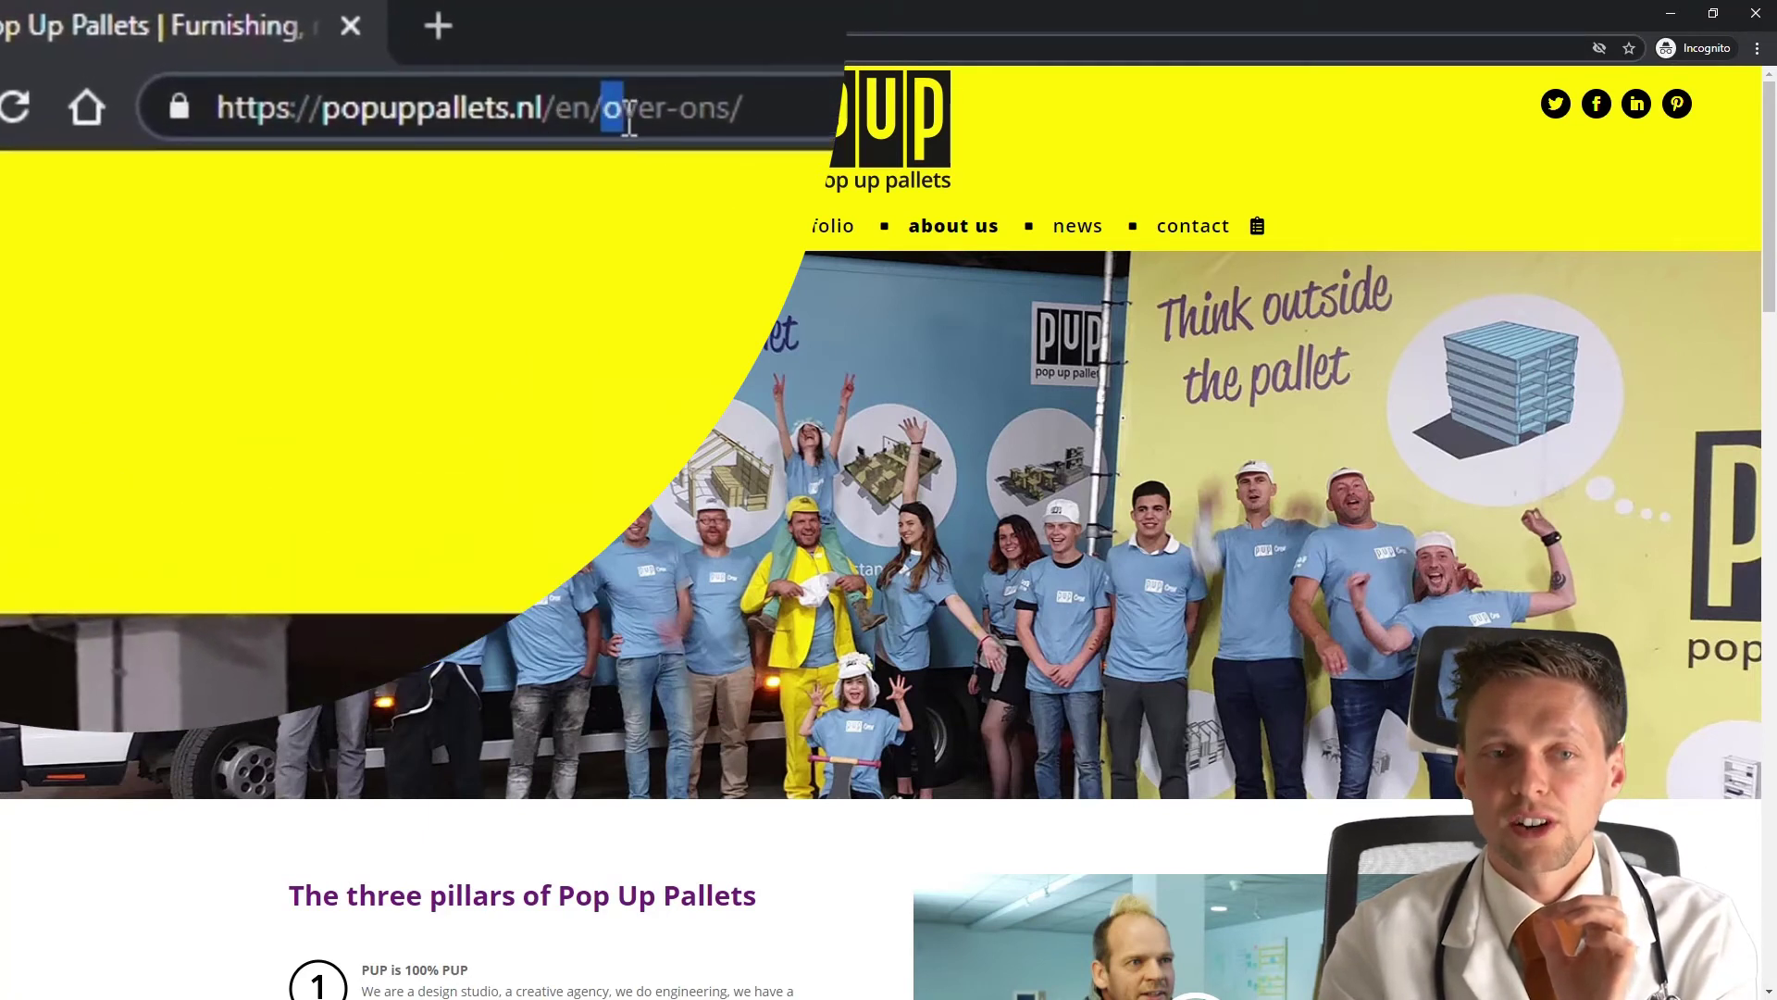
pyautogui.moveTo(603, 115); pyautogui.dragTo(829, 147)
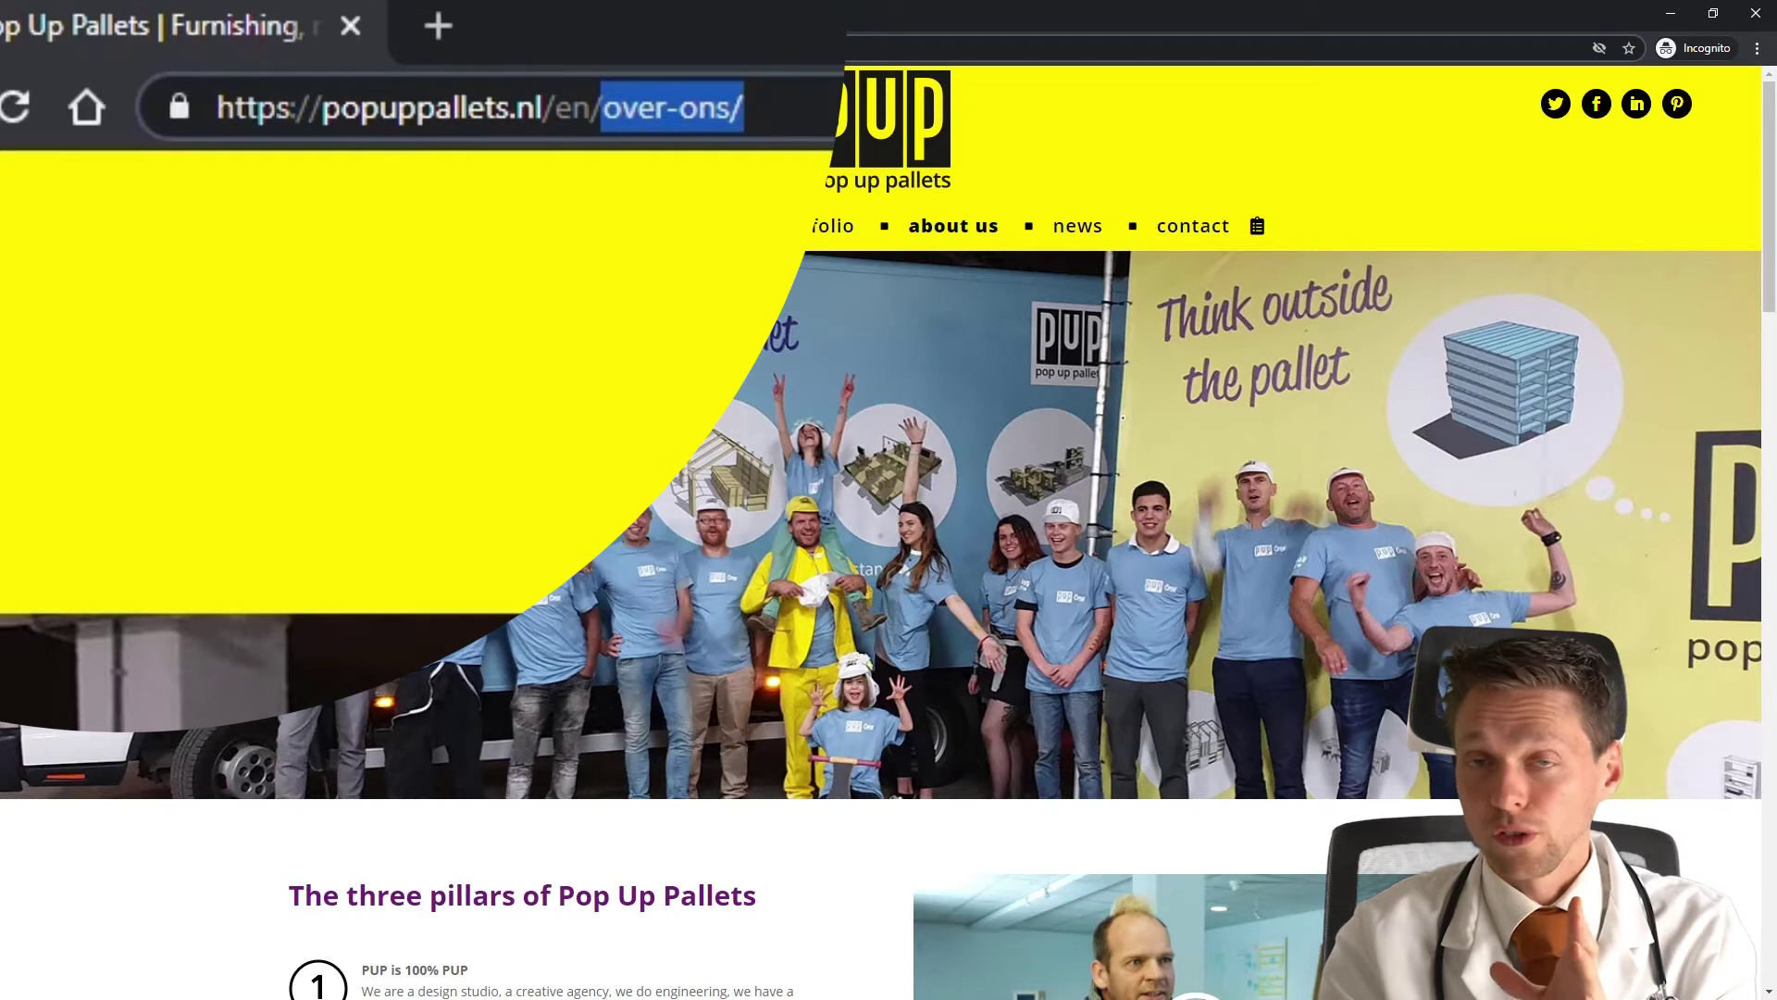
pyautogui.click(619, 107)
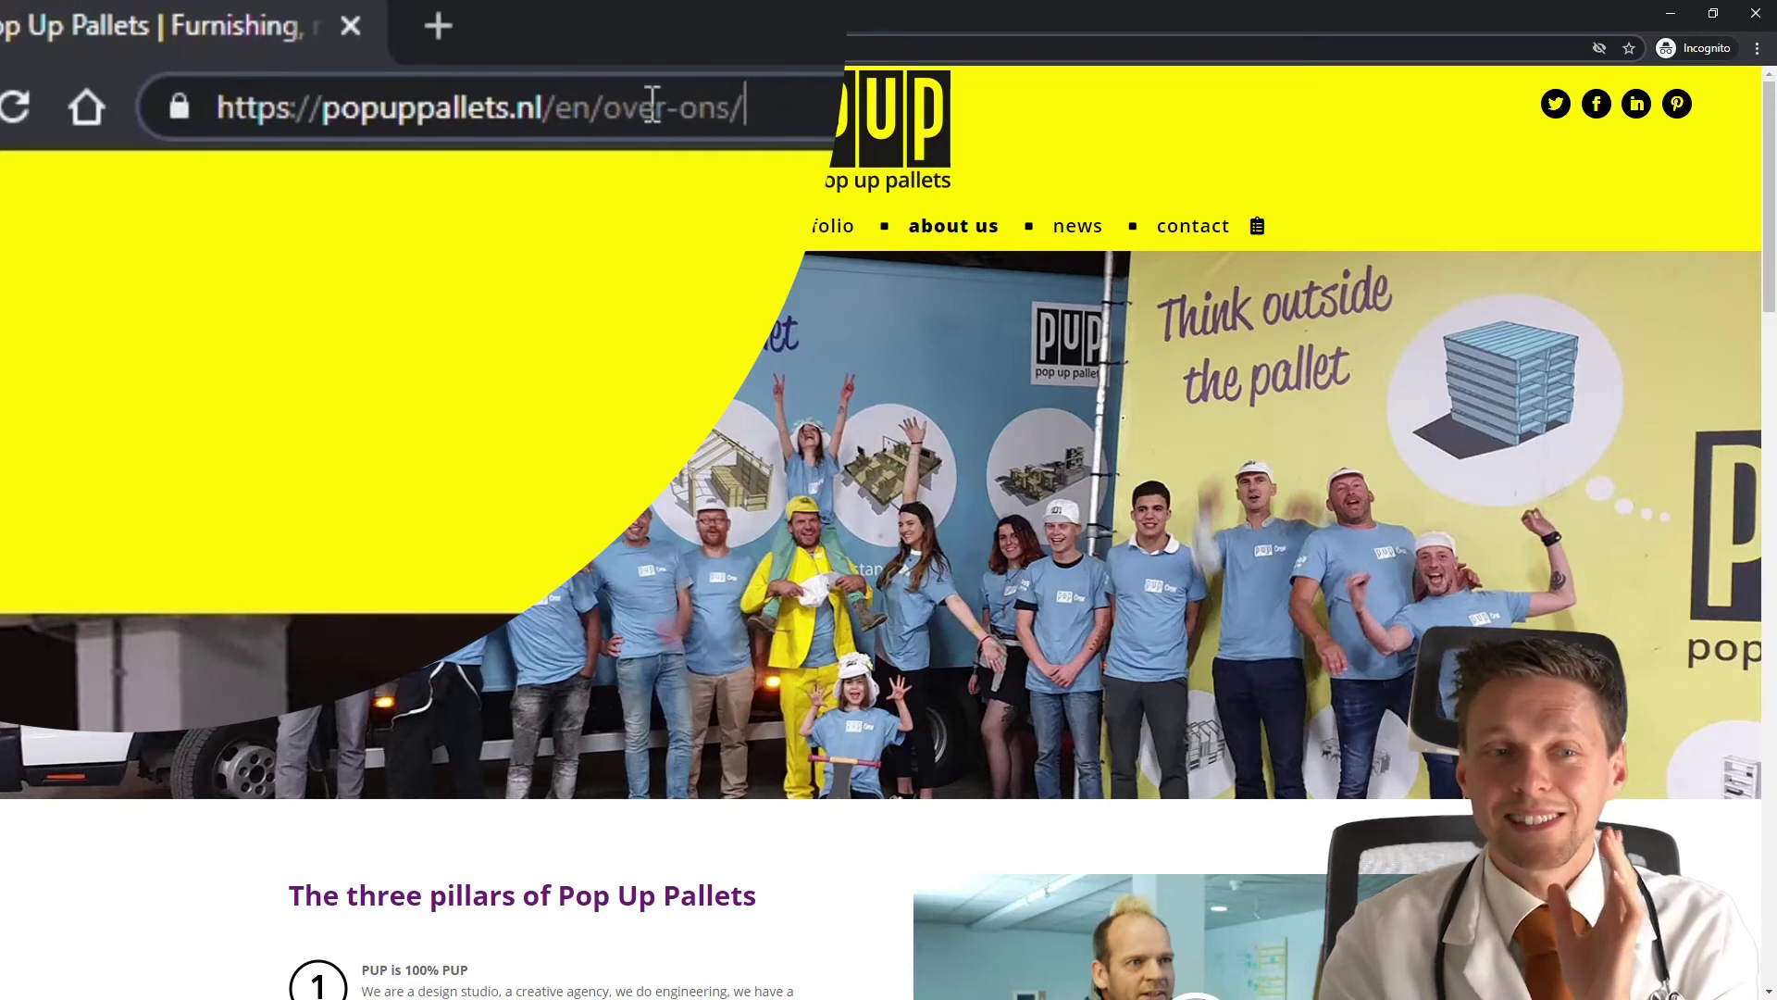
pyautogui.doubleClick(572, 108)
pyautogui.moveTo(603, 108); pyautogui.dragTo(731, 111)
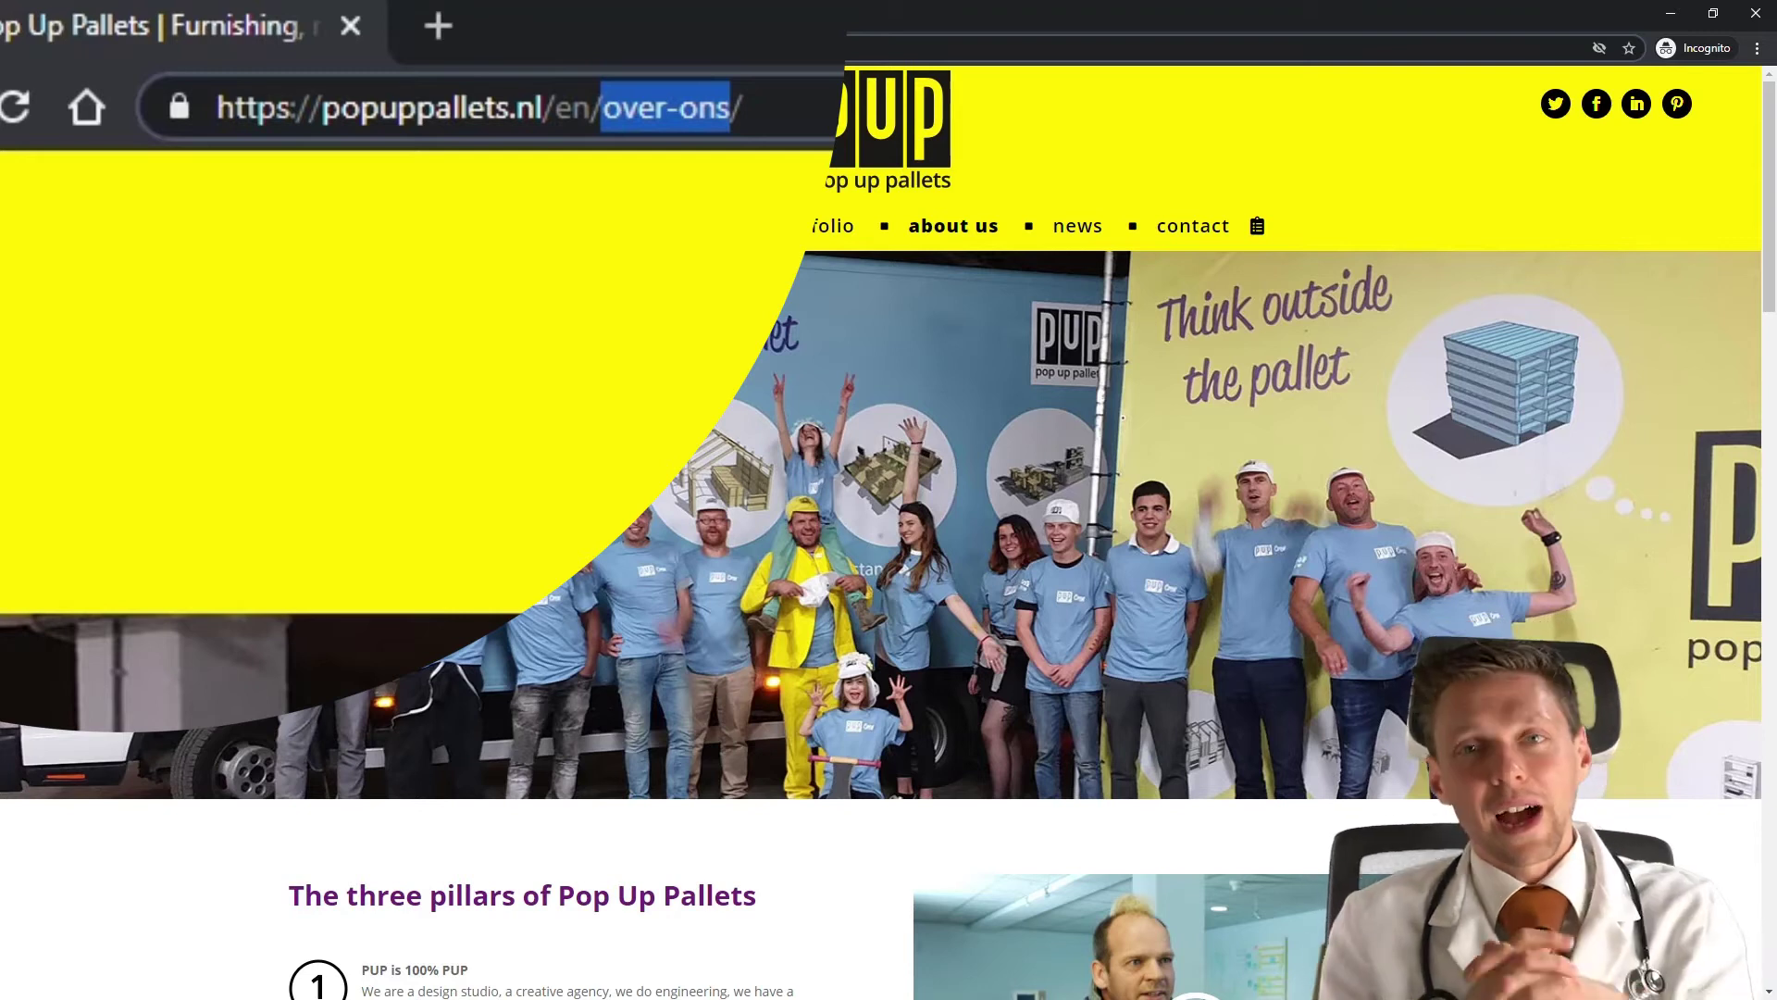
pyautogui.click(744, 106)
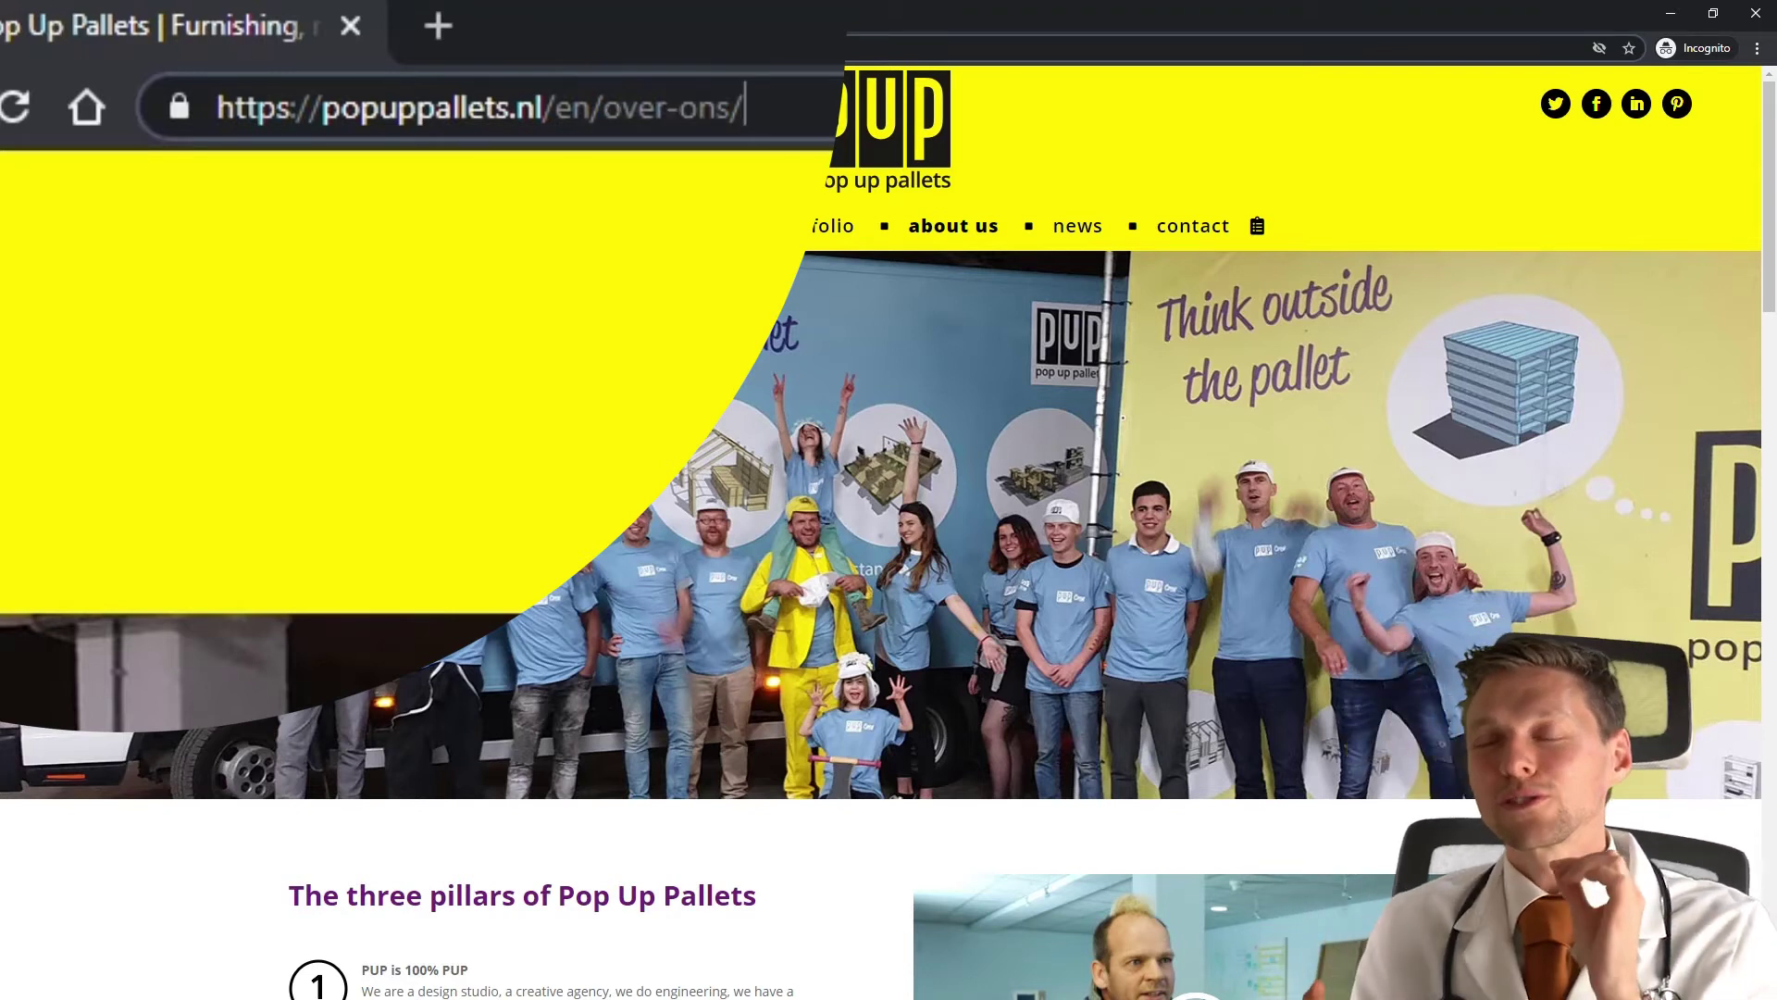
pyautogui.moveTo(745, 106); pyautogui.dragTo(542, 109)
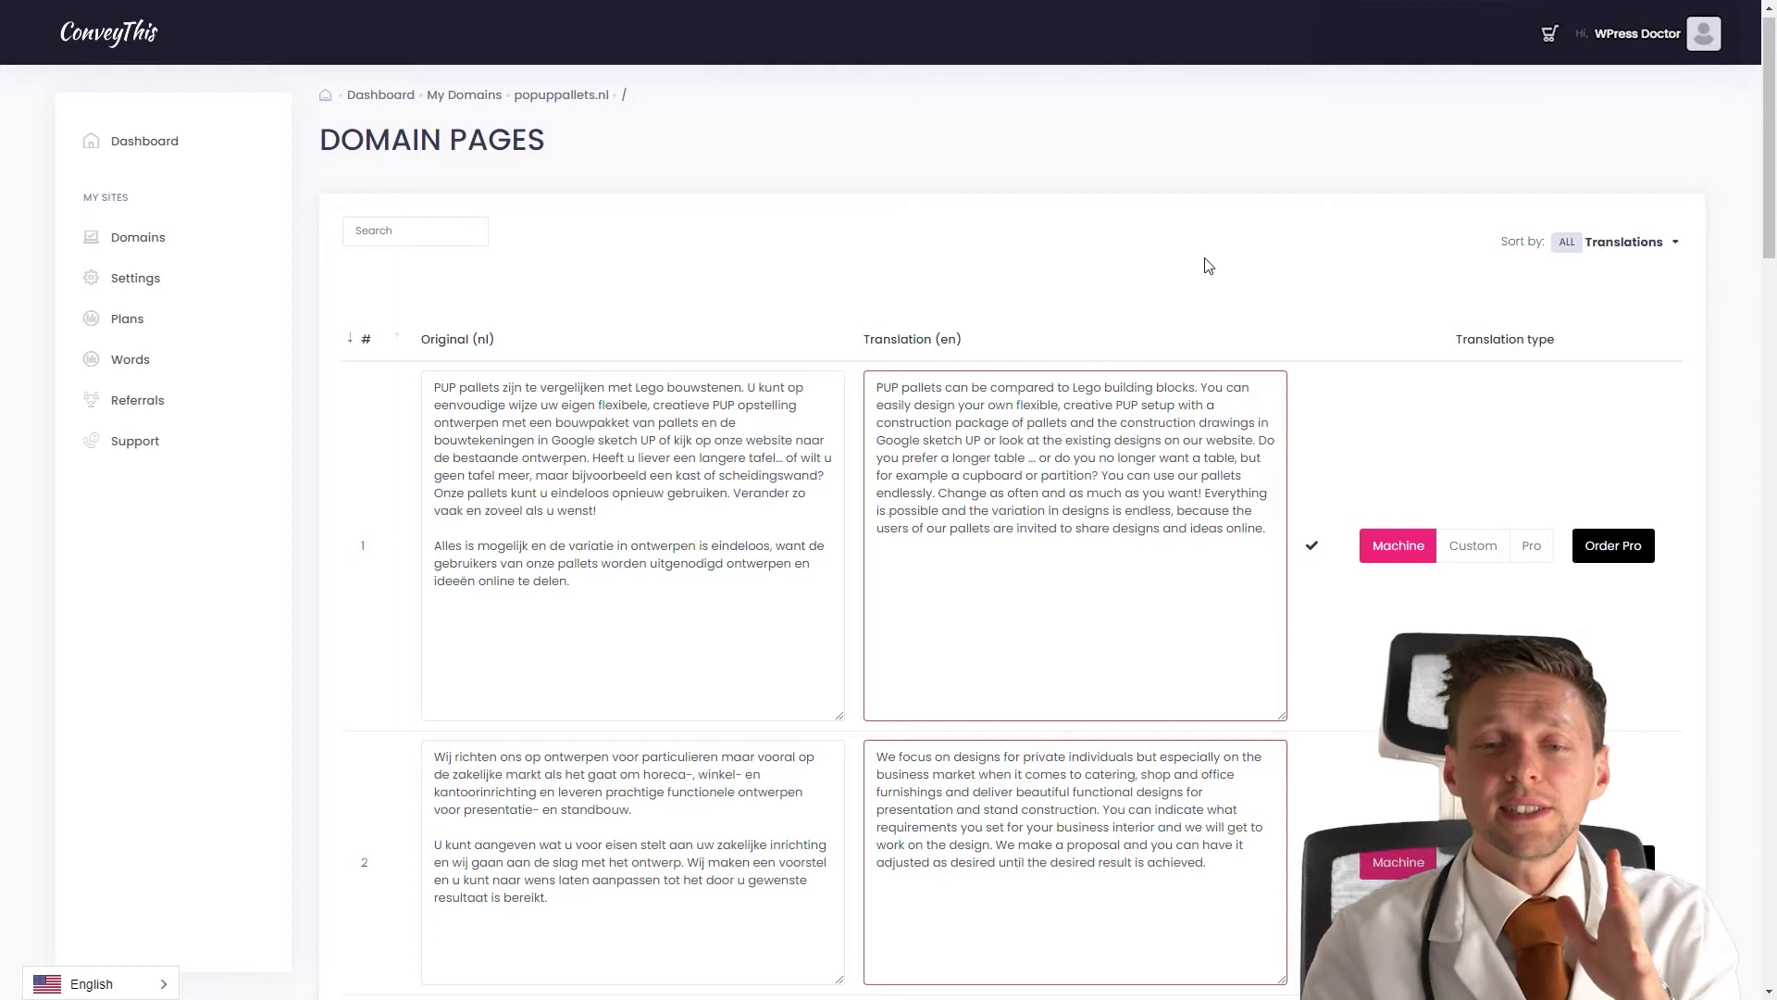
# - Compare row 4's Dutch page title with its English translation, marking the PUP Pop Up Pallets name
pyautogui.middleClick(1311, 269)
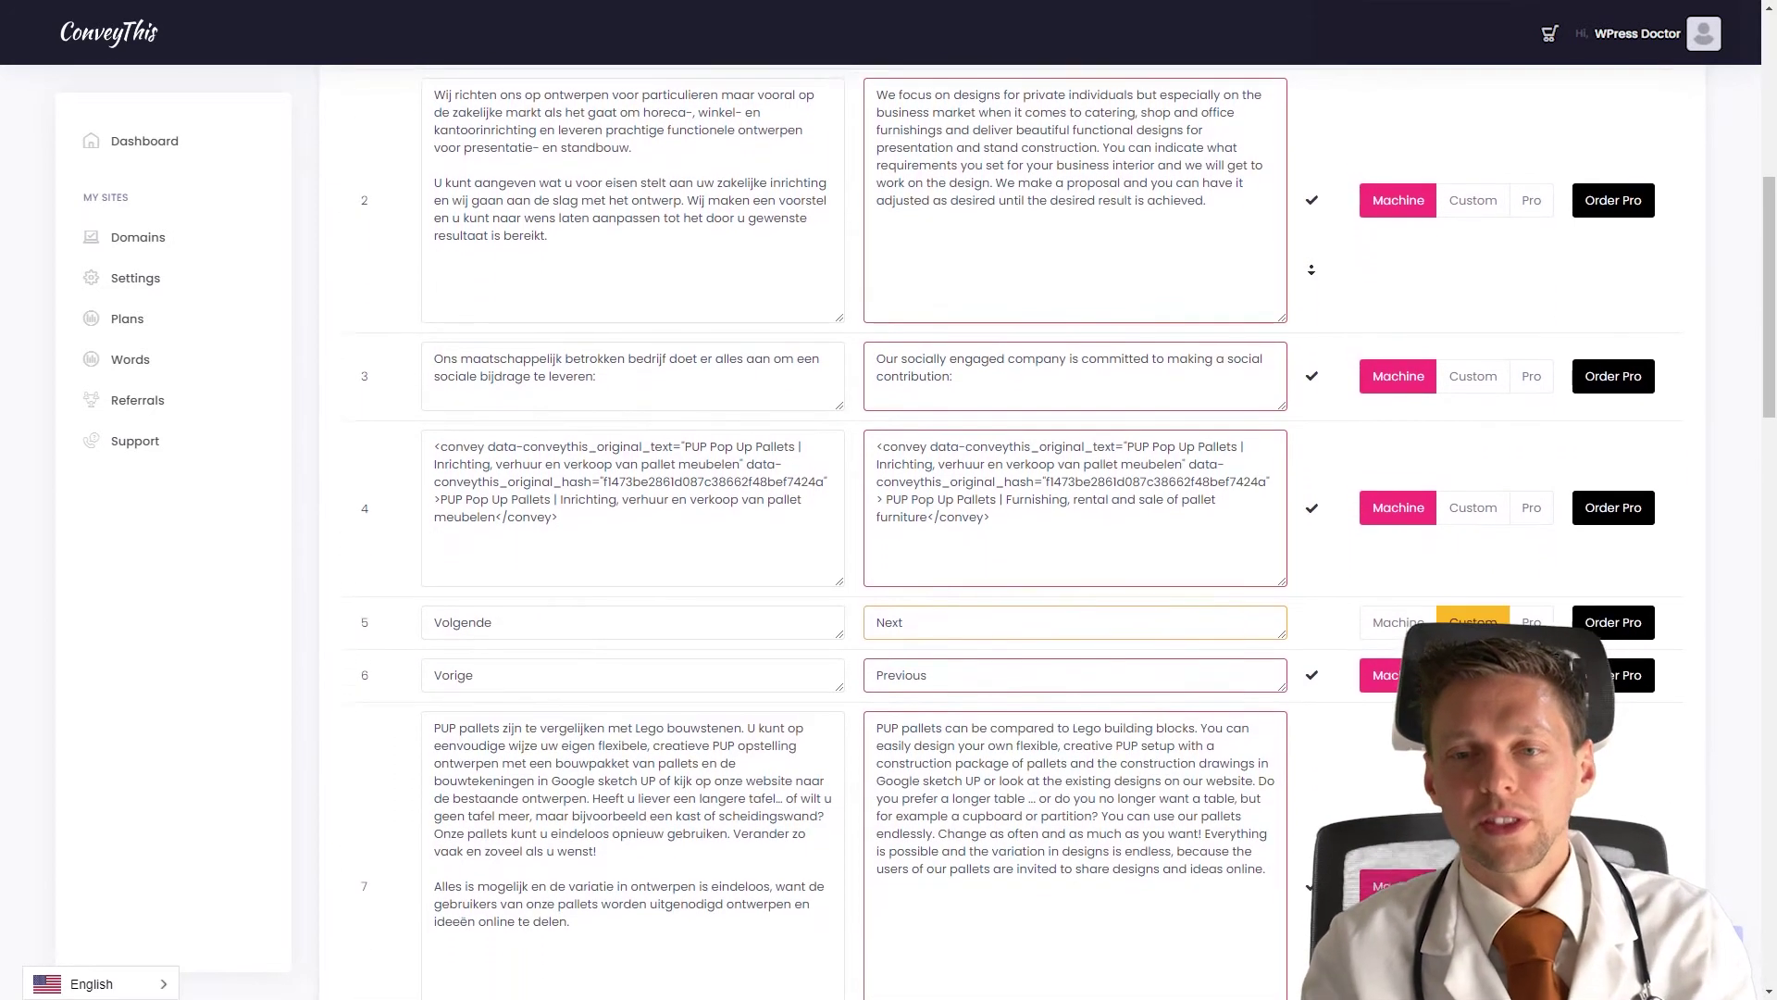
pyautogui.middleClick(1308, 292)
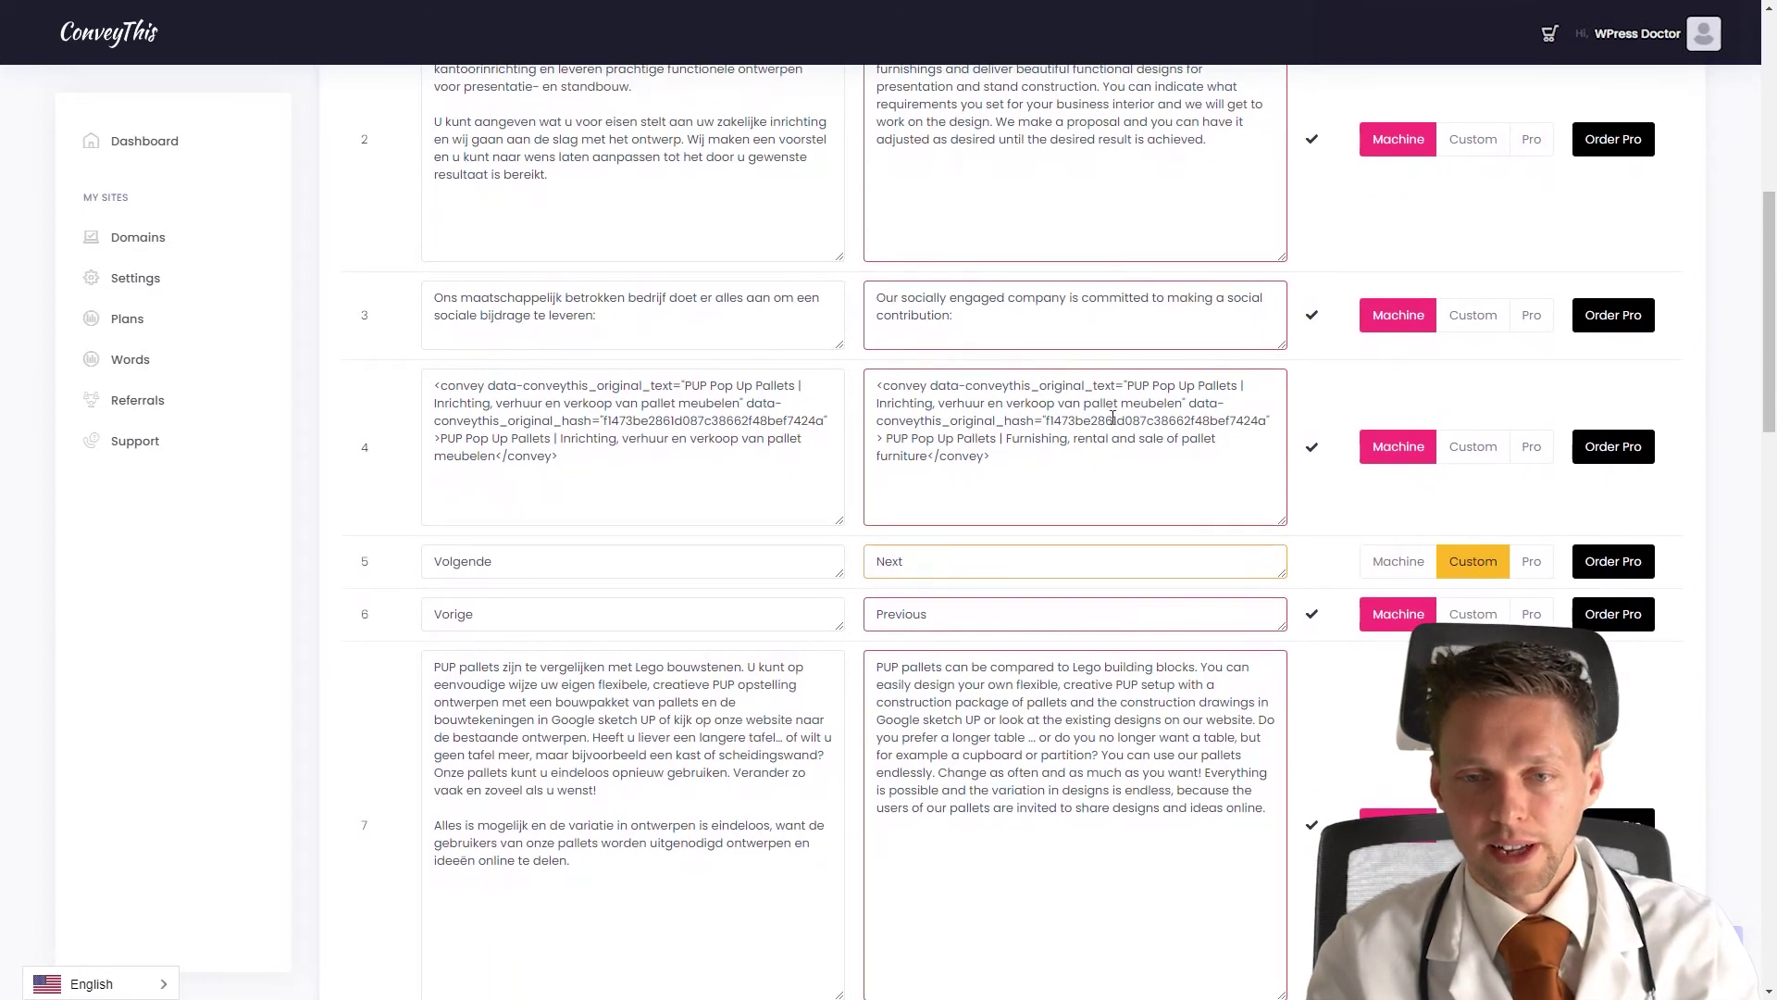
pyautogui.moveTo(1134, 392); pyautogui.dragTo(1187, 407)
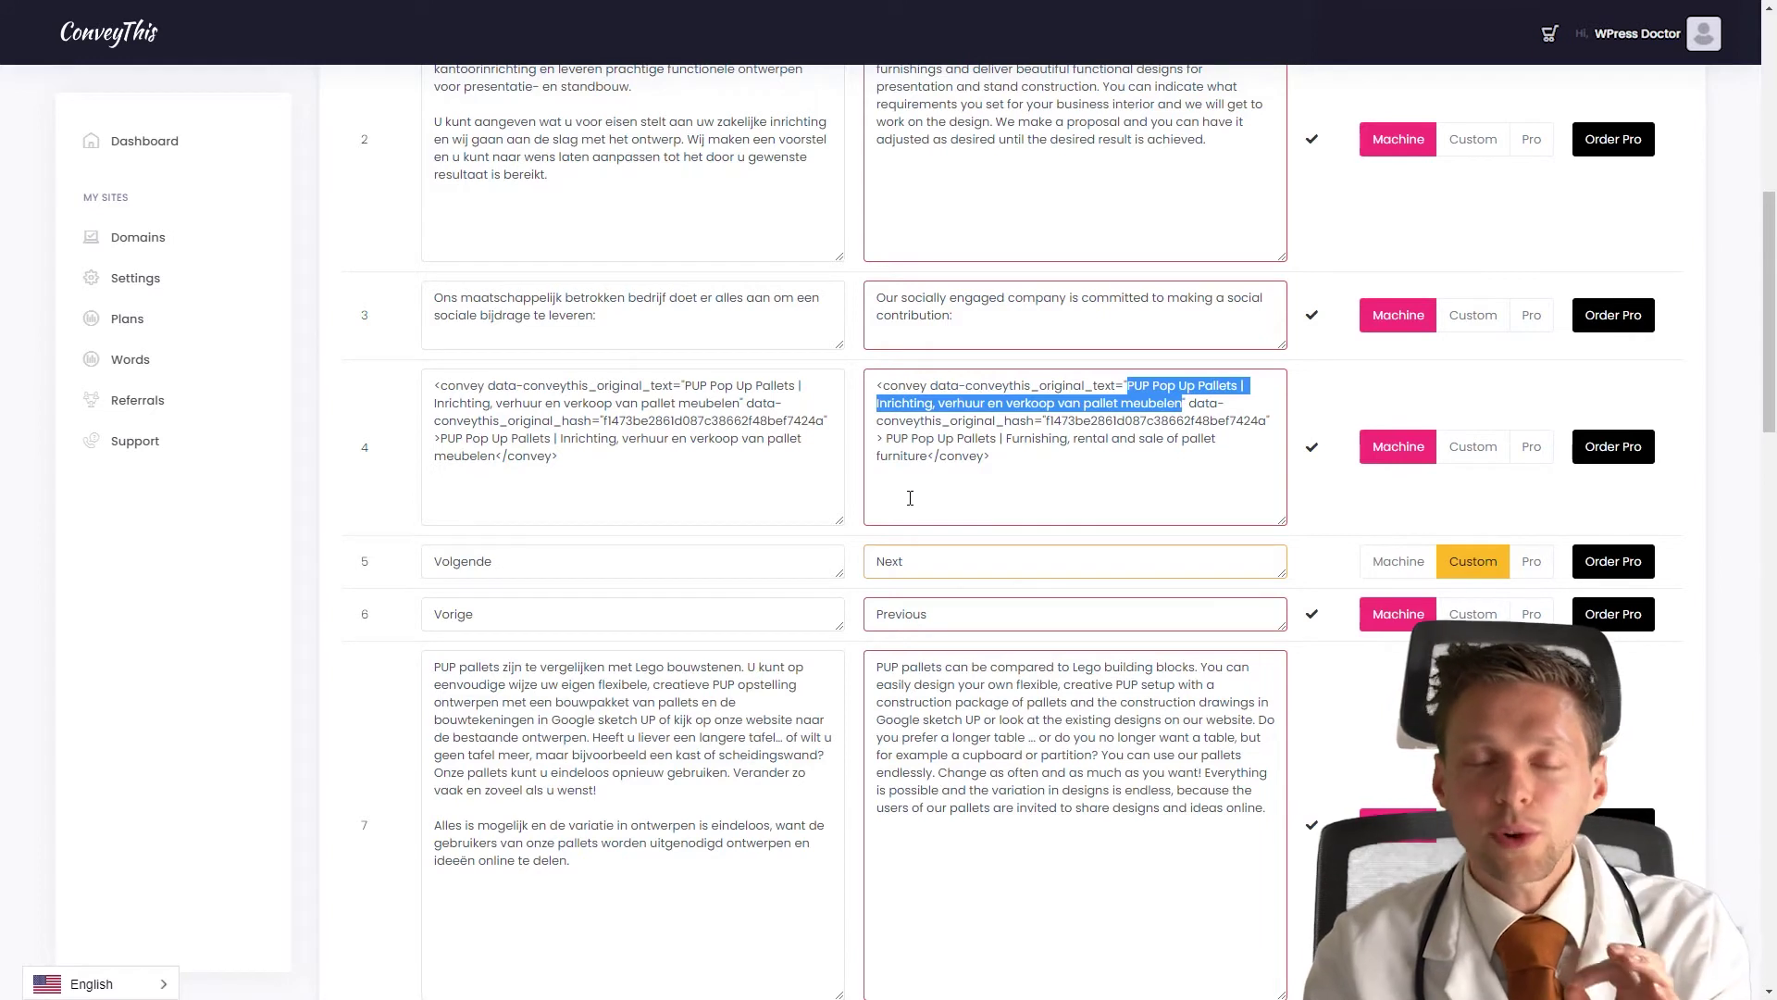
pyautogui.moveTo(688, 390); pyautogui.dragTo(741, 407)
pyautogui.click(781, 412)
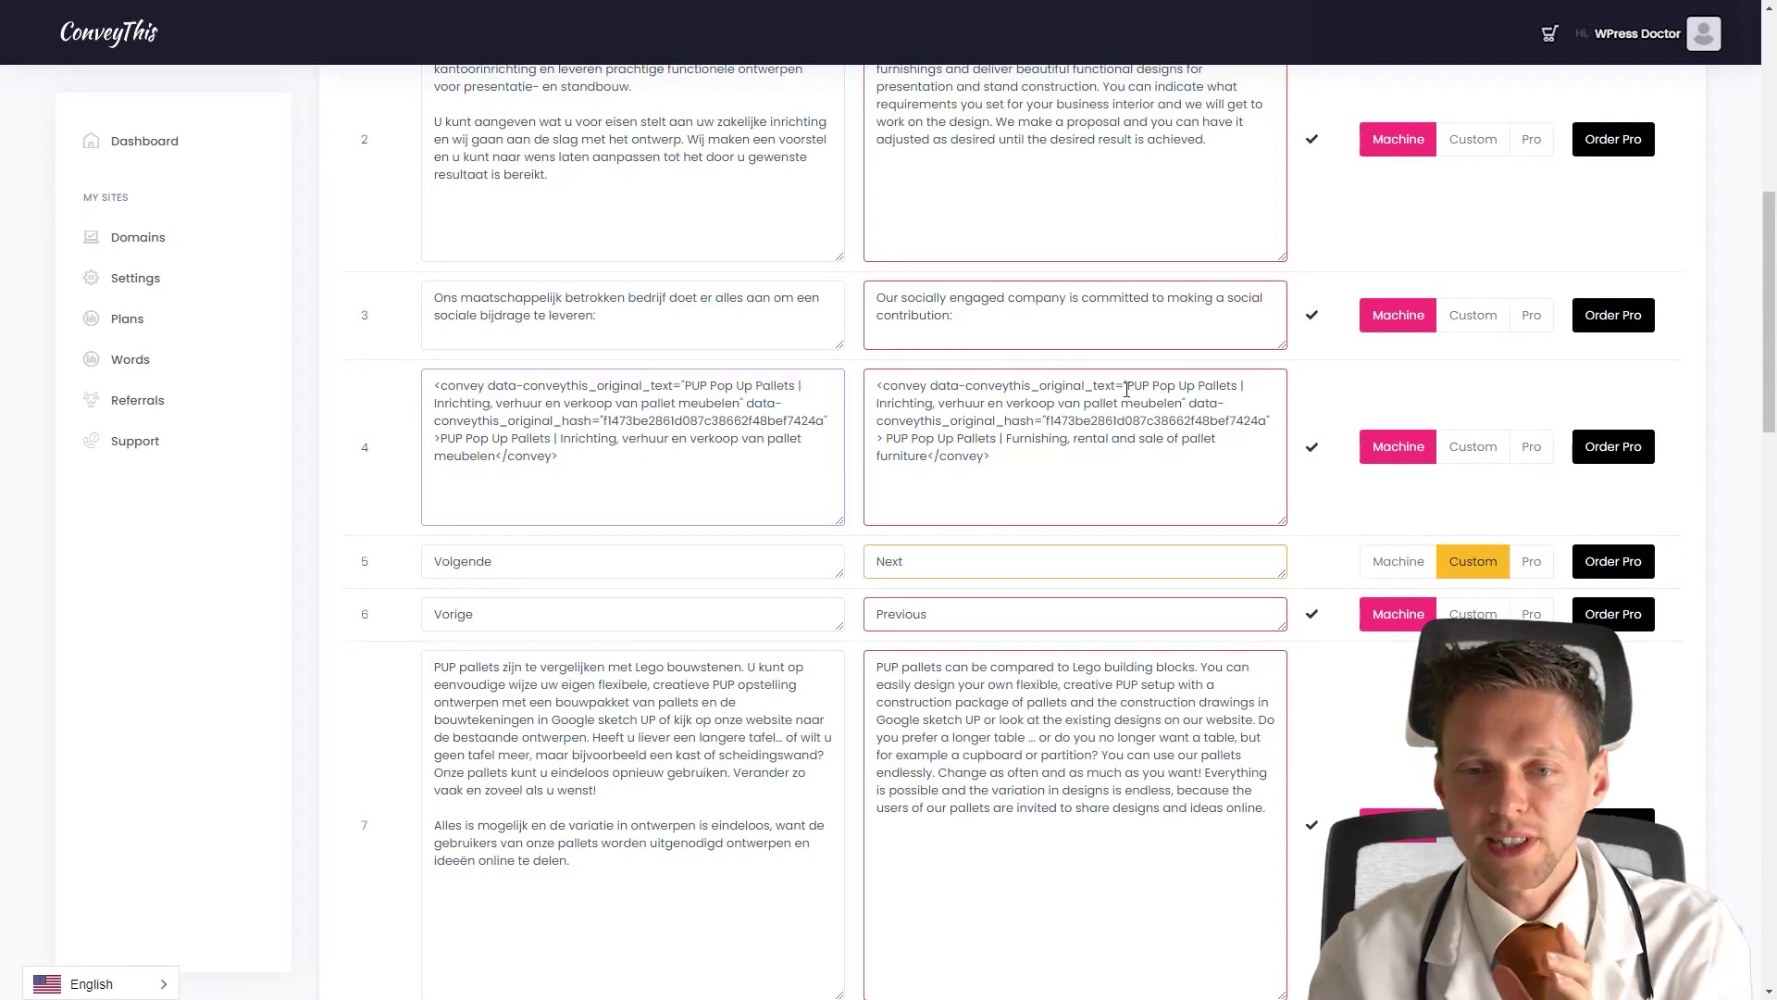
pyautogui.moveTo(1129, 391); pyautogui.dragTo(1233, 388)
pyautogui.click(1081, 404)
# - Replace row 4's English page title with 'THIS IS THE CONVEY THIS test'
pyautogui.moveTo(1001, 439); pyautogui.dragTo(902, 405)
pyautogui.click(935, 463)
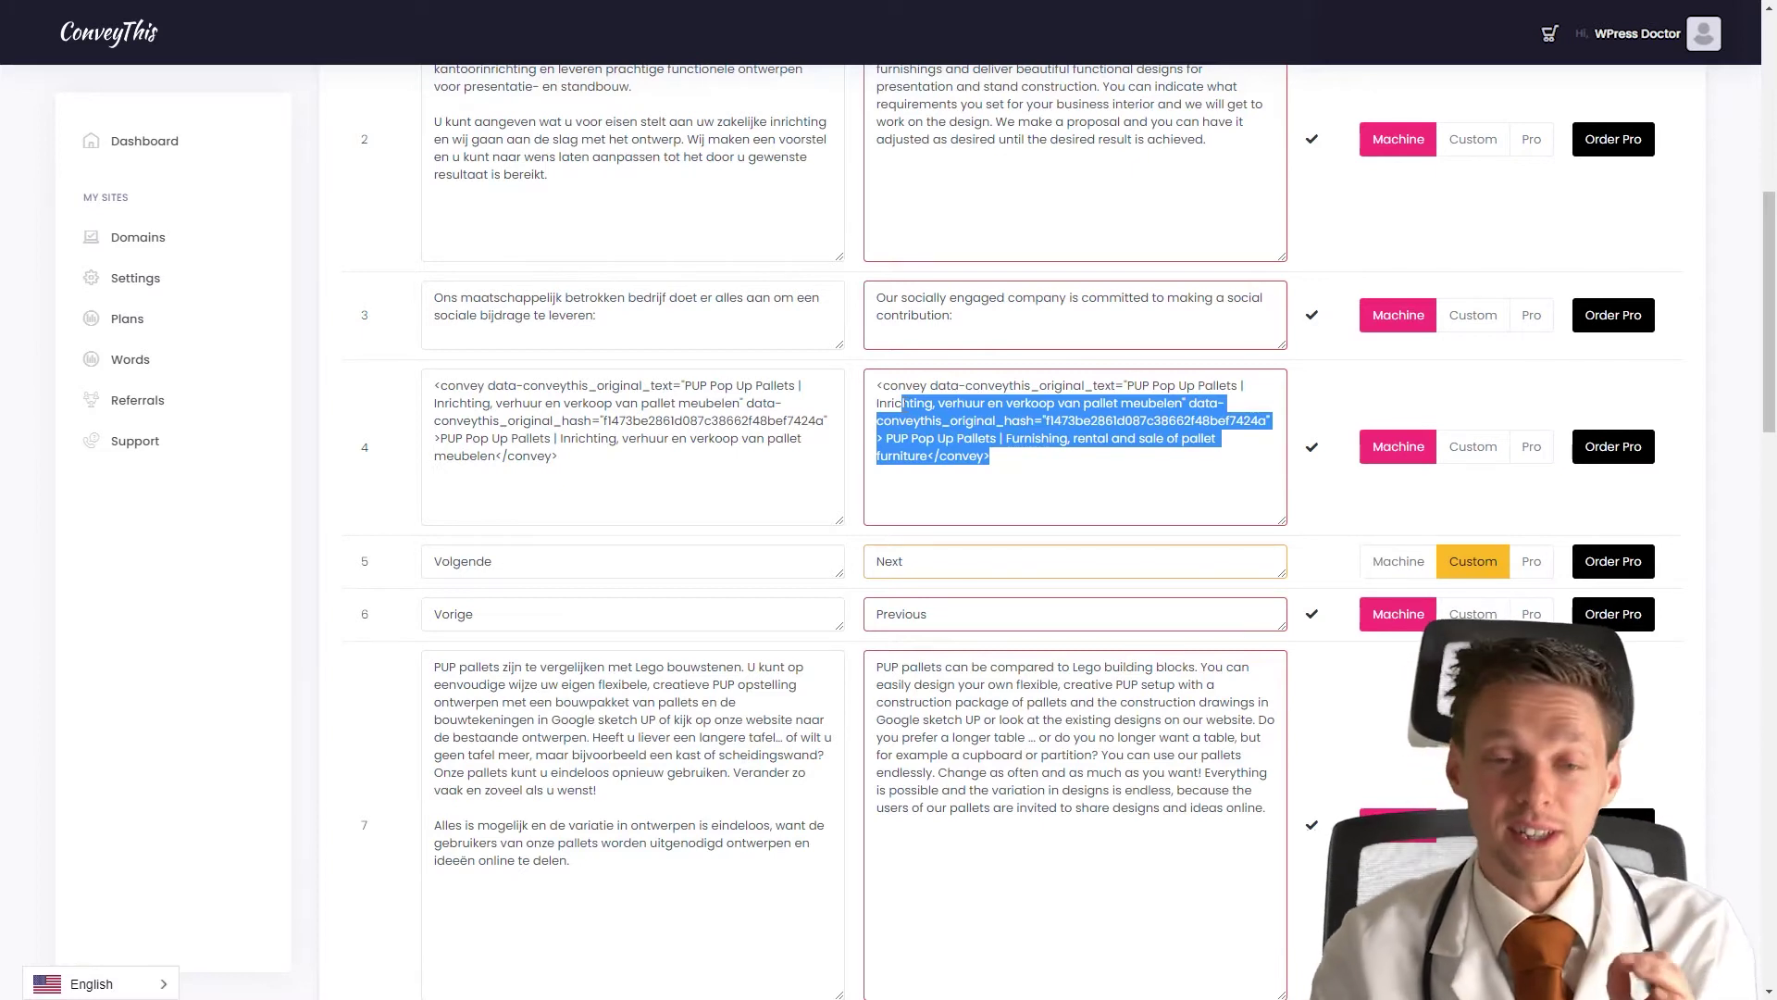
pyautogui.click(954, 408)
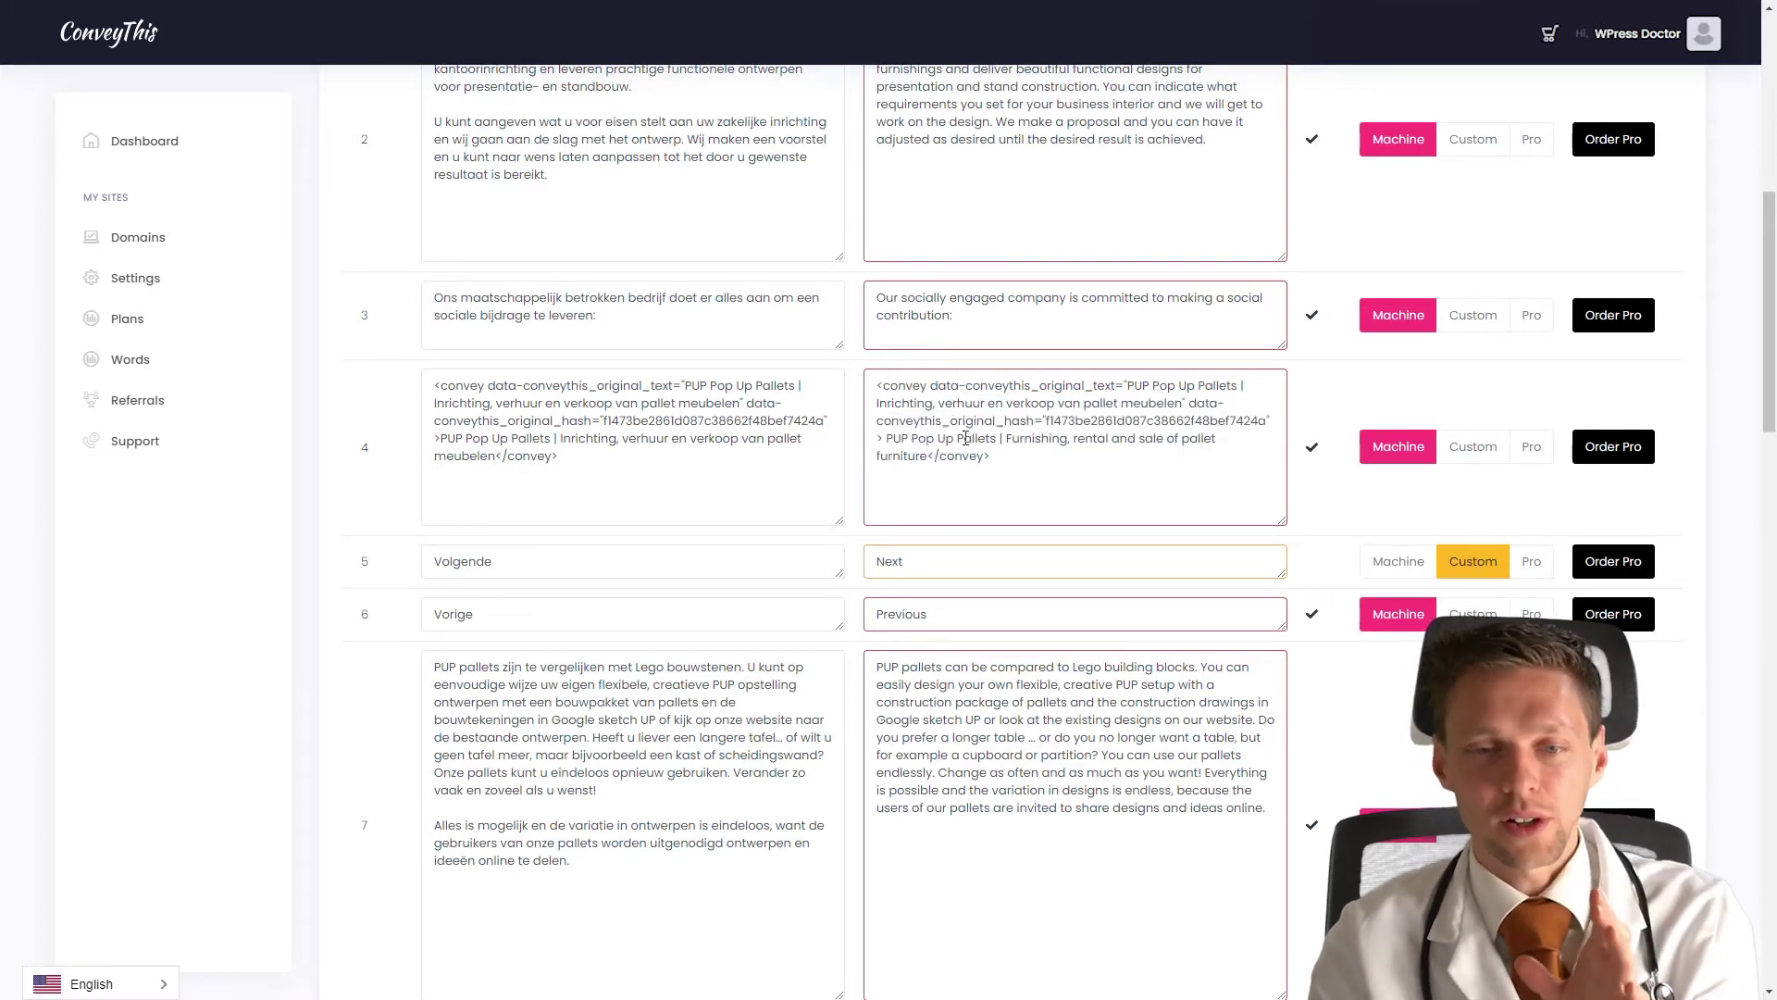
pyautogui.moveTo(886, 440); pyautogui.dragTo(929, 458)
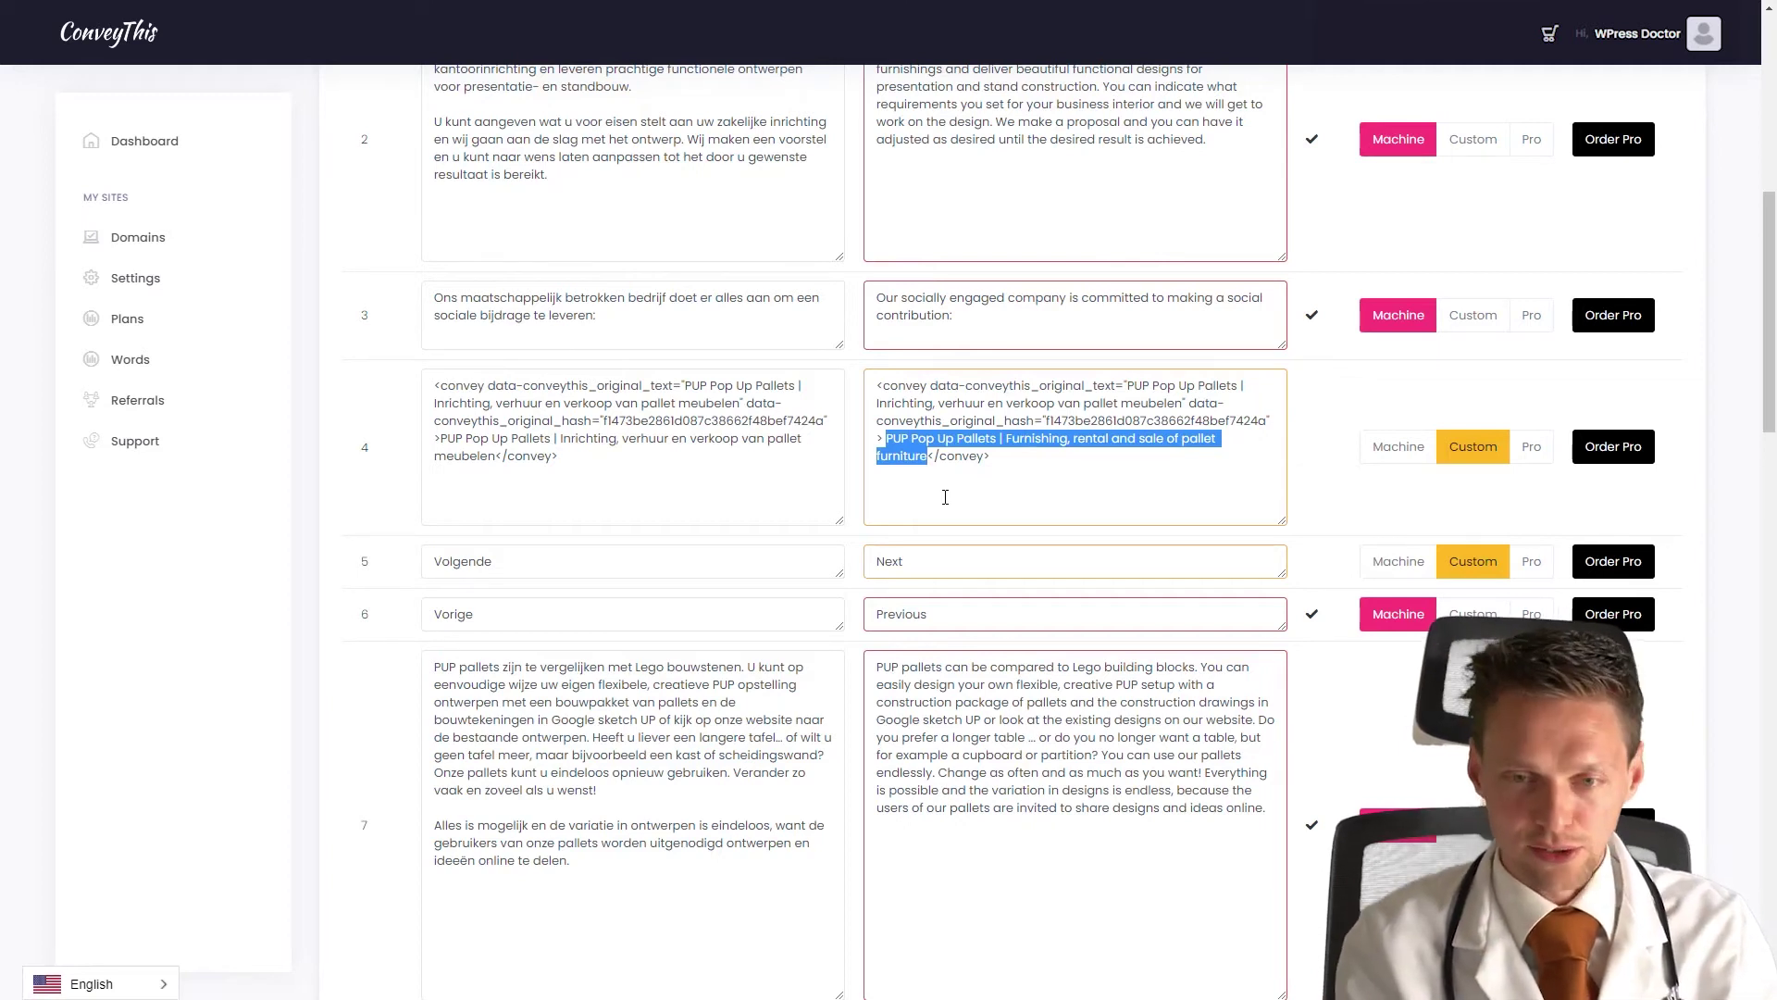
pyautogui.write('THIS IS THE CONVE')
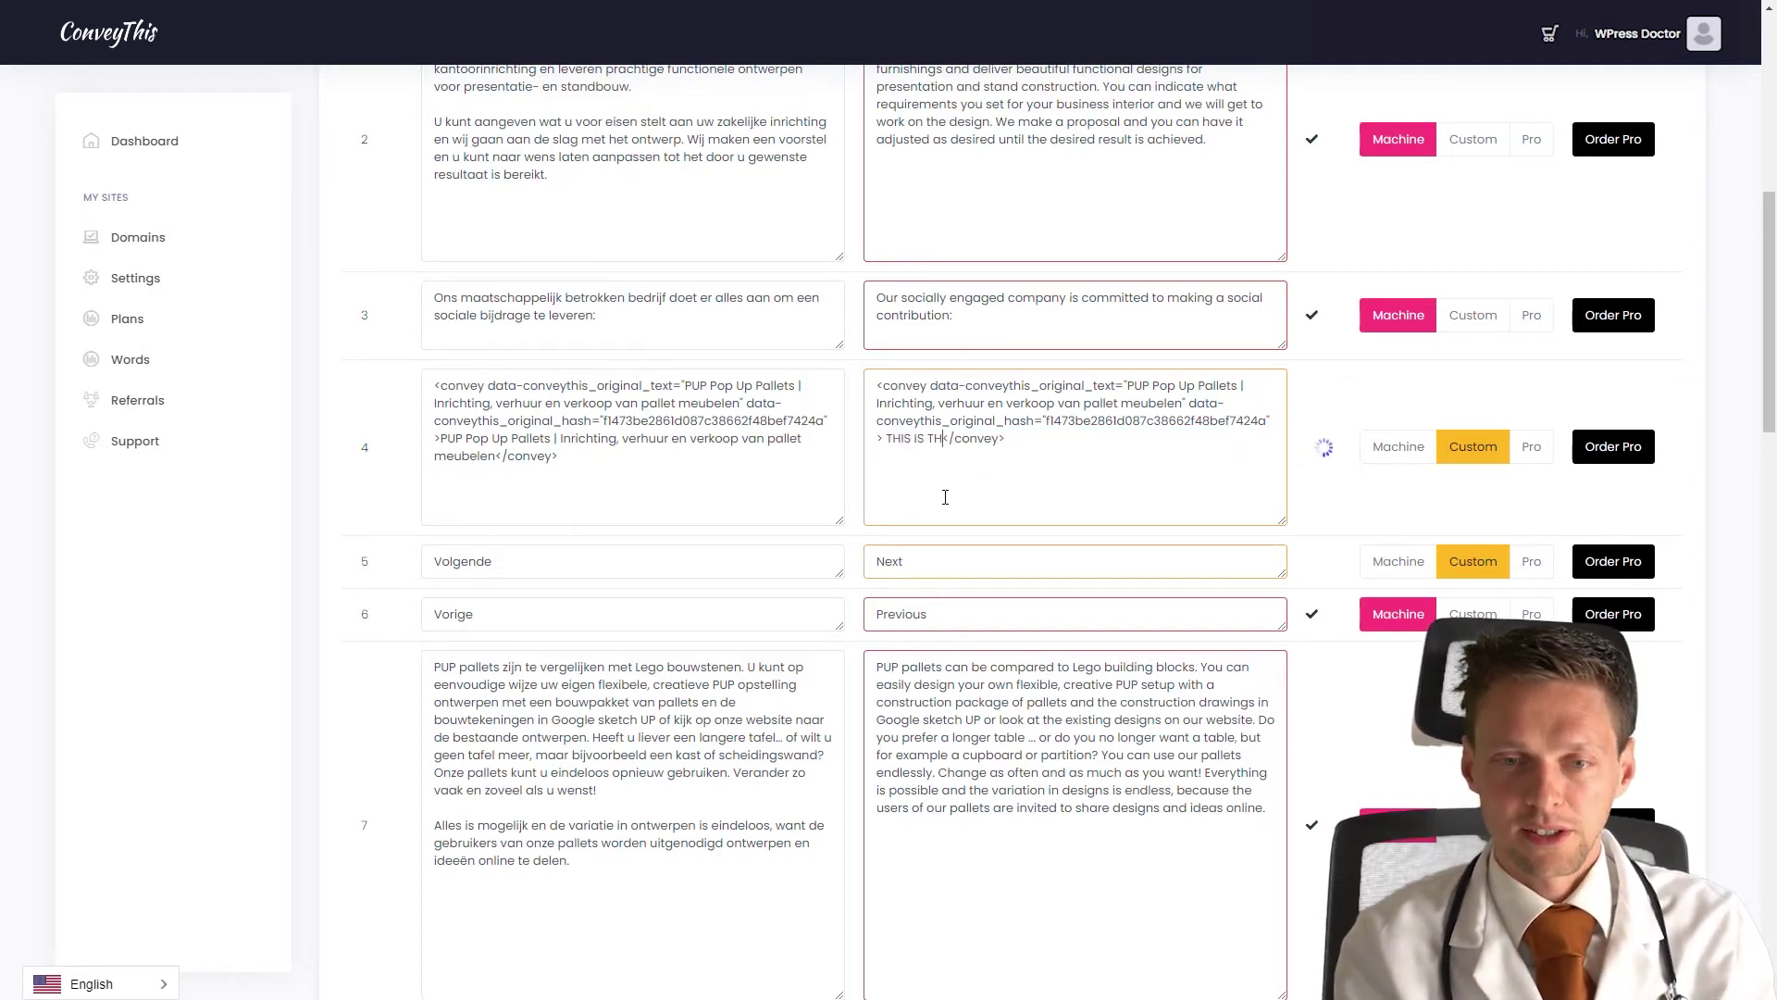
pyautogui.write('Y THIS test')
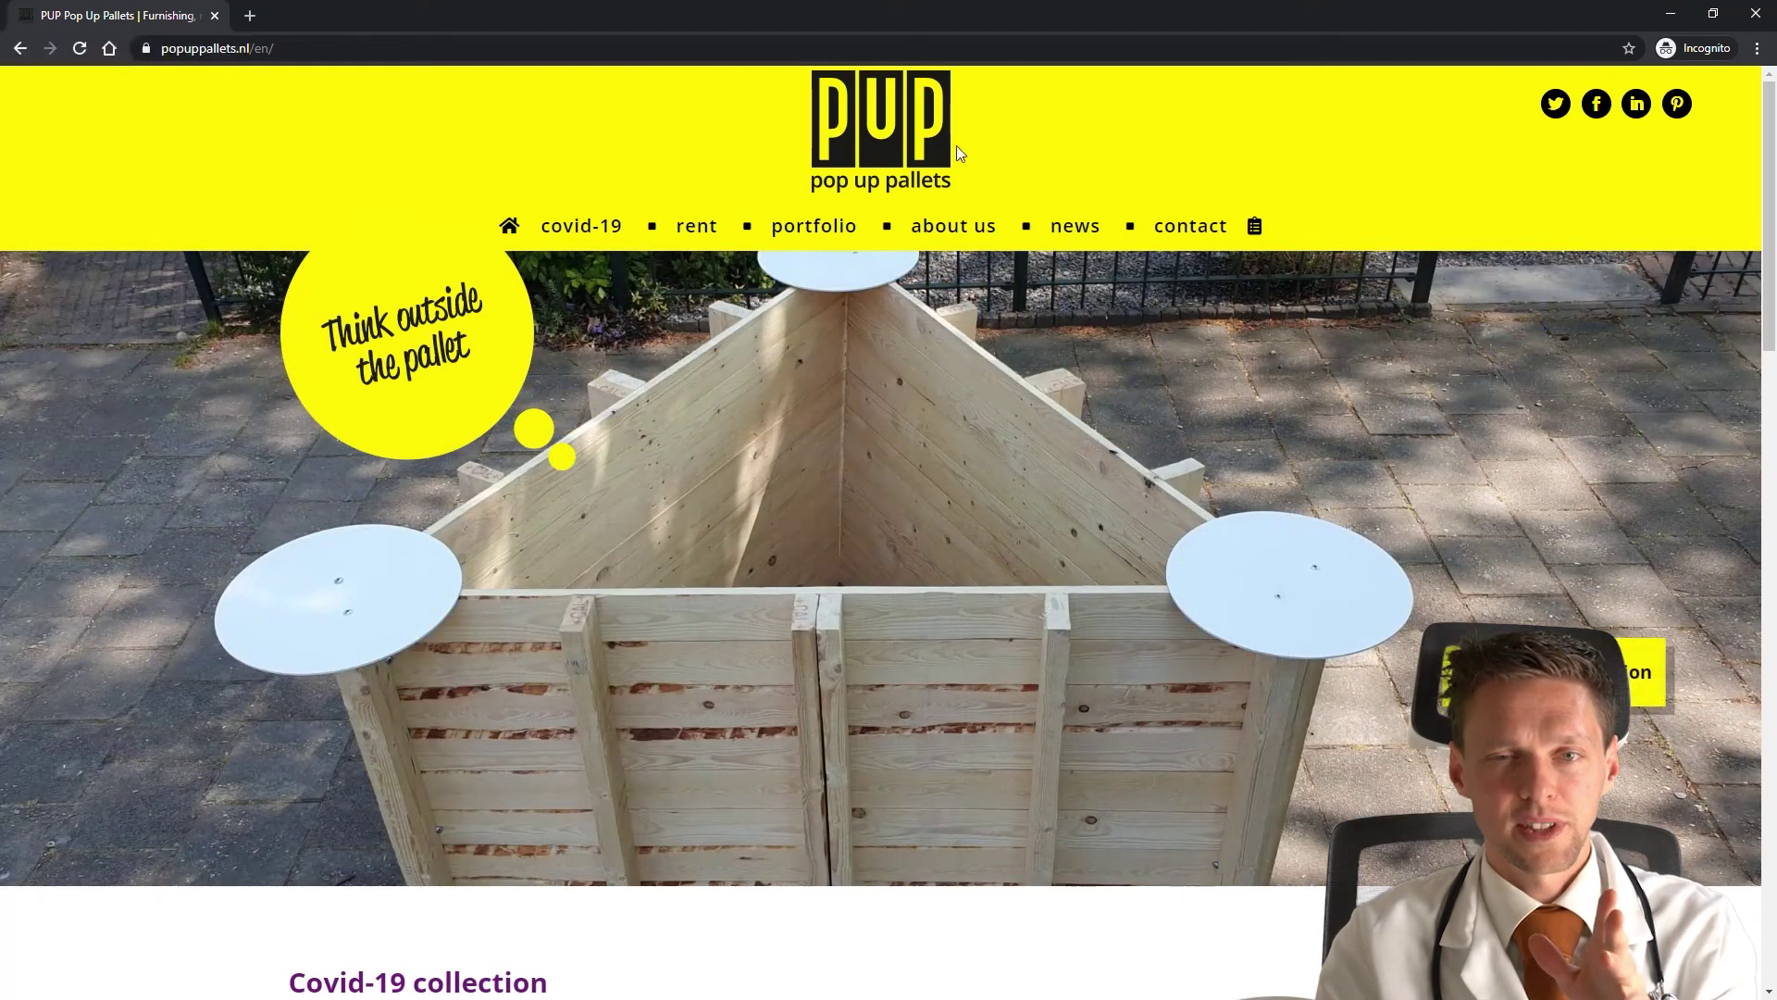
# - Minimise the browser showing the English homepage to get back to ConveyThis
pyautogui.click(1670, 15)
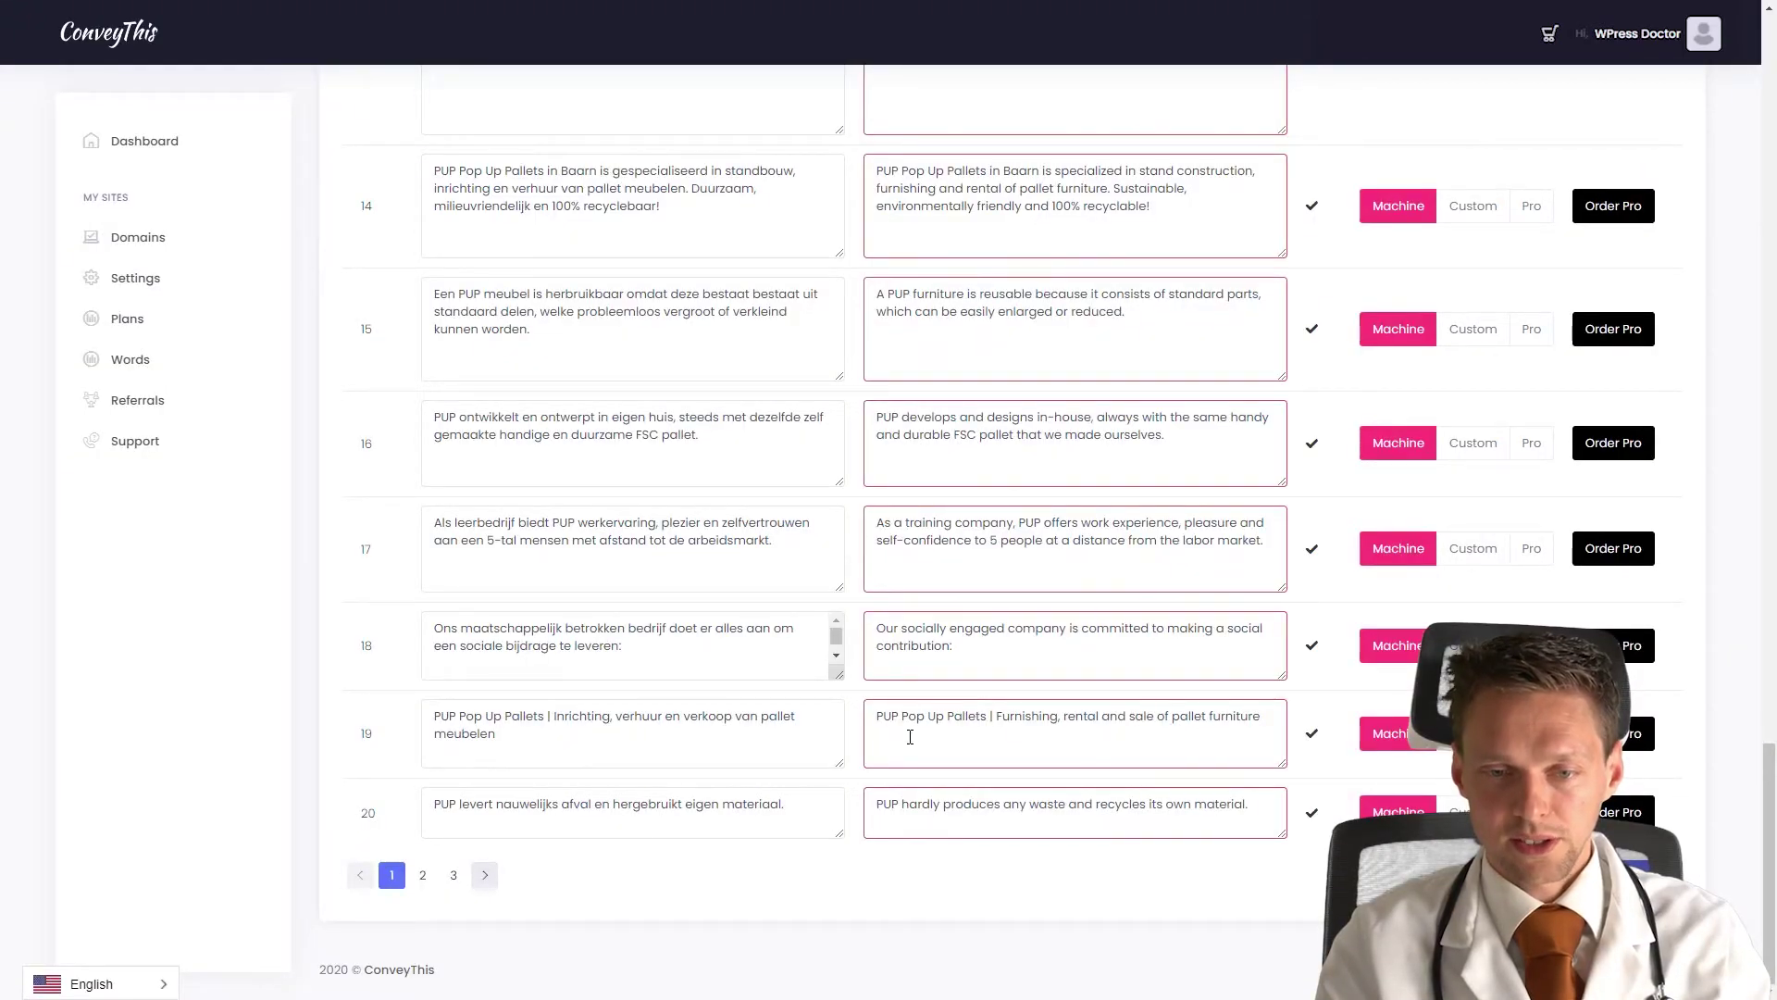
# - Replace row 19's English title with 'CONVEY THIS TITle check', then undo the test text
pyautogui.tripleClick(532, 746)
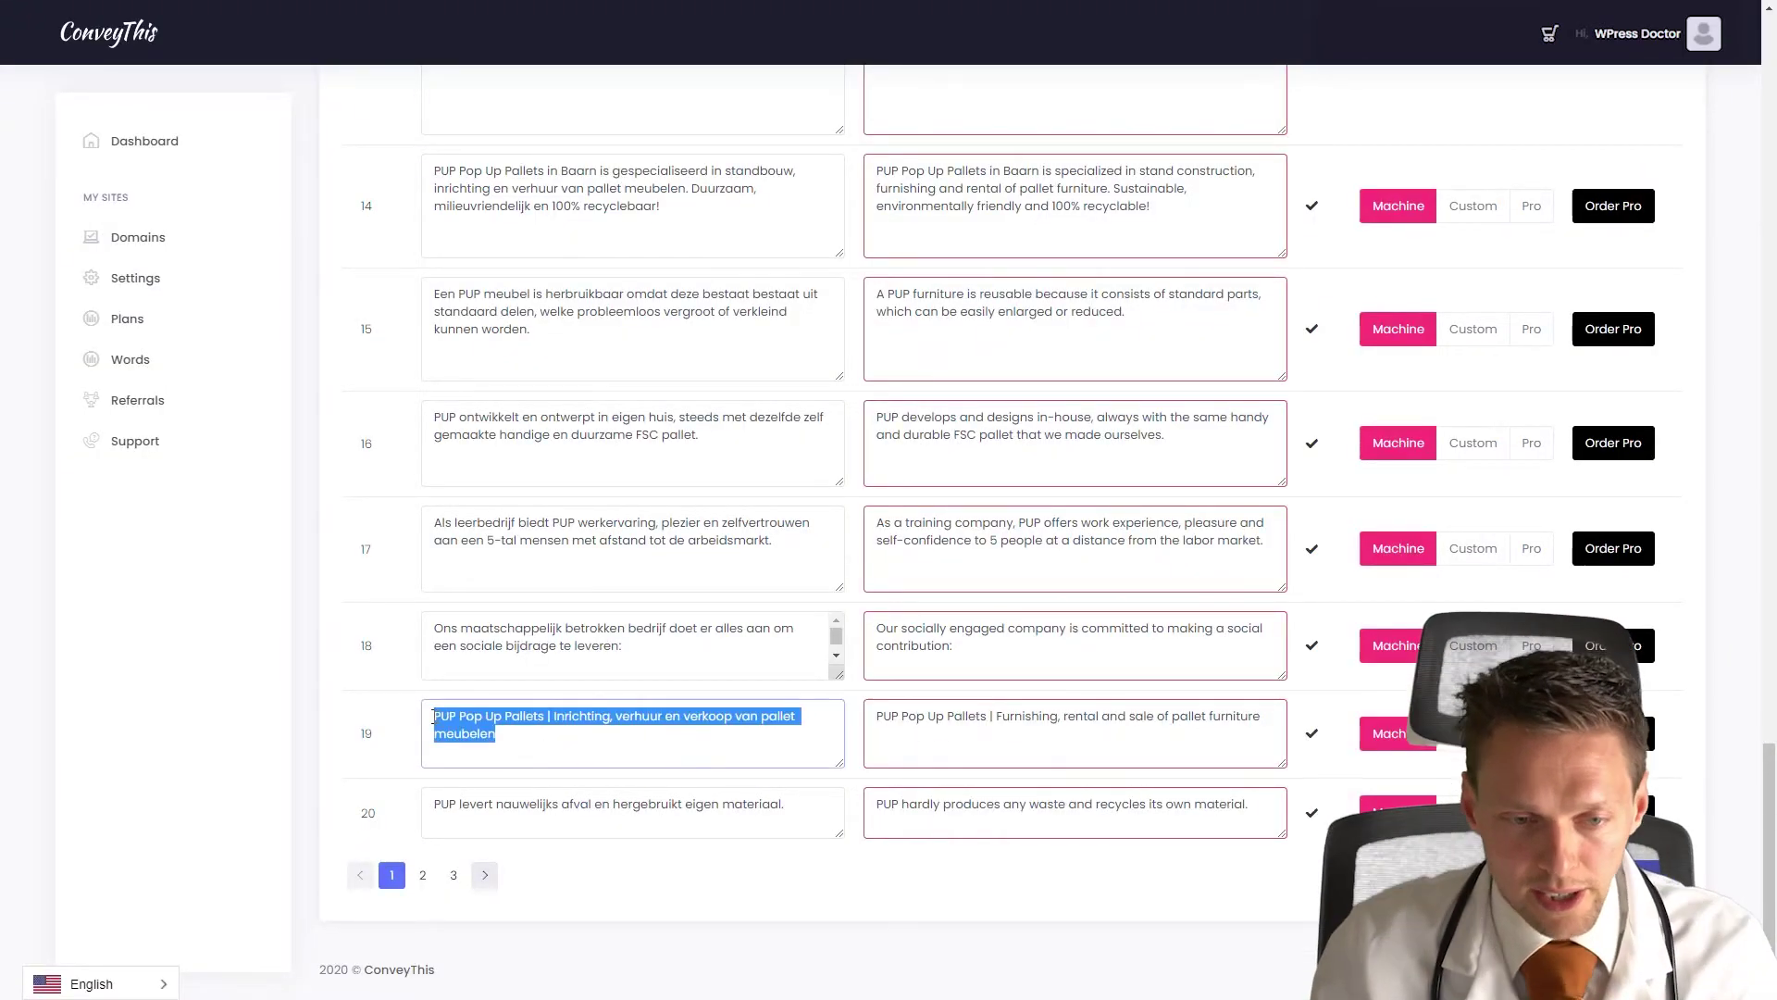
pyautogui.tripleClick(1171, 733)
pyautogui.hotkey('ctrl', 'c')
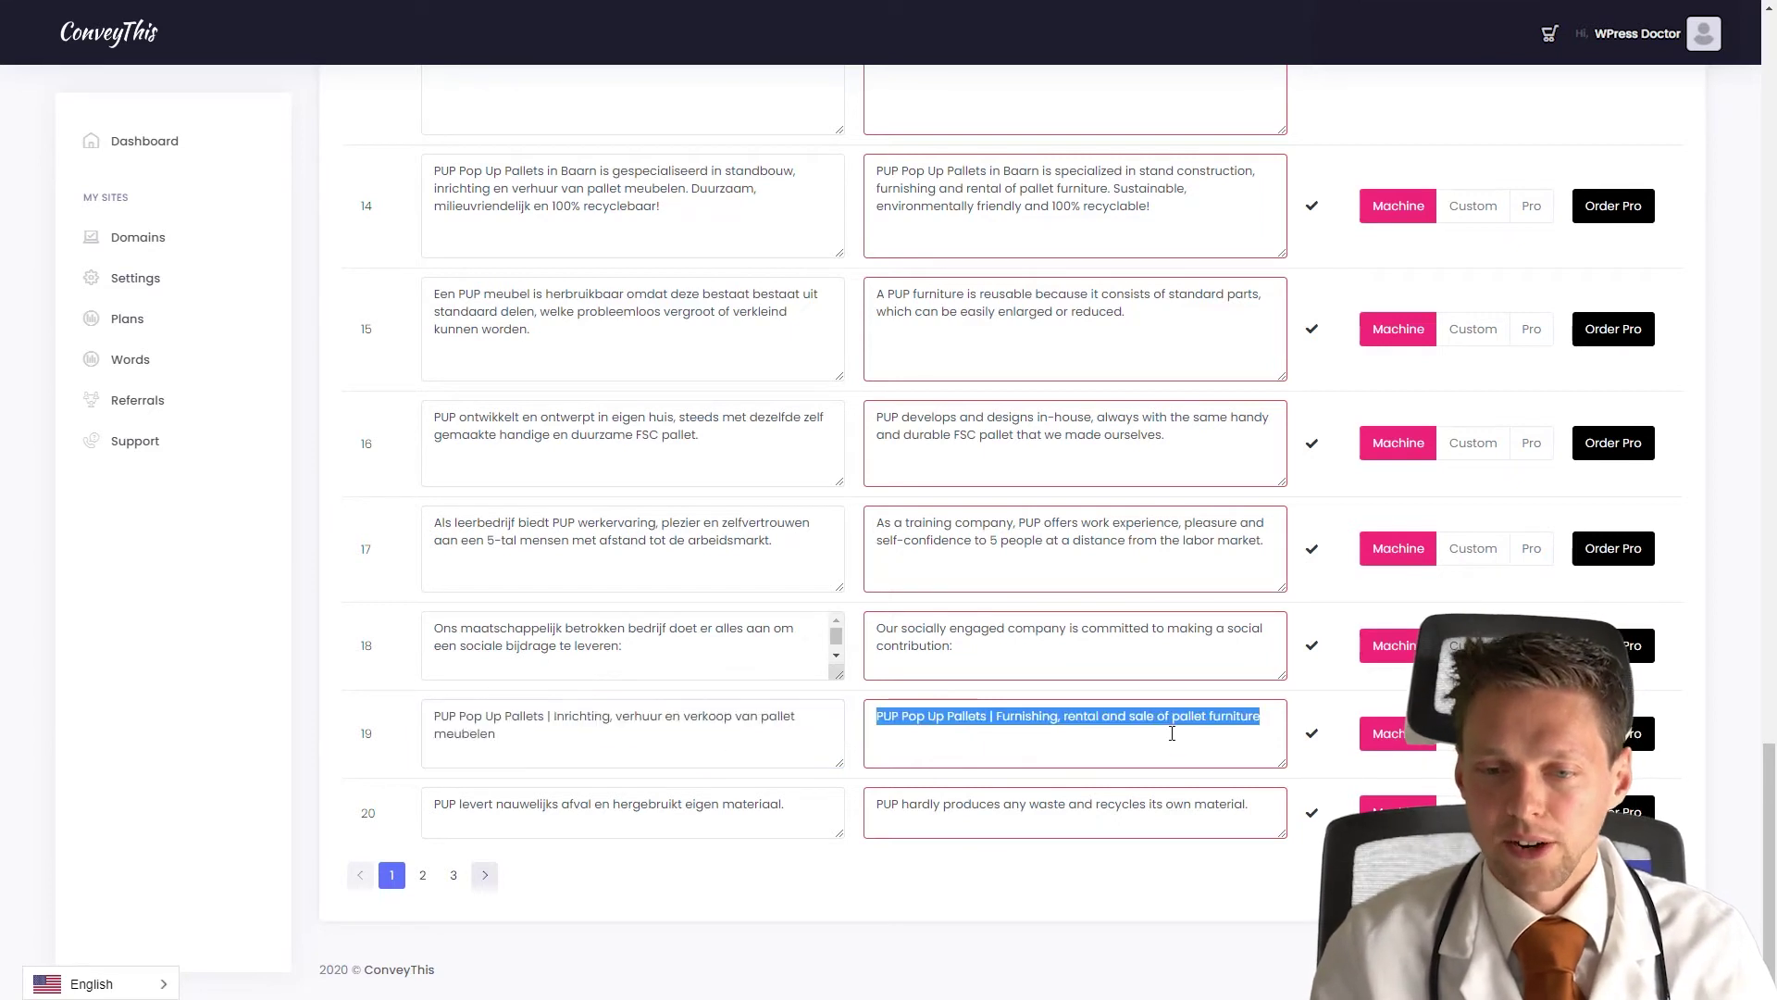
pyautogui.write('CON')
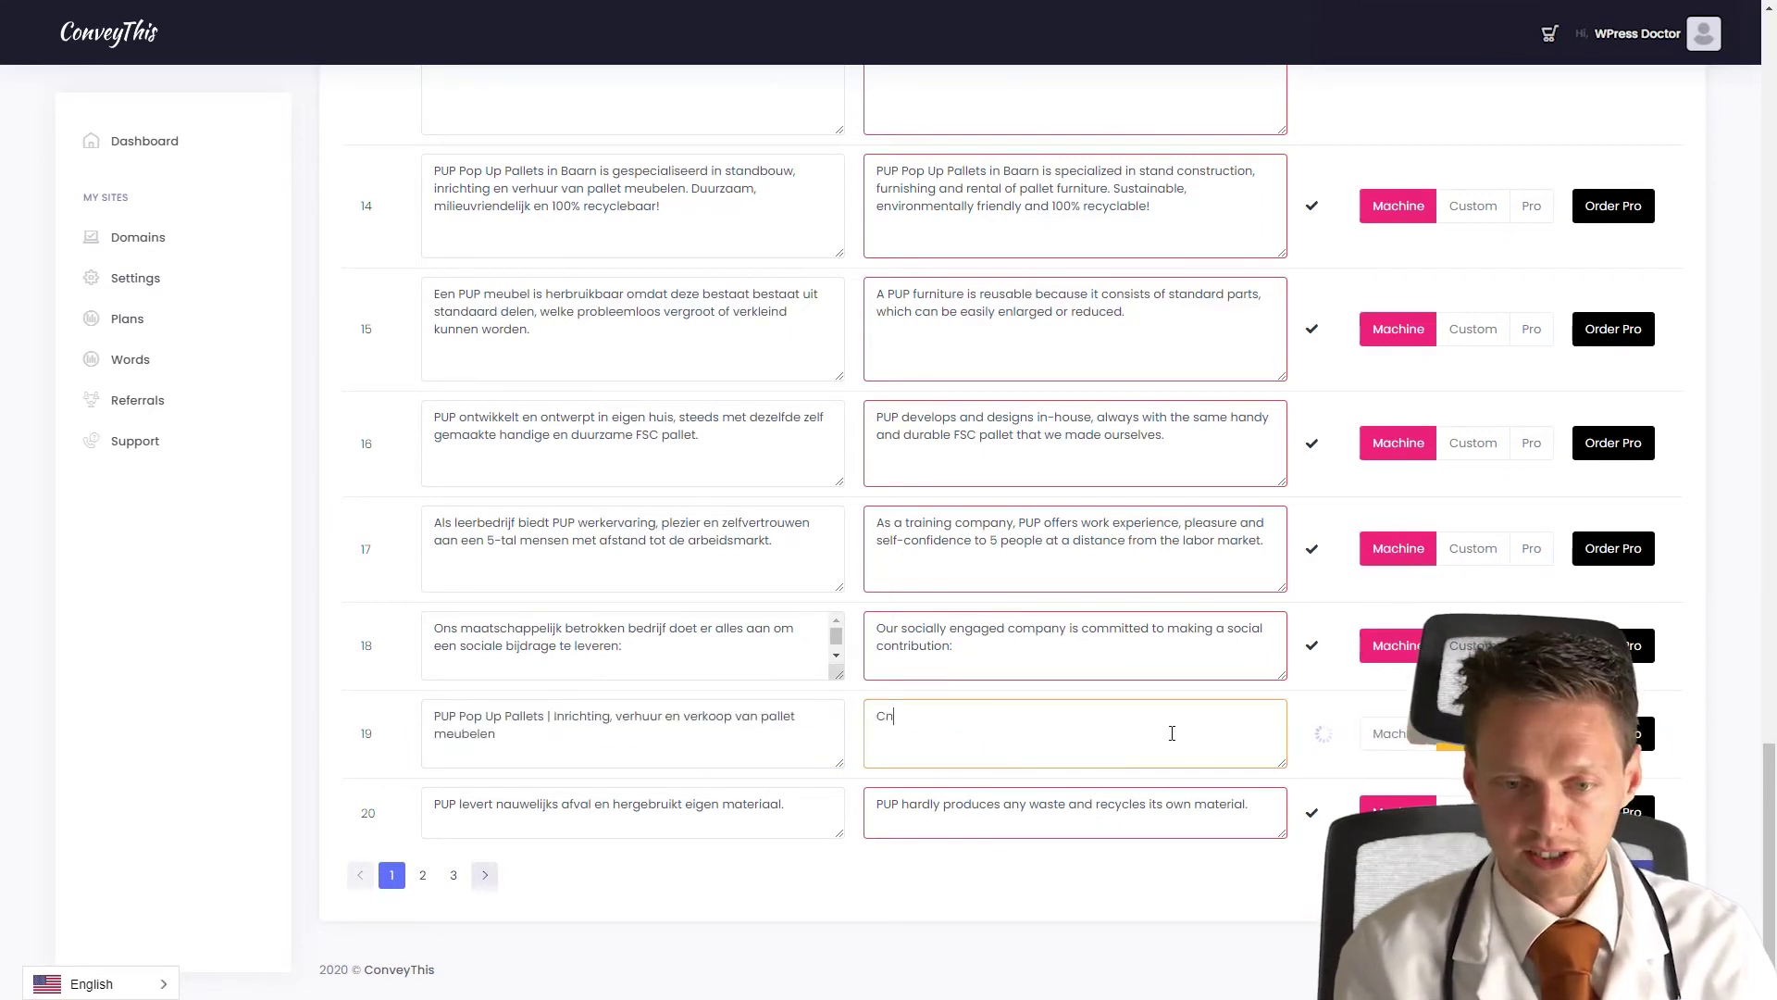
pyautogui.write('VEY THIS TITle check')
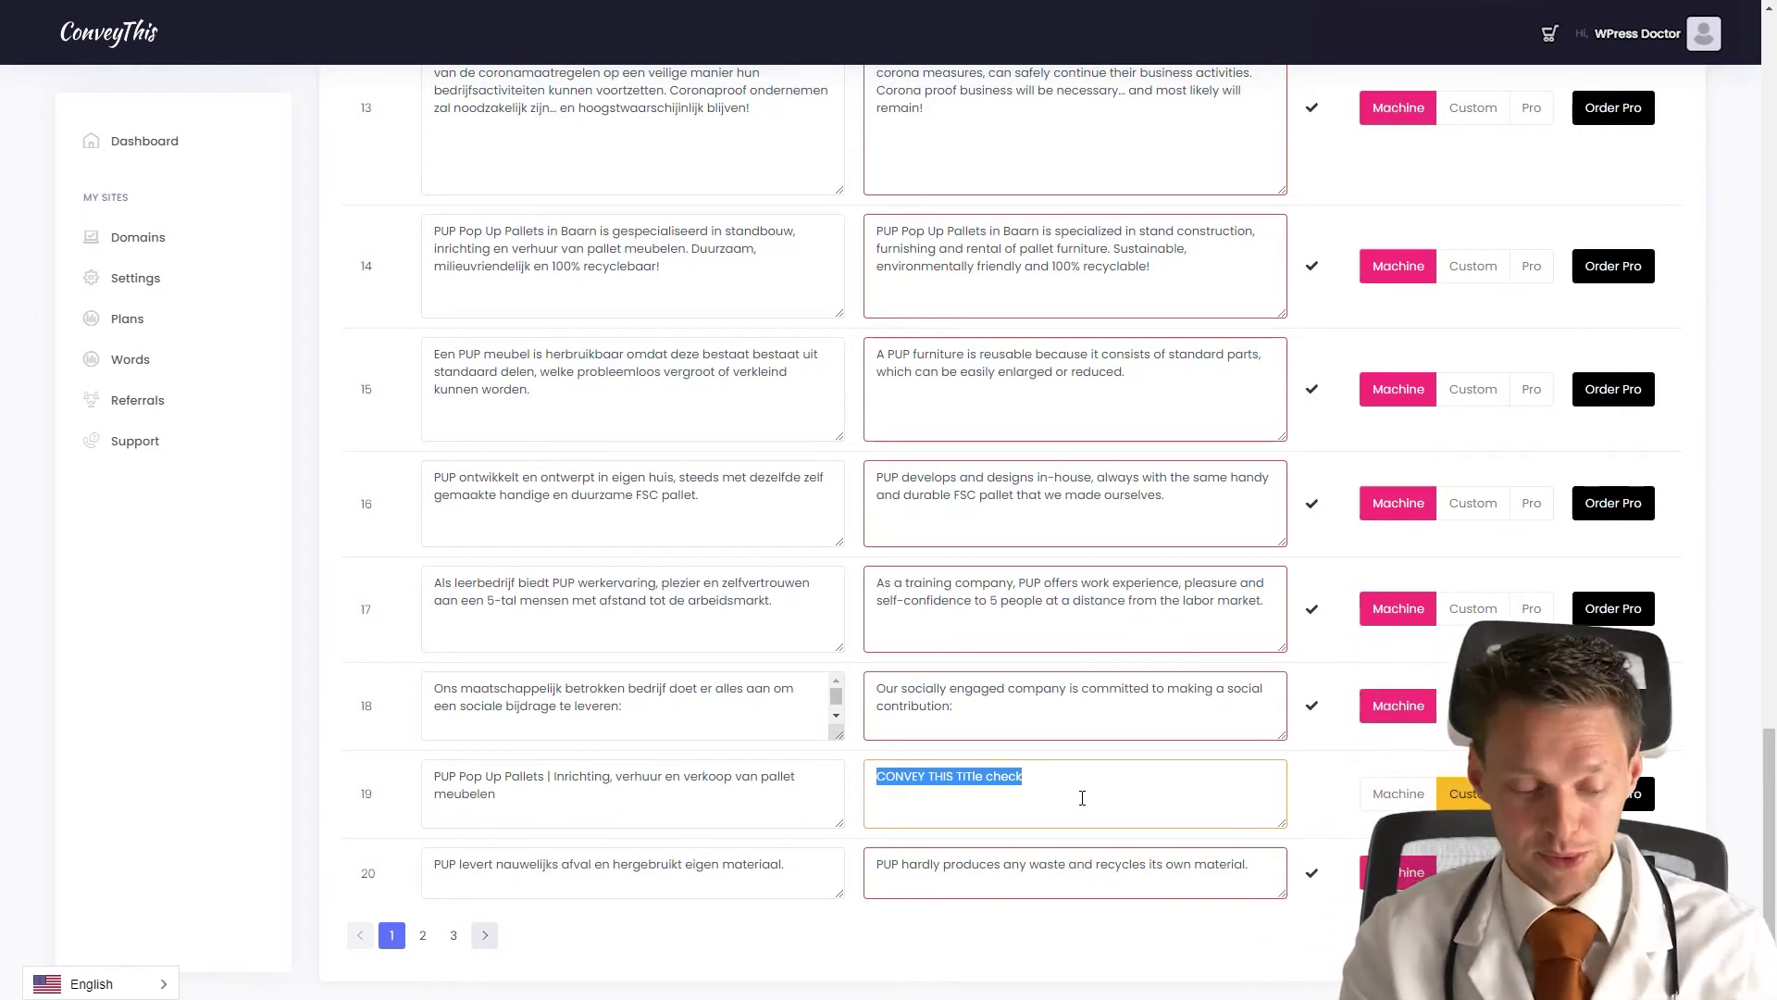
pyautogui.hotkey('ctrl', 'v')
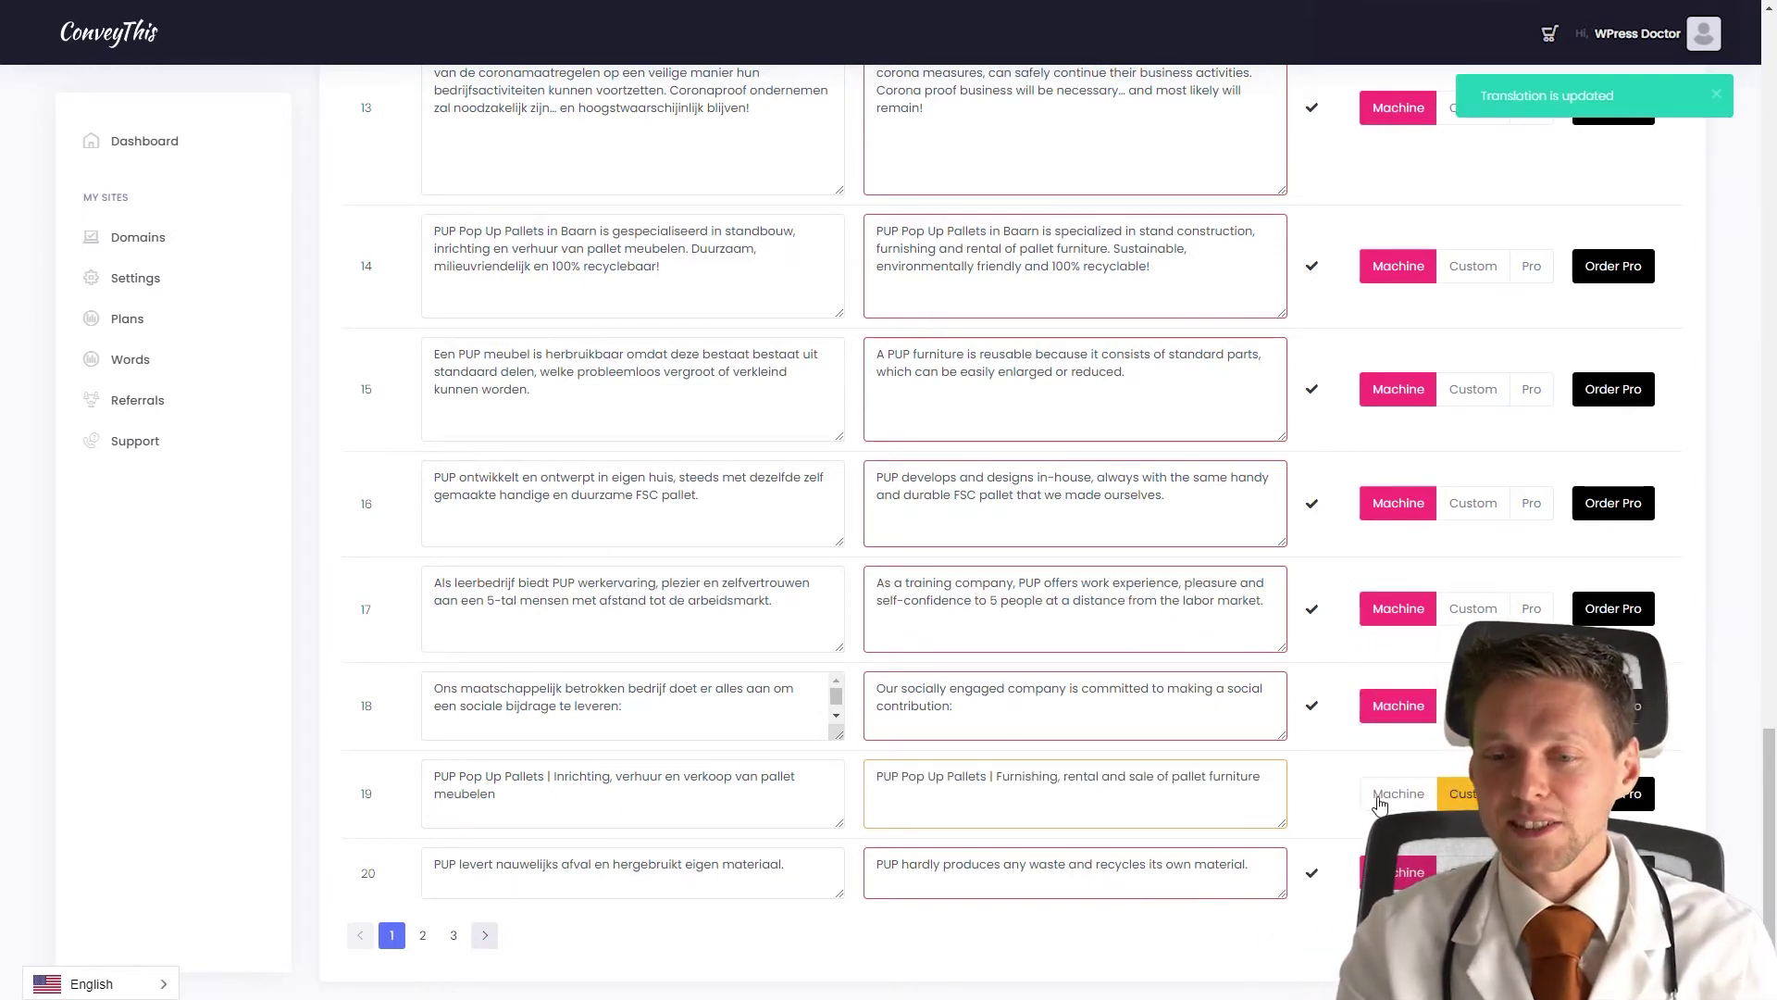
# - Set rows 19, 18 and 17 back to machine translation
pyautogui.click(1398, 793)
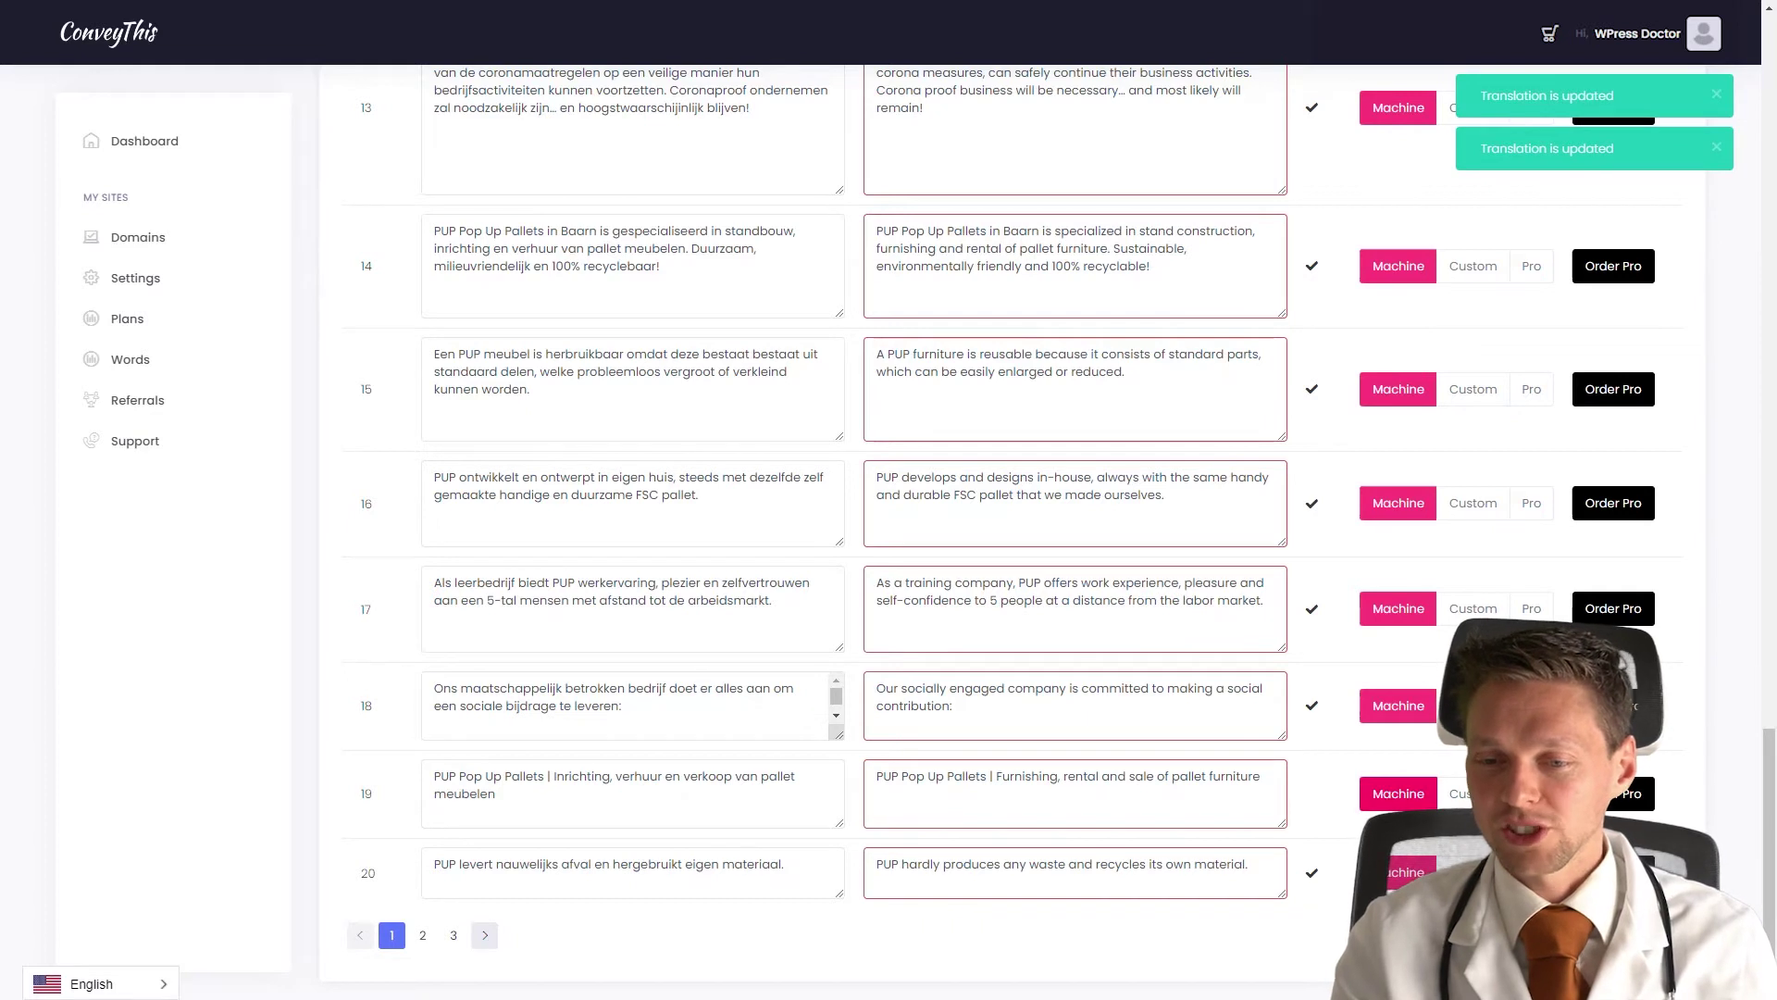
pyautogui.click(1377, 709)
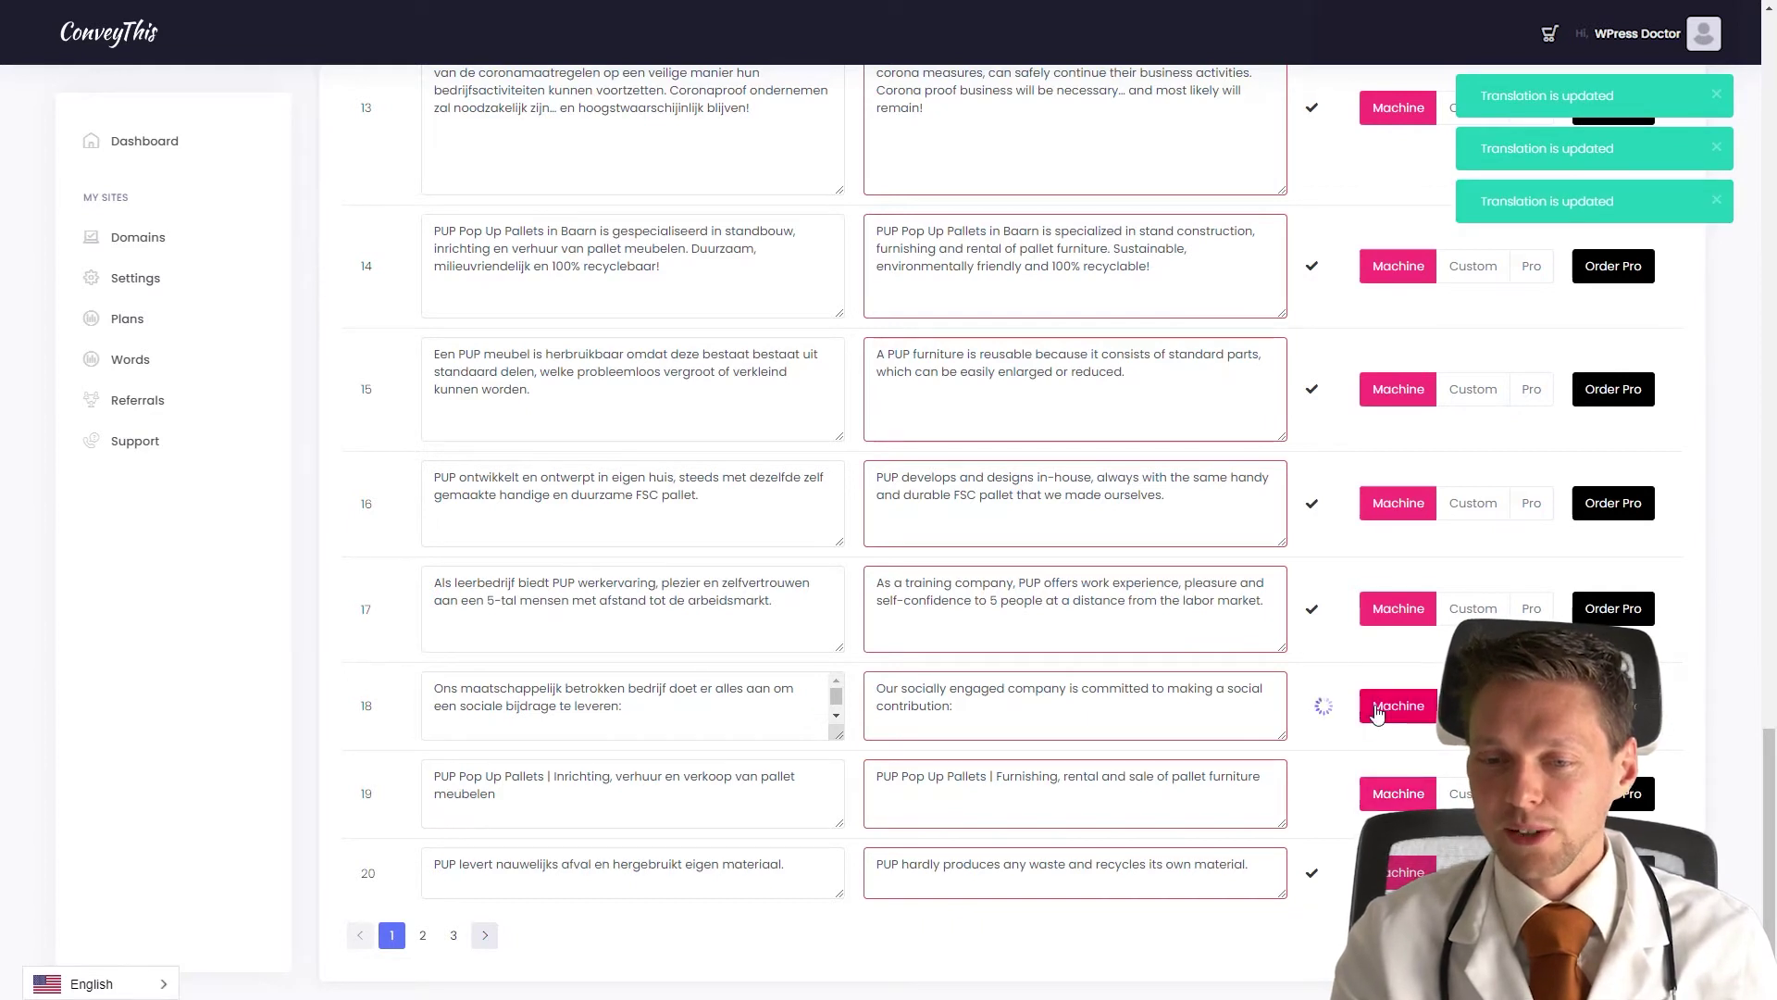
pyautogui.click(1397, 608)
pyautogui.scroll(20, 1200, 236)
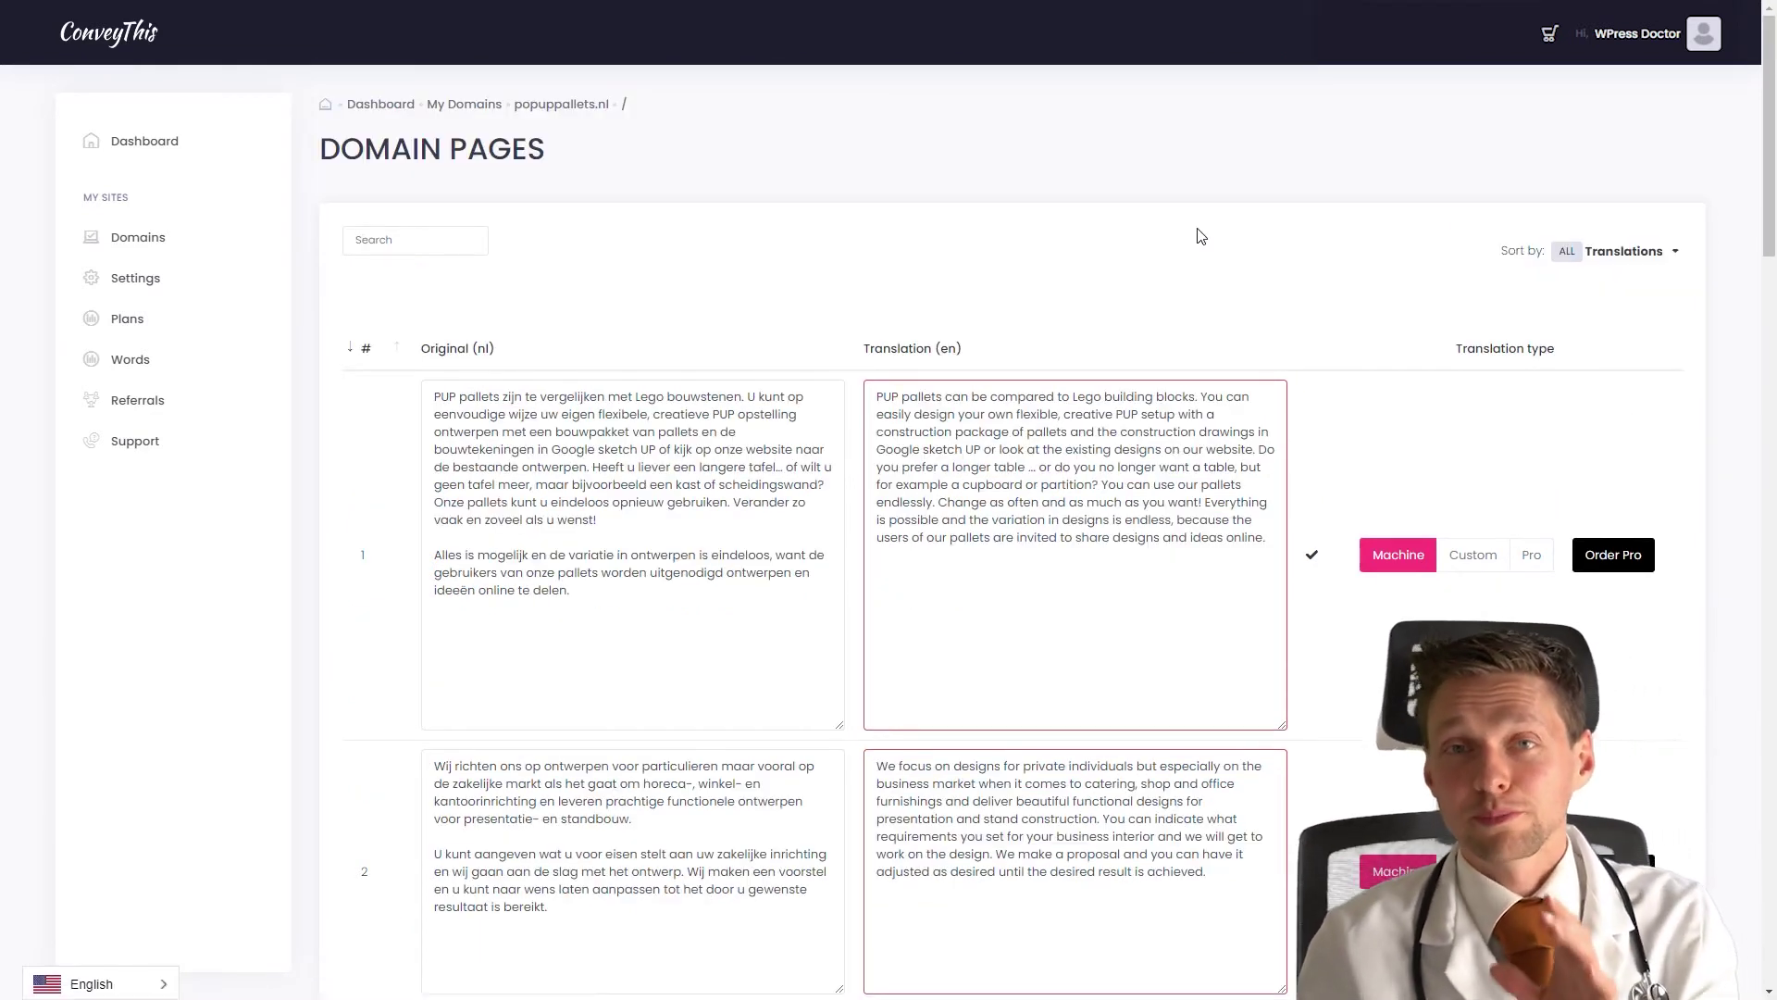
# - Approve row 1's English translation so its type becomes Custom
pyautogui.middleClick(1391, 366)
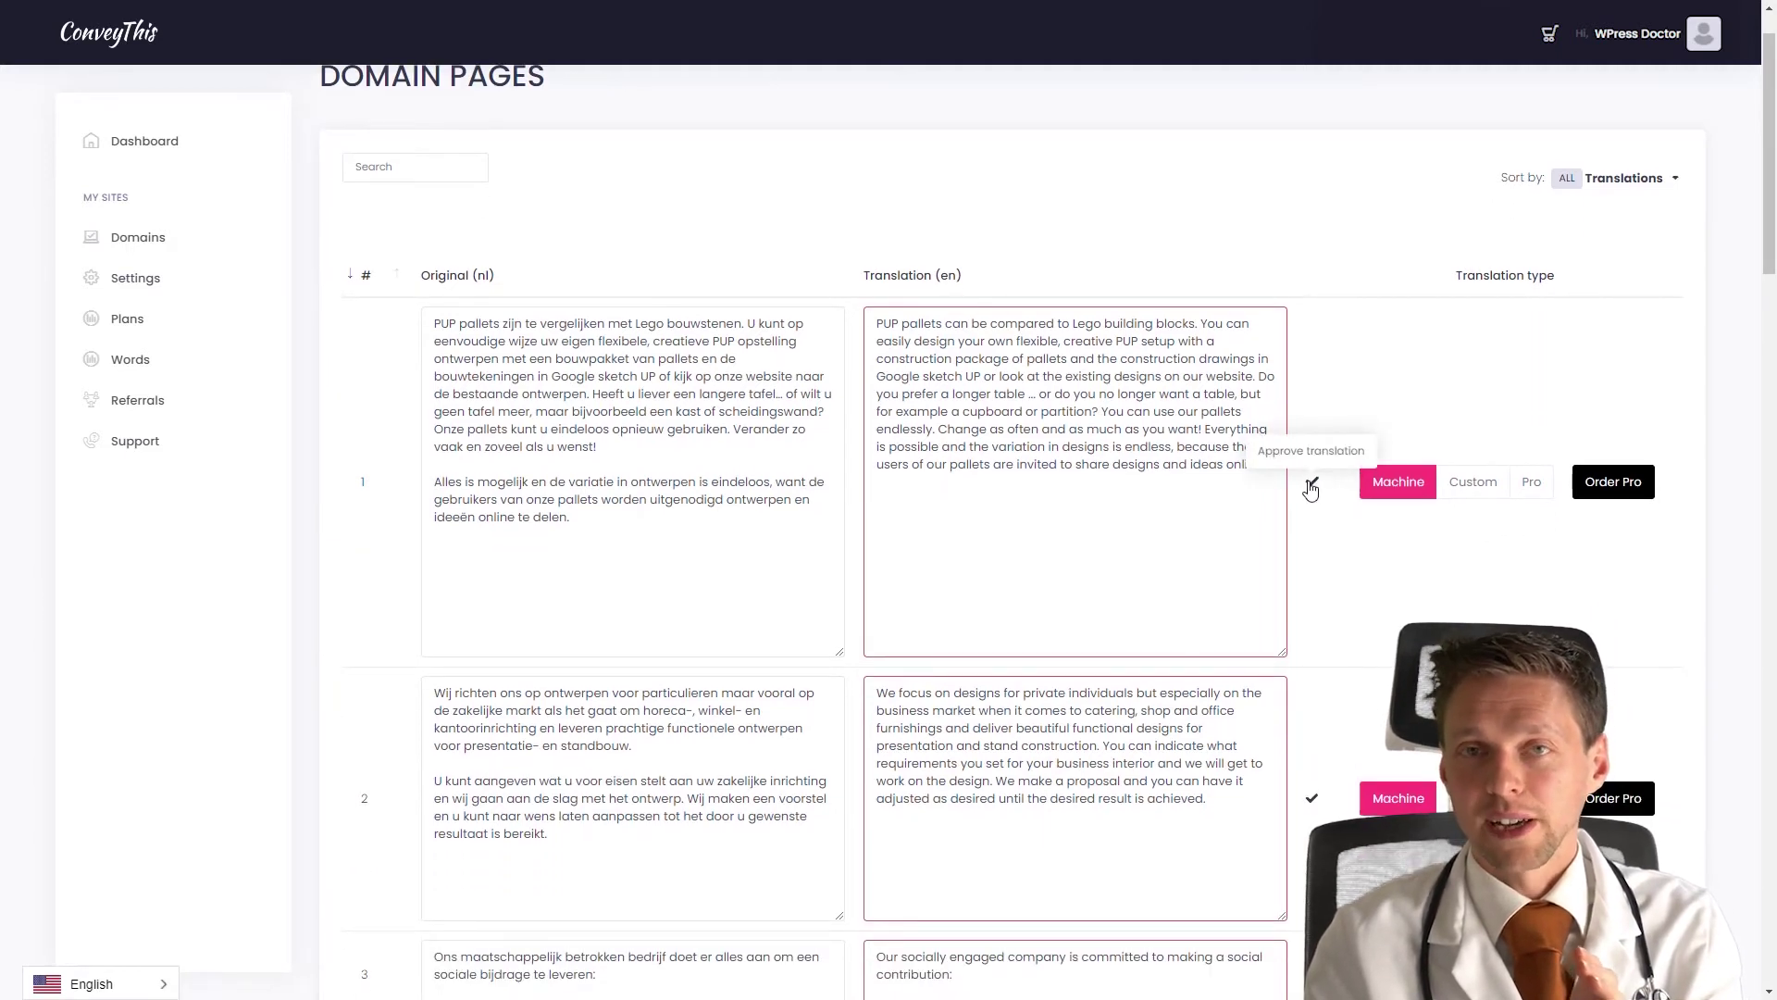
pyautogui.click(1310, 487)
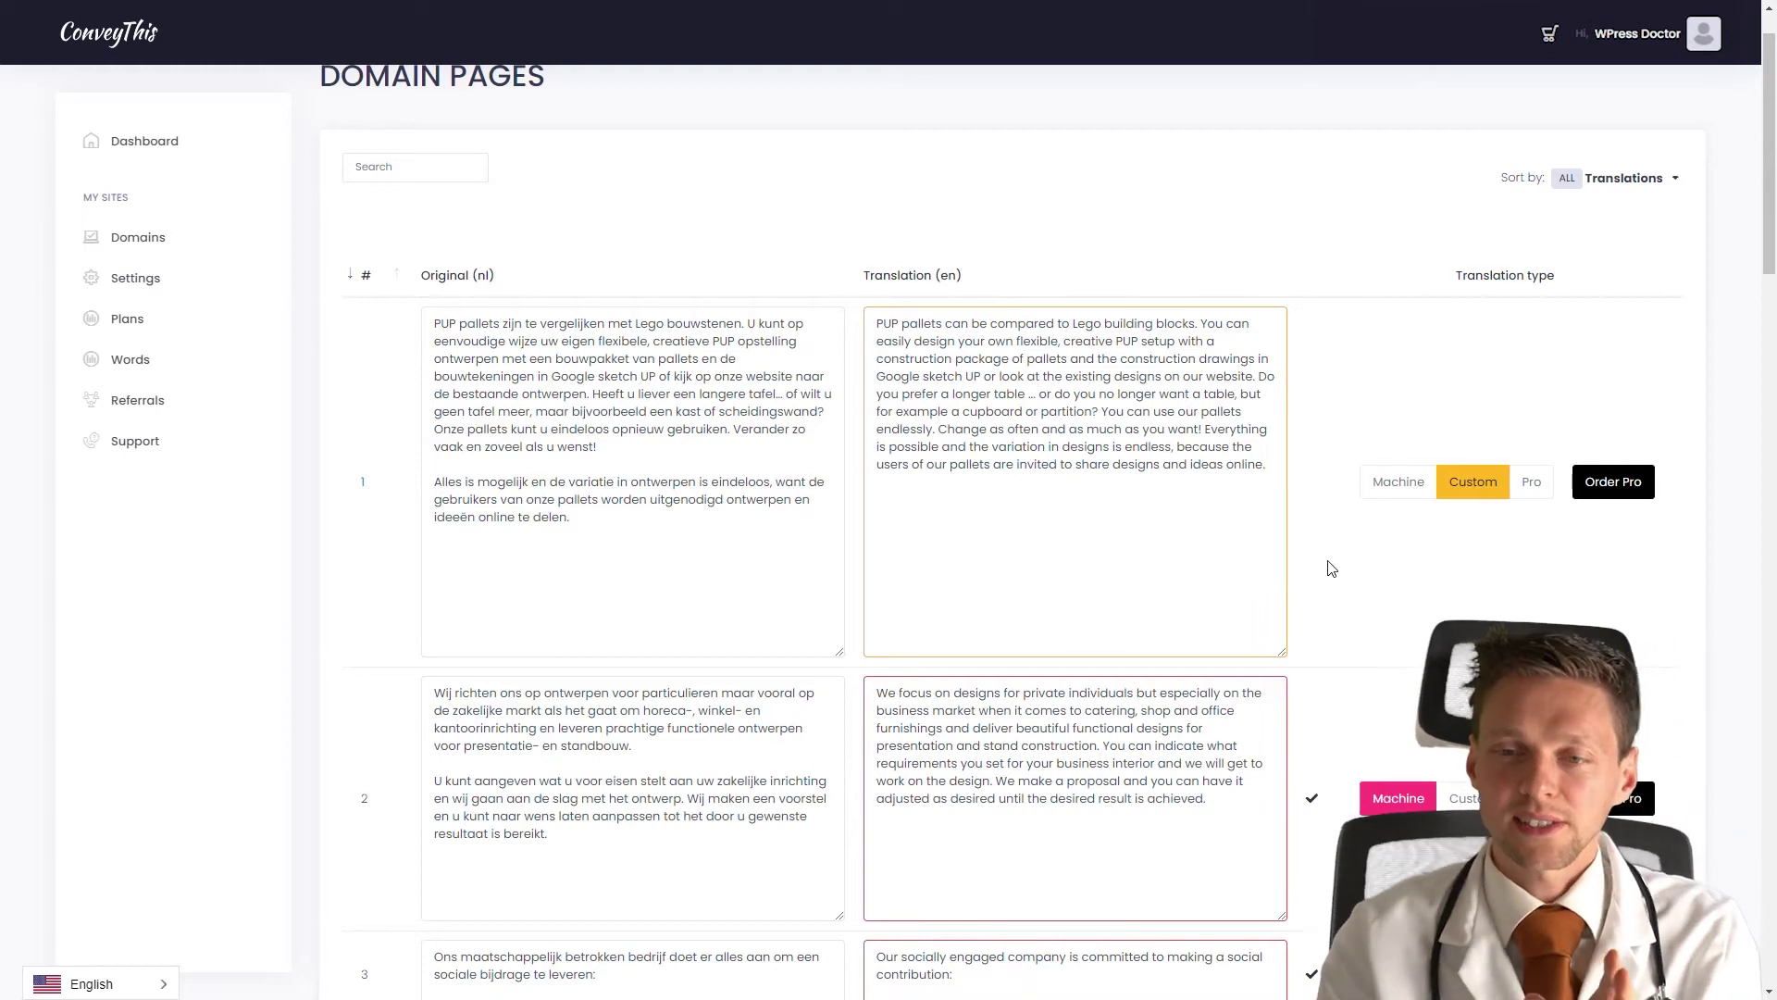
pyautogui.scroll(-1, 1331, 533)
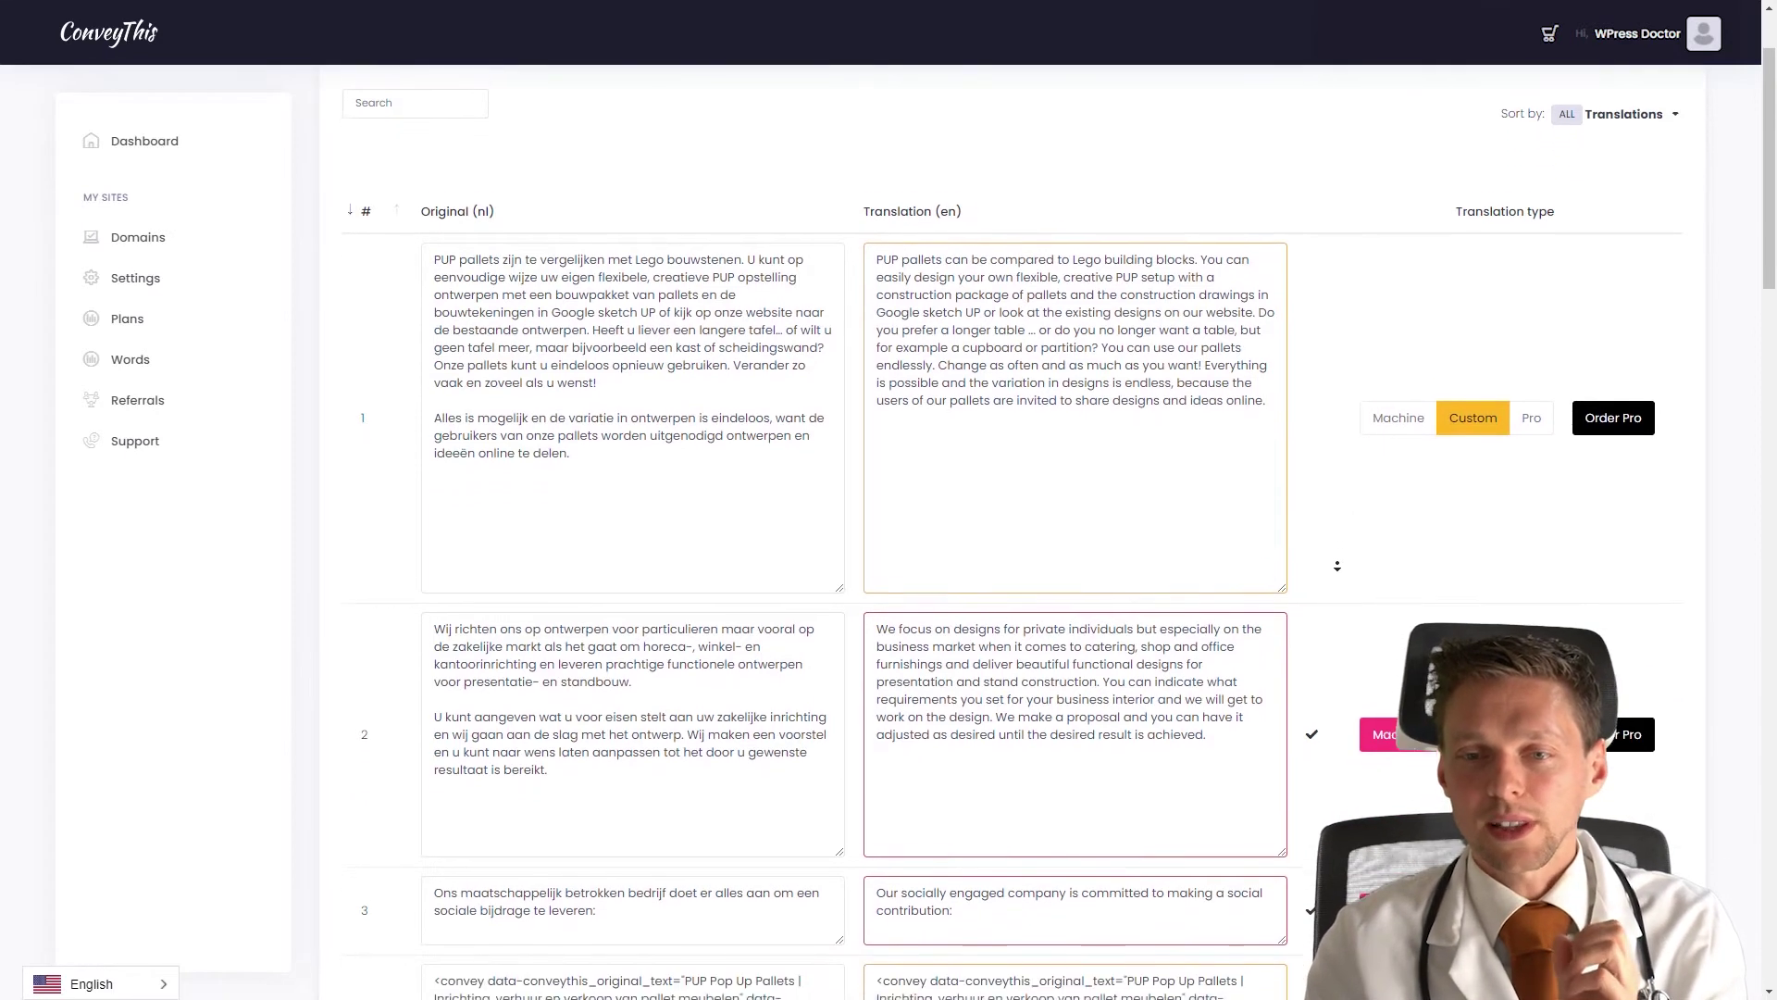
pyautogui.scroll(-1, 1337, 565)
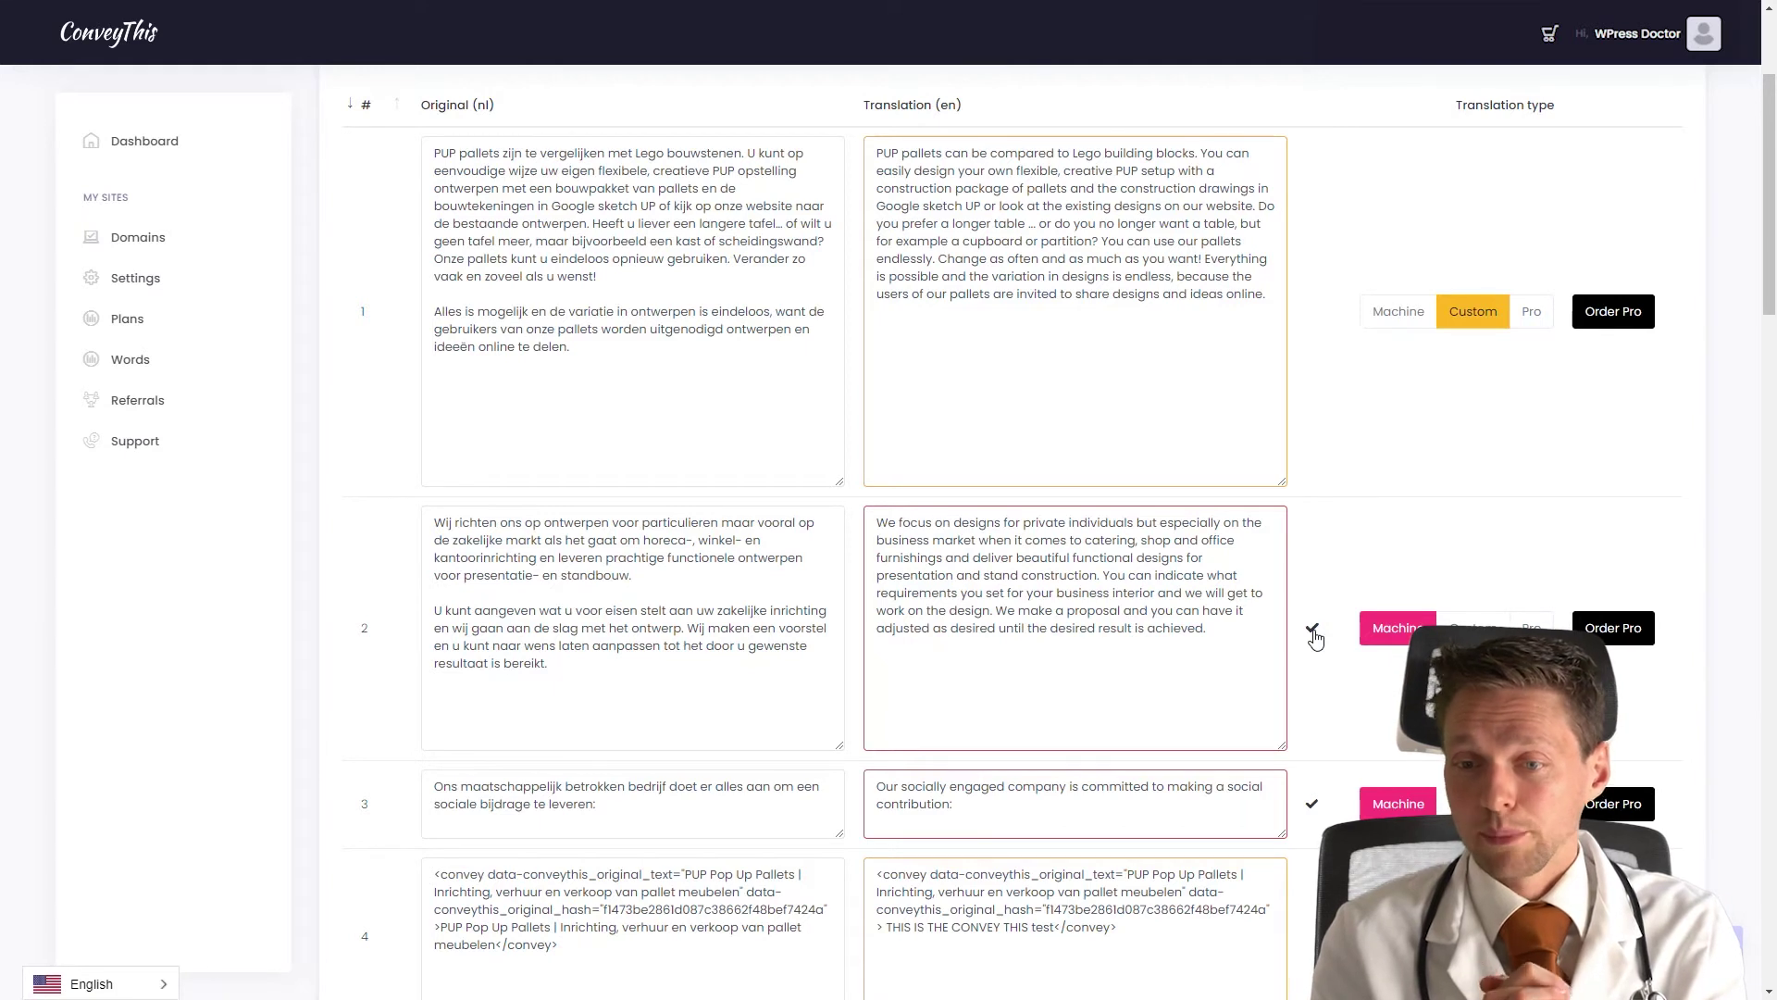
pyautogui.scroll(-1, 1402, 583)
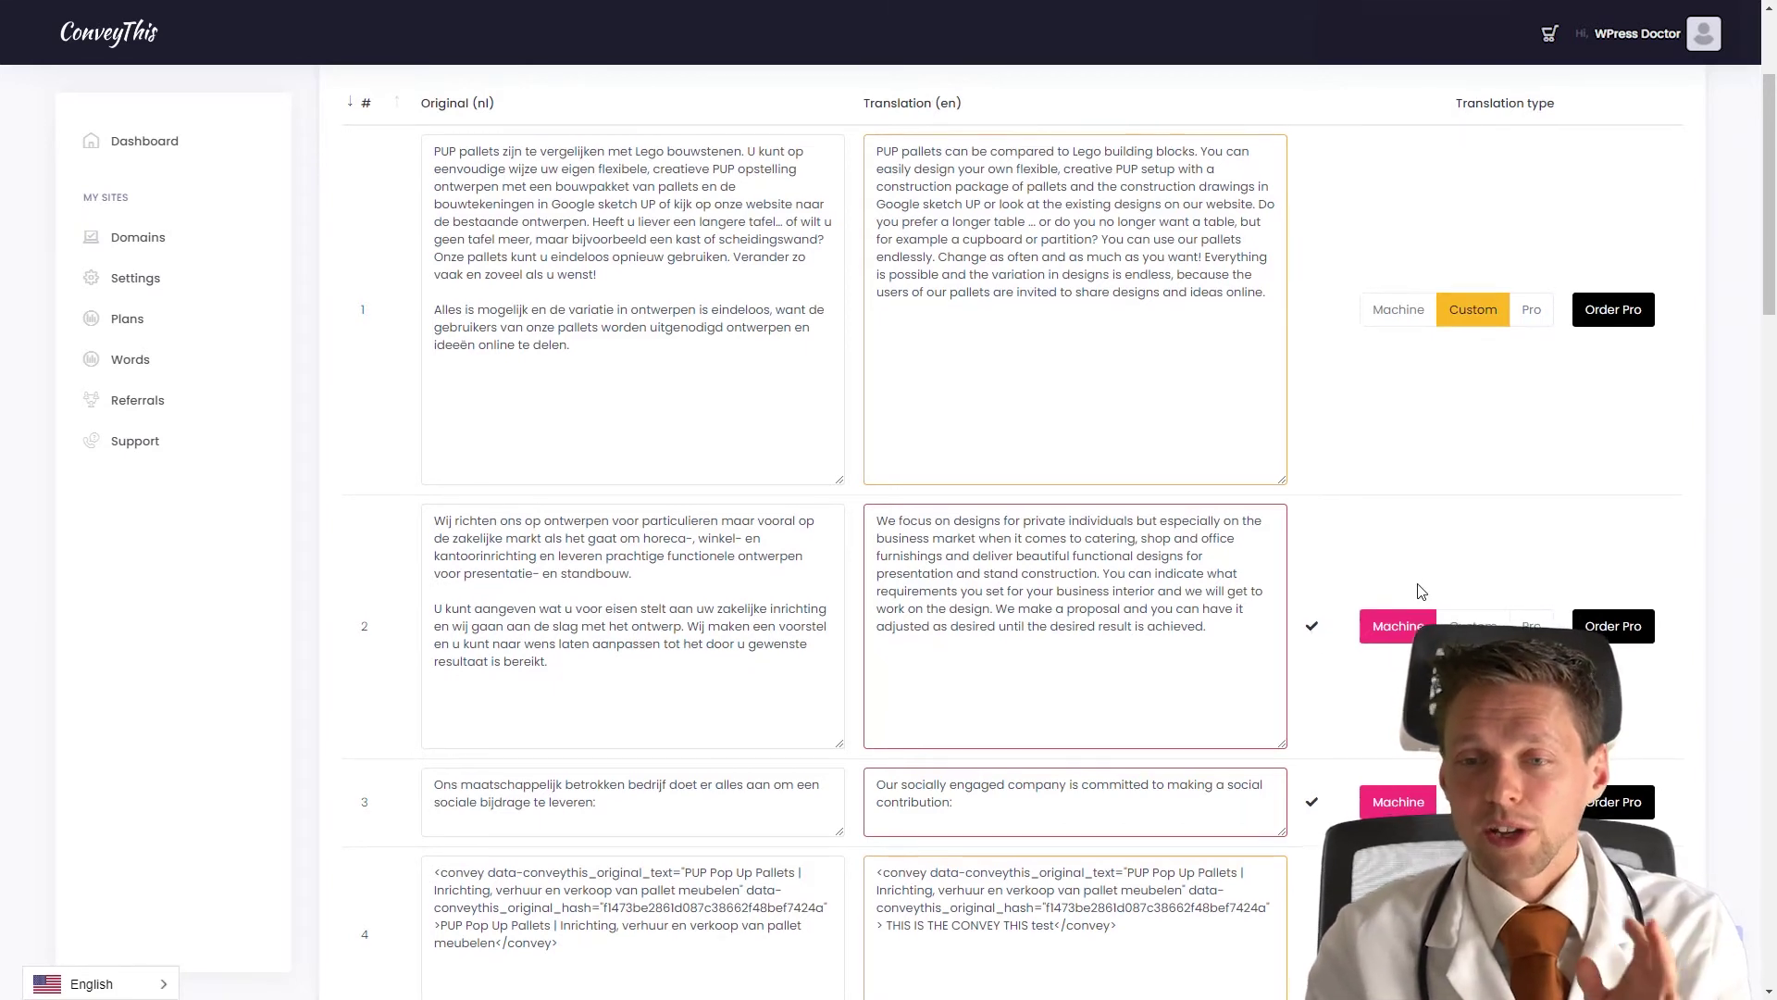
pyautogui.scroll(2, 1421, 549)
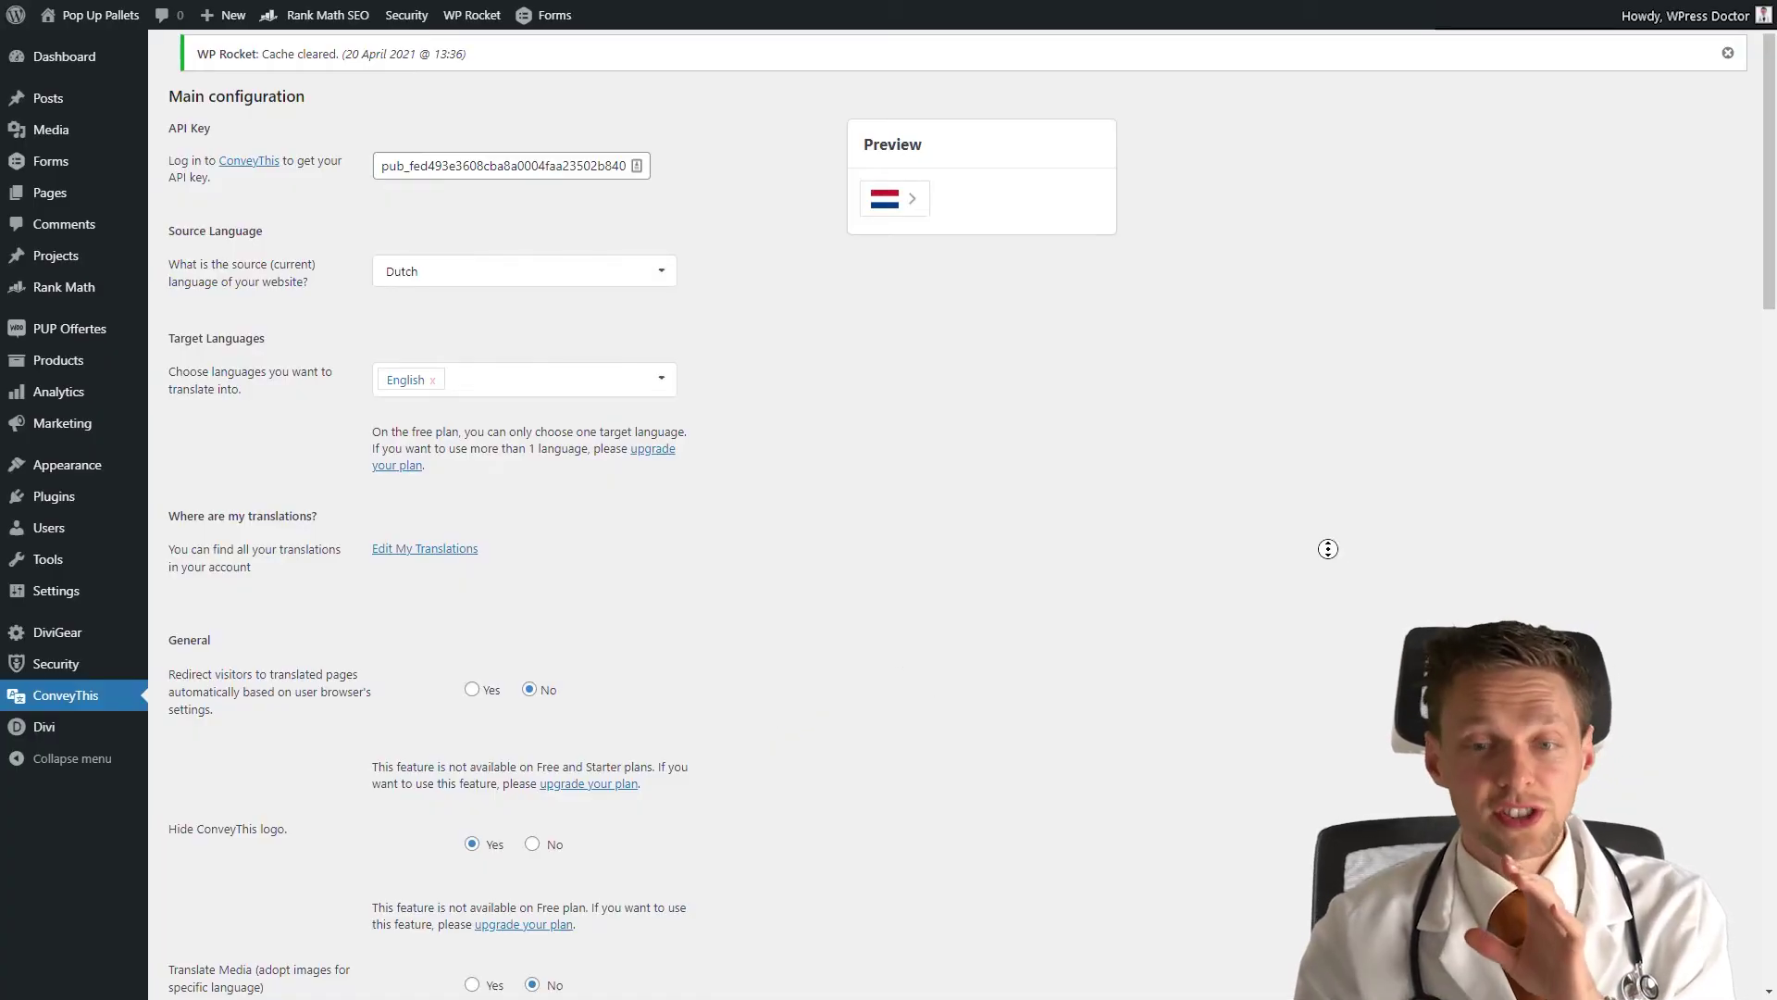
# - Set Translate Media to Yes in the ConveyThis plugin settings and save the changes
pyautogui.scroll(-1, 1333, 555)
pyautogui.scroll(-3, 1340, 607)
pyautogui.scroll(-2, 1344, 580)
pyautogui.scroll(-2, 1344, 580)
pyautogui.scroll(-1, 1344, 580)
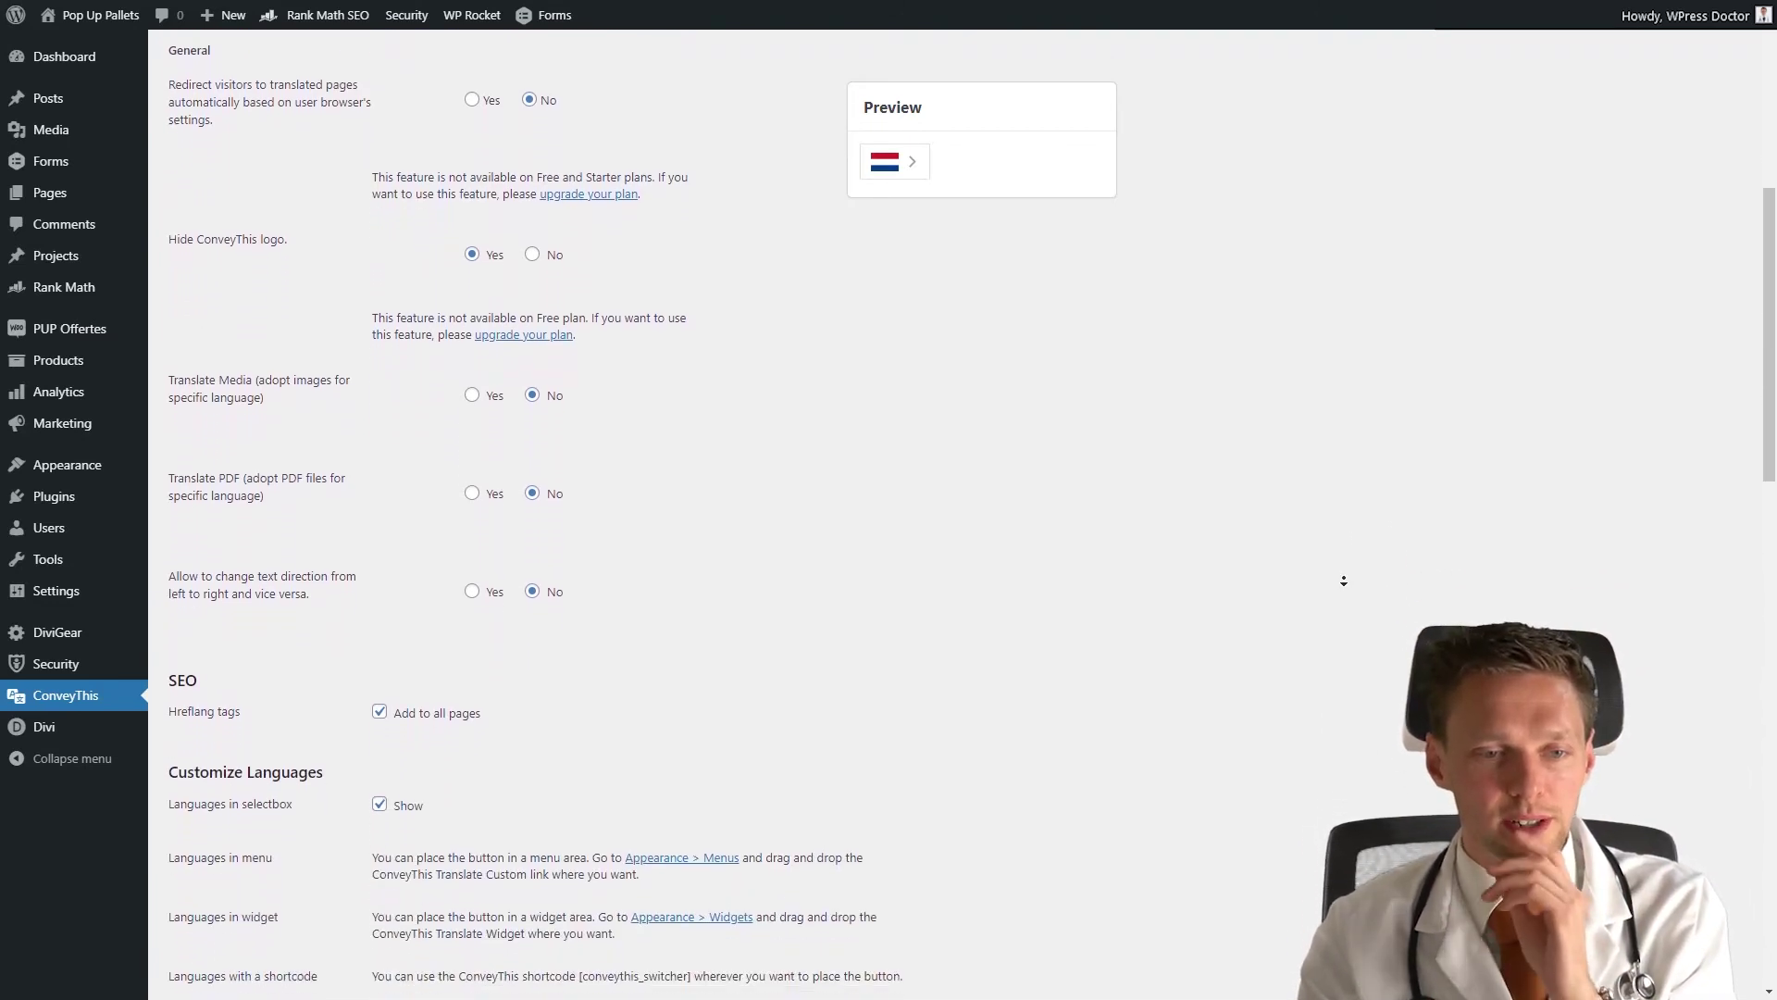
pyautogui.click(472, 351)
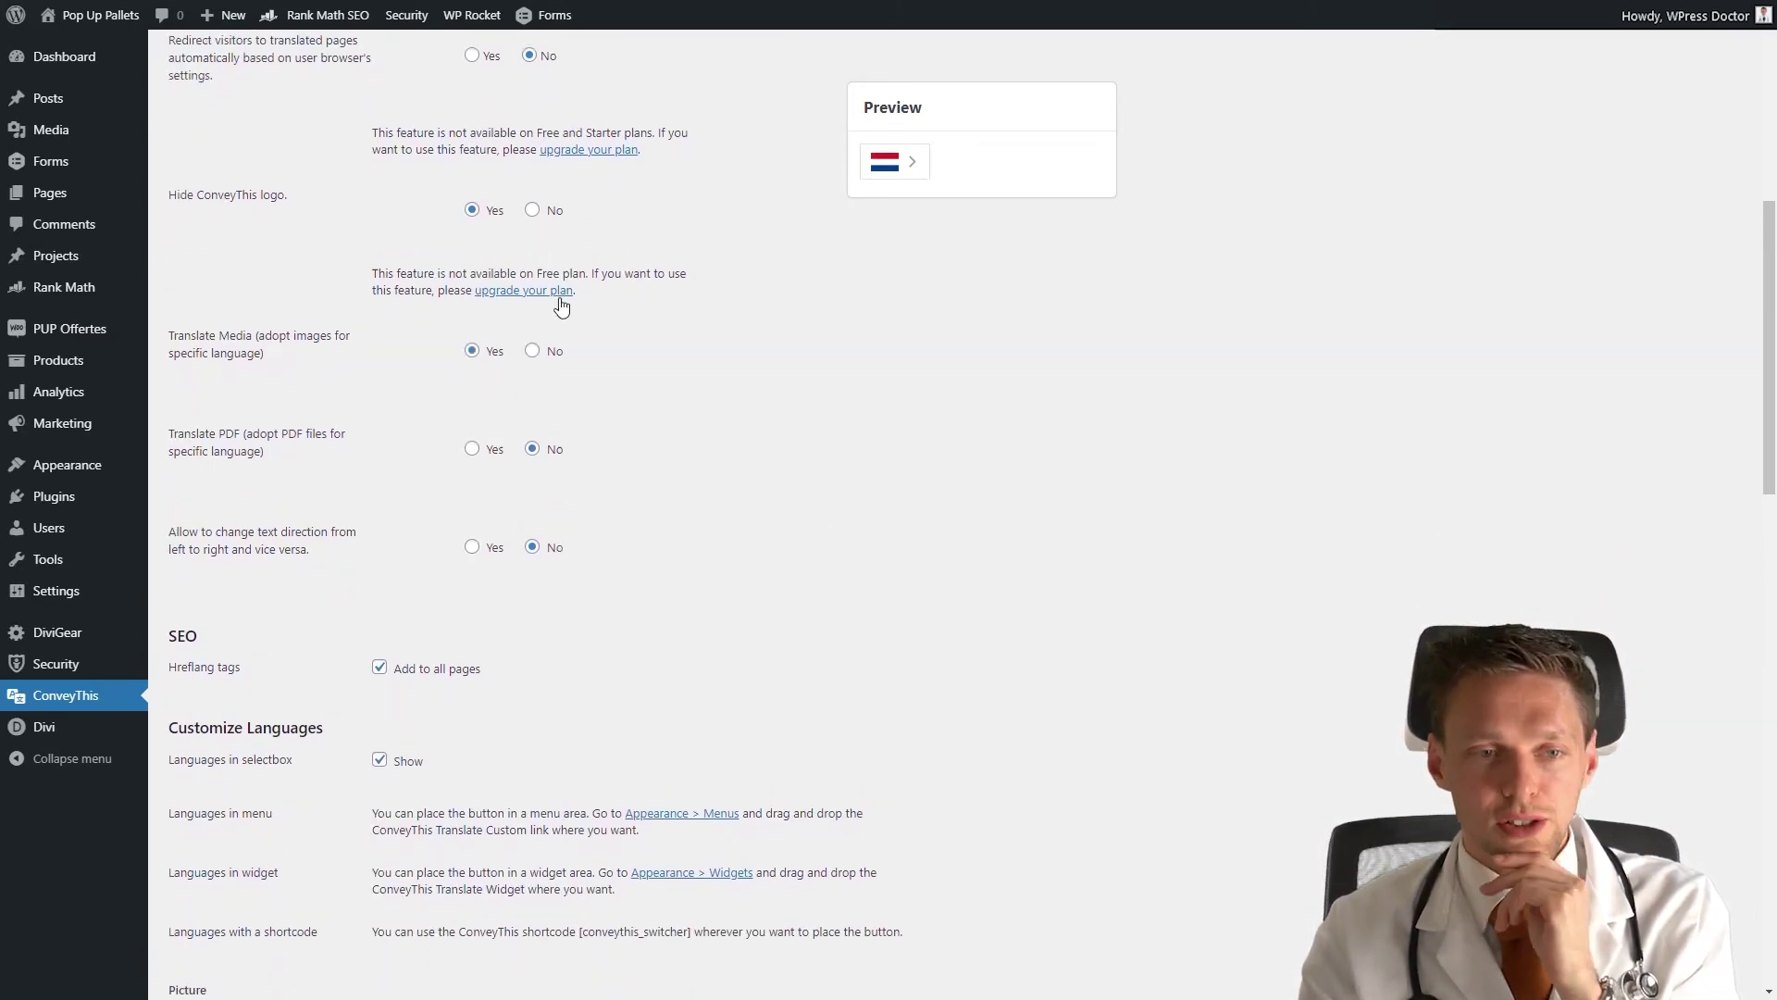
pyautogui.click(472, 356)
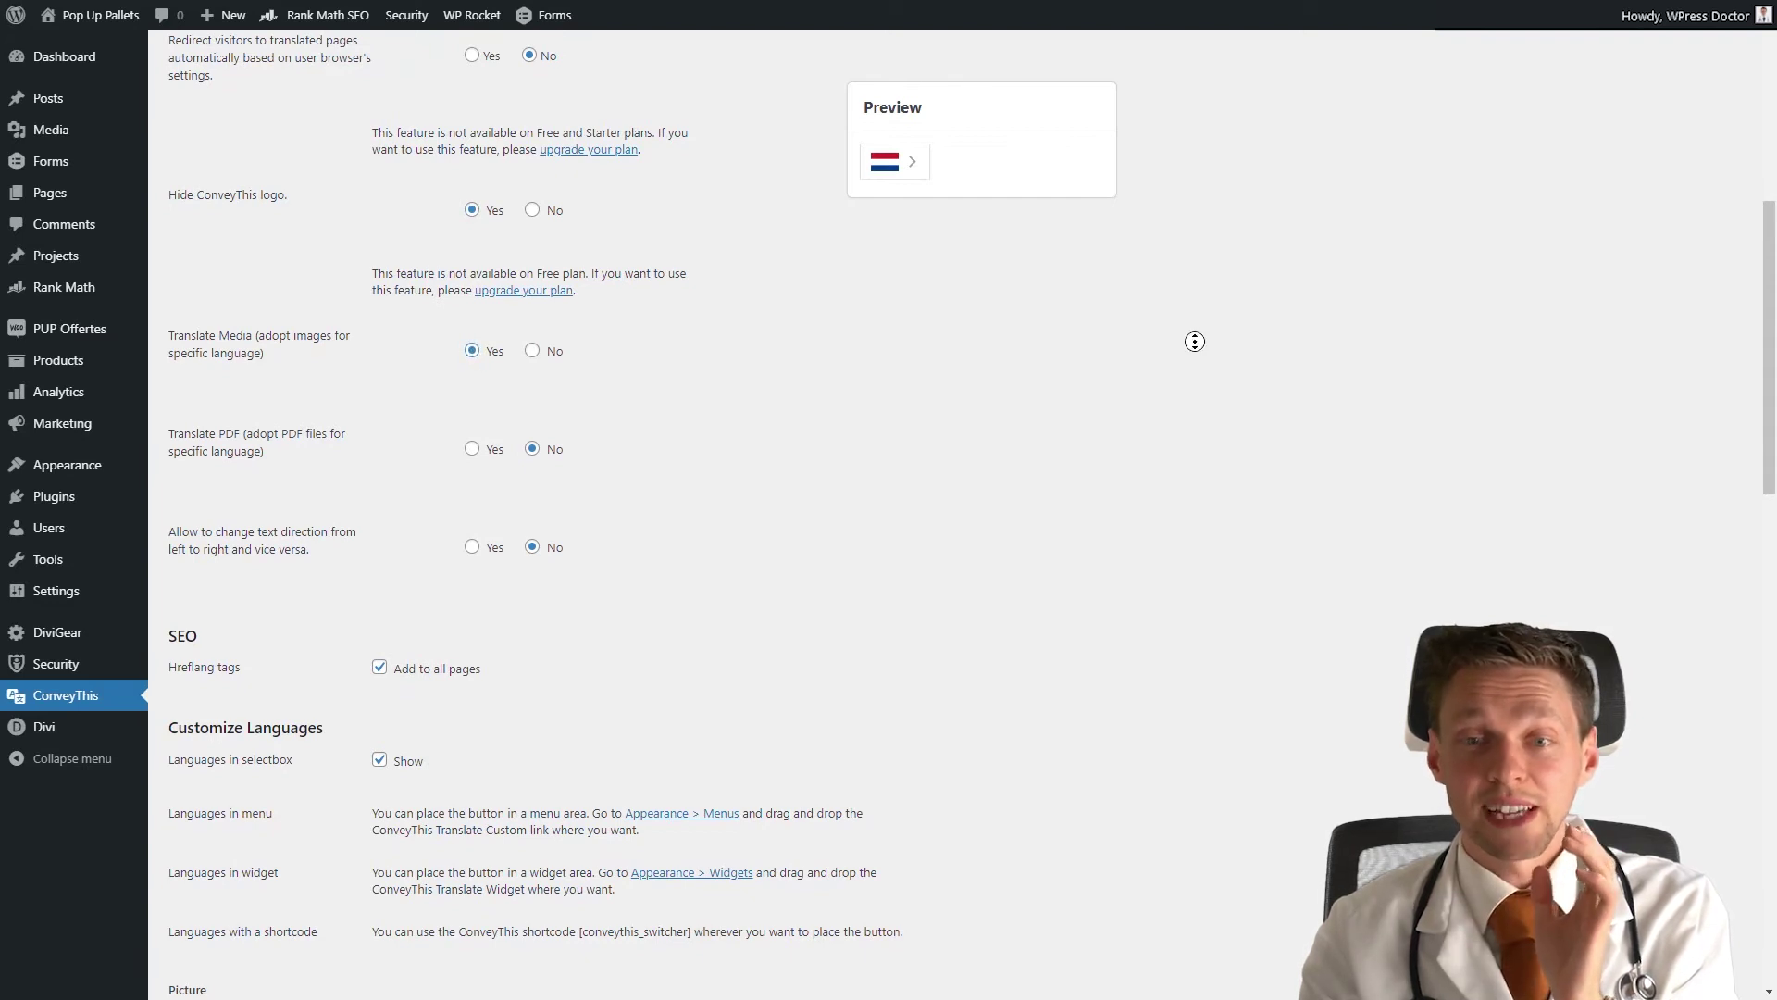
pyautogui.scroll(-15, 1192, 346)
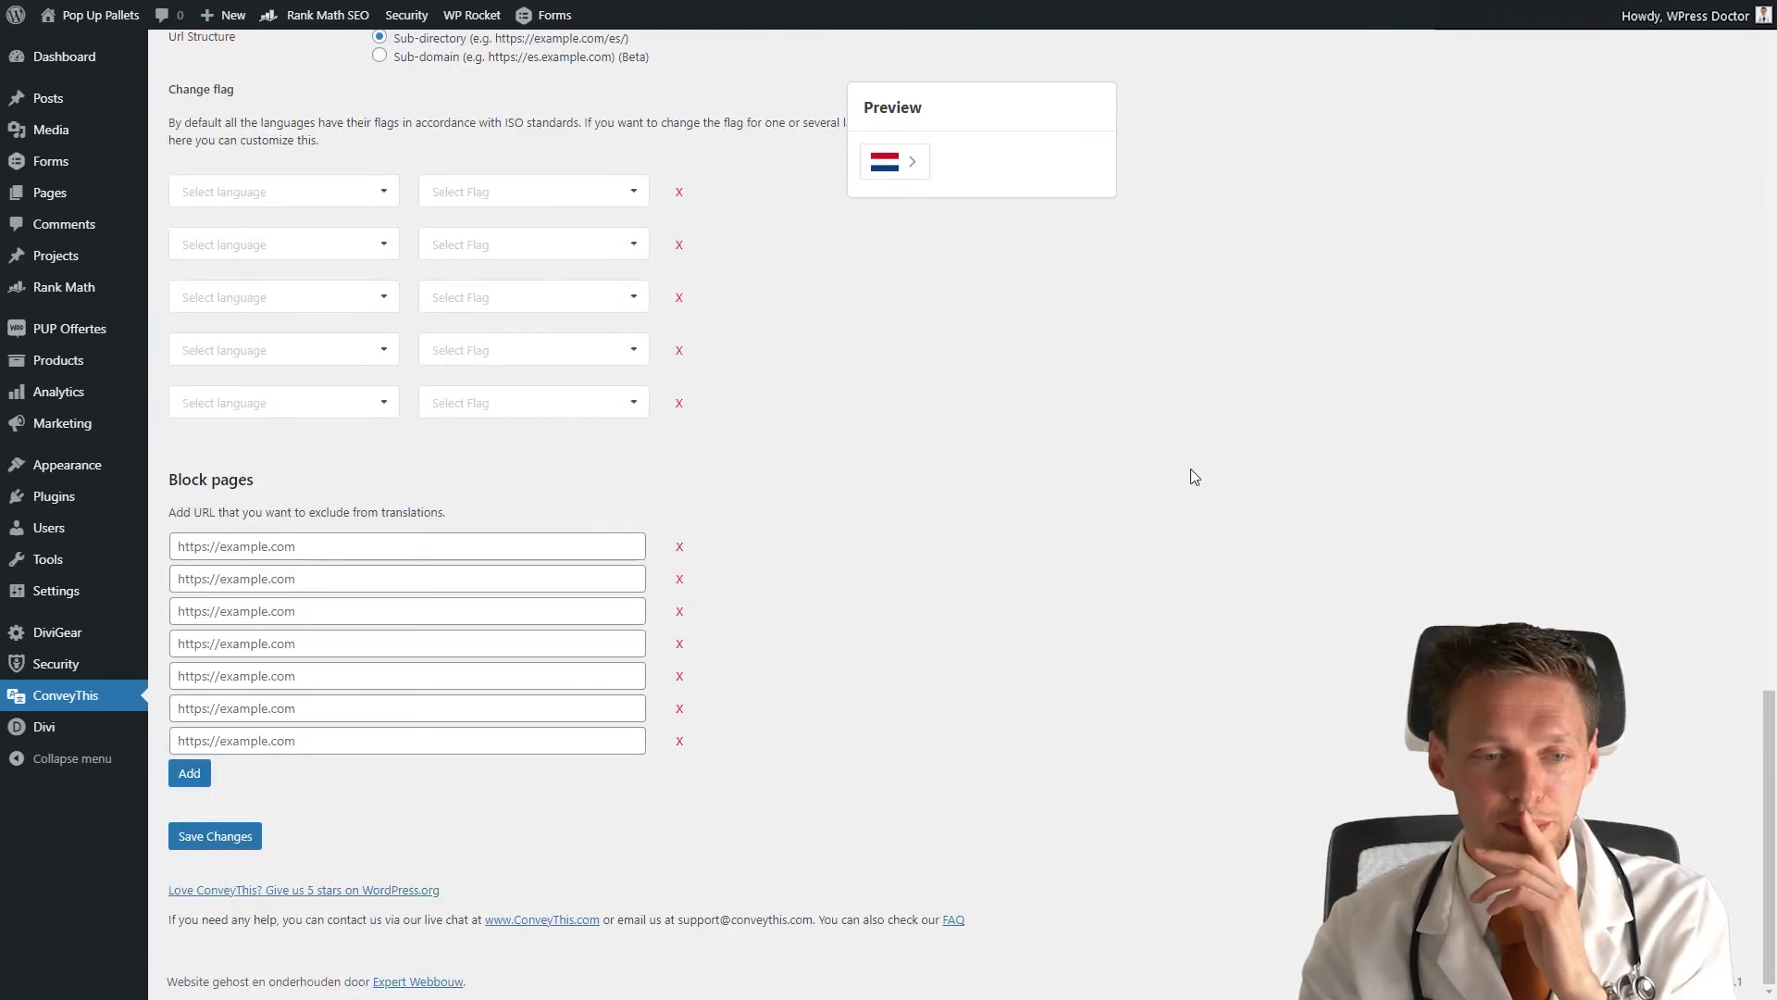
pyautogui.click(215, 836)
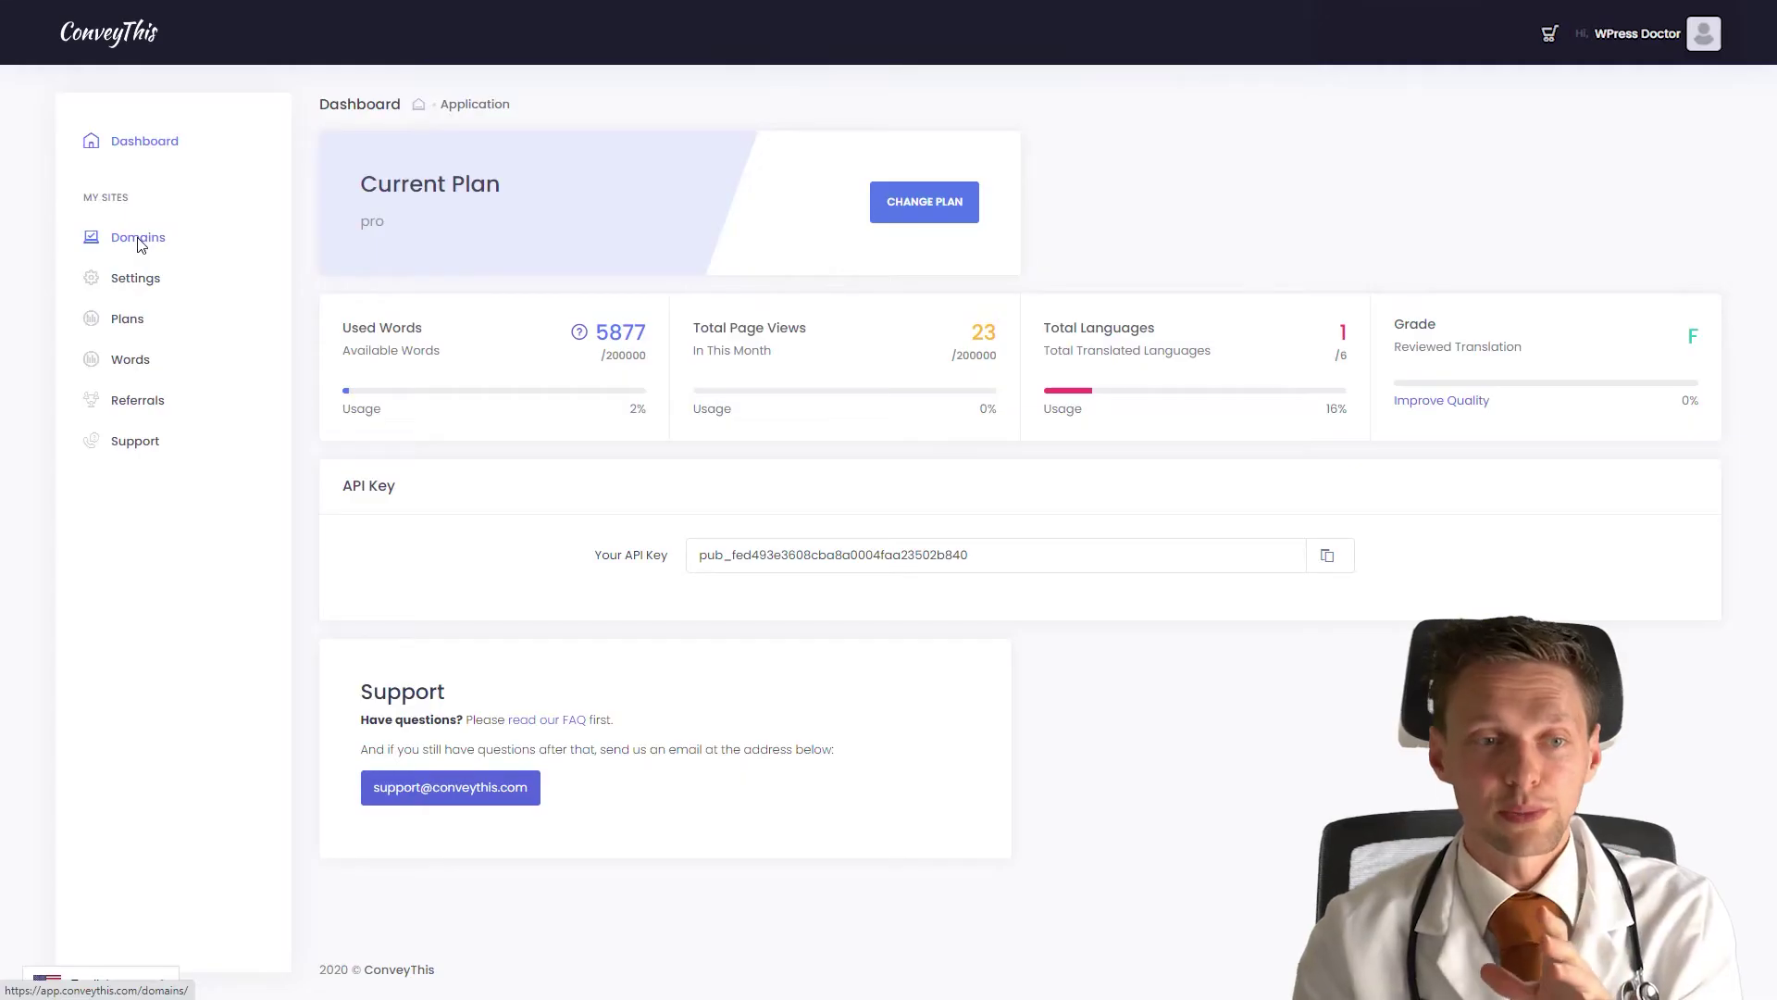
# - Go from Domains to popuppallets.nl's My Translations and launch the homepage in the Visual Editor
pyautogui.click(139, 238)
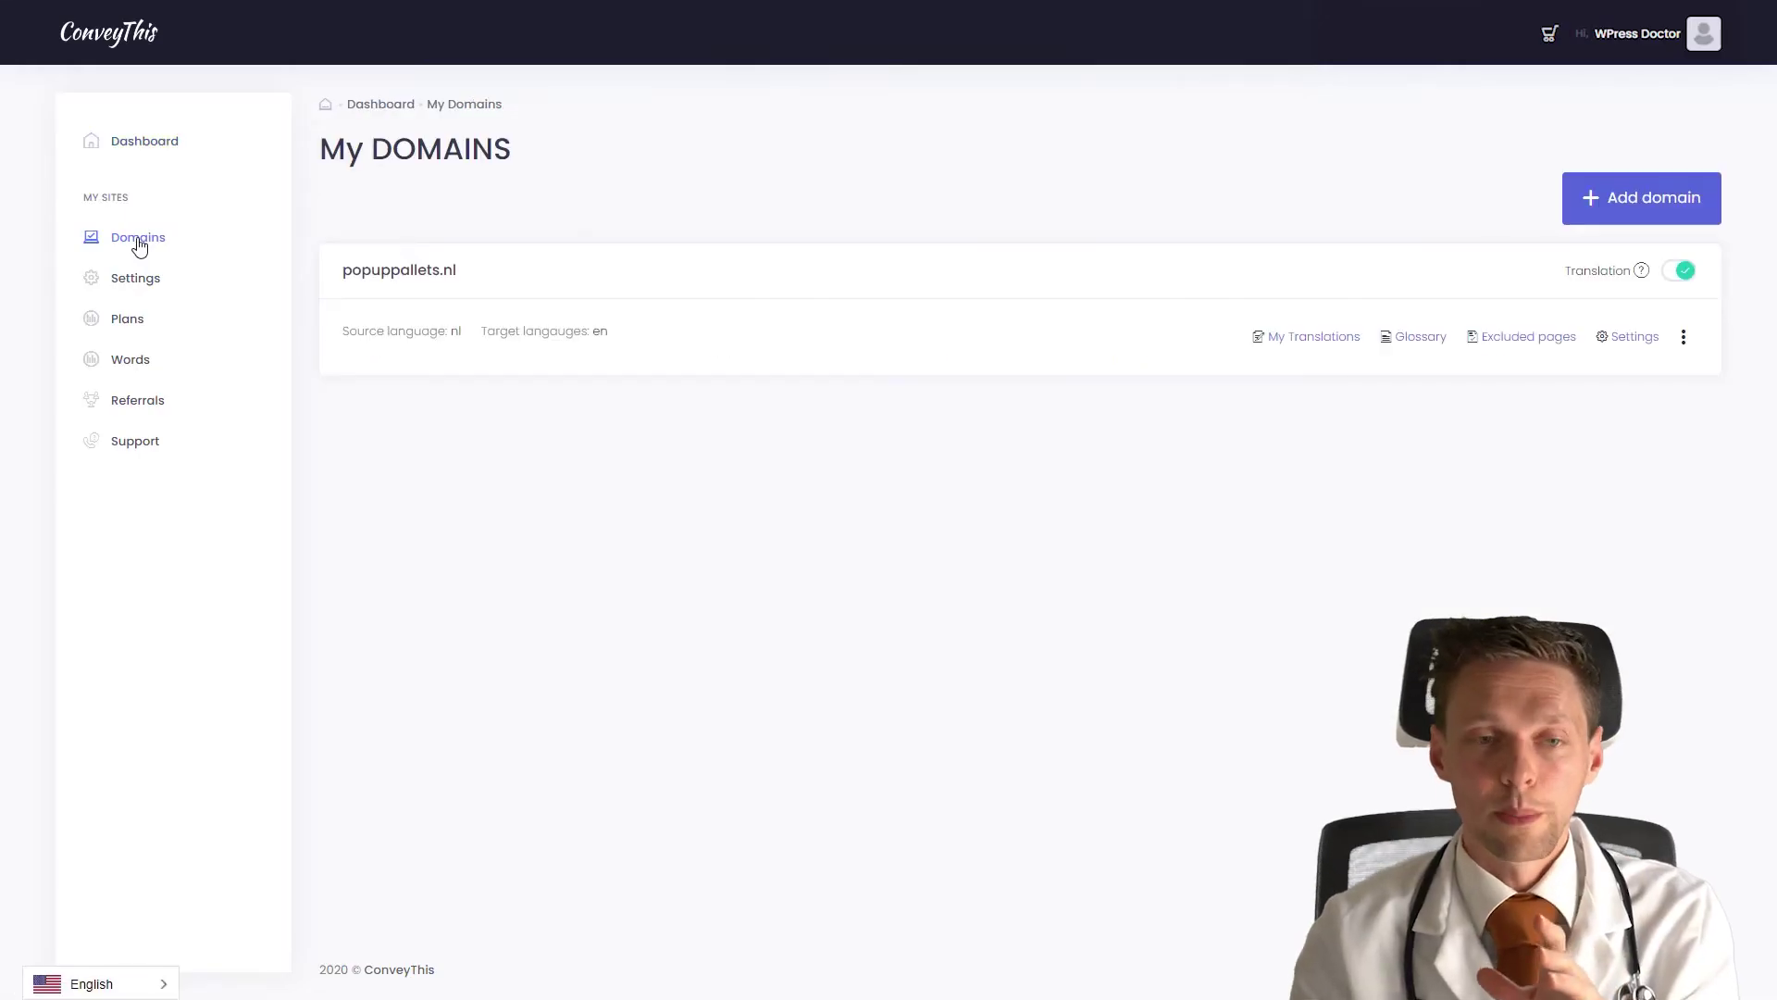
pyautogui.click(1304, 344)
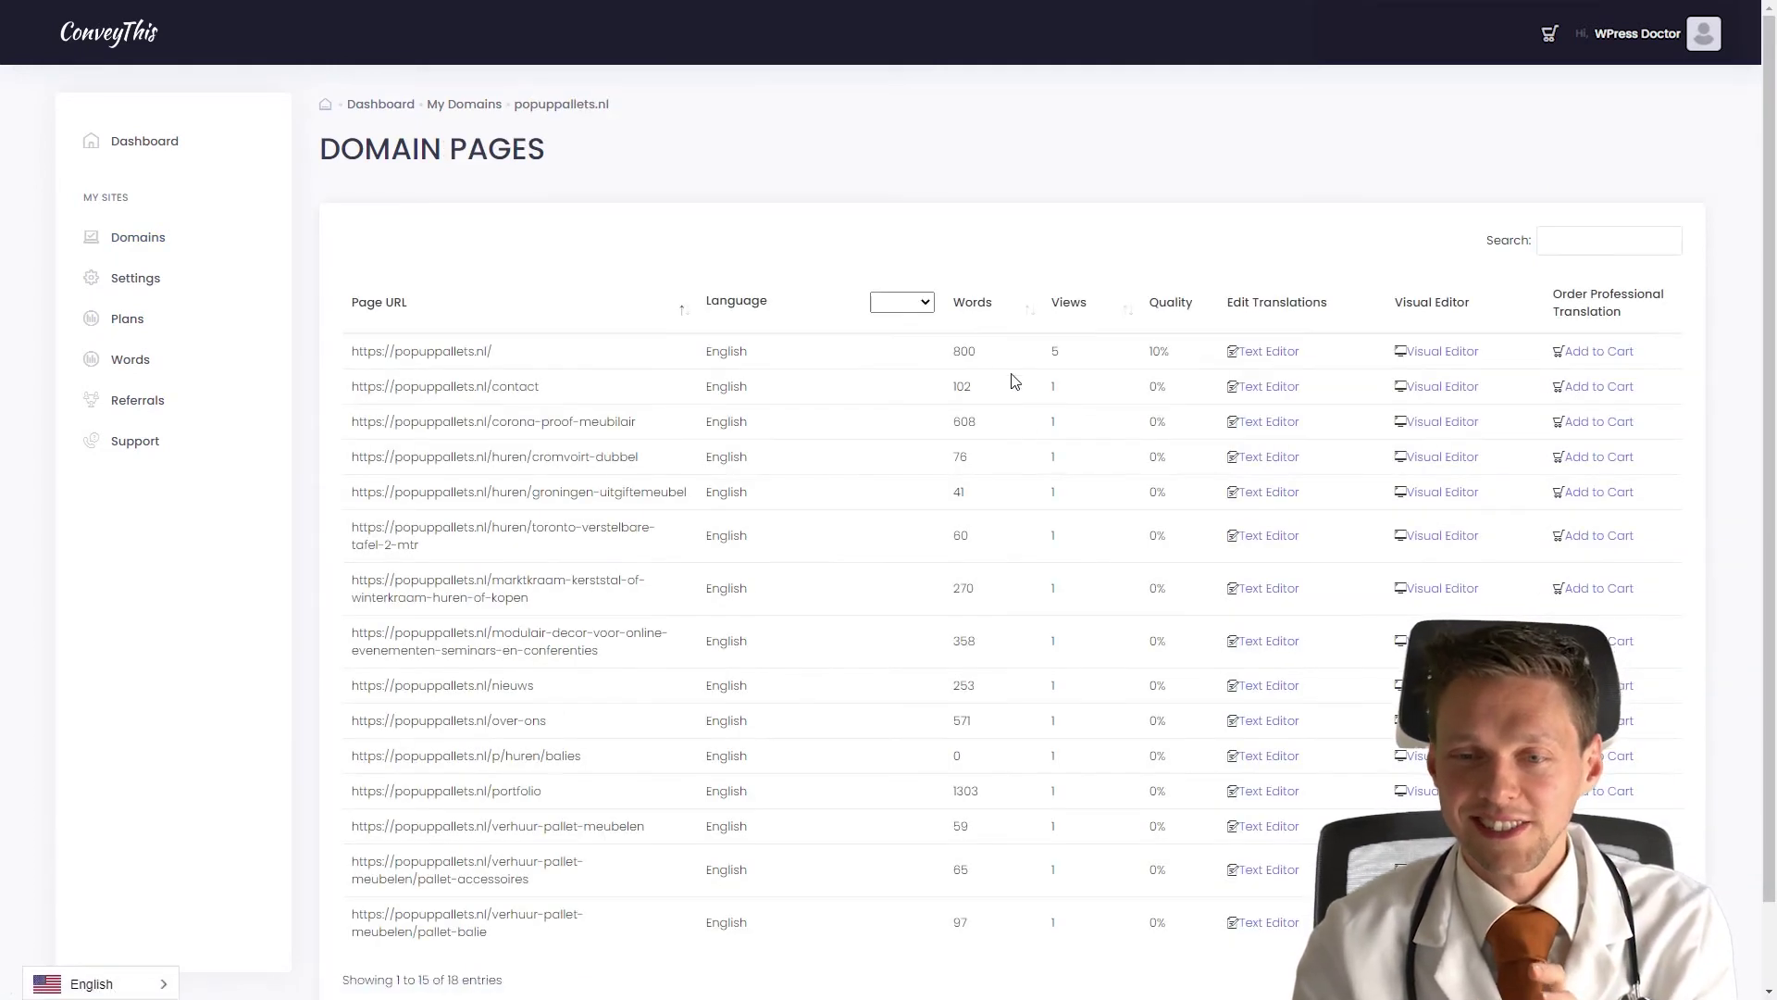
pyautogui.click(1468, 359)
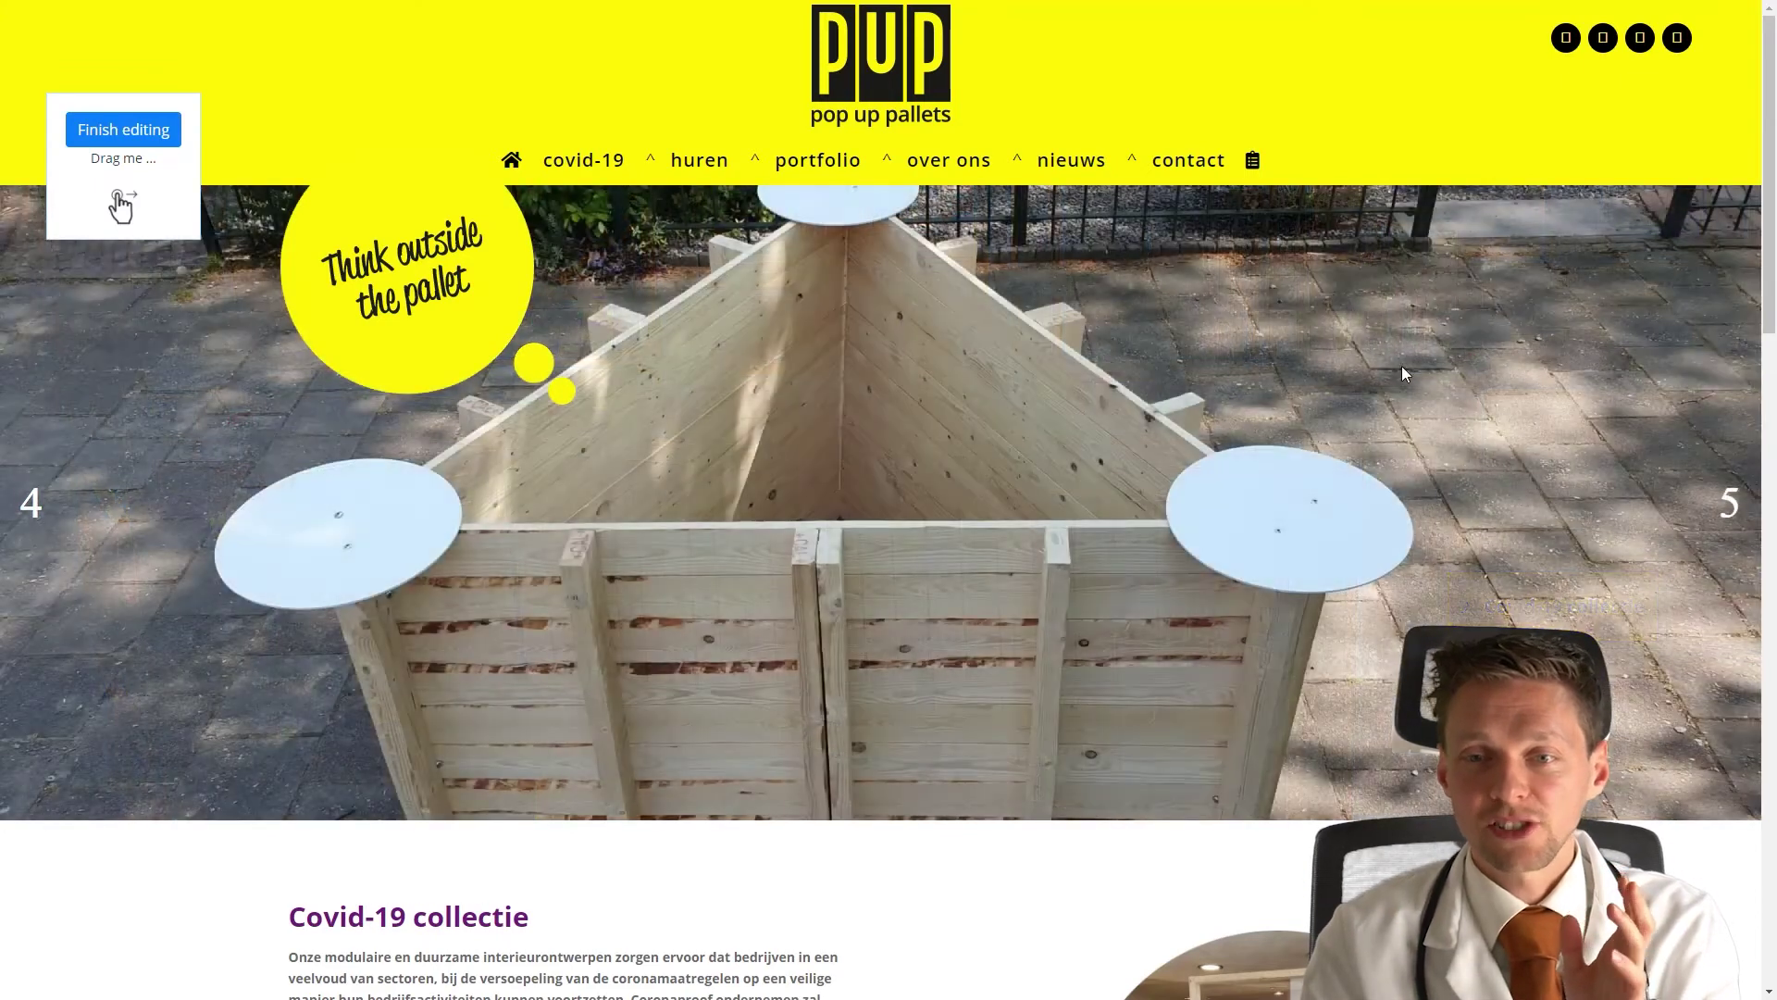
# - Try editing the Covid-19 section image's translation and dismiss the translation-not-found alert
pyautogui.middleClick(1401, 371)
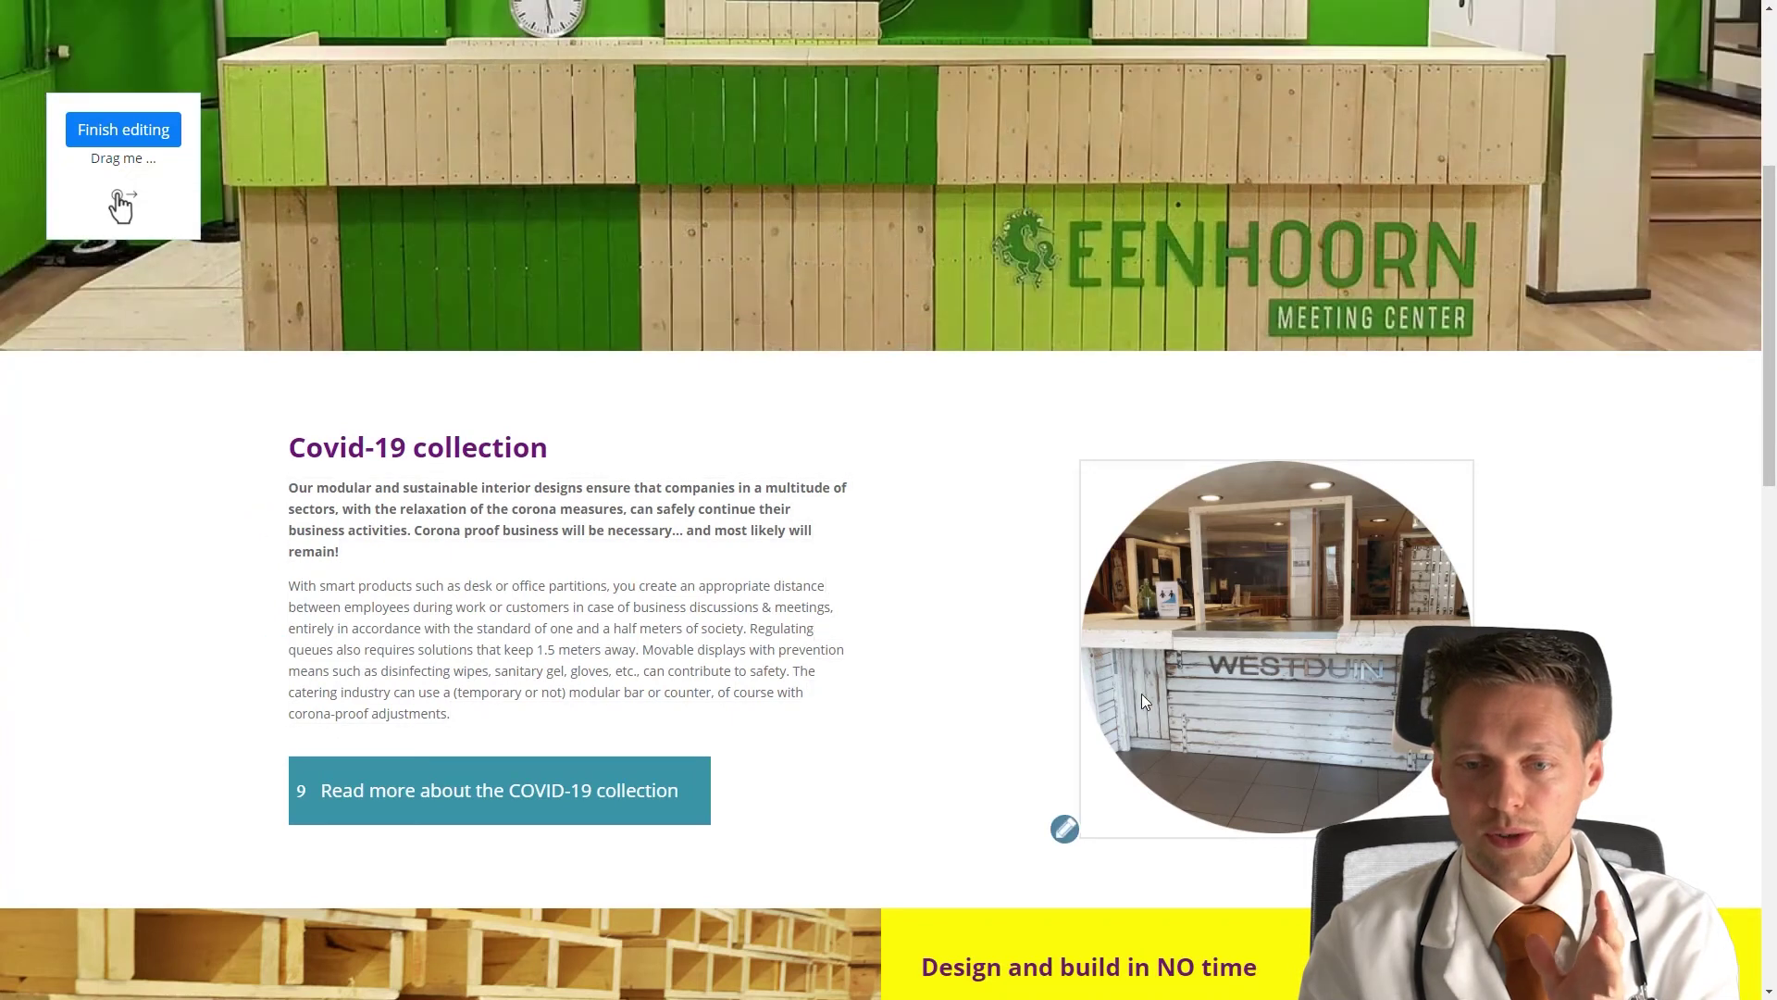
pyautogui.click(1069, 829)
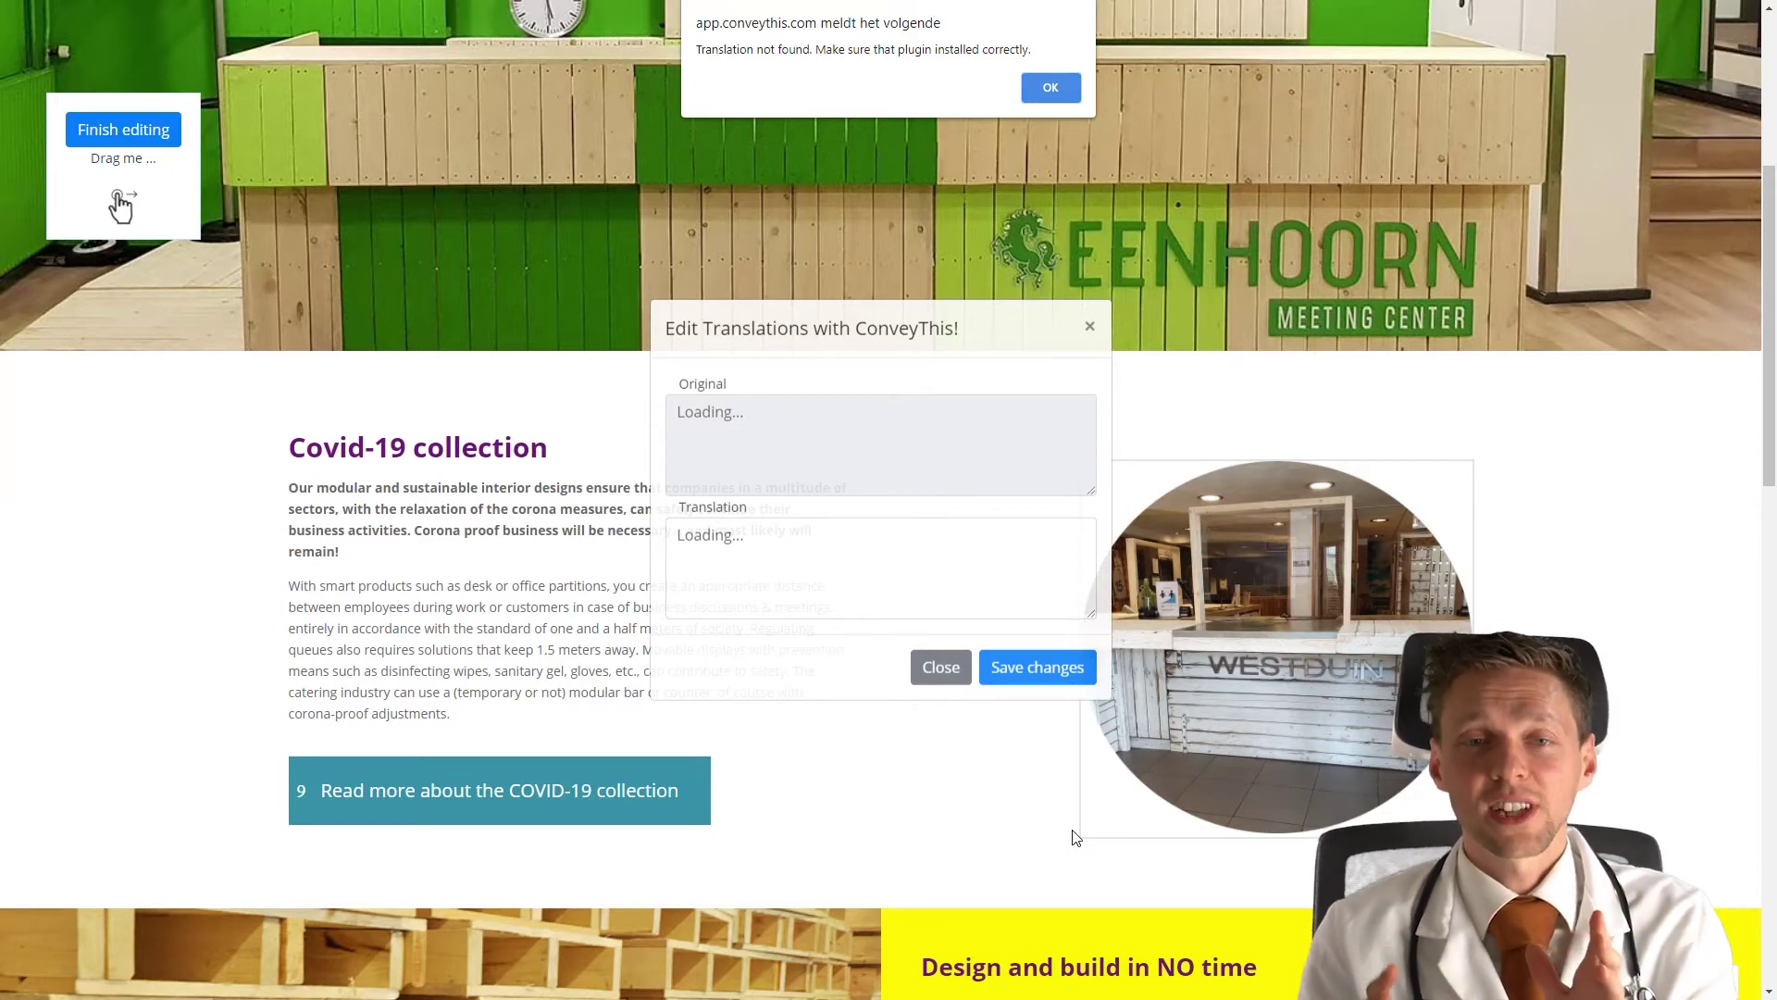
pyautogui.click(1051, 88)
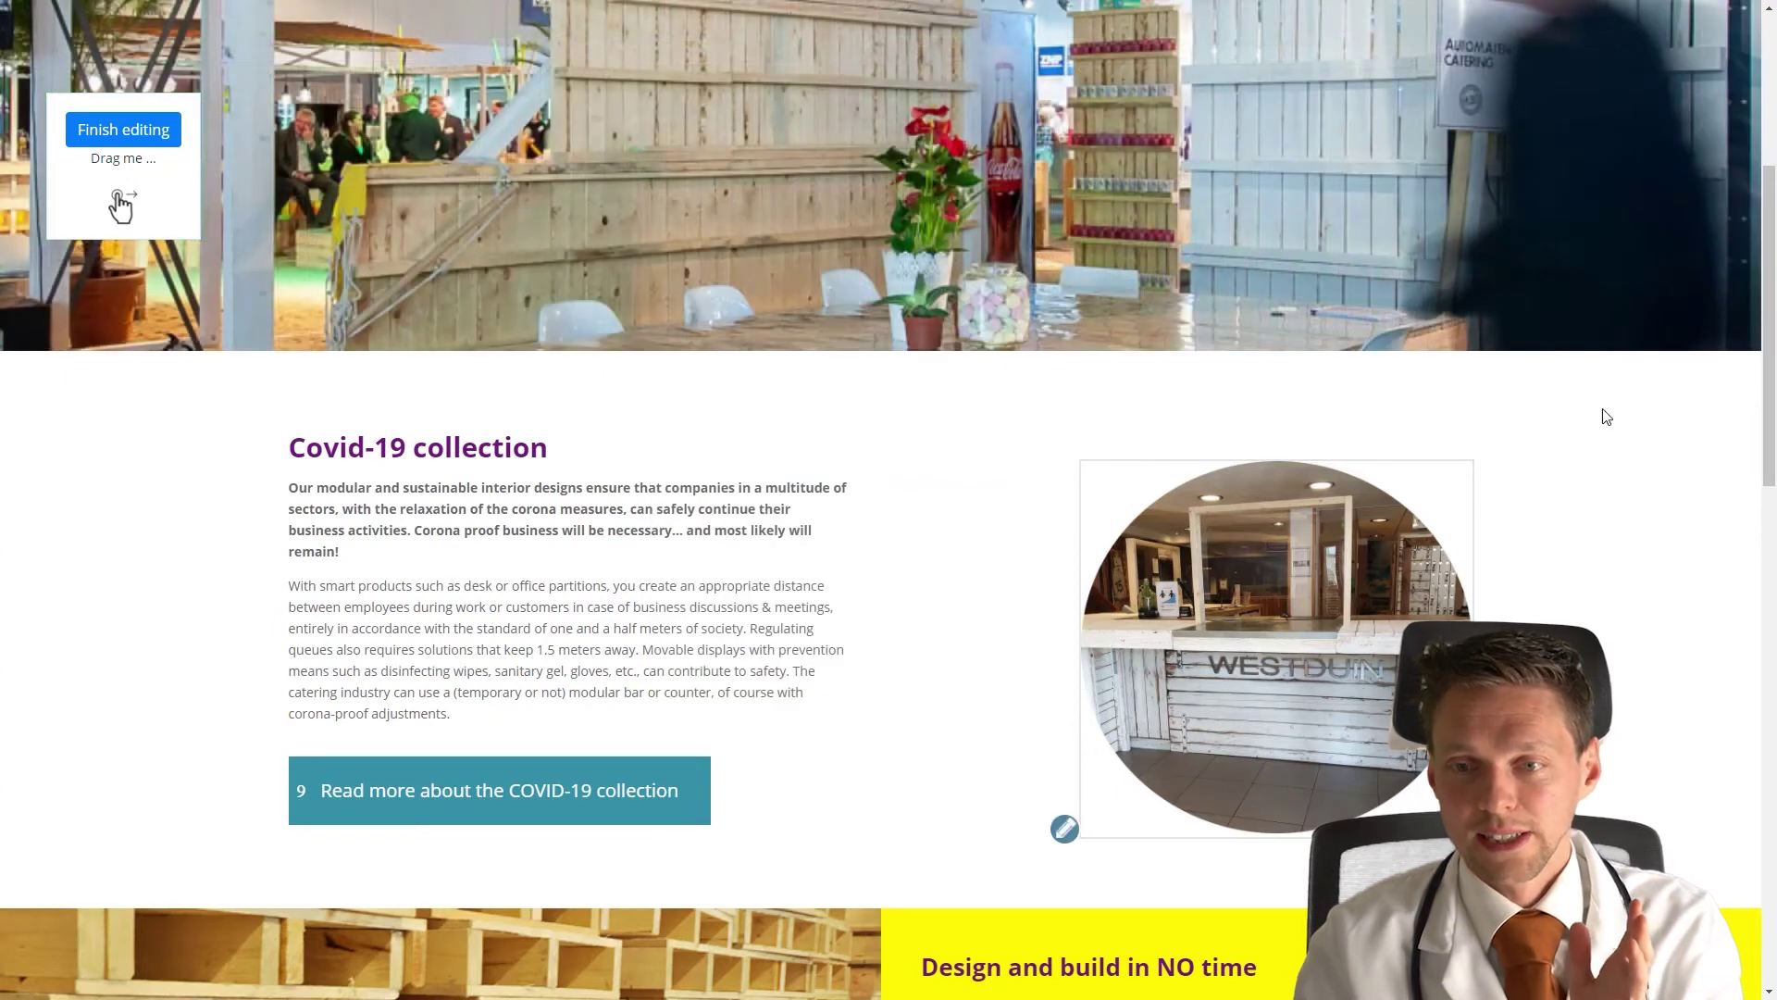
pyautogui.scroll(-7, 1605, 413)
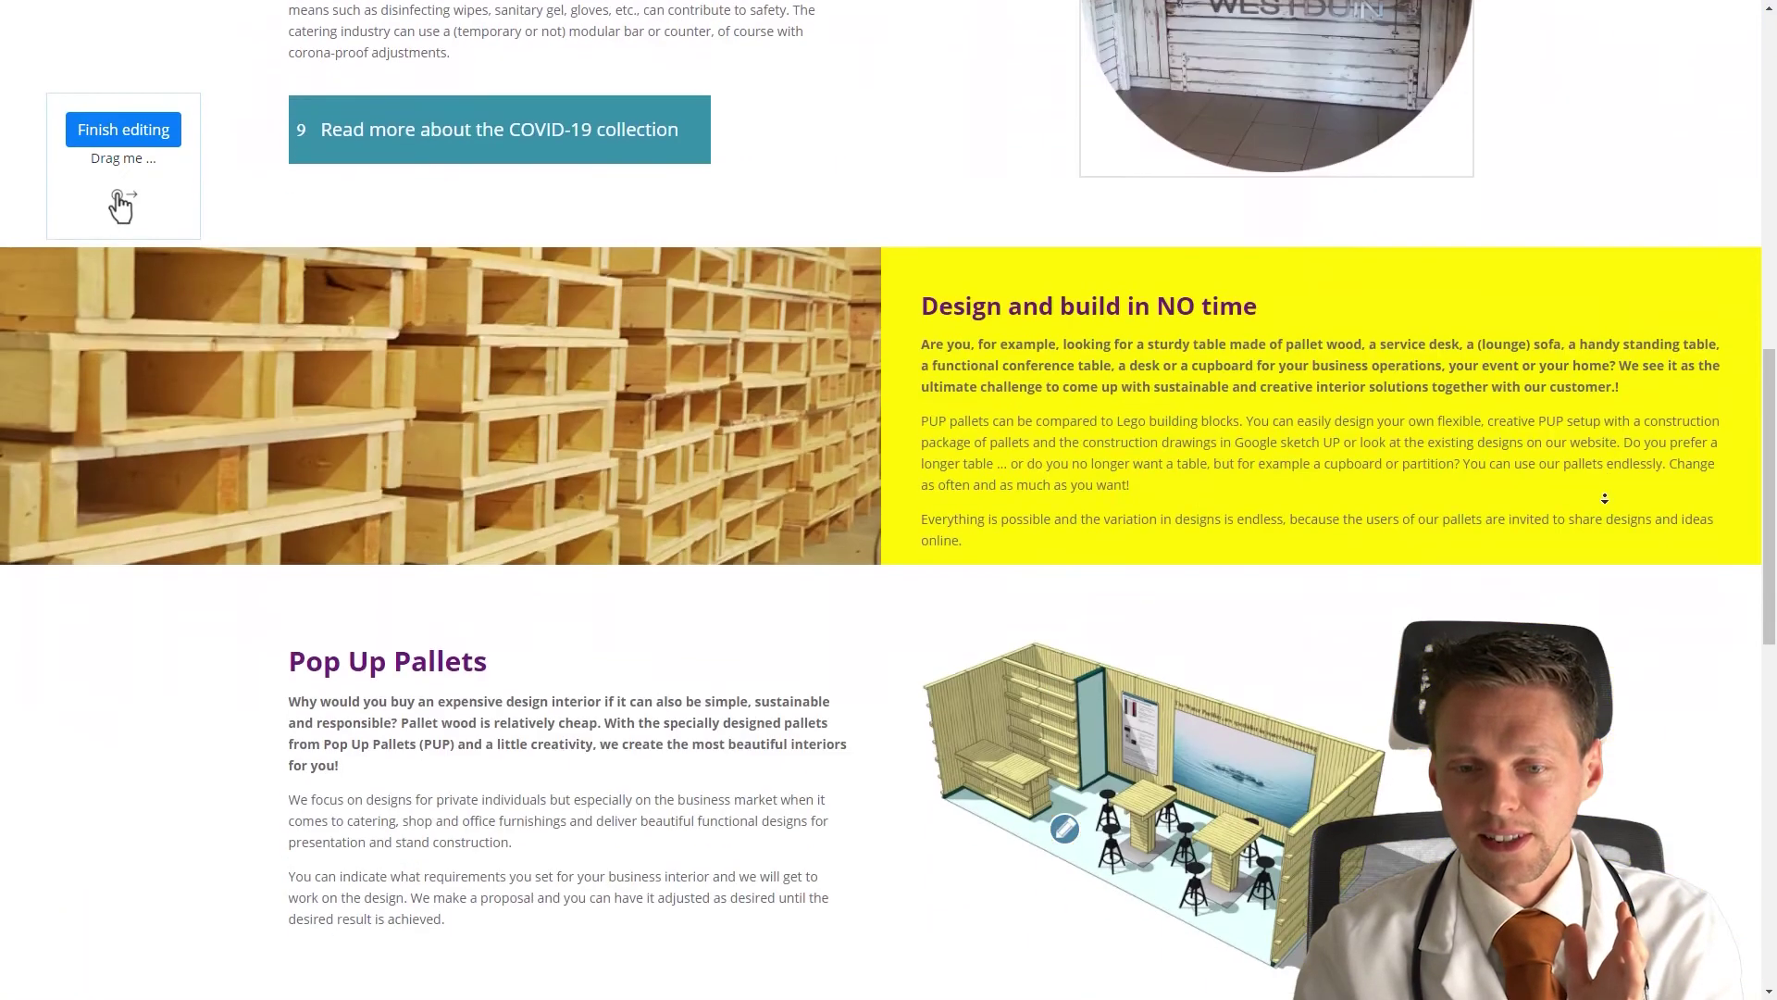
pyautogui.scroll(-4, 1604, 498)
# - Try the Pop Up Pallets and Project card image translations, dismiss the alerts, and close the editing box
pyautogui.click(892, 640)
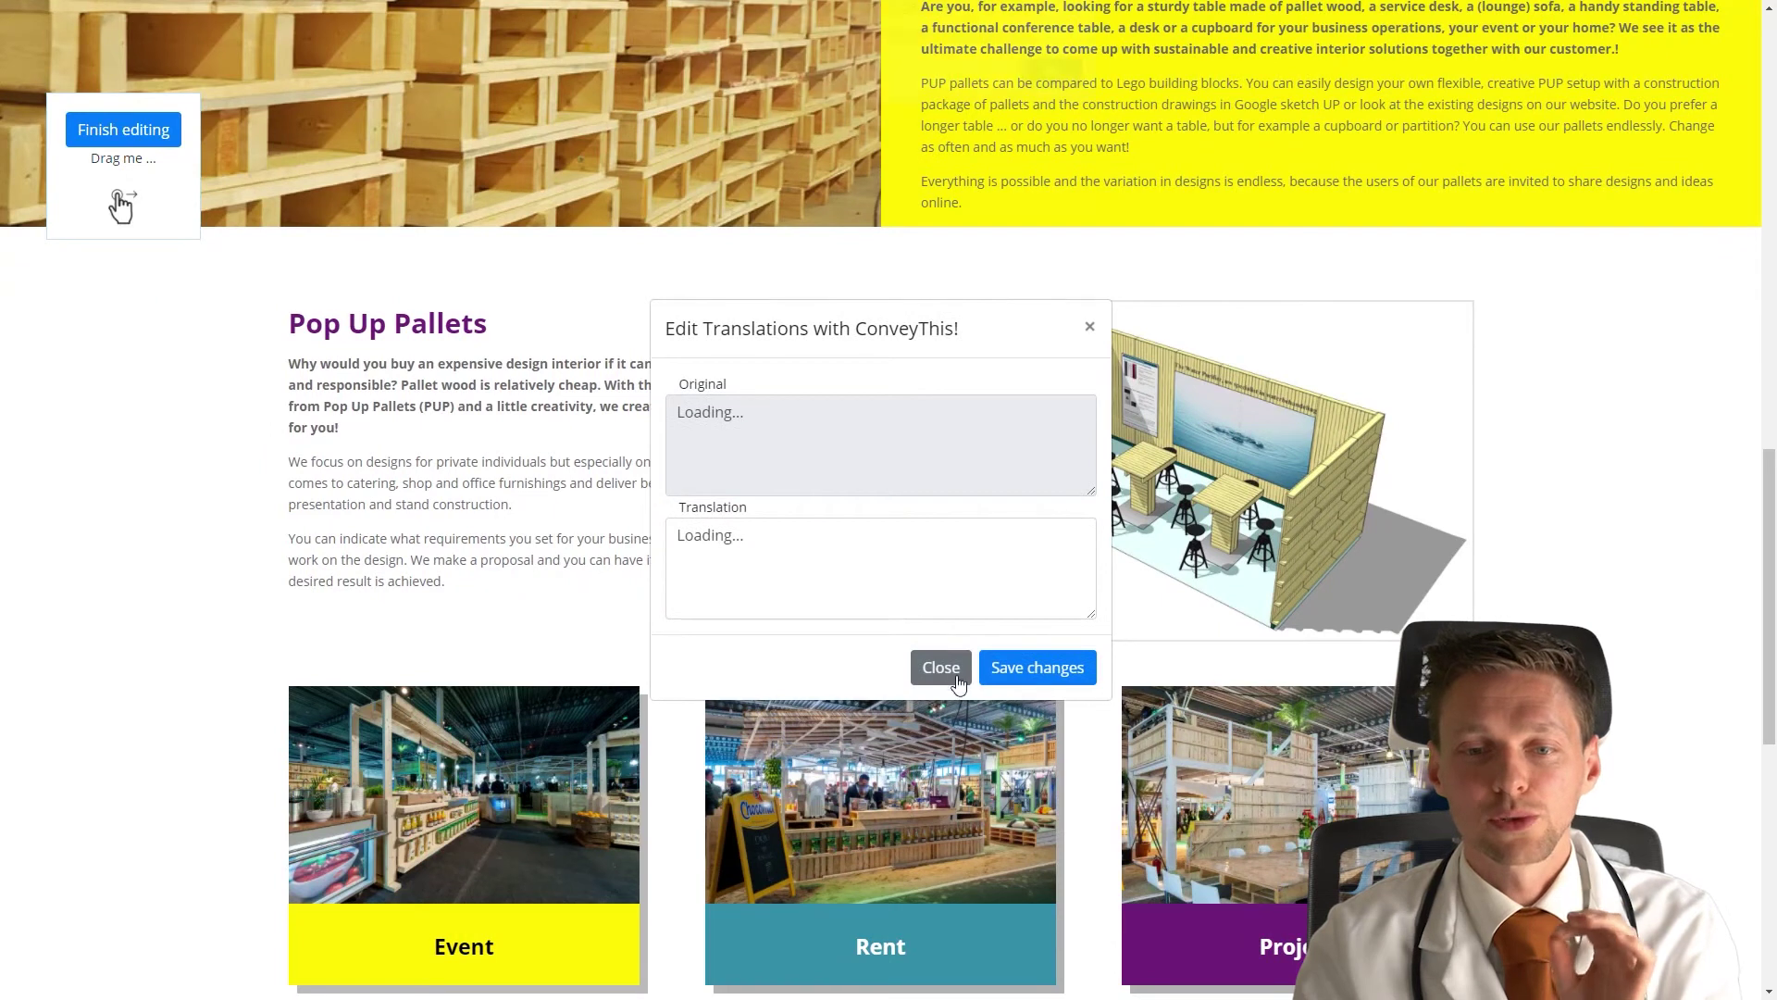
pyautogui.click(1050, 87)
pyautogui.click(896, 631)
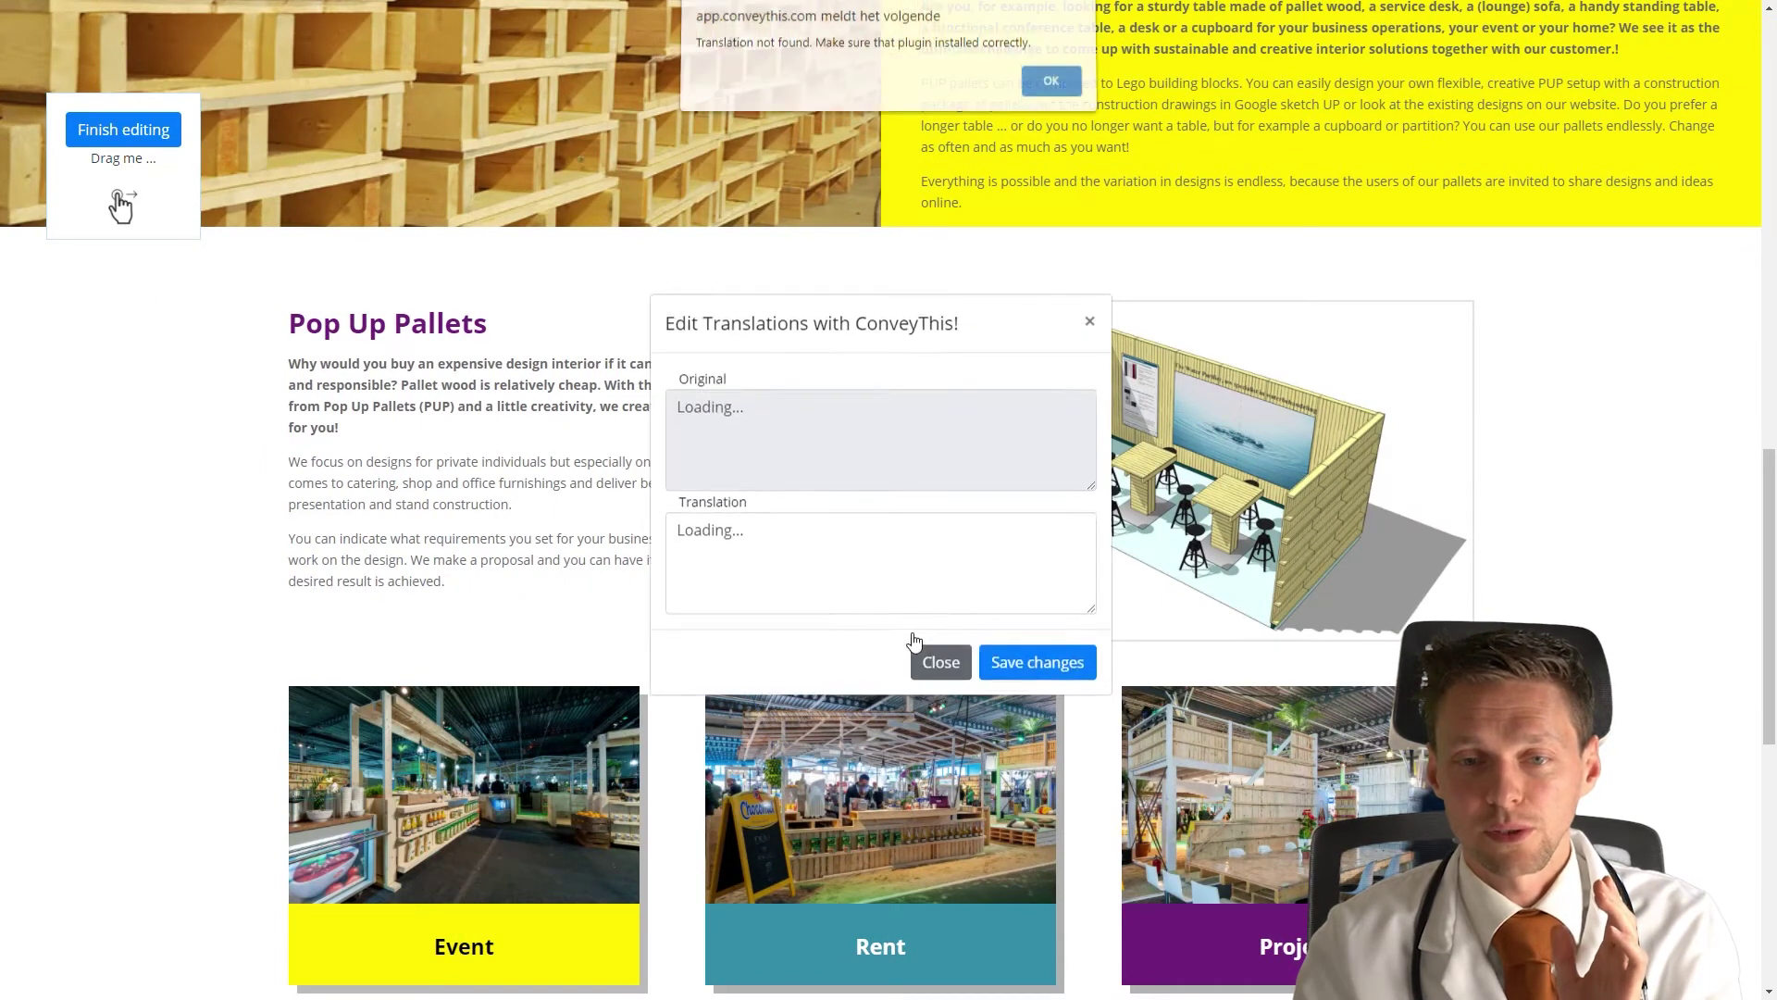
pyautogui.click(1051, 87)
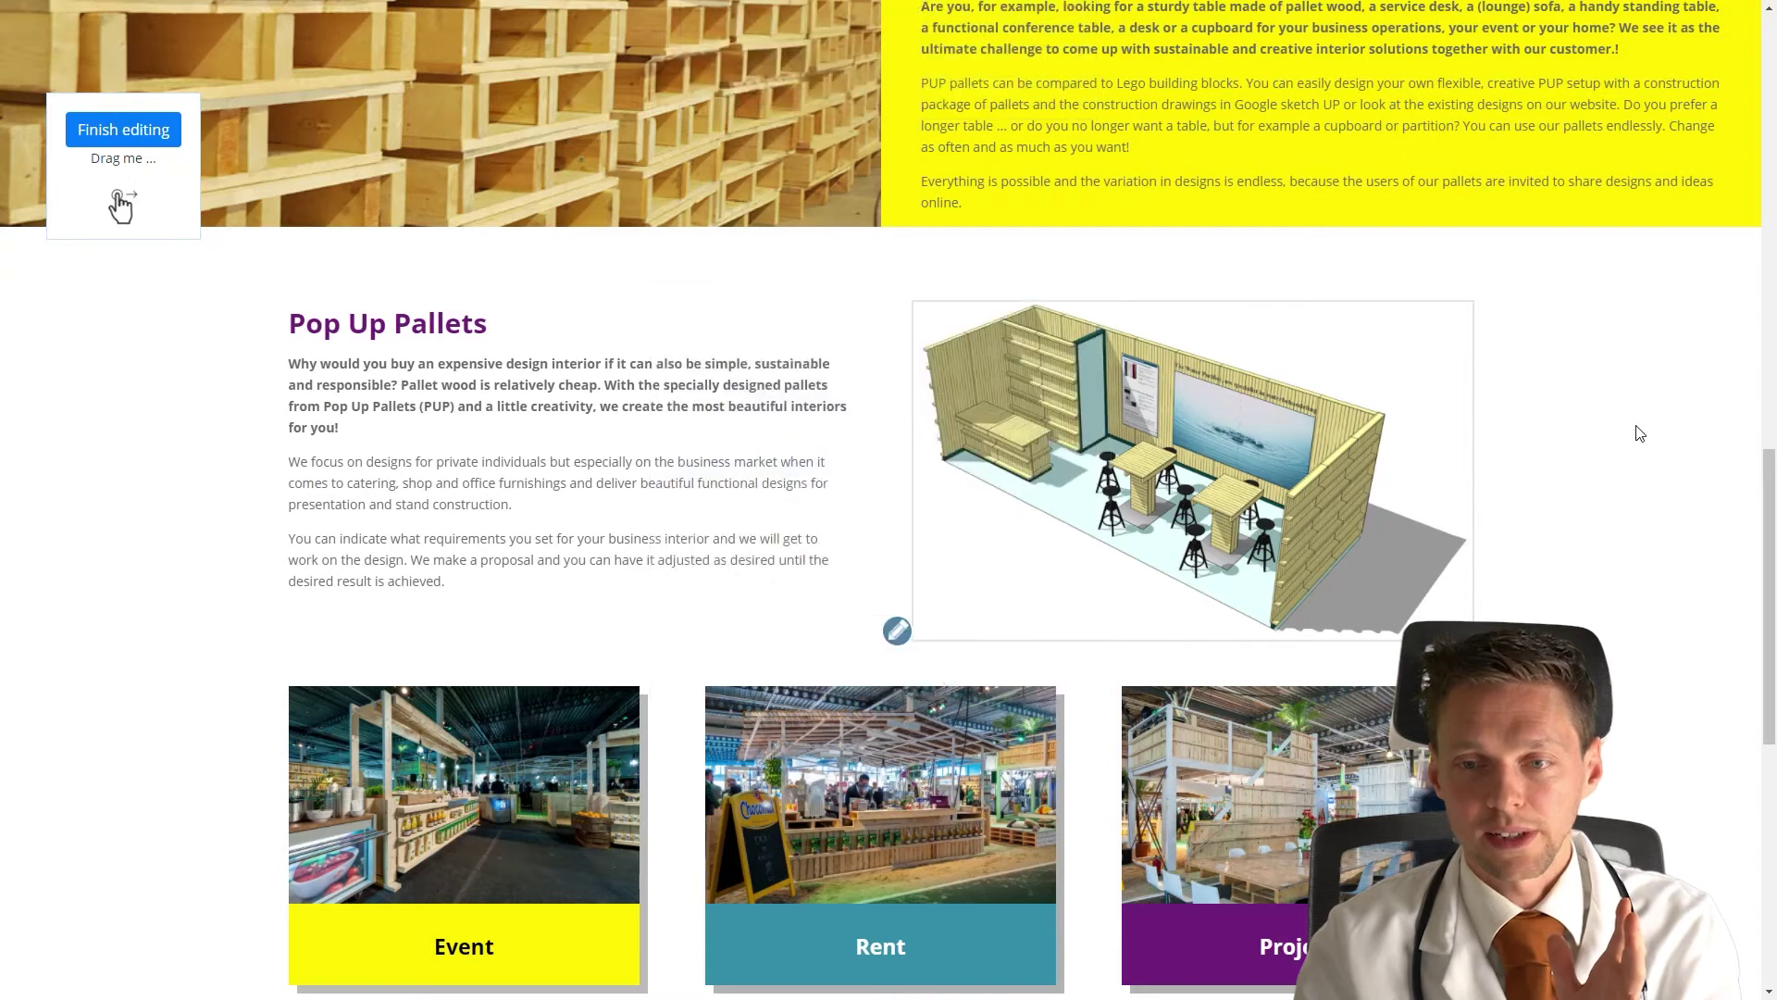
pyautogui.scroll(-1, 1636, 453)
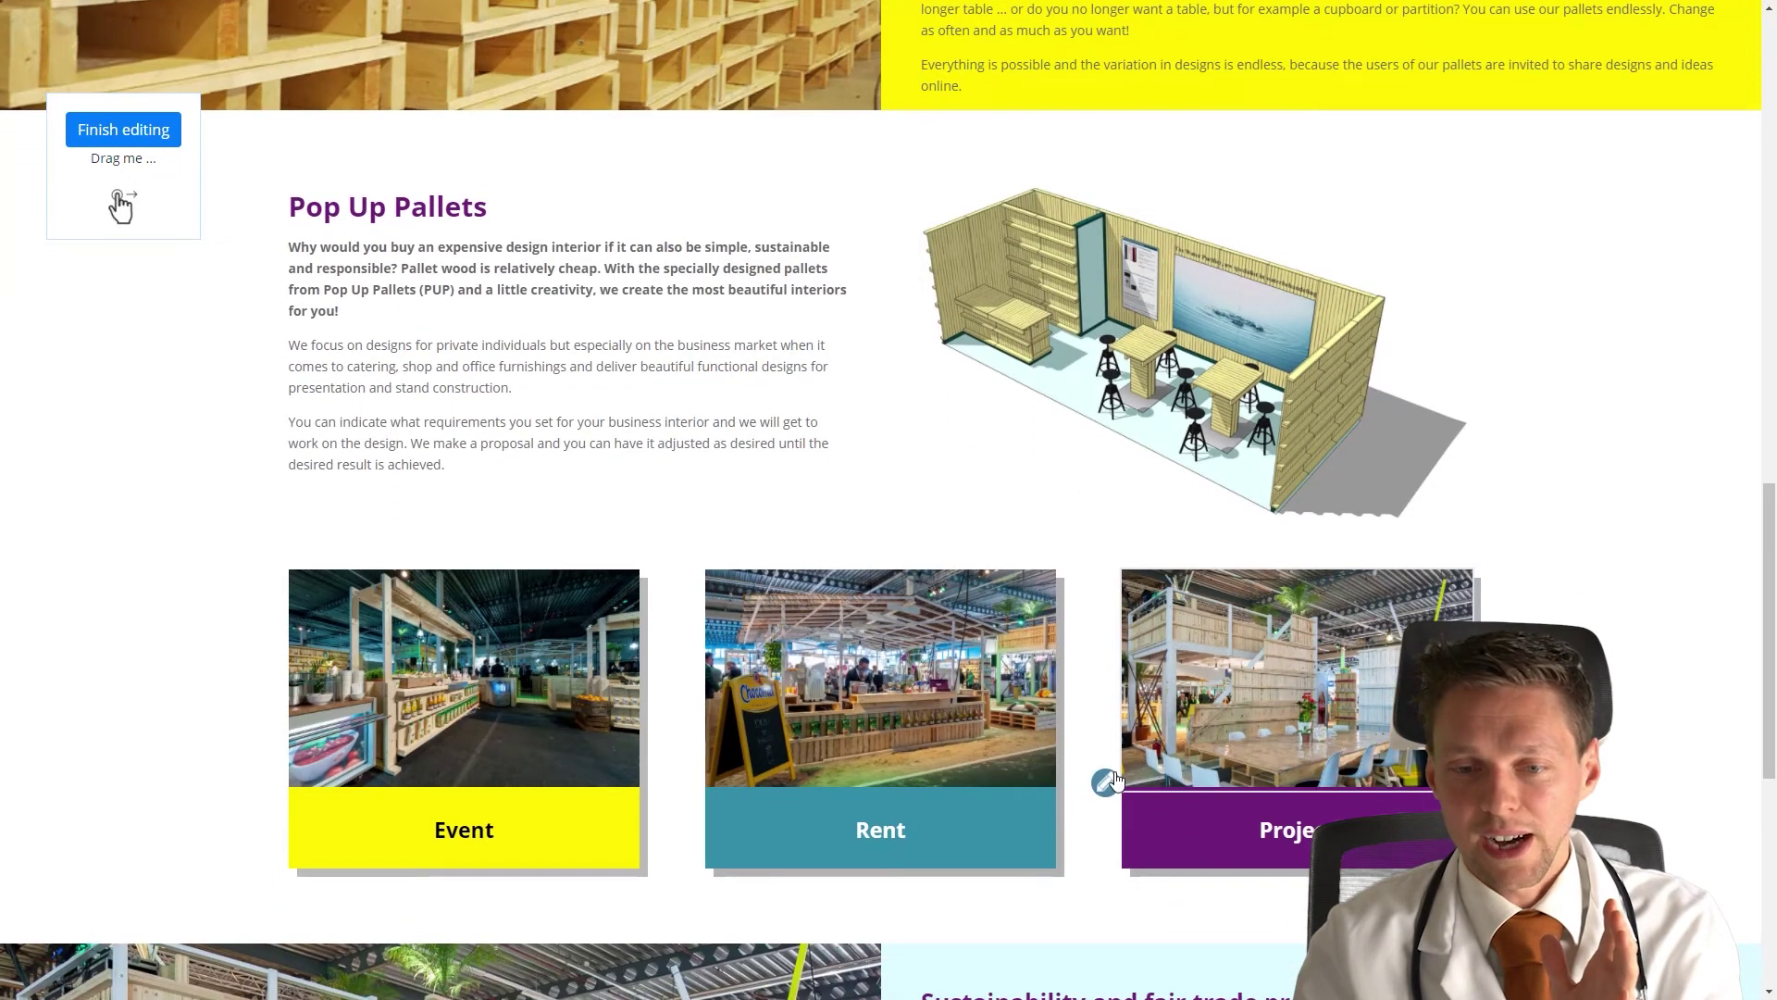
pyautogui.click(1109, 777)
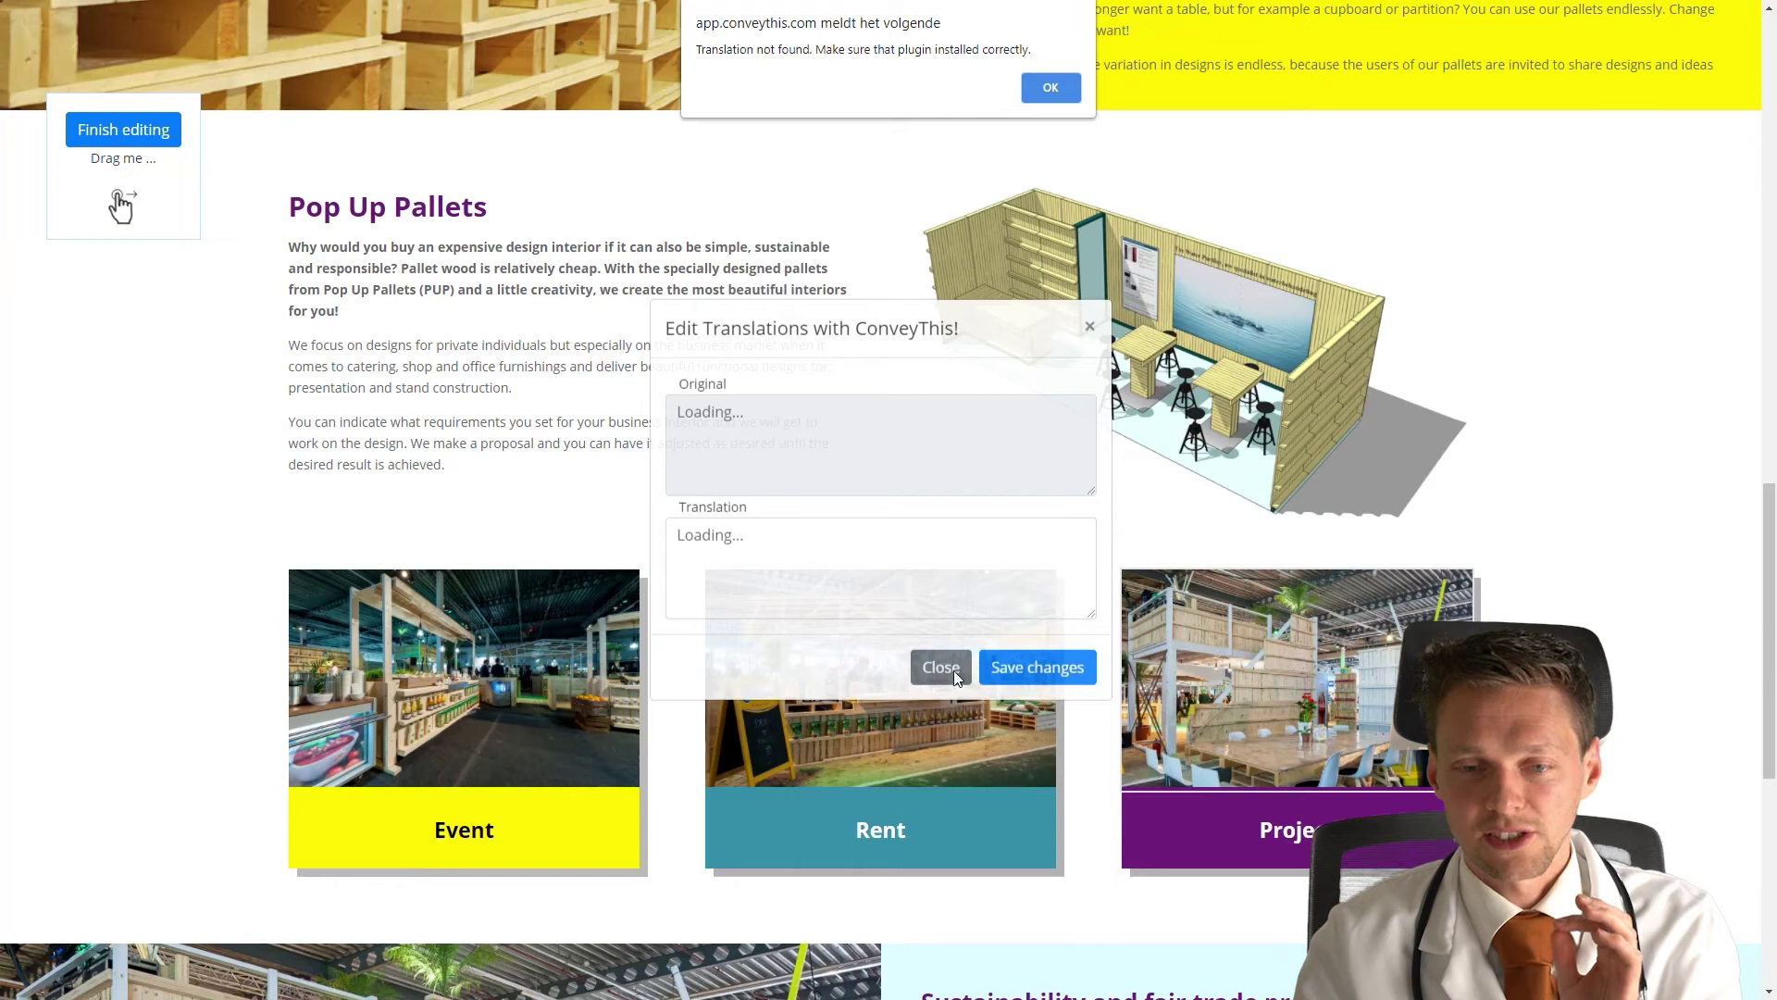
pyautogui.click(1050, 87)
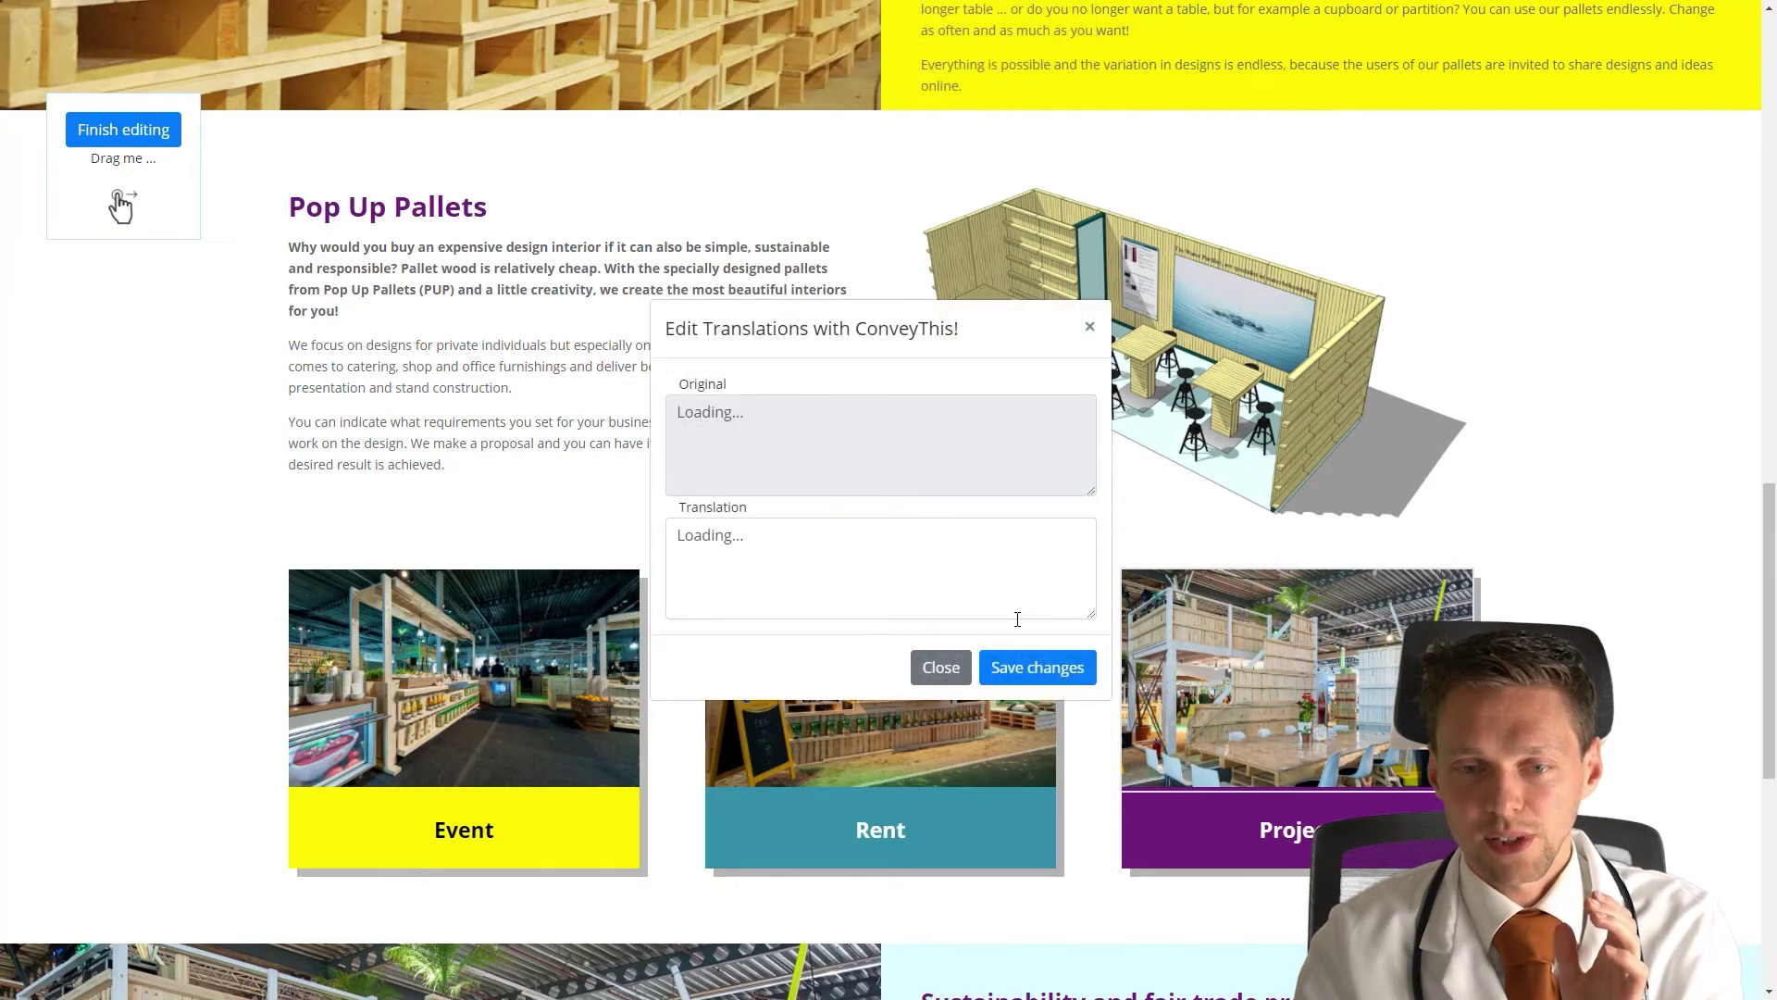
pyautogui.click(940, 672)
pyautogui.scroll(-8, 682, 667)
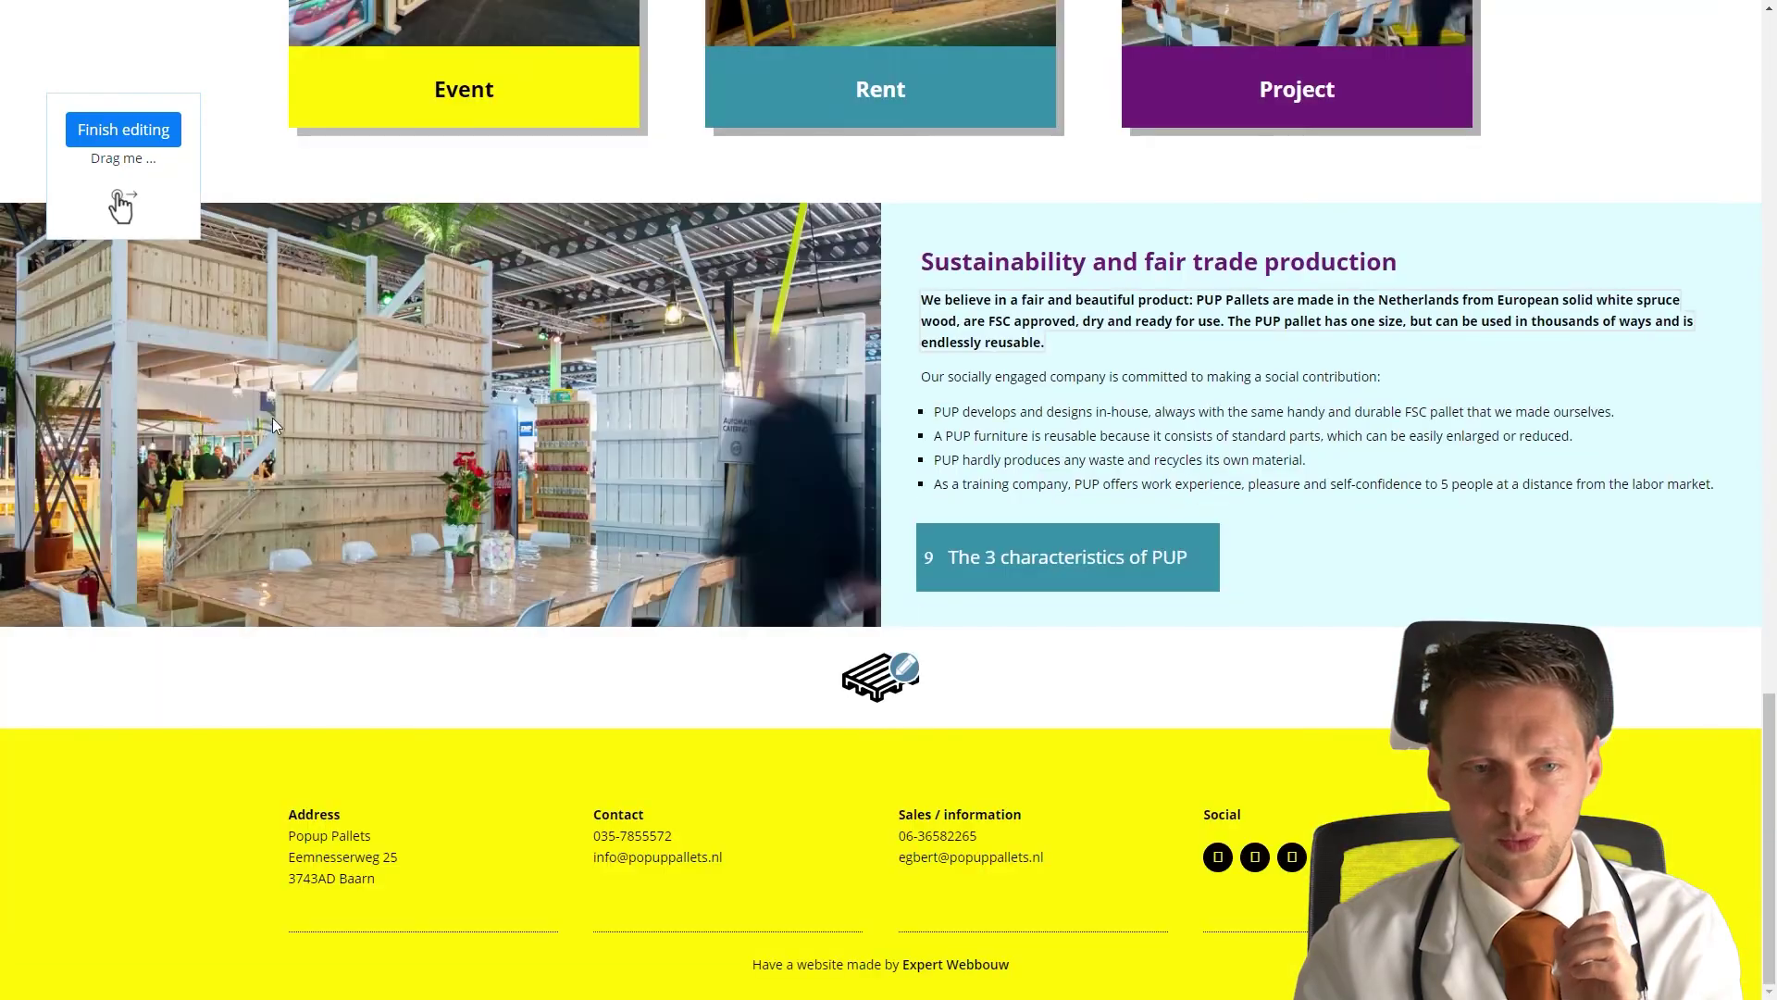
pyautogui.scroll(20, 1379, 444)
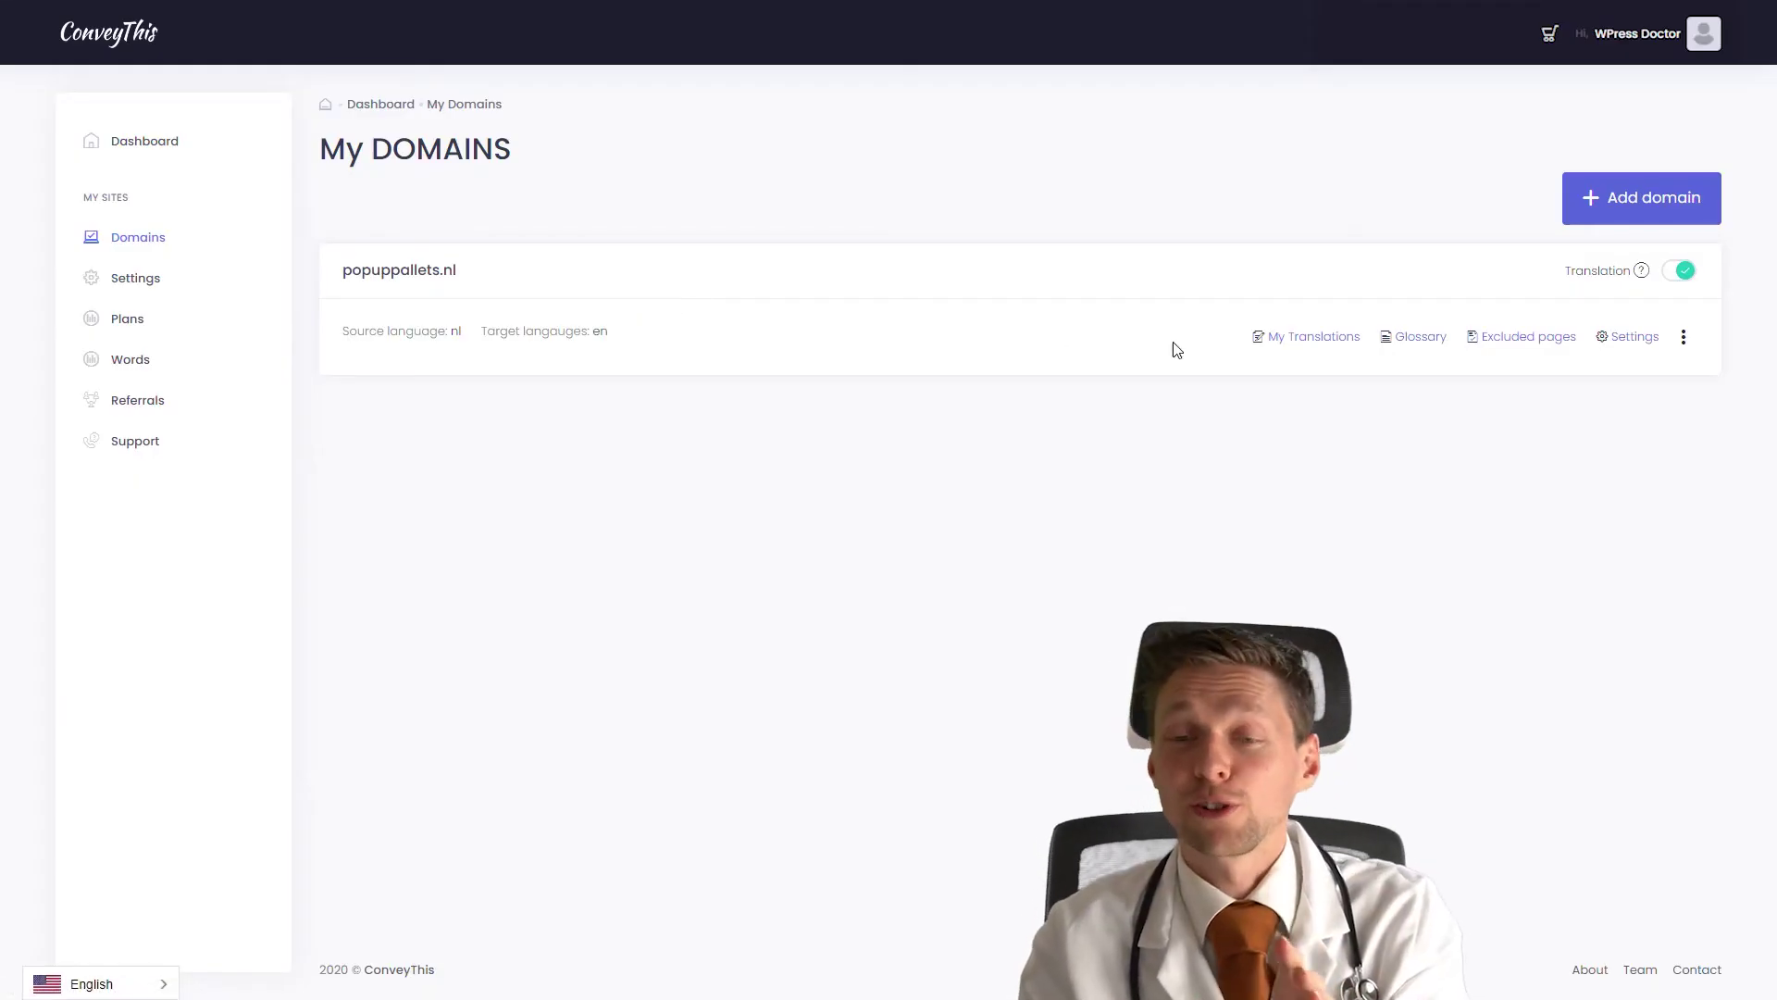
# - Open the Glossary for the popuppallets.nl domain
pyautogui.click(1420, 339)
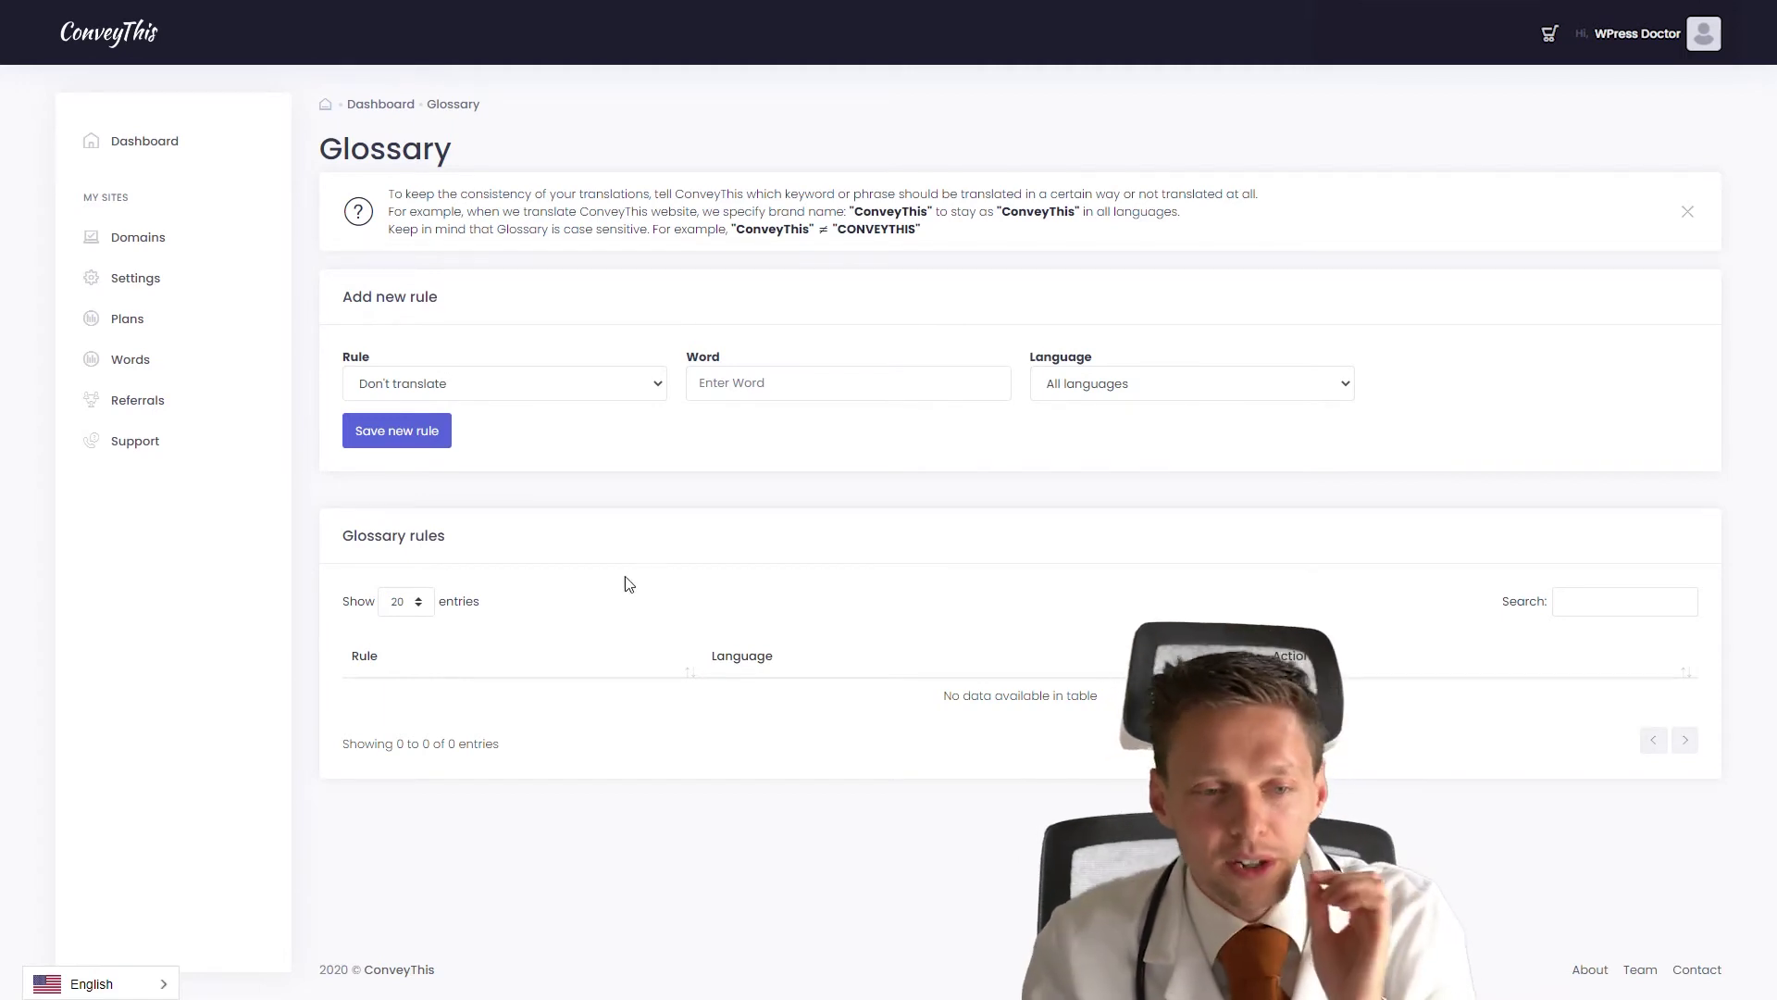
# - Add an English-only Don't translate glossary rule for 'Hout bewerker'
pyautogui.click(449, 387)
pyautogui.click(445, 429)
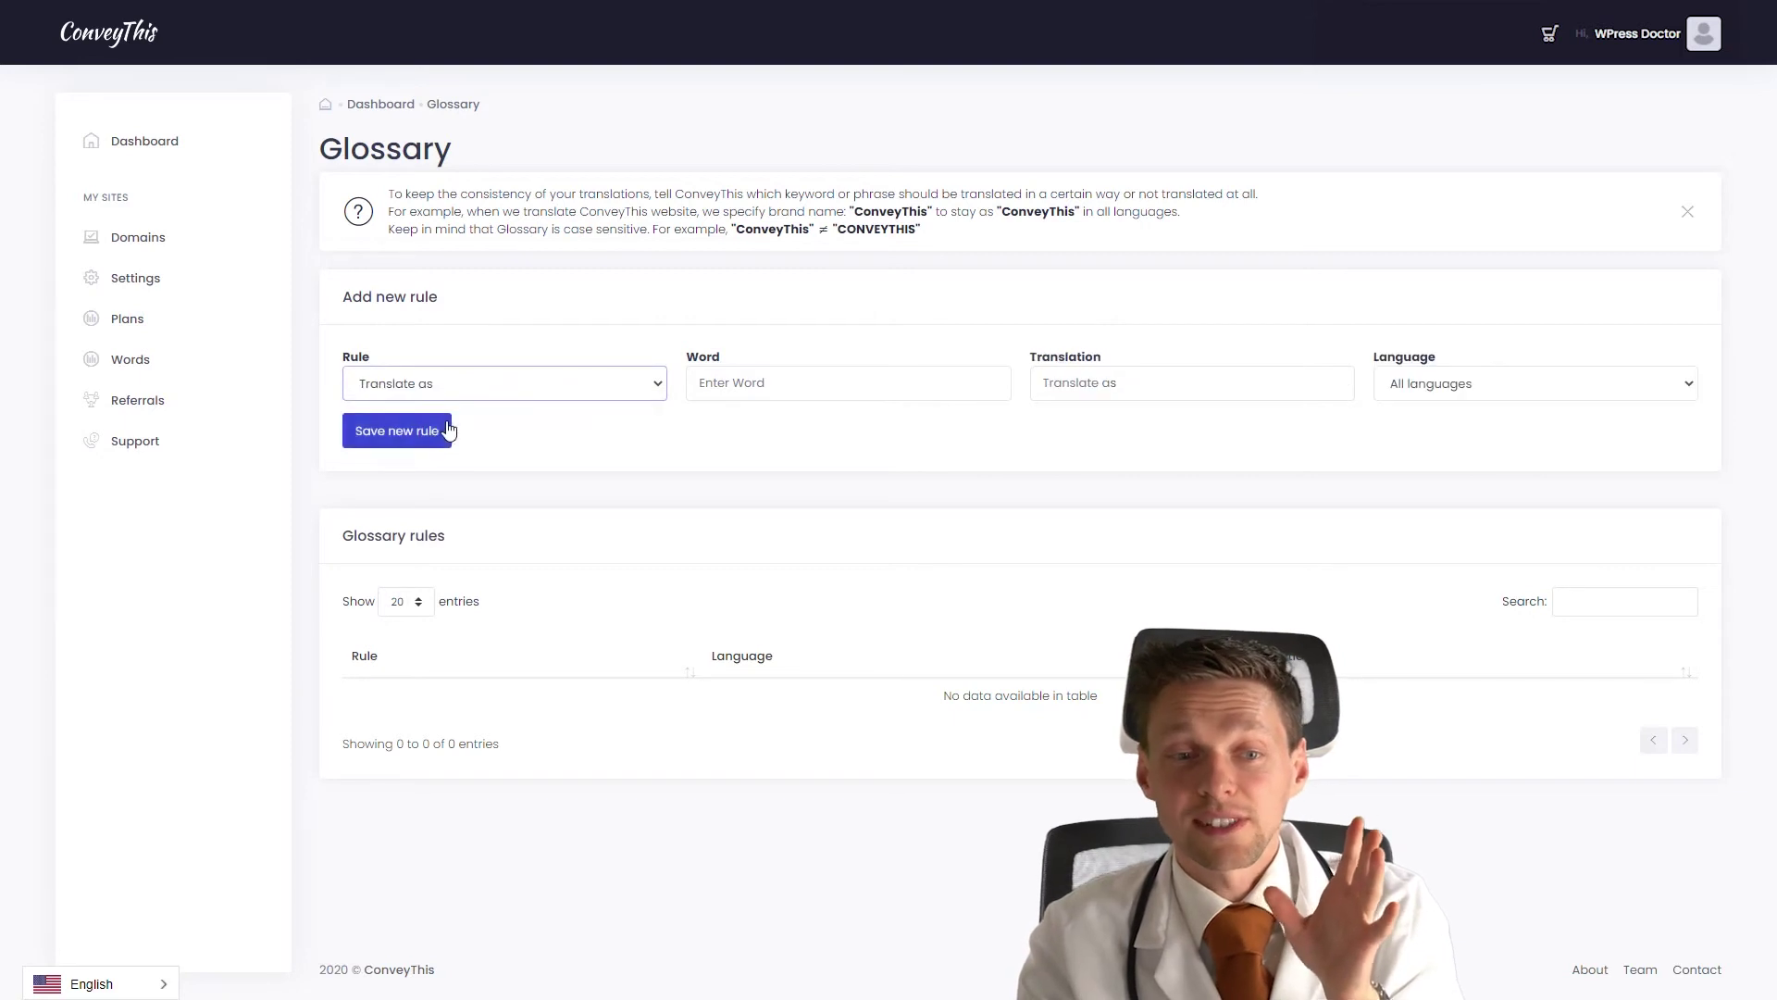
pyautogui.click(551, 386)
pyautogui.click(532, 411)
pyautogui.click(714, 385)
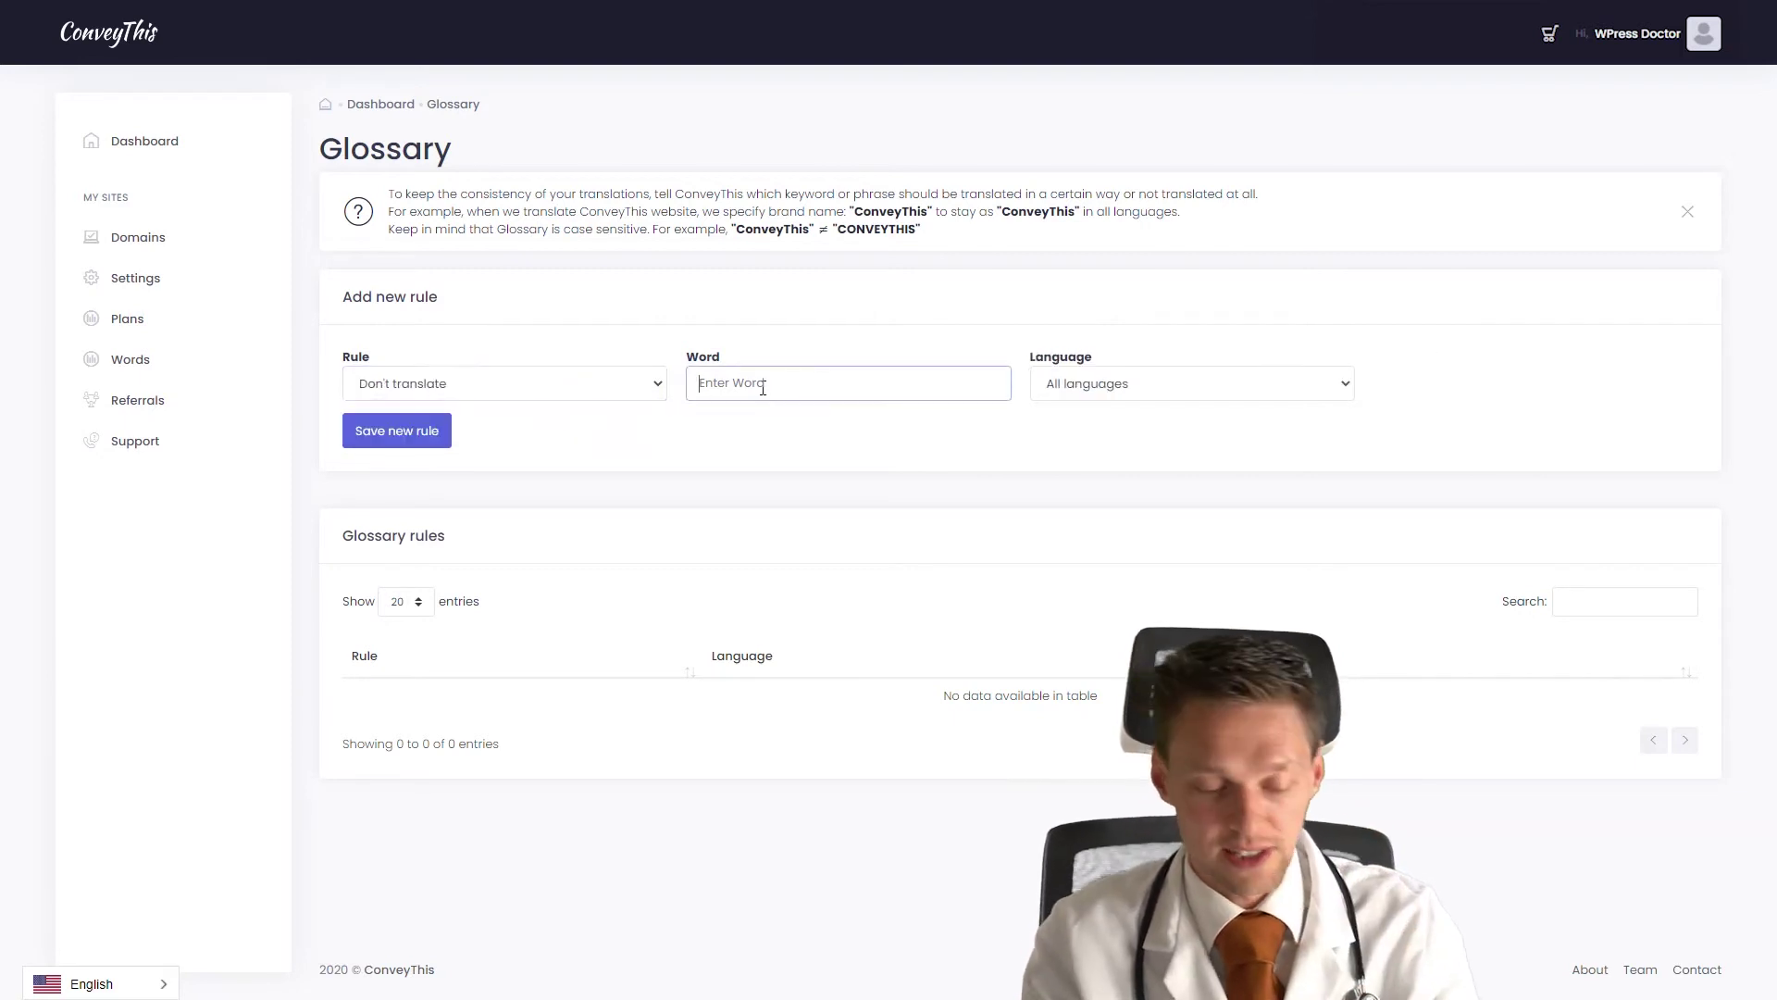
pyautogui.write('Hout bewerker')
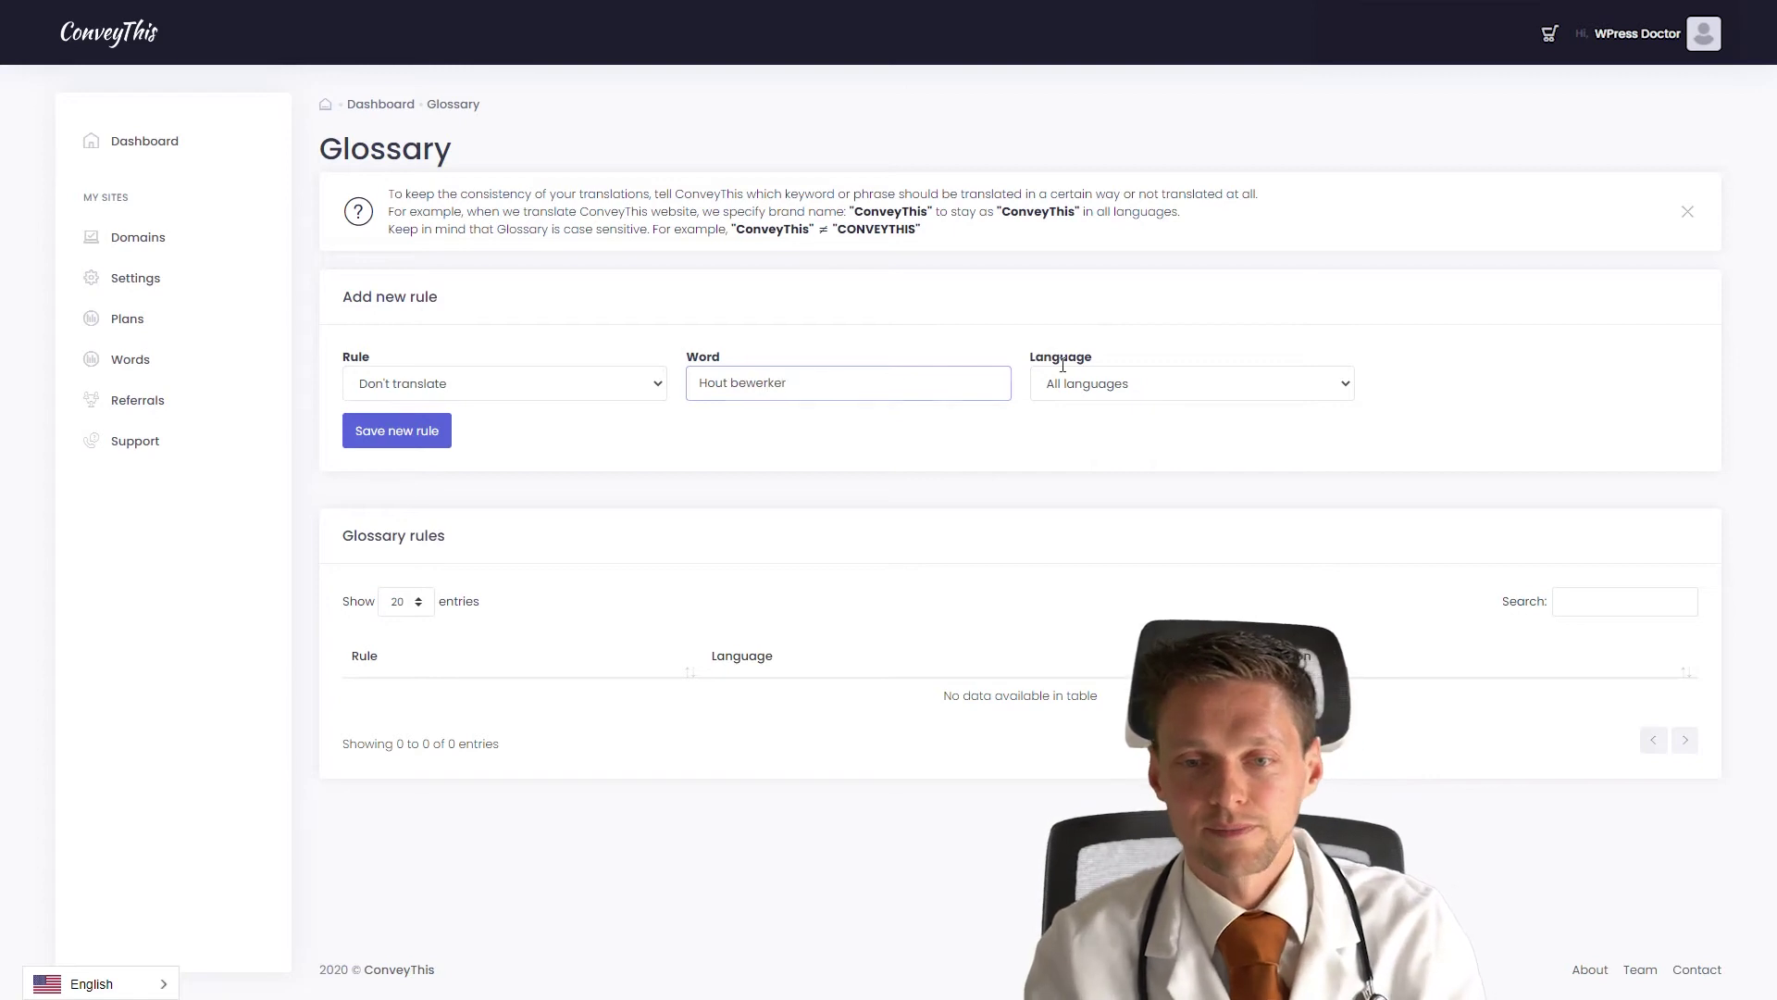
pyautogui.click(1065, 381)
pyautogui.click(1066, 429)
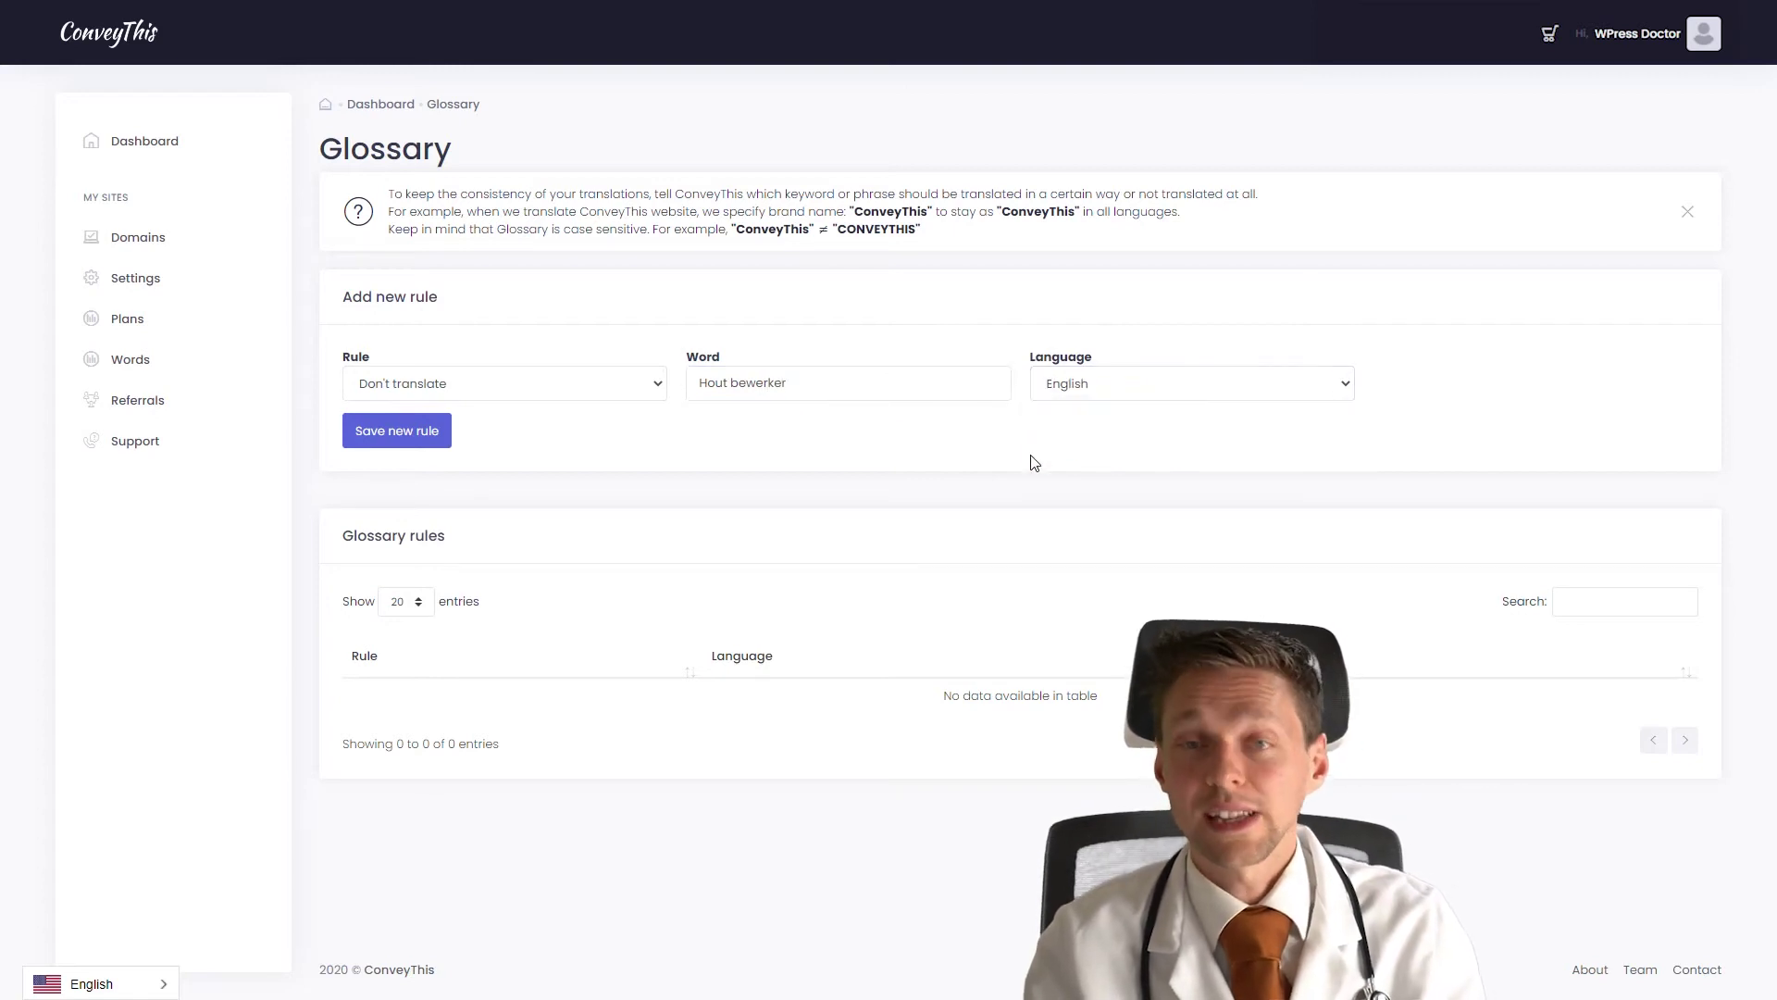
pyautogui.click(416, 437)
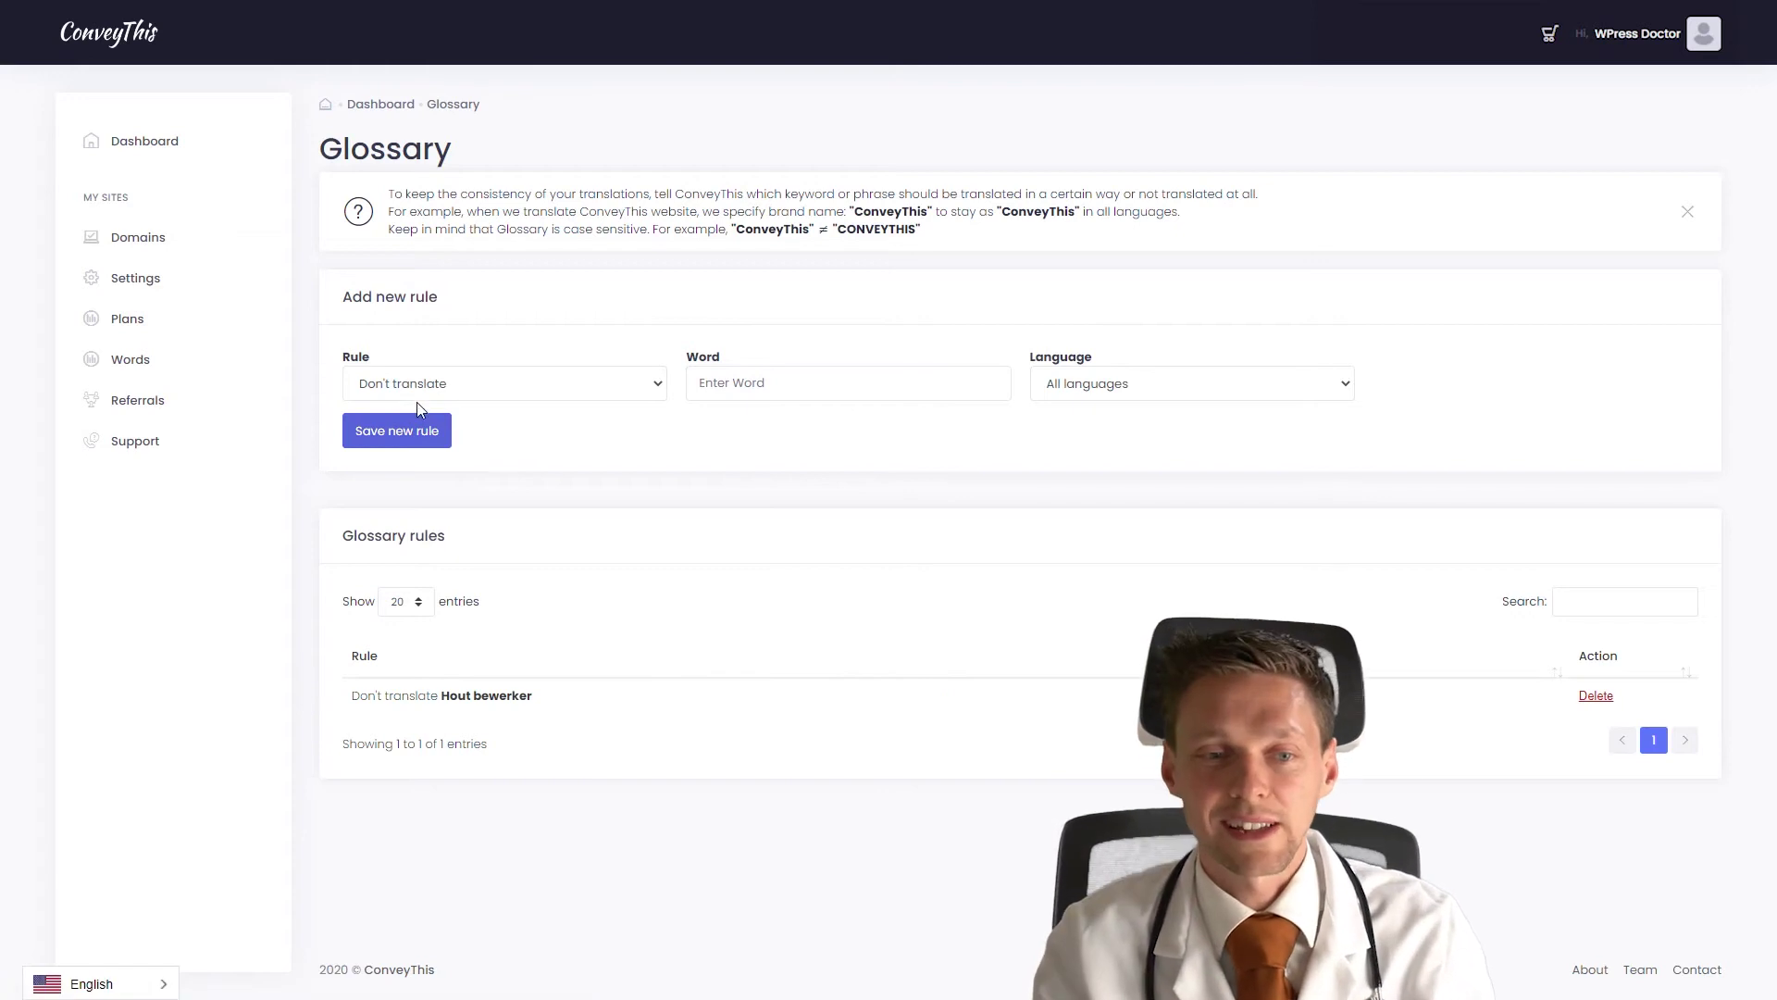
# - Add a Translate as glossary rule turning 'Hout Bewerker' into 'Wood Worker'
pyautogui.click(458, 393)
pyautogui.click(458, 430)
pyautogui.click(797, 388)
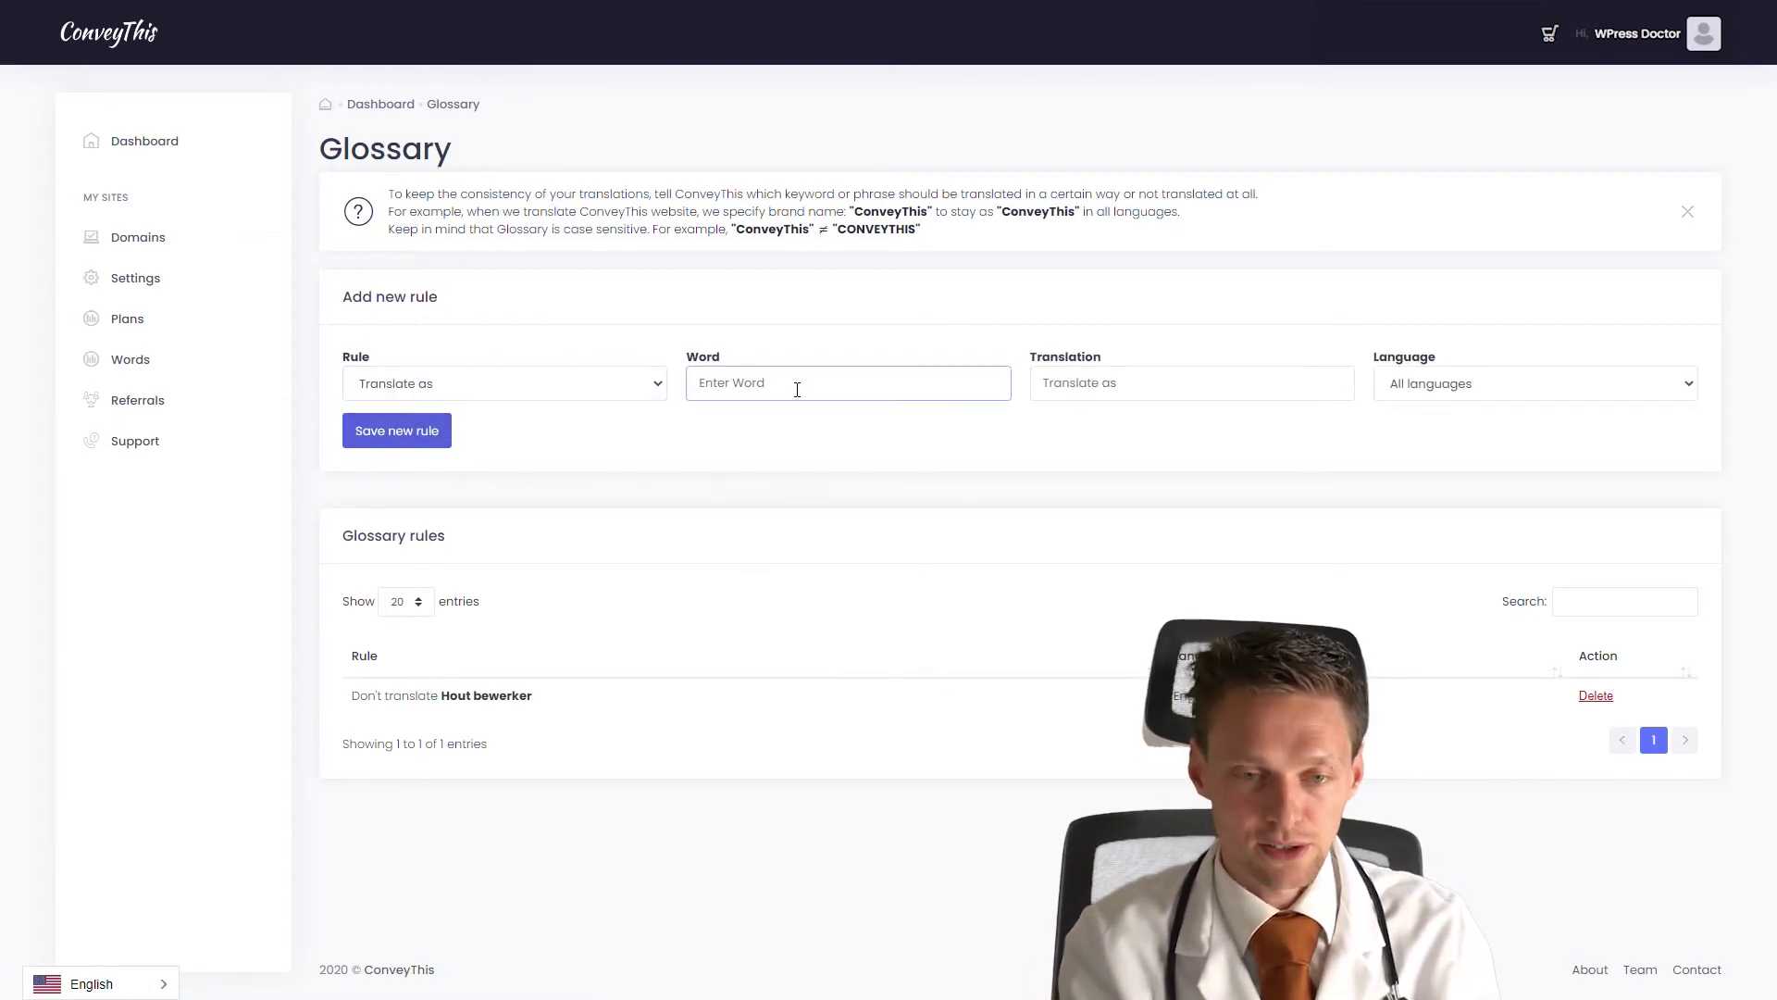
pyautogui.write('Hout Bewerker')
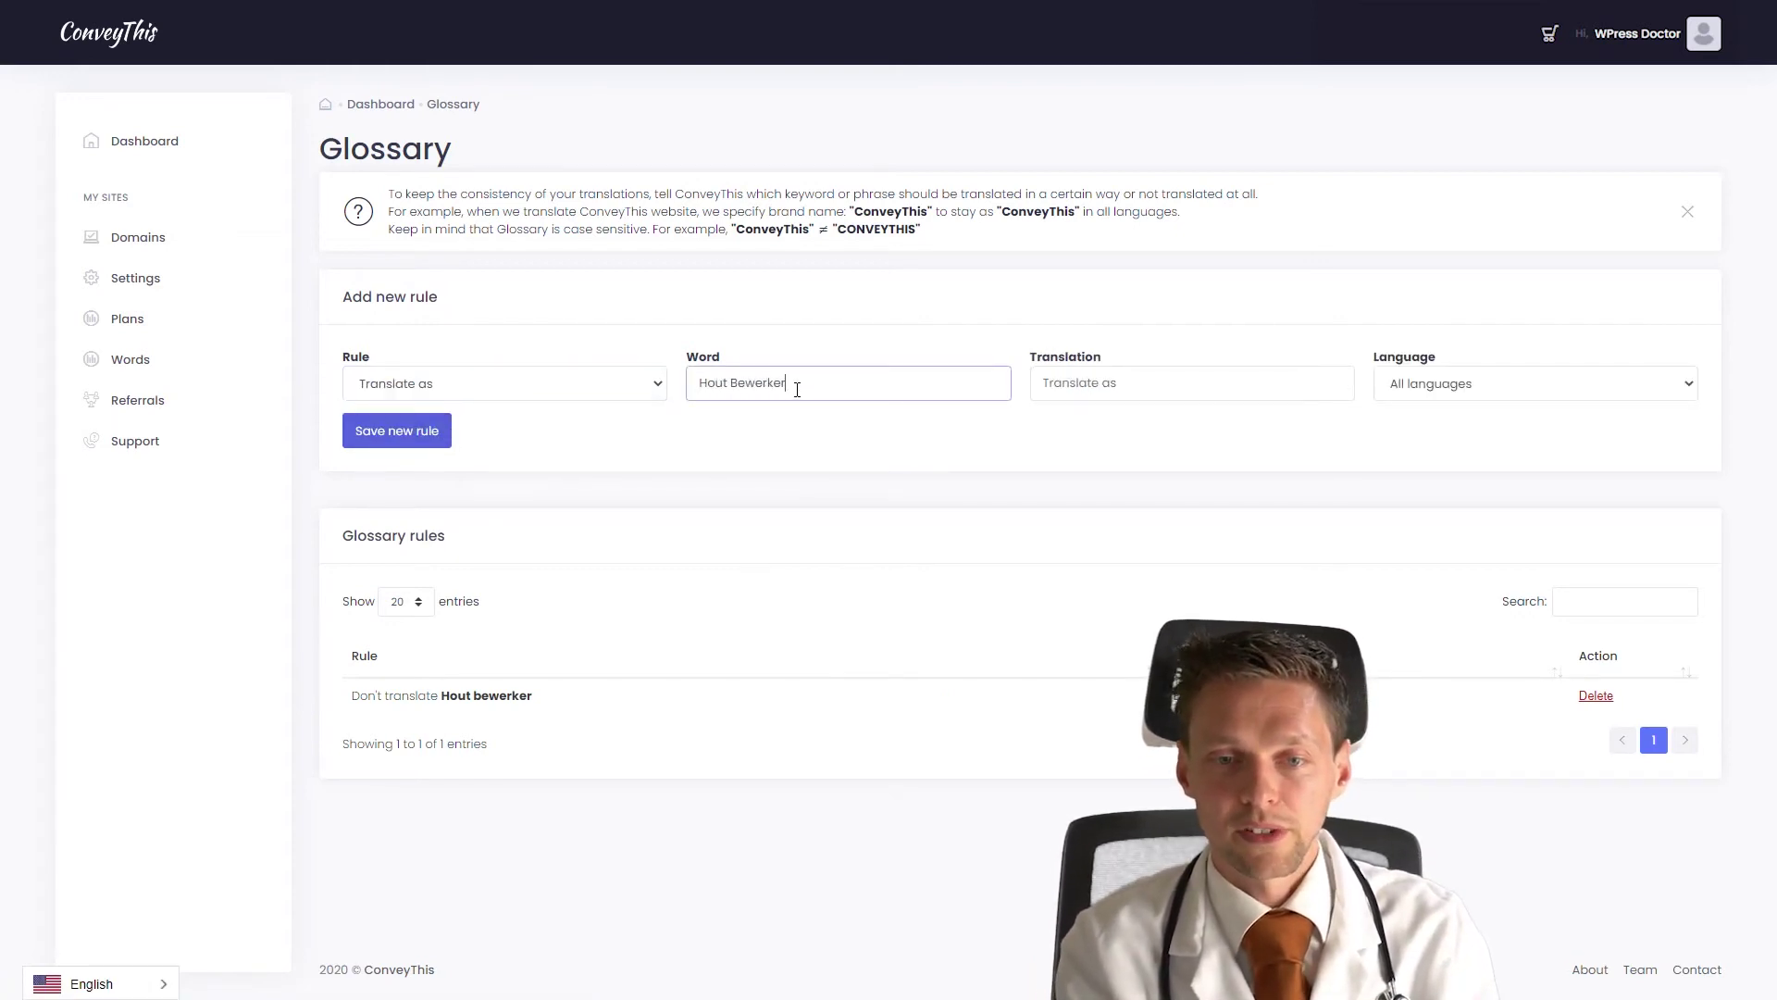
pyautogui.click(1144, 387)
pyautogui.write('Wood Worker *')
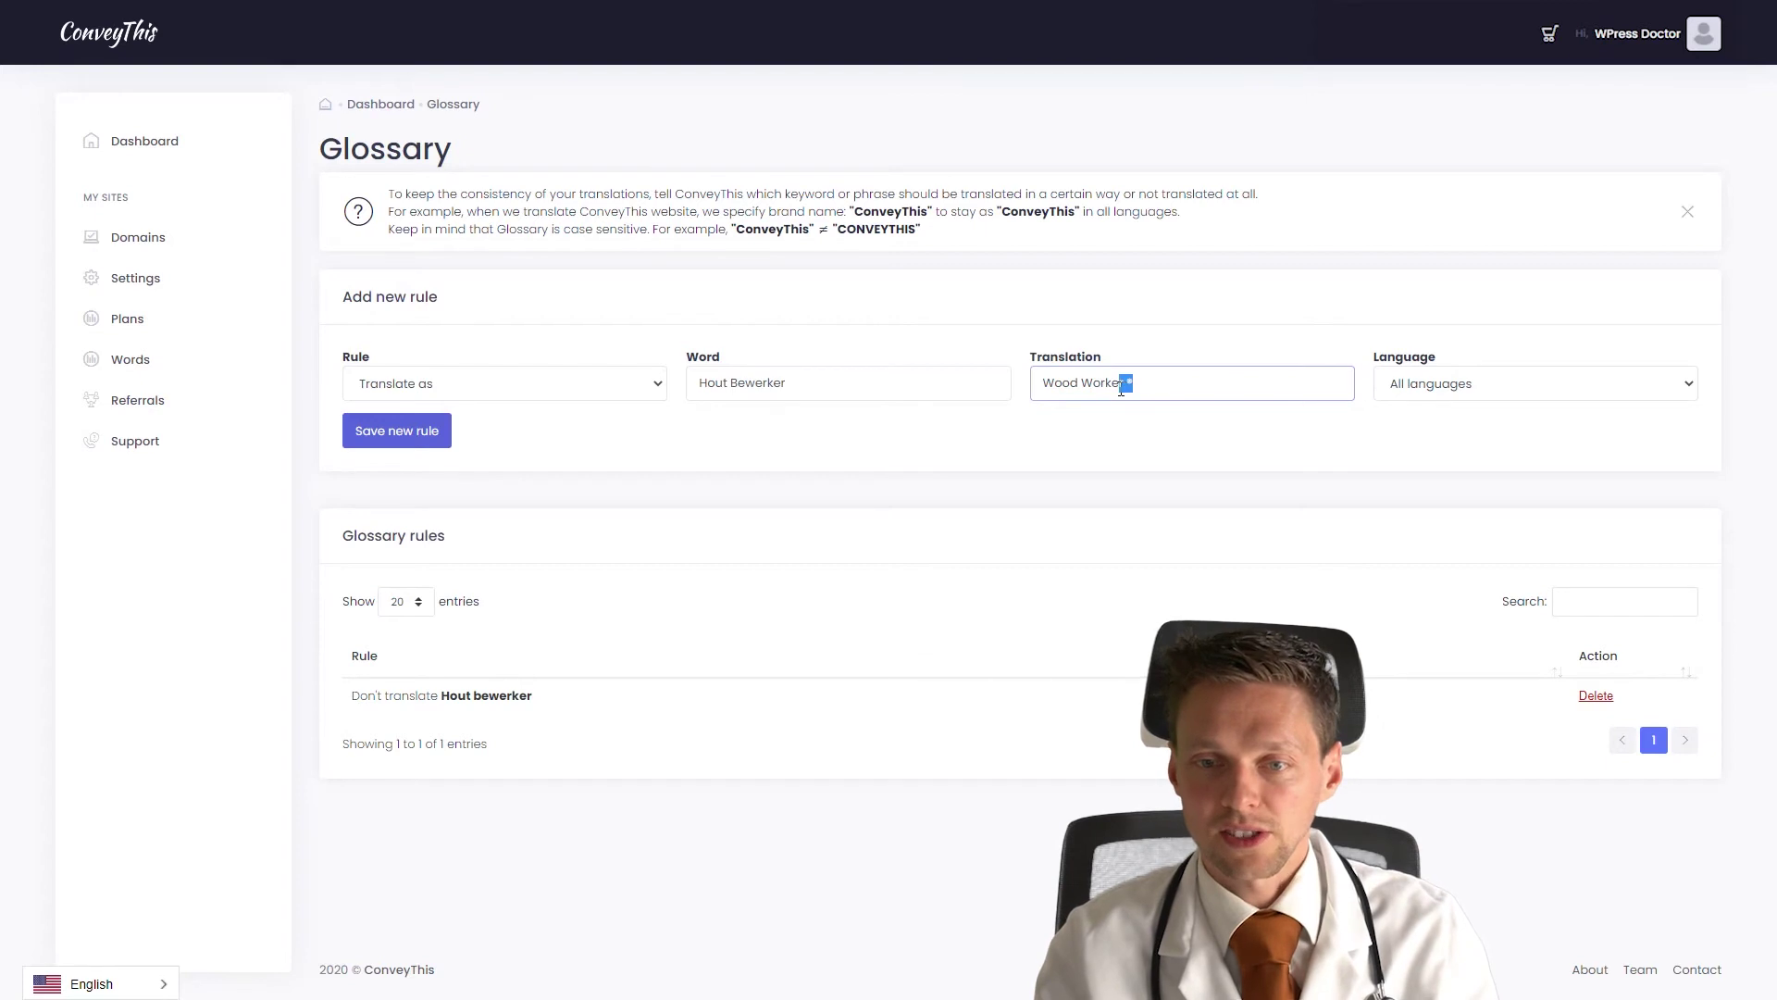
pyautogui.click(1192, 445)
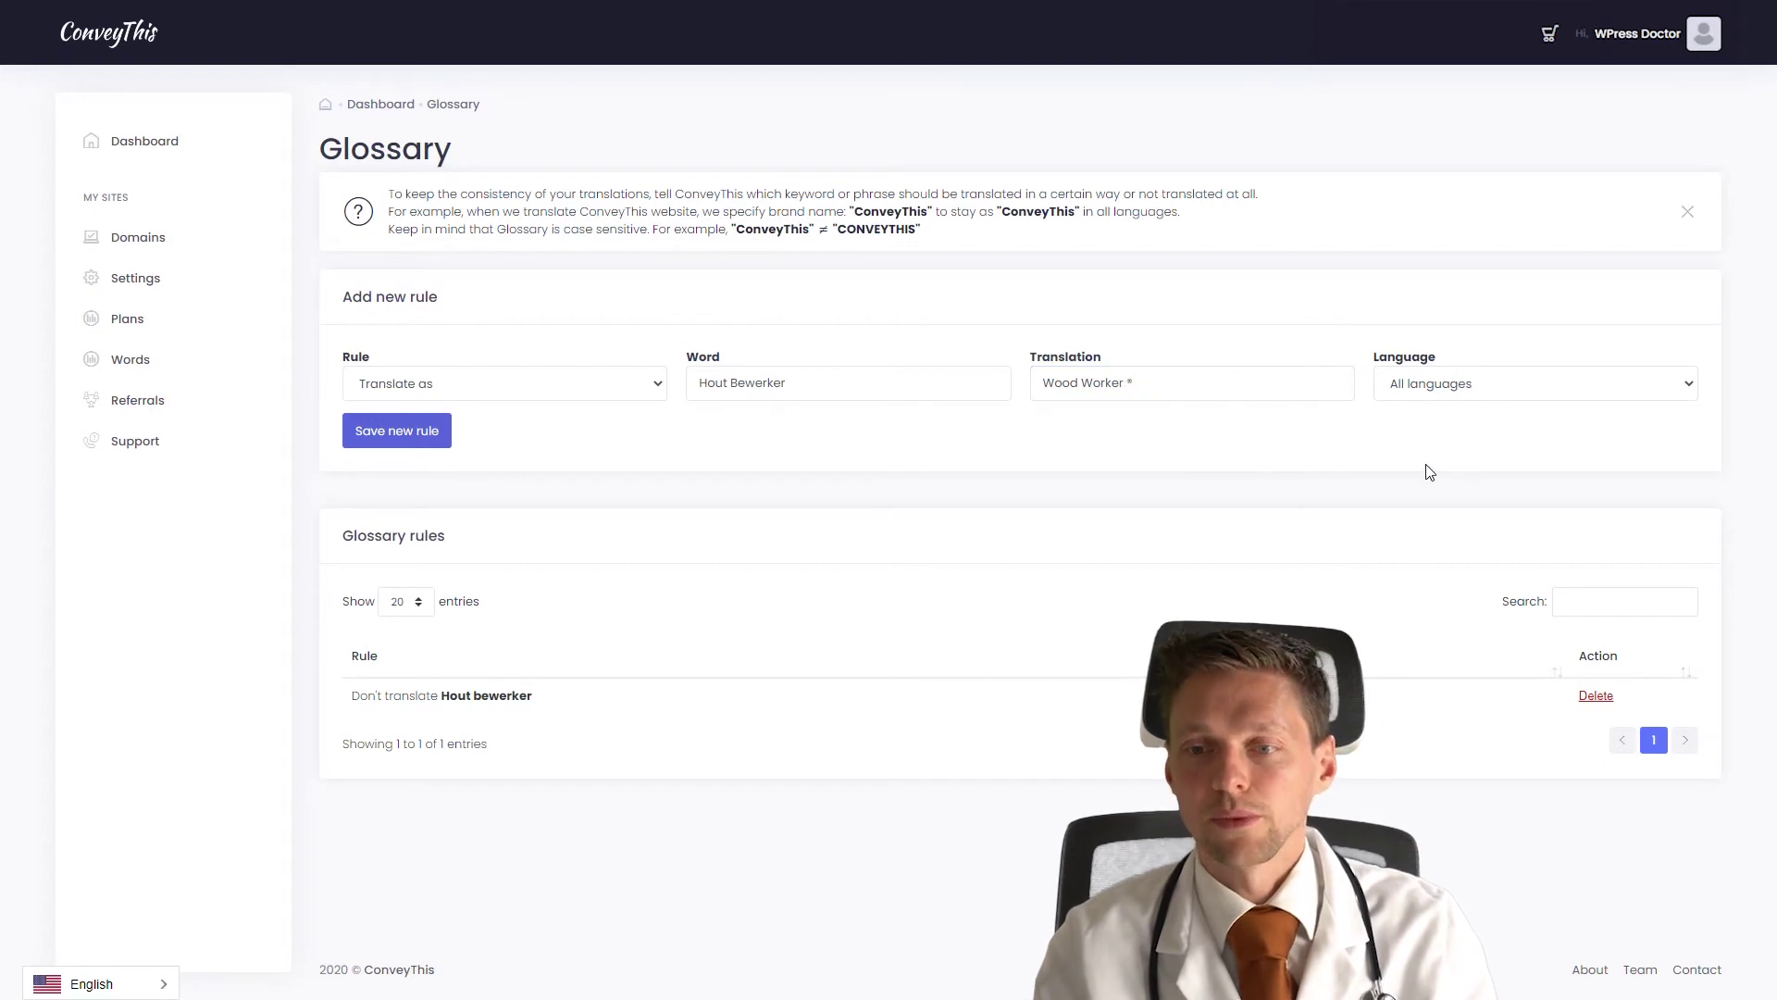
pyautogui.click(425, 434)
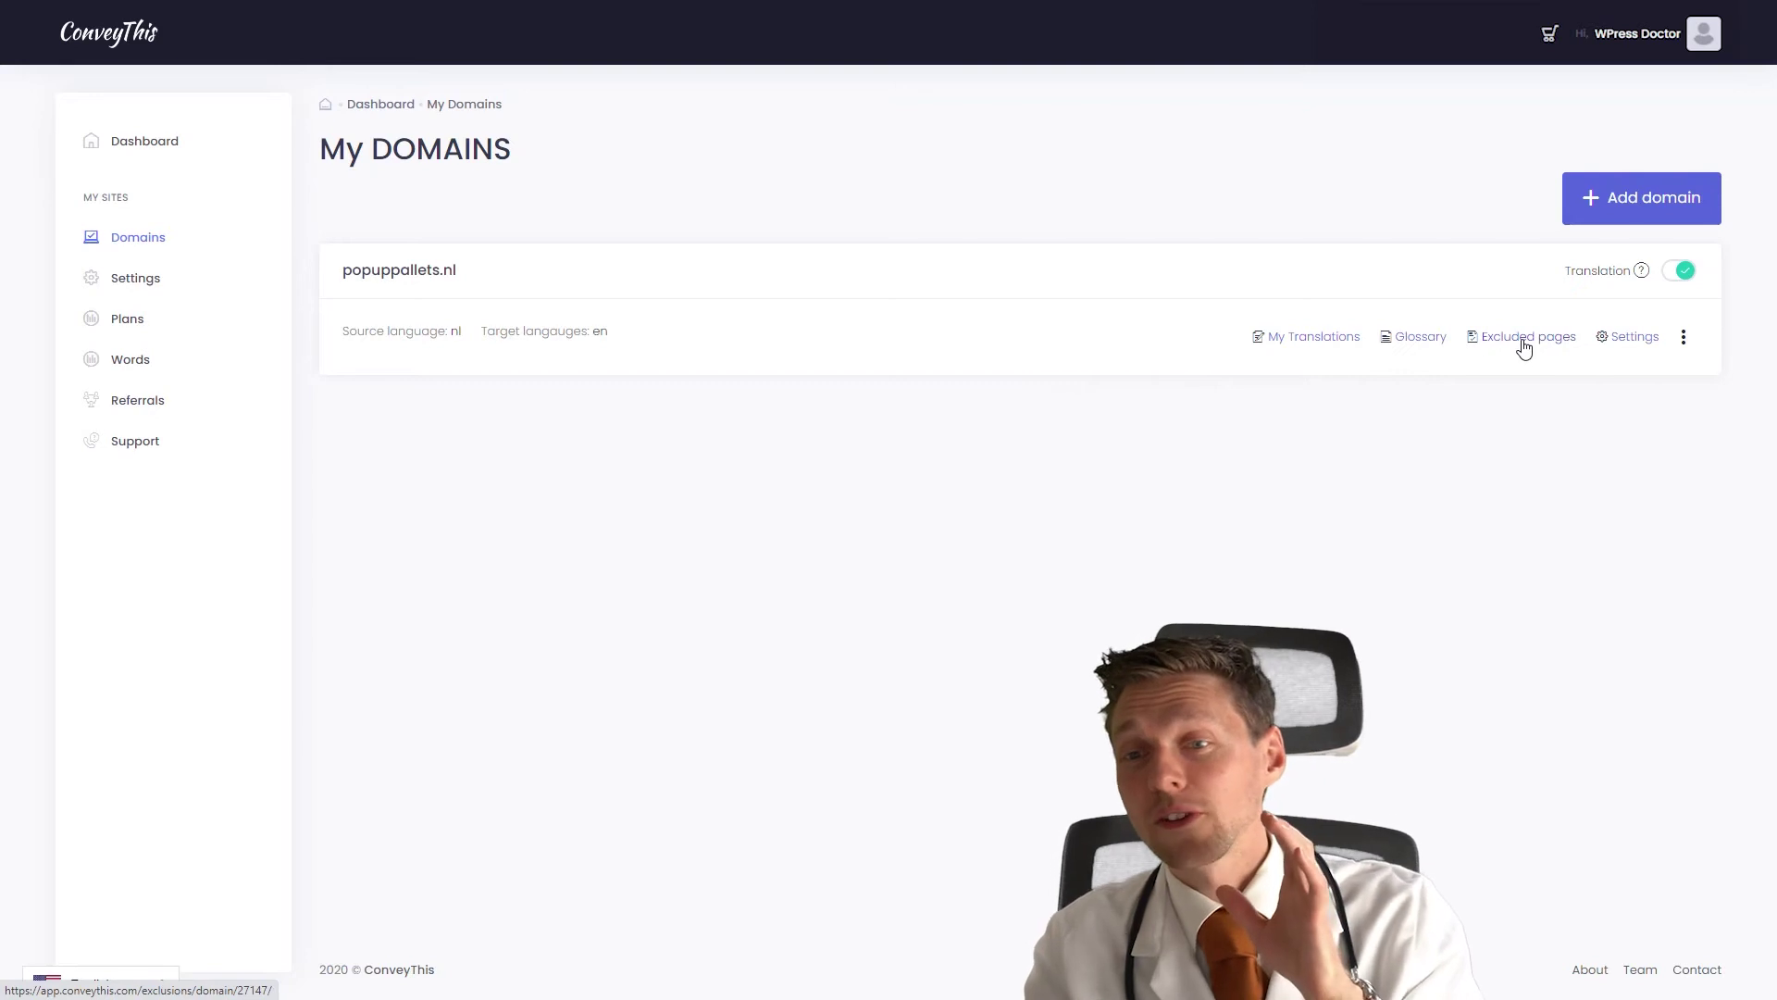
# - Check popuppallets.nl's excluded pages, then bring up the domain's extra options menu
pyautogui.click(1525, 345)
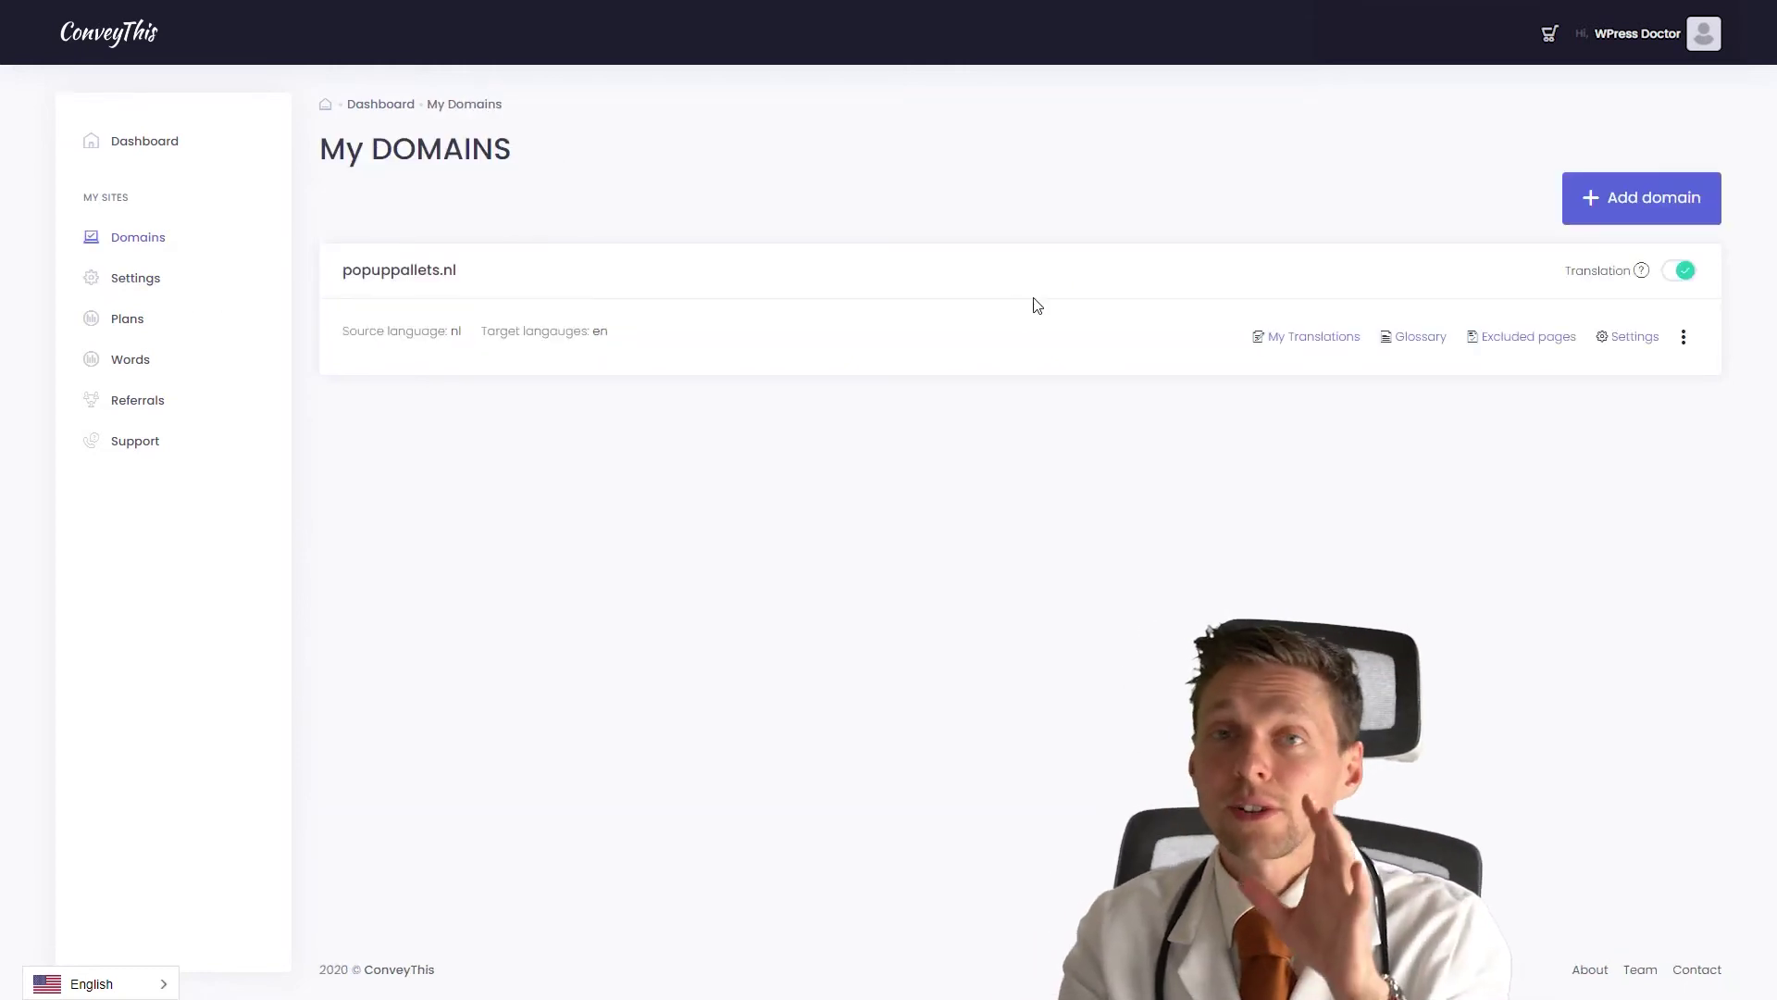
pyautogui.click(1683, 339)
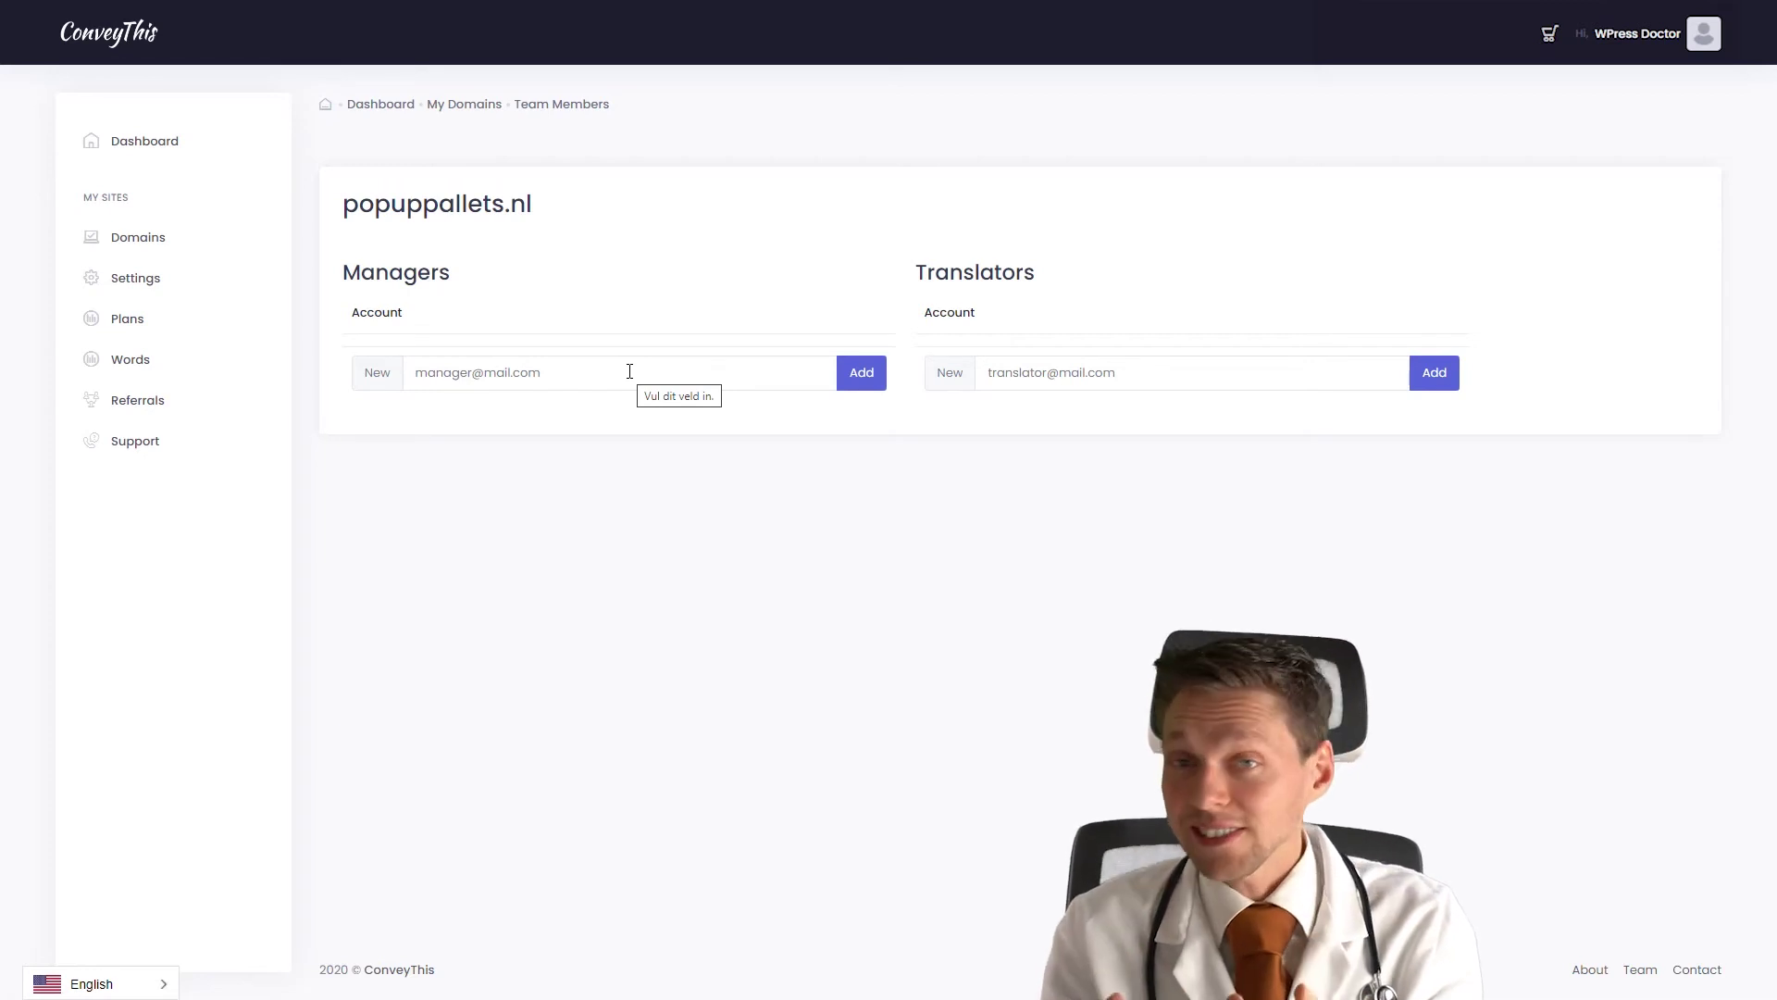
pyautogui.click(1201, 382)
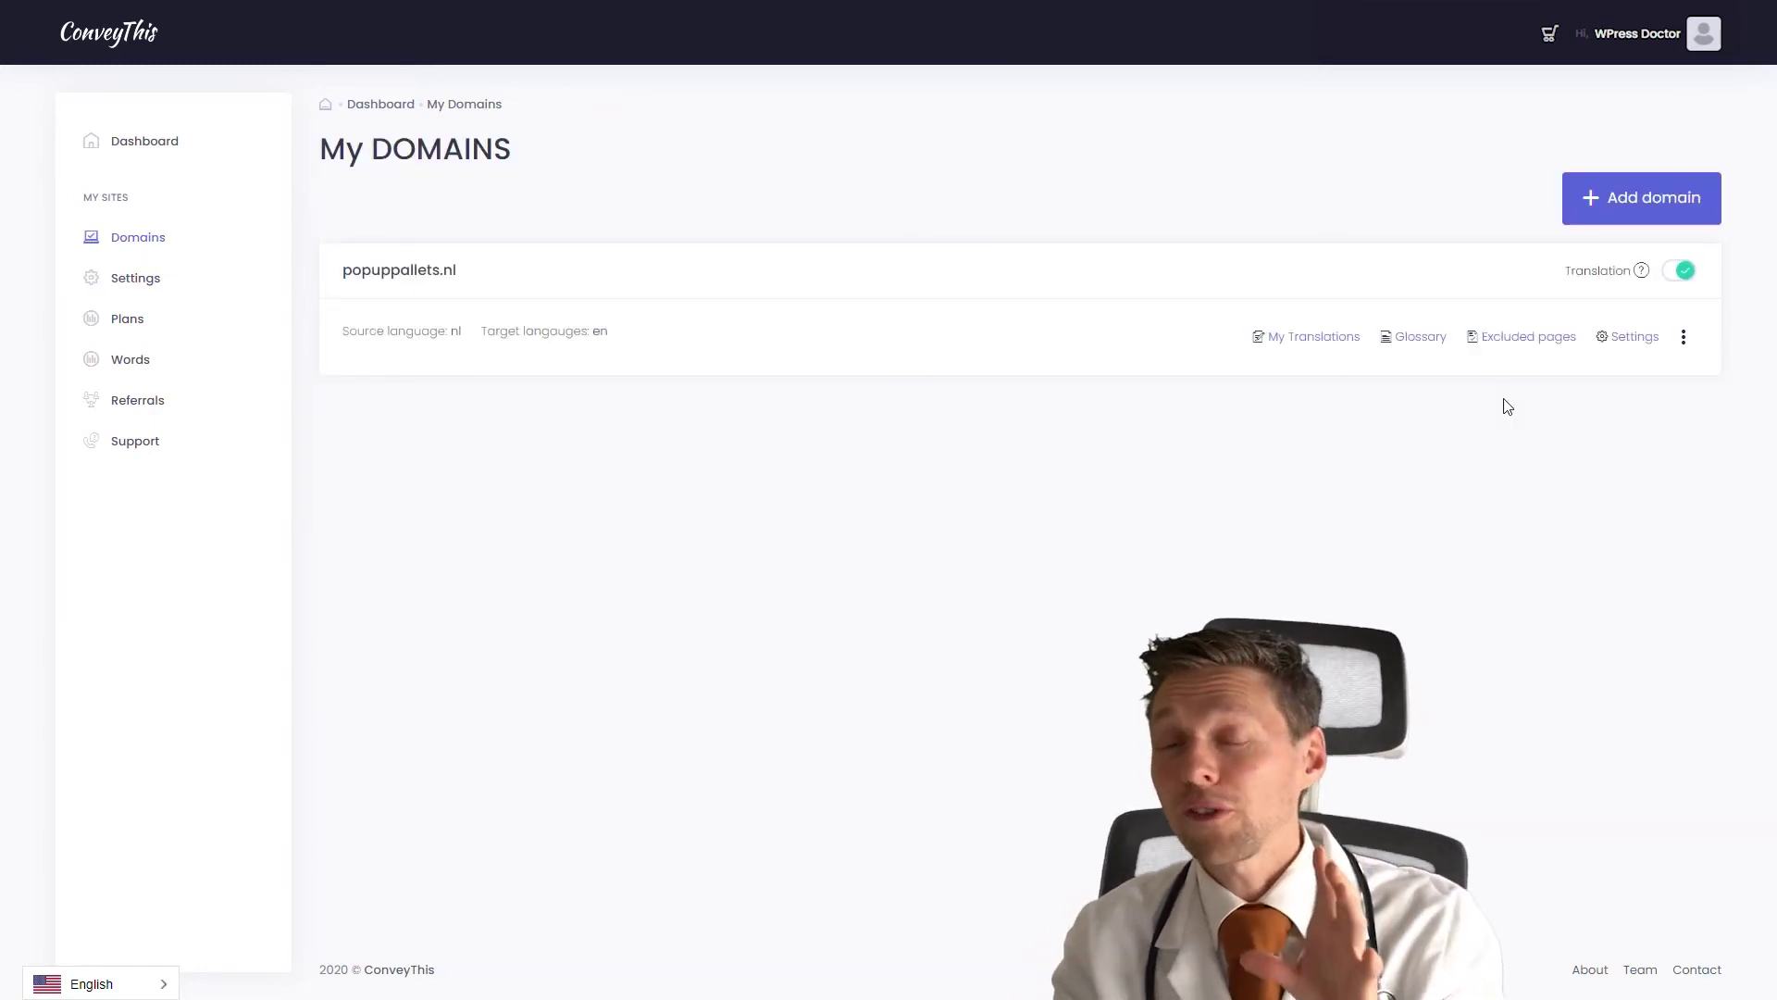
# - In popuppallets.nl's Limits, try views limits of 16500, 1000 and 151500, then close it
pyautogui.click(1683, 339)
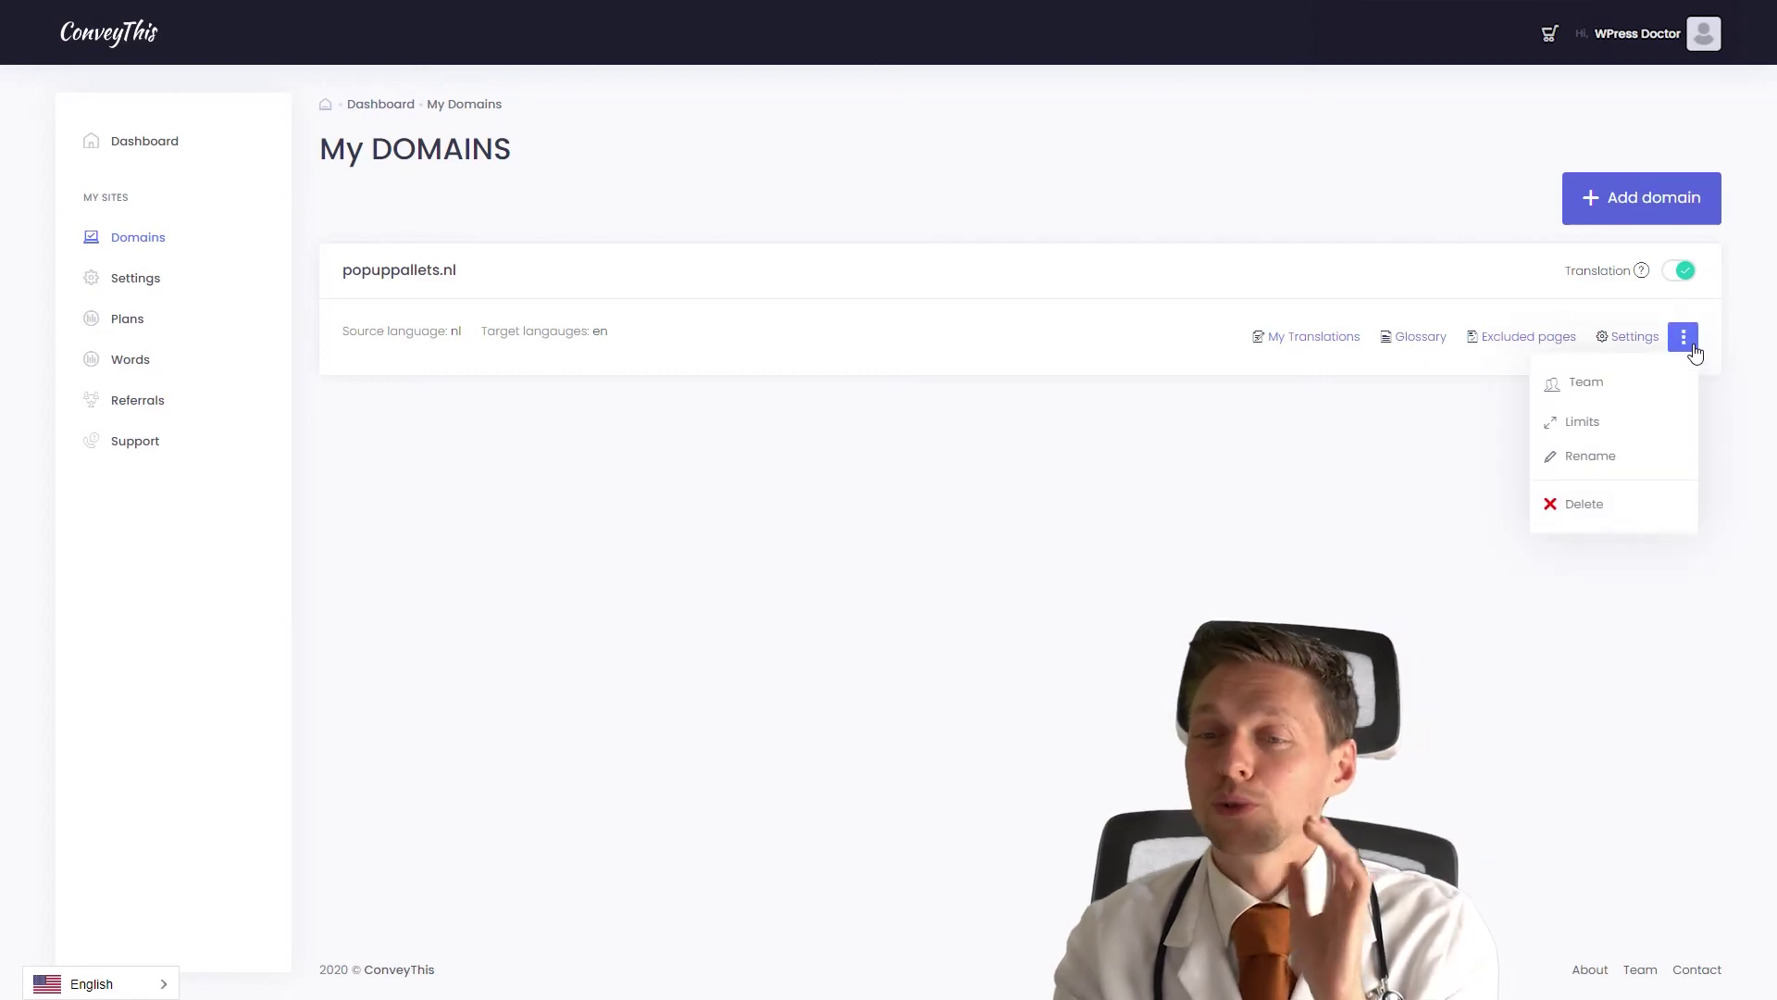
pyautogui.click(1592, 428)
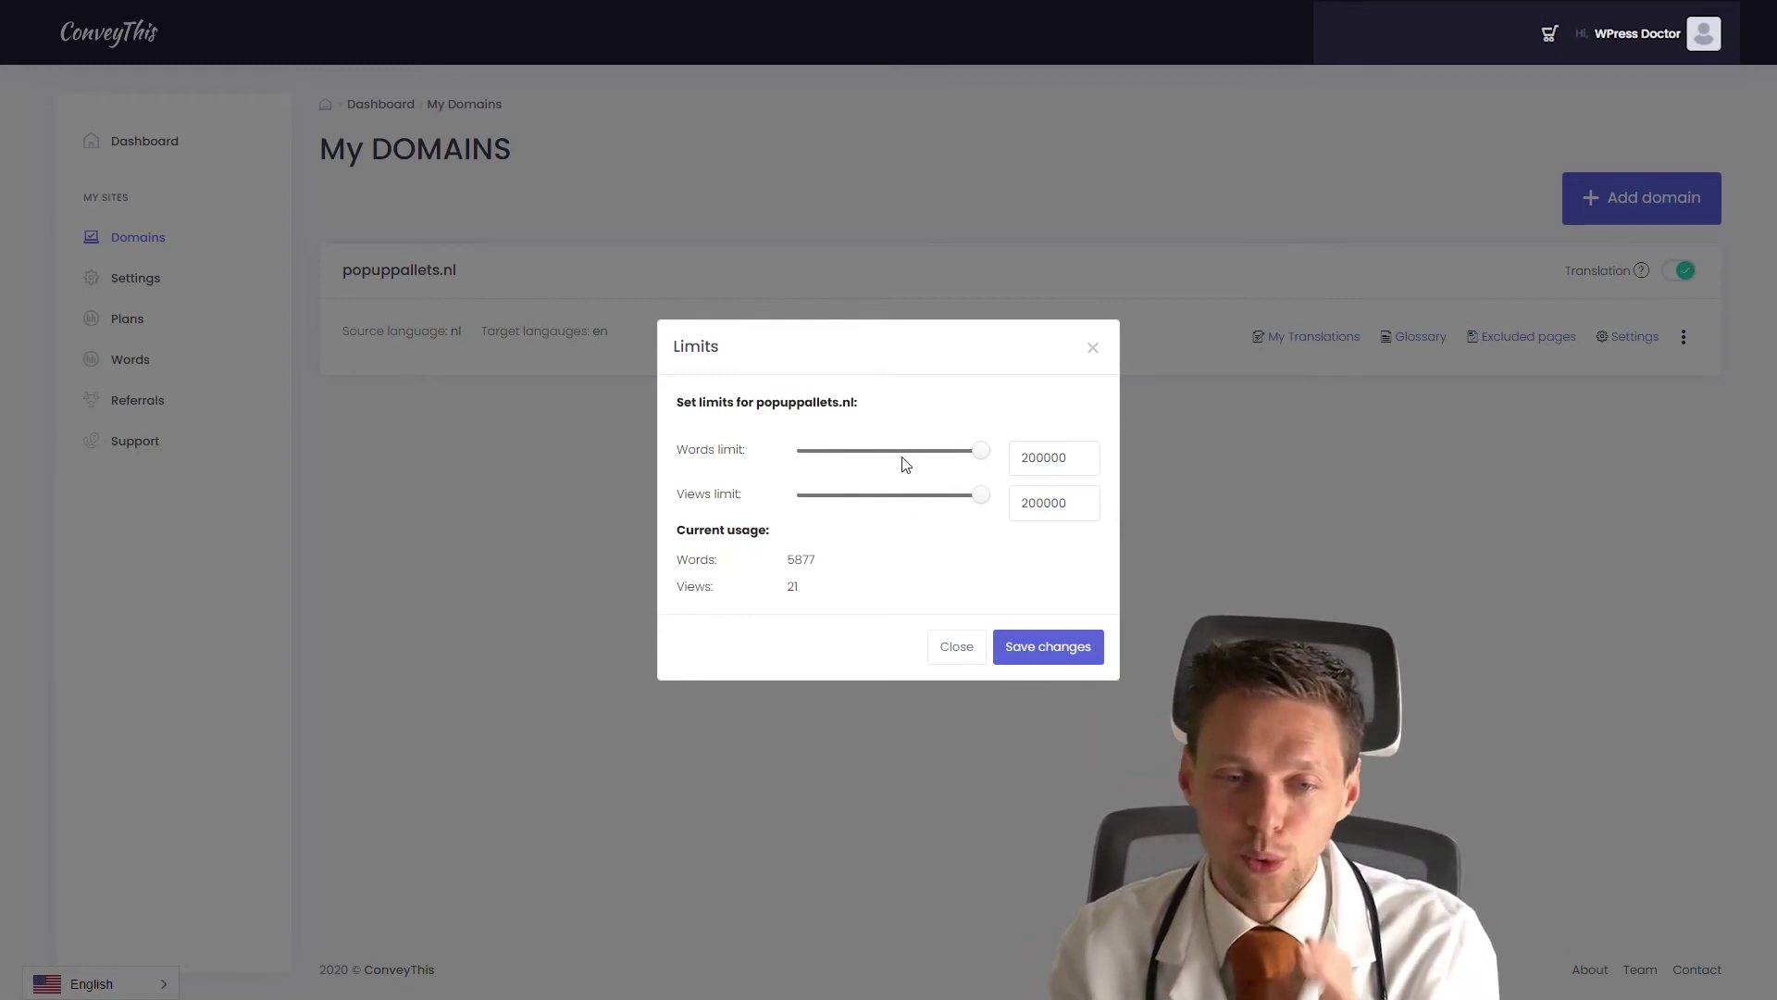
pyautogui.moveTo(984, 504); pyautogui.dragTo(811, 500)
pyautogui.doubleClick(1032, 511)
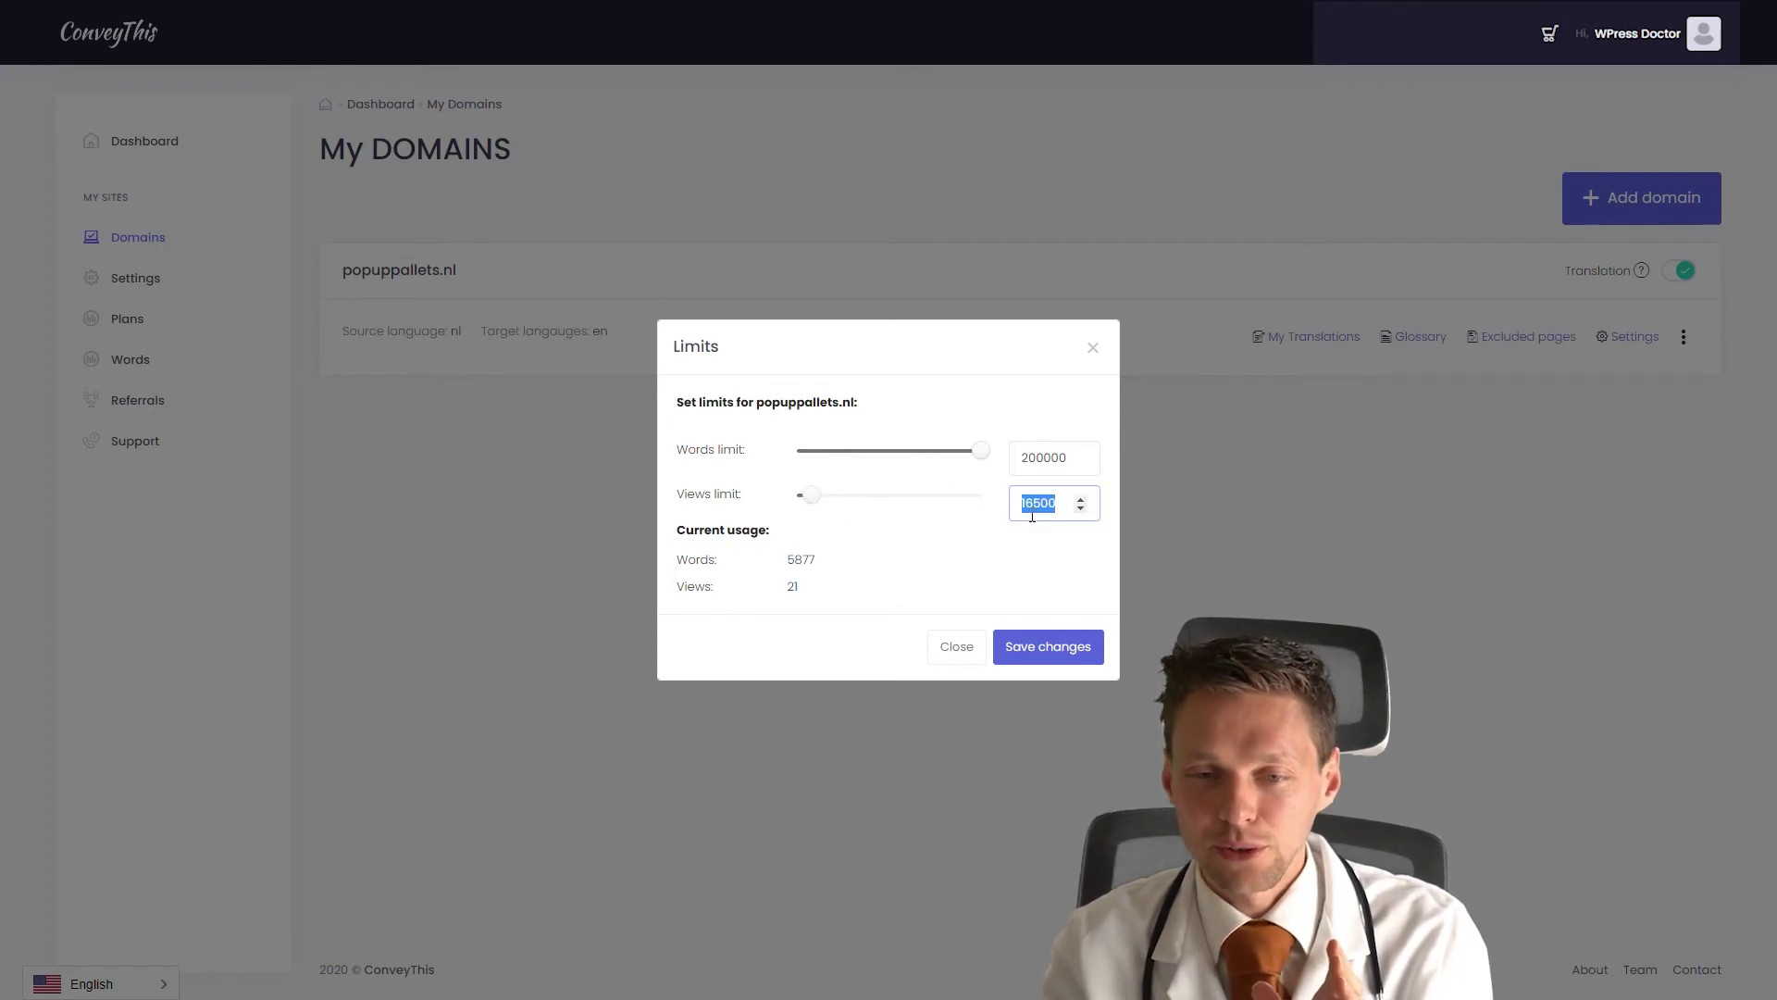
pyautogui.write('1000')
pyautogui.click(979, 533)
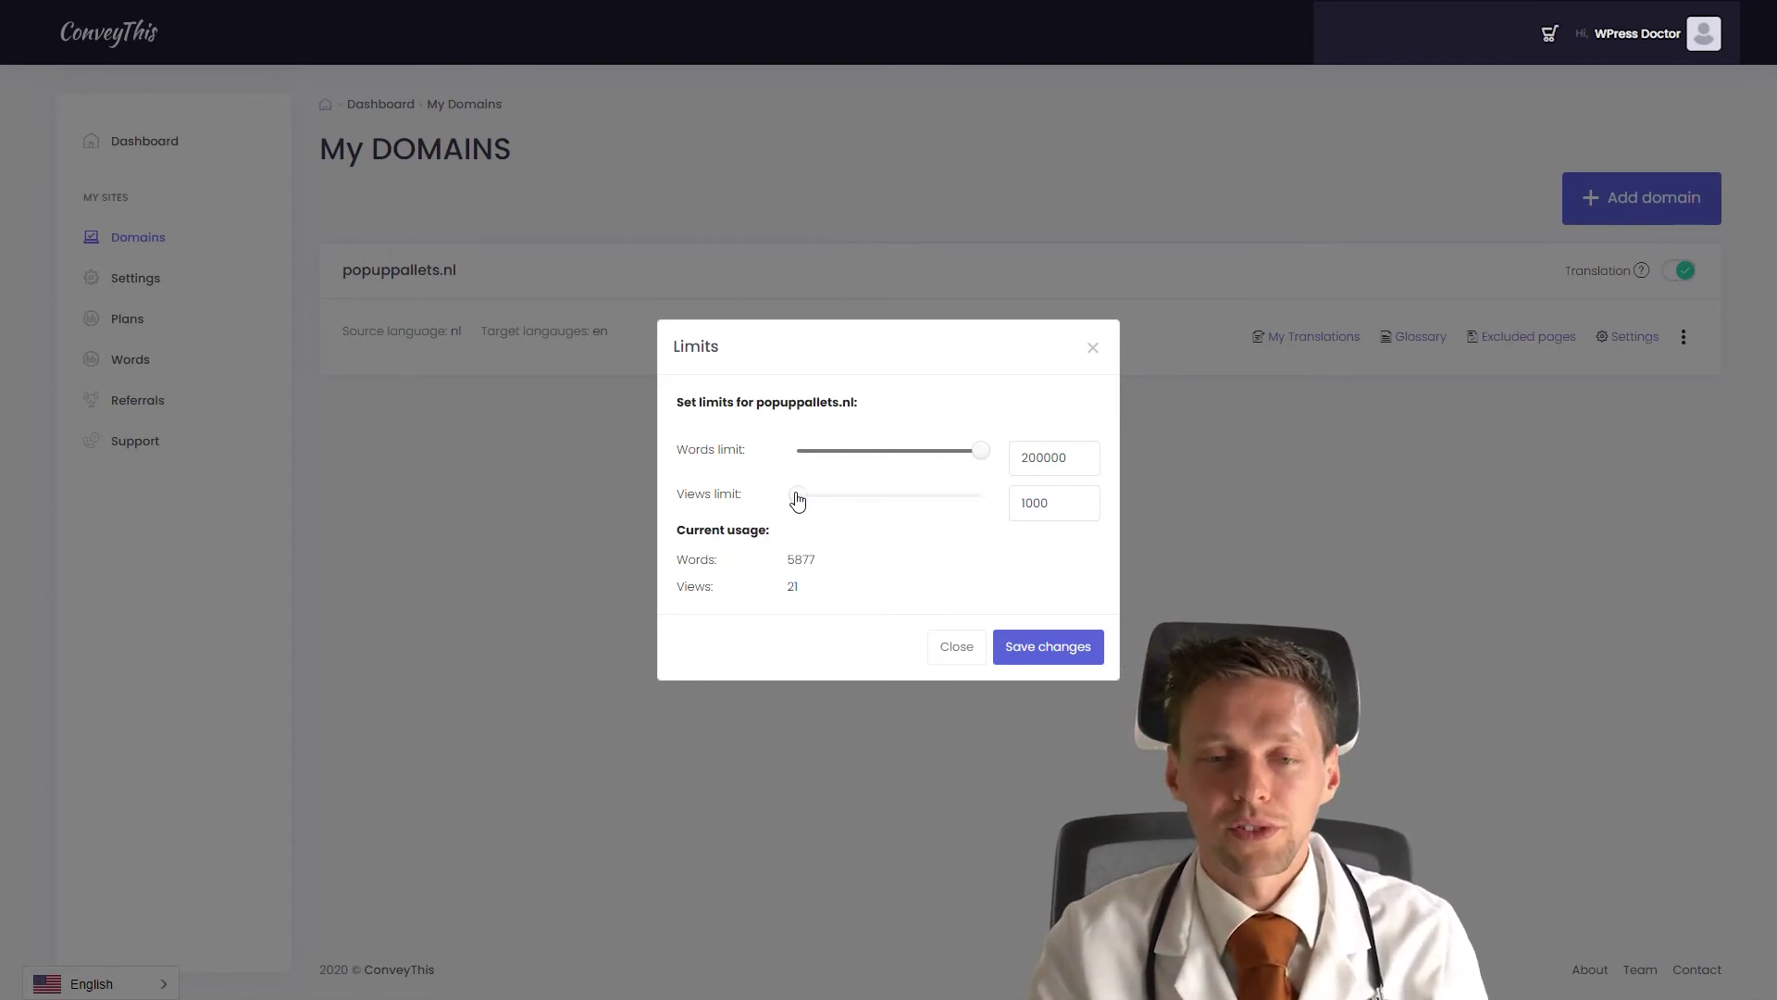
pyautogui.moveTo(792, 501); pyautogui.dragTo(965, 505)
pyautogui.click(997, 659)
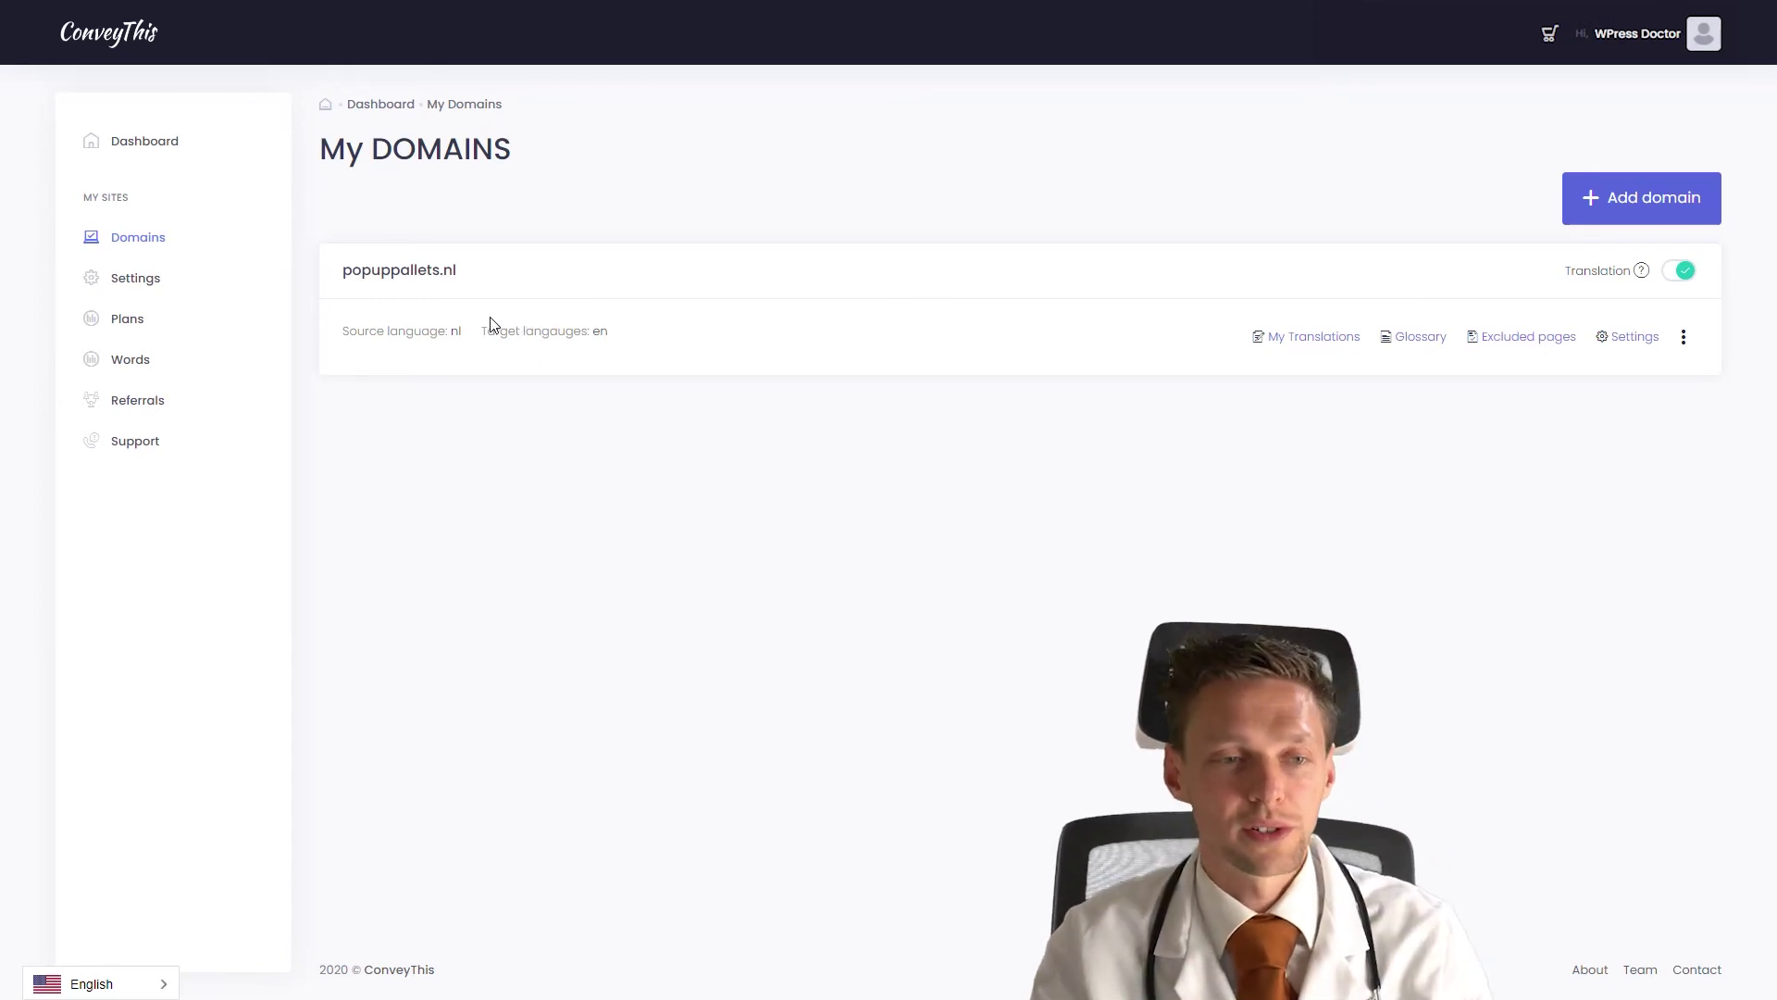
# - Switch the Plans page to US-dollar yearly pricing, then go to the Words page
pyautogui.click(166, 295)
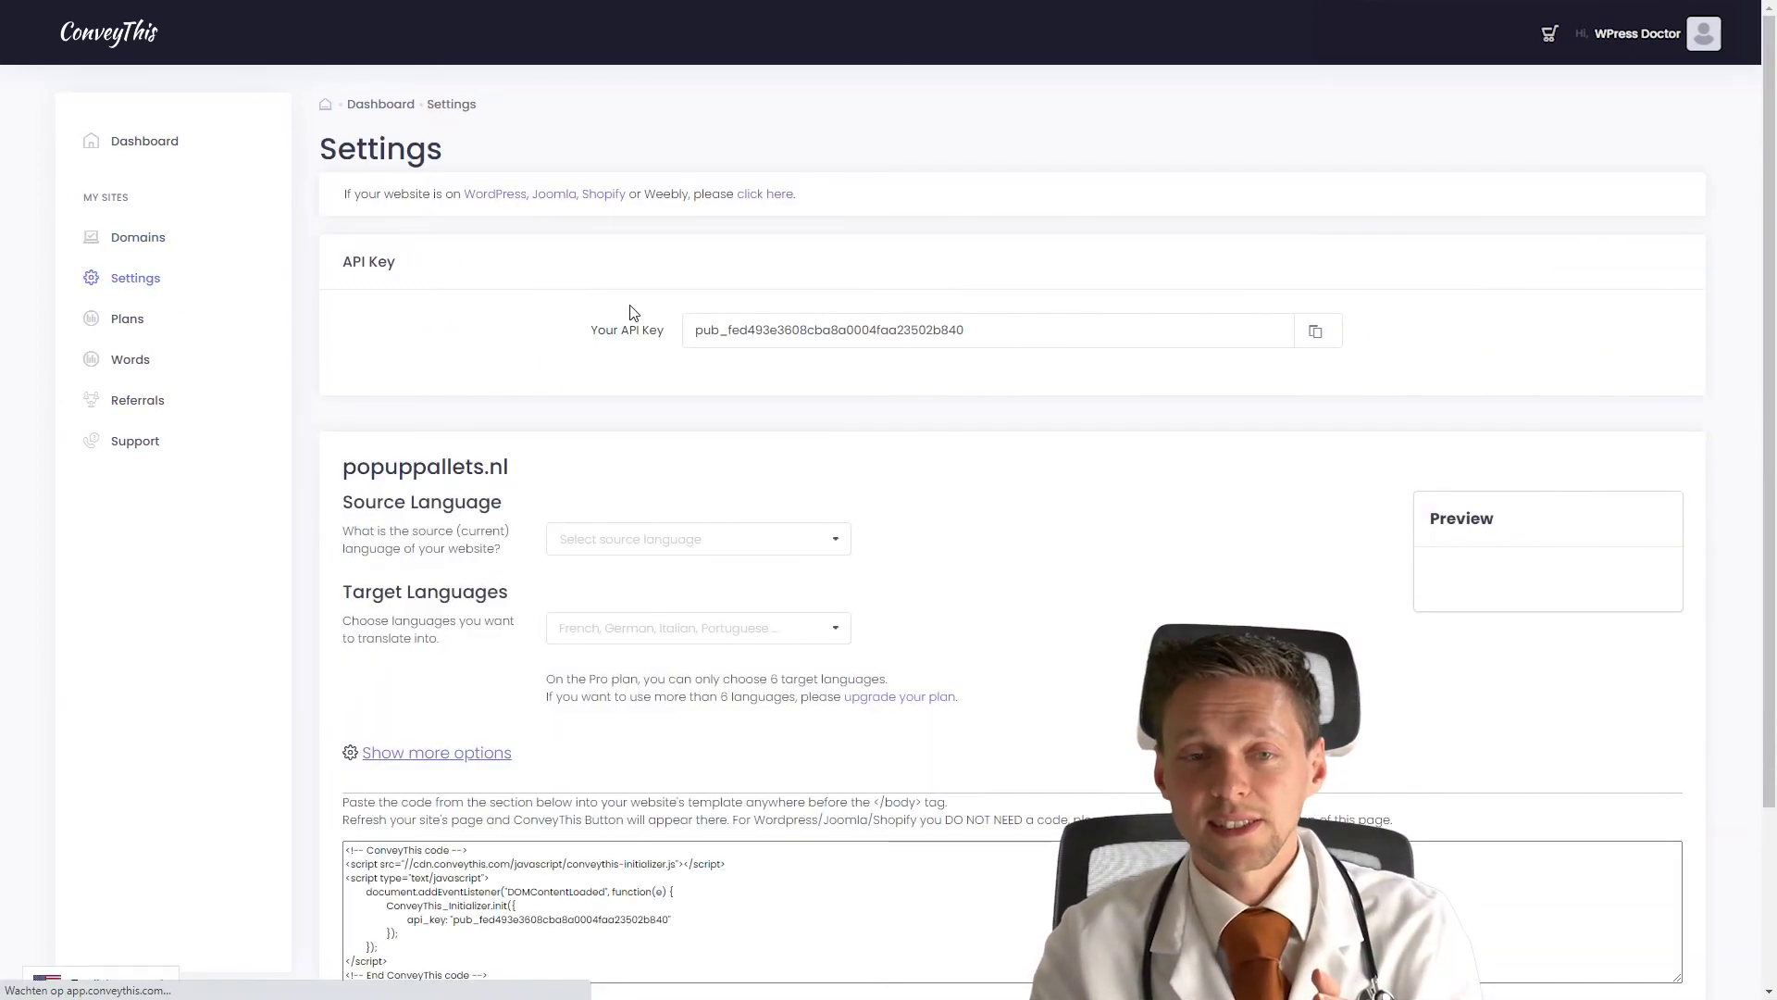
pyautogui.scroll(-3, 528, 329)
pyautogui.scroll(3, 528, 278)
pyautogui.click(149, 323)
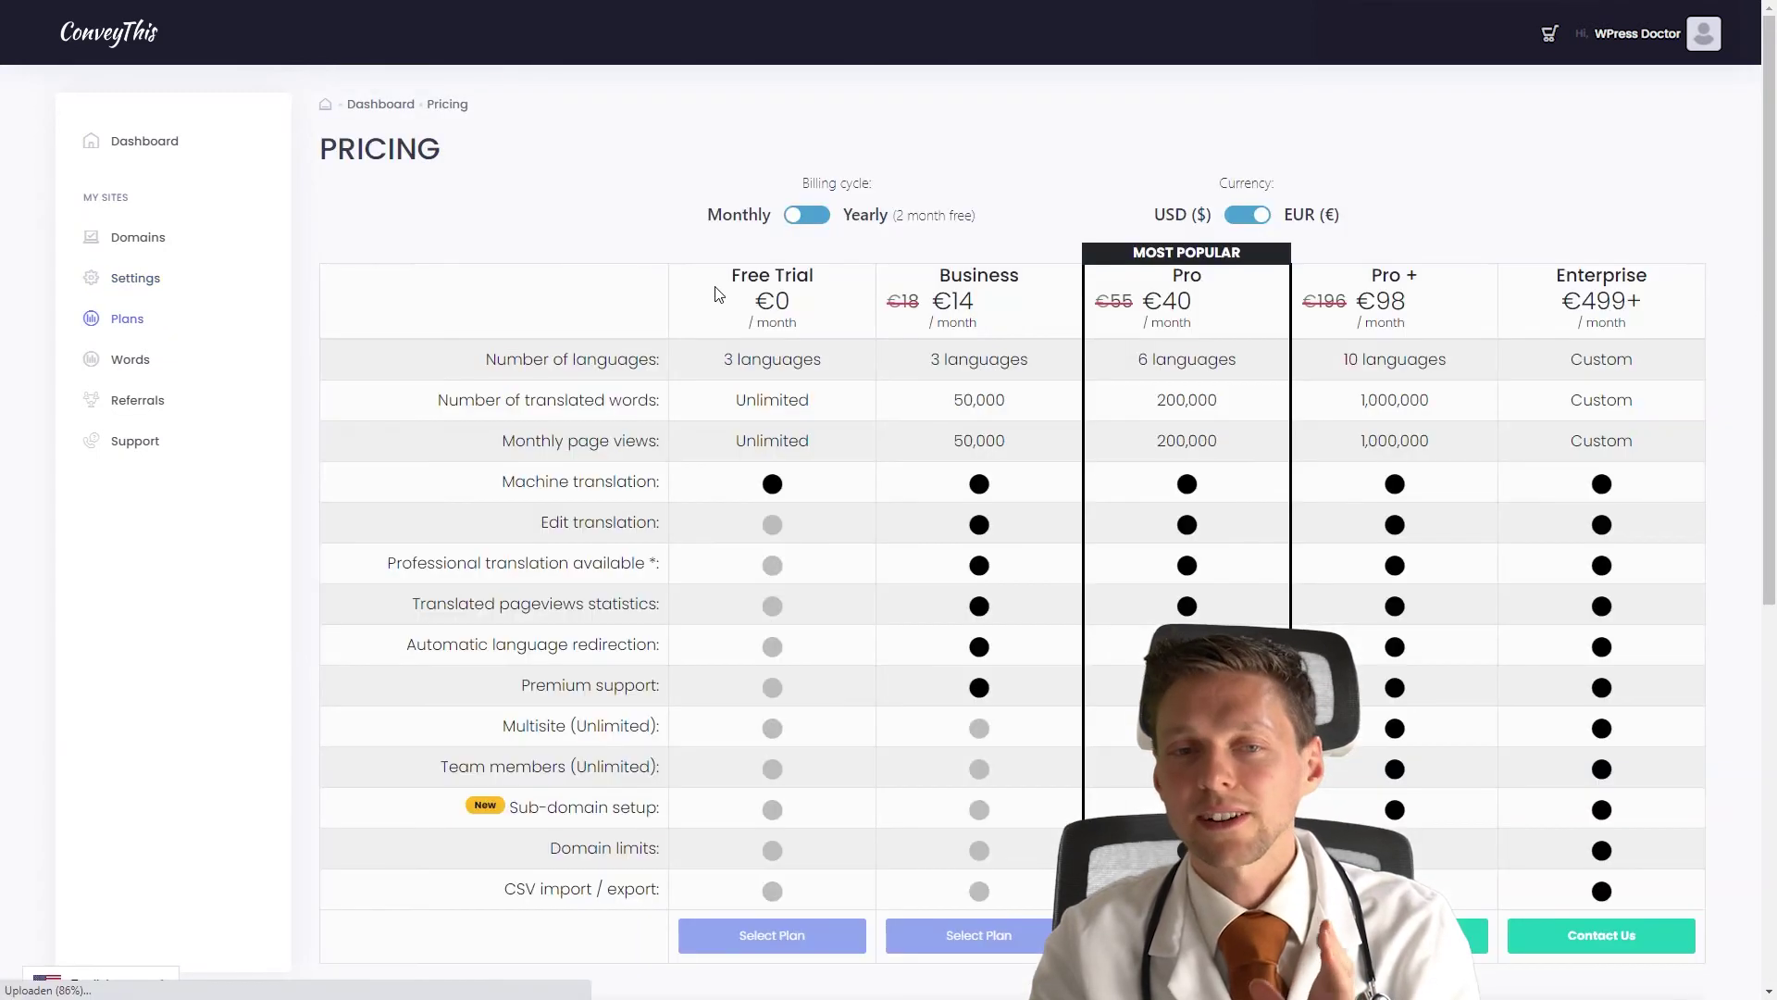
pyautogui.click(1250, 217)
pyautogui.click(807, 215)
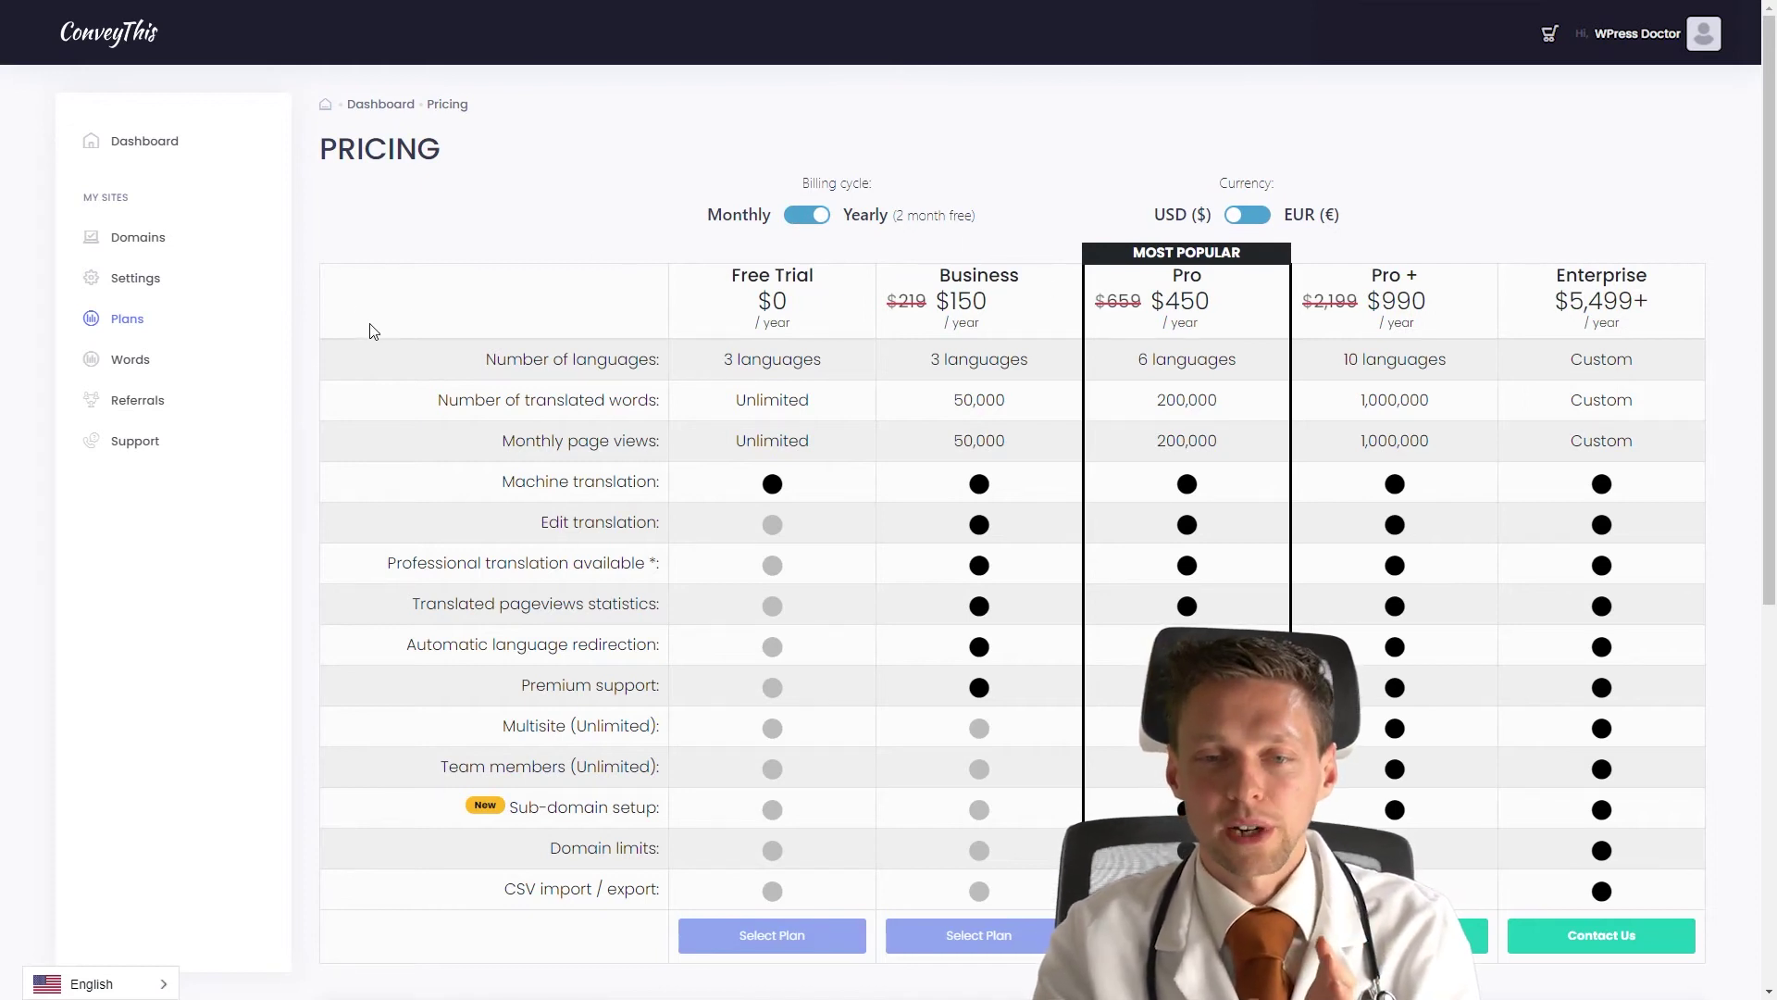
pyautogui.click(134, 361)
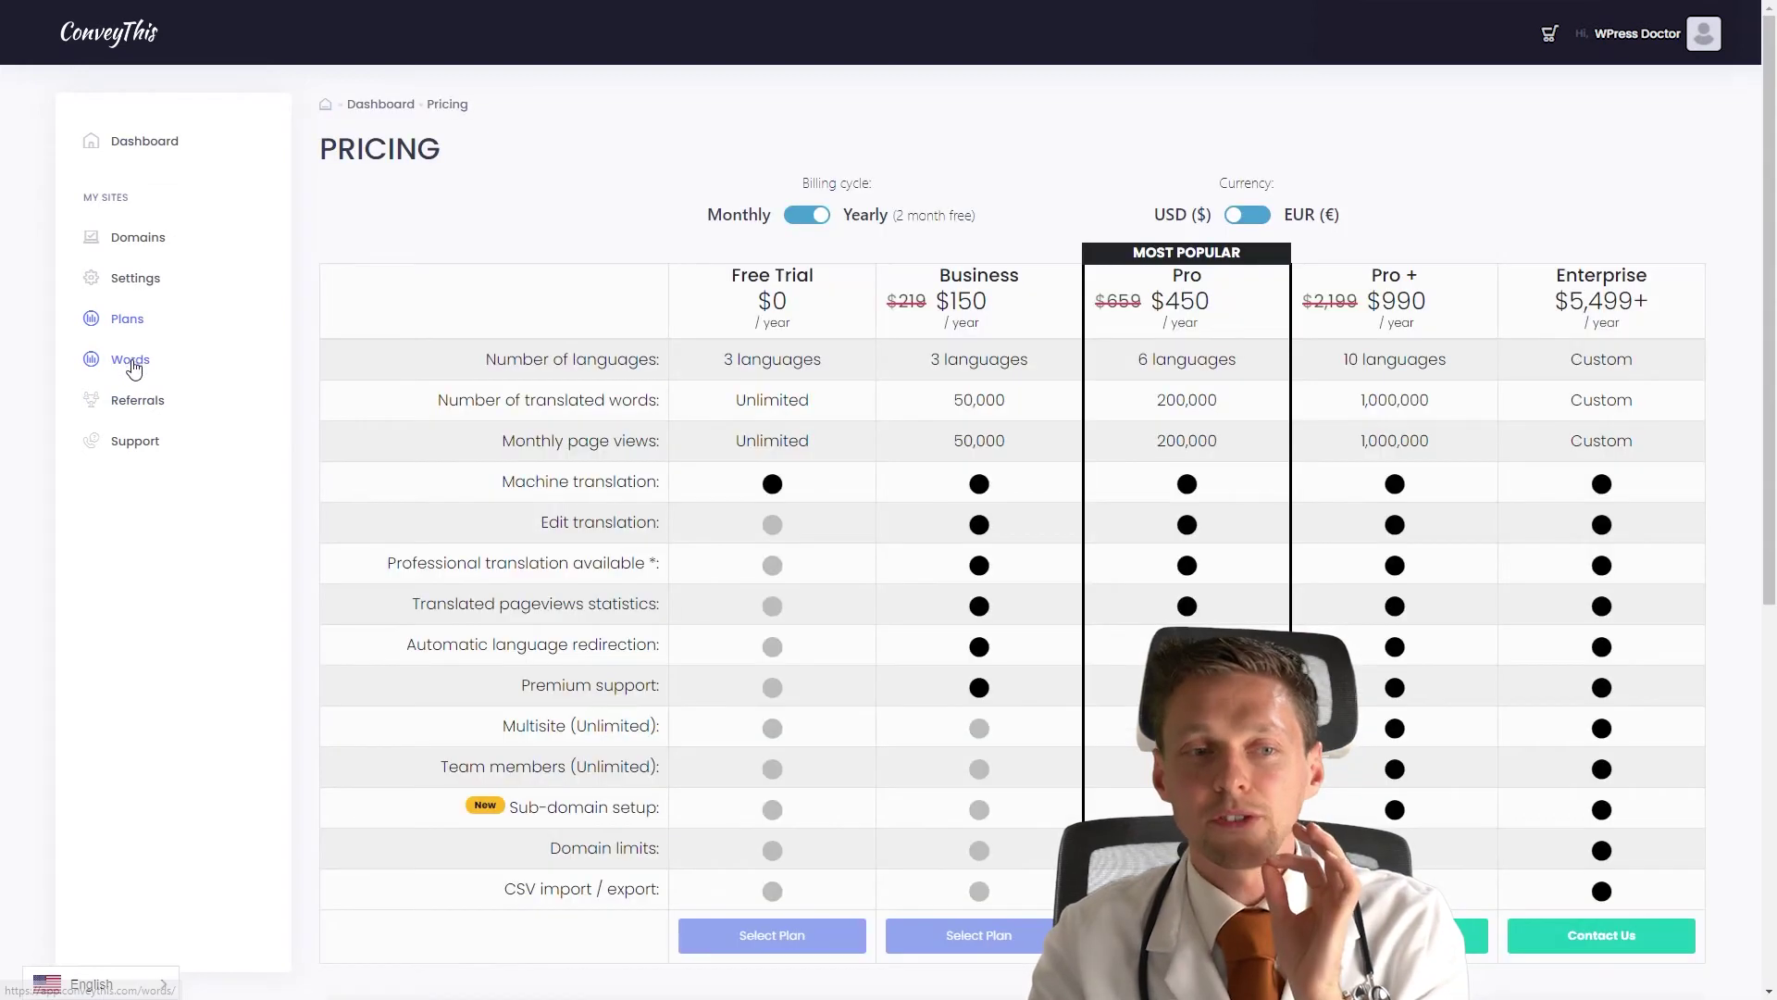
# - Review the 200000-word allowance and choose the €162 pack of 50,000 words
pyautogui.click(130, 359)
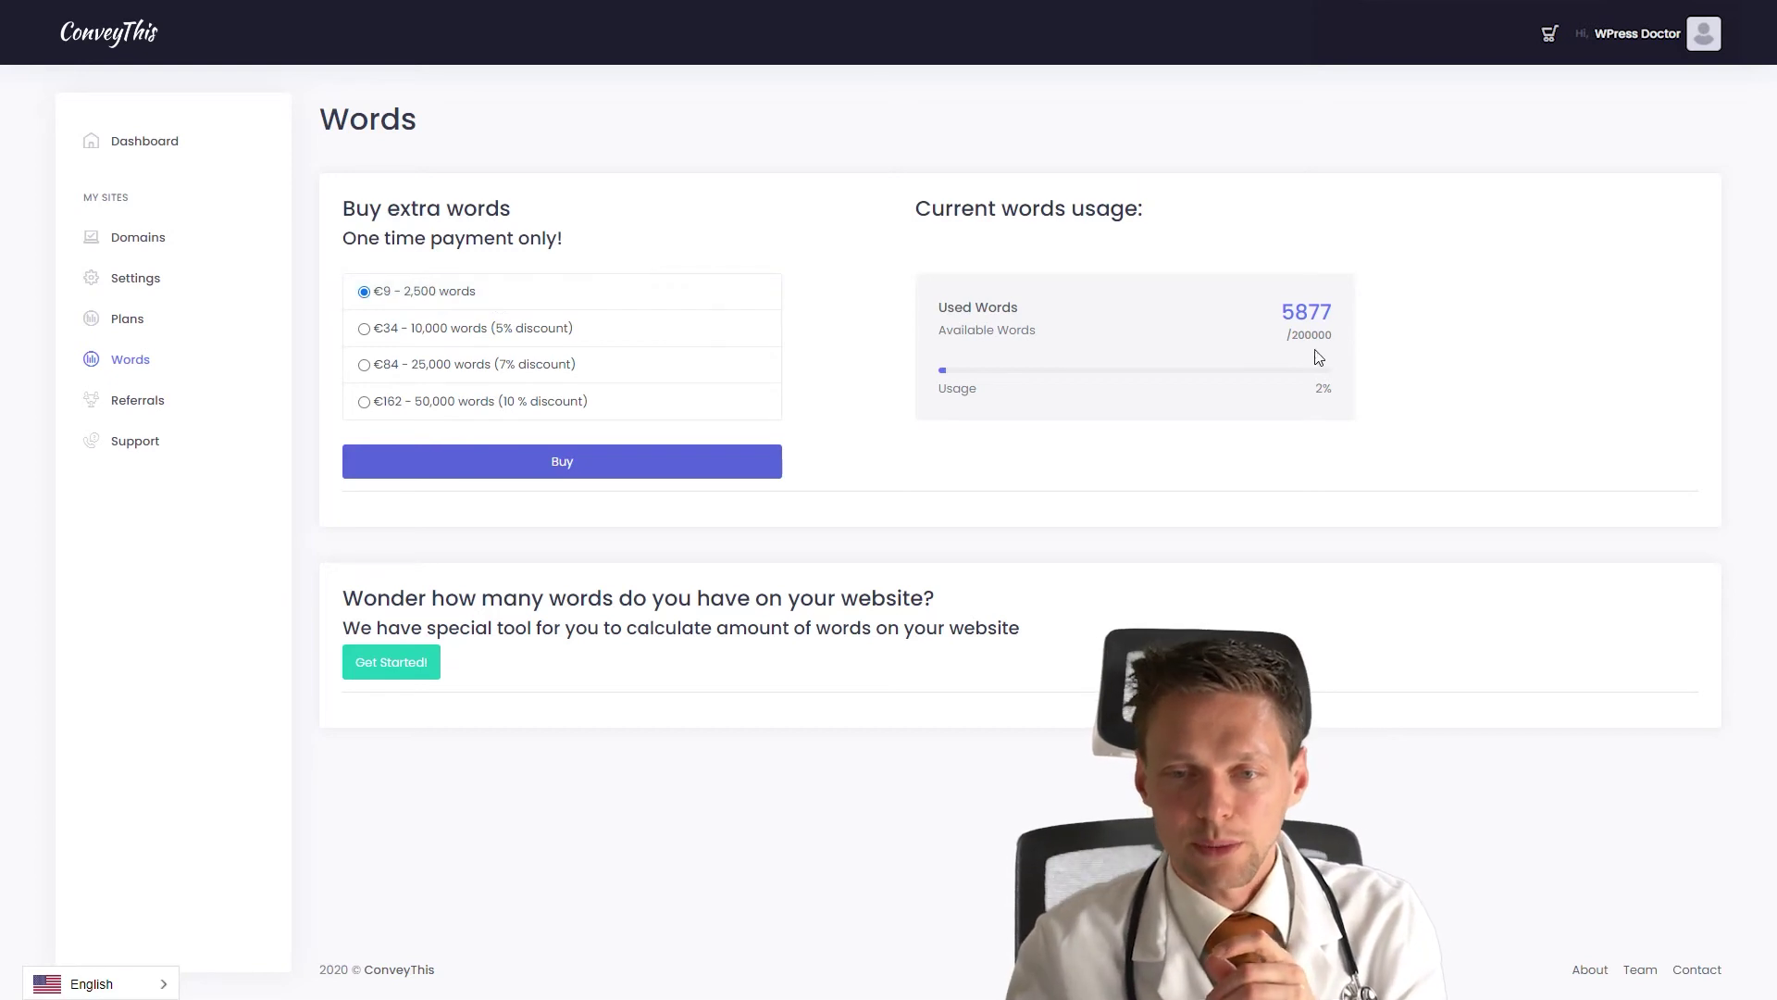
pyautogui.moveTo(1338, 335); pyautogui.dragTo(1291, 336)
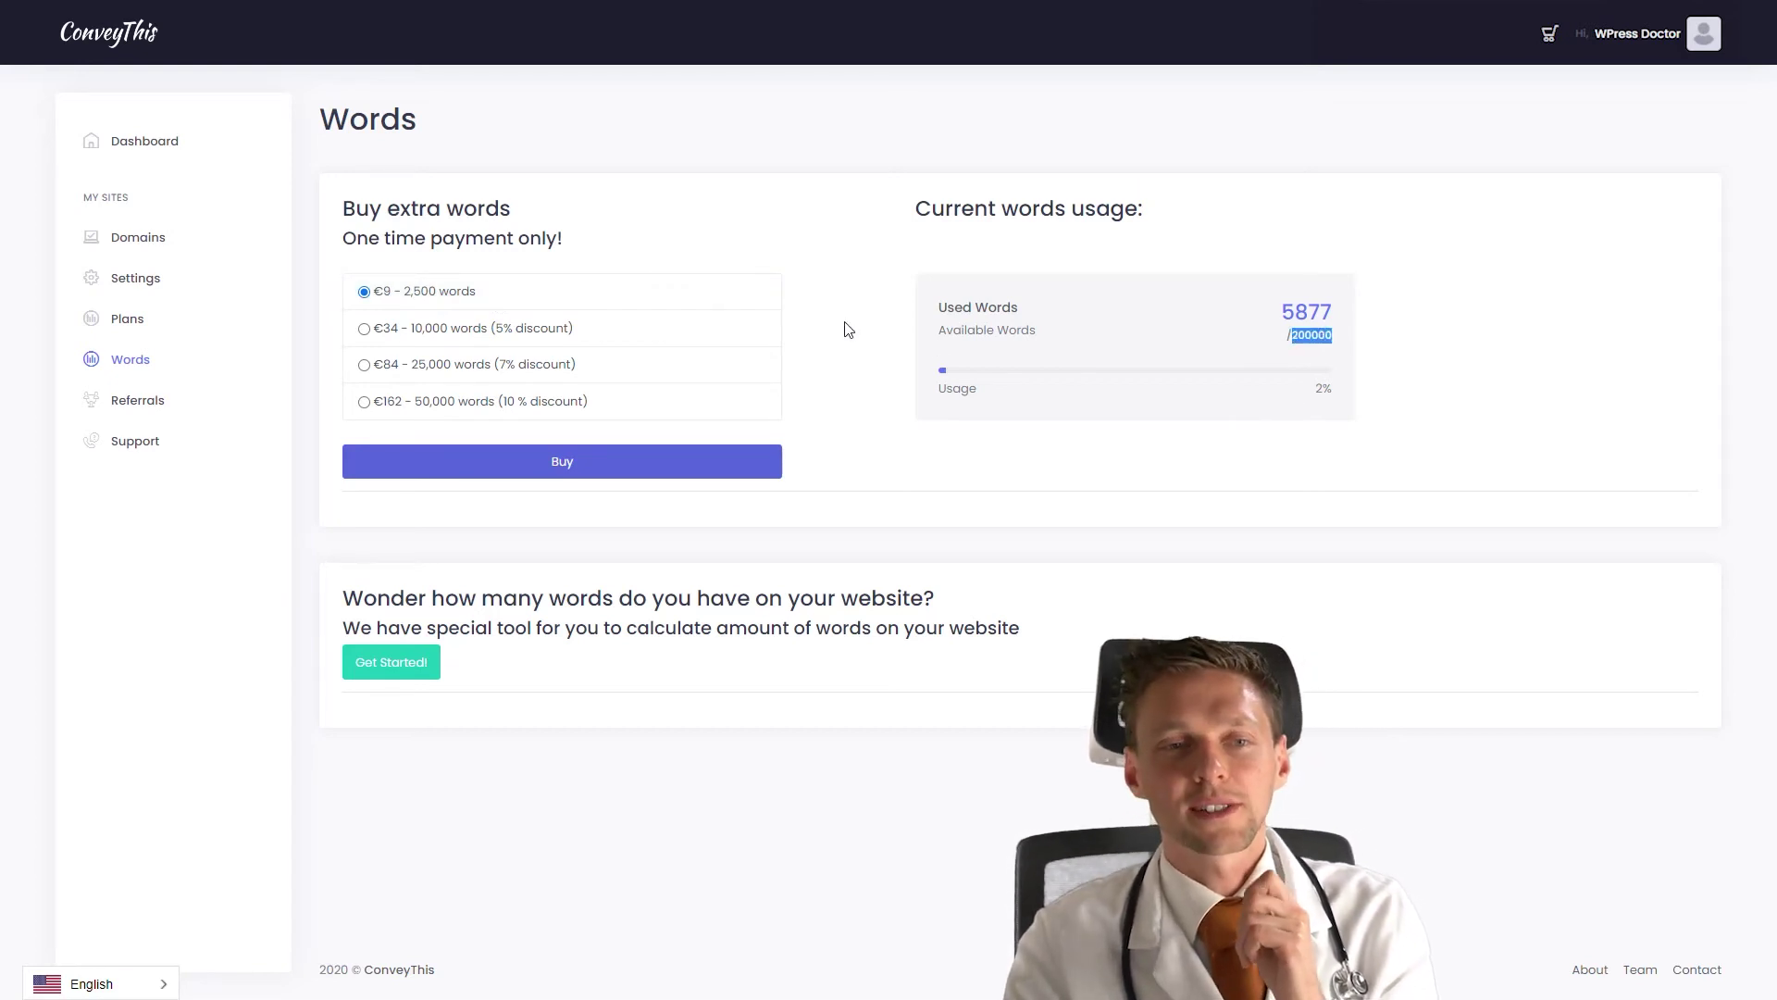
pyautogui.click(470, 411)
pyautogui.click(364, 404)
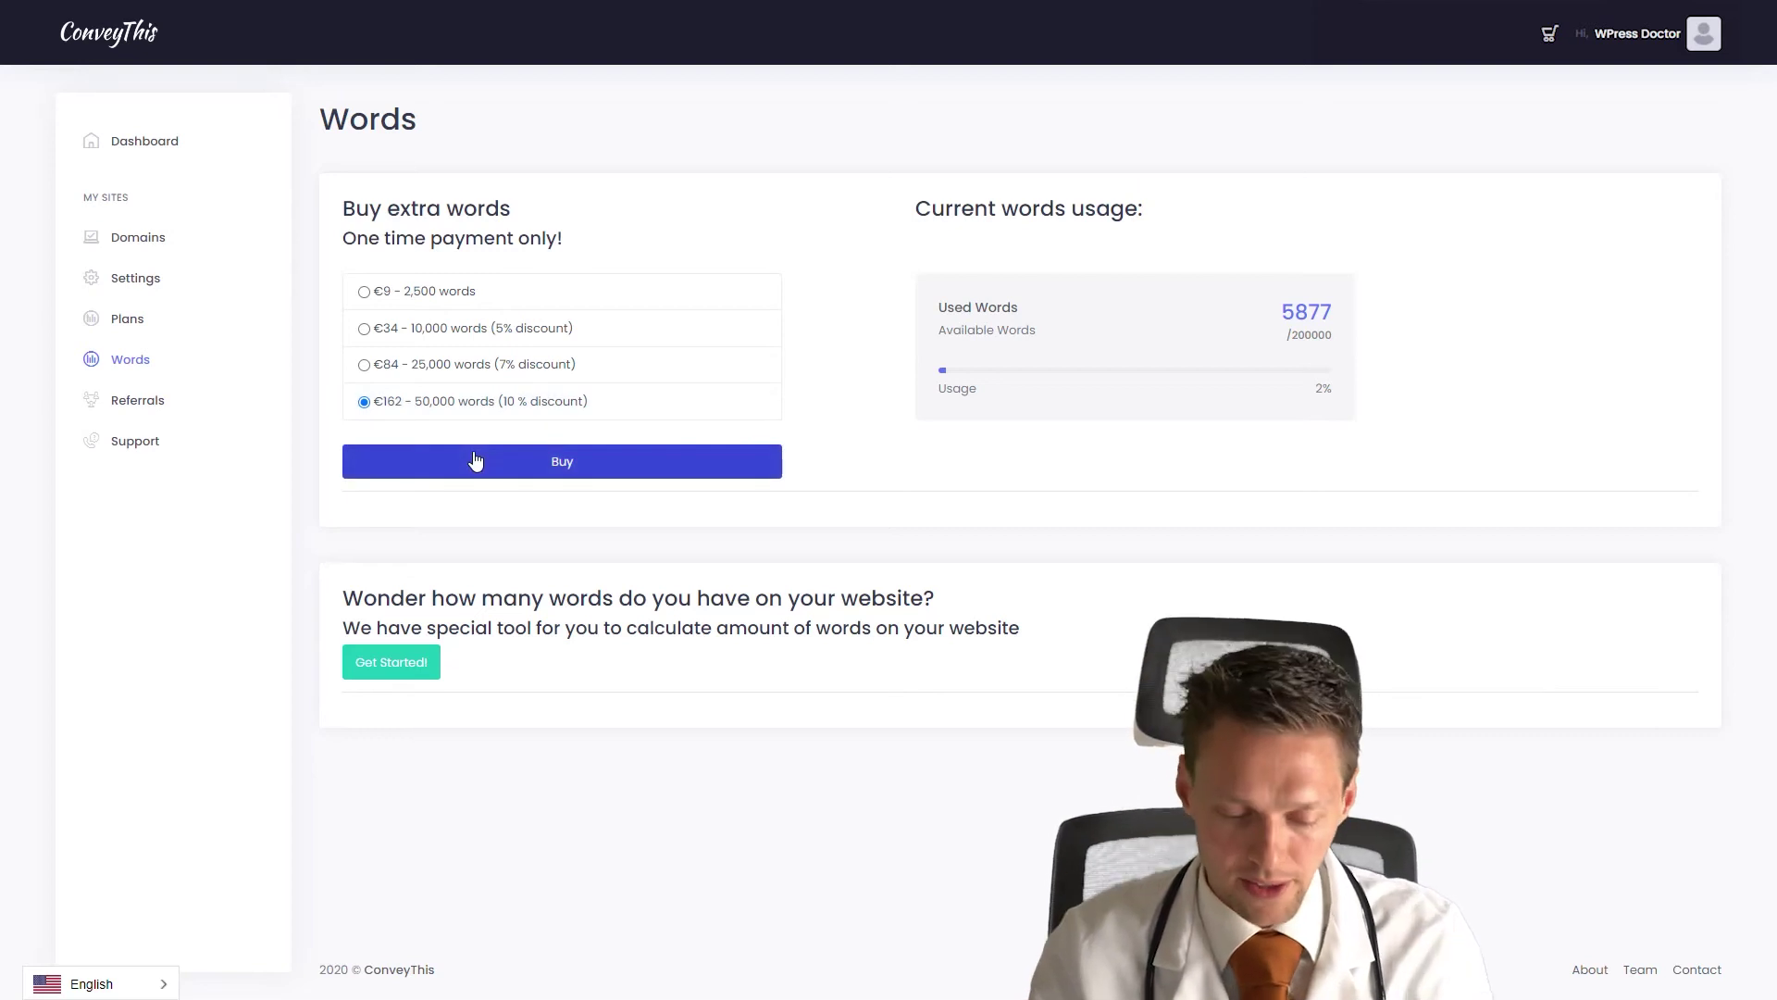
# - Work out 162 × 0.8 in the calculator, then close it
pyautogui.press('XF86Calculator')
pyautogui.write('14')
pyautogui.press('Escape')
pyautogui.write('162*0,8=')
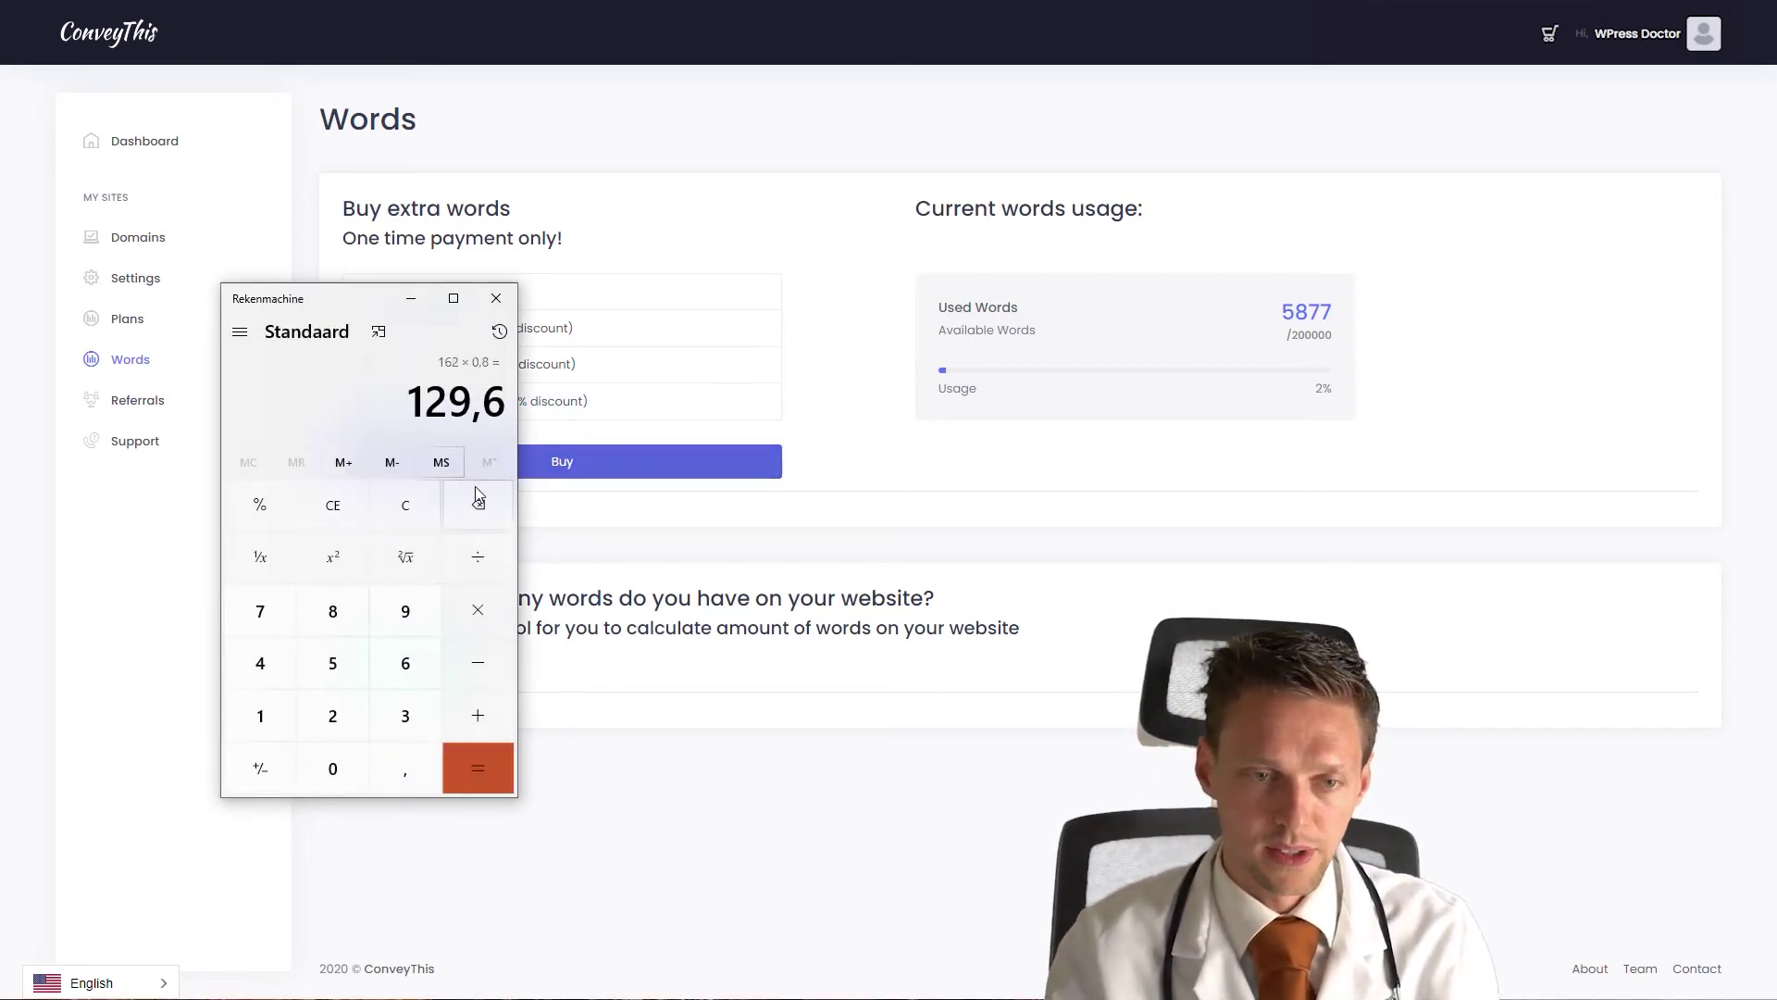
pyautogui.moveTo(361, 298); pyautogui.dragTo(1345, 315)
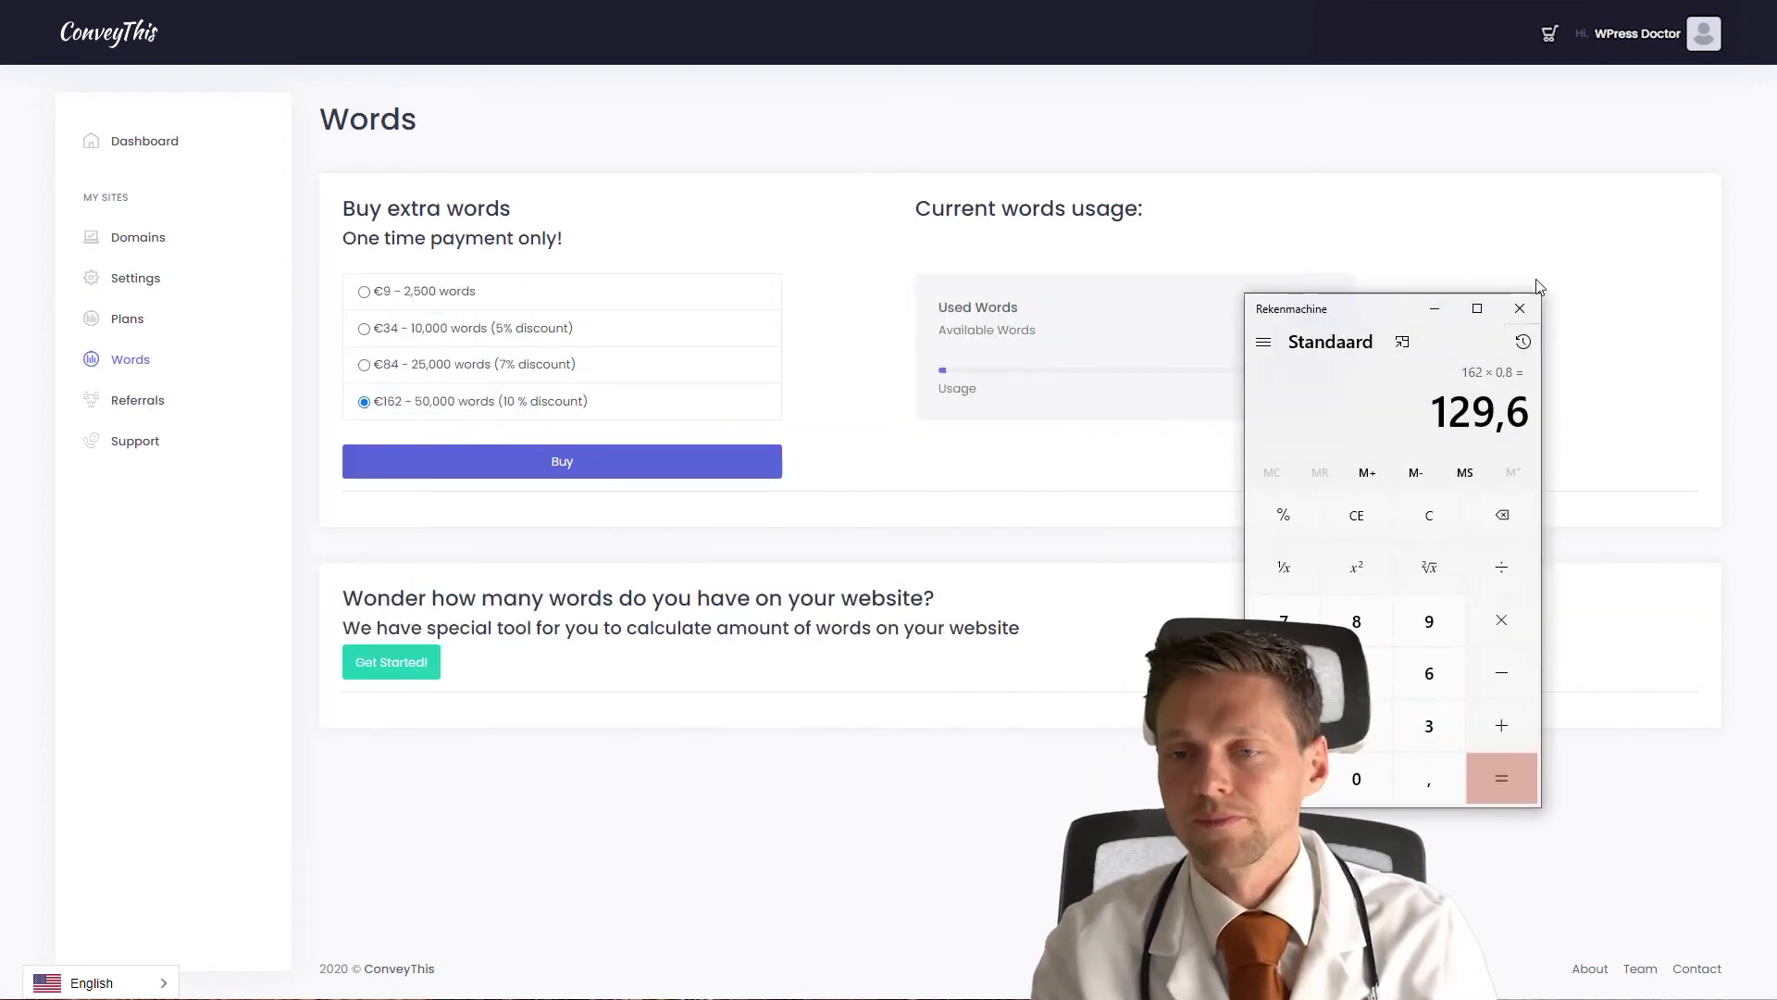
pyautogui.click(1521, 309)
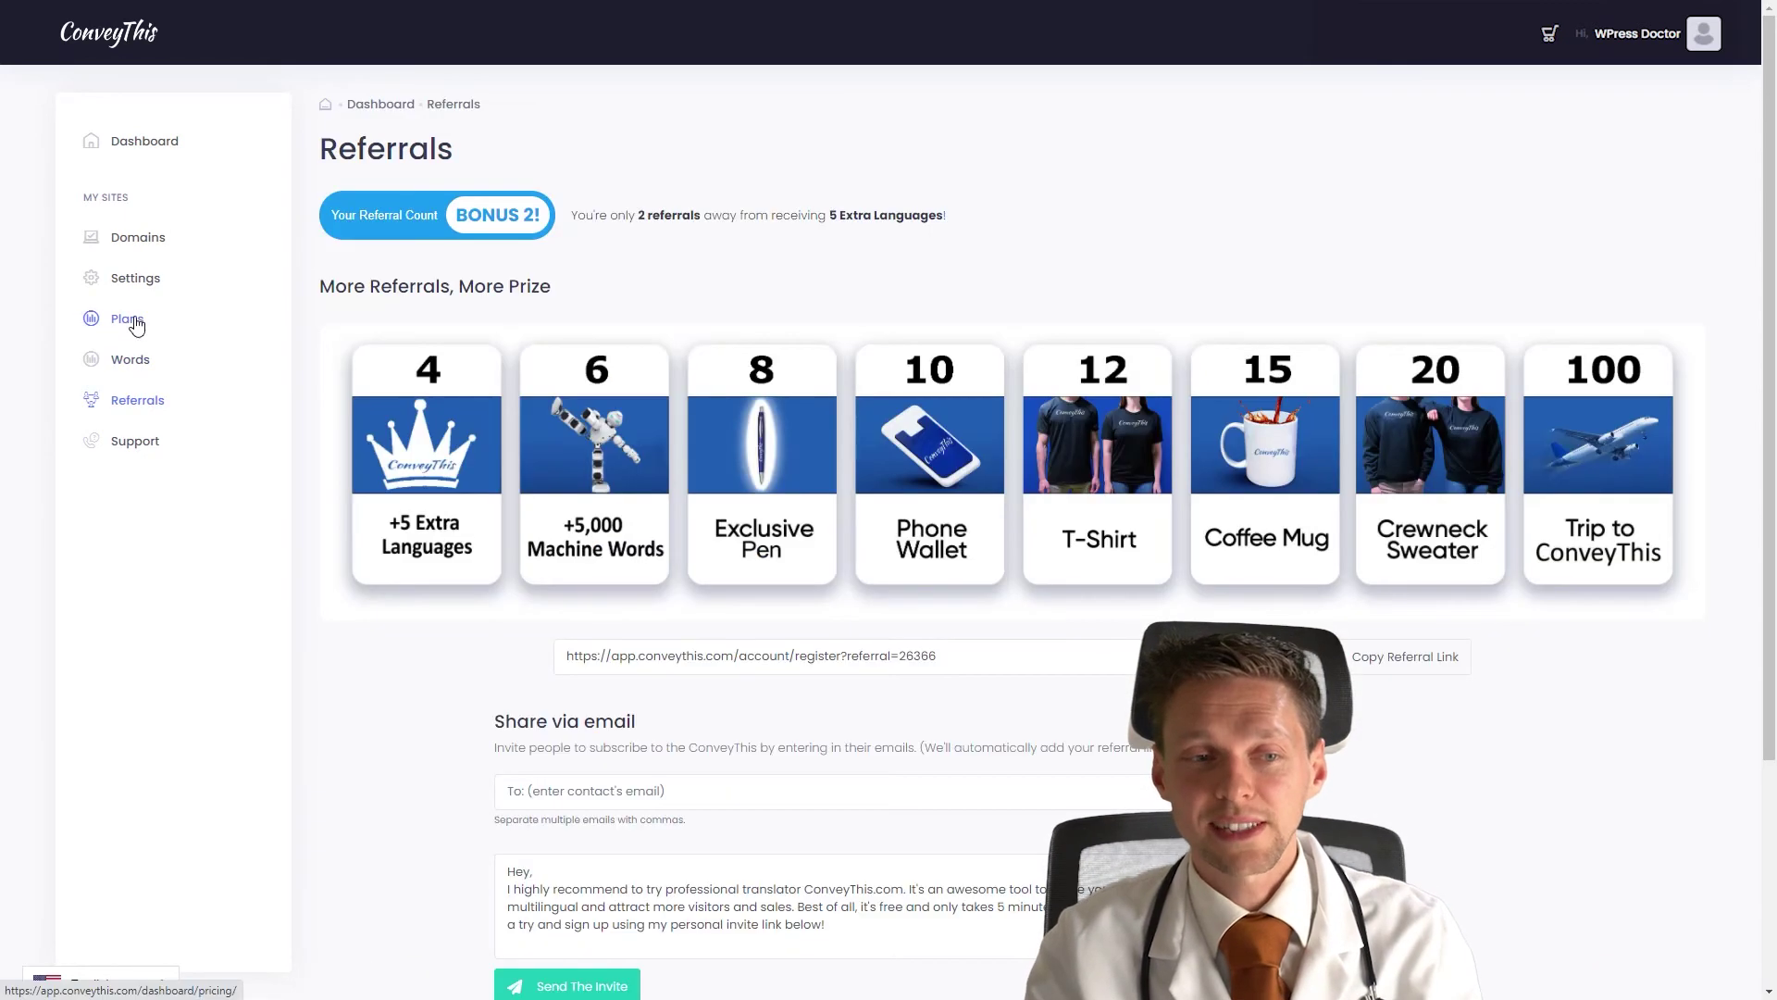
# - Show the Pricing page in US dollars billed yearly
pyautogui.click(135, 321)
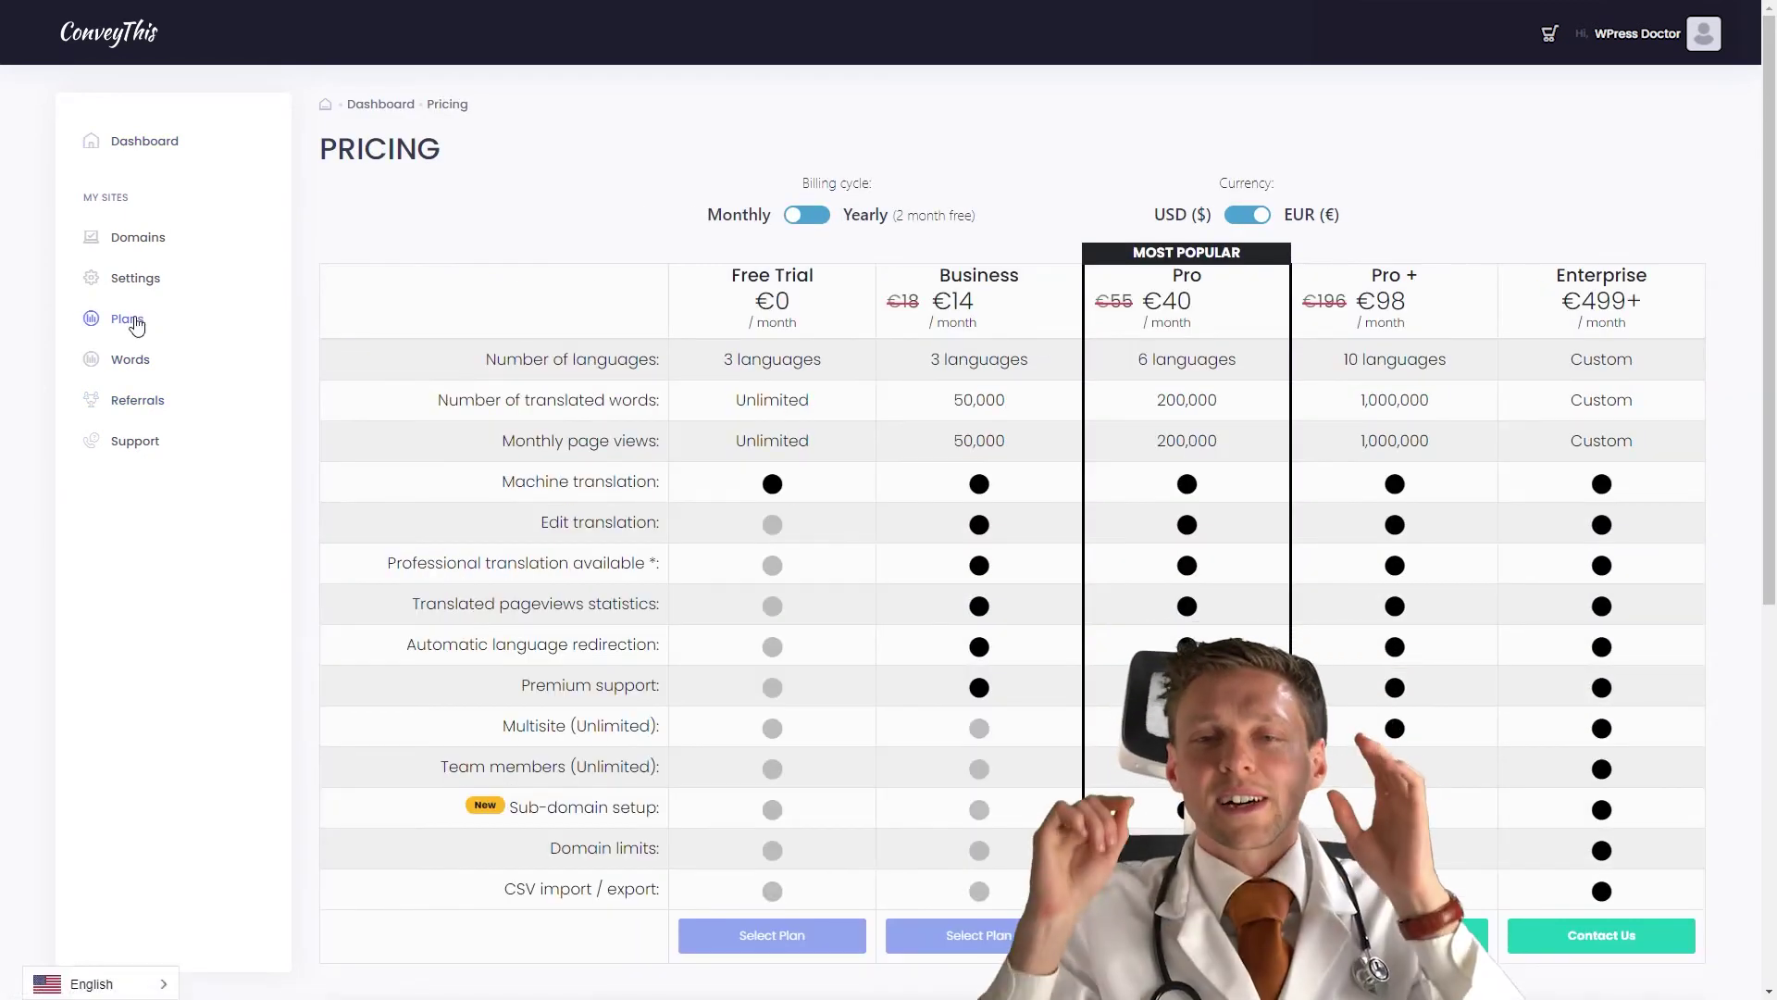
pyautogui.click(1245, 215)
pyautogui.click(796, 218)
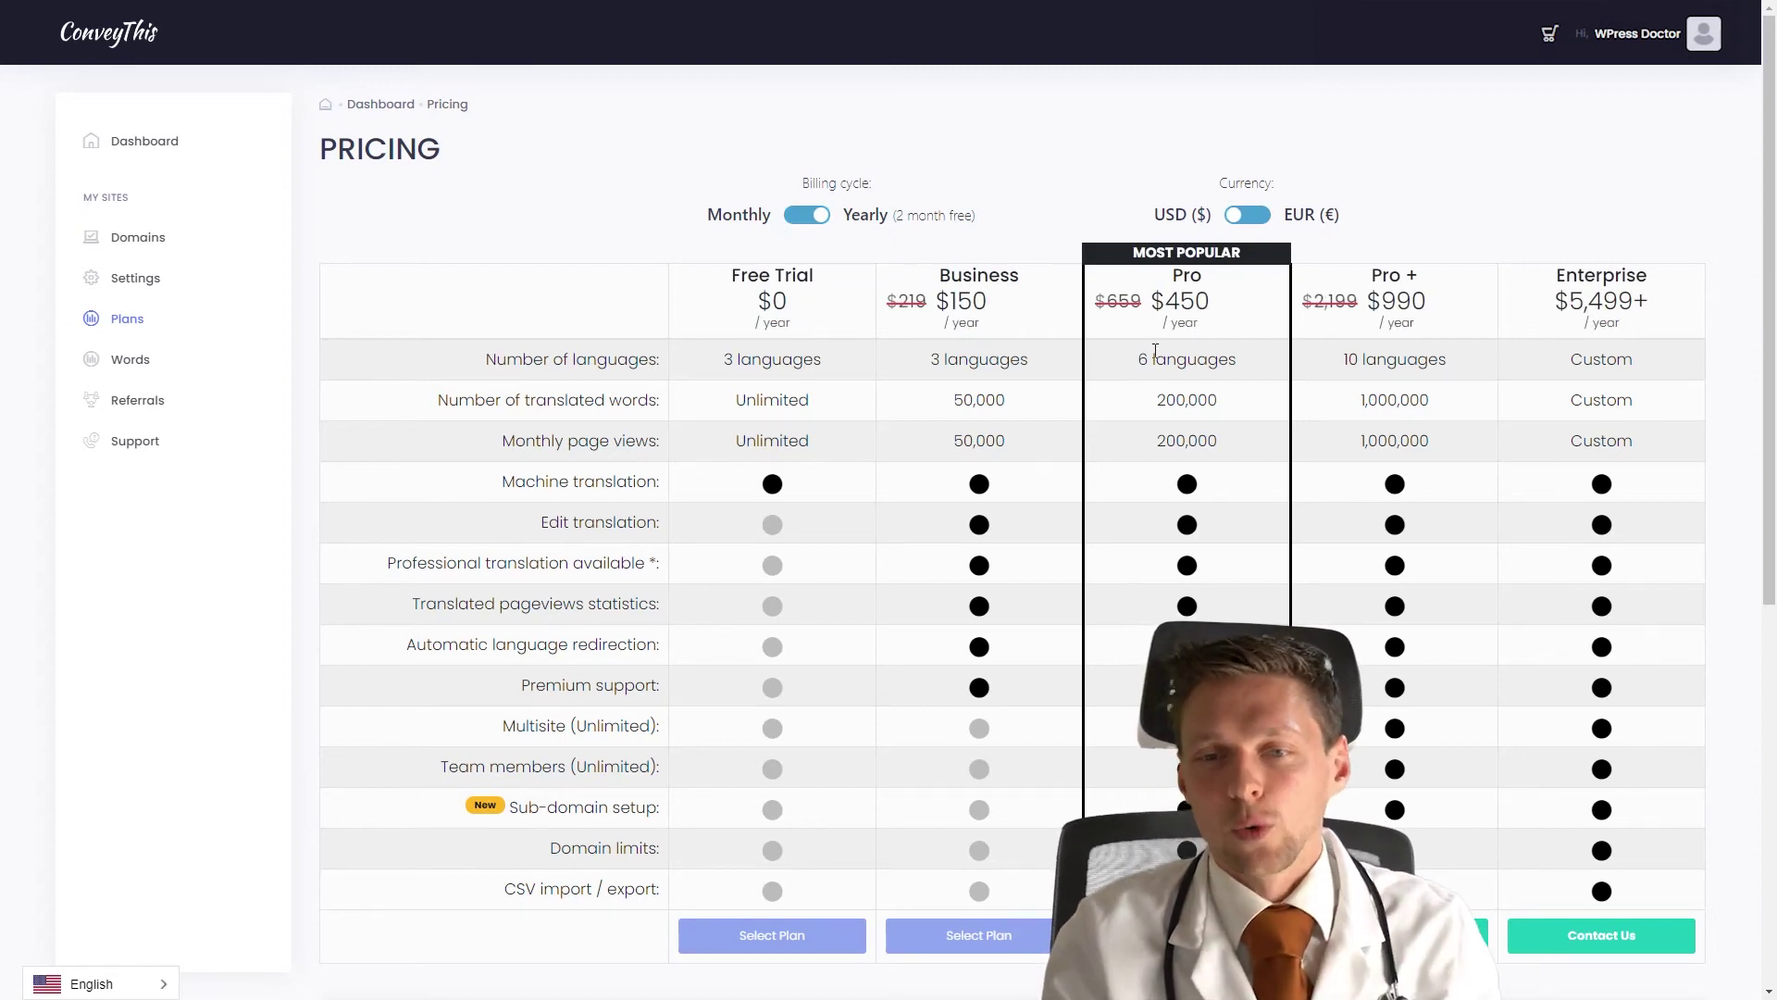
# - Highlight Pro's 200,000 words and Business's 3 languages and 50,000 translated words
pyautogui.moveTo(1147, 407); pyautogui.dragTo(1256, 417)
pyautogui.click(1266, 417)
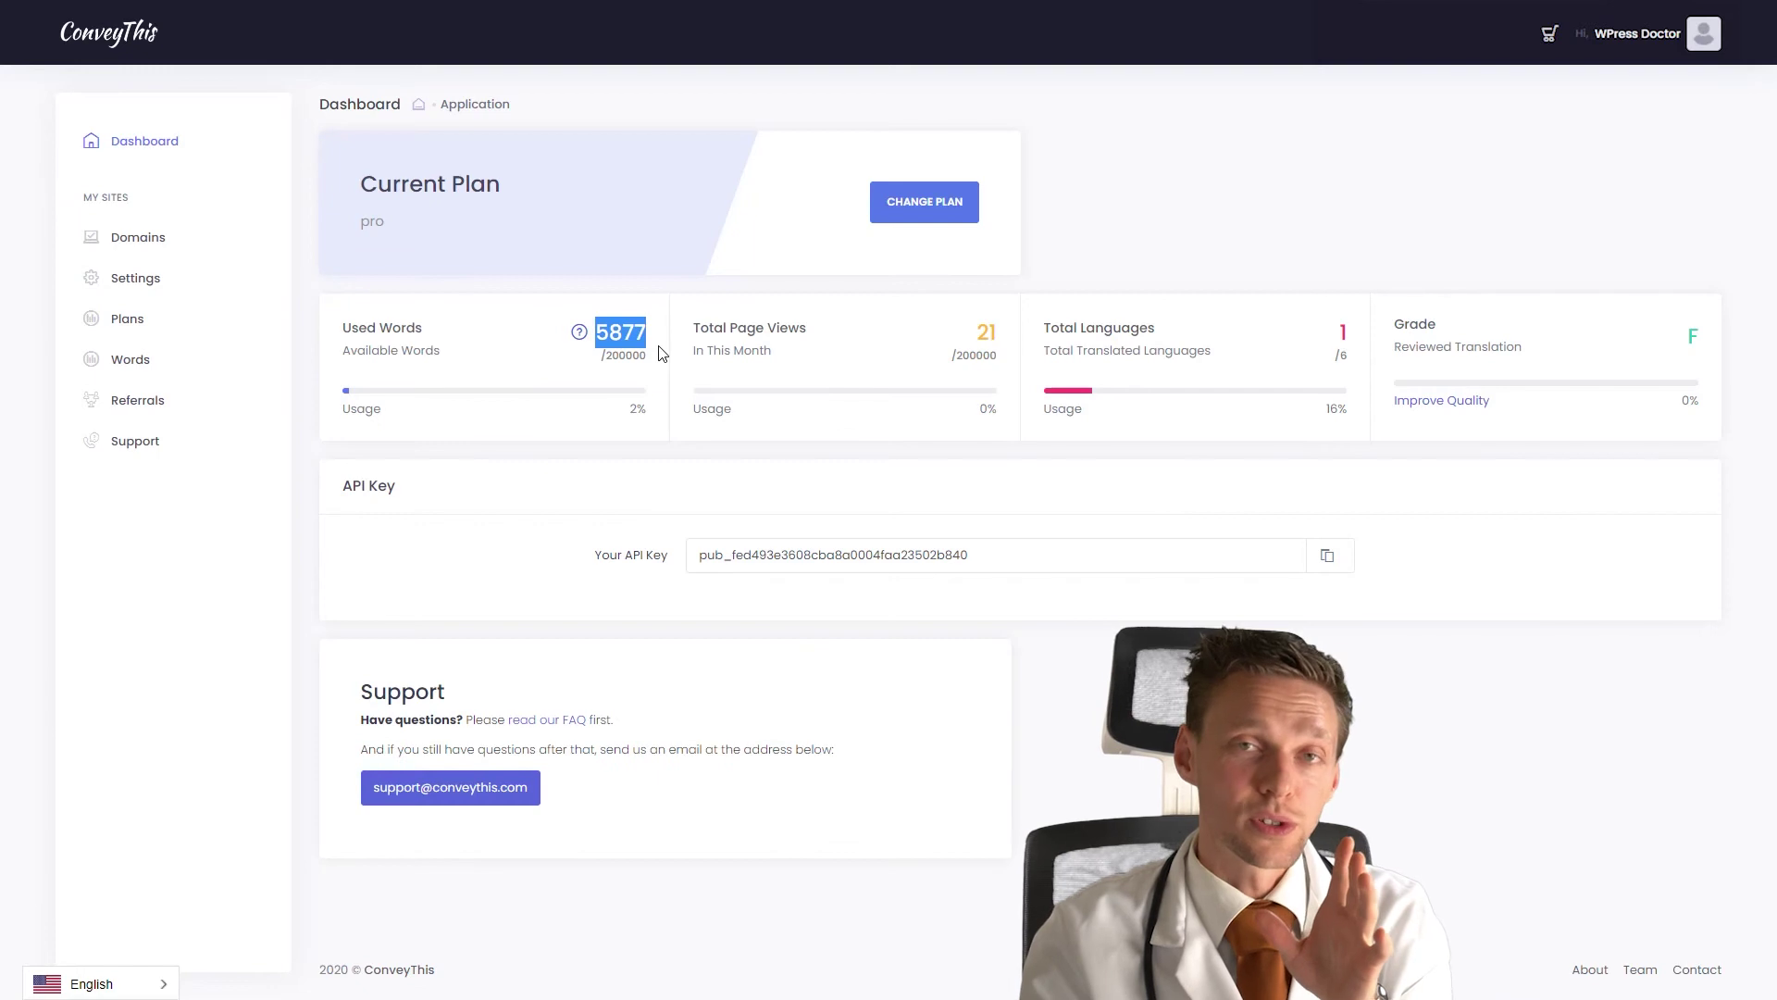
pyautogui.click(661, 353)
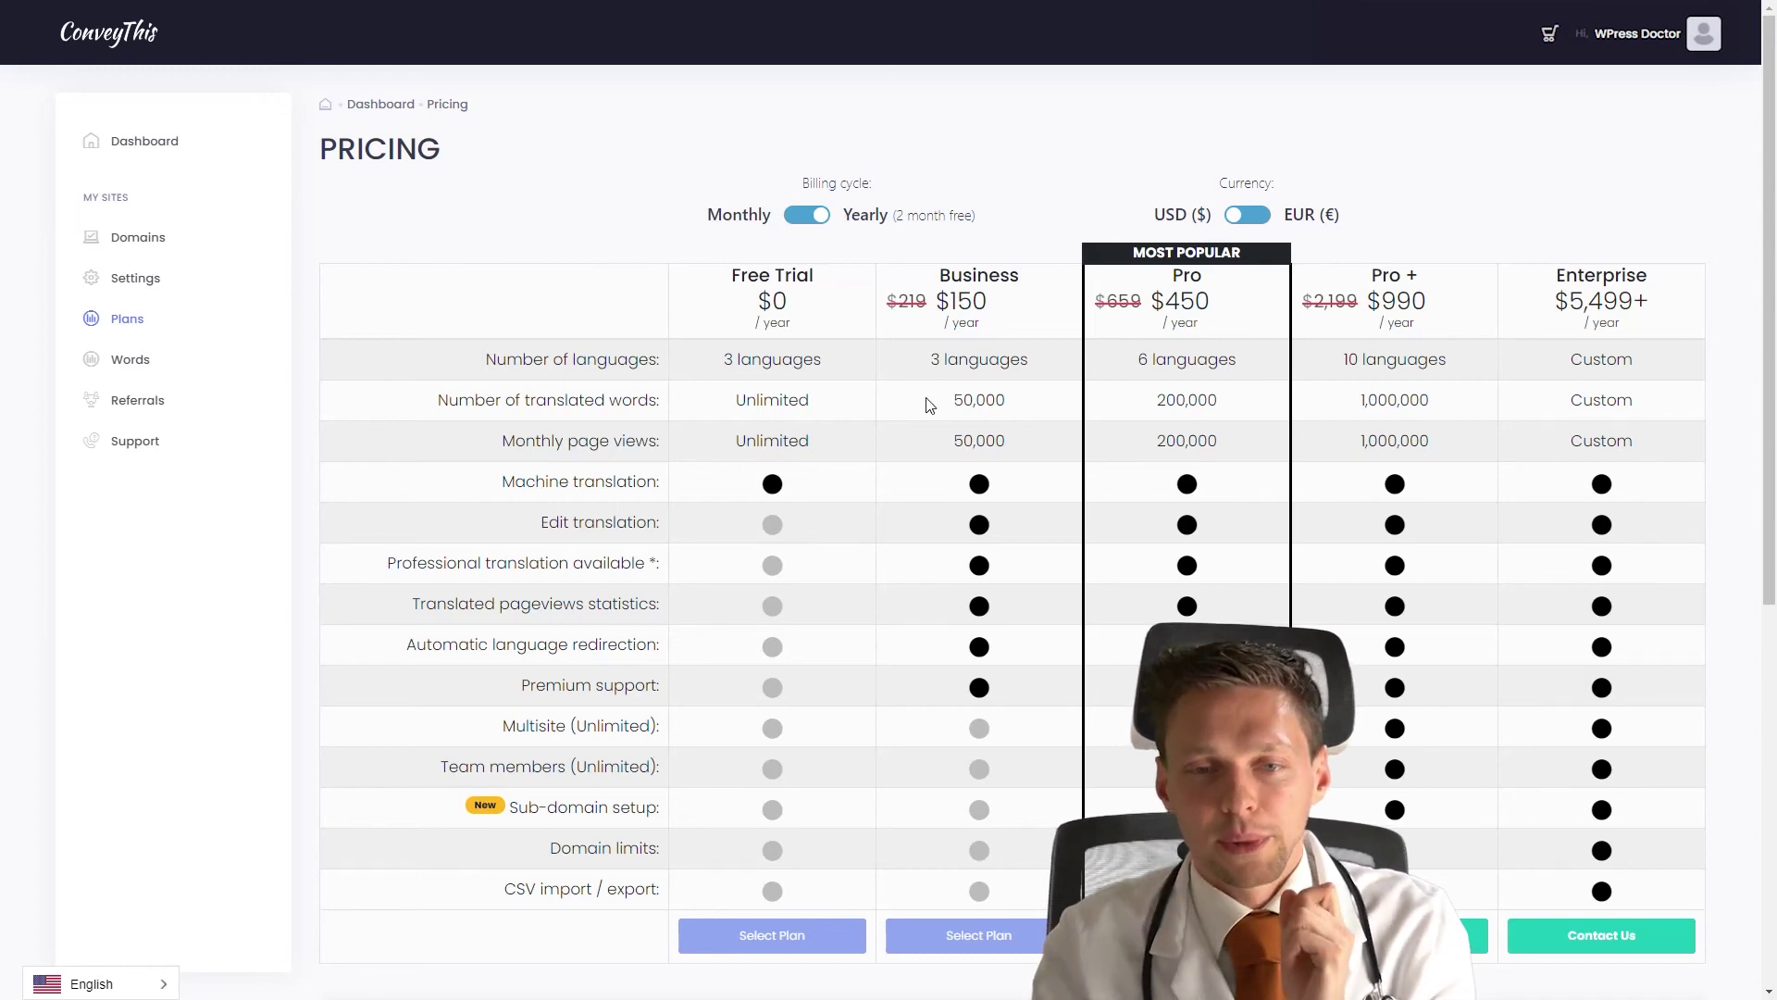
pyautogui.moveTo(939, 361); pyautogui.dragTo(1015, 365)
pyautogui.tripleClick(996, 367)
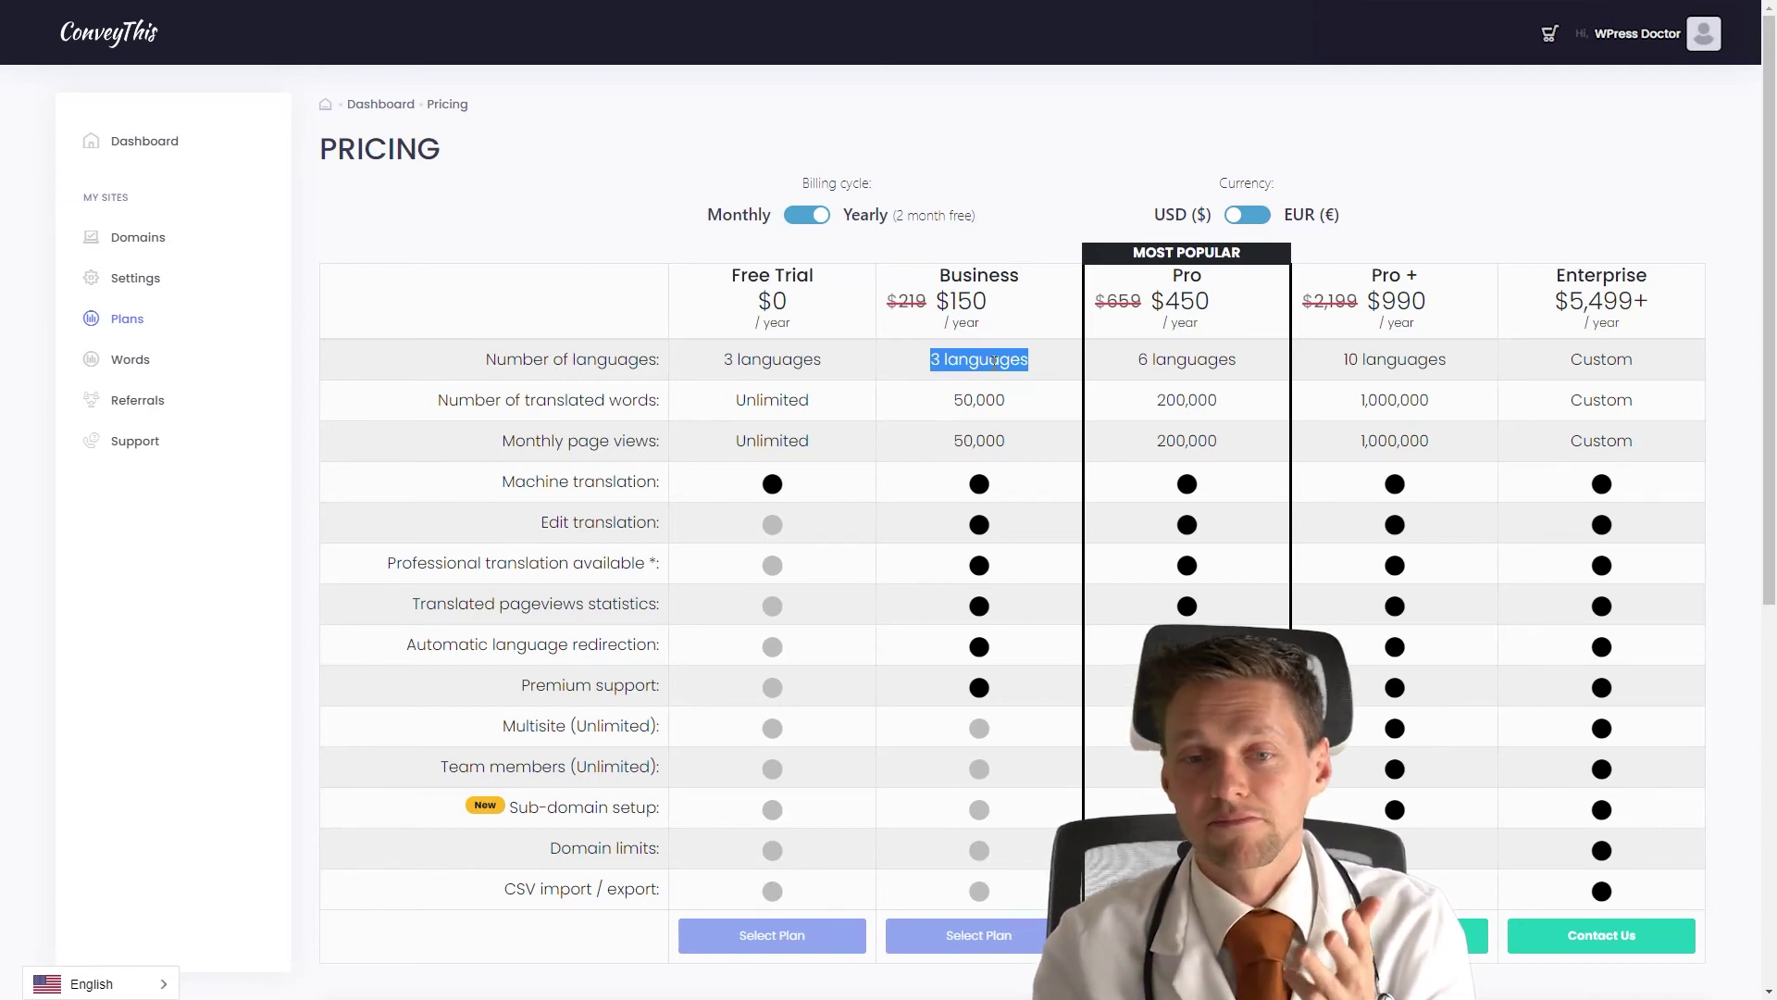
pyautogui.moveTo(951, 401); pyautogui.dragTo(1019, 405)
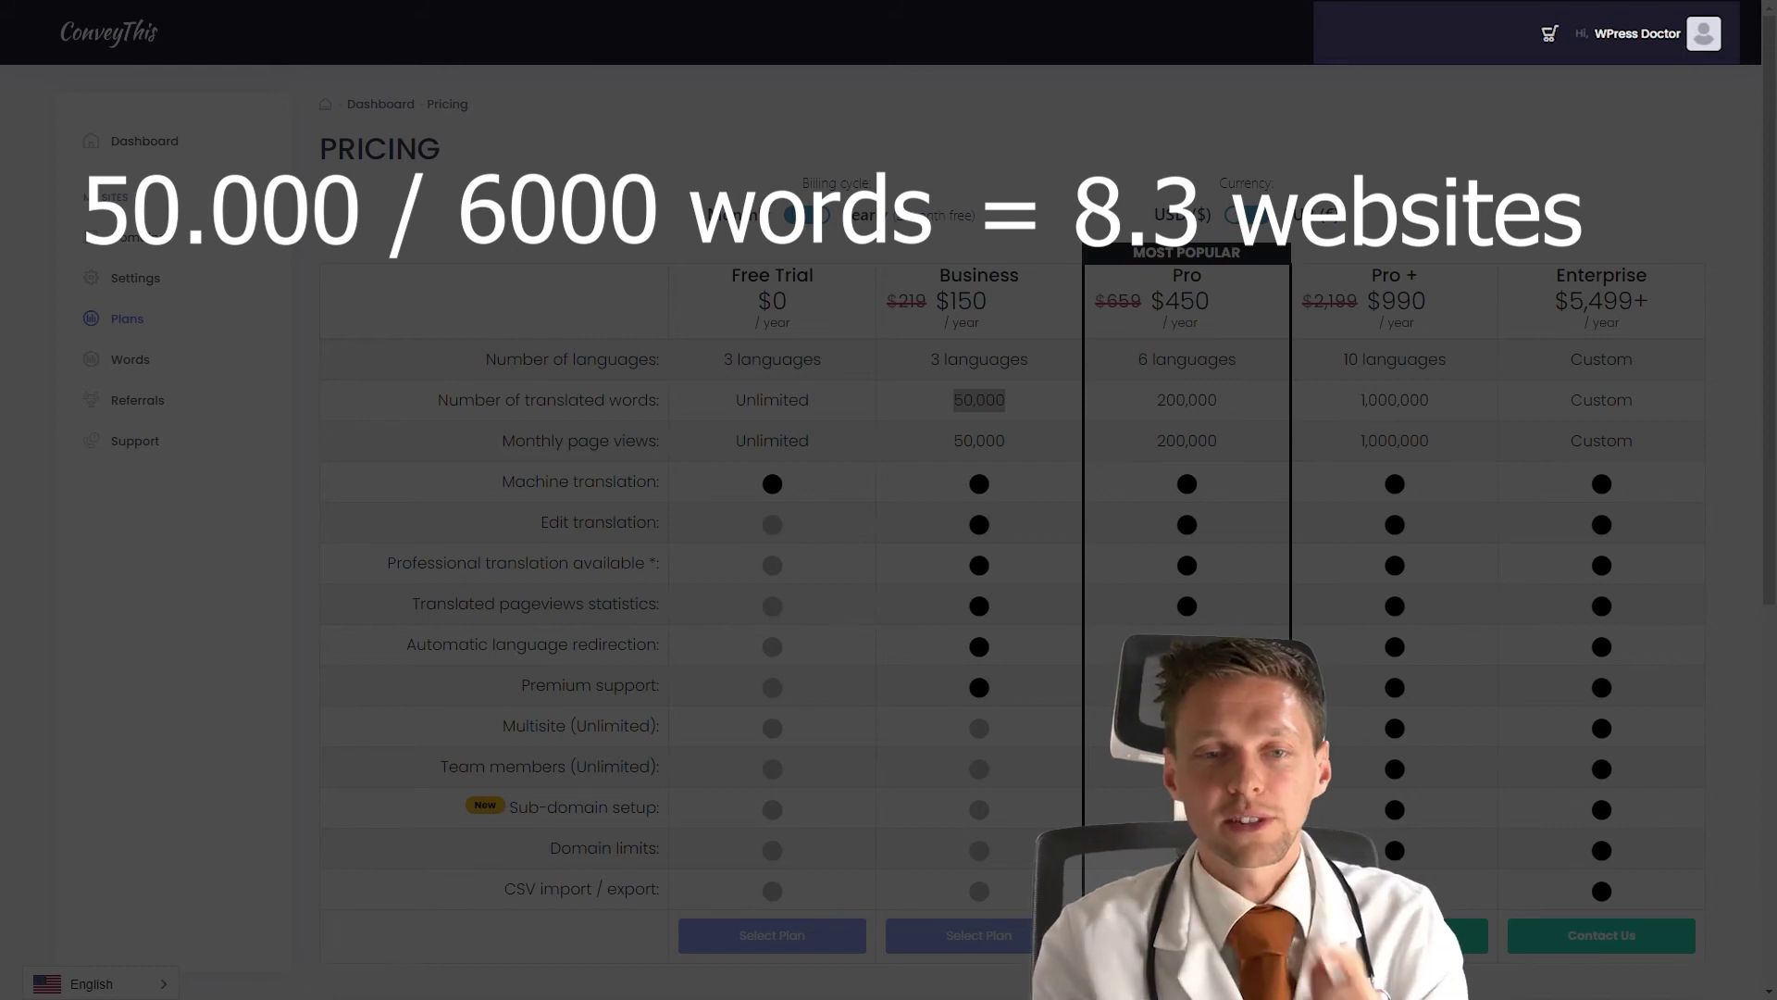
pyautogui.moveTo(989, 441)
pyautogui.mouseDown()
pyautogui.moveTo(954, 440)
pyautogui.moveTo(979, 461)
pyautogui.mouseUp()
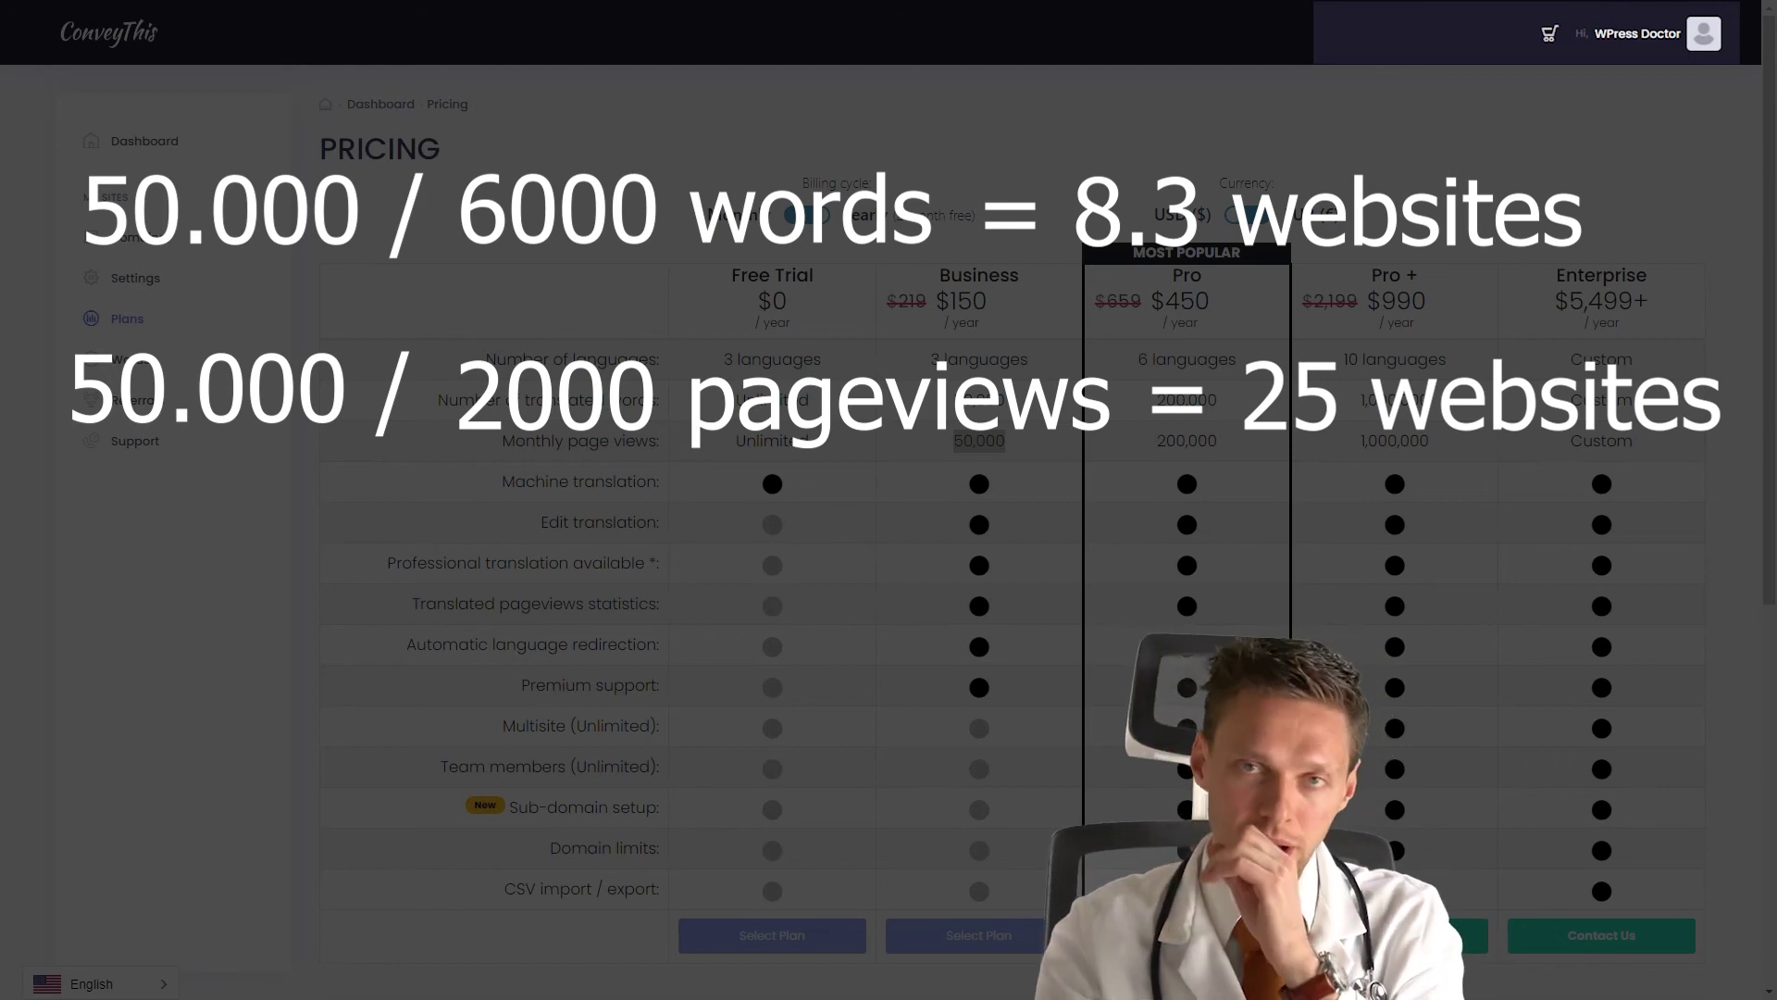
pyautogui.click(982, 456)
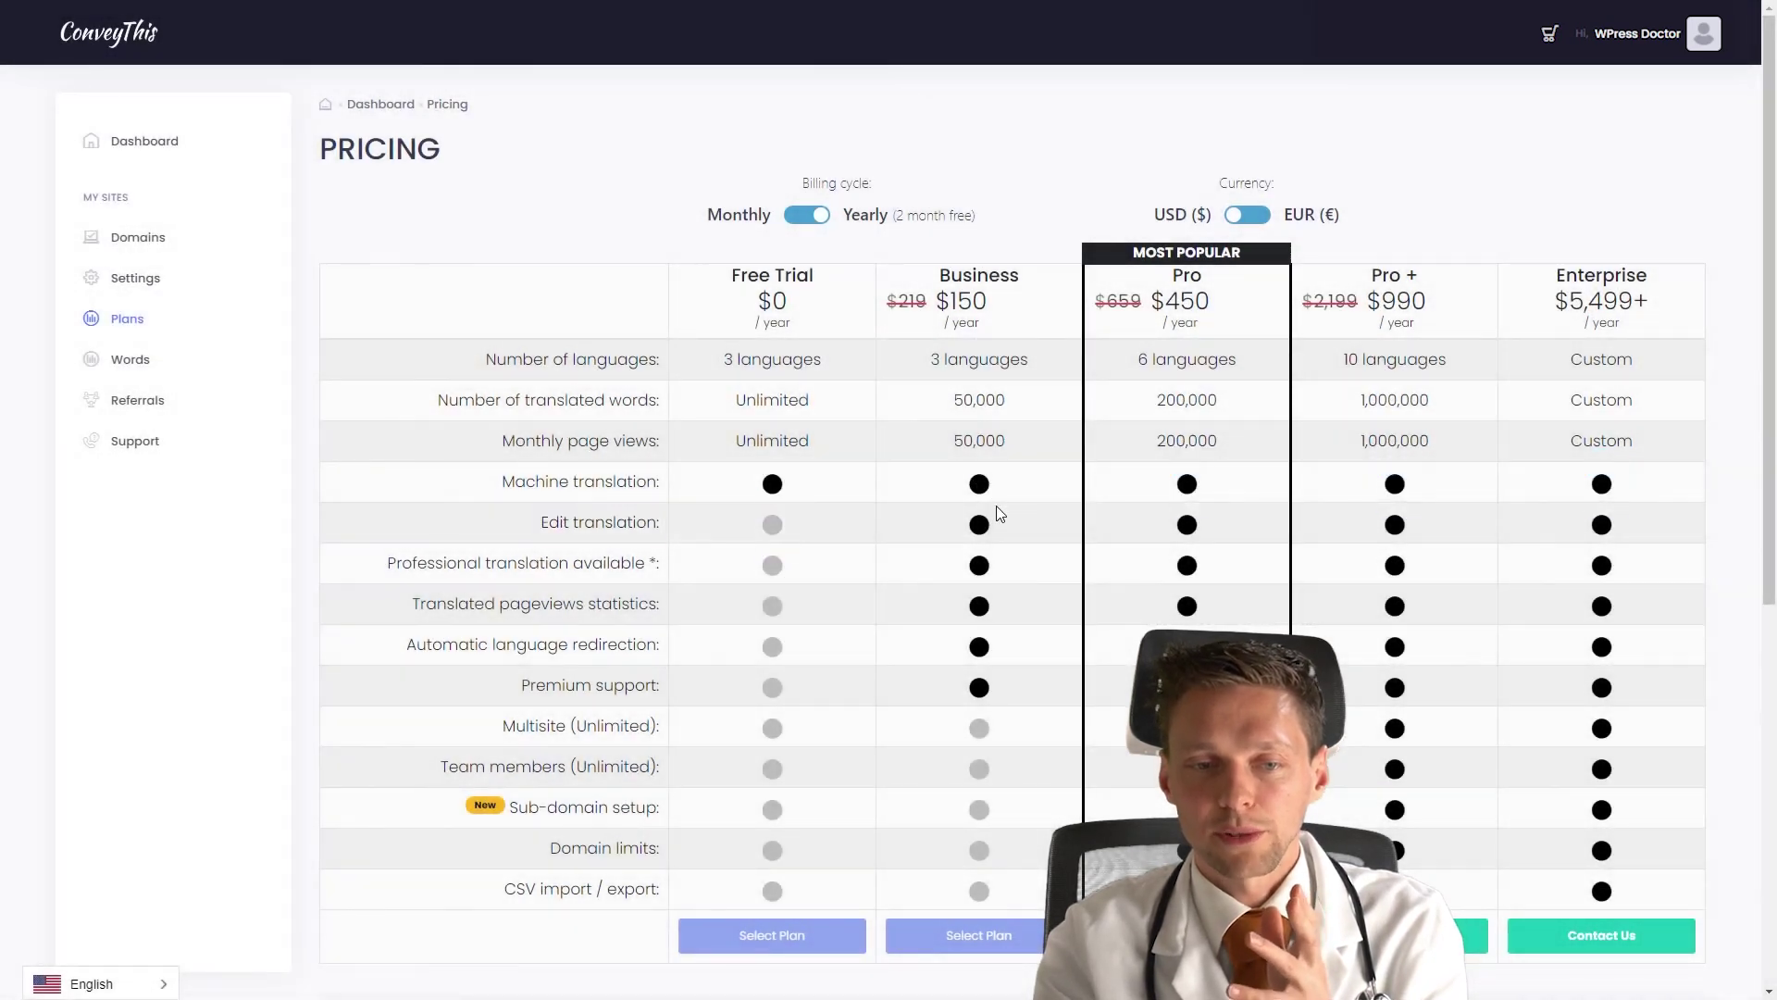
pyautogui.moveTo(977, 532); pyautogui.dragTo(979, 634)
pyautogui.click(972, 574)
pyautogui.click(981, 570)
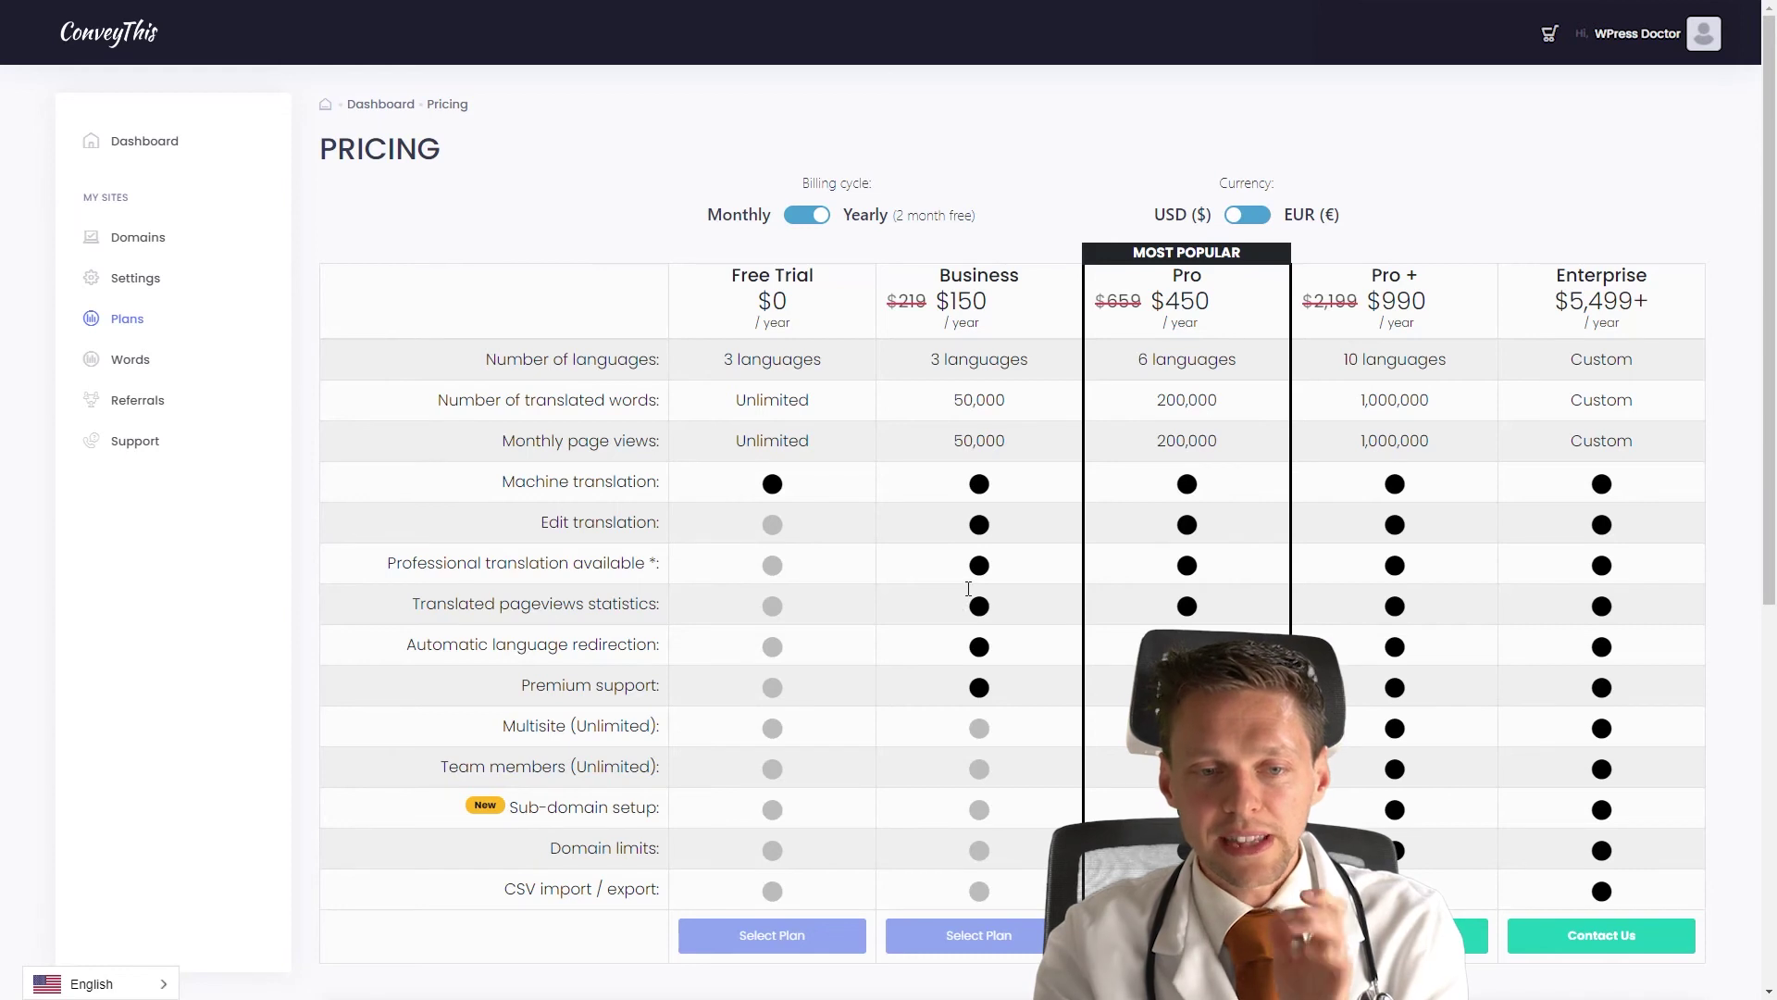
pyautogui.moveTo(972, 574); pyautogui.dragTo(984, 731)
pyautogui.click(977, 639)
pyautogui.click(981, 667)
pyautogui.click(981, 731)
pyautogui.click(991, 740)
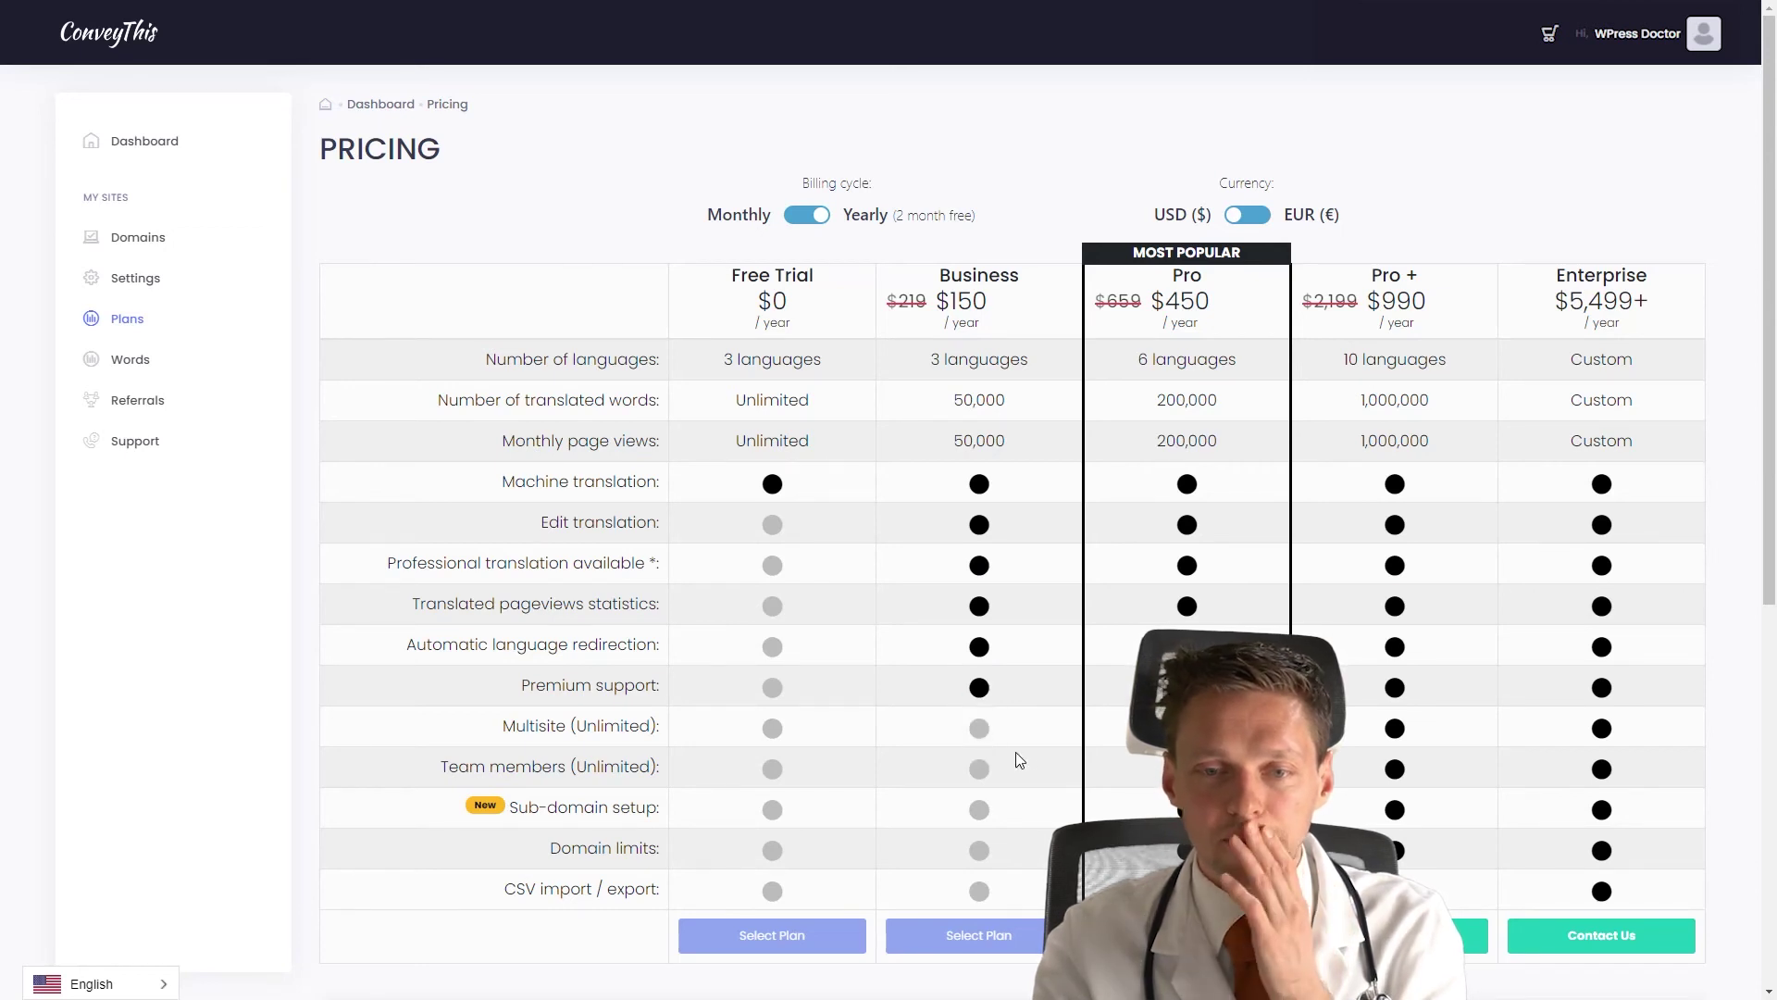
pyautogui.moveTo(518, 705)
pyautogui.moveTo(559, 726)
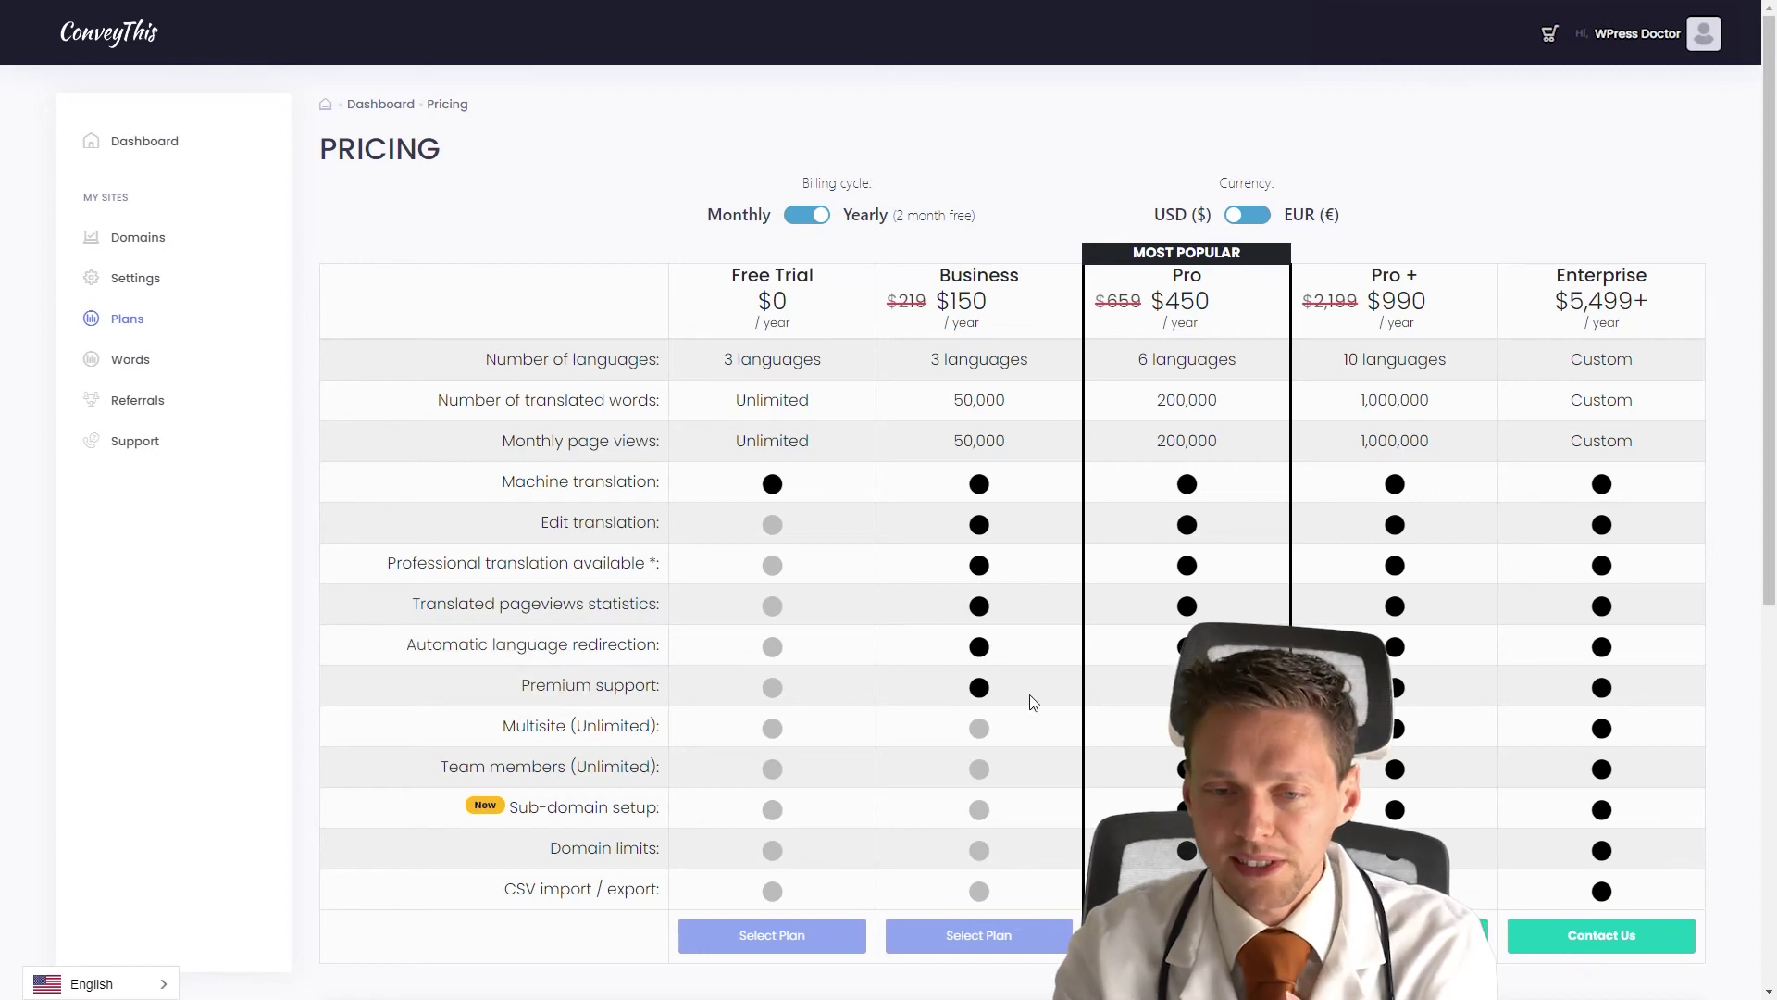
pyautogui.doubleClick(982, 736)
pyautogui.click(970, 731)
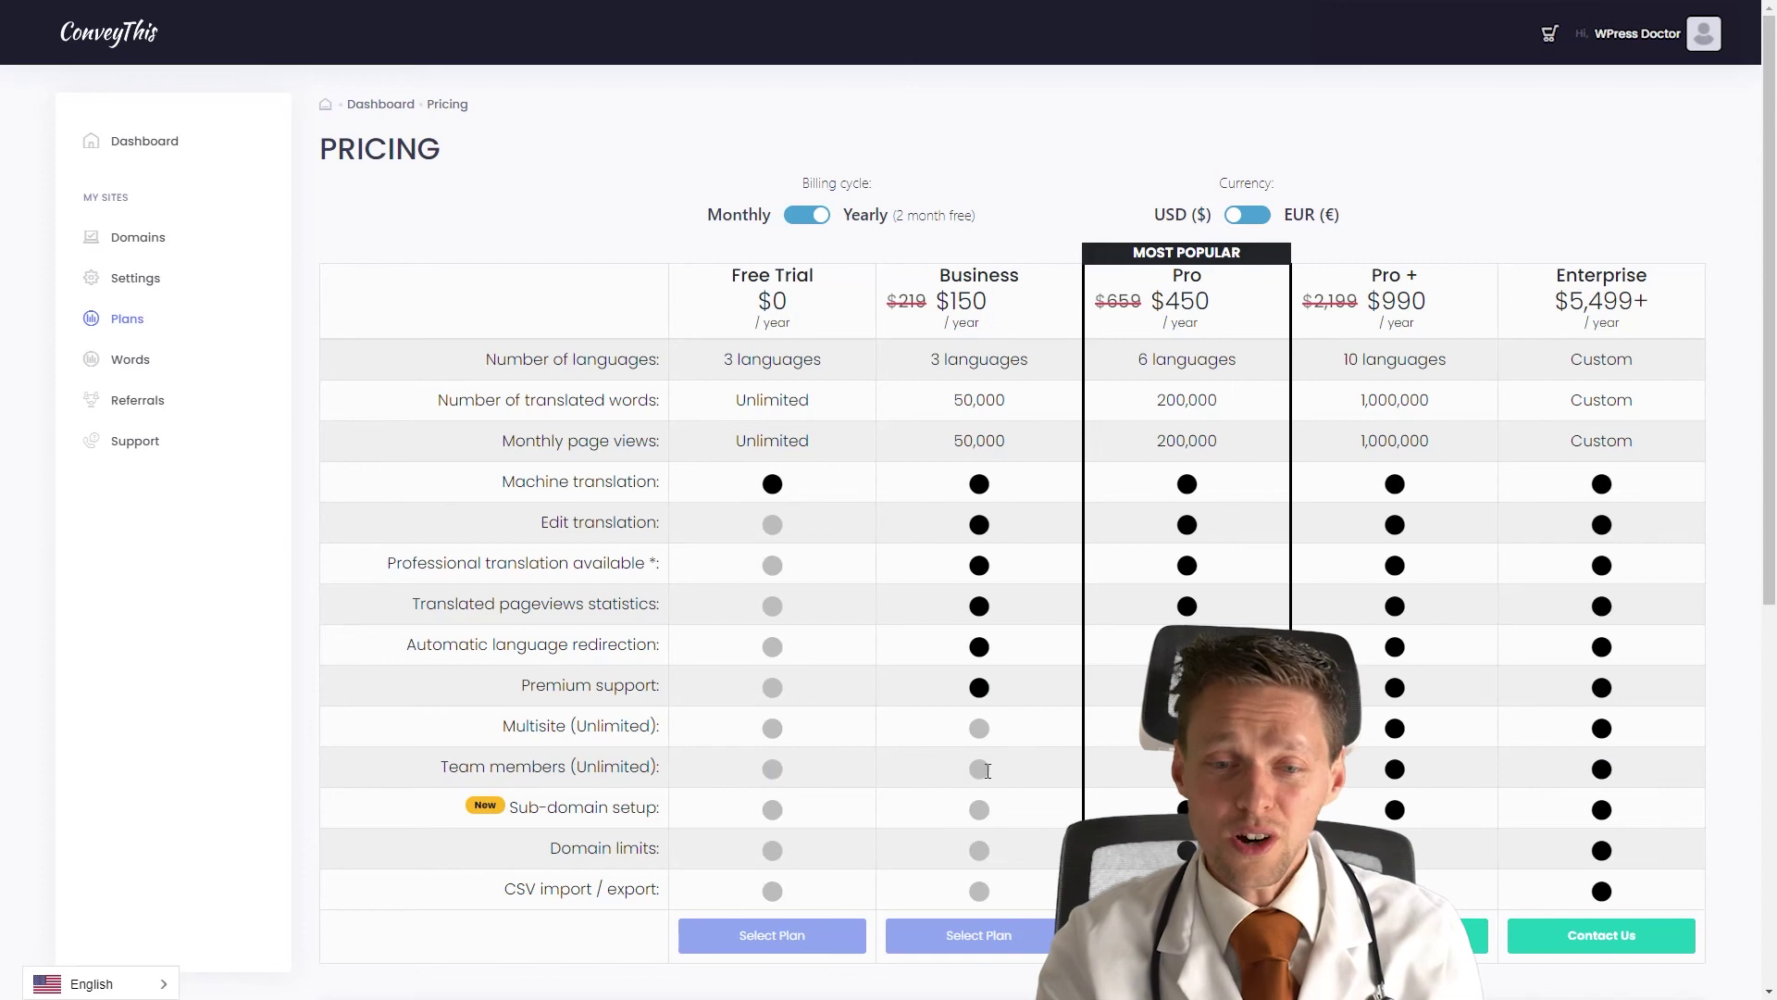
pyautogui.doubleClick(982, 772)
pyautogui.click(974, 777)
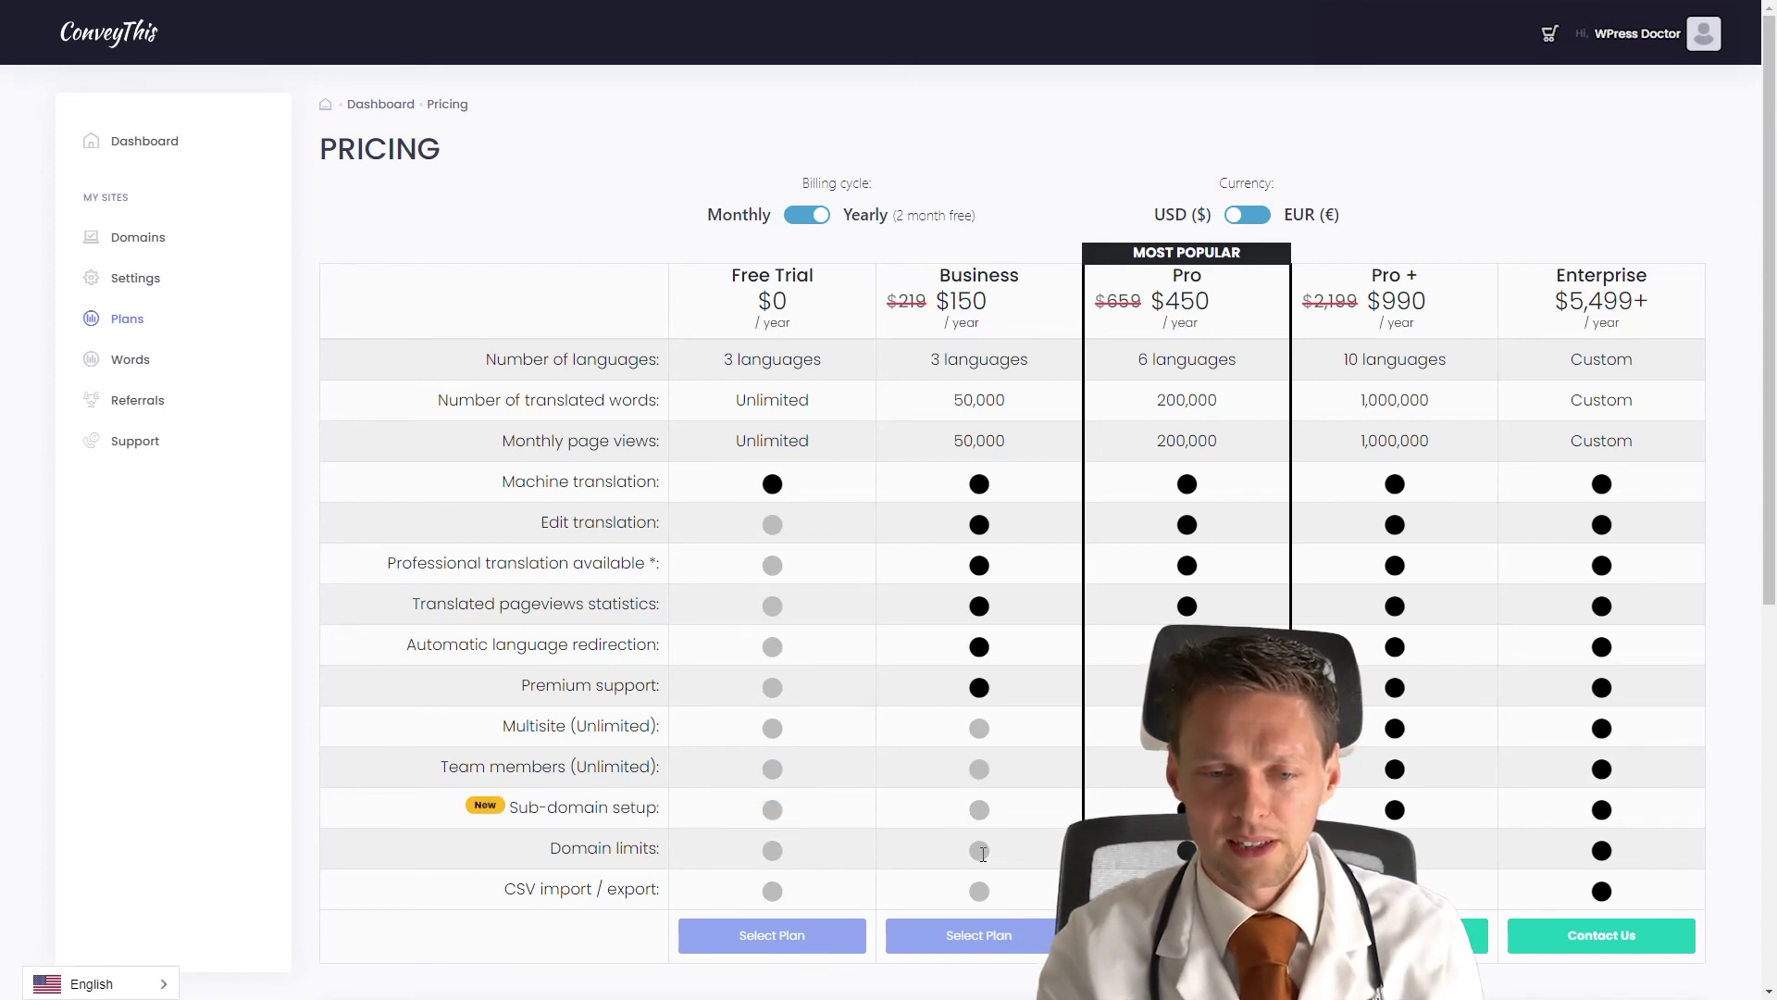
pyautogui.moveTo(599, 853)
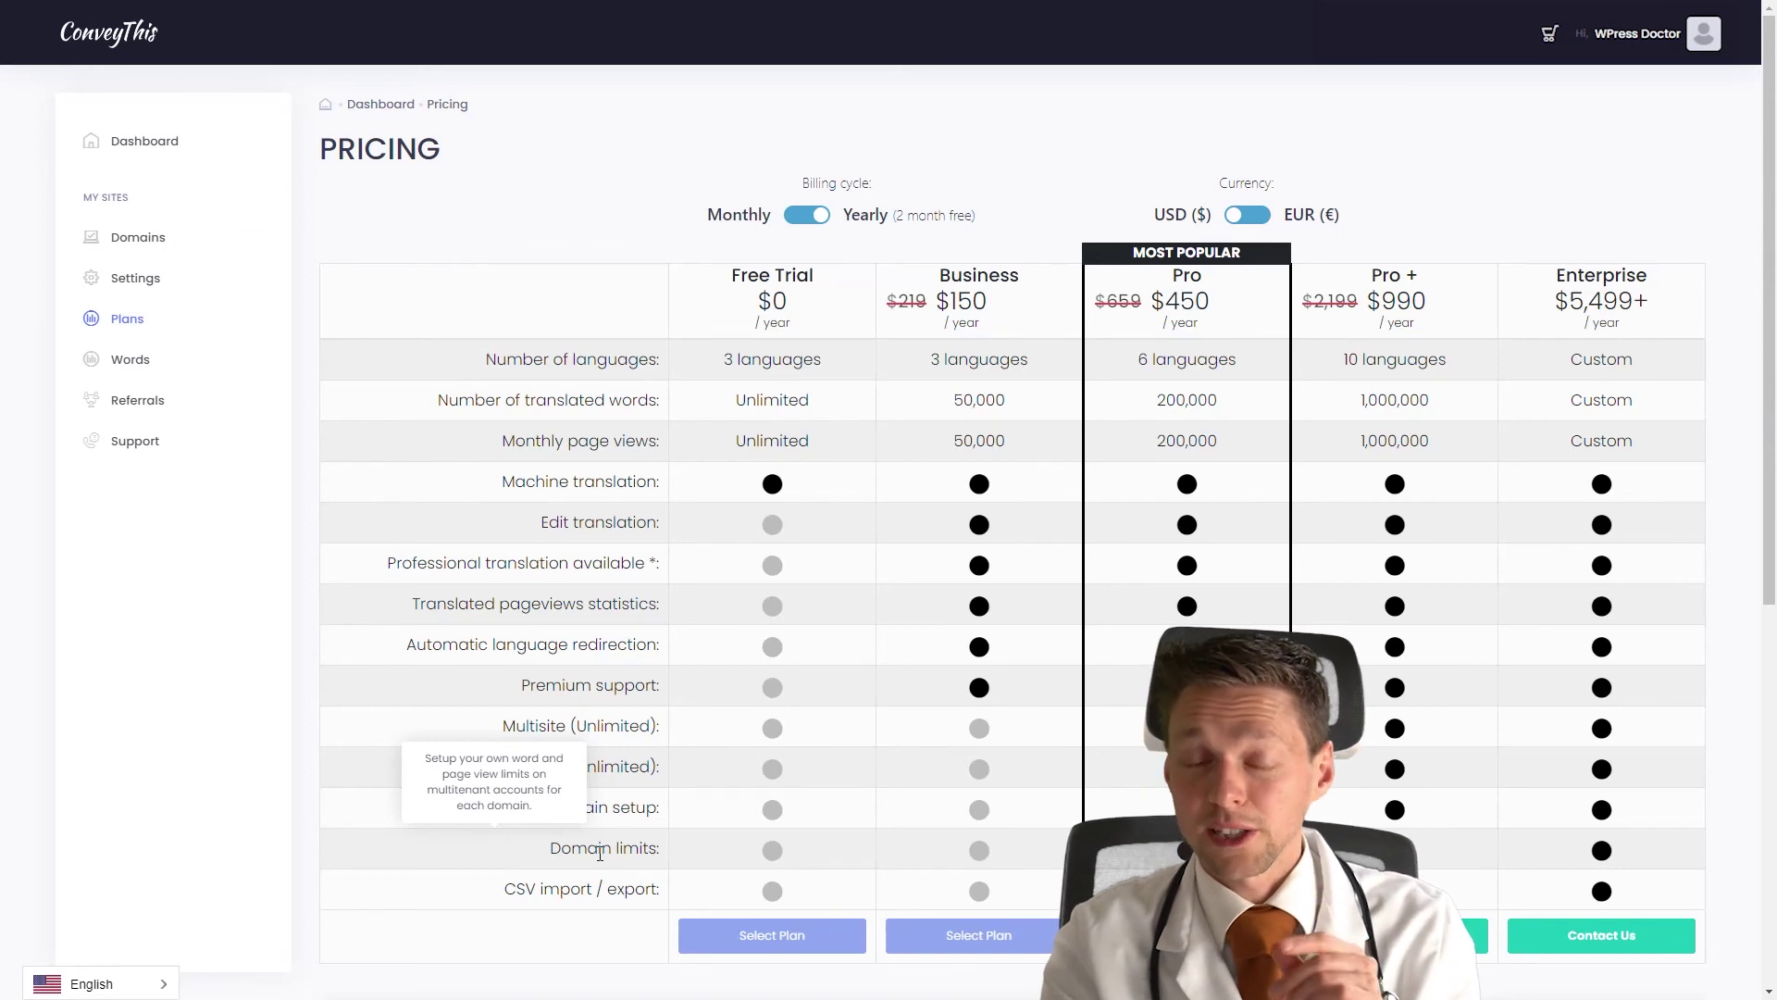
pyautogui.moveTo(587, 886)
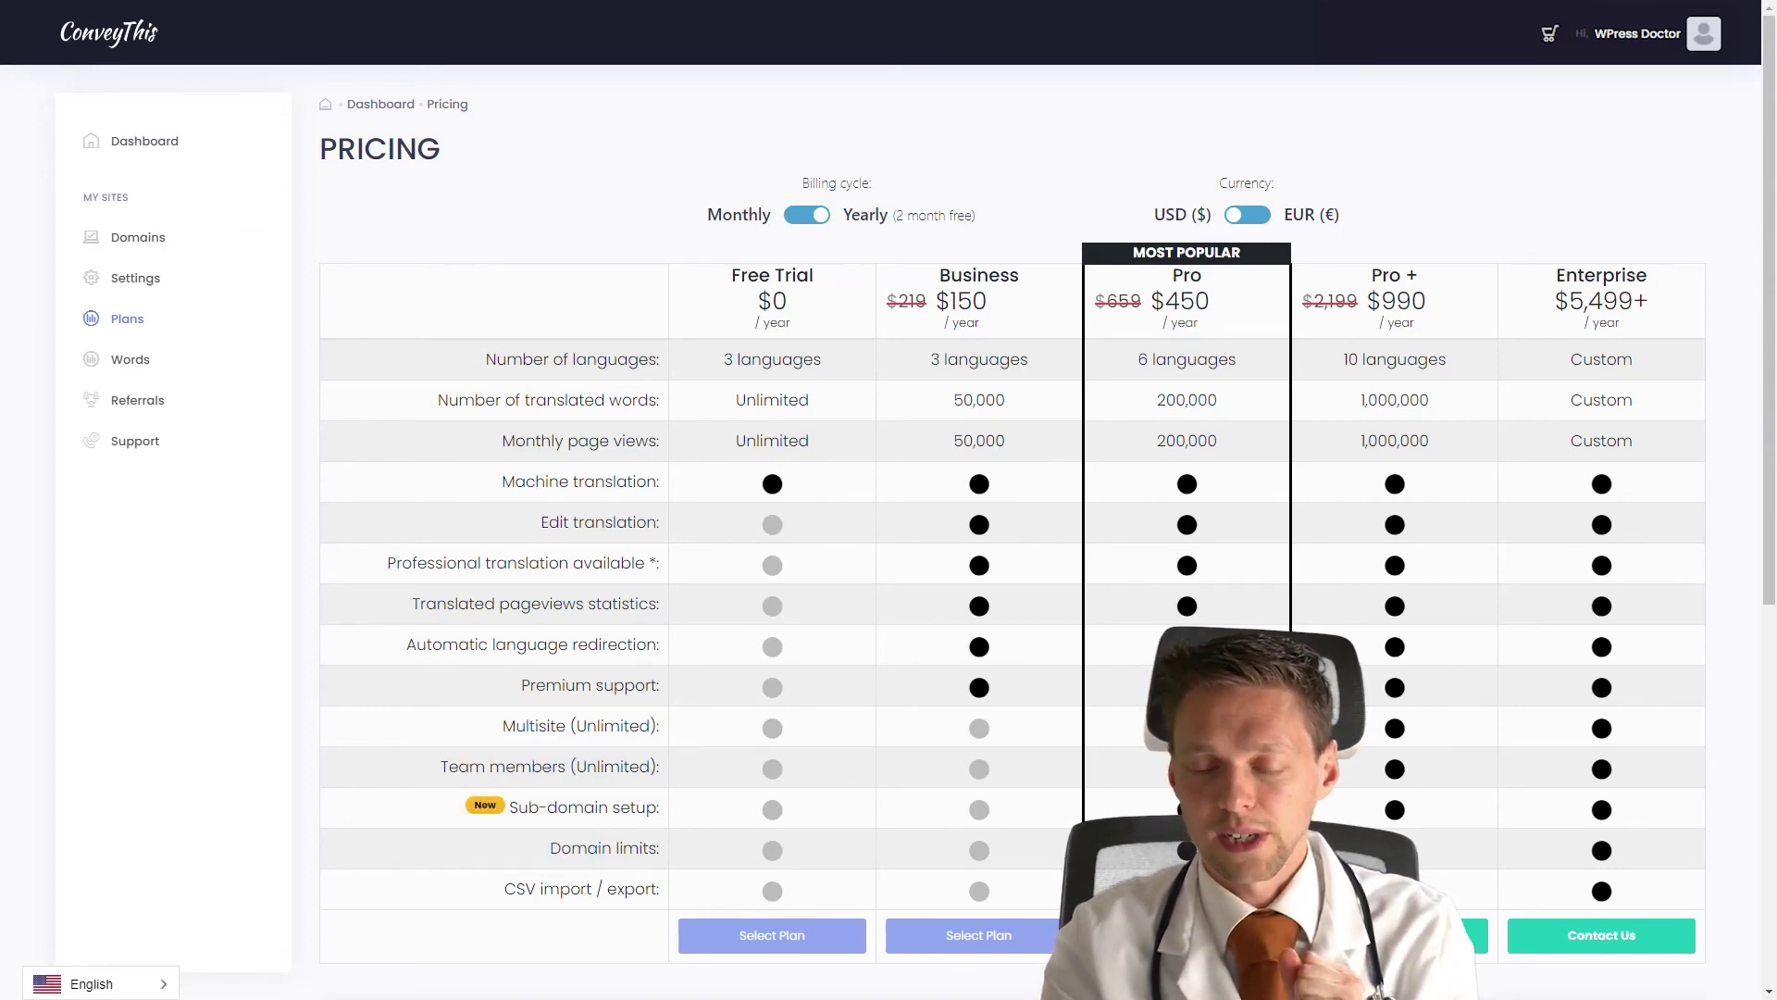
pyautogui.moveTo(939, 274); pyautogui.dragTo(1000, 326)
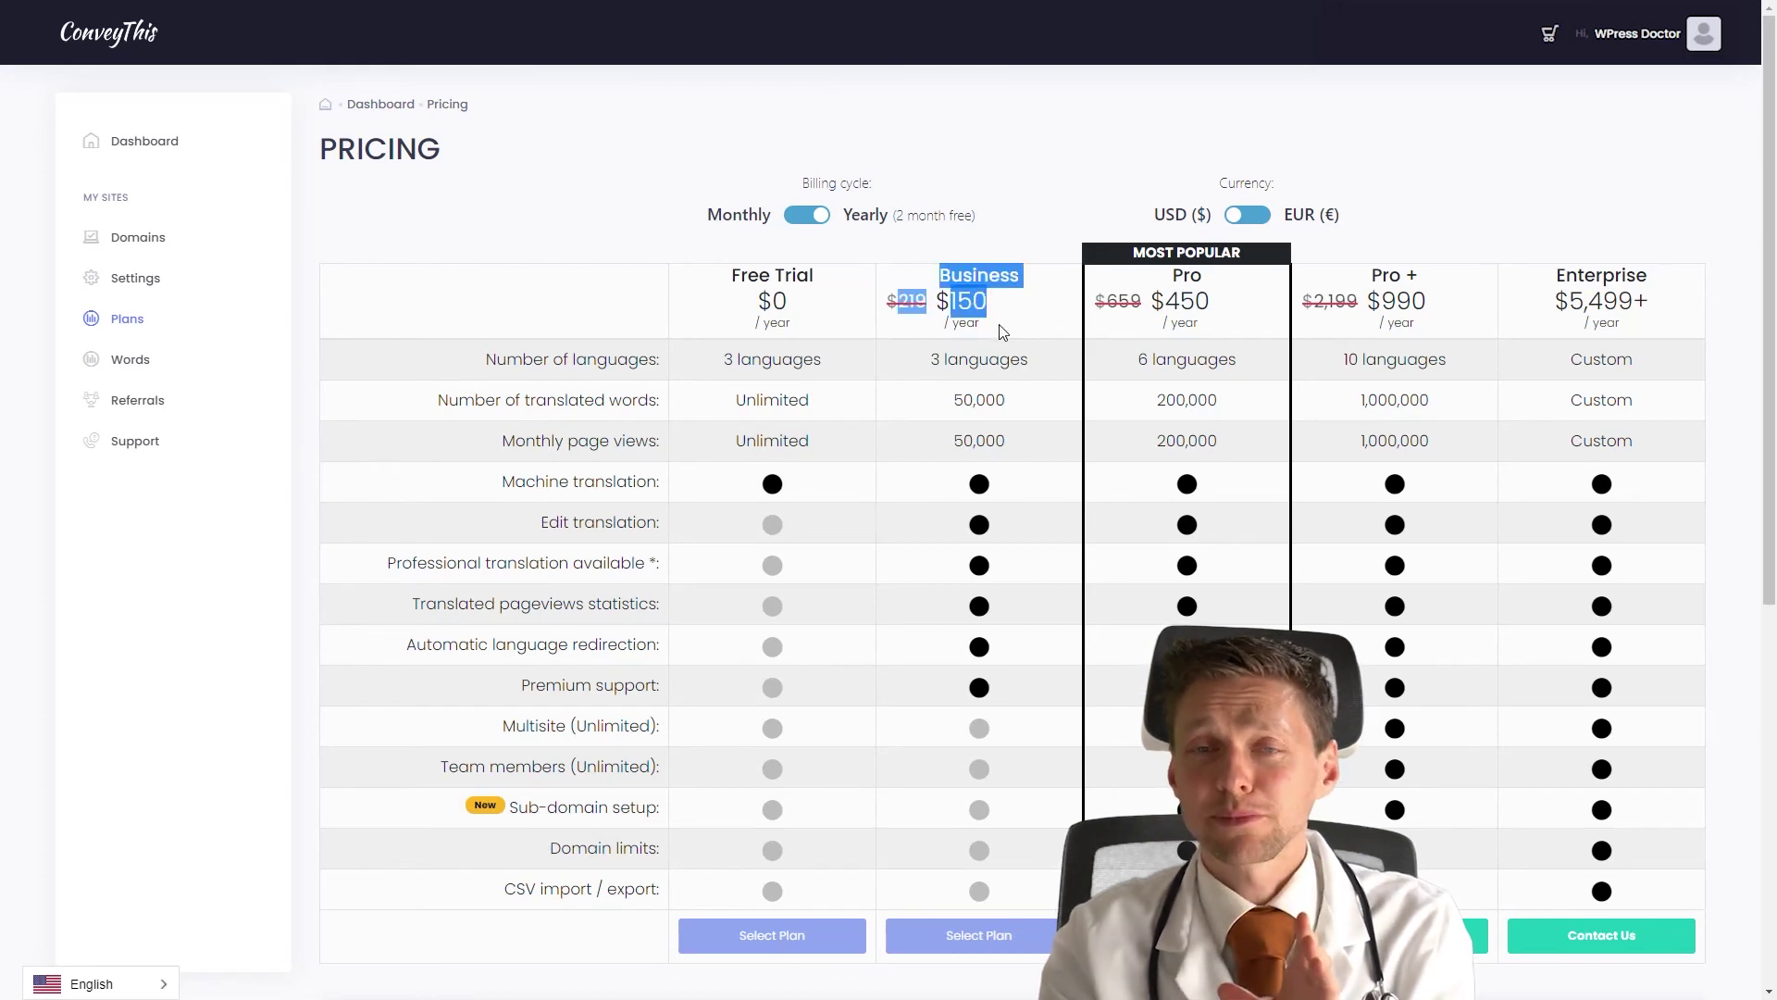
# - Highlight the Business plan's name and yearly price on the Pricing page
pyautogui.click(1003, 334)
pyautogui.moveTo(939, 274); pyautogui.dragTo(995, 319)
pyautogui.click(994, 314)
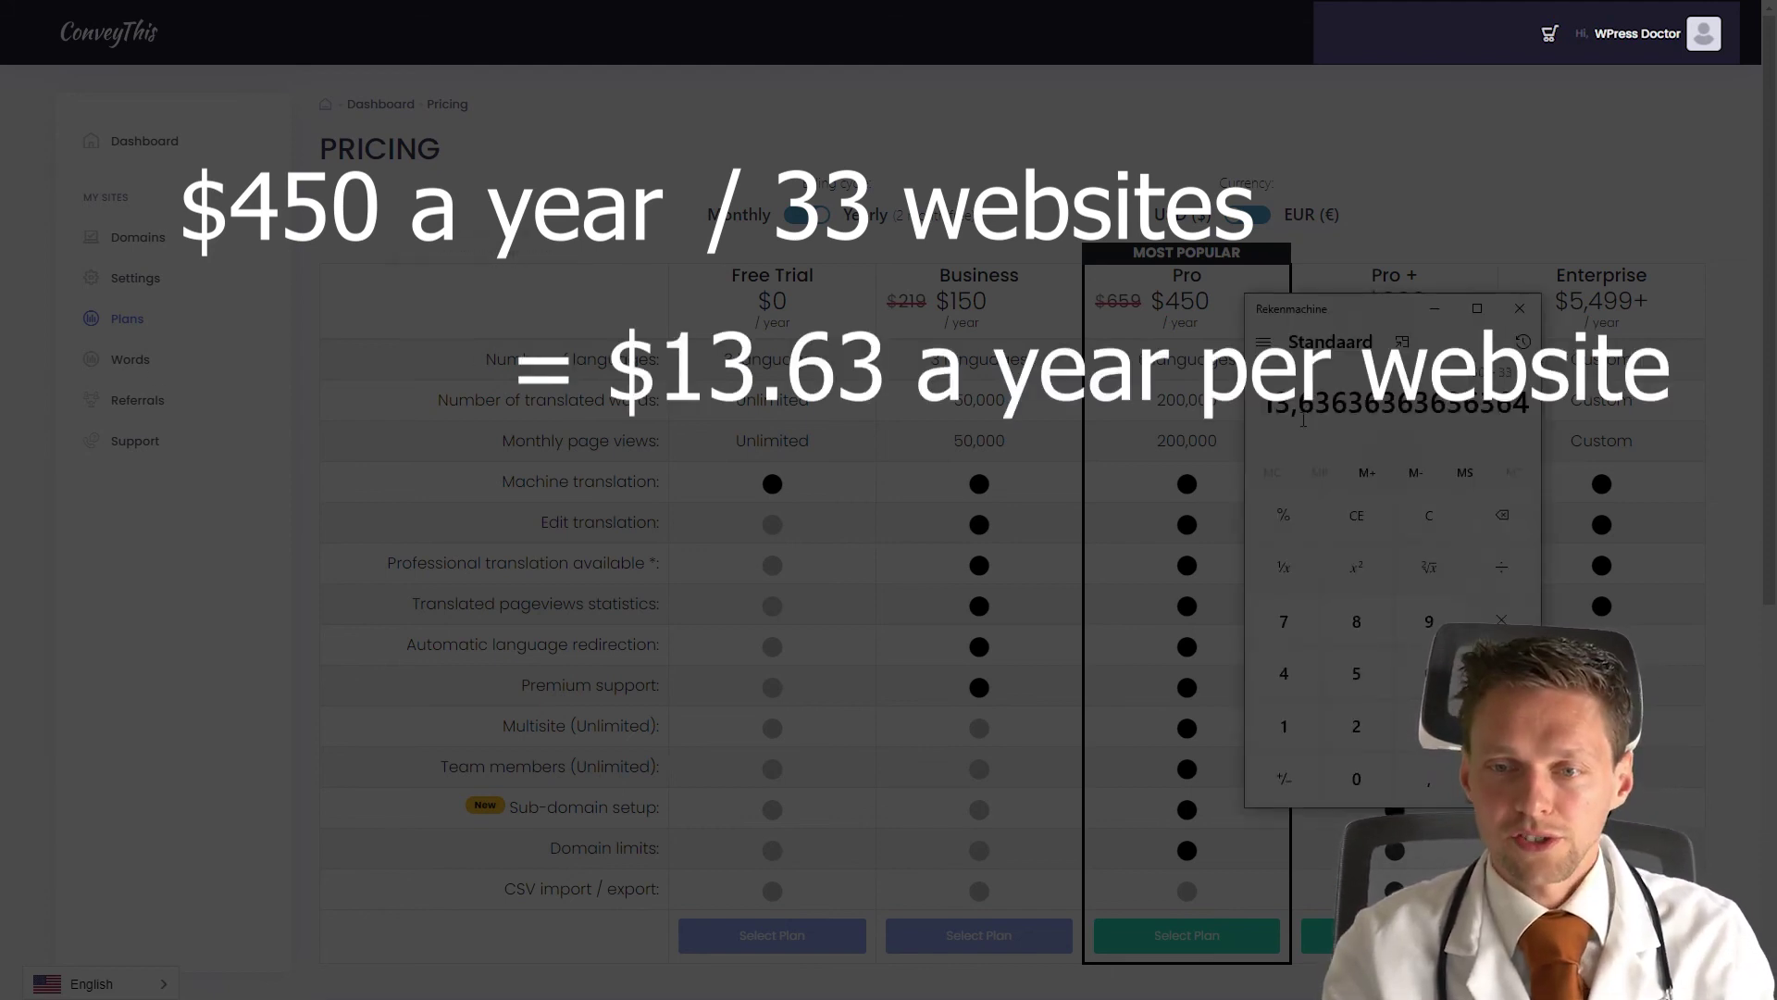
# - Close the Calculator window, leaving the yearly US-dollar Pricing page with Pro at $450
pyautogui.click(1515, 316)
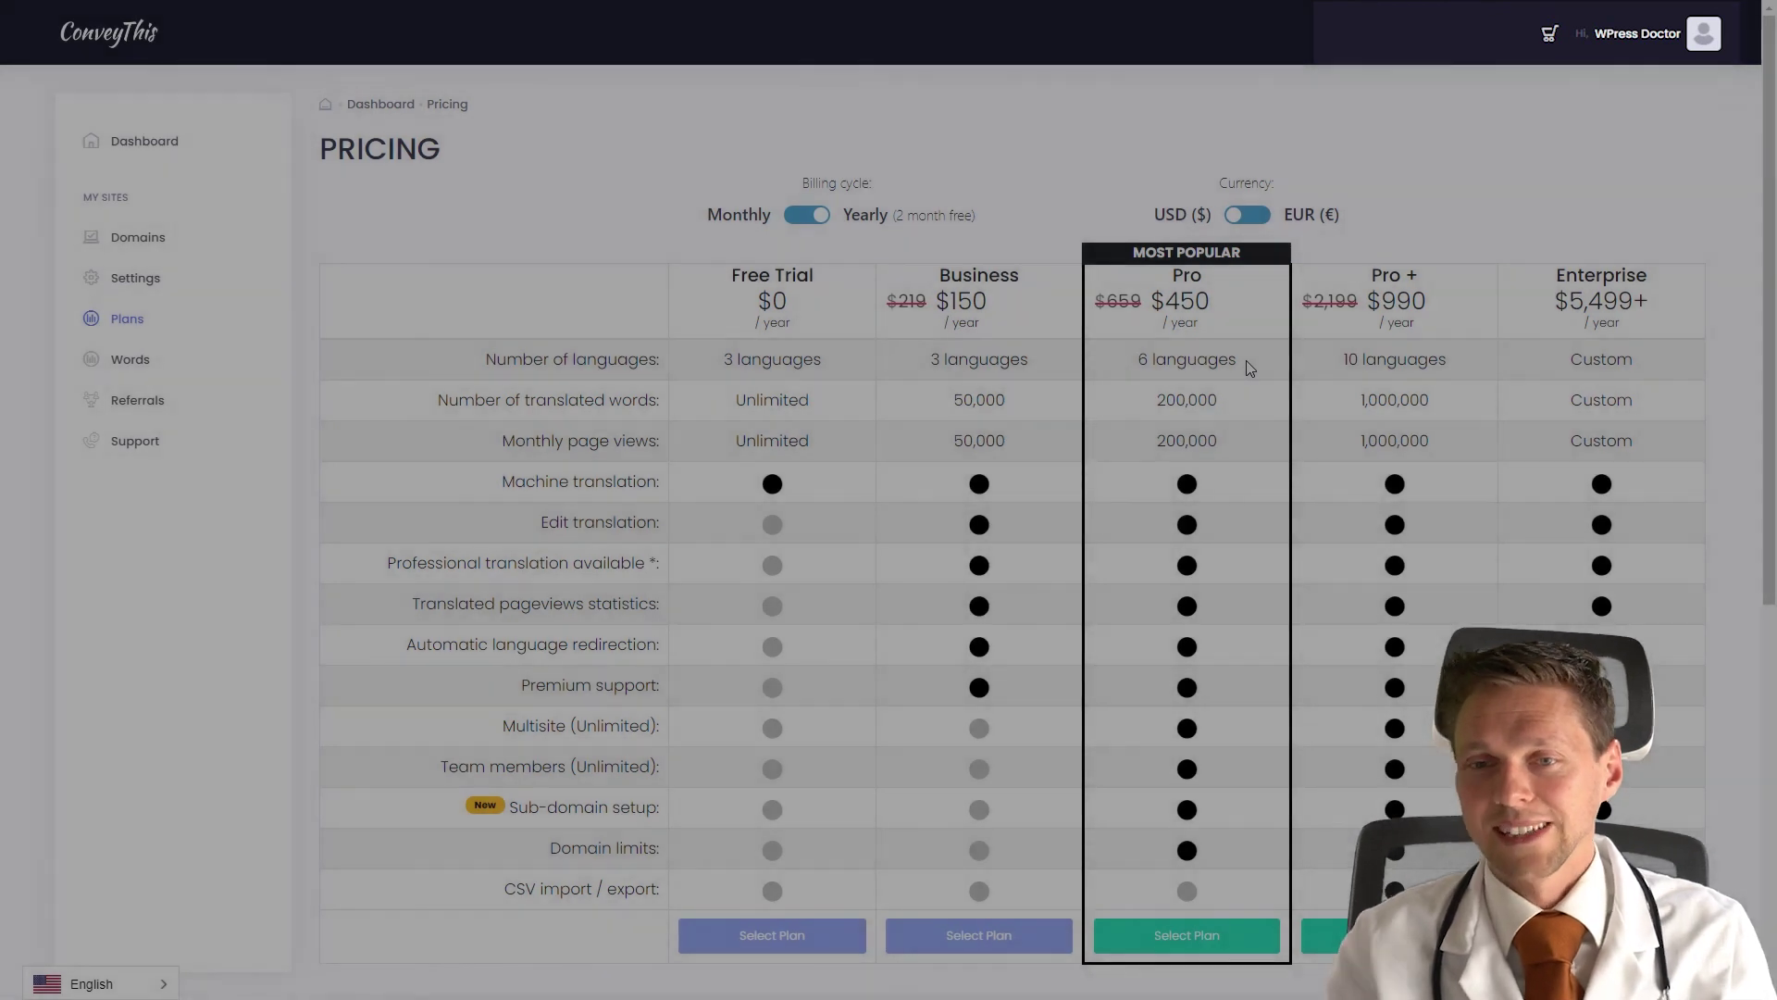
pyautogui.moveTo(949, 302)
pyautogui.mouseDown()
pyautogui.moveTo(993, 309)
pyautogui.moveTo(984, 328)
pyautogui.moveTo(943, 278)
pyautogui.mouseUp()
pyautogui.click(963, 298)
pyautogui.click(984, 329)
pyautogui.click(943, 278)
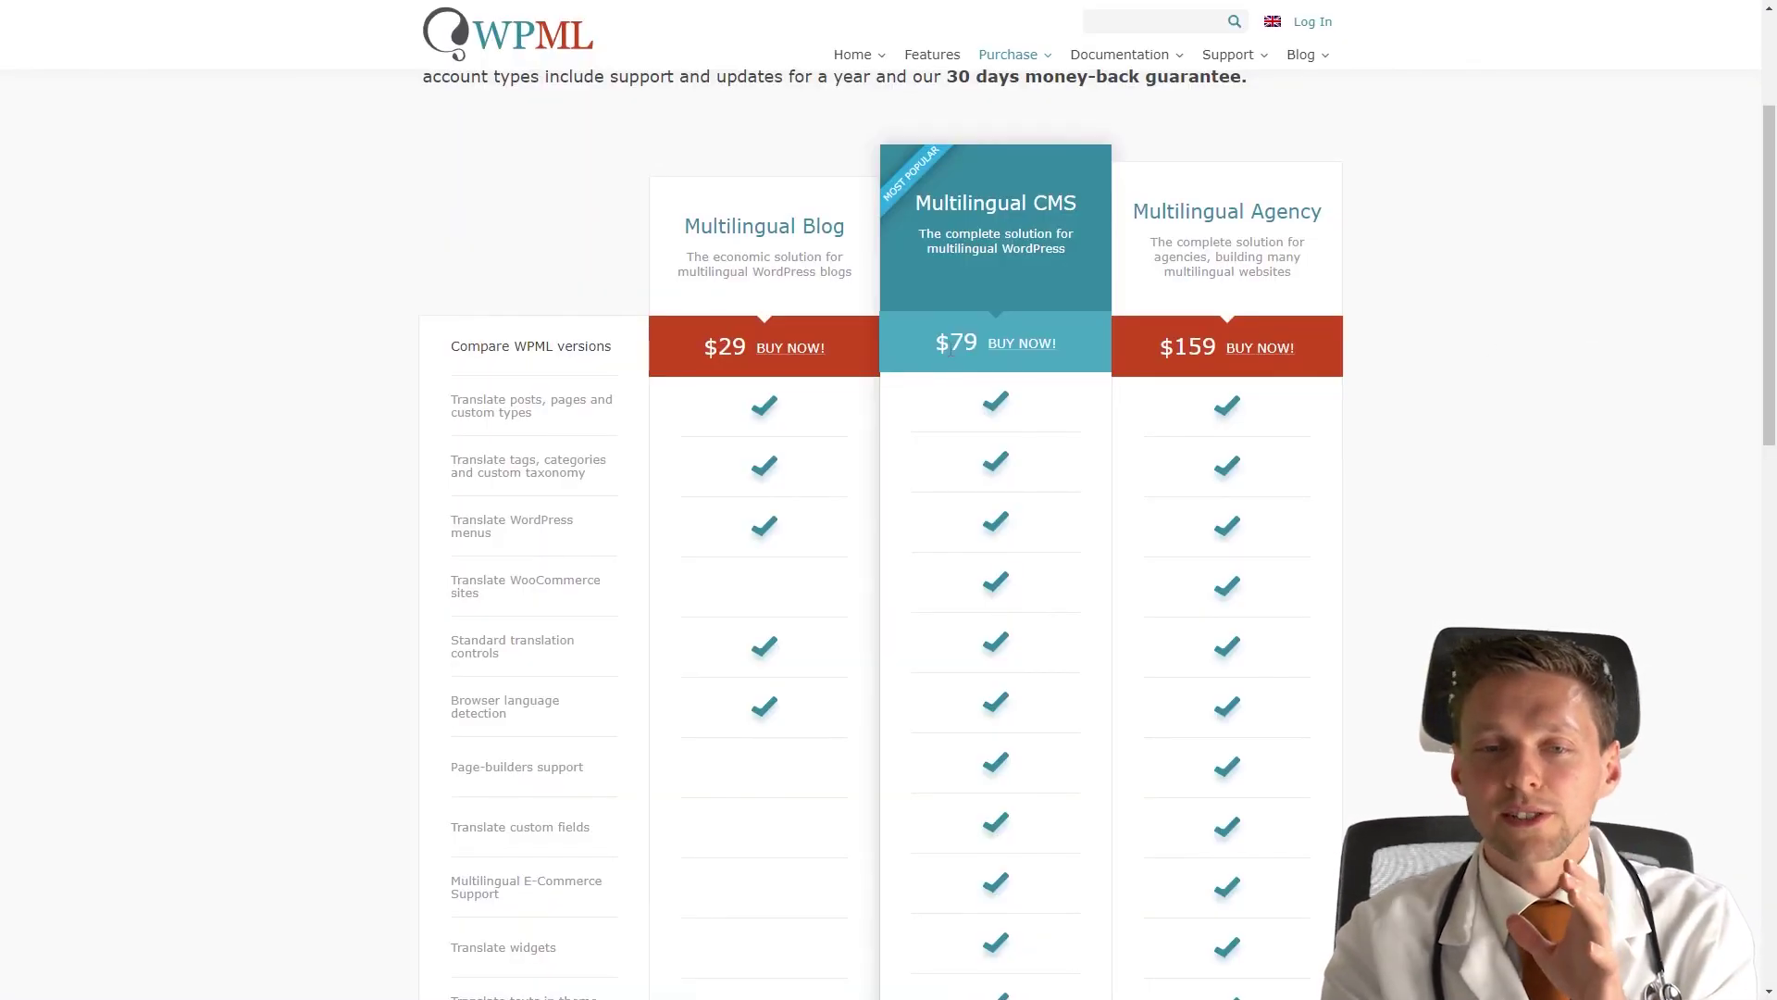
# - Highlight WPML's CMS $79 price, Agency $159 heading and the Page-builders support row
pyautogui.moveTo(967, 344); pyautogui.dragTo(980, 349)
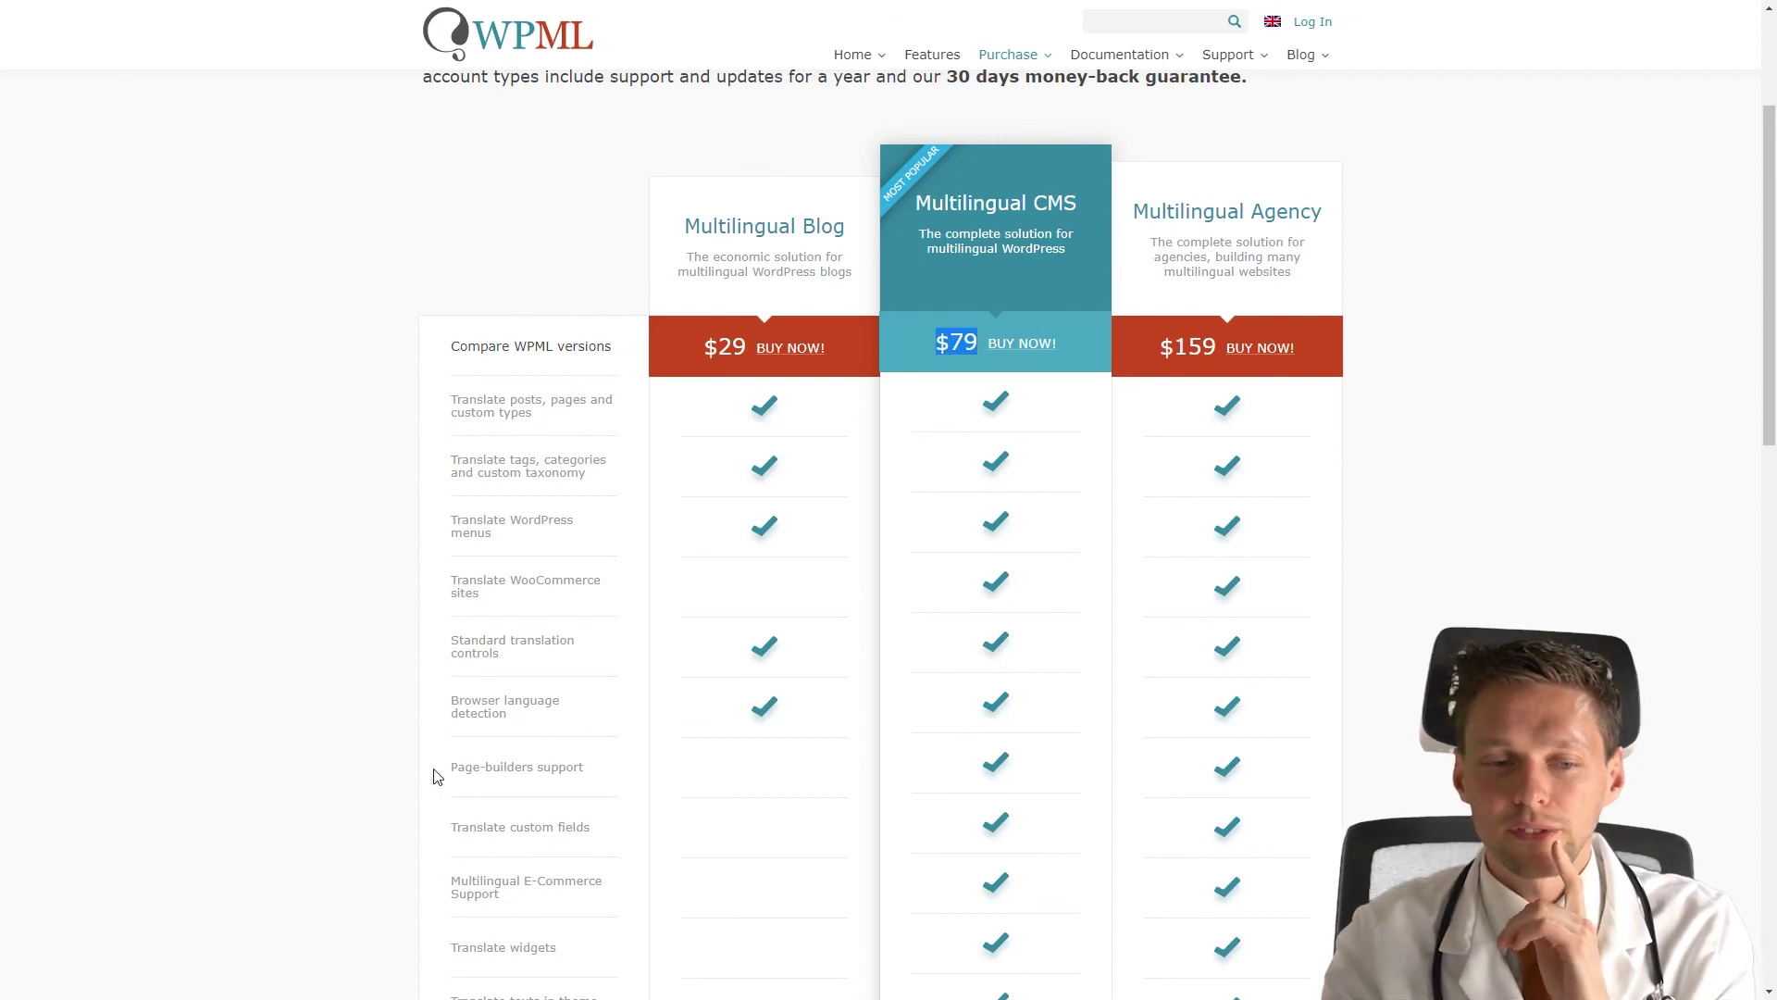
pyautogui.moveTo(435, 768); pyautogui.dragTo(626, 783)
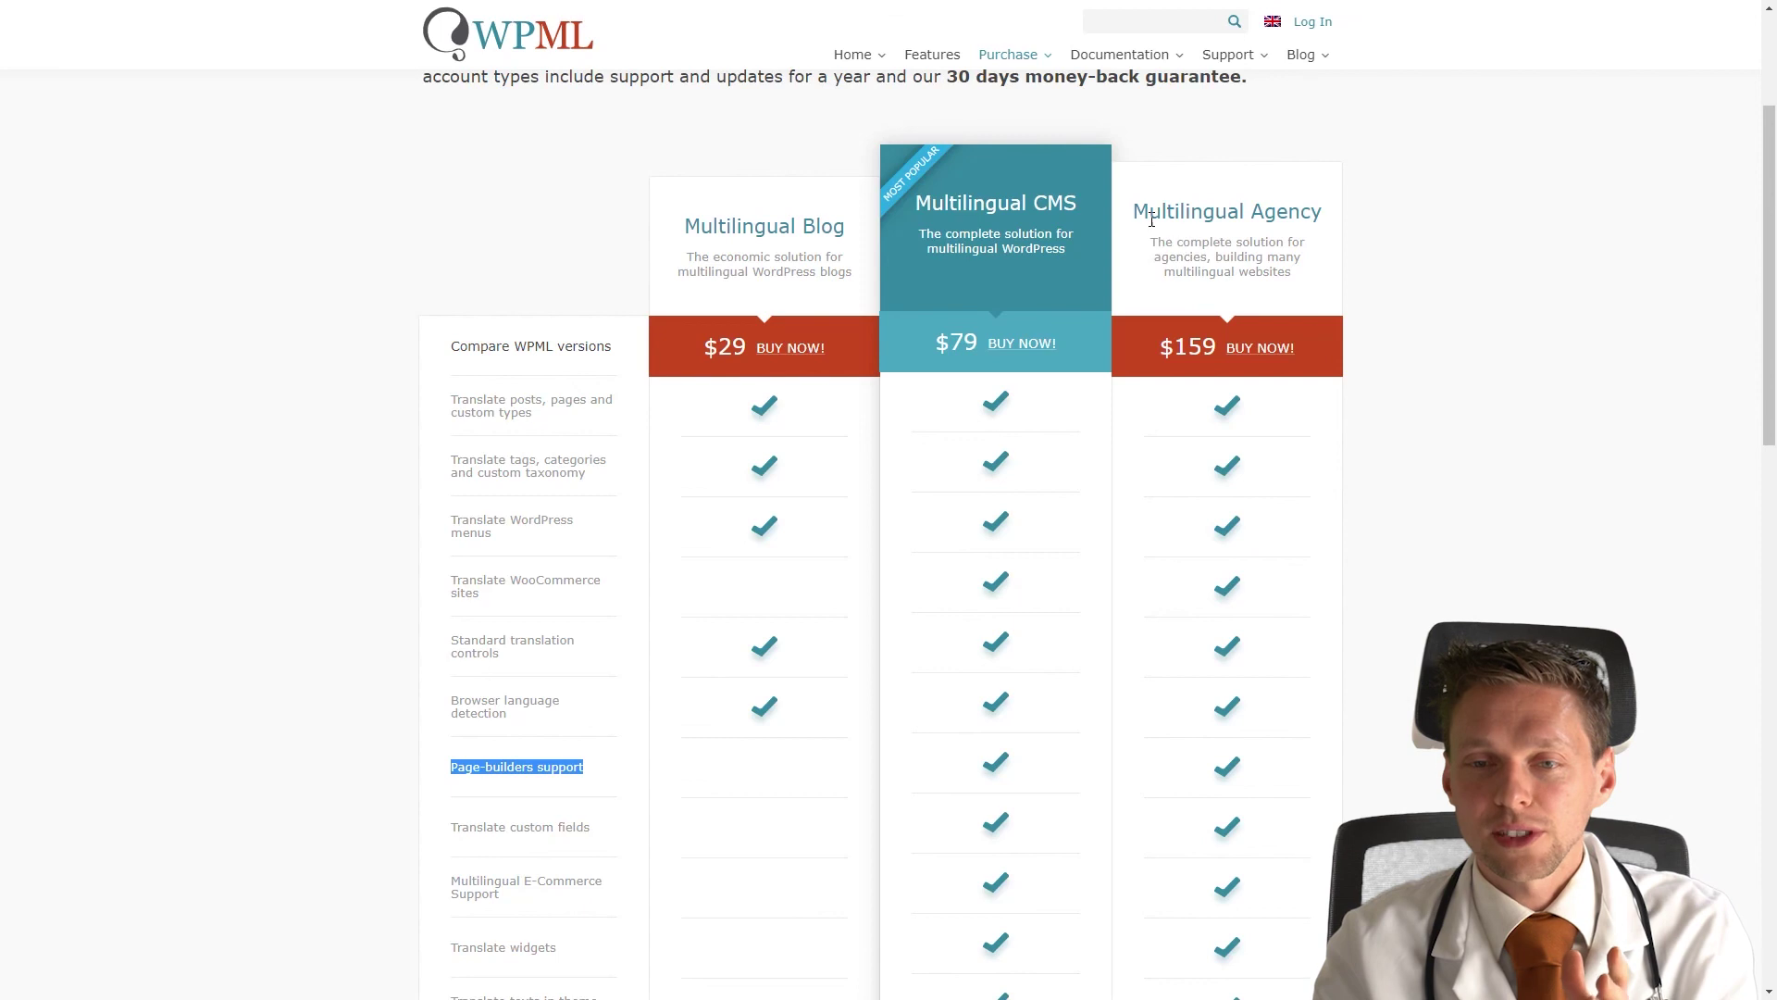
pyautogui.moveTo(1149, 212); pyautogui.dragTo(1236, 251)
pyautogui.click(1236, 254)
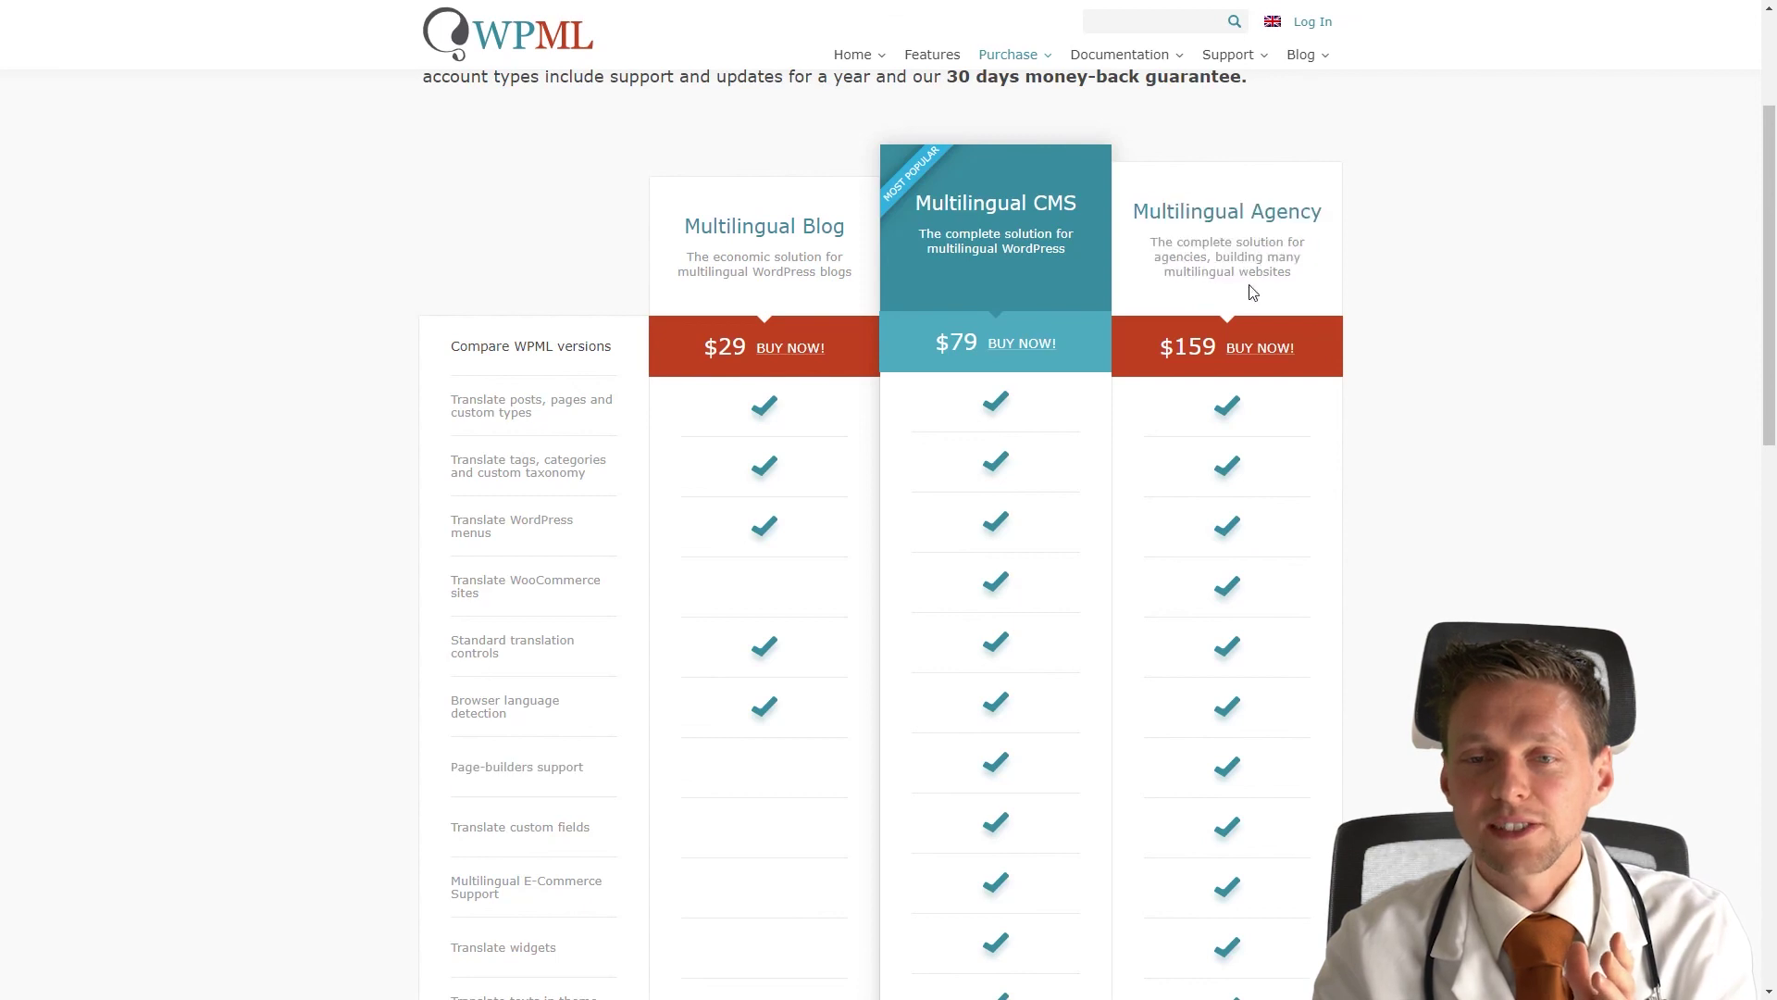
pyautogui.click(1208, 350)
pyautogui.moveTo(1269, 774); pyautogui.dragTo(623, 781)
pyautogui.click(514, 786)
pyautogui.tripleClick(513, 786)
pyautogui.click(1300, 690)
pyautogui.scroll(-5, 888, 533)
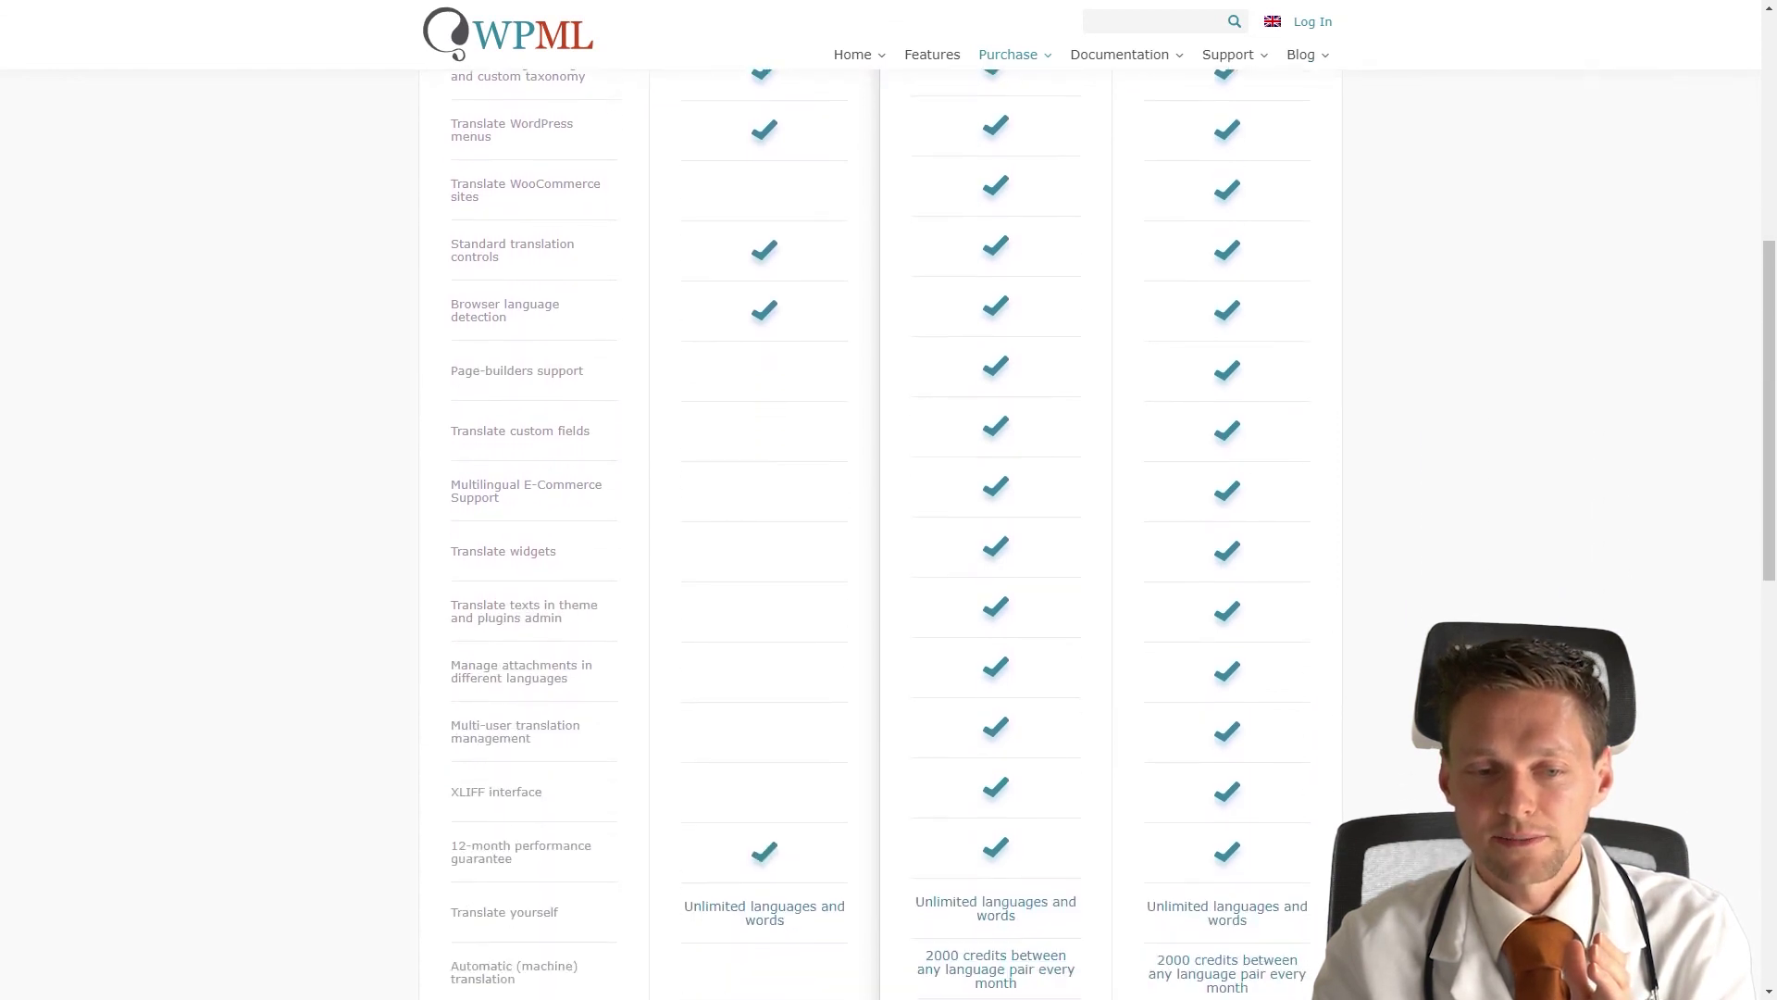
pyautogui.scroll(-4, 1551, 576)
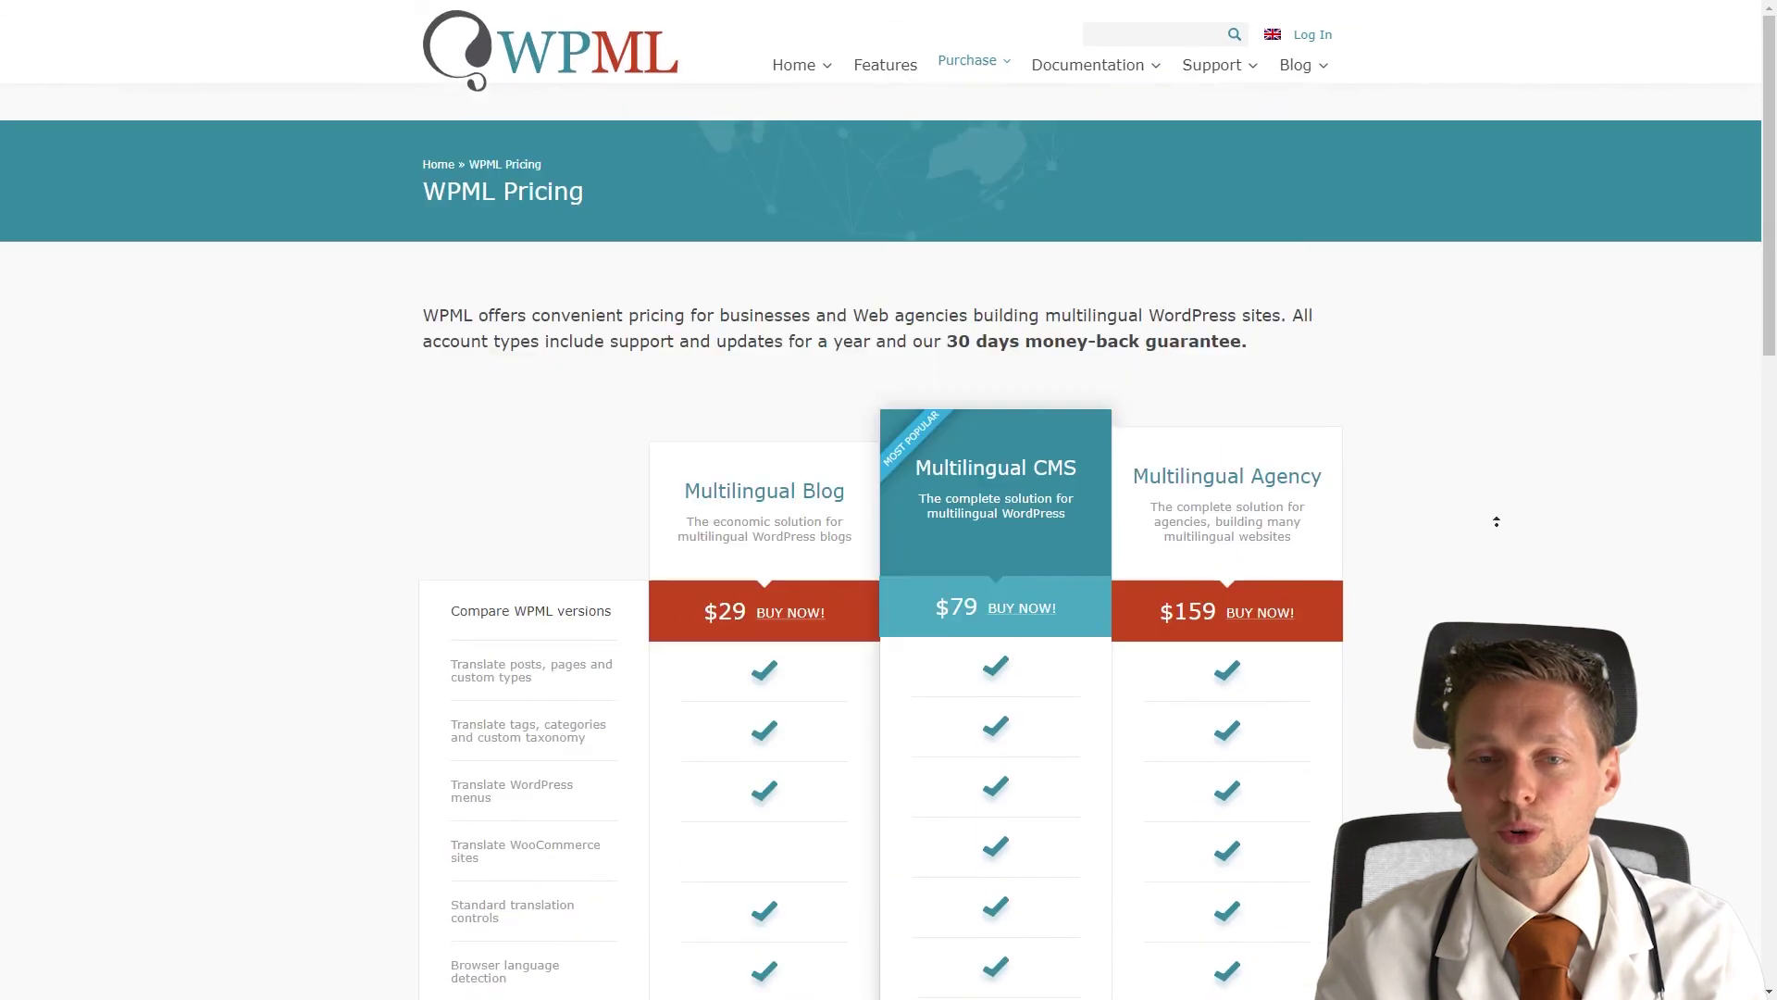
pyautogui.scroll(-10, 888, 500)
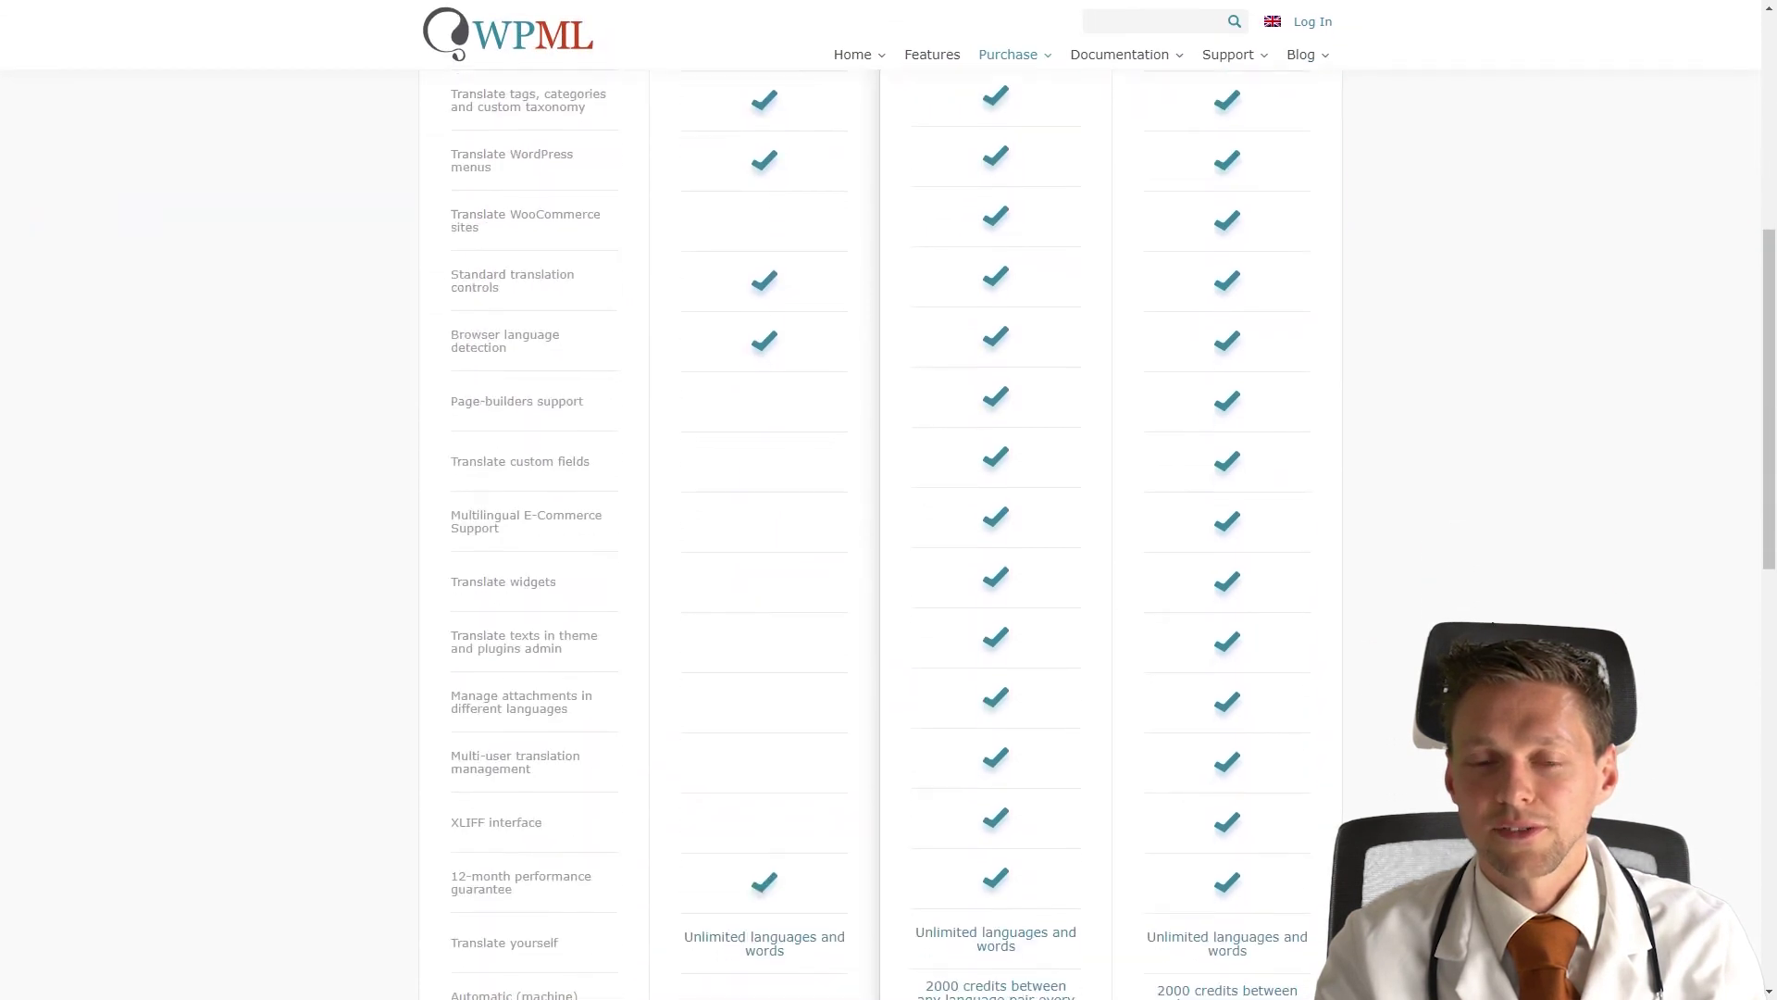
pyautogui.scroll(-5, 1293, 616)
pyautogui.doubleClick(1293, 616)
pyautogui.scroll(8, 1452, 556)
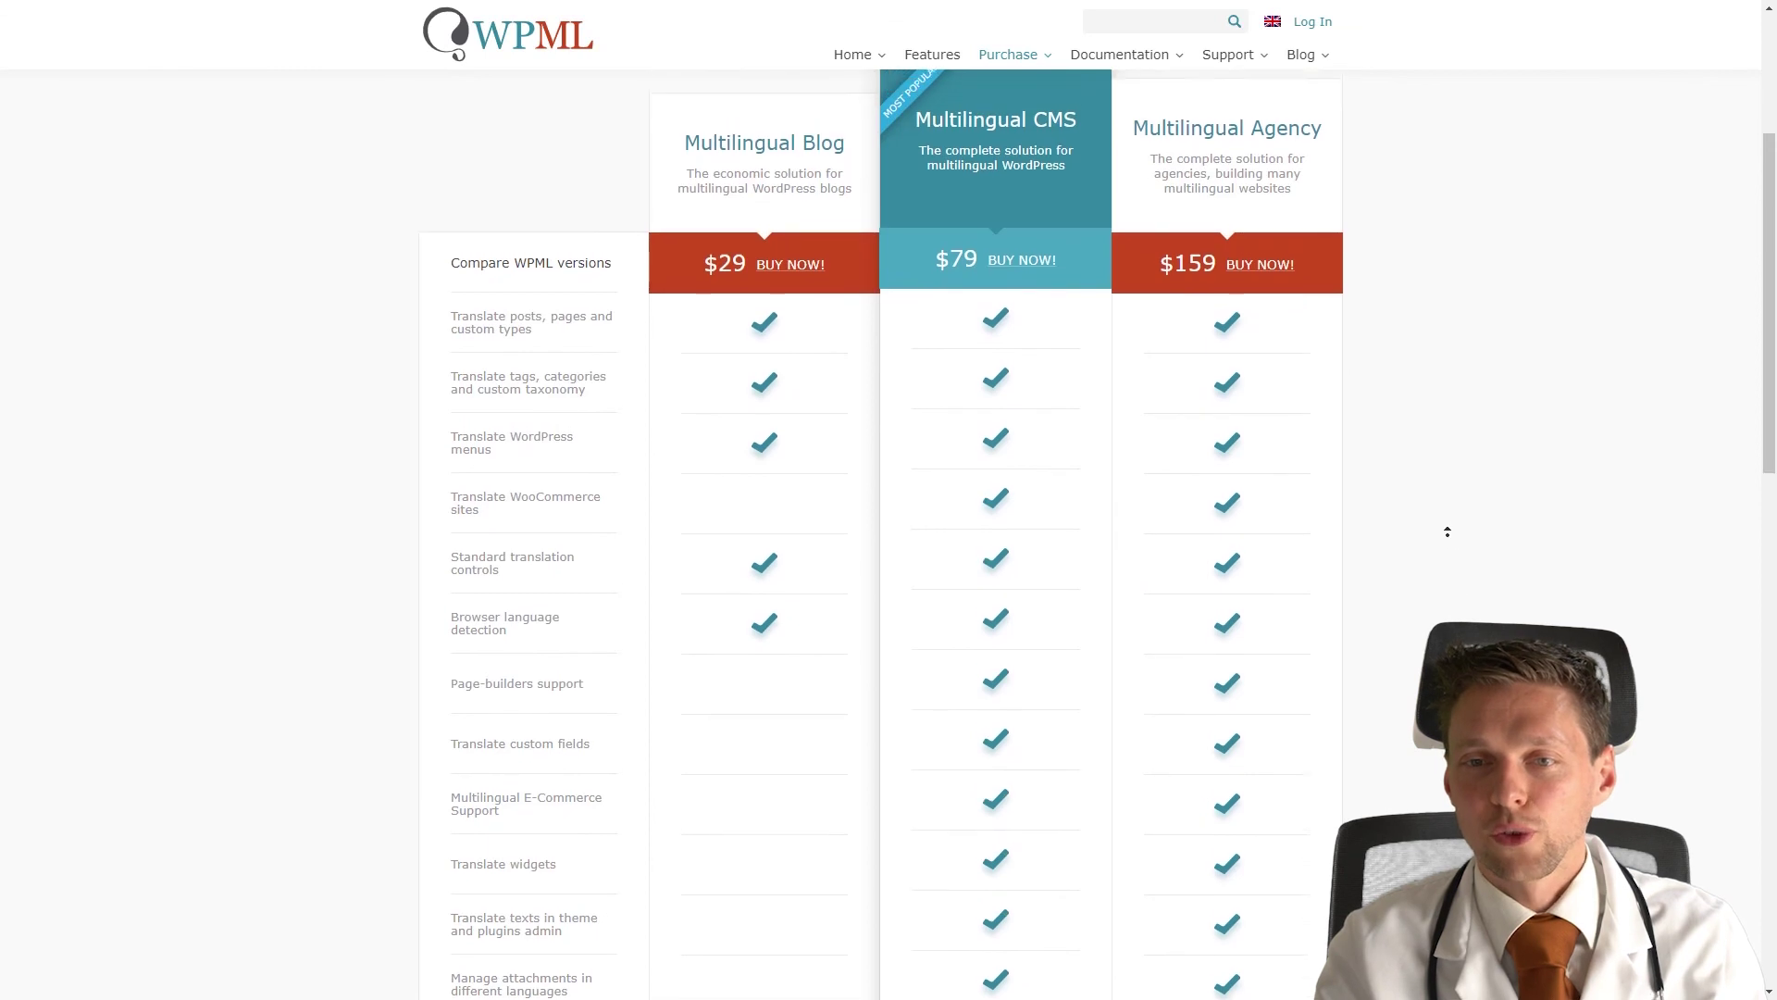
pyautogui.scroll(1, 1444, 521)
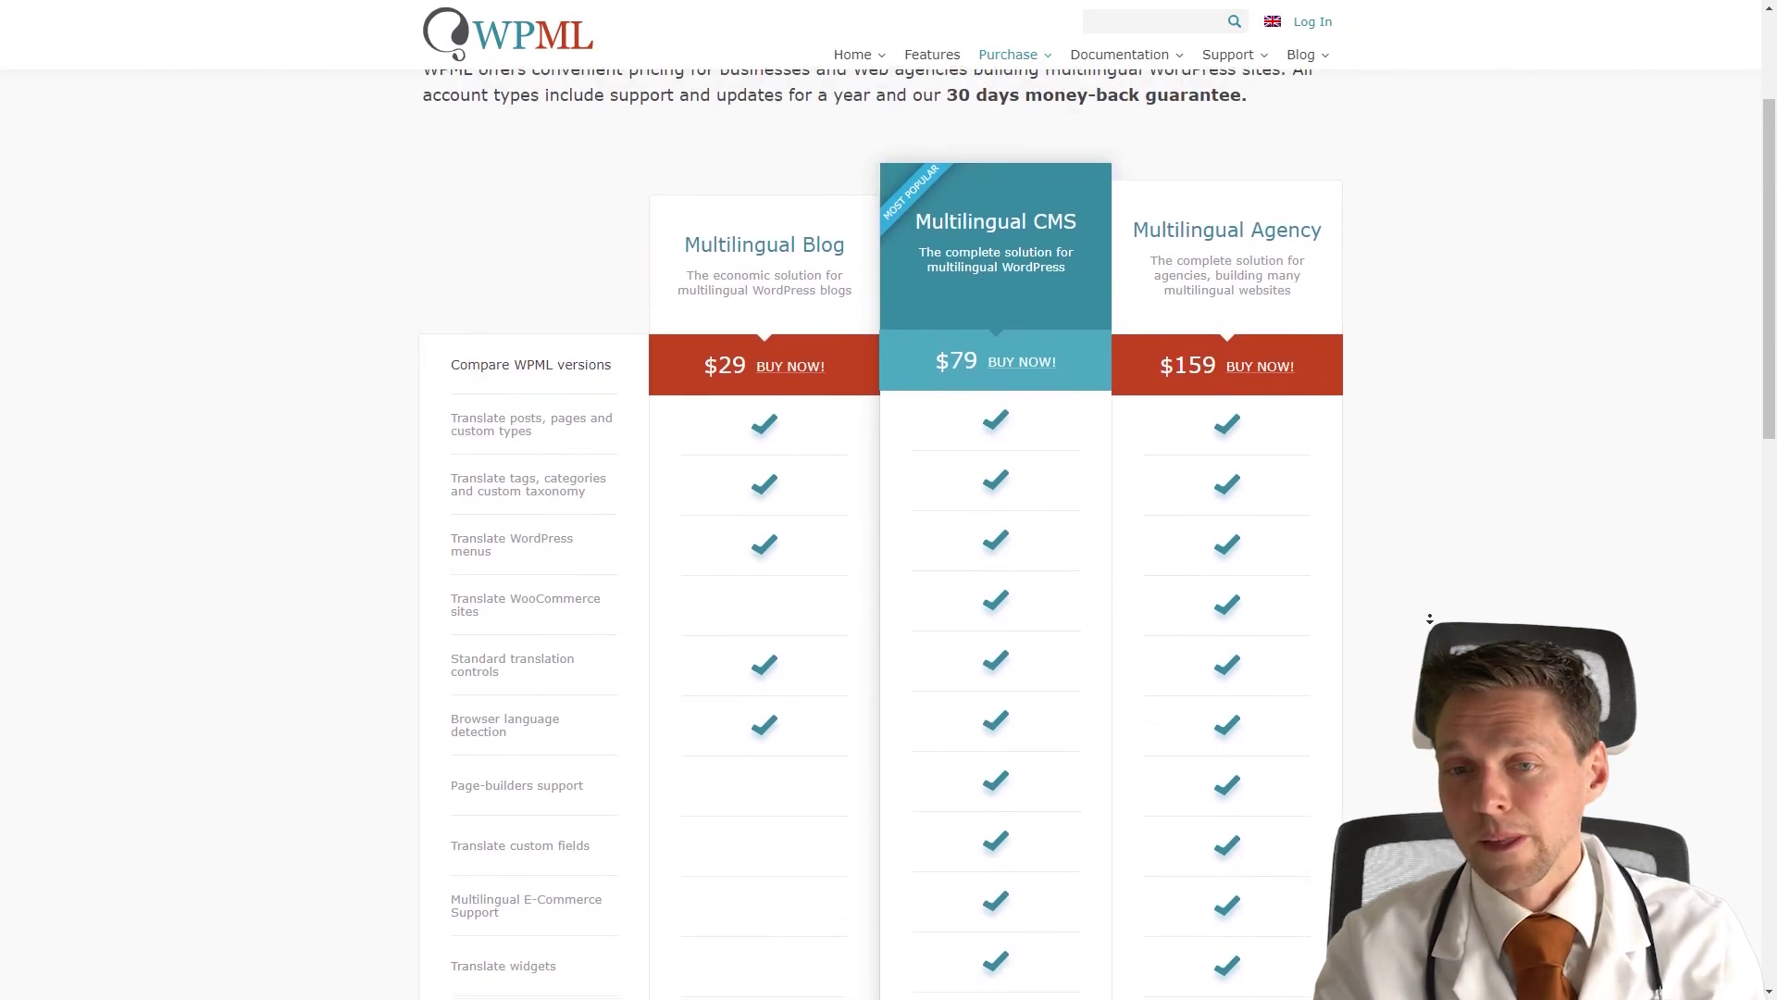
pyautogui.middleClick(1434, 623)
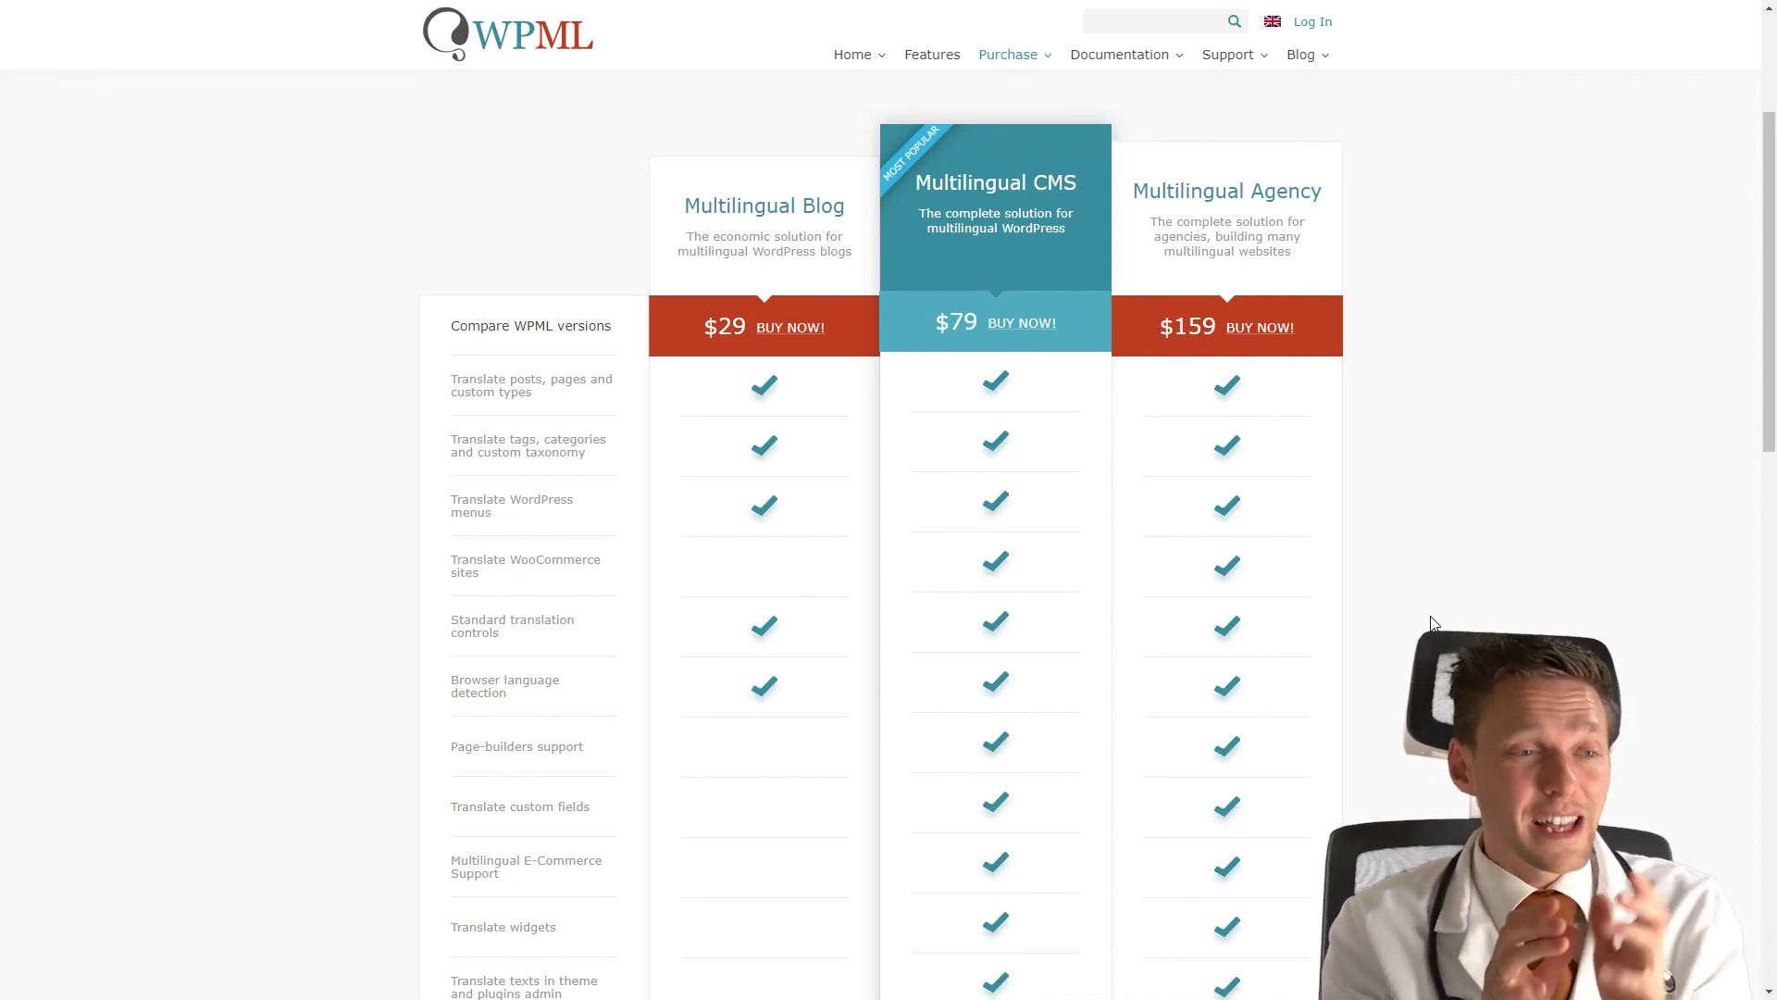
pyautogui.scroll(-1, 941, 298)
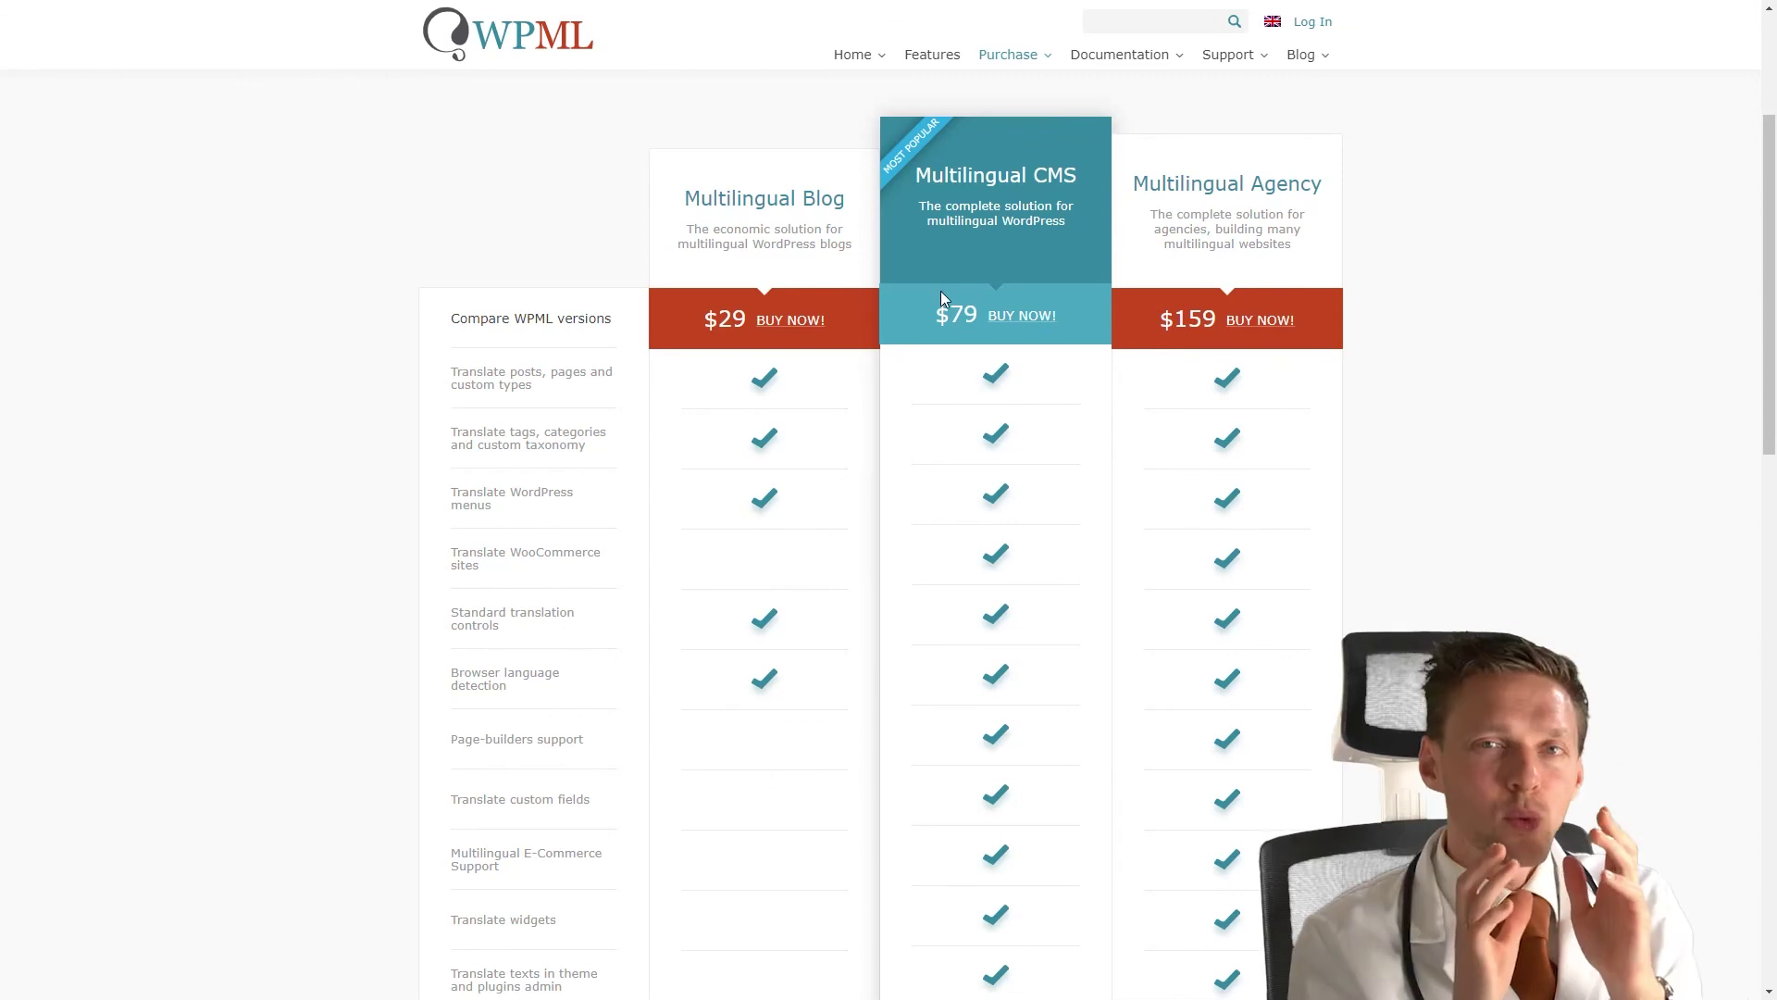